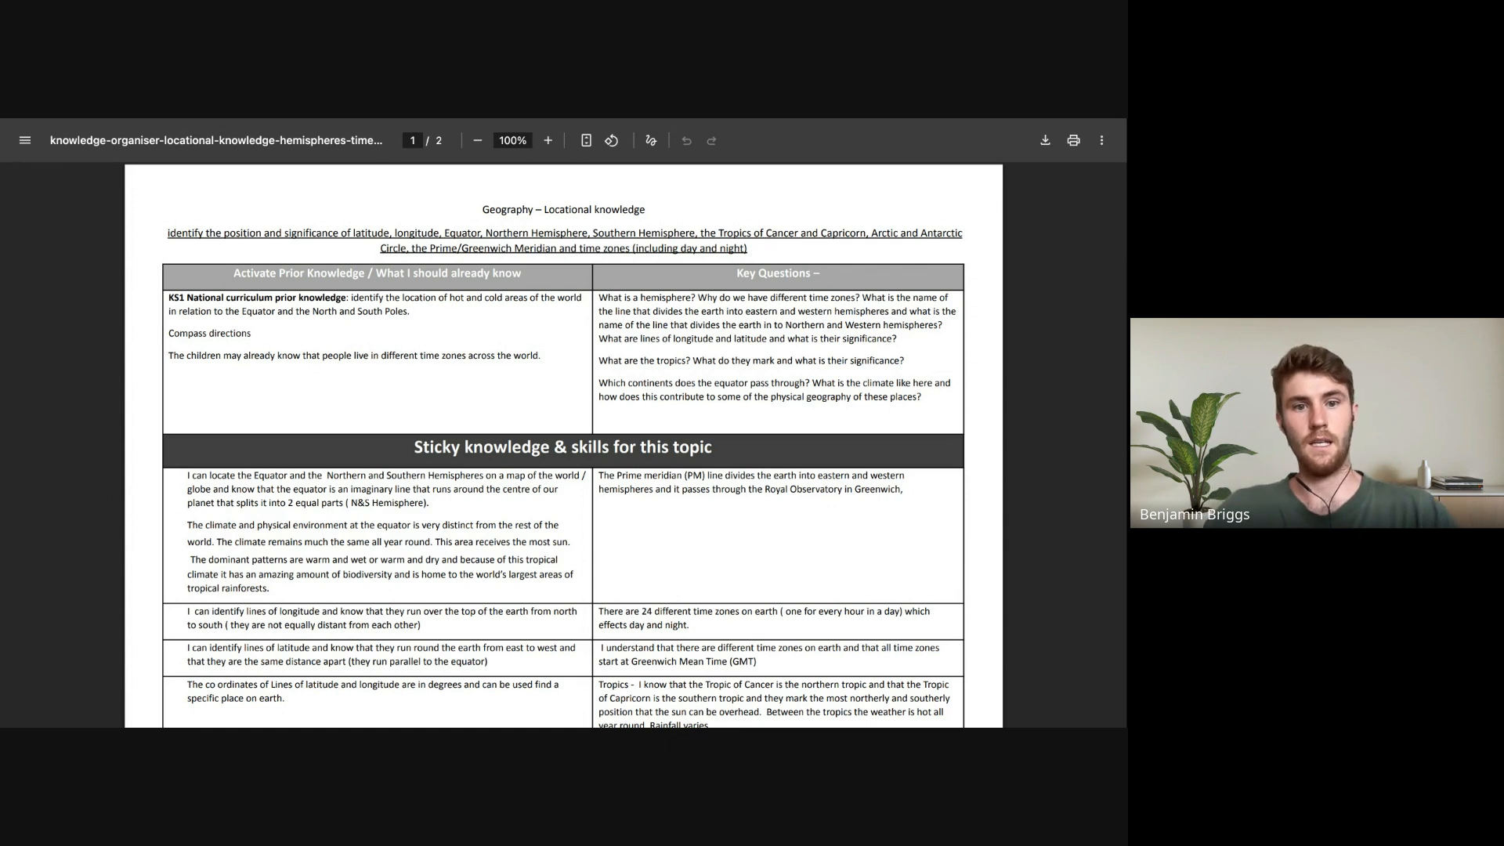
Review the geography knowledge organiser's prior knowledge, key questions, sticky knowledge and topic vocabulary sections
triple_click(541, 357)
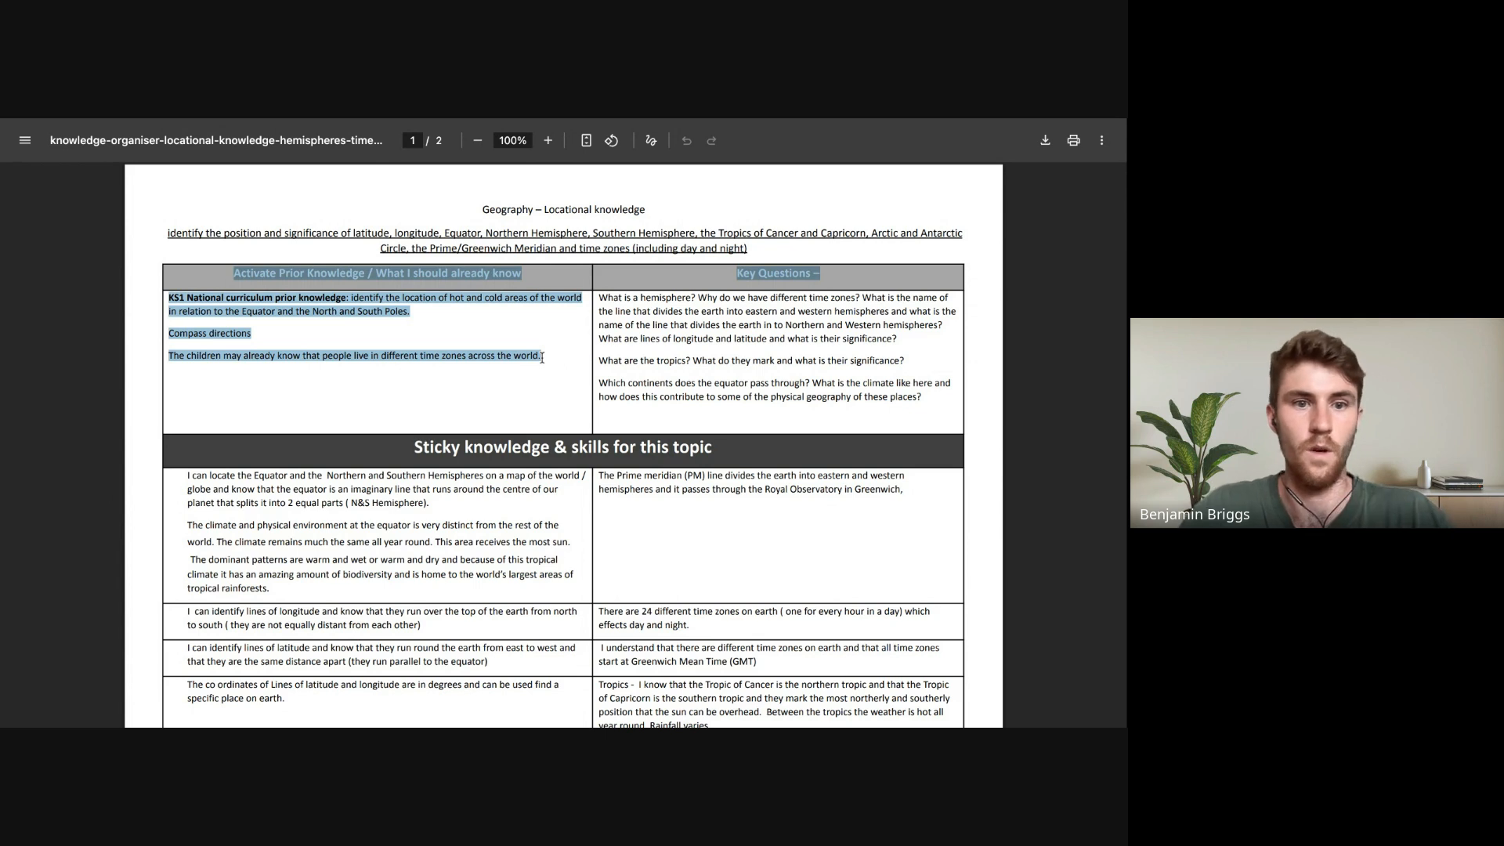
left_click(558, 375)
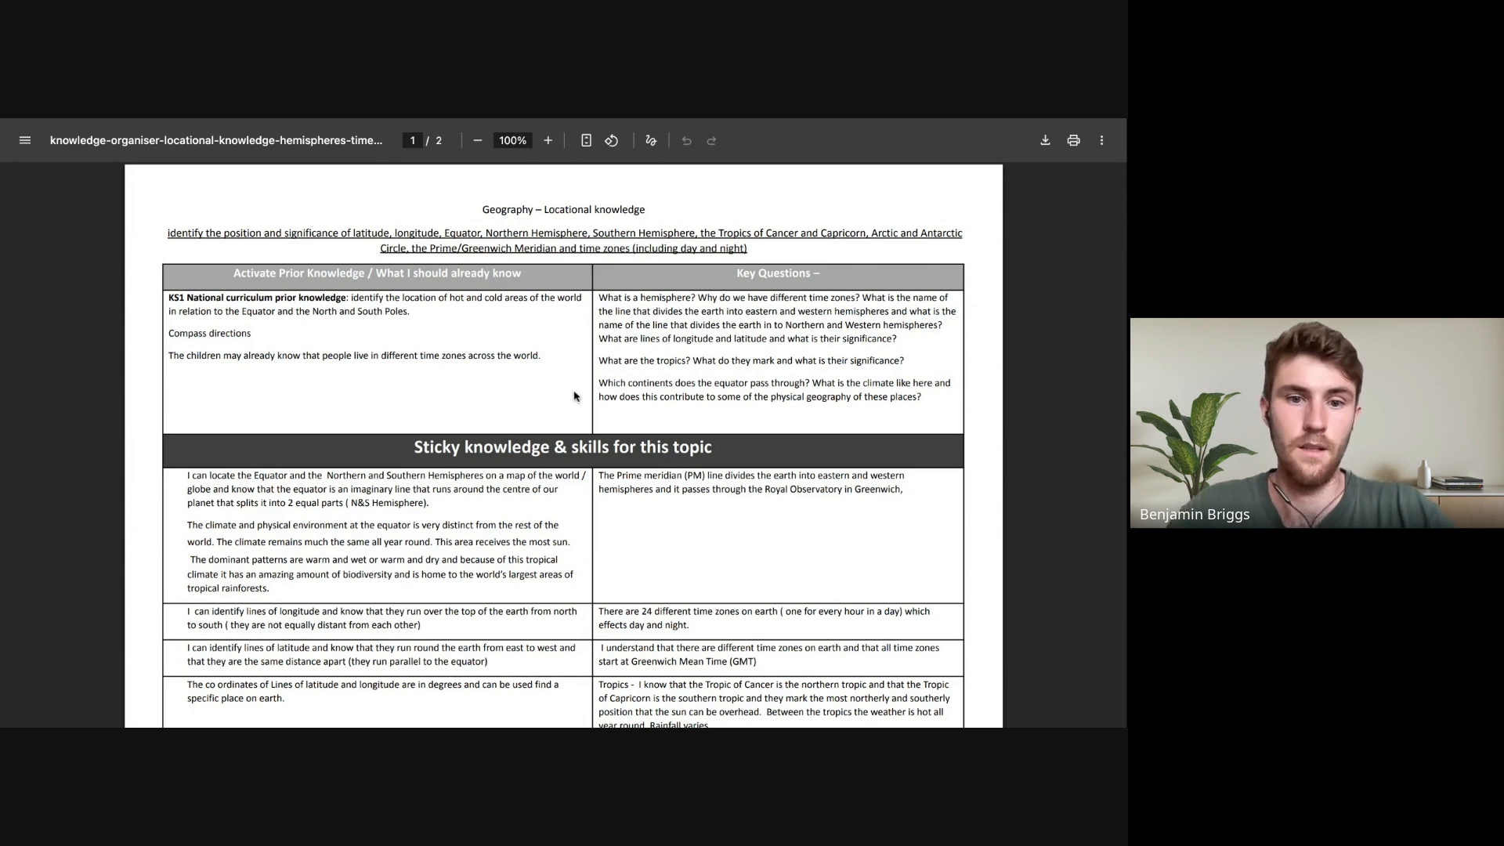
scroll(574, 395, "down", 3)
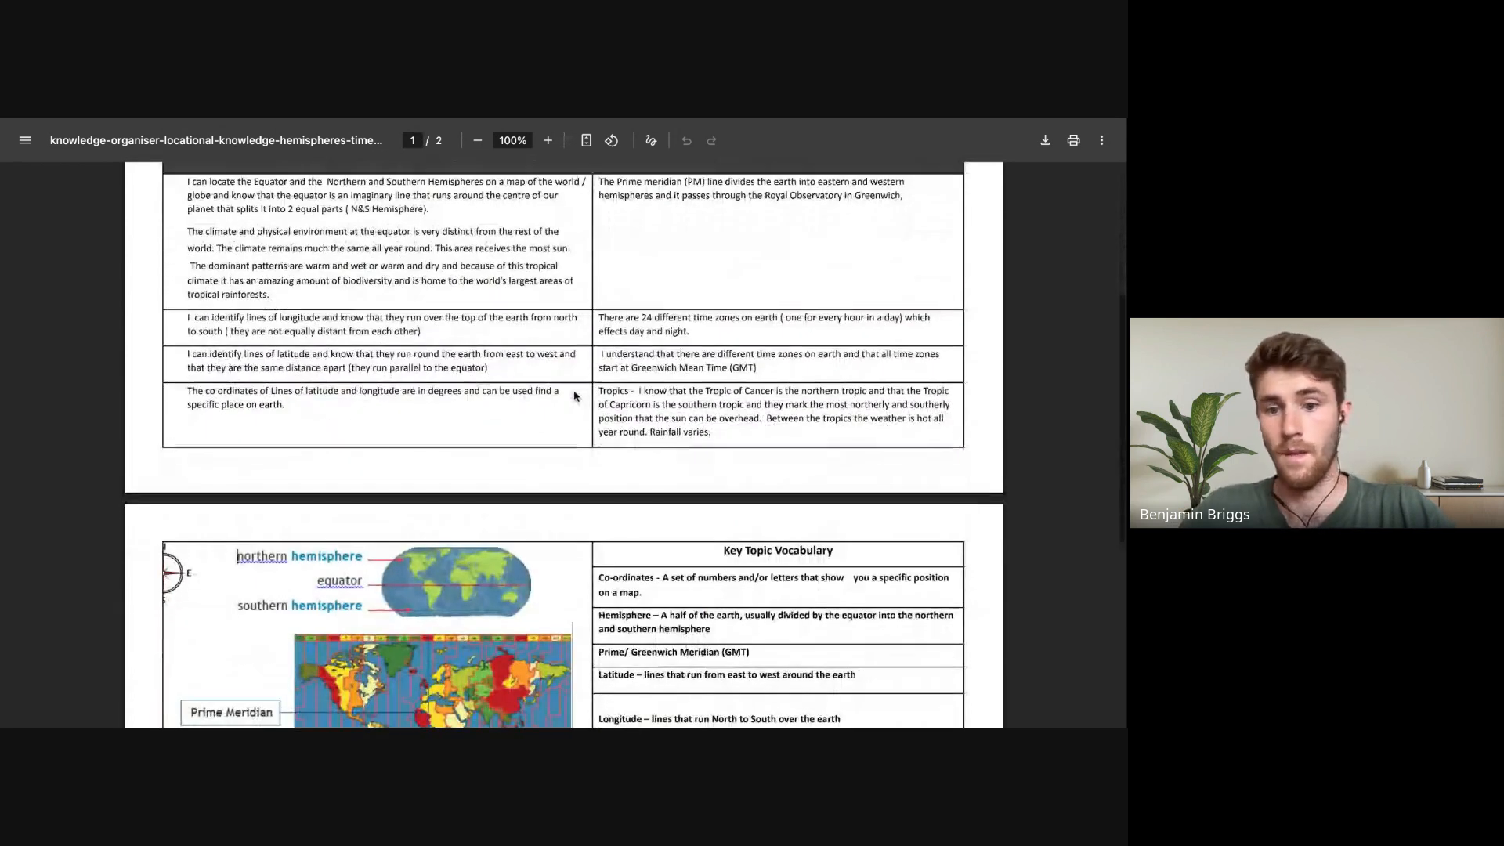
scroll(574, 396, "up", 2)
scroll(575, 395, "up", 1)
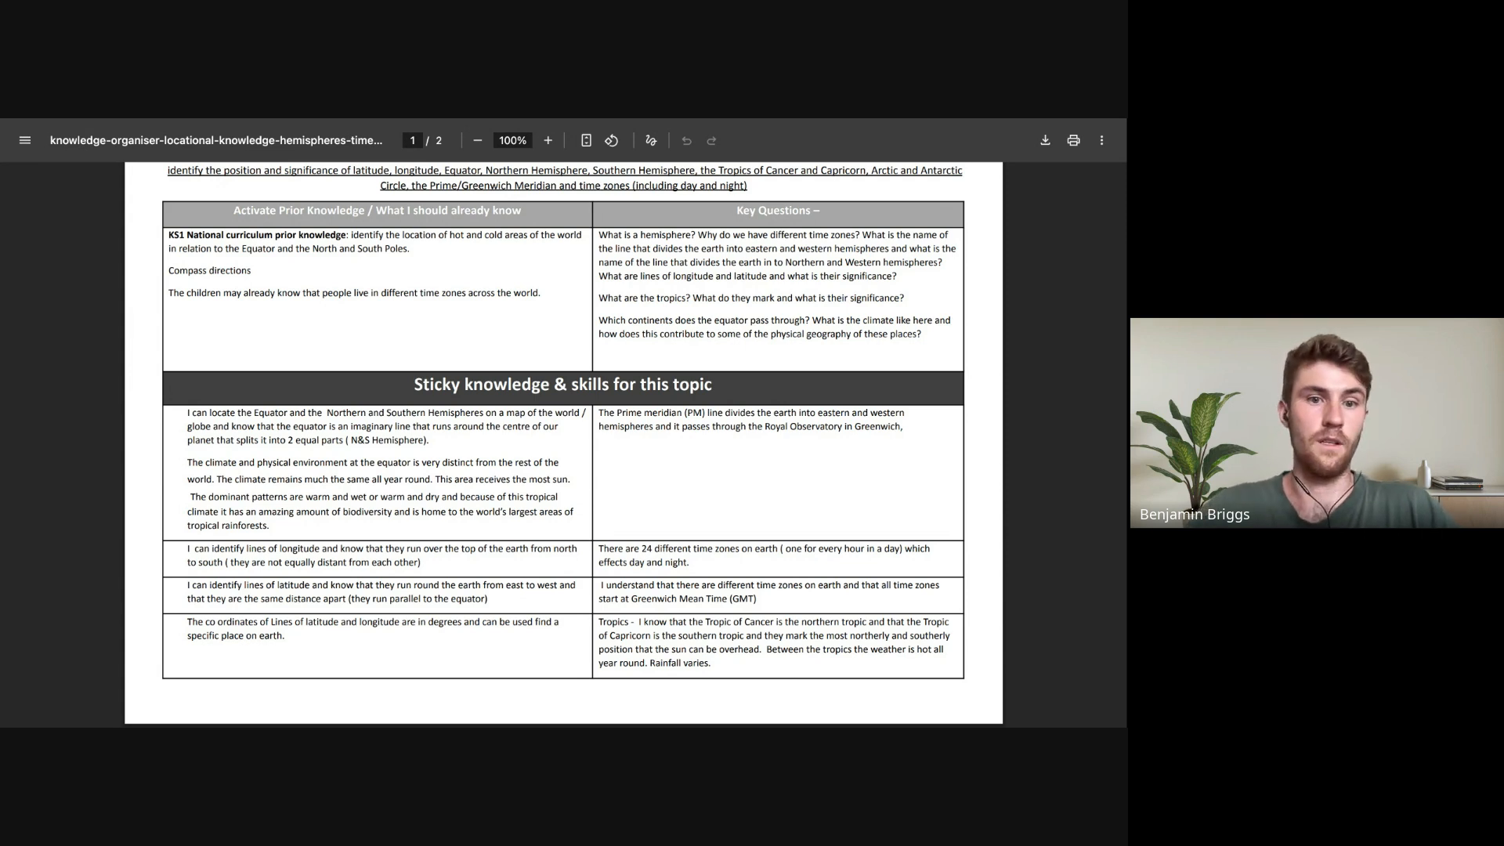
scroll(679, 439, "down", 10)
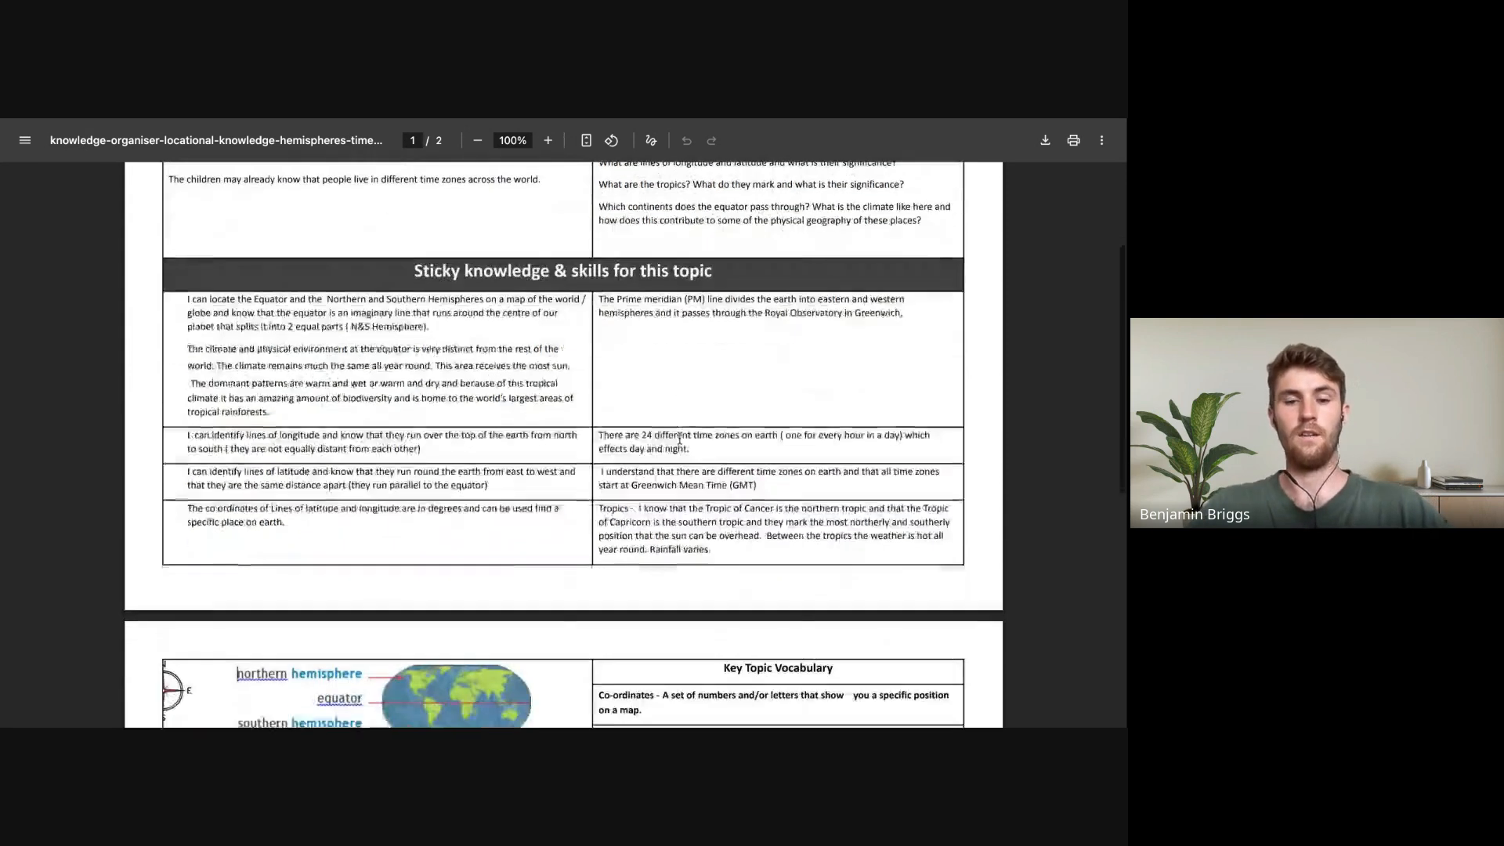
scroll(679, 438, "up", 10)
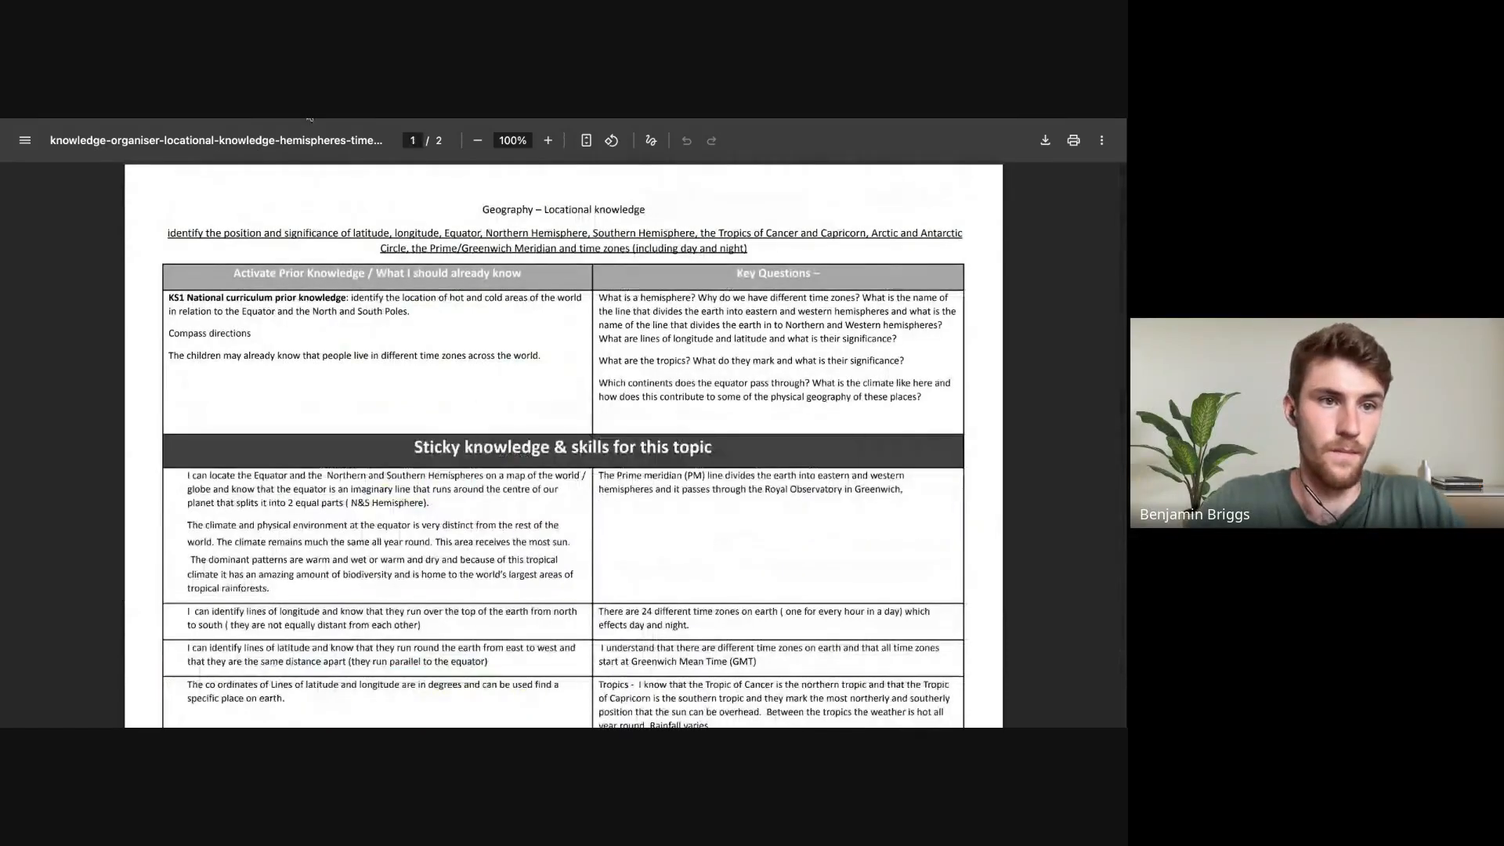
Switch to ChatGPT and send the prompt "give me a link to the national curriculum for primary schools in the uk"
left_click(310, 117)
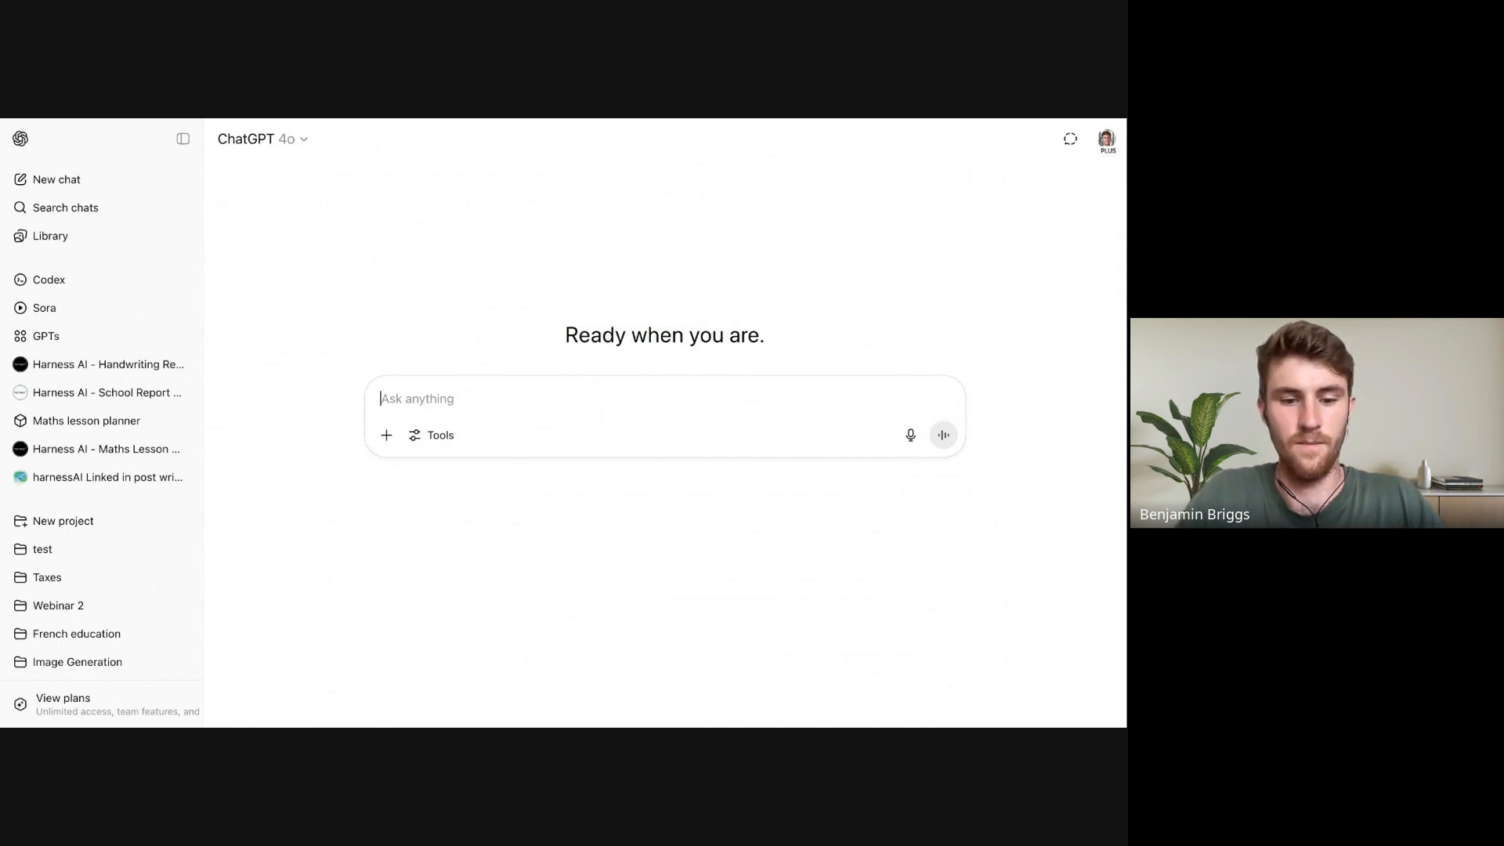
type("give me a link to the national curriculum for ")
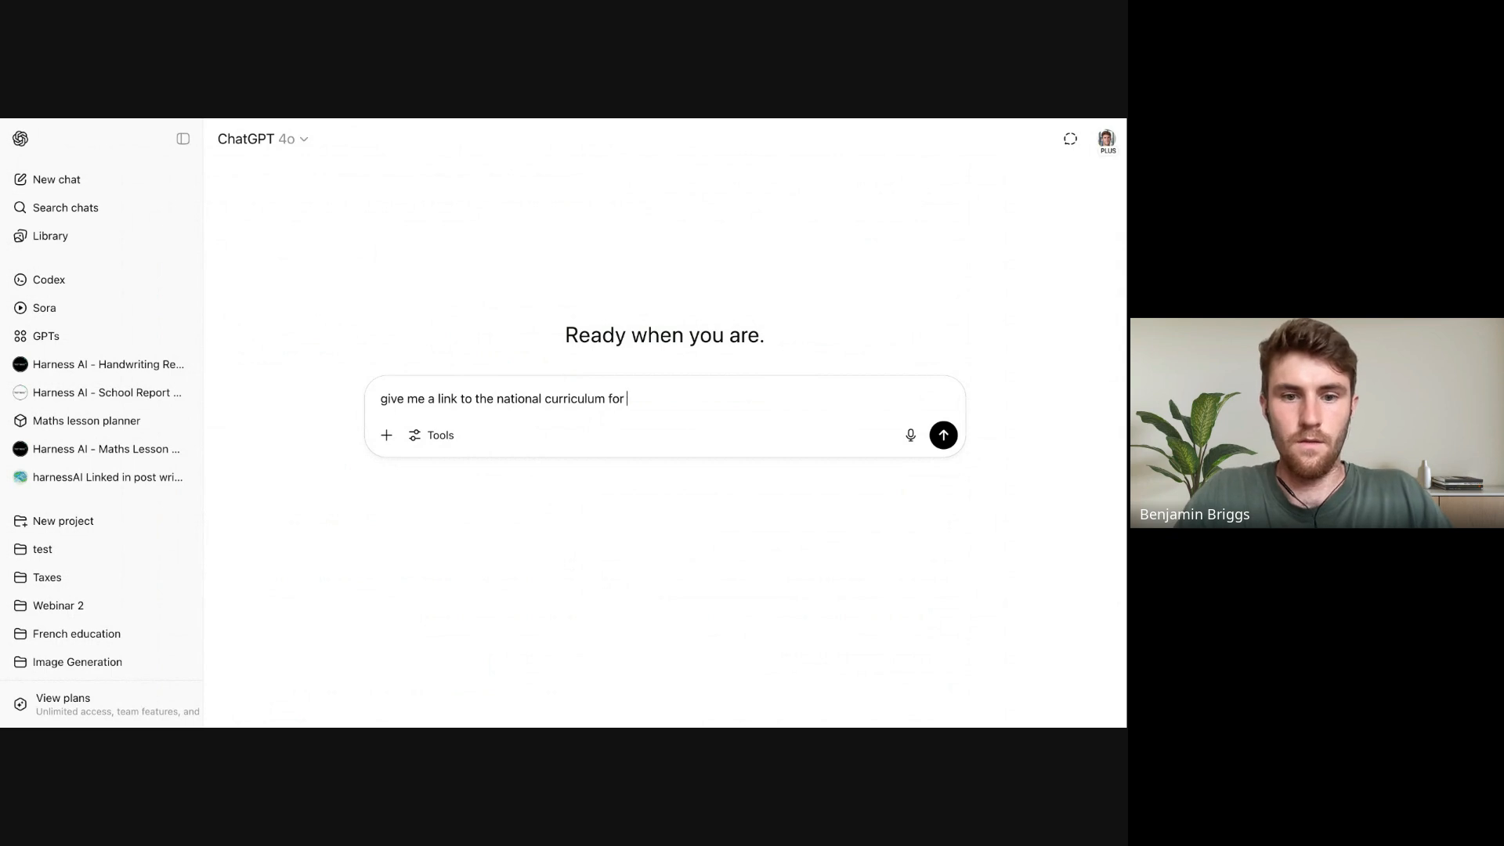
type("primary schoo")
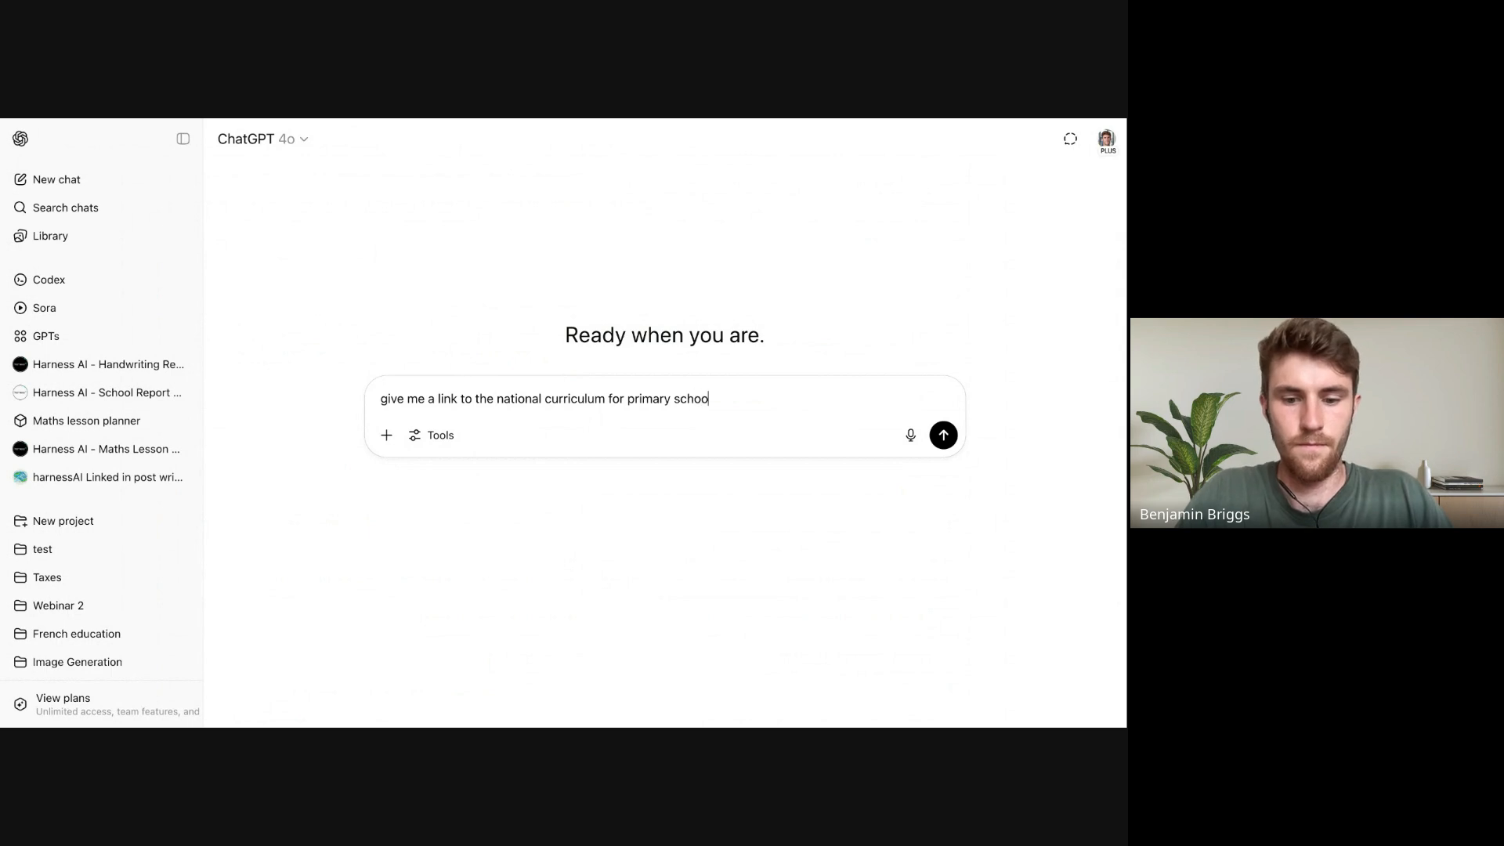
type("ls in the uk")
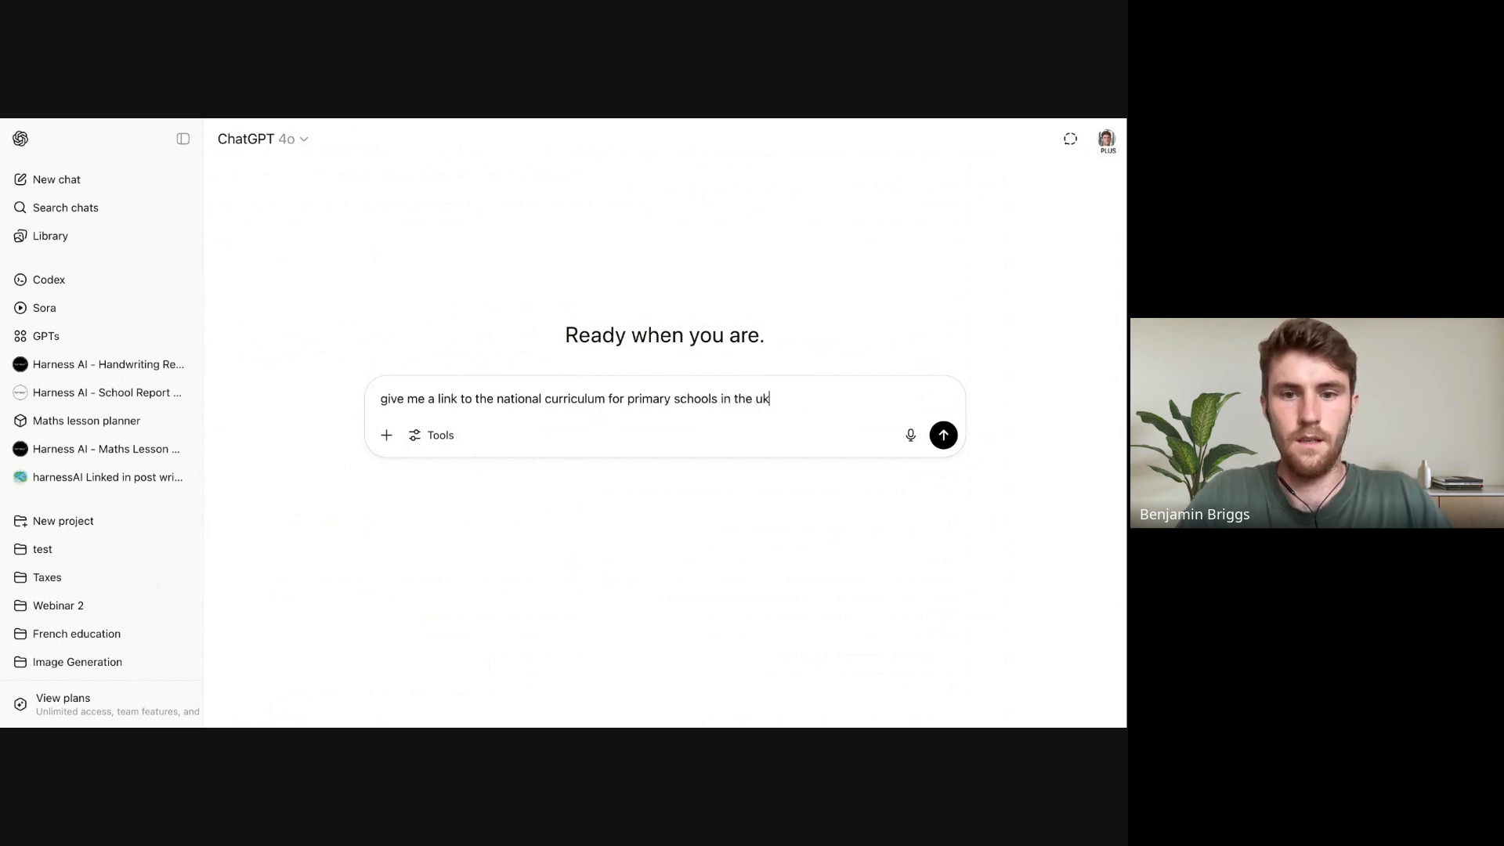
key("Return")
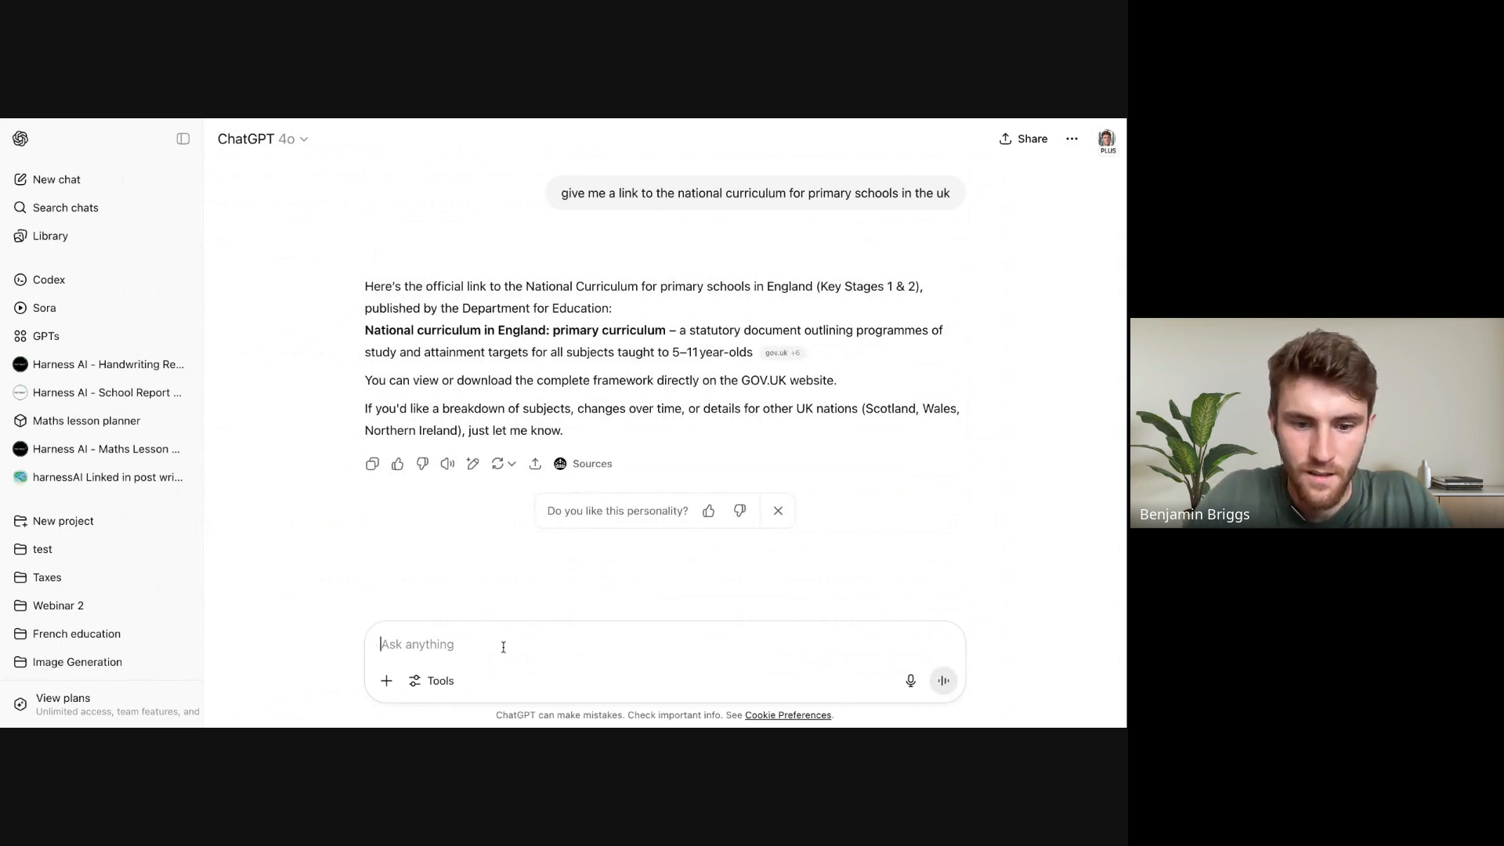
Ask ChatGPT again for the curriculum link with the follow-up "give me alink please"
type("give me ali")
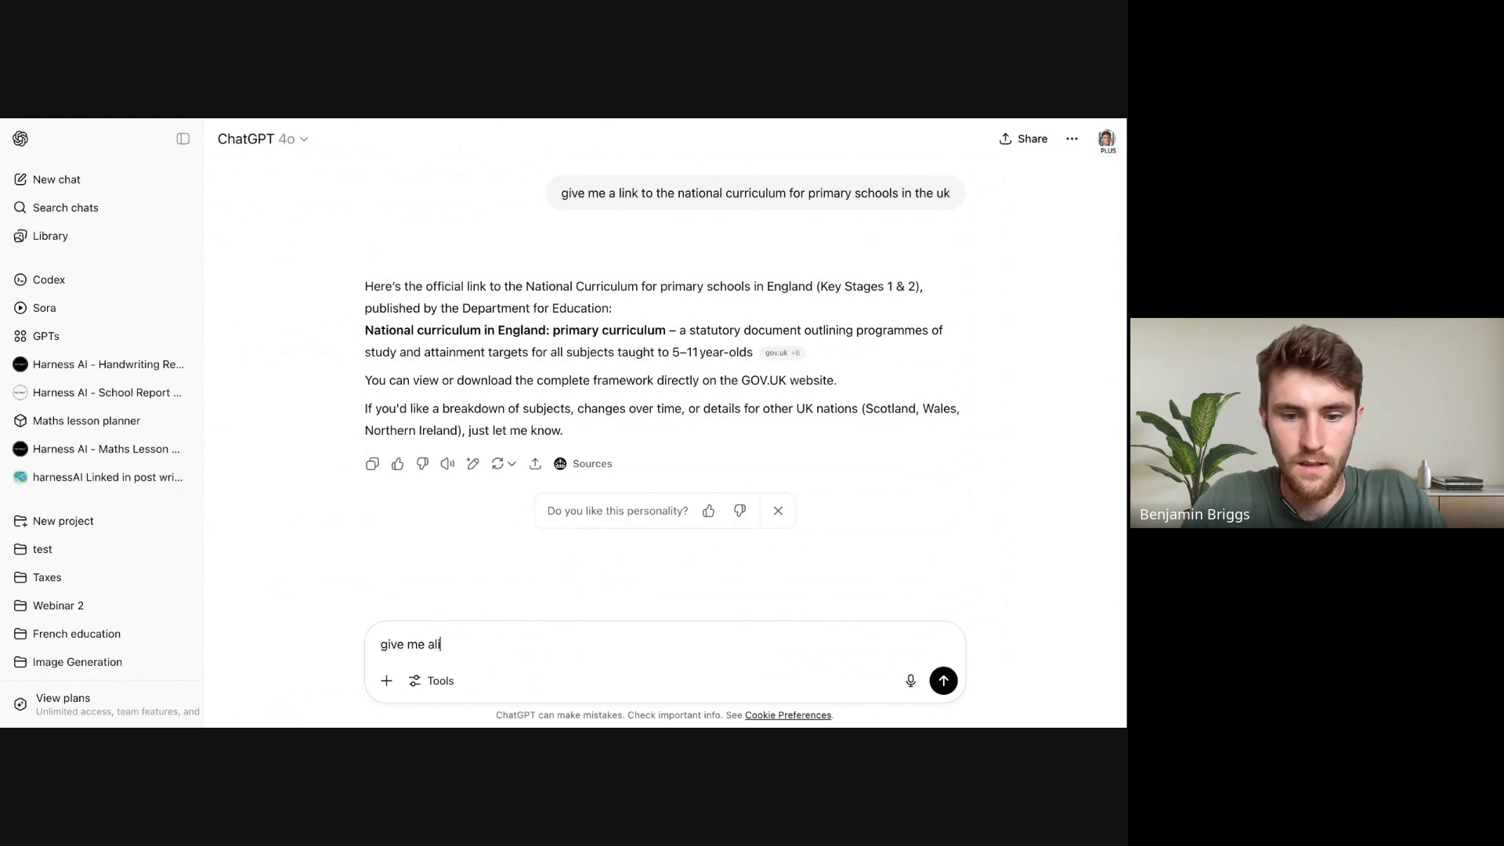
type("nk please")
key("Return")
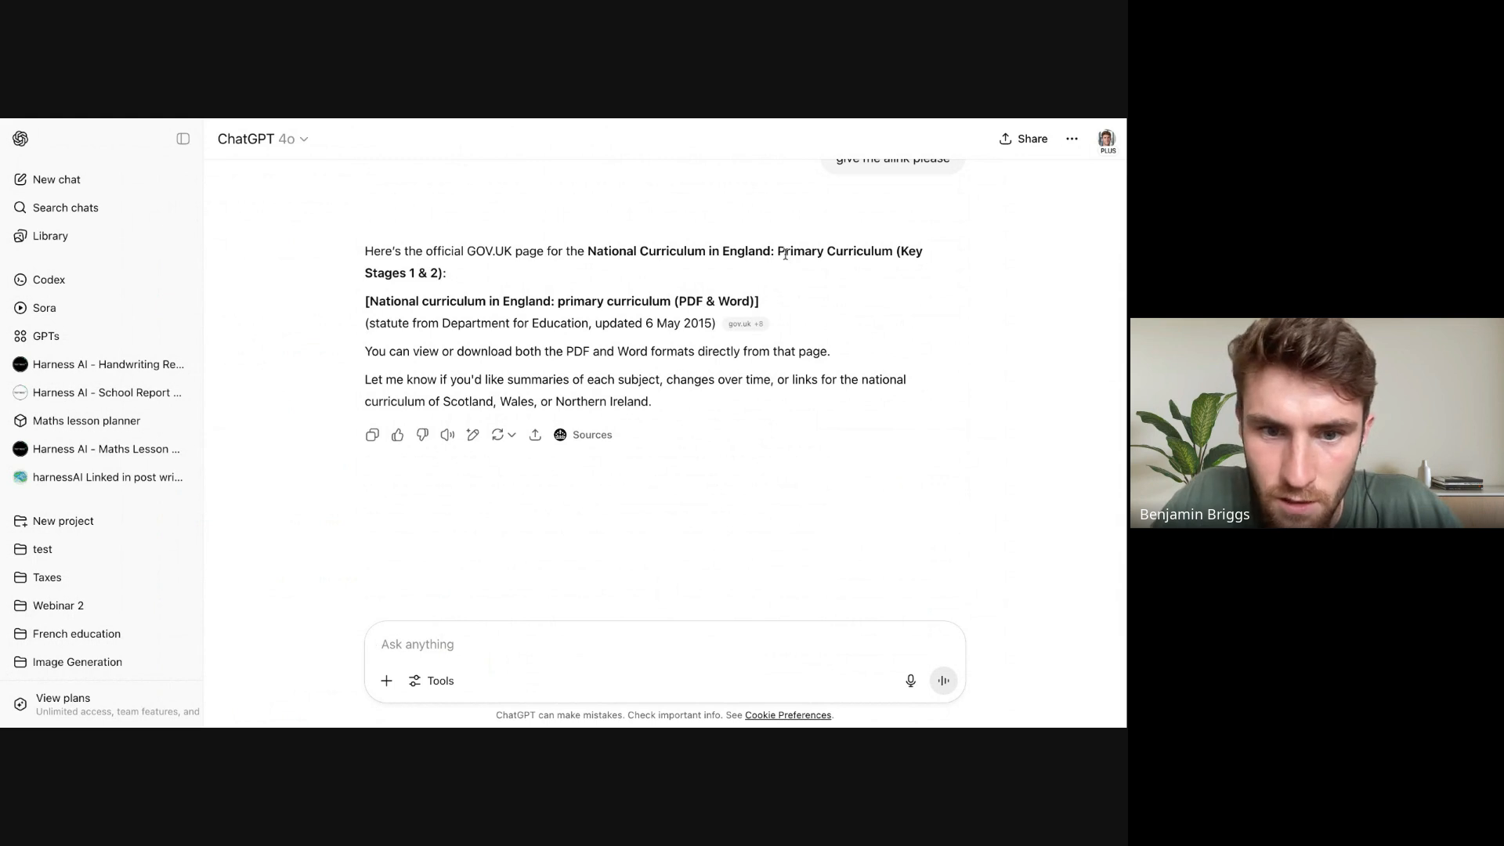
Send the follow-up prompt "give me a clickable" to request a usable link to the curriculum
left_click(474, 637)
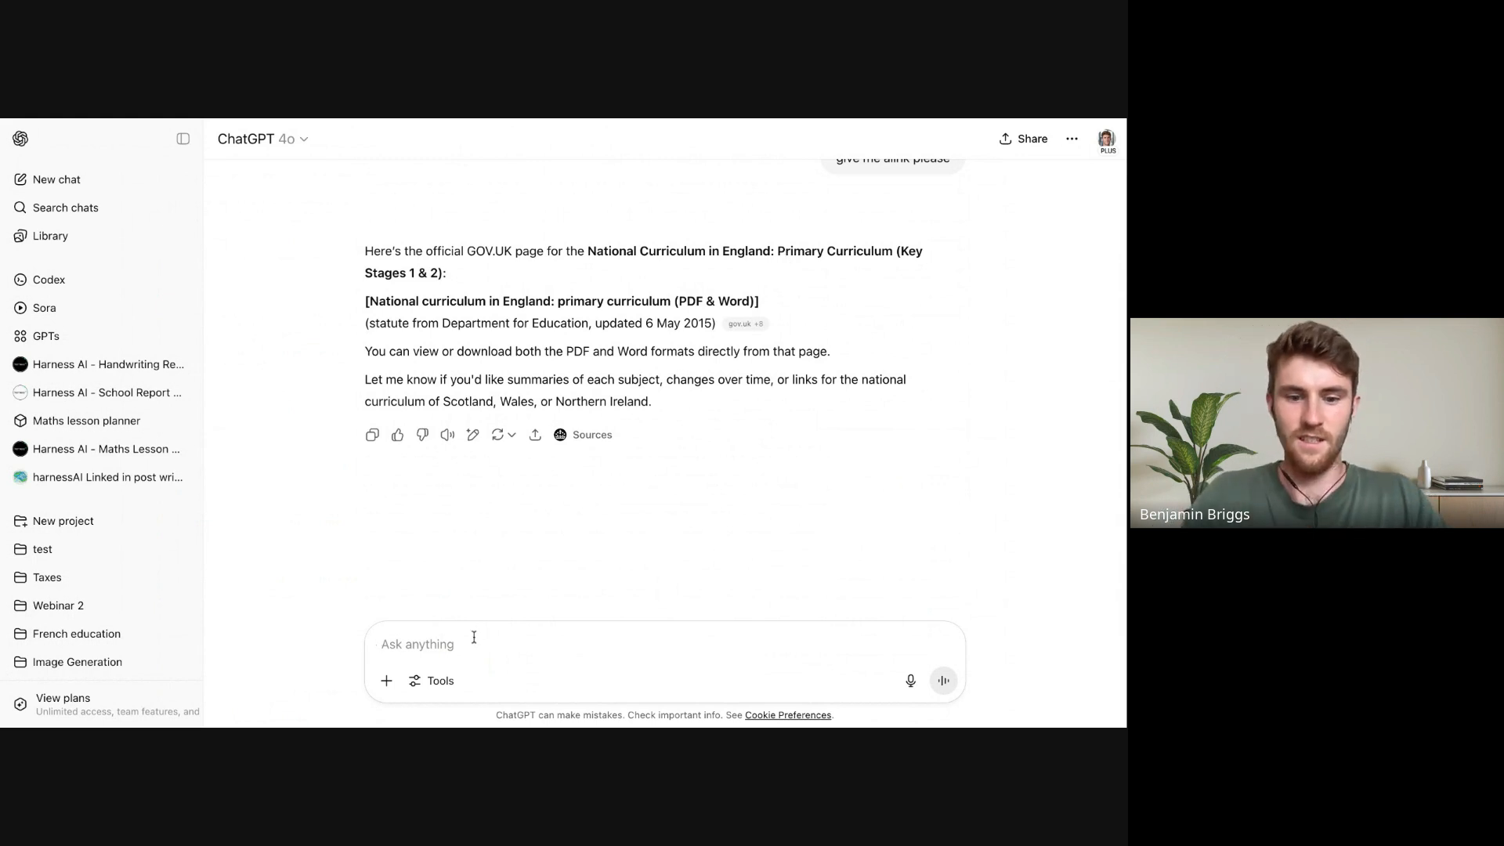
type("give me an ac")
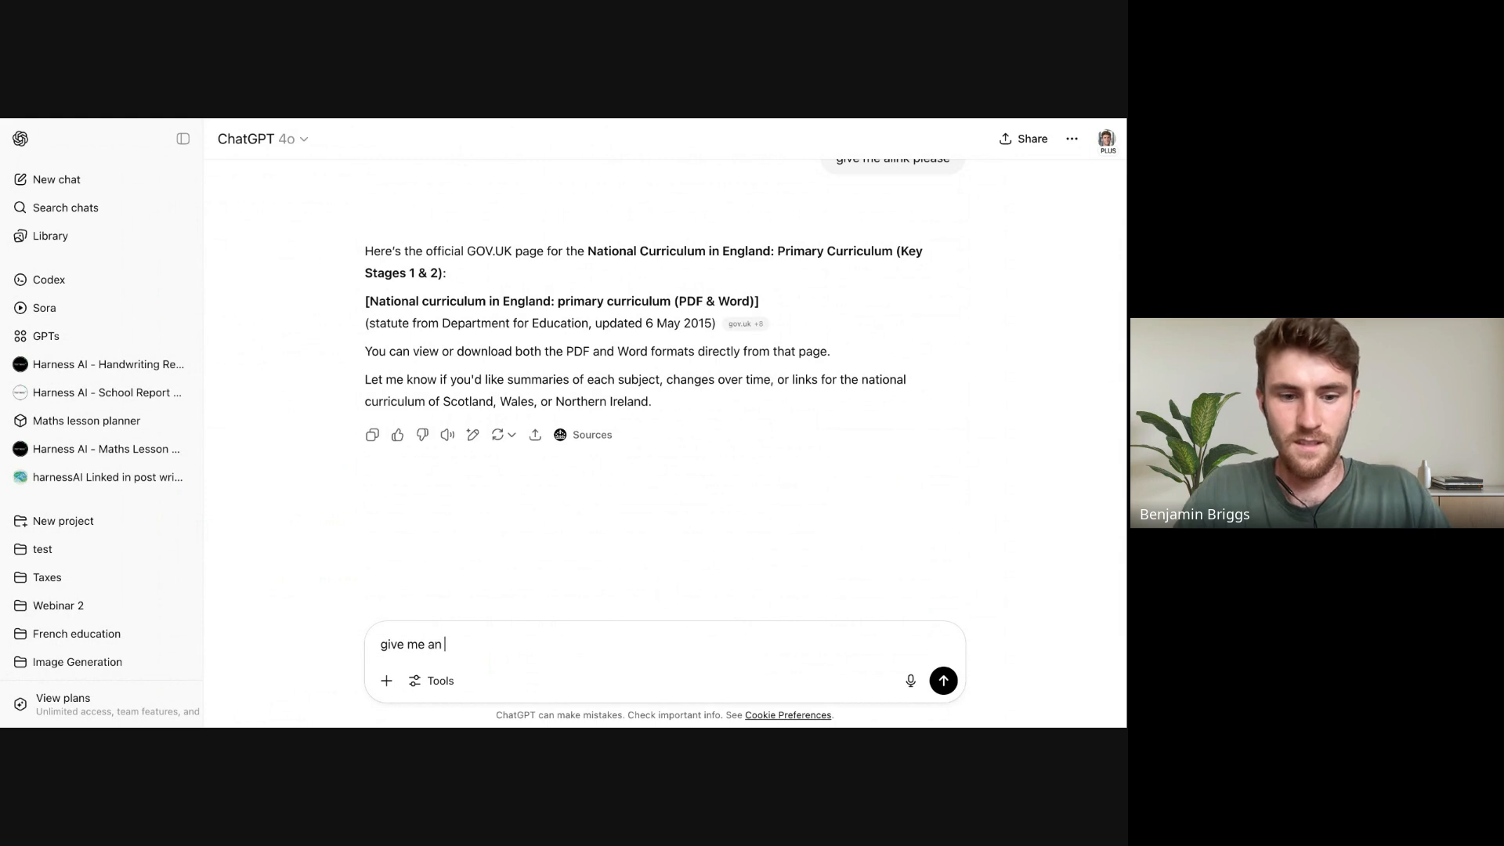
key("BackSpace")
key("BackSpace")
key("BackSpace")
key("BackSpace")
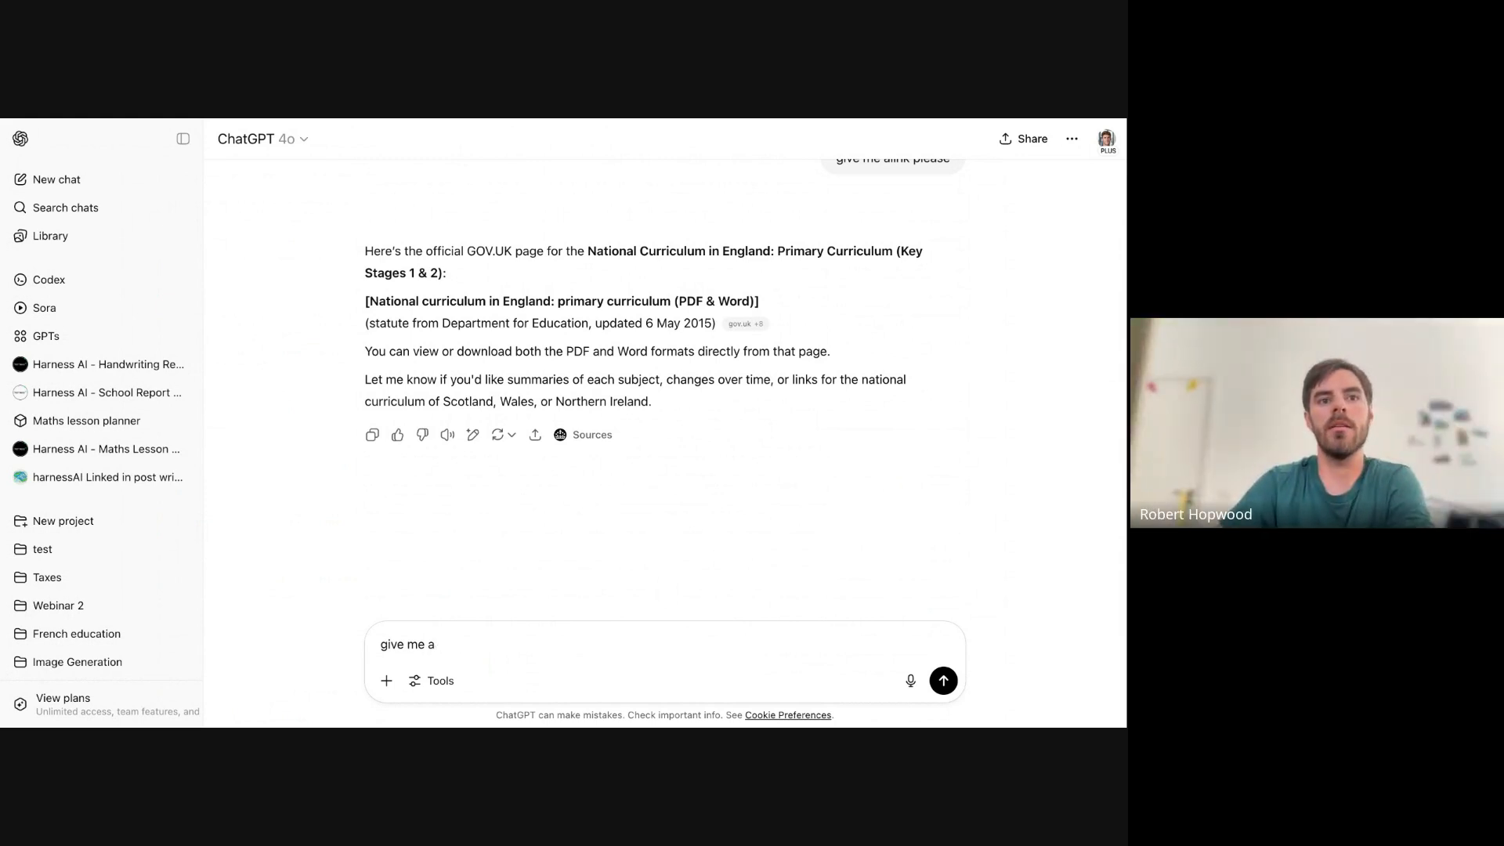
type("clickable")
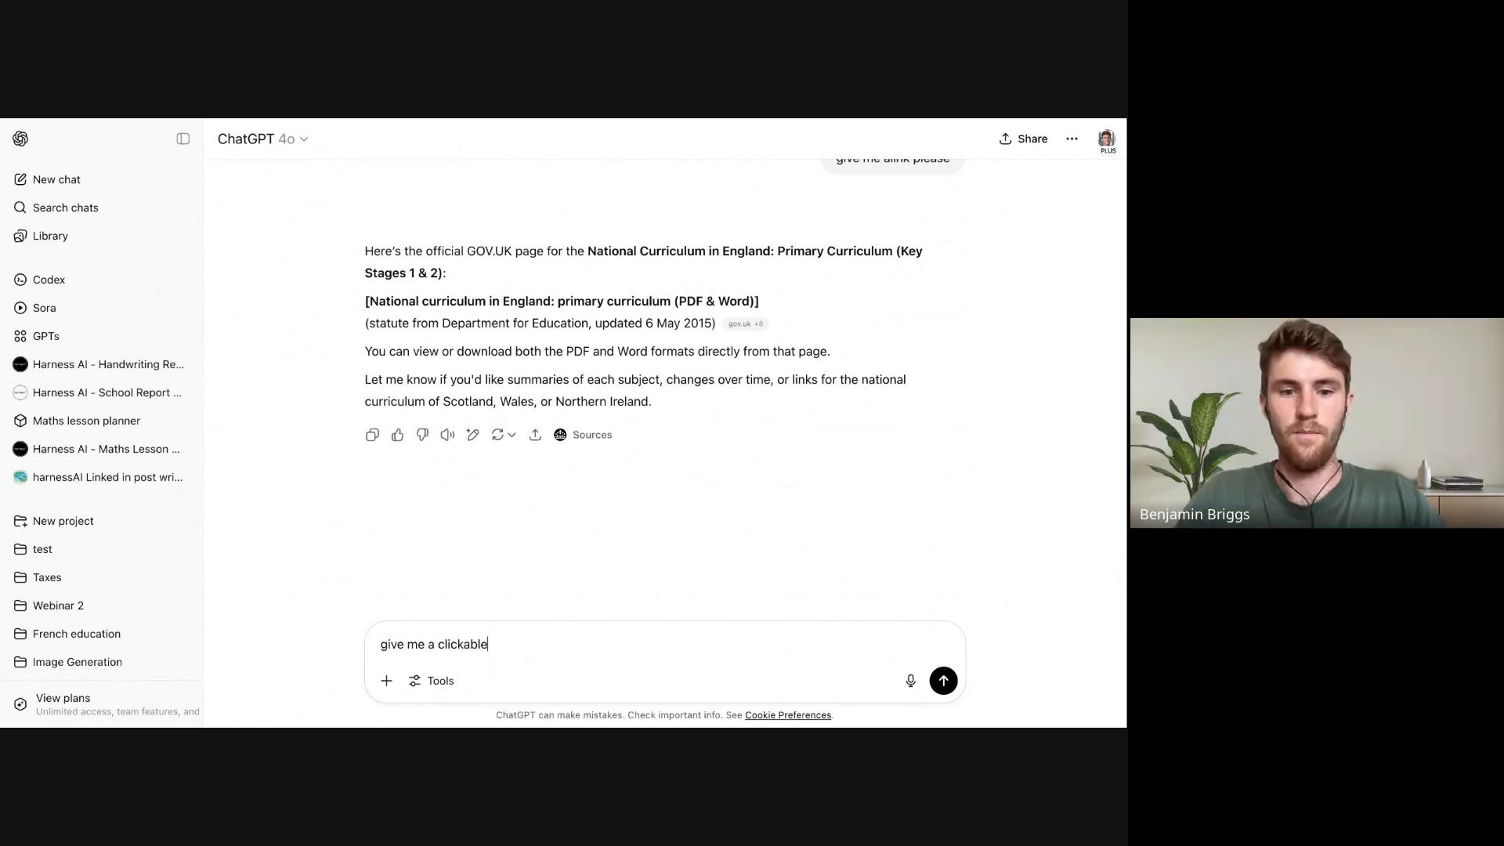
key("Return")
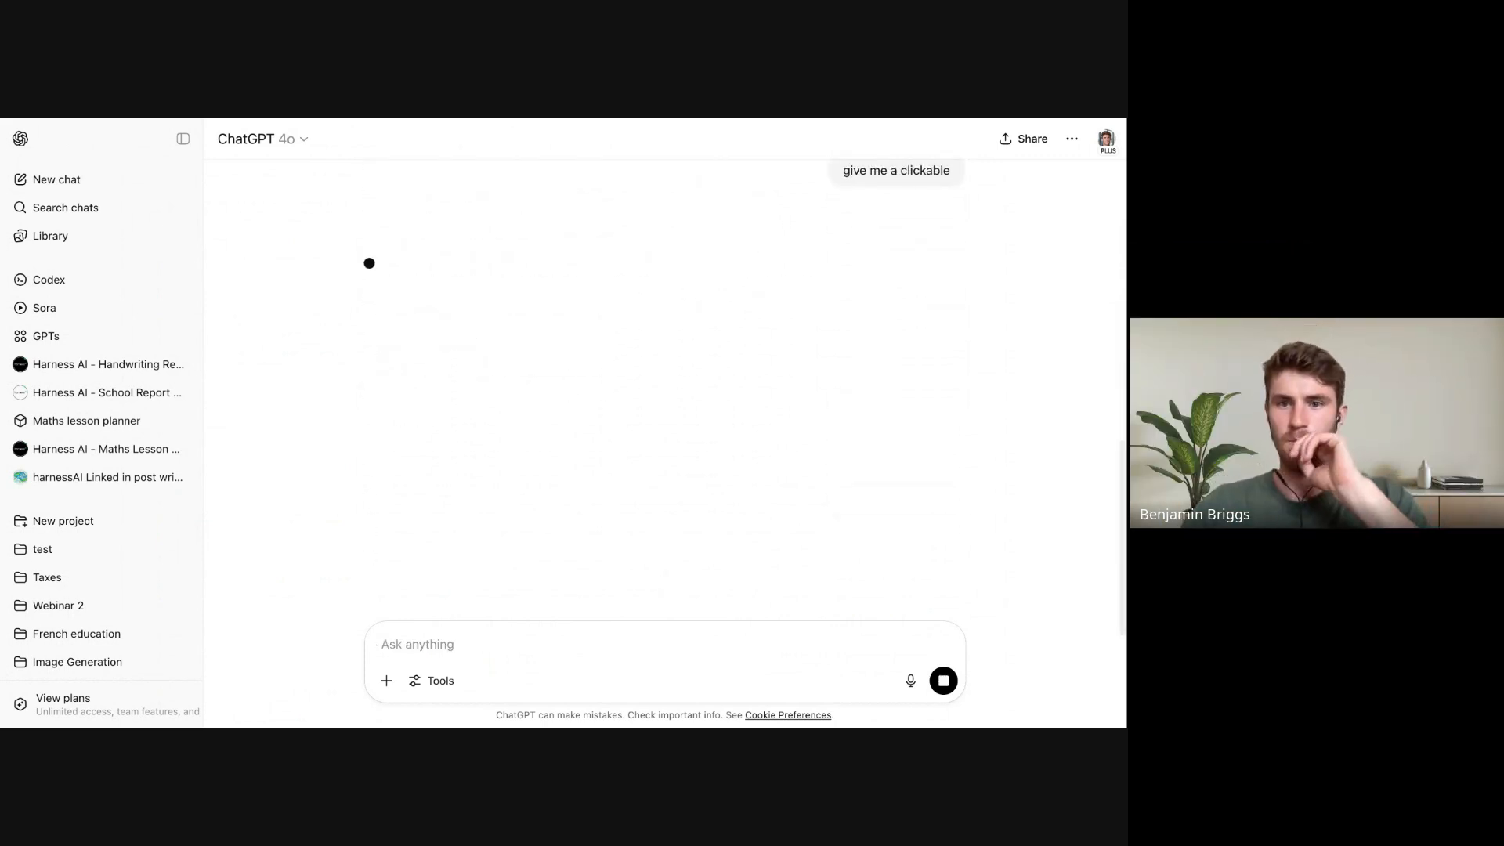
Check the earlier reply's gov.uk source and open the "National curriculum in England: primary curriculum (PDF & Word)" link from the newest reply
scroll(505, 241, "up", 2)
scroll(504, 241, "up", 3)
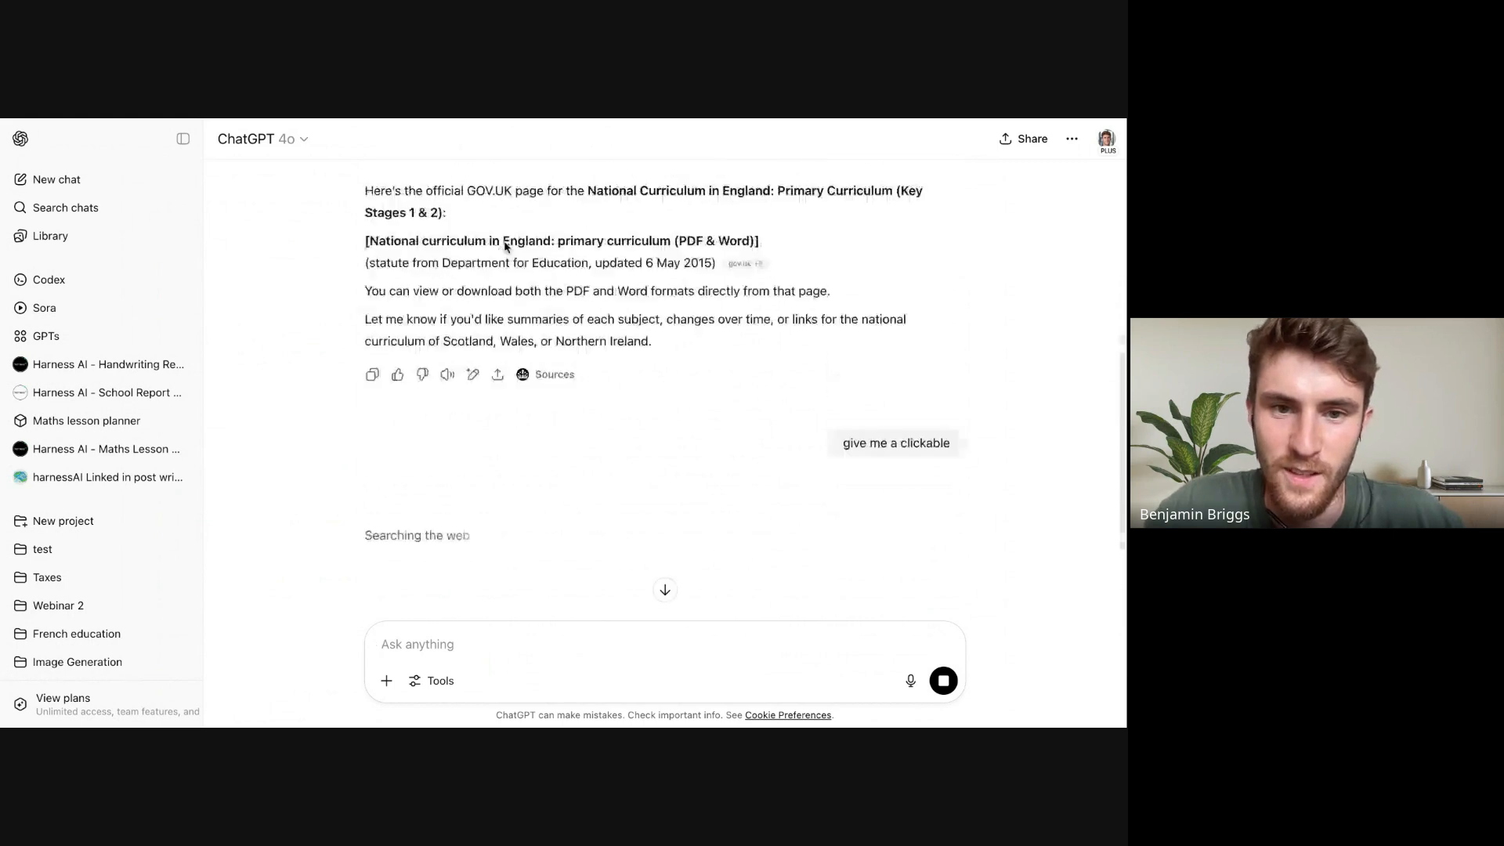
mouse_move(761, 308)
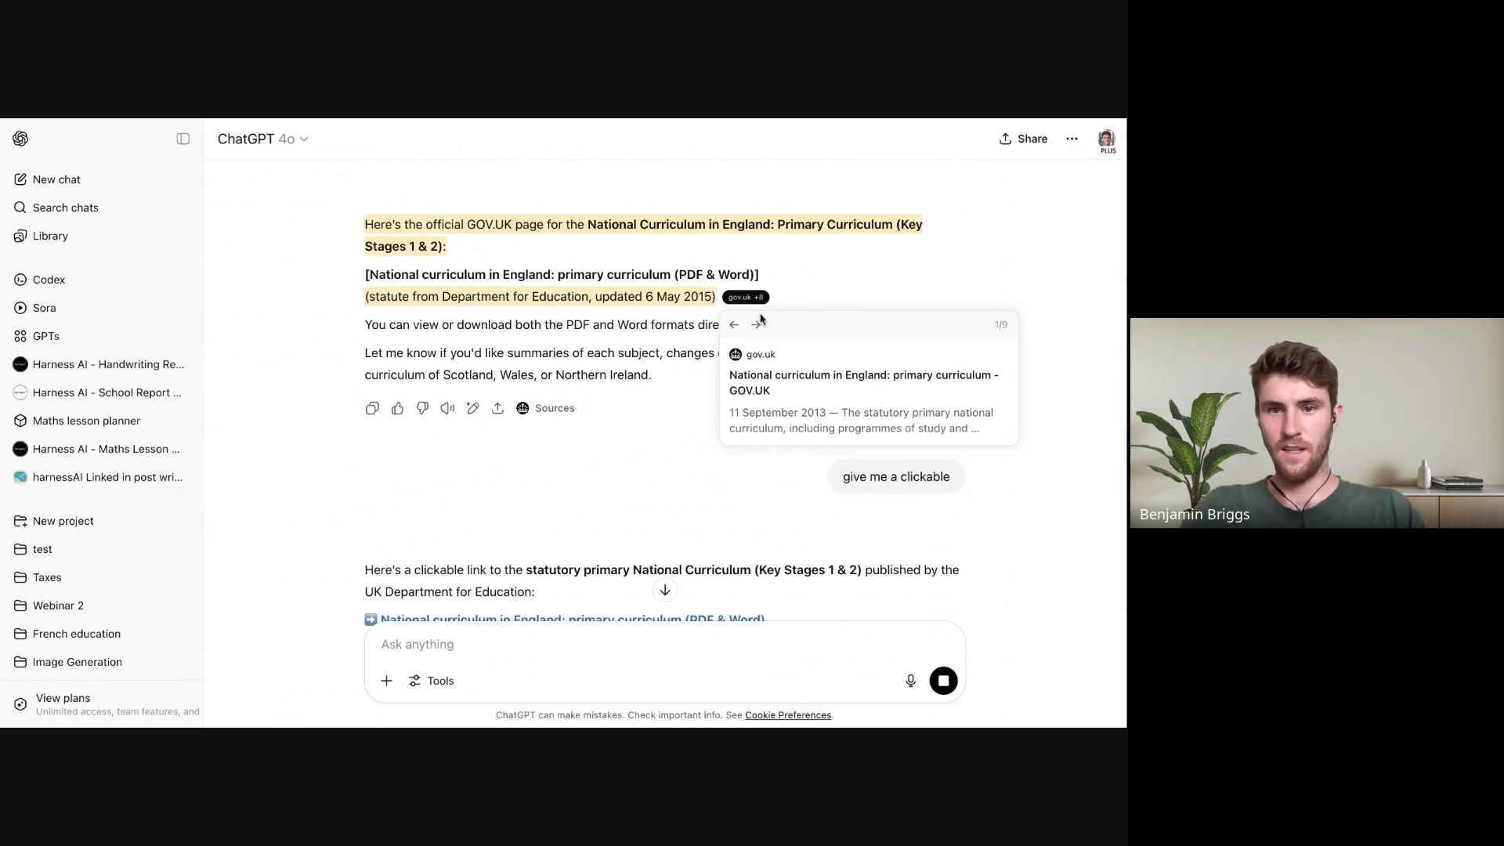
scroll(853, 302, "down", 4)
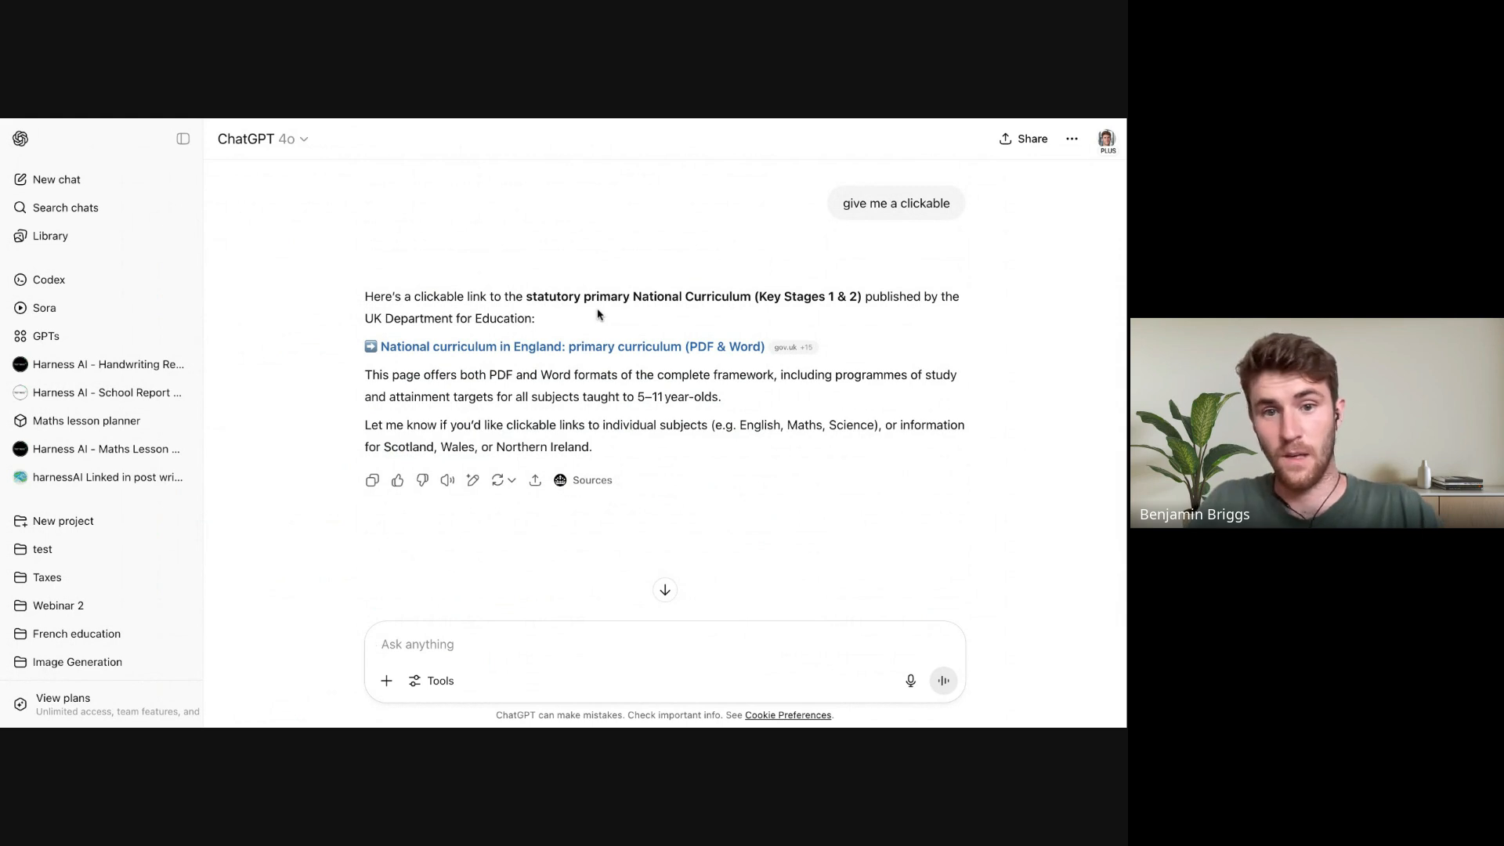
left_click(571, 350)
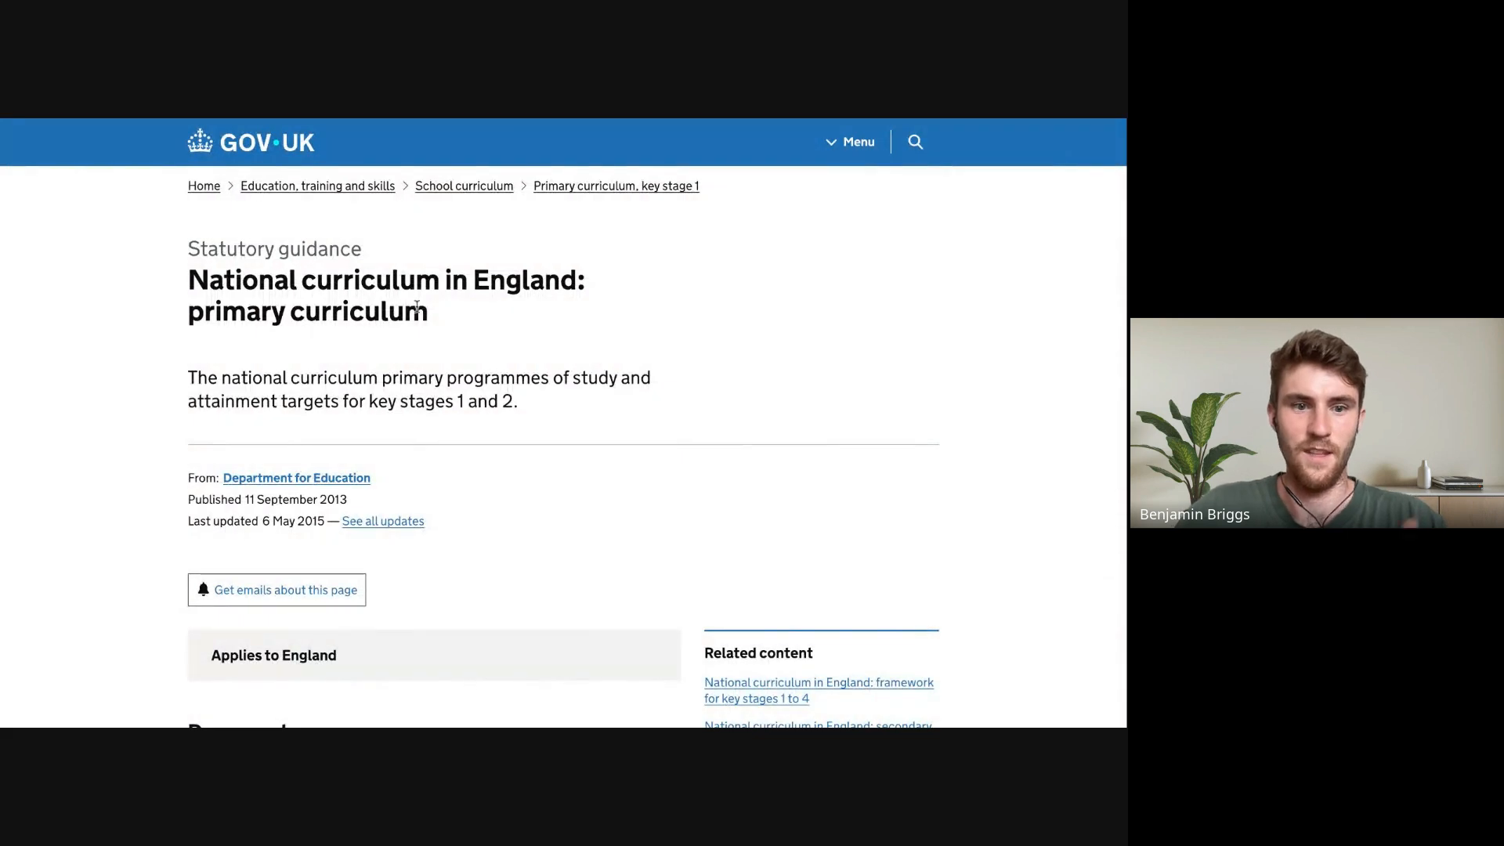
Open the PDF version of "National curriculum: primary curriculum" from the GOV.UK page's documents
scroll(416, 307, "down", 3)
scroll(416, 307, "down", 2)
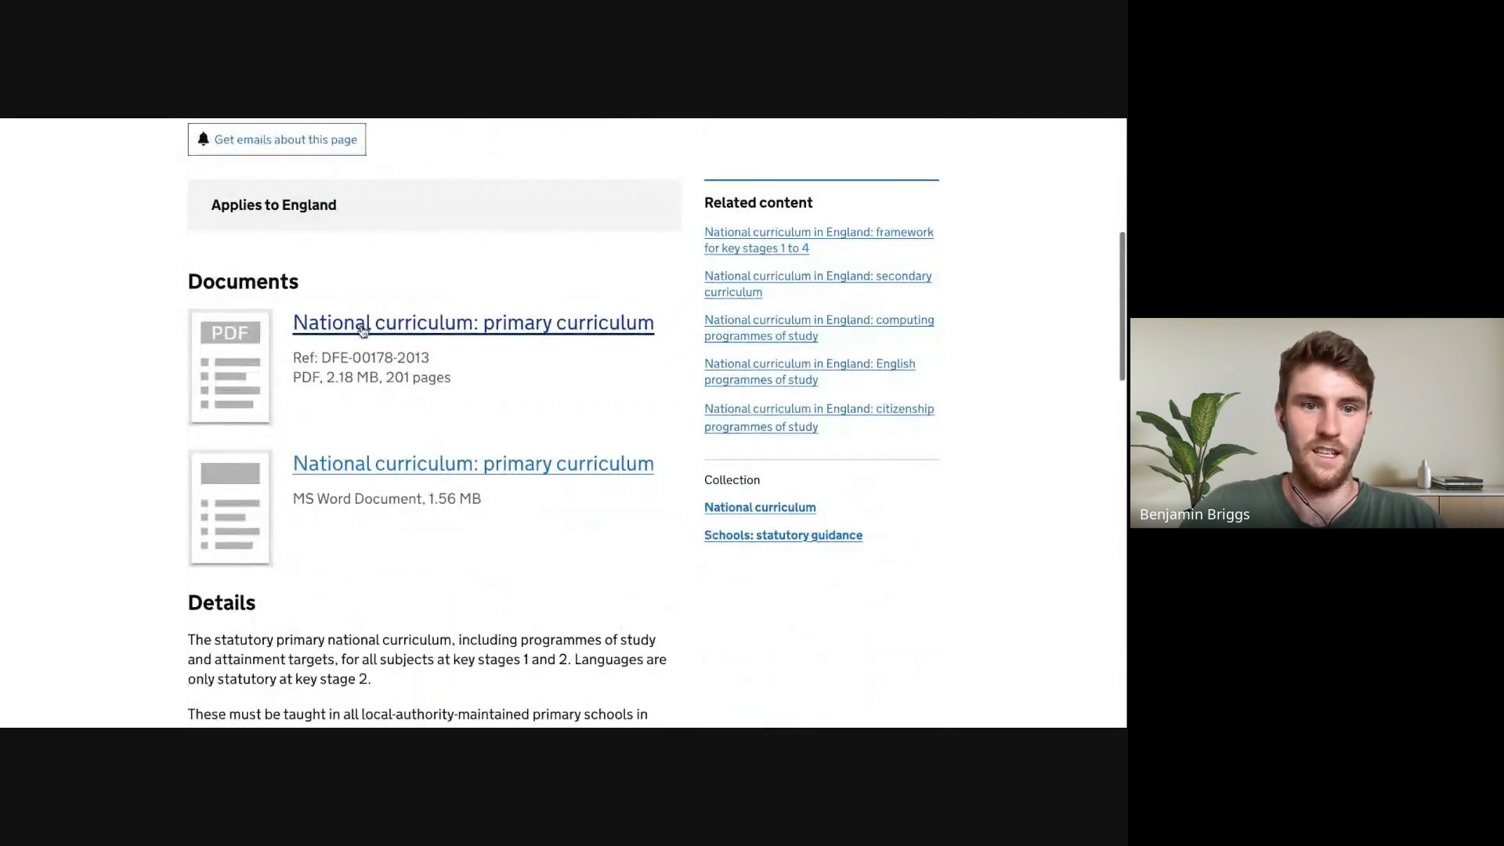
left_click(417, 312)
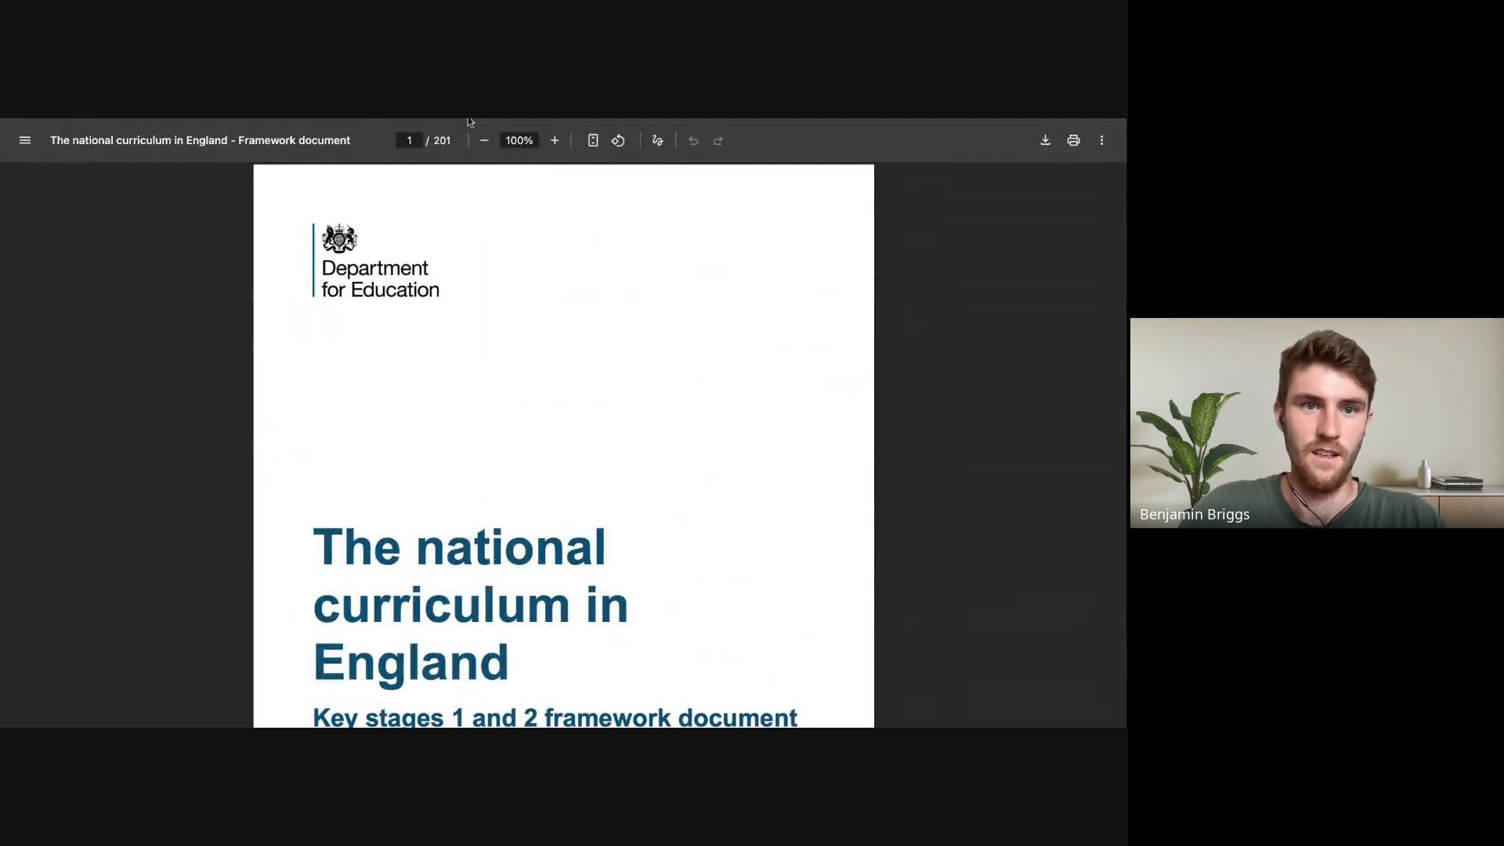
left_click(471, 122)
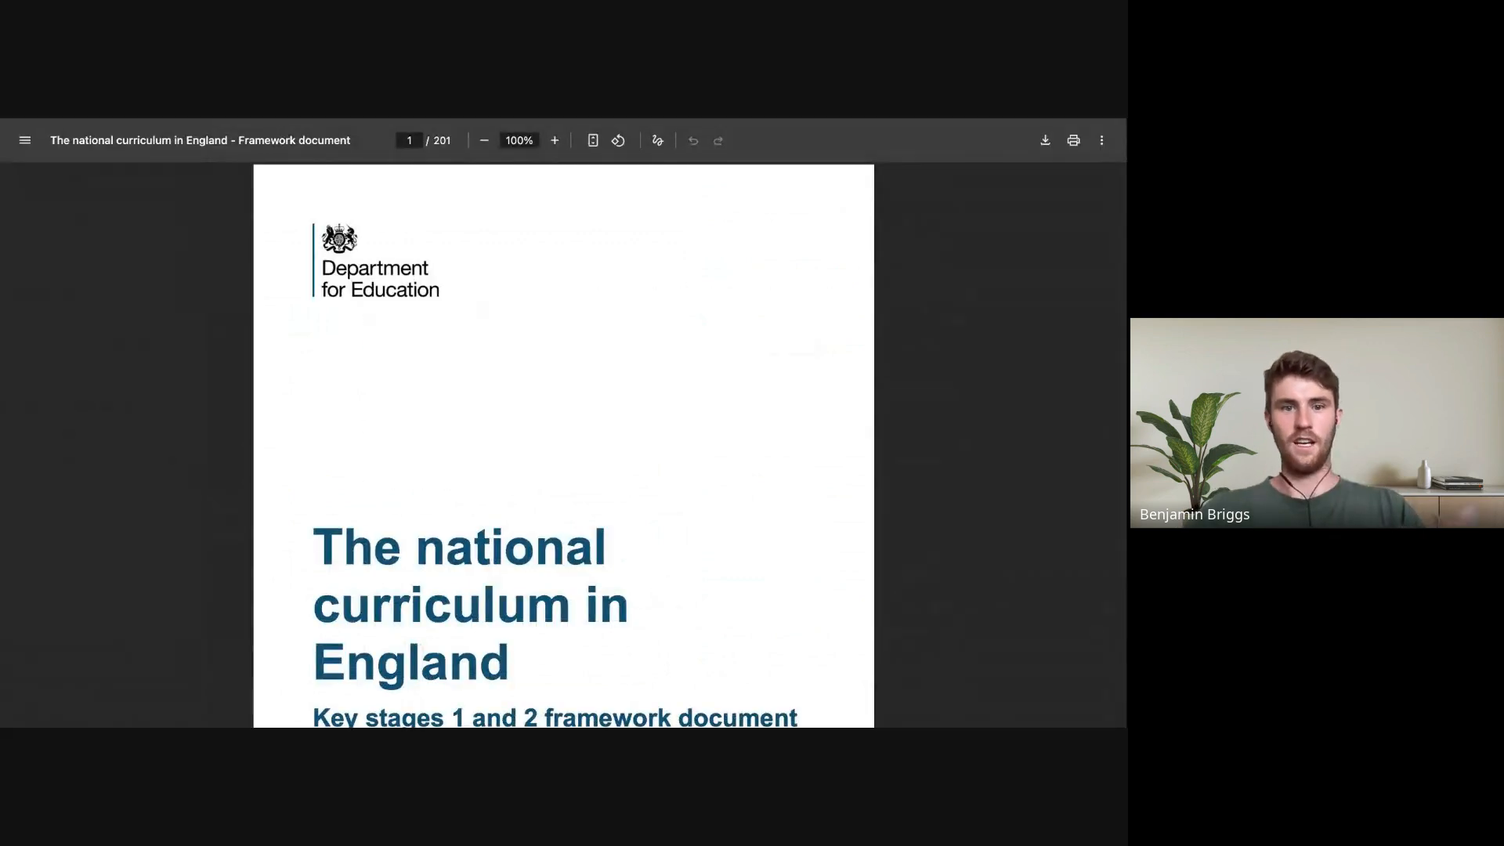
Look up Geography in the curriculum PDF's table of contents and go to page 184
scroll(458, 419, "down", 8)
scroll(459, 431, "down", 4)
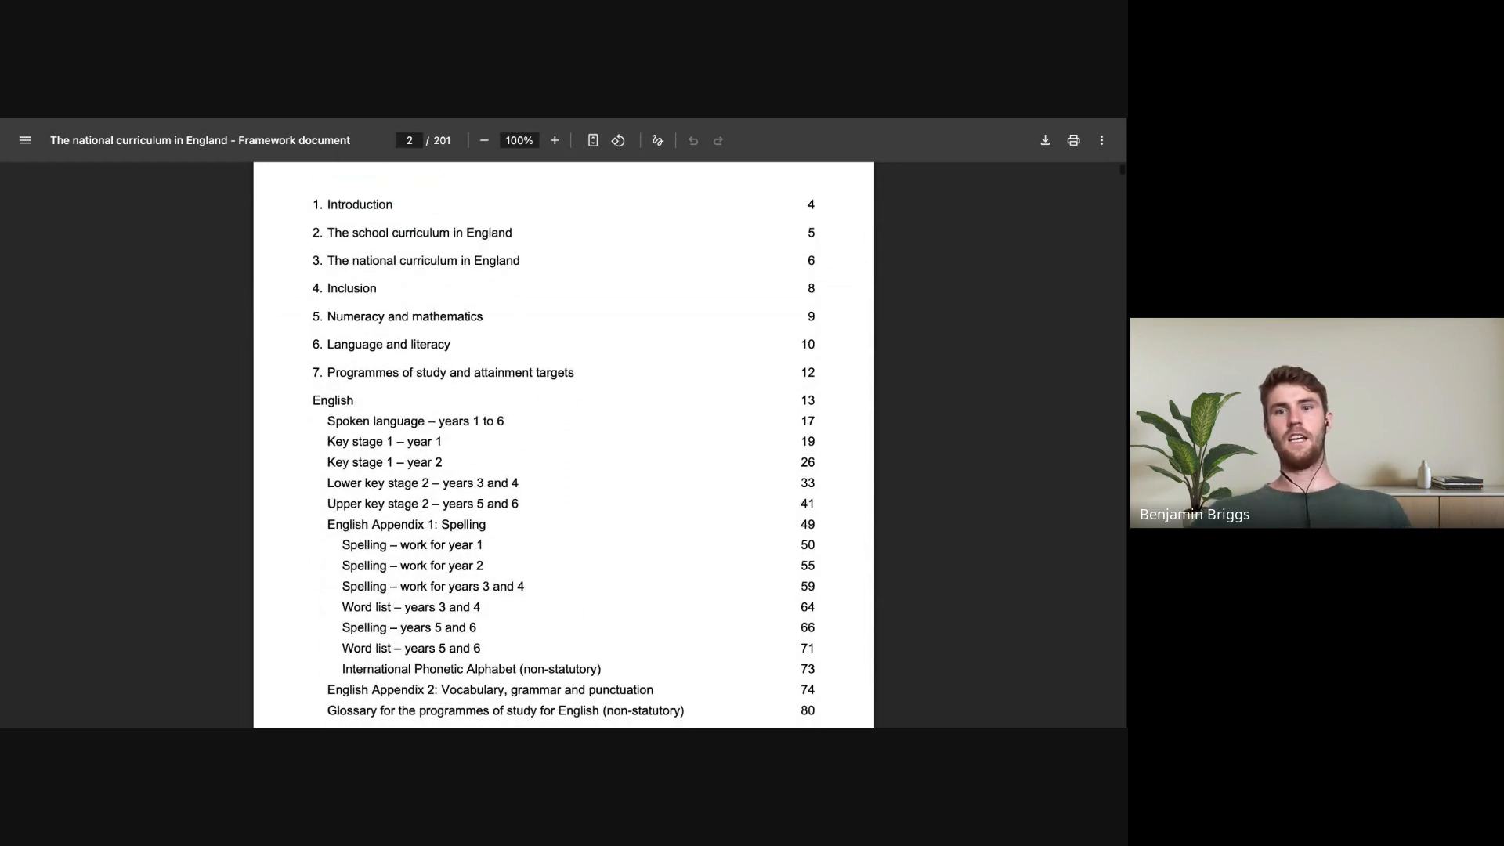
scroll(526, 230, "down", 1)
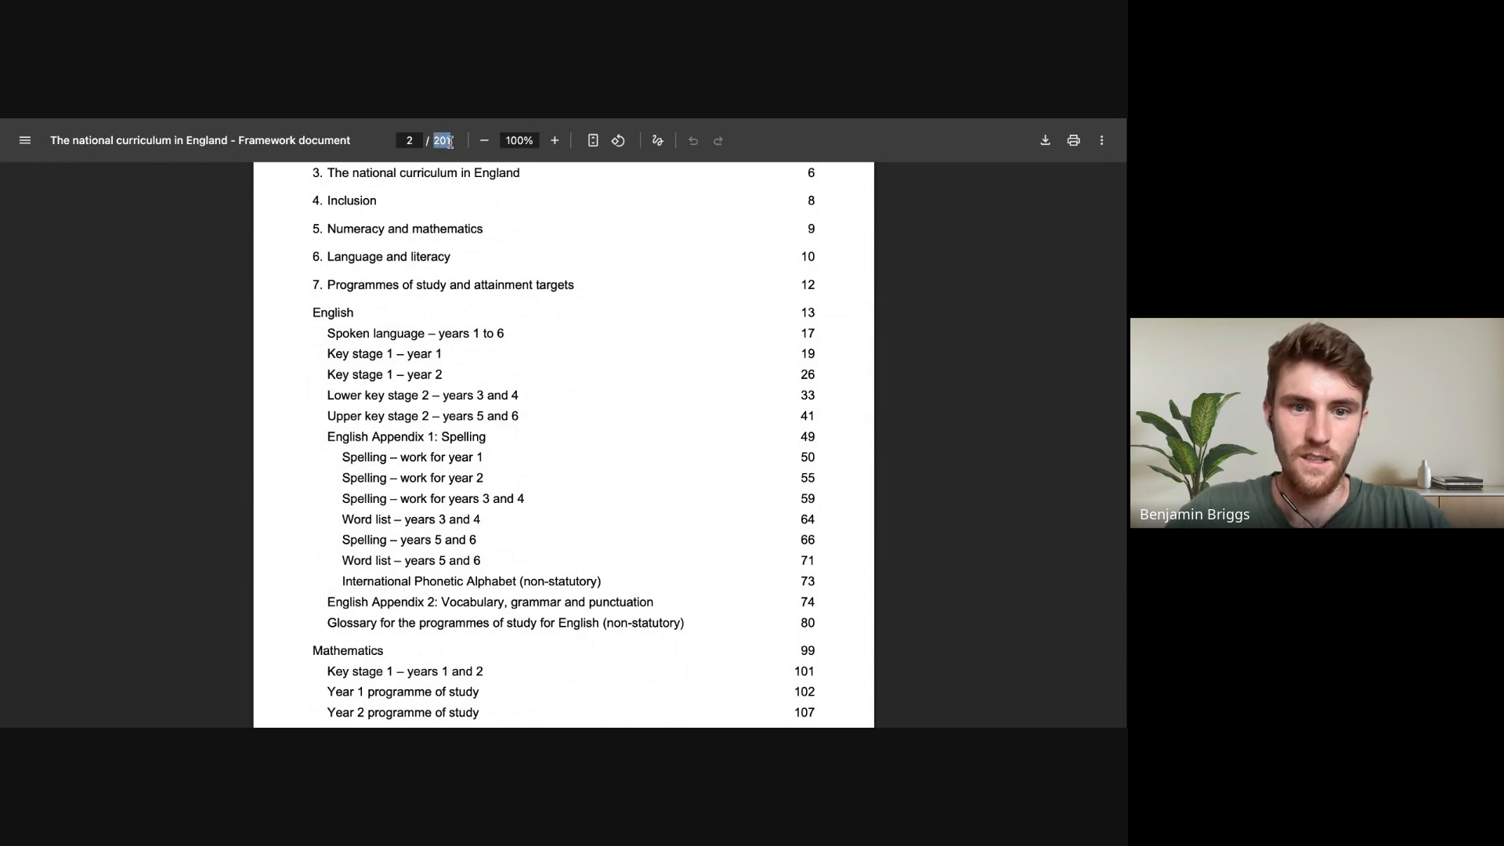
scroll(652, 384, "down", 5)
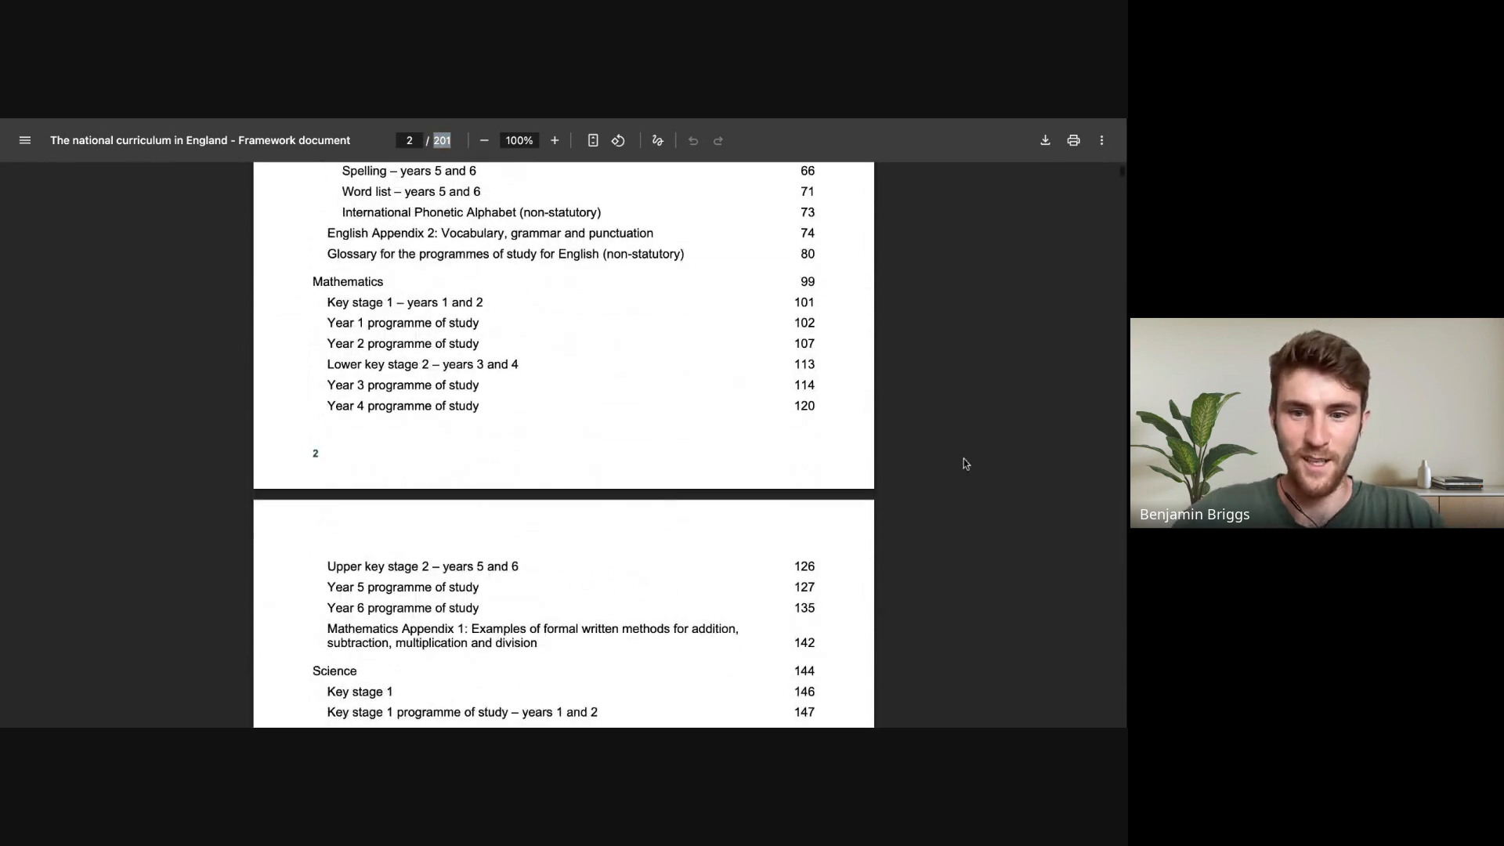
scroll(963, 463, "down", 10)
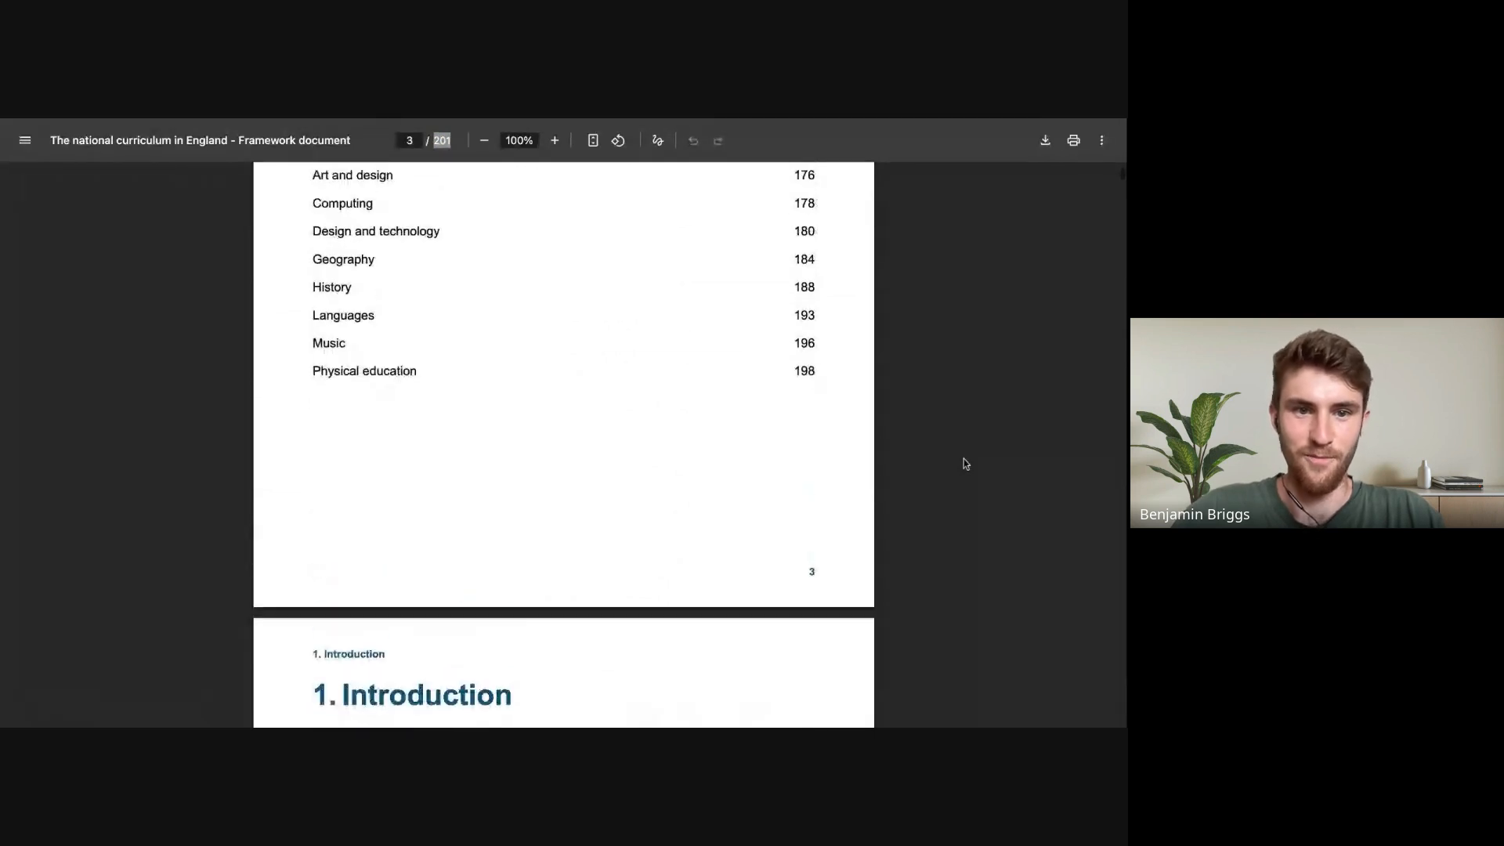
scroll(702, 487, "up", 2)
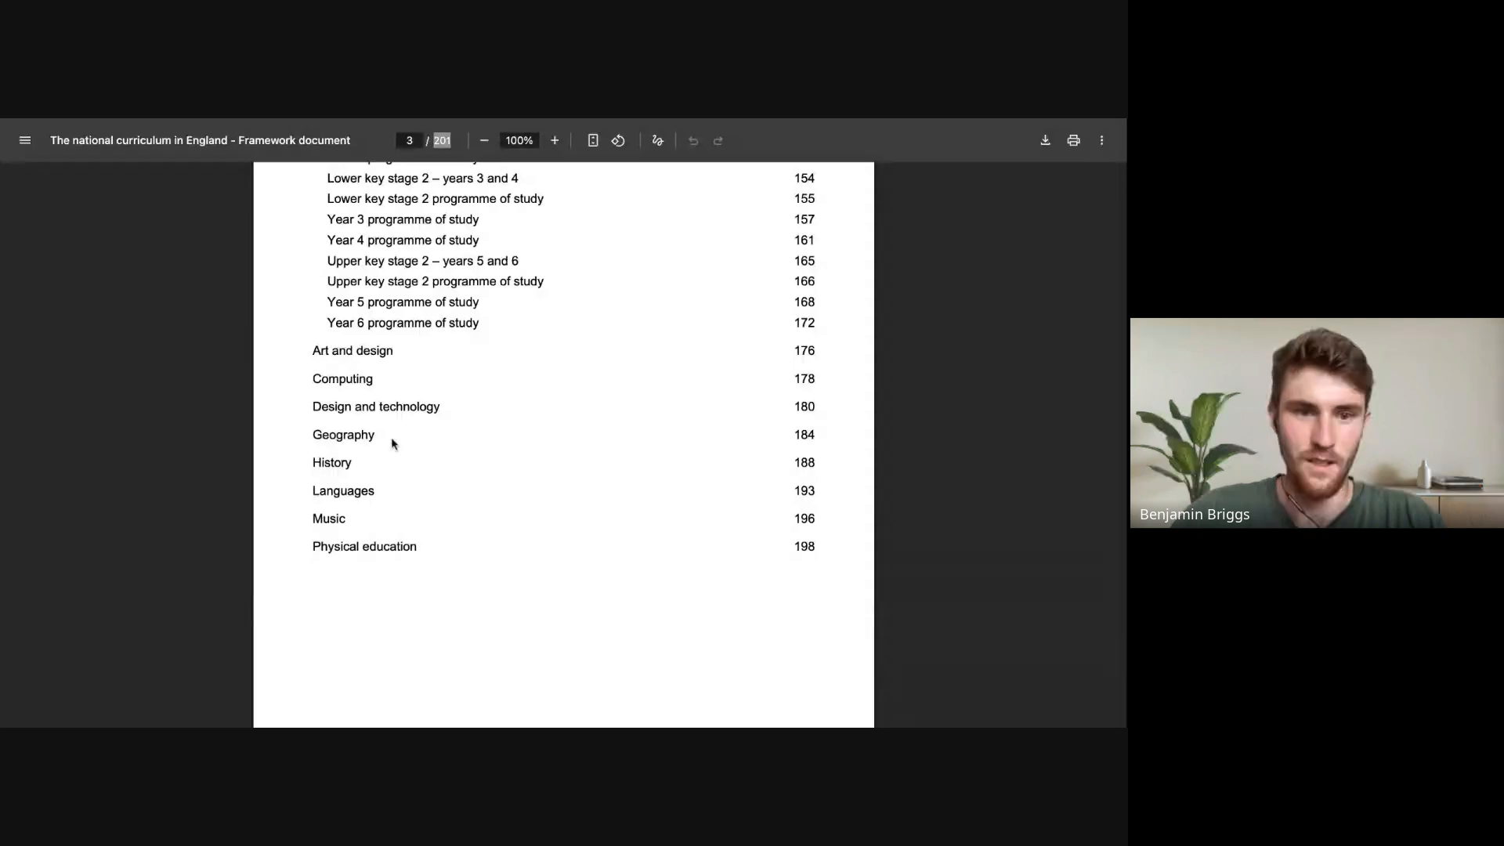
left_click(418, 142)
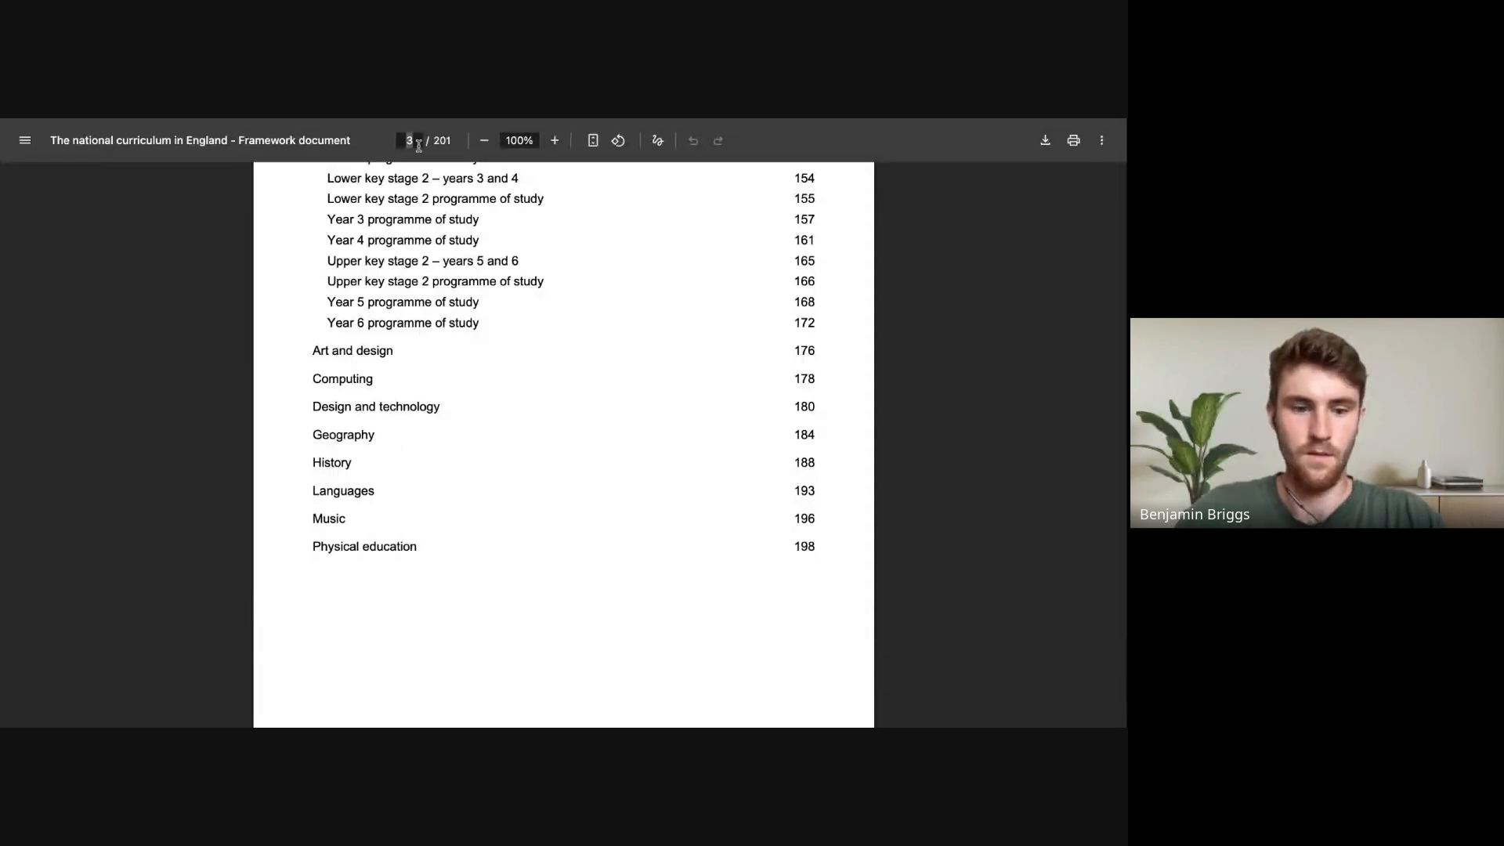
type("184")
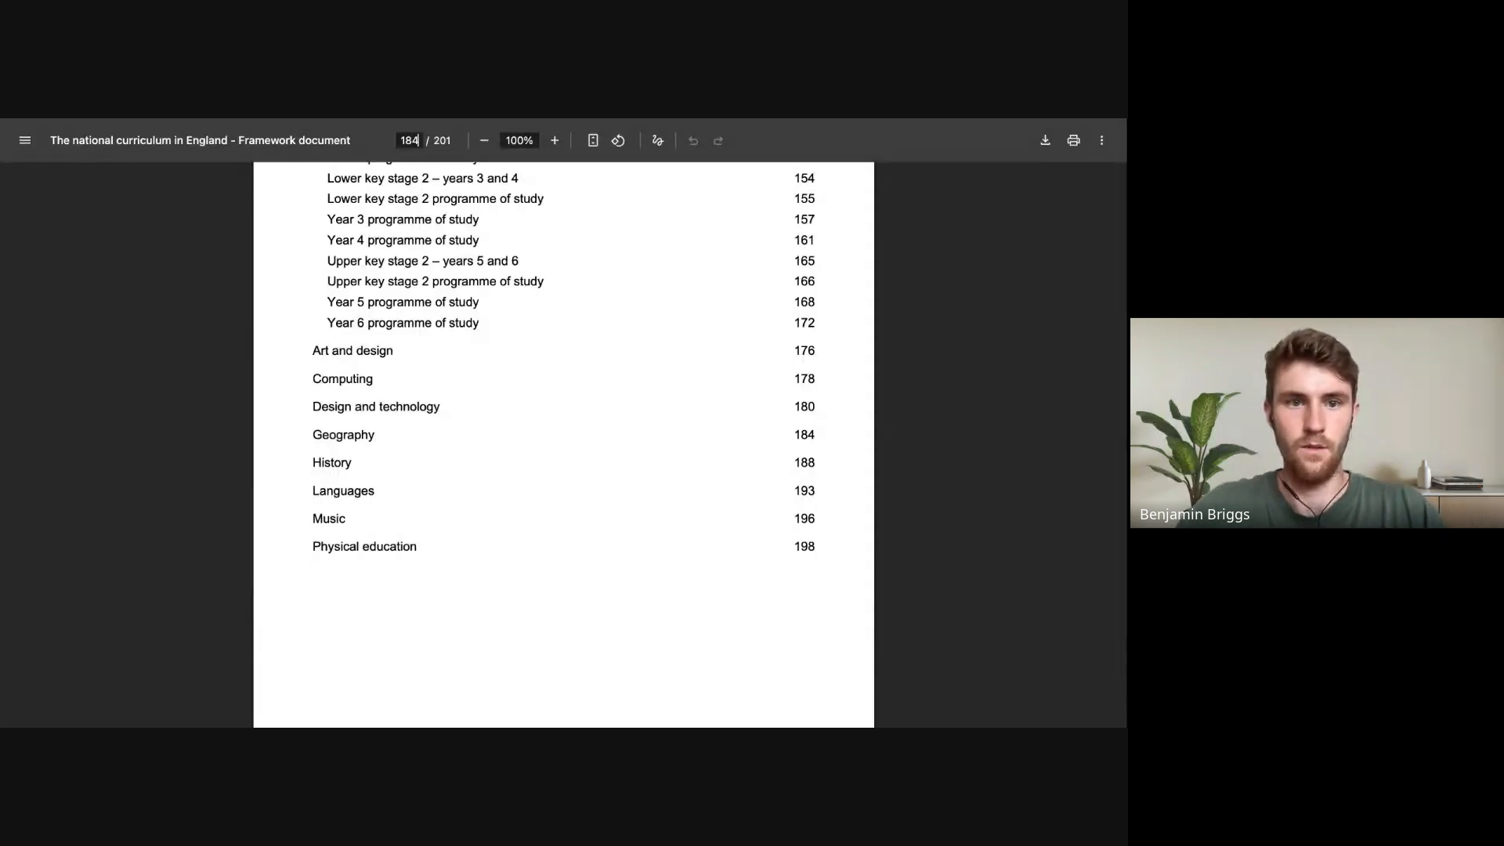
key("Return")
scroll(476, 362, "down", 1)
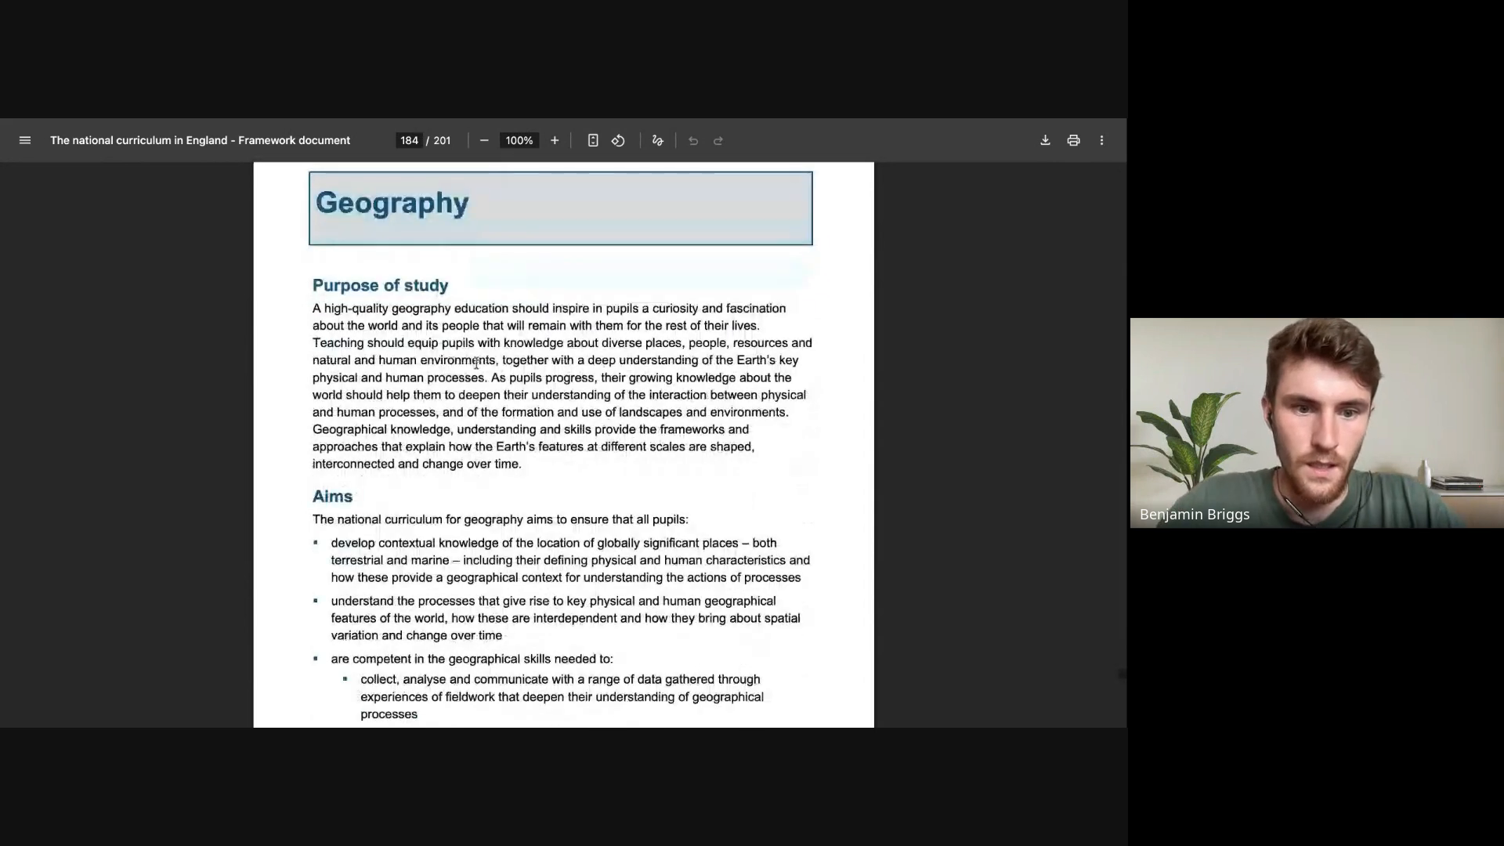
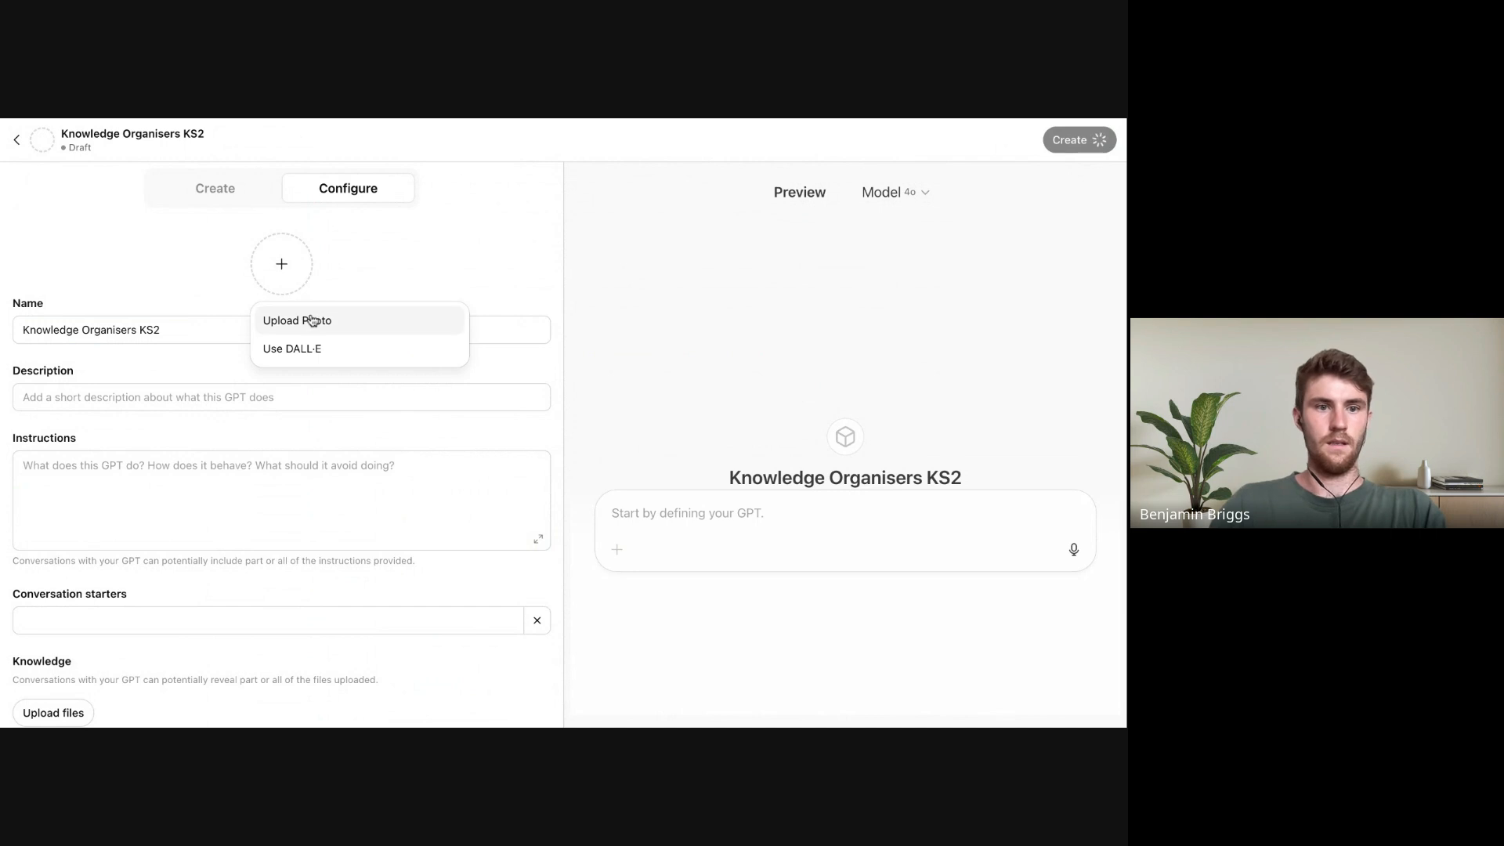
Generate a profile picture for the Knowledge Organisers KS2 GPT with DALL·E
left_click(312, 320)
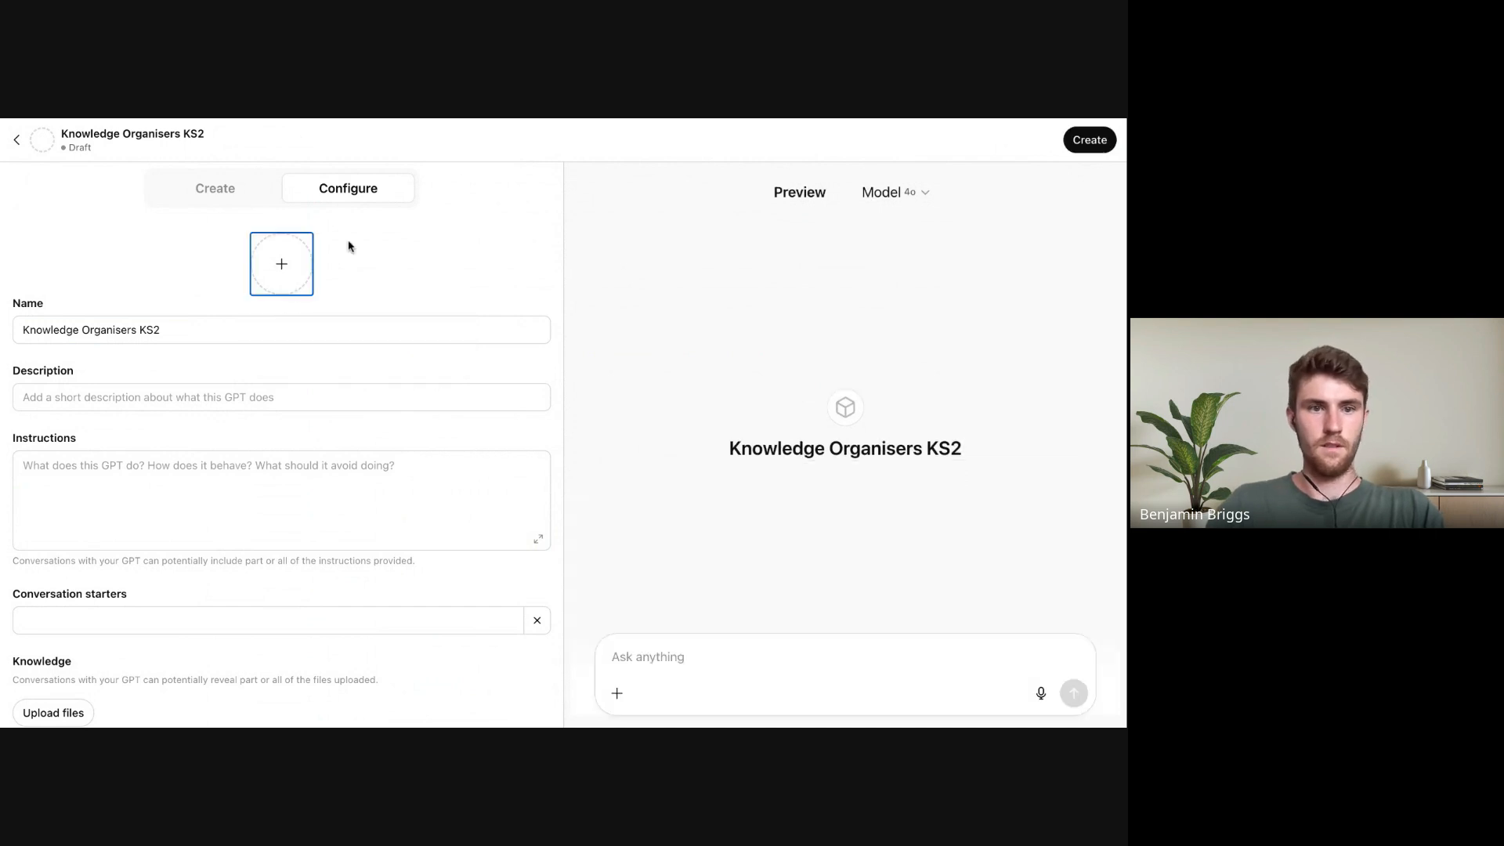
left_click(281, 264)
left_click(296, 346)
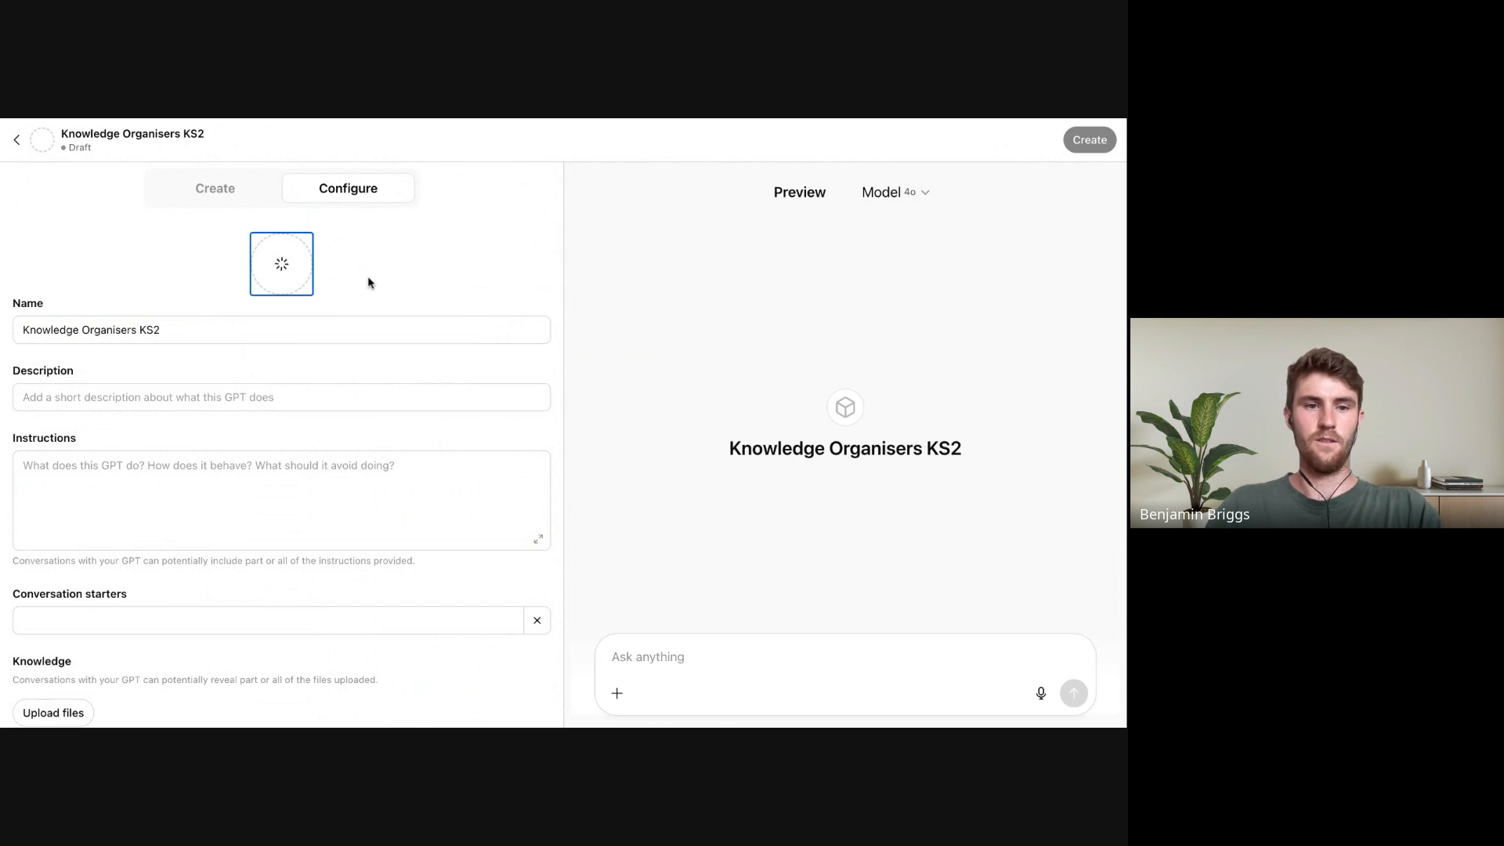
Set the GPT's description to "You generate knowledge organisers based on the national curriculum"
left_click(138, 396)
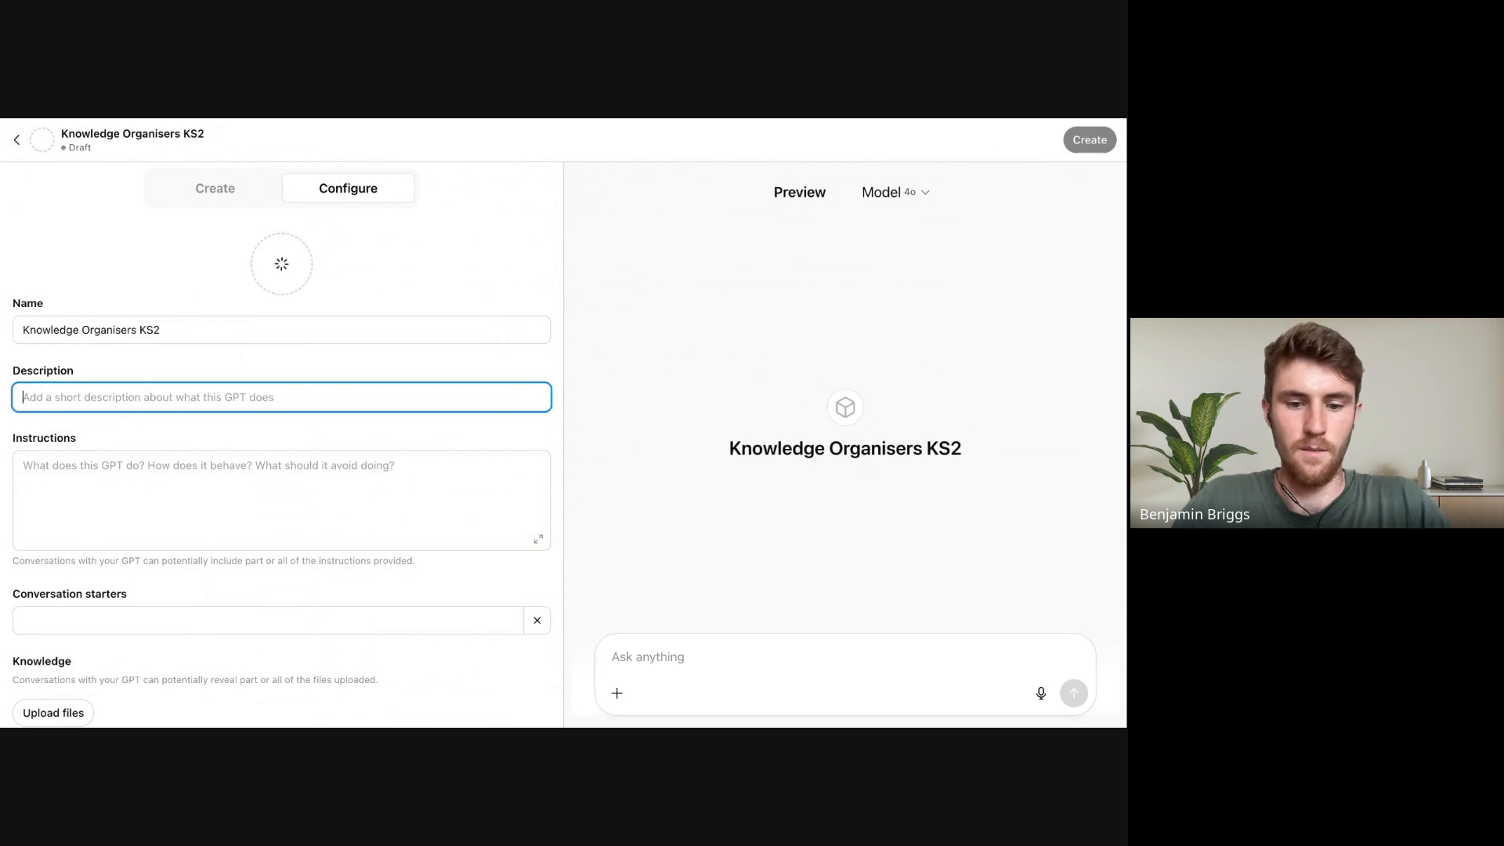
type("You ")
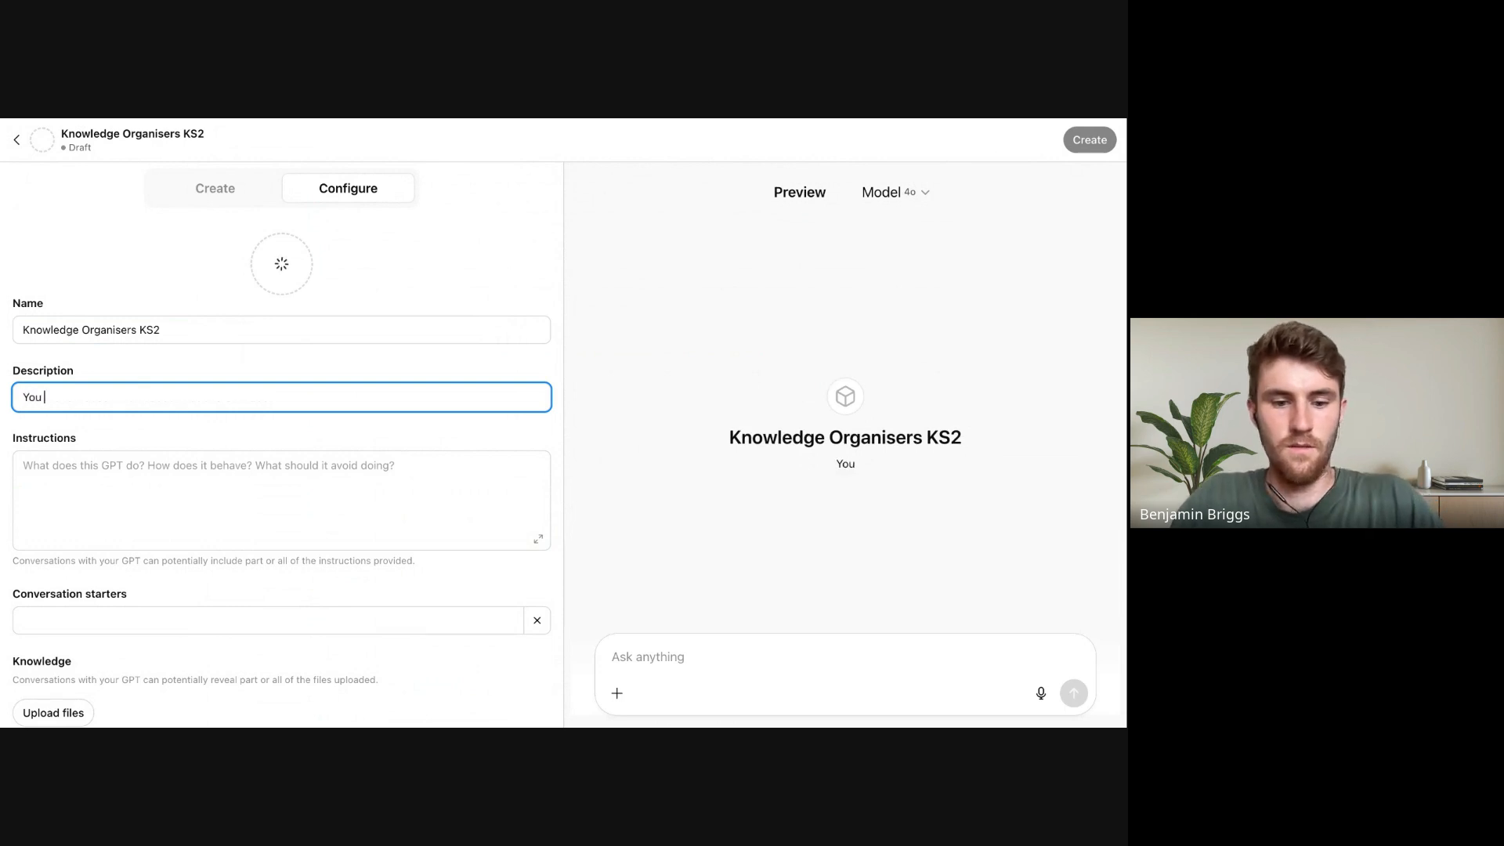
type("generate kn")
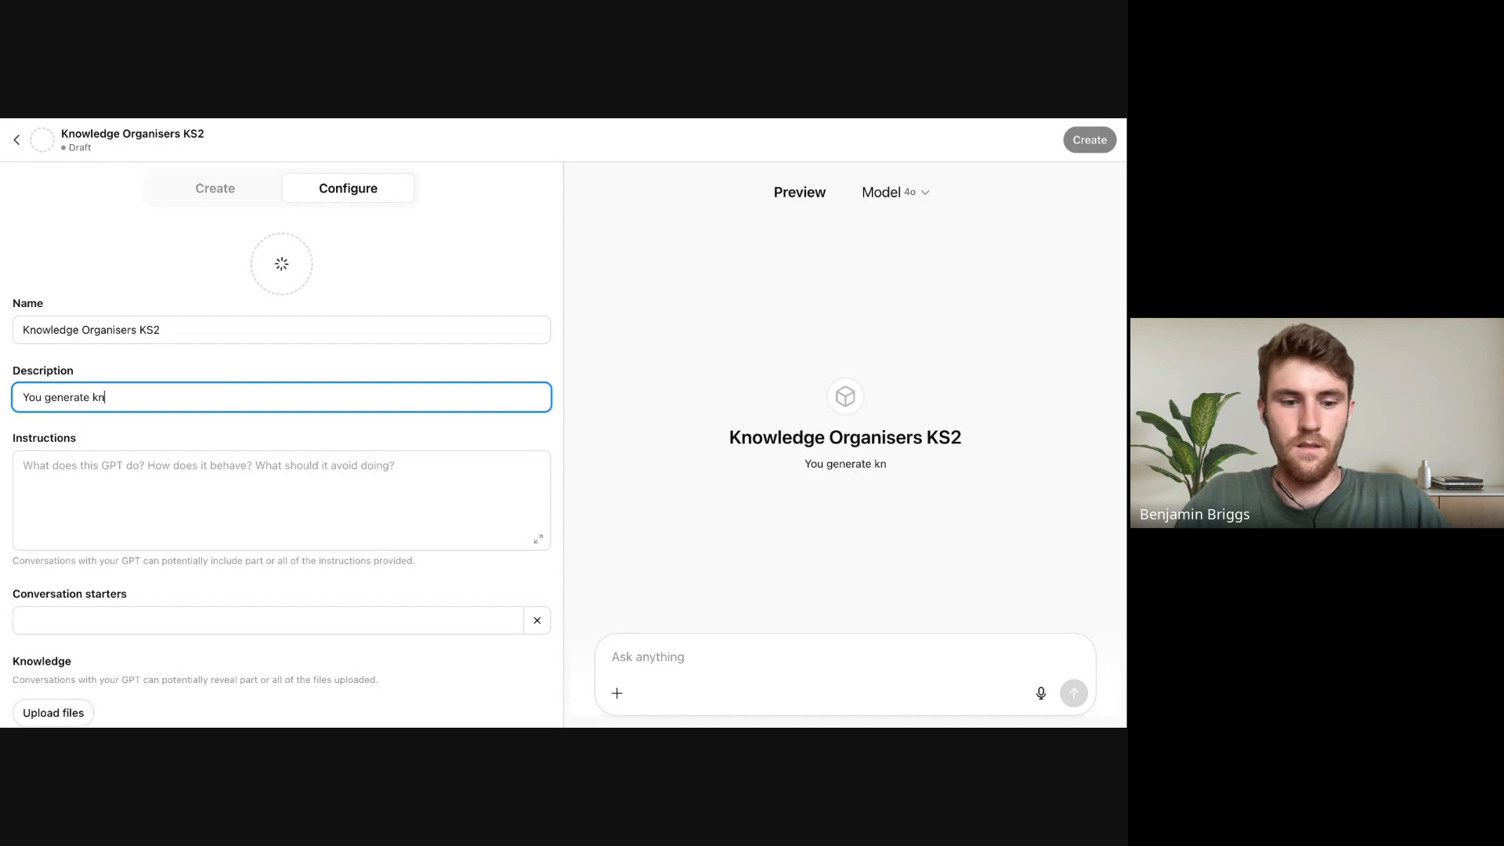
type("owledge org")
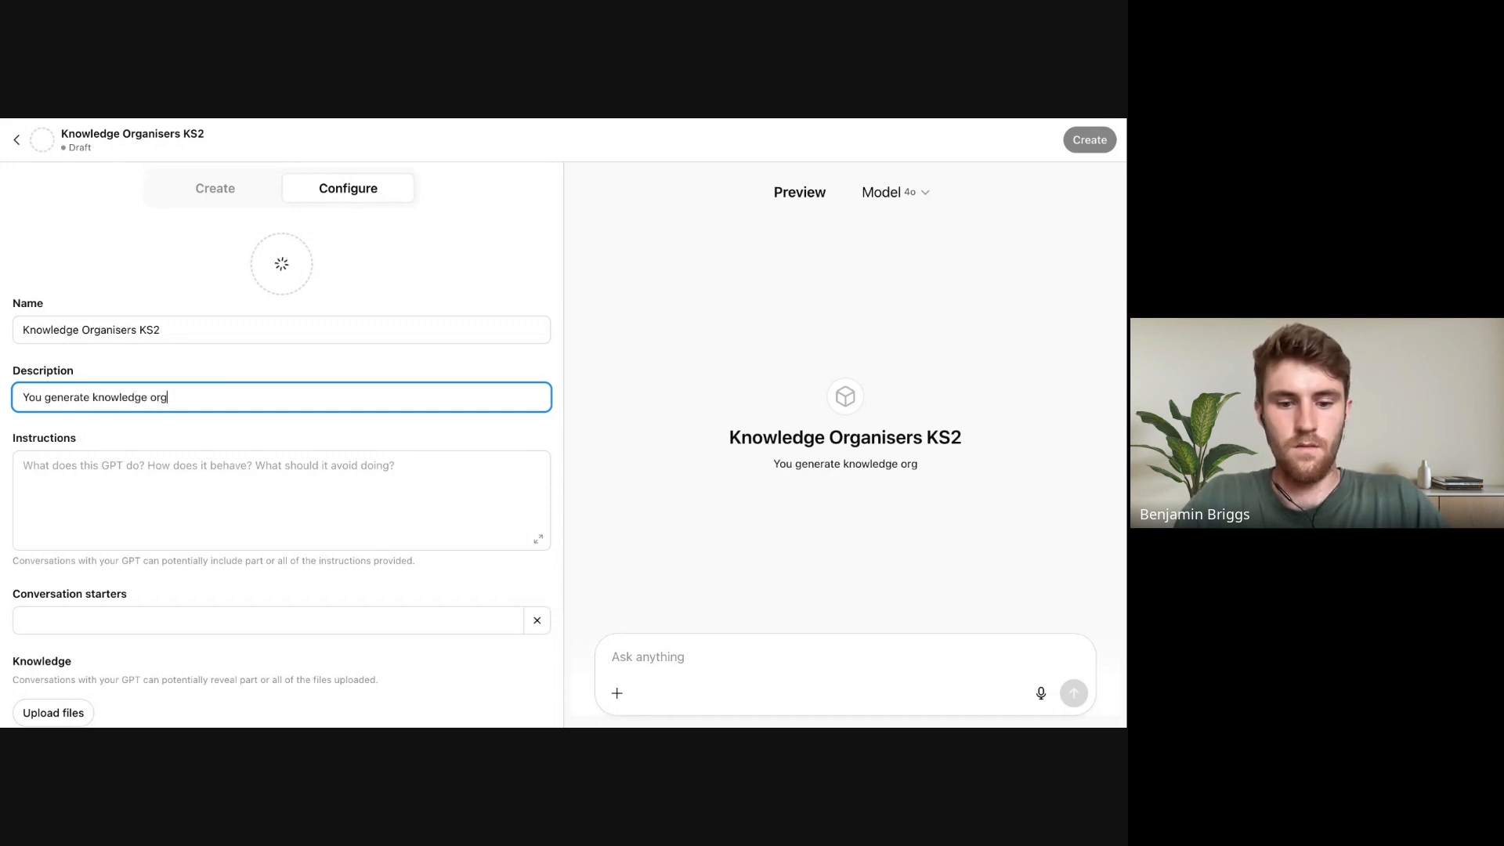
type("anisers fo")
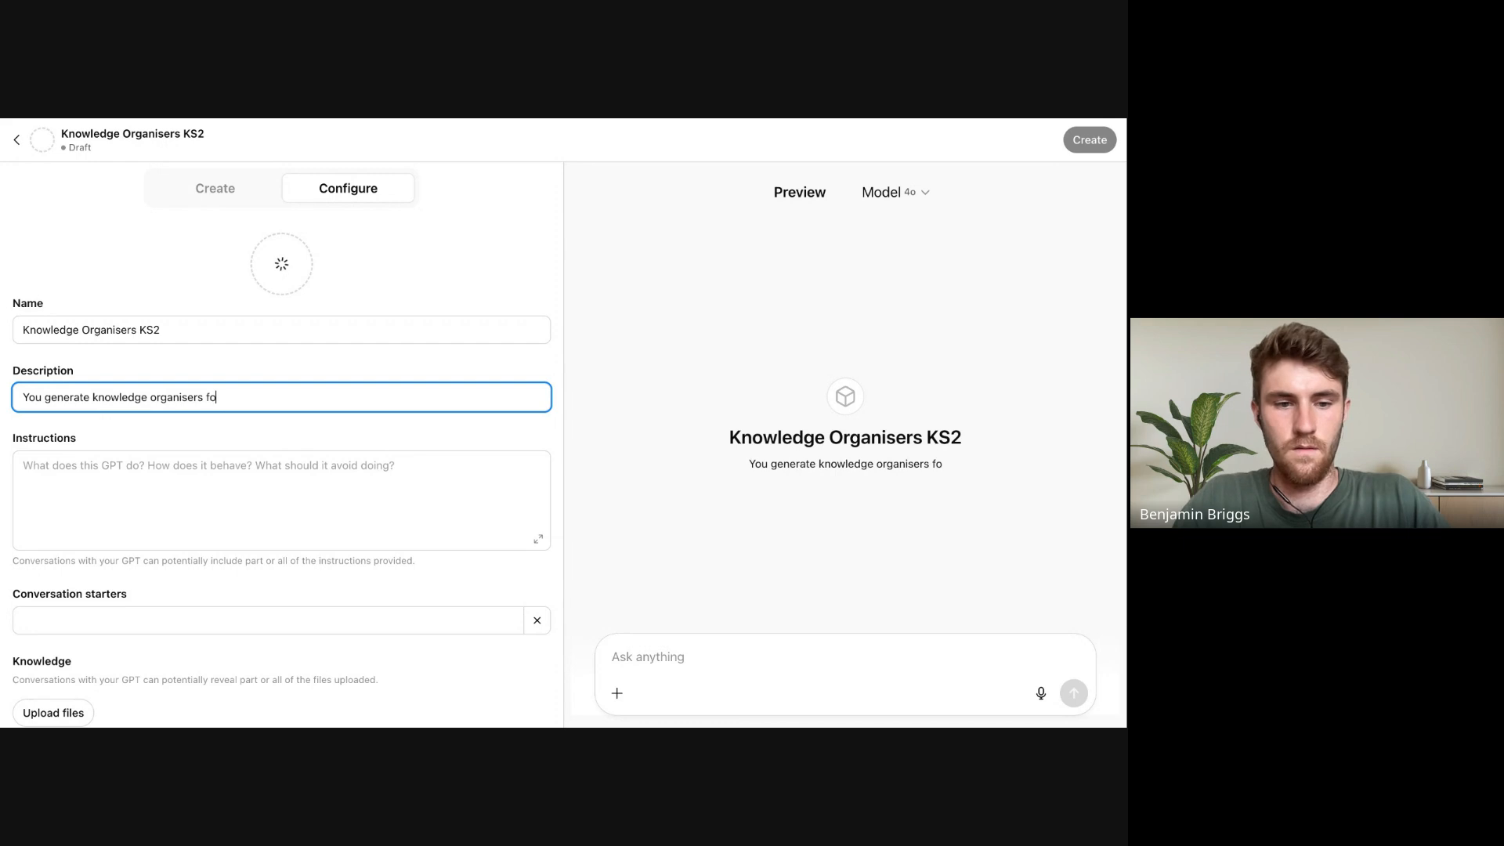
key("BackSpace")
key("BackSpace")
type("ba")
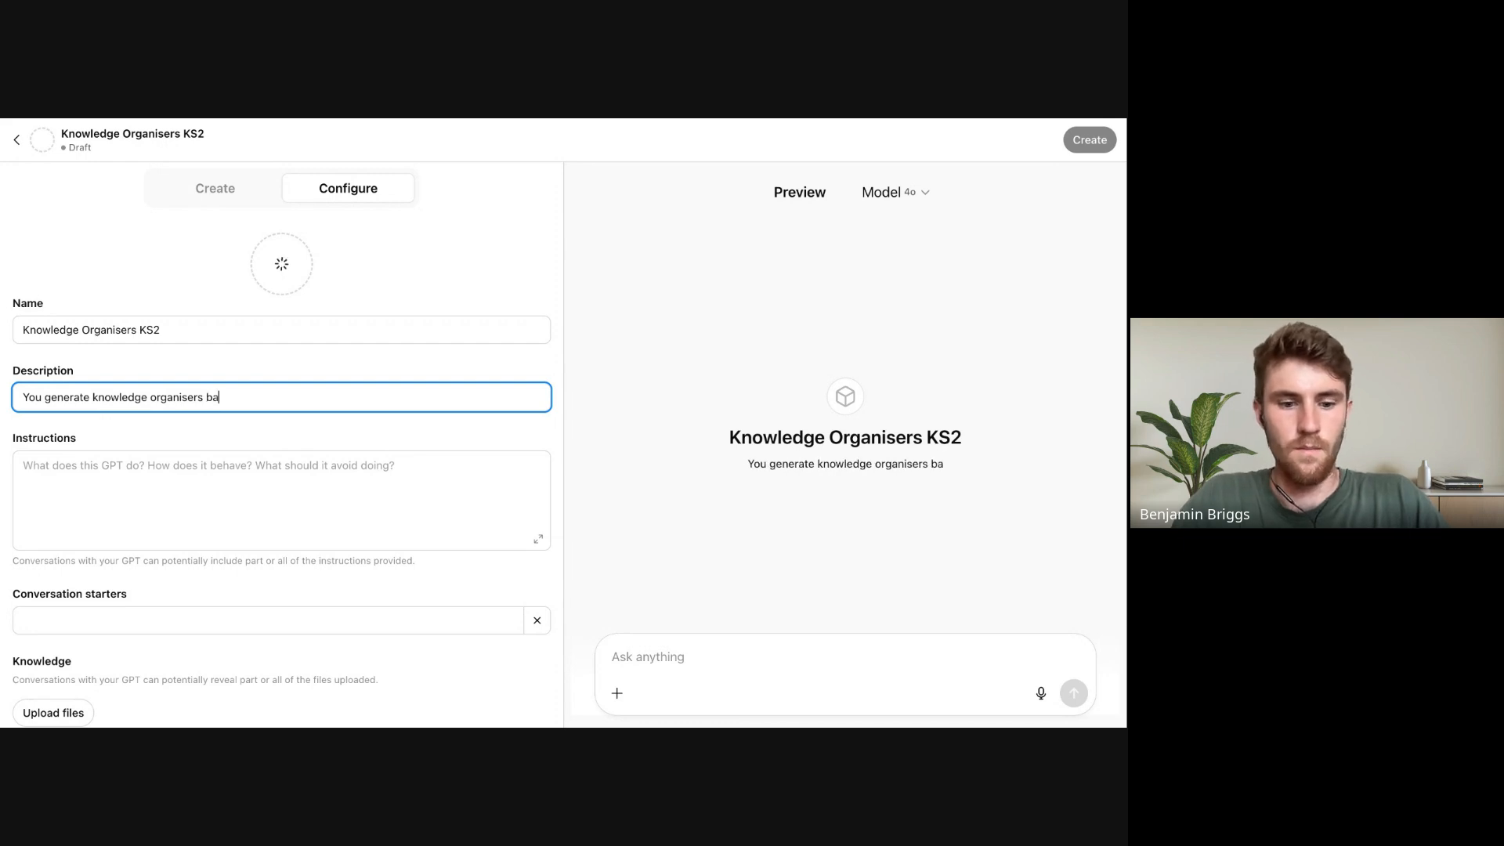
type("sed on the ")
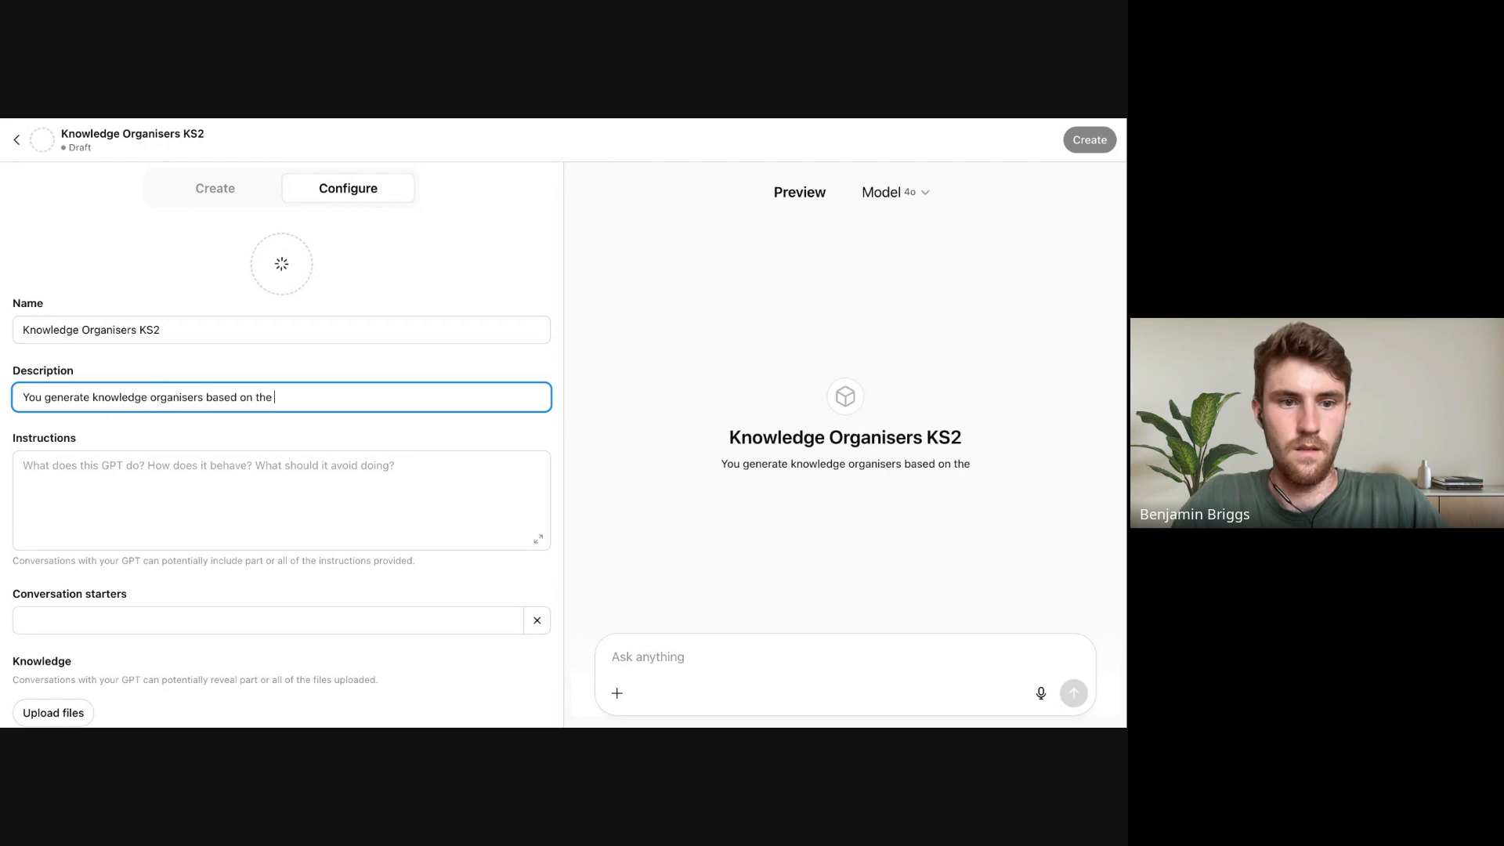
type("nation")
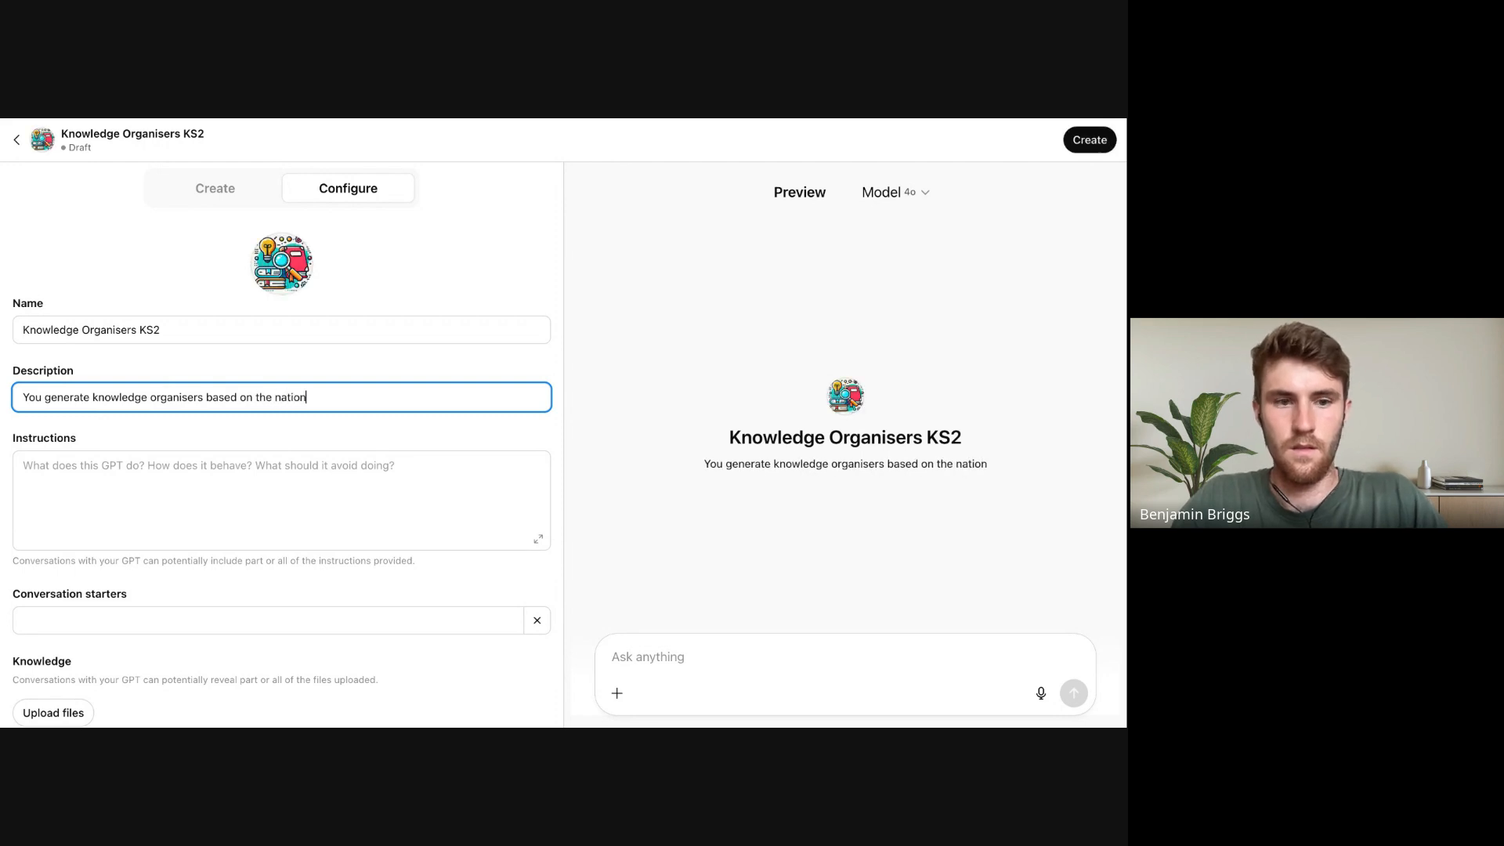
type("al curriculi")
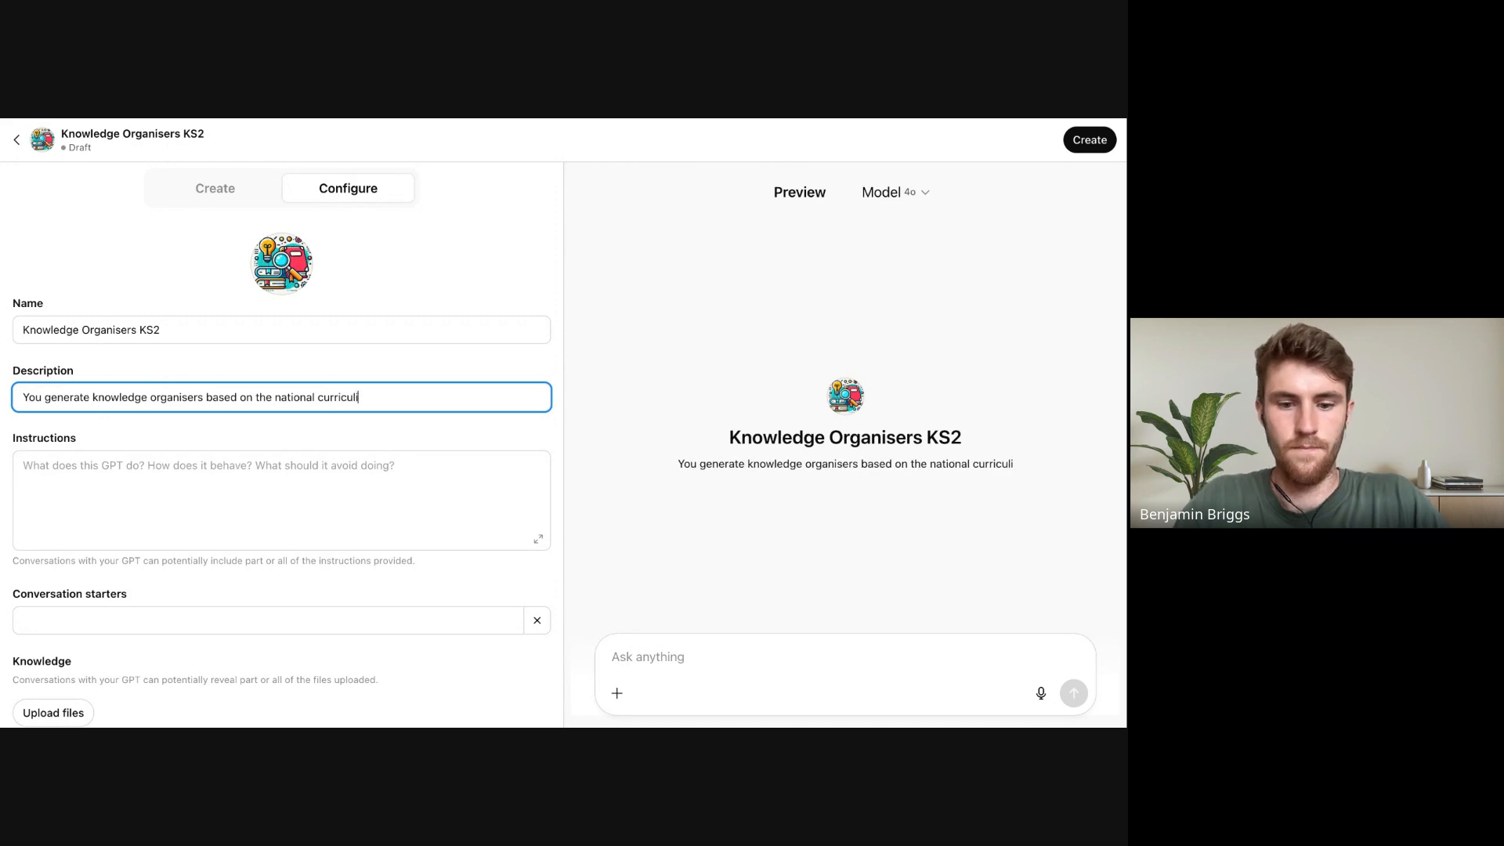
key("BackSpace")
type("um")
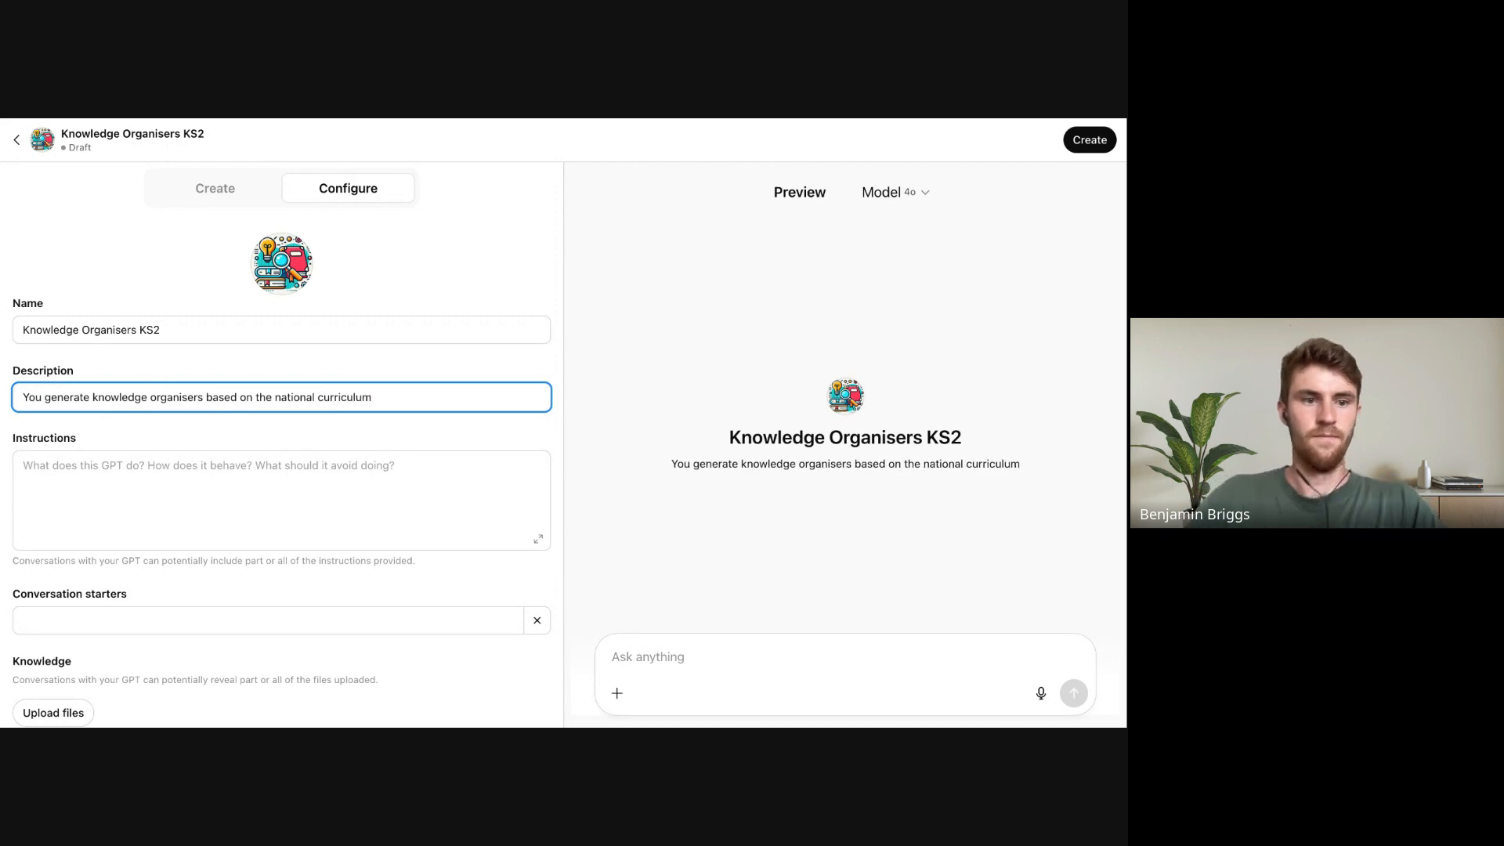
Upload the PRIMARY national curriculum PDF to the GPT's knowledge files
left_click(44, 482)
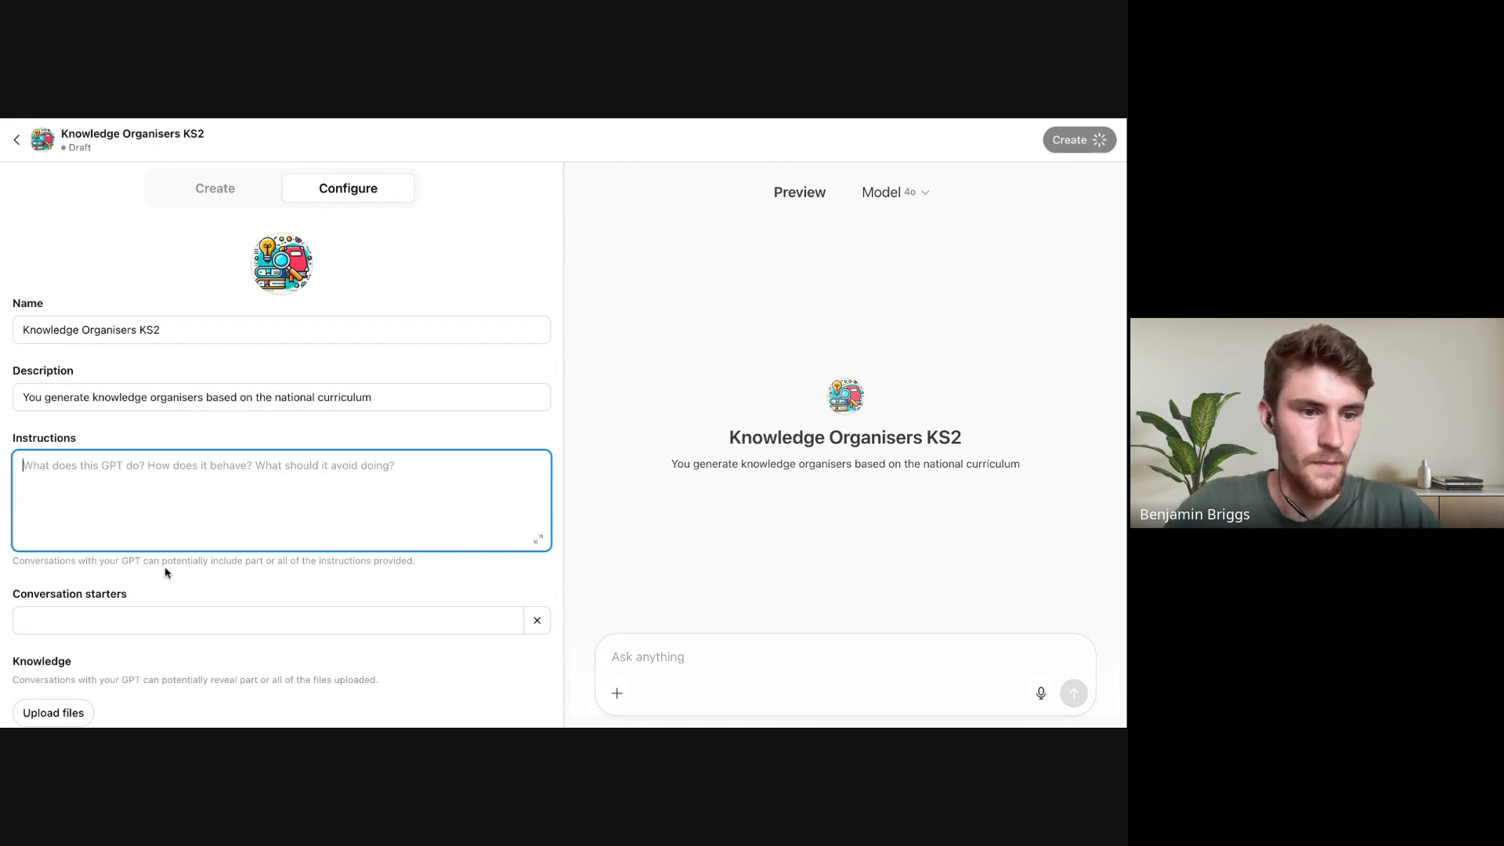
scroll(164, 572, "down", 3)
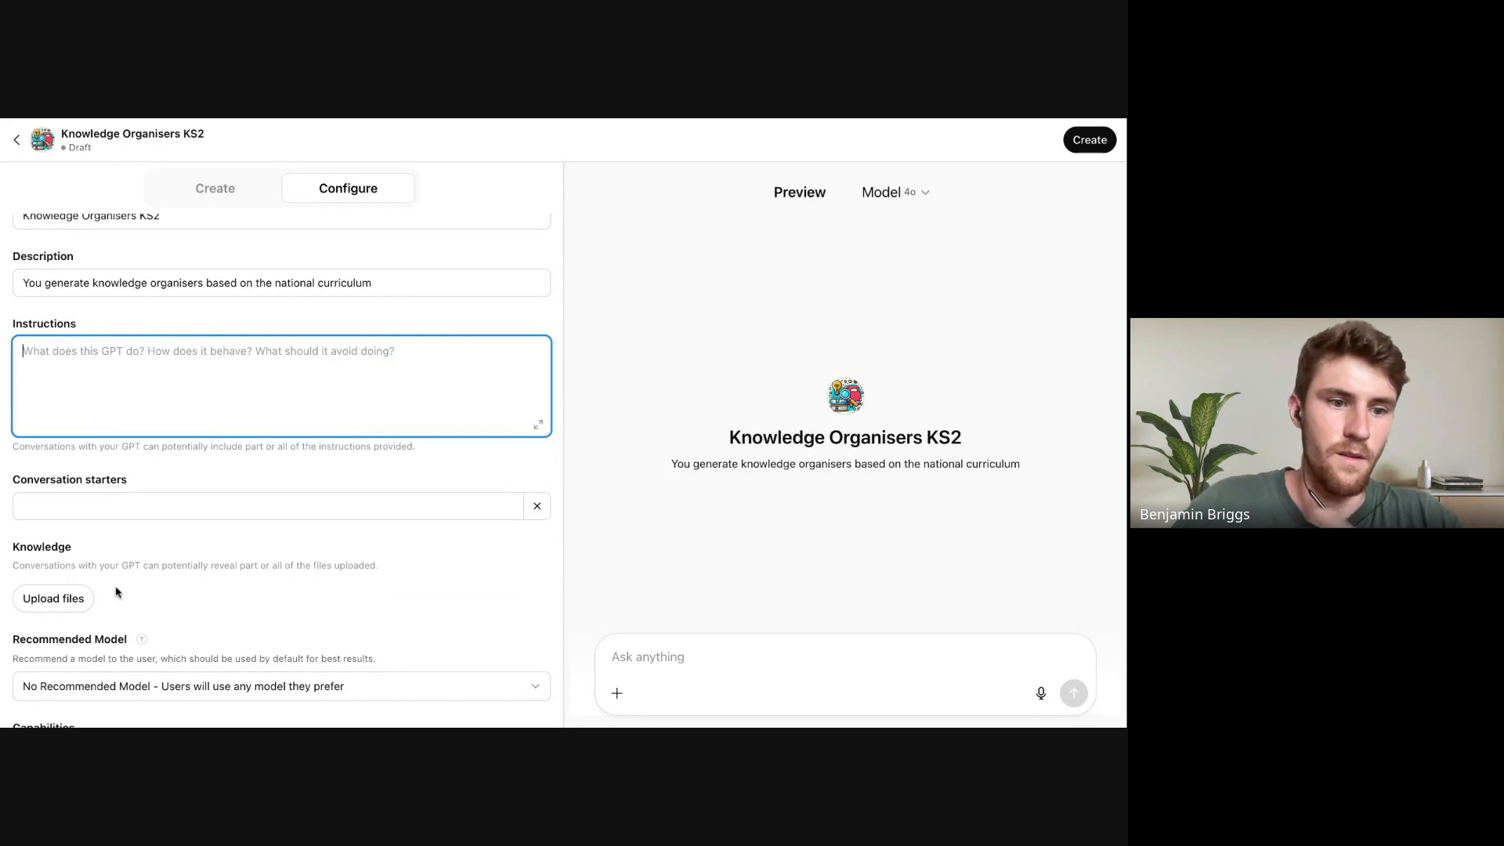
left_click(59, 602)
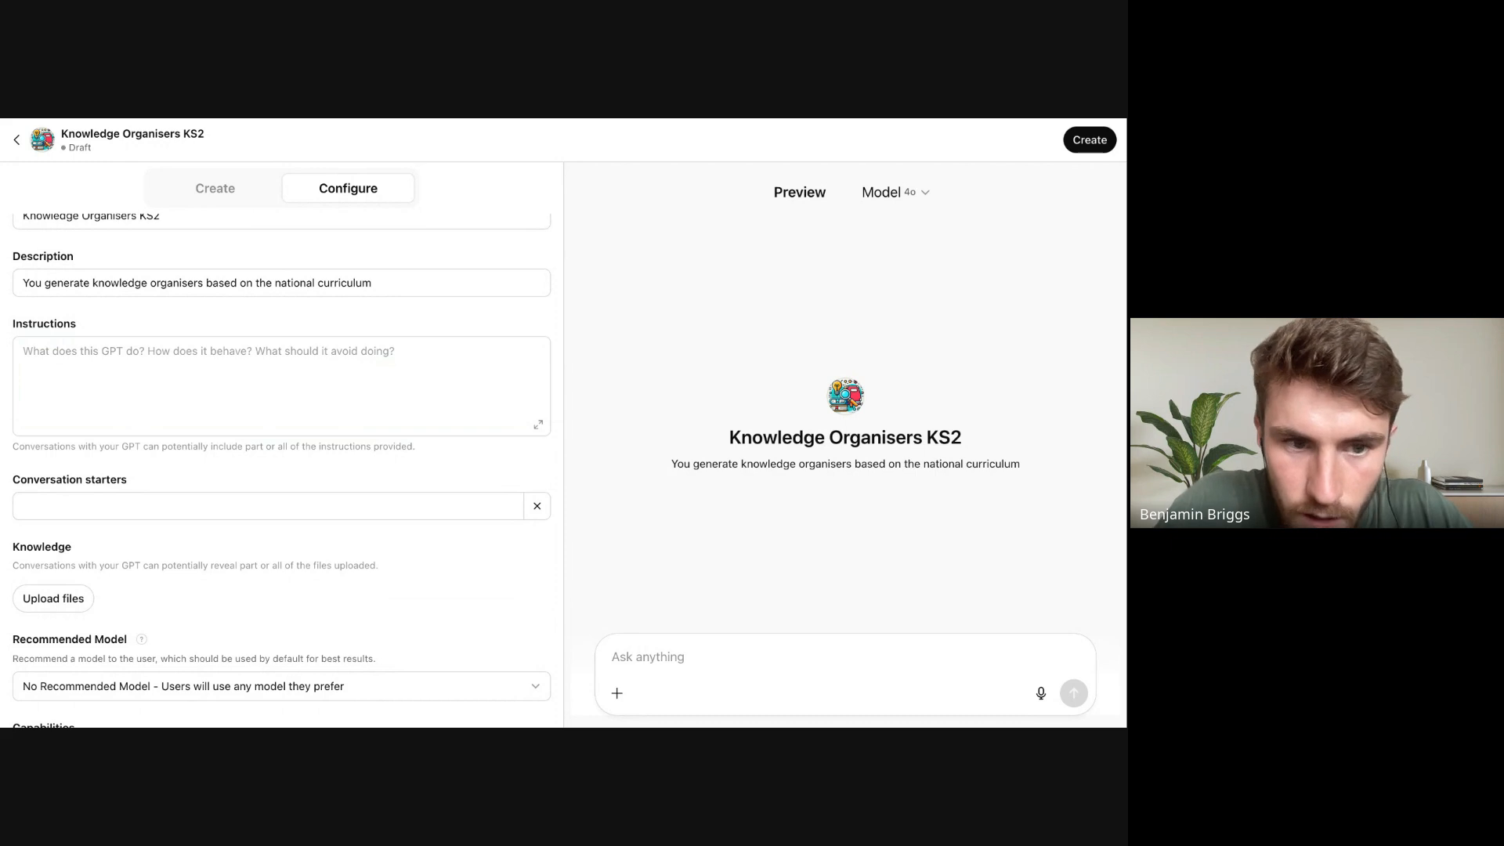
scroll(120, 544, "down", 5)
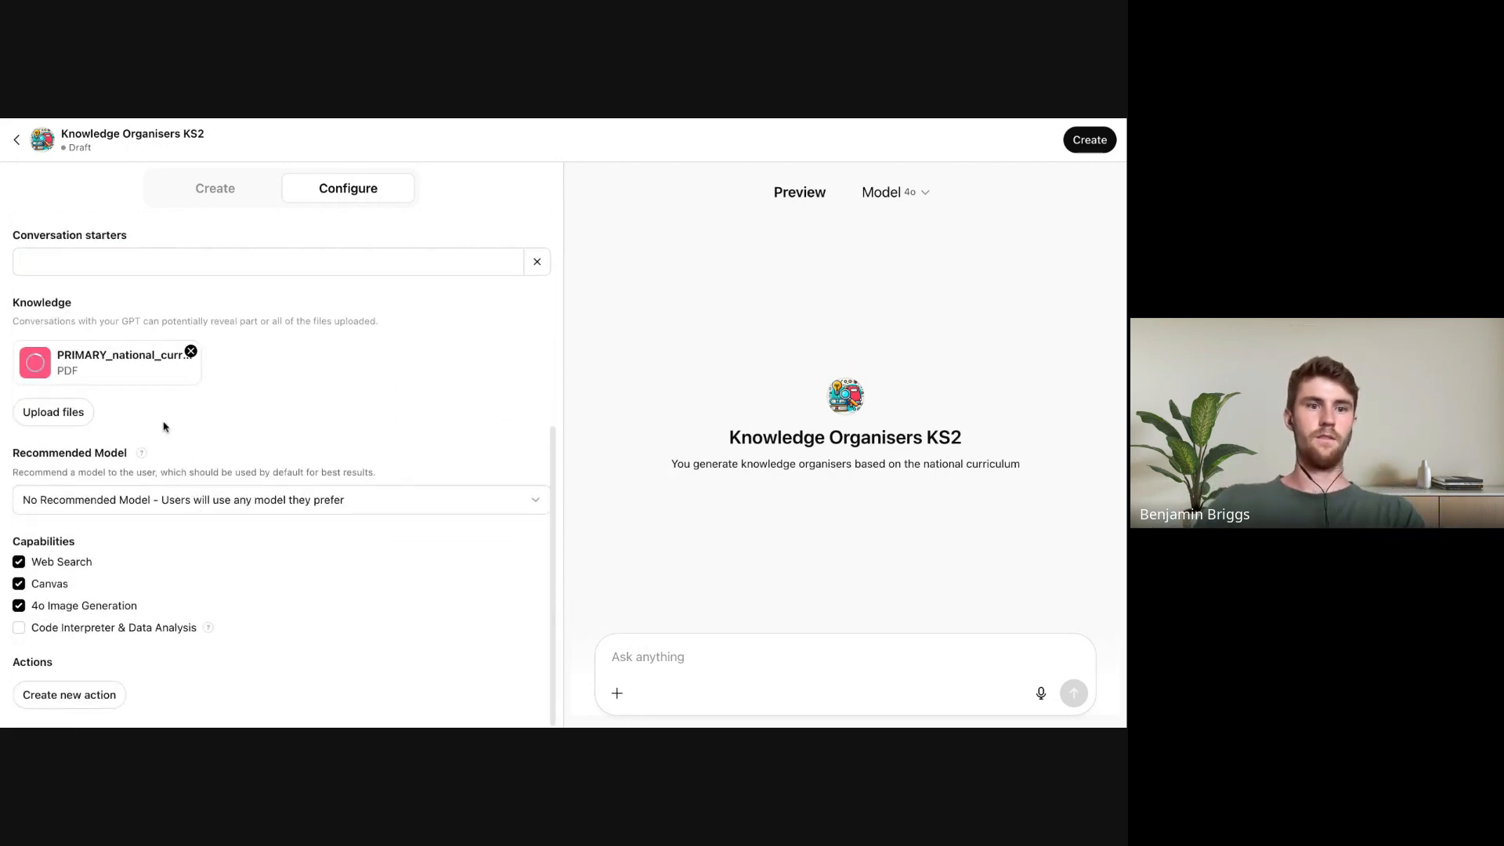
scroll(61, 383, "up", 2)
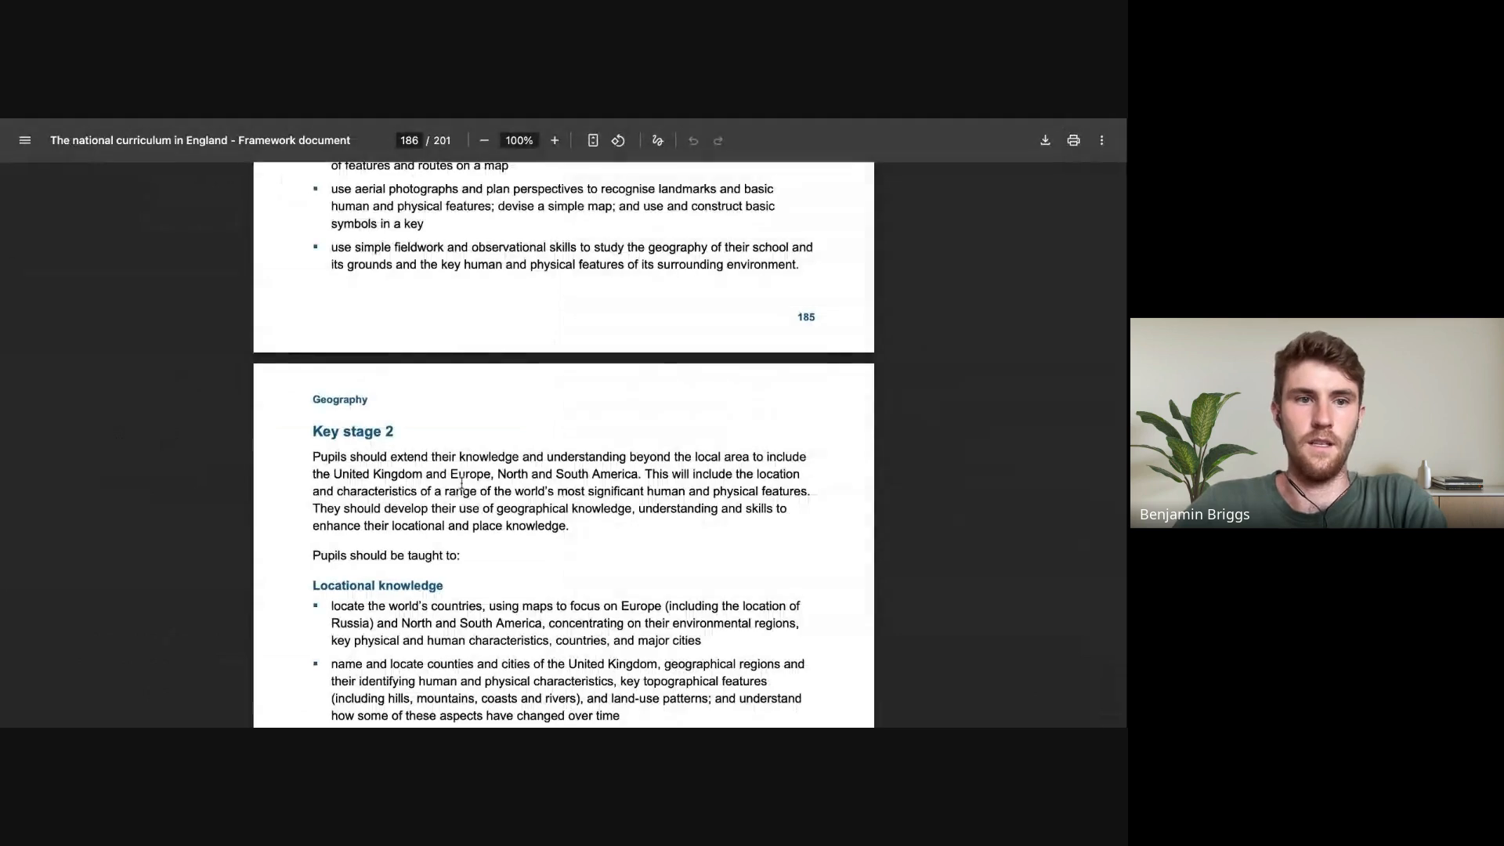
Look over the Key stage 2 Geography section in the curriculum PDF and return to the GPT's configuration
scroll(462, 483, "up", 10)
scroll(462, 483, "down", 10)
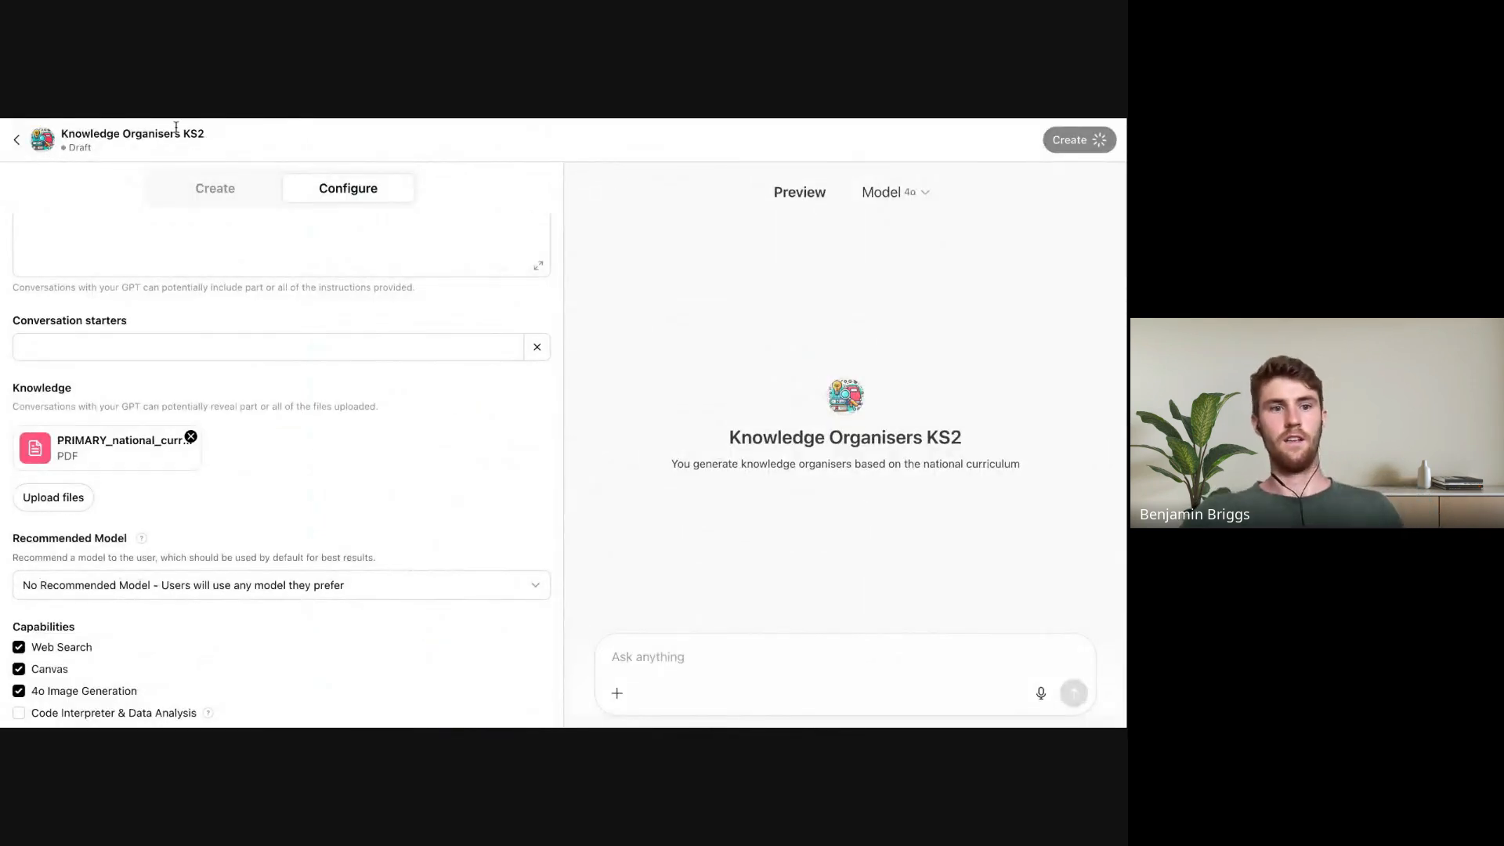
scroll(228, 504, "down", 1)
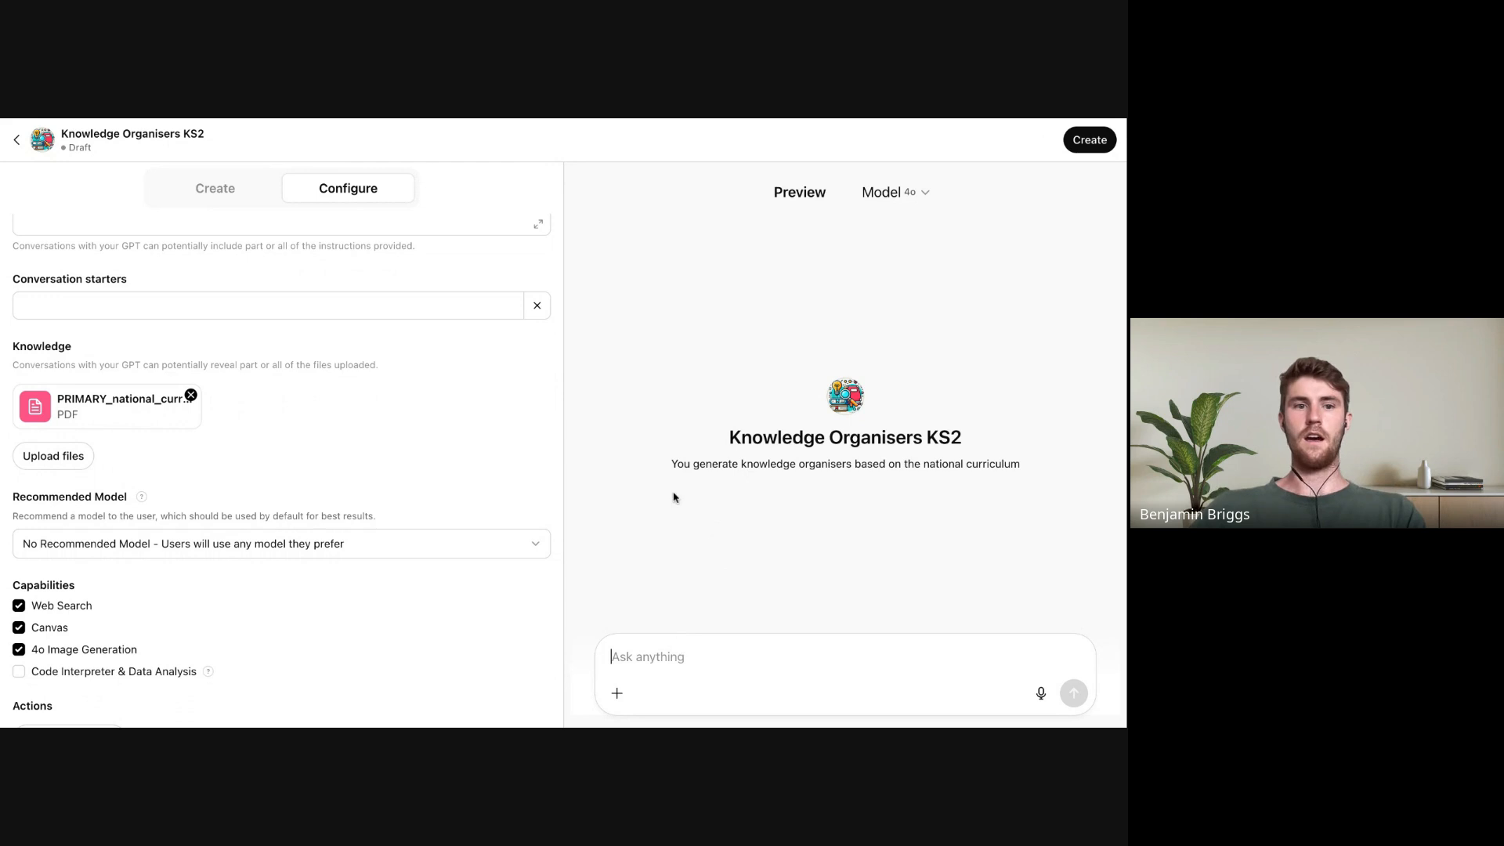
scroll(285, 428, "up", 3)
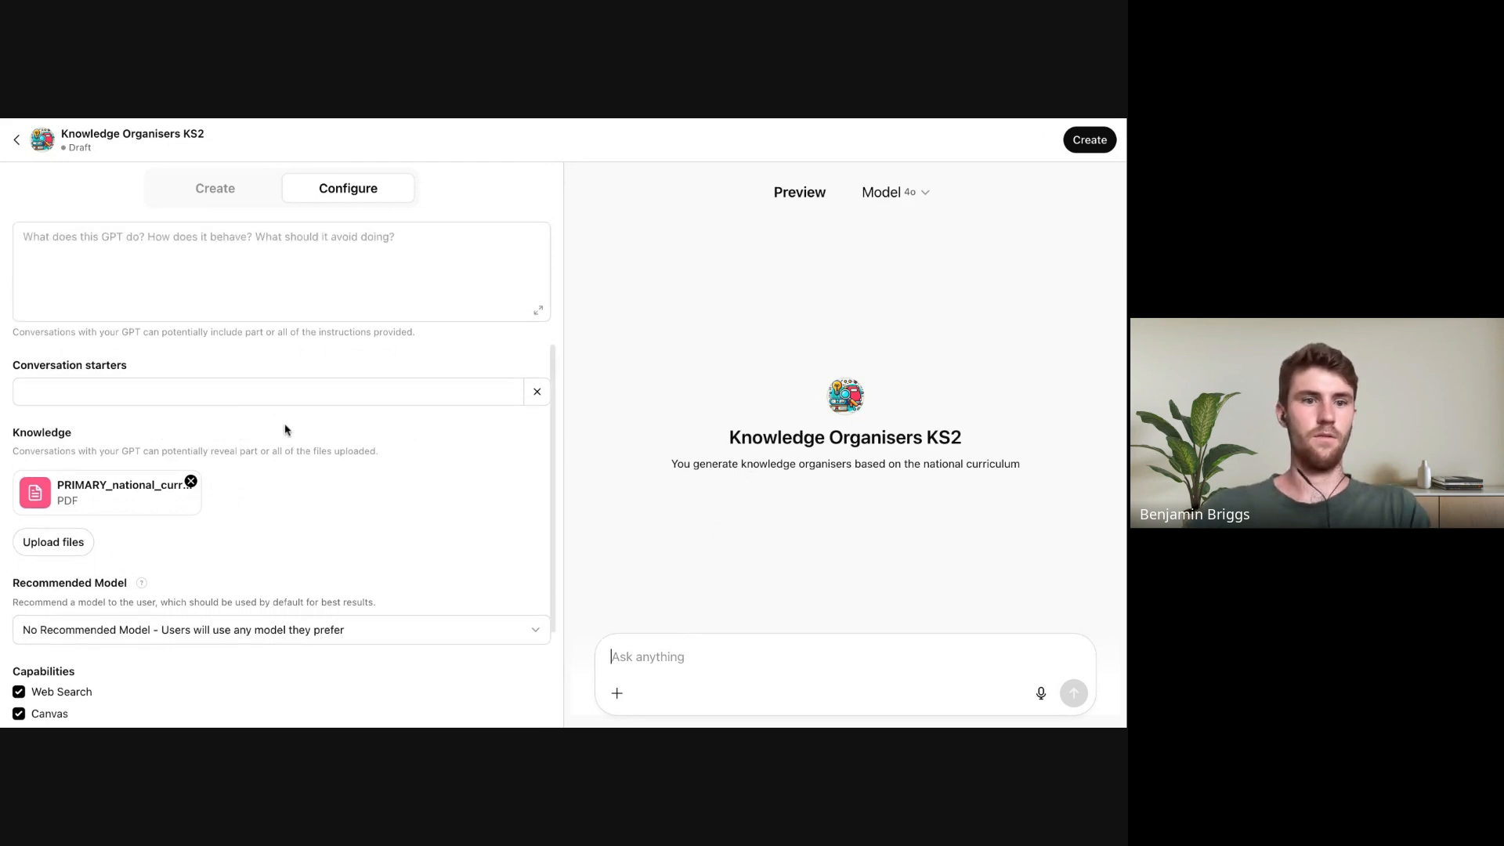
Test the GPT in the preview chat by sending the prompt "list all the subjects in the curriculum"
left_click(633, 682)
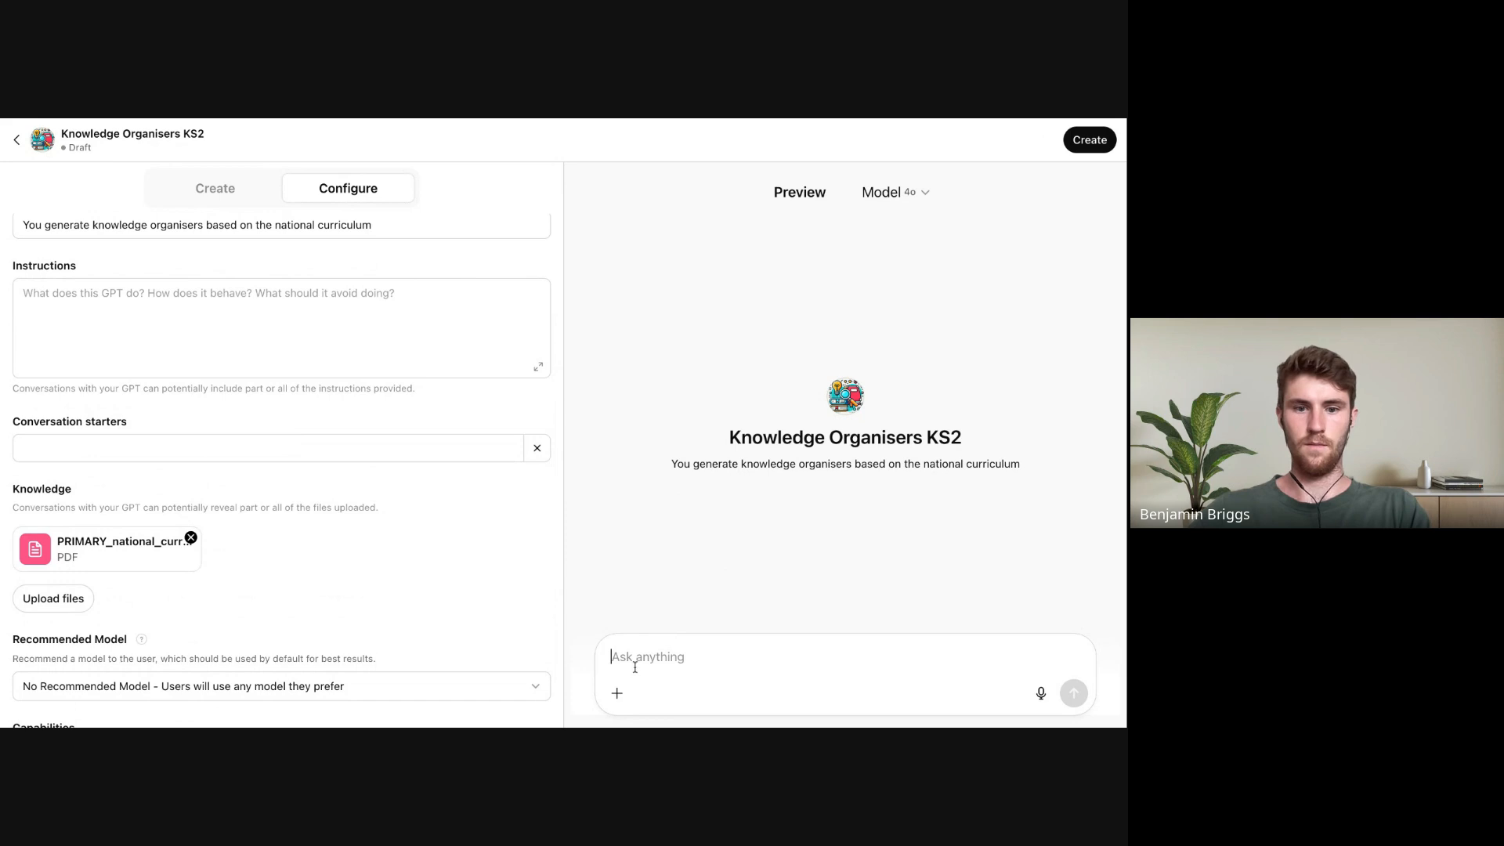
type("list ")
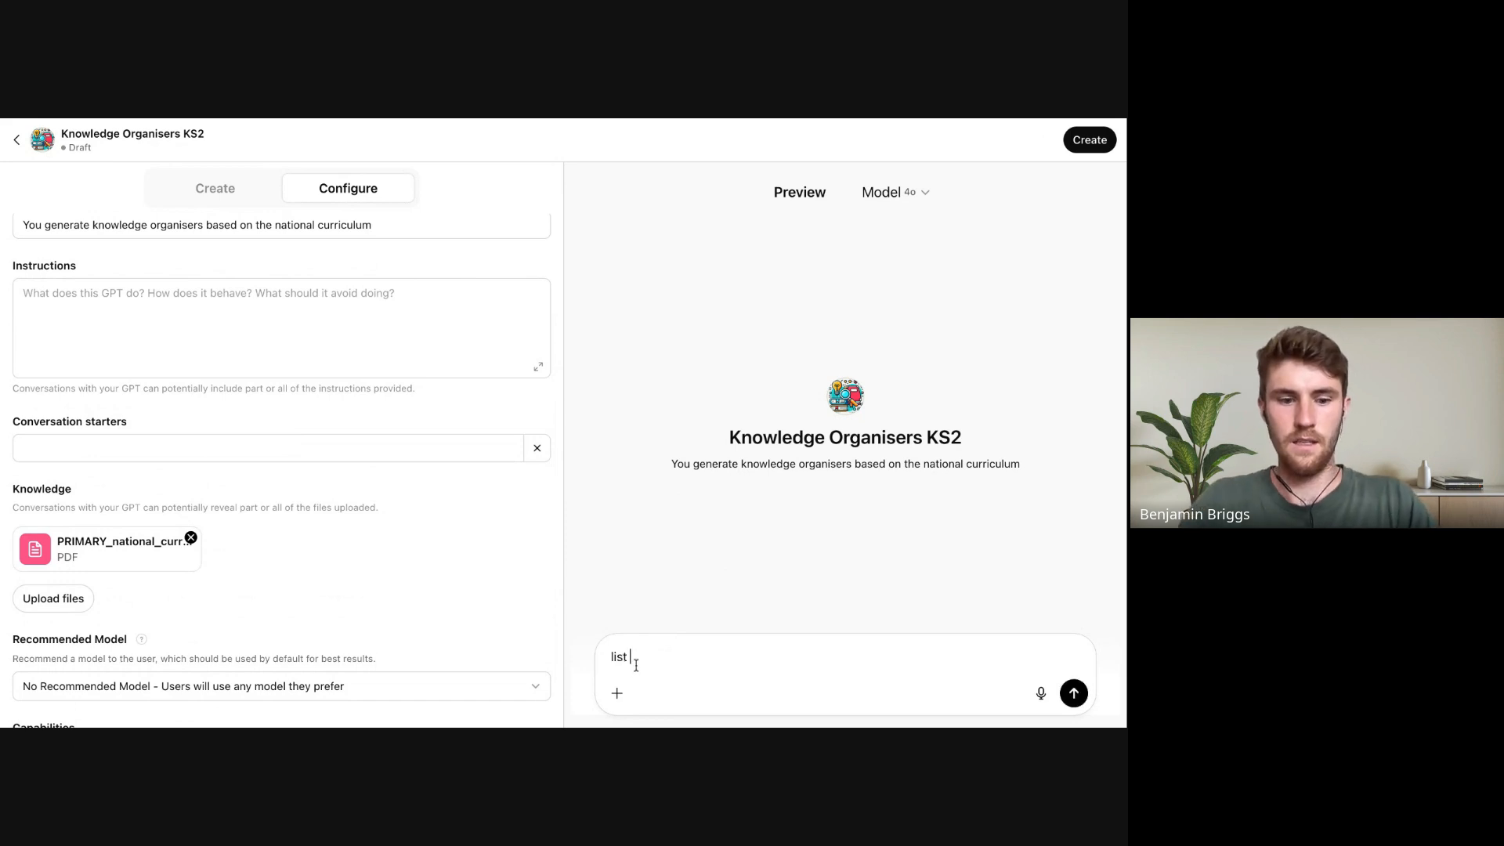
type("all the su")
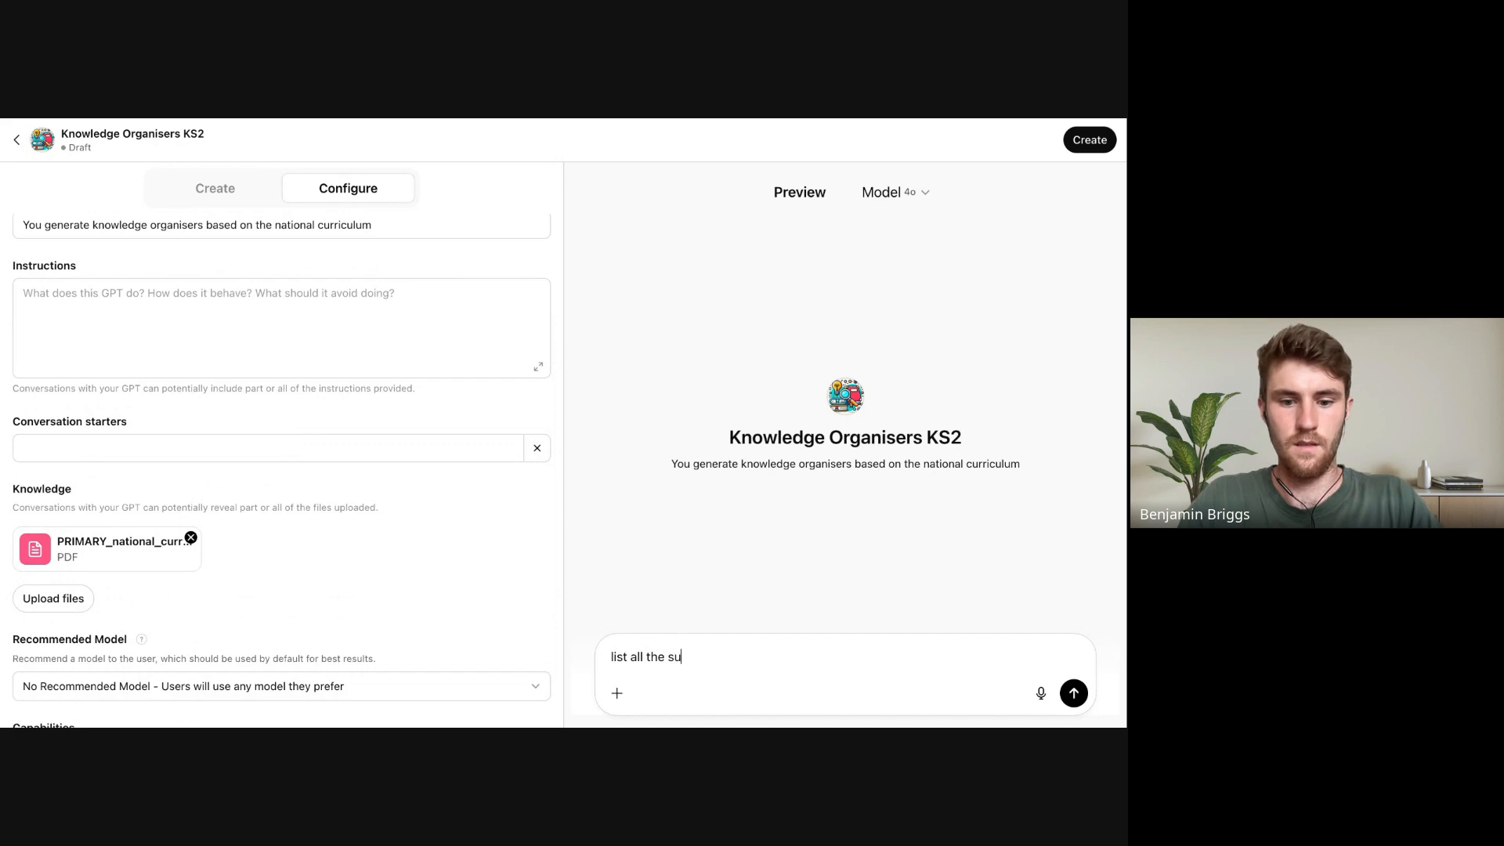
type("bjects i")
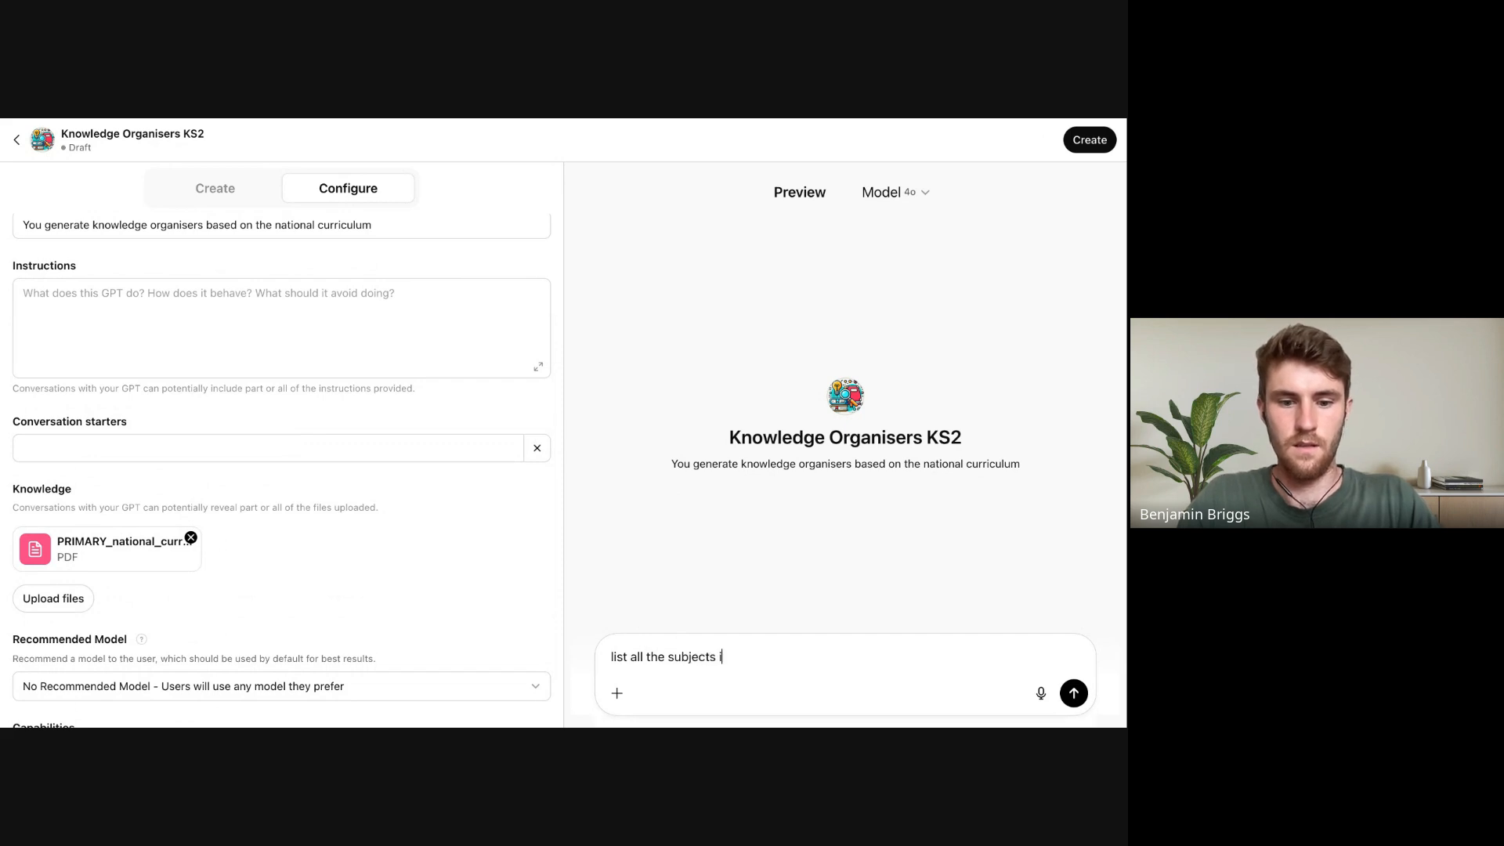
type("n the curri")
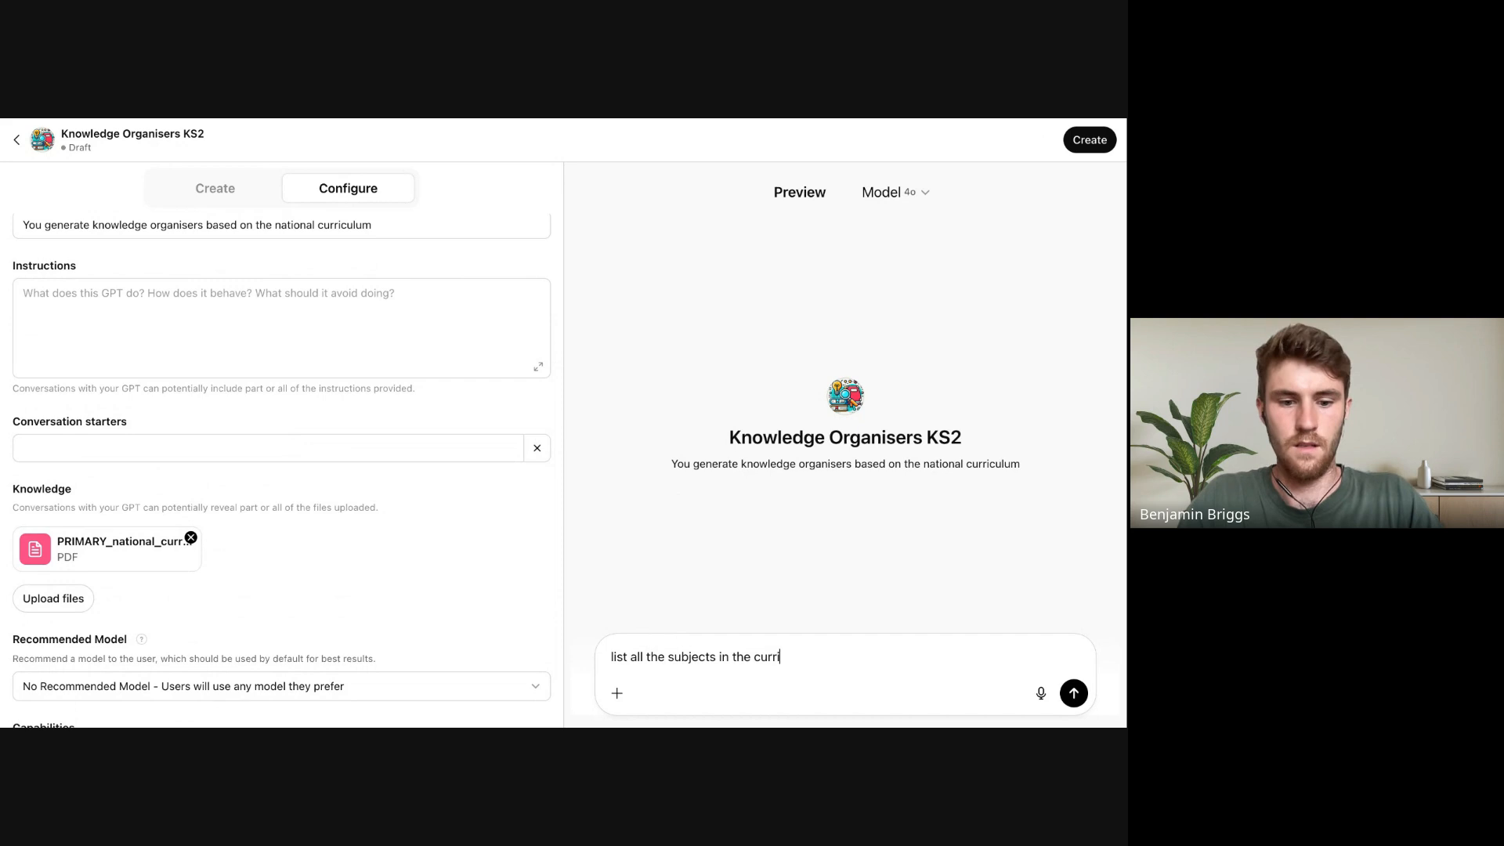
type("culum")
key("Return")
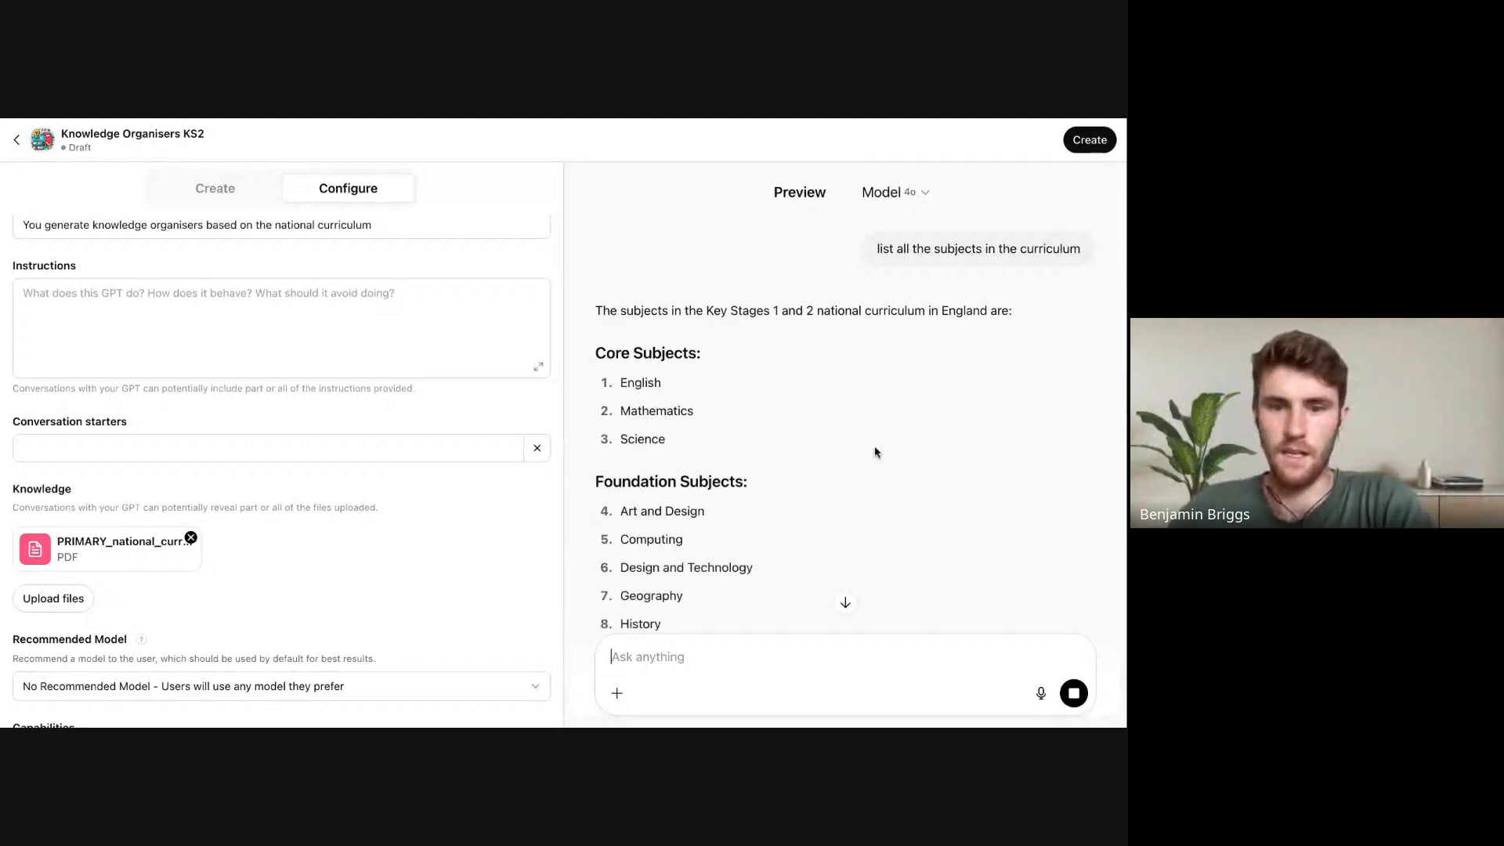
Review the preview reply's core subjects, foundation subjects and additional required teaching
scroll(873, 449, "down", 2)
scroll(876, 453, "down", 3)
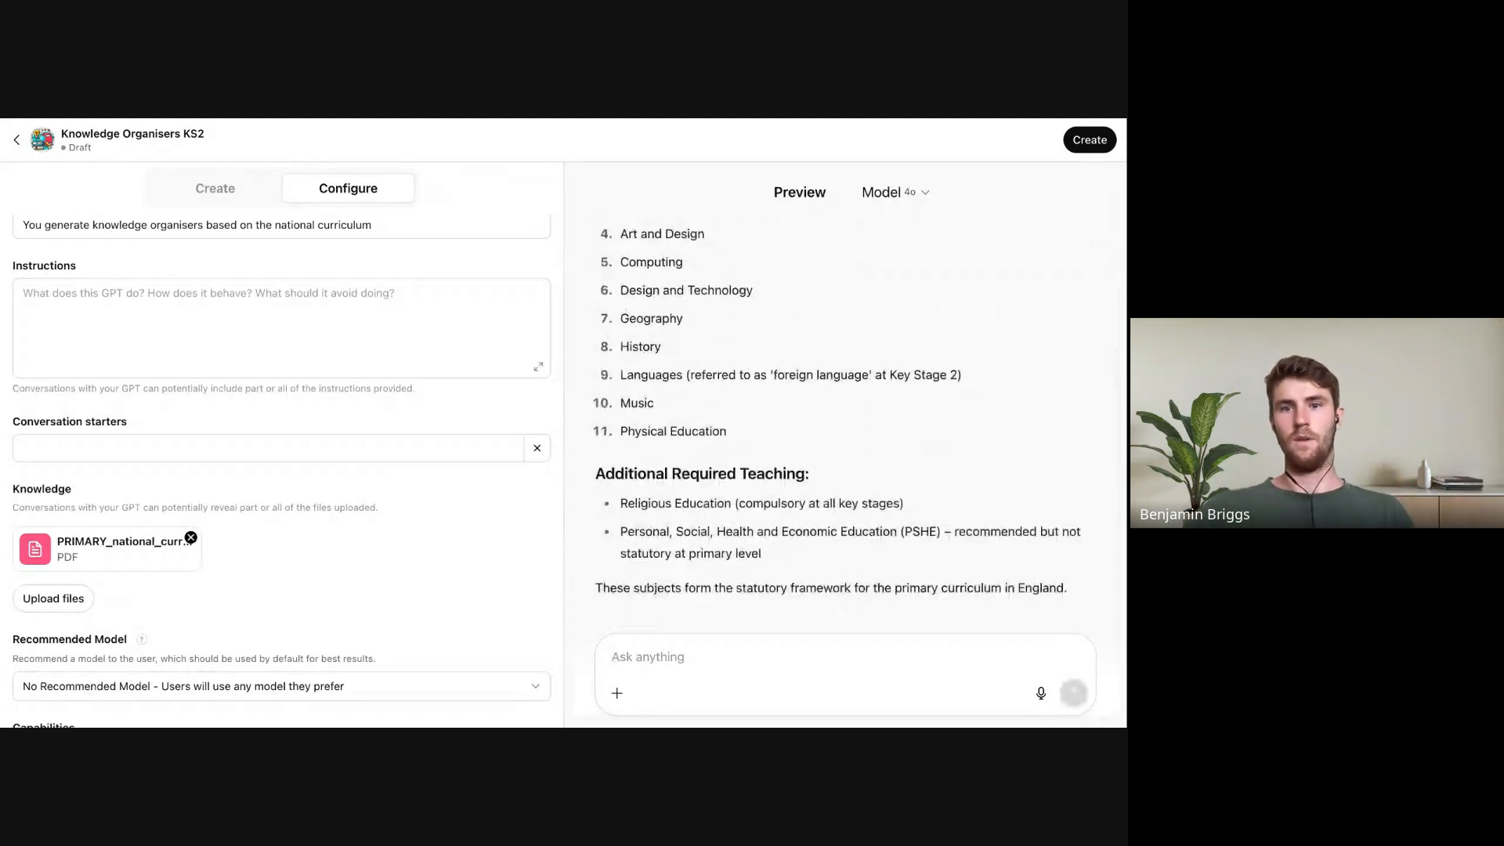
scroll(854, 447, "up", 5)
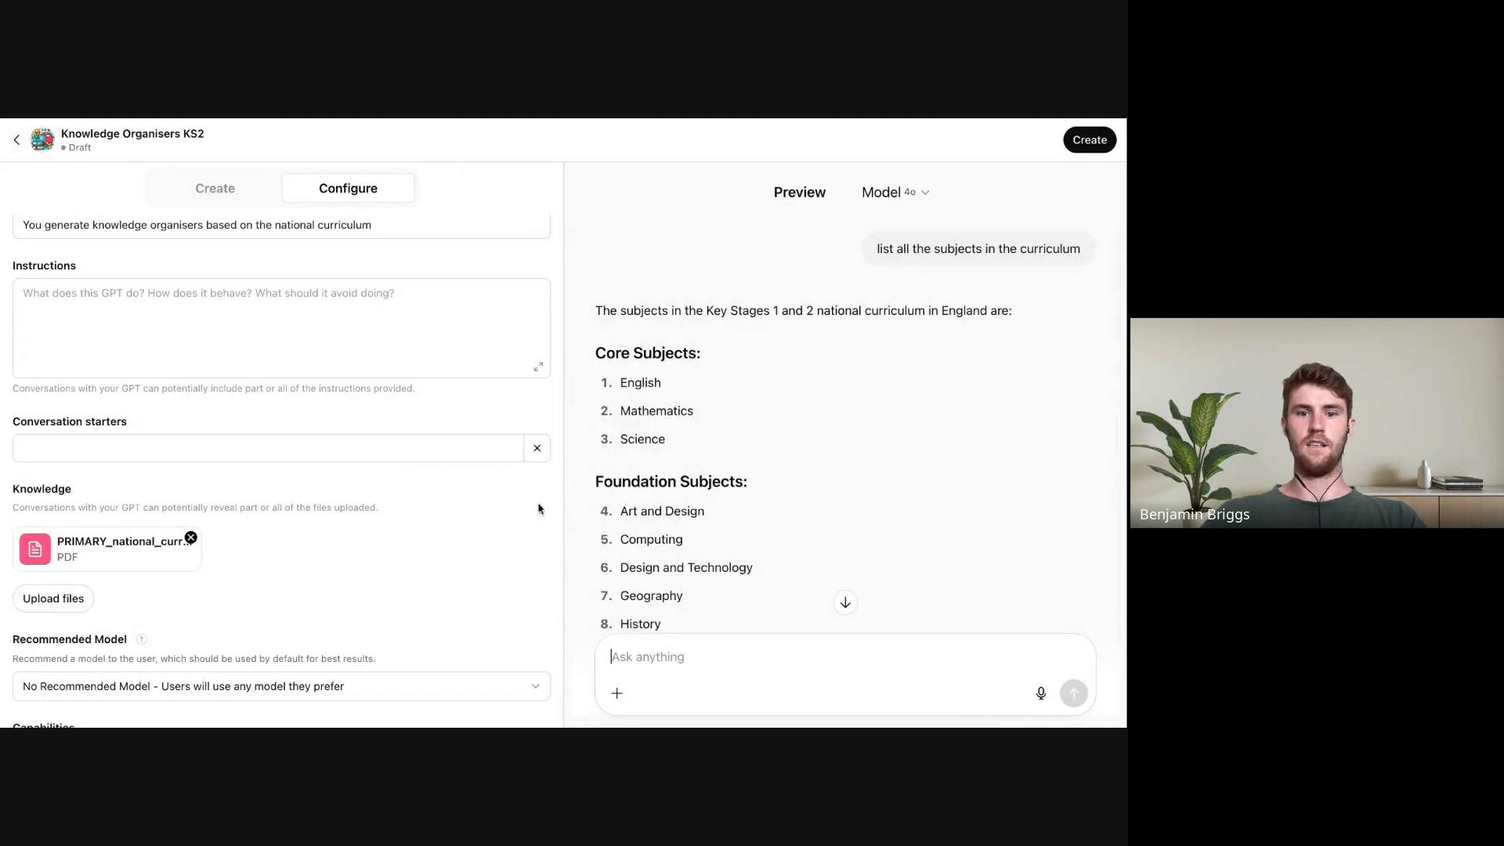
scroll(729, 420, "down", 5)
scroll(731, 420, "up", 1)
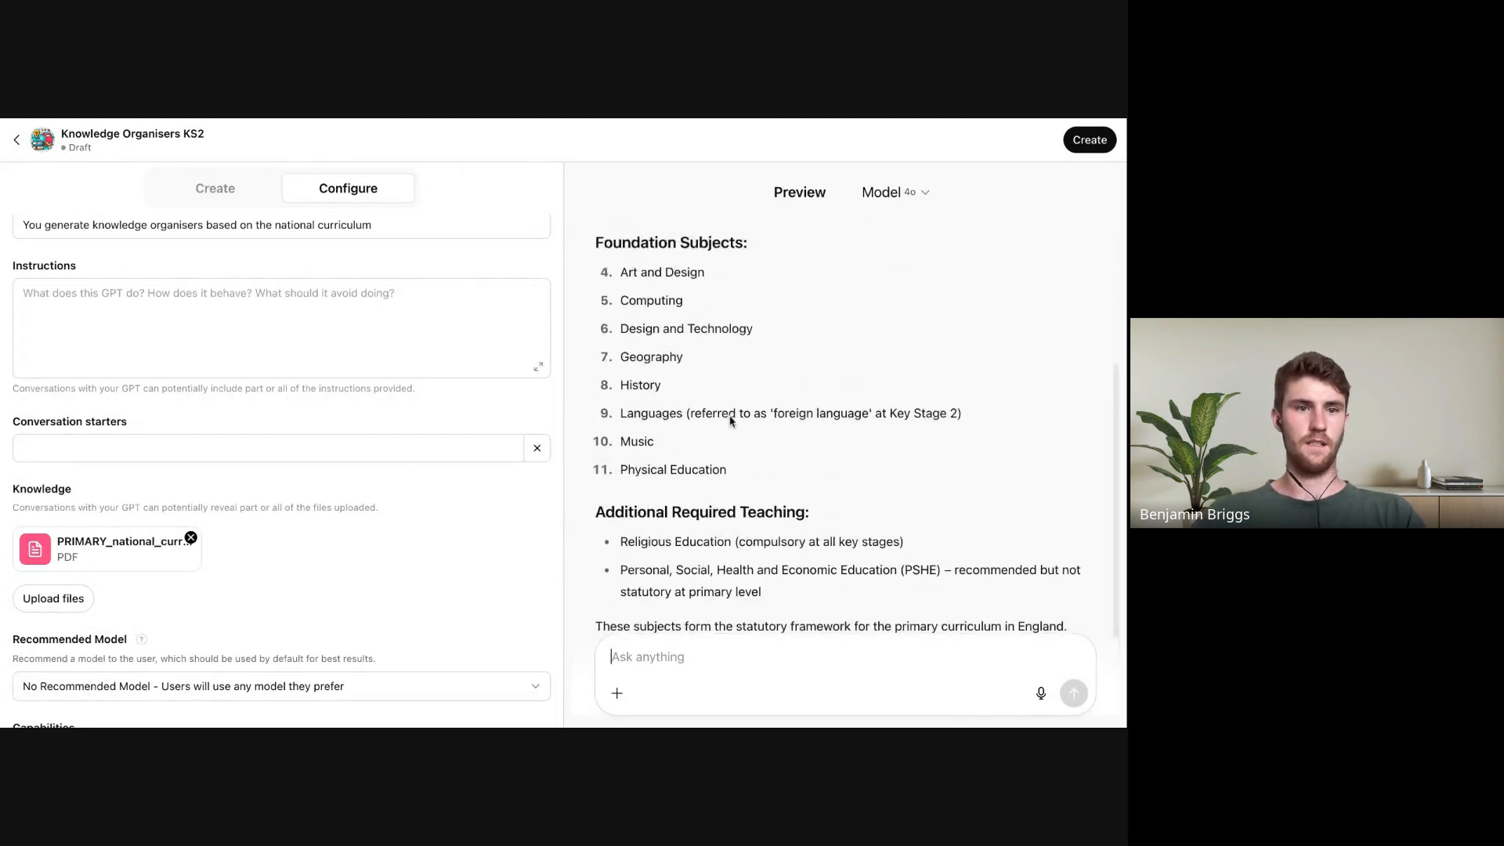
scroll(731, 421, "up", 3)
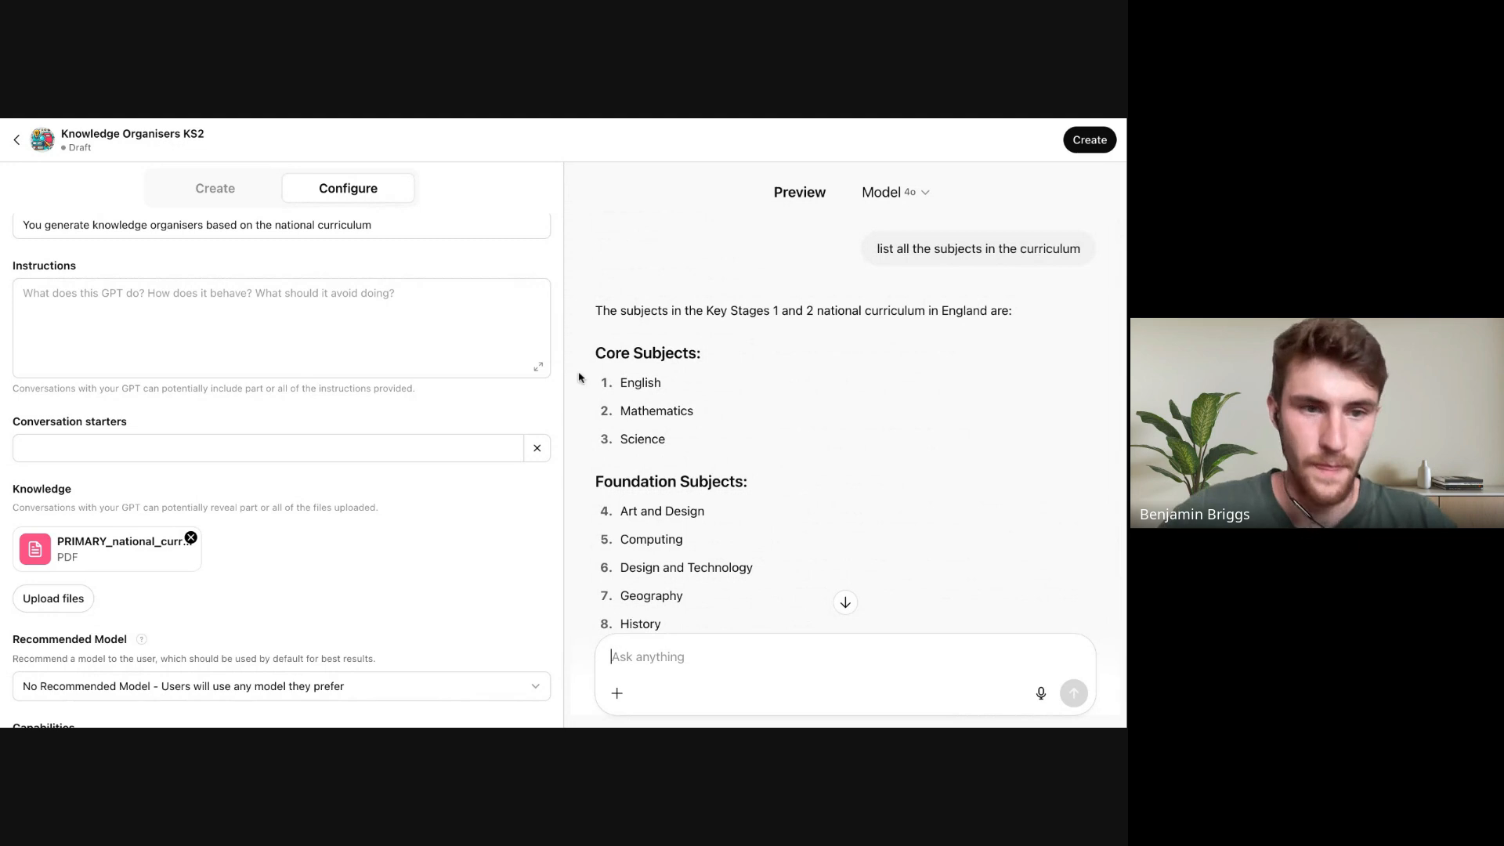
Switch to the Notion webinar page and examine the GPT Starting Structure guidance on role, context, step by step instructions and notes
scroll(289, 309, "up", 3)
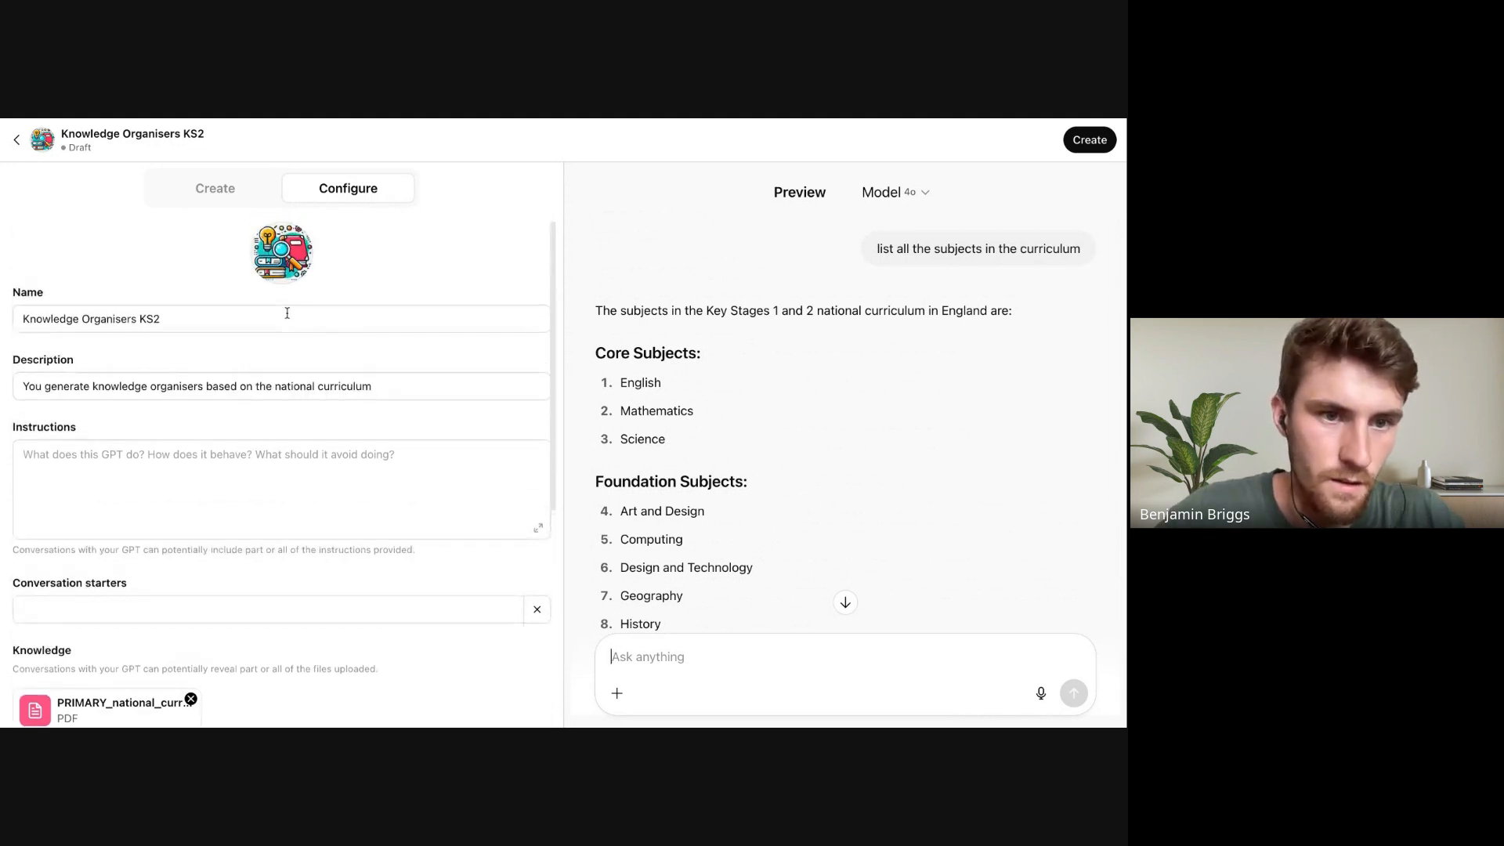
left_click(126, 459)
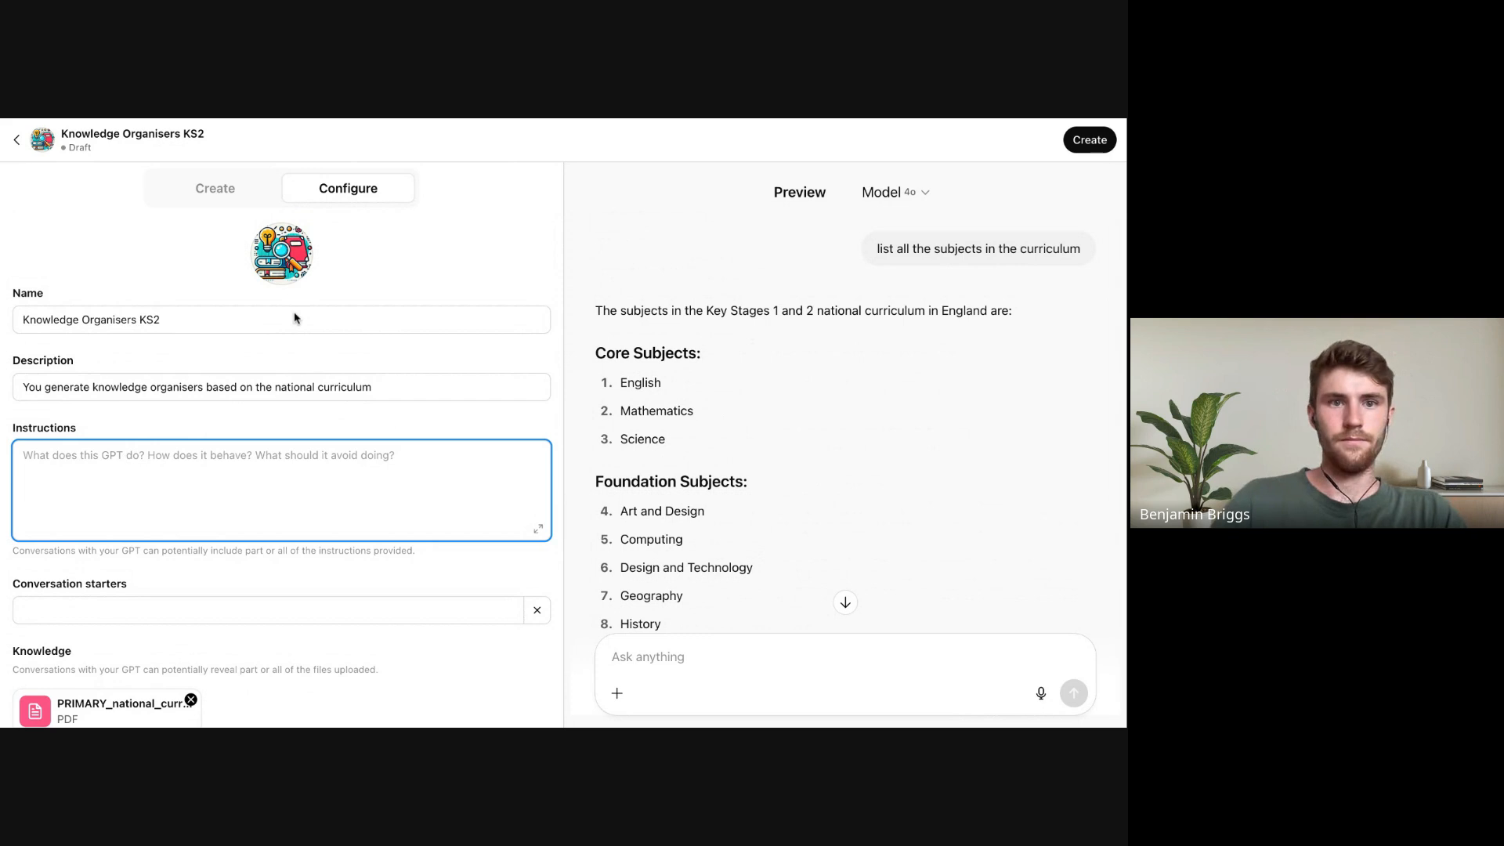
left_click(365, 117)
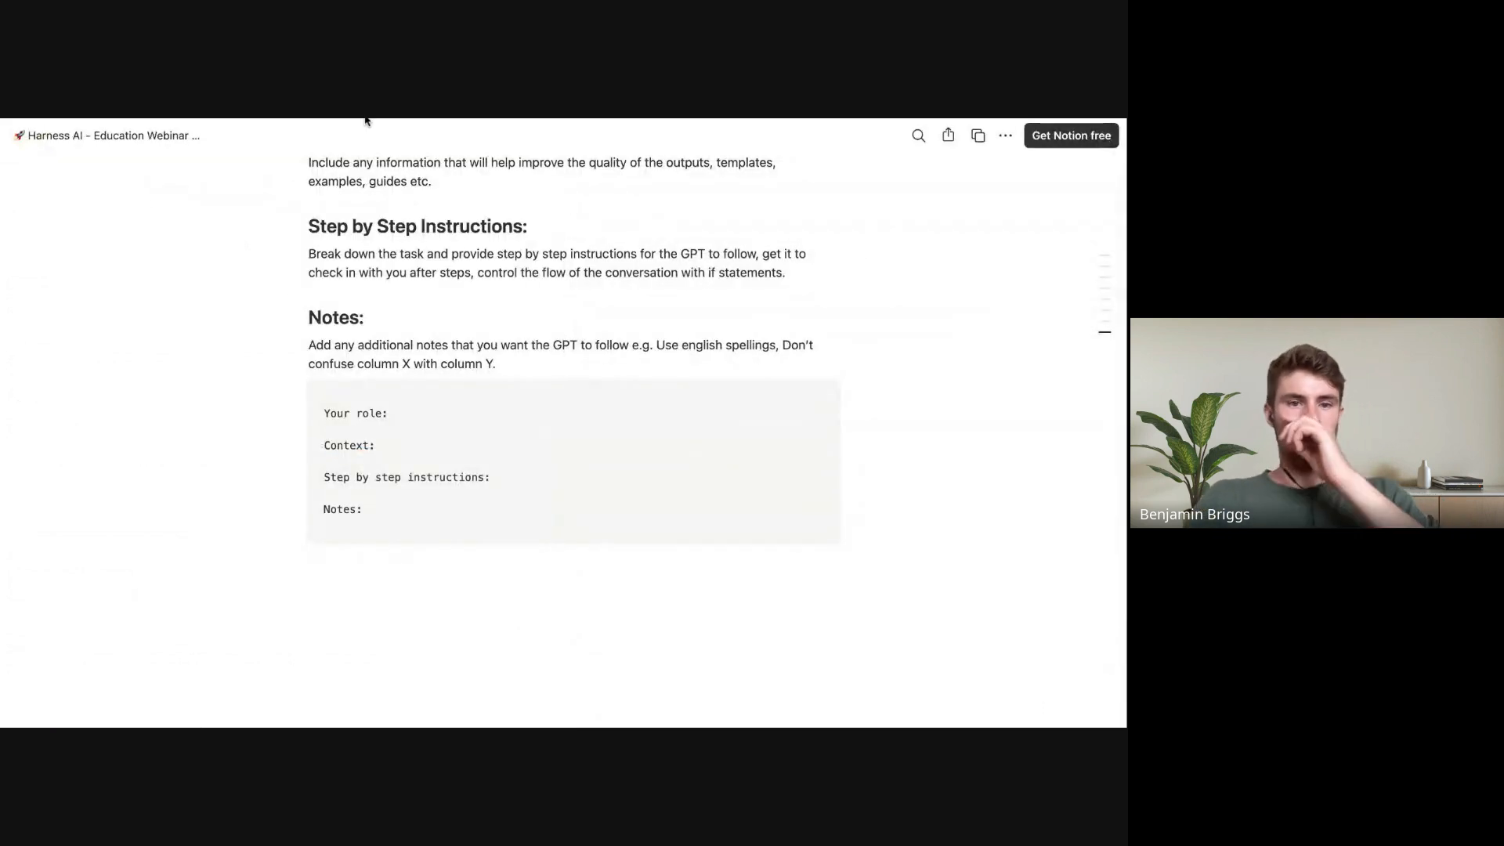
scroll(496, 514, "up", 3)
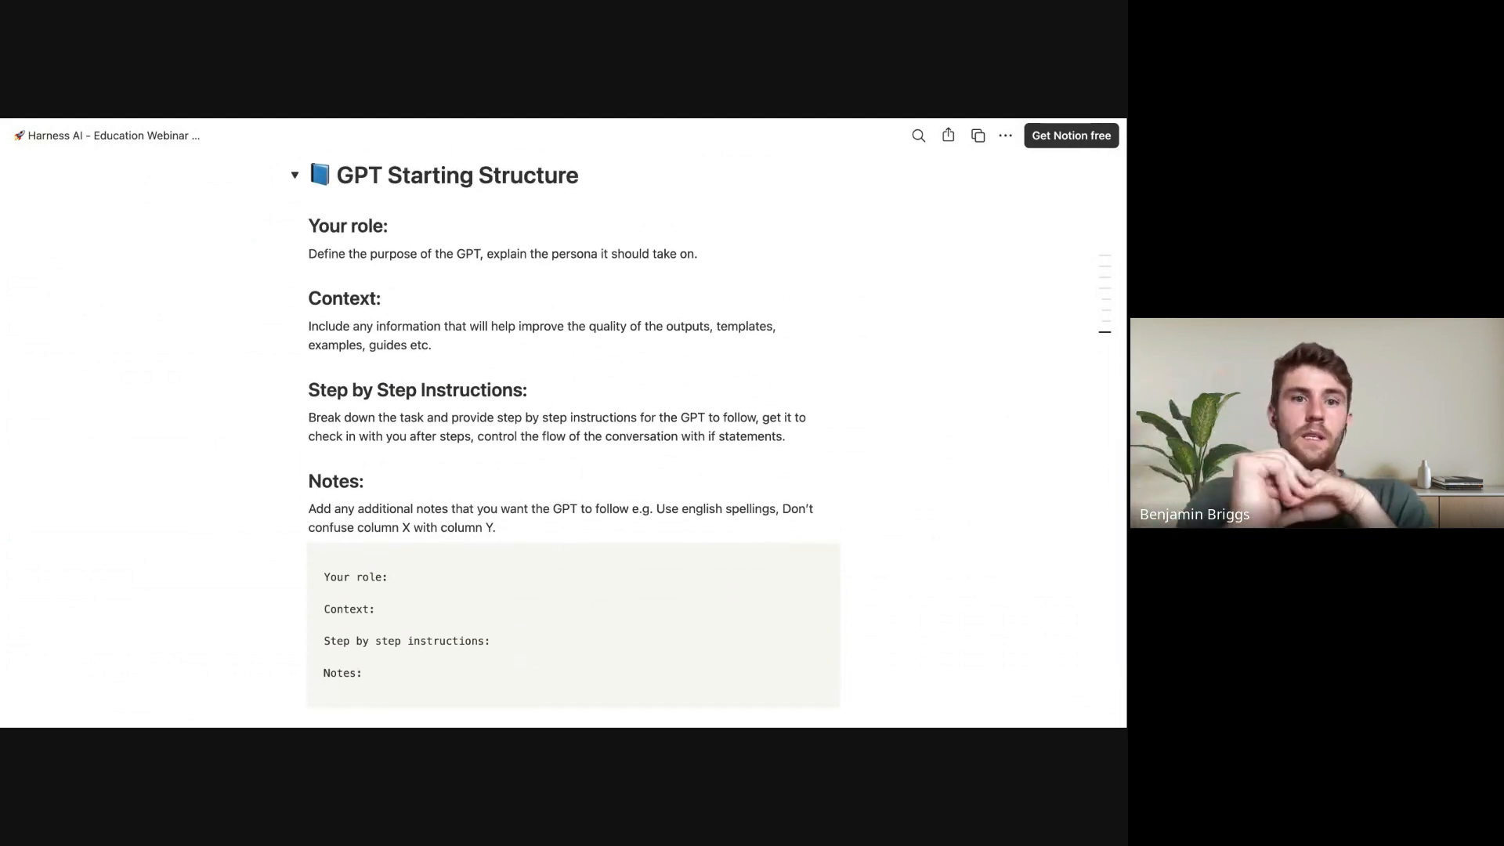
scroll(460, 440, "up", 10)
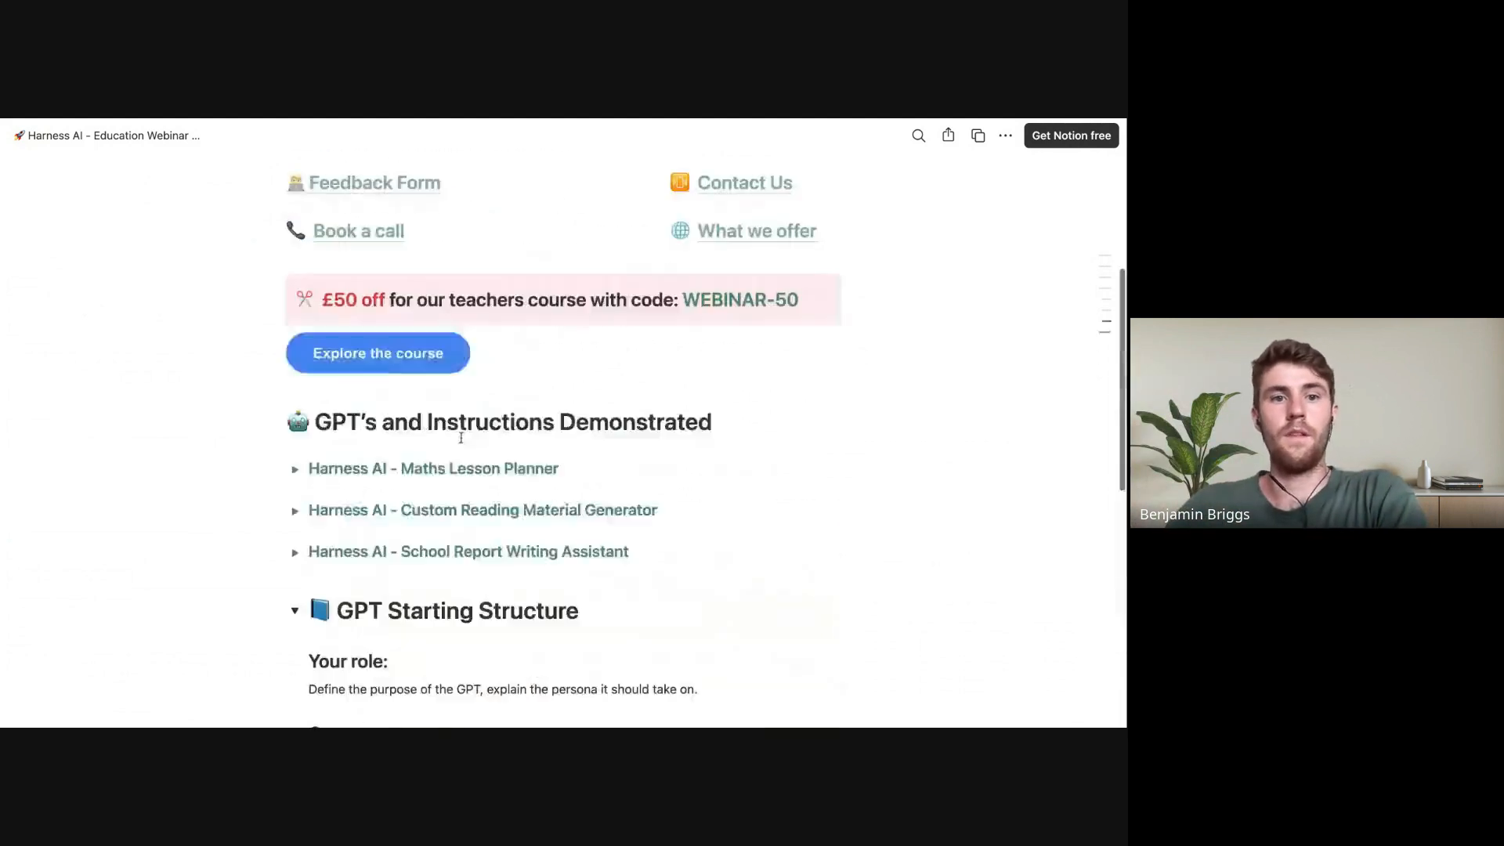
scroll(461, 430, "down", 4)
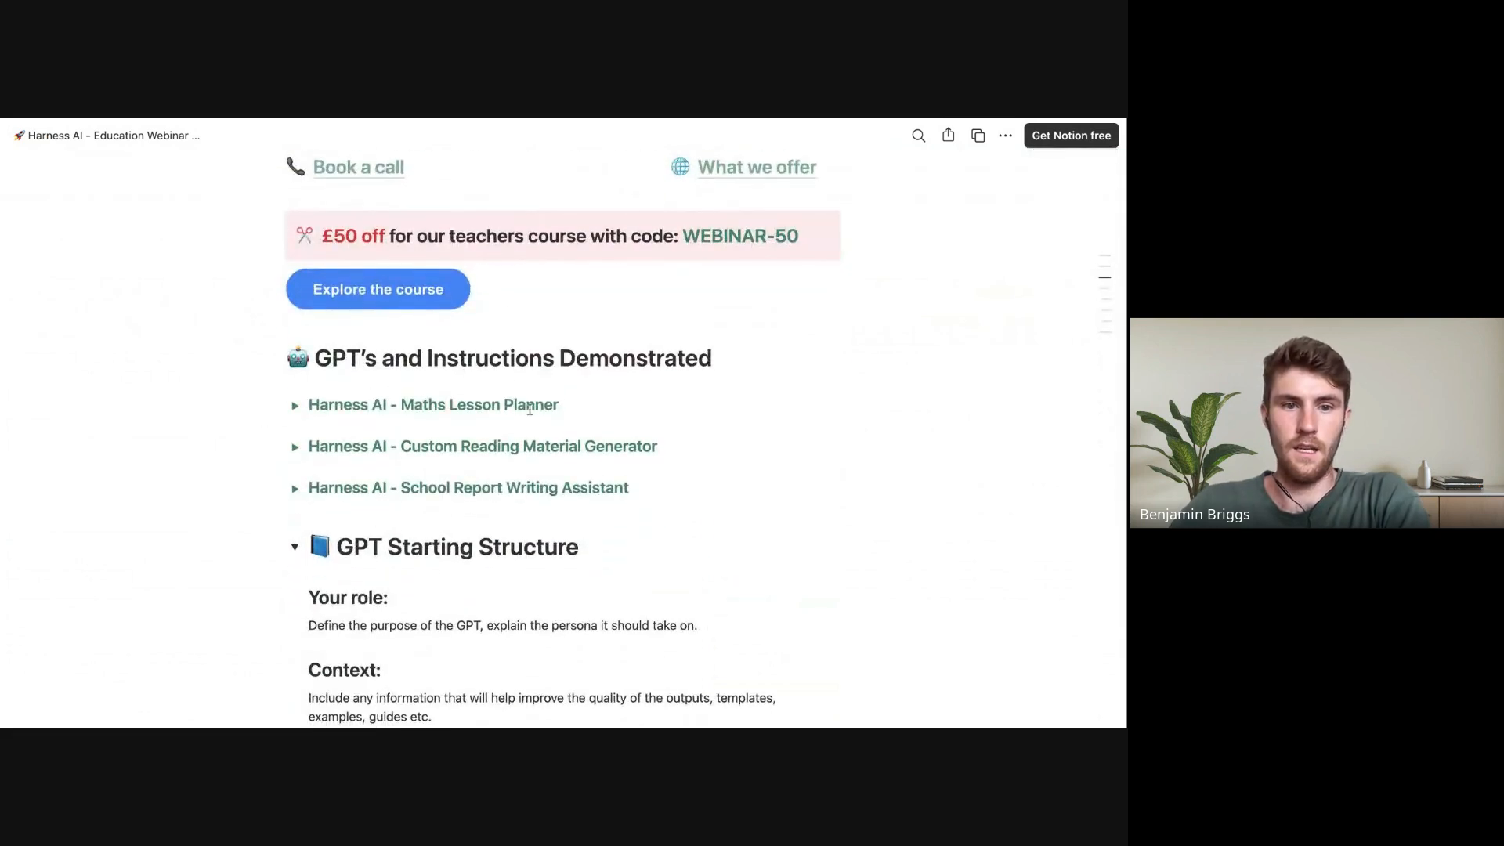
scroll(509, 430, "down", 3)
scroll(509, 430, "down", 7)
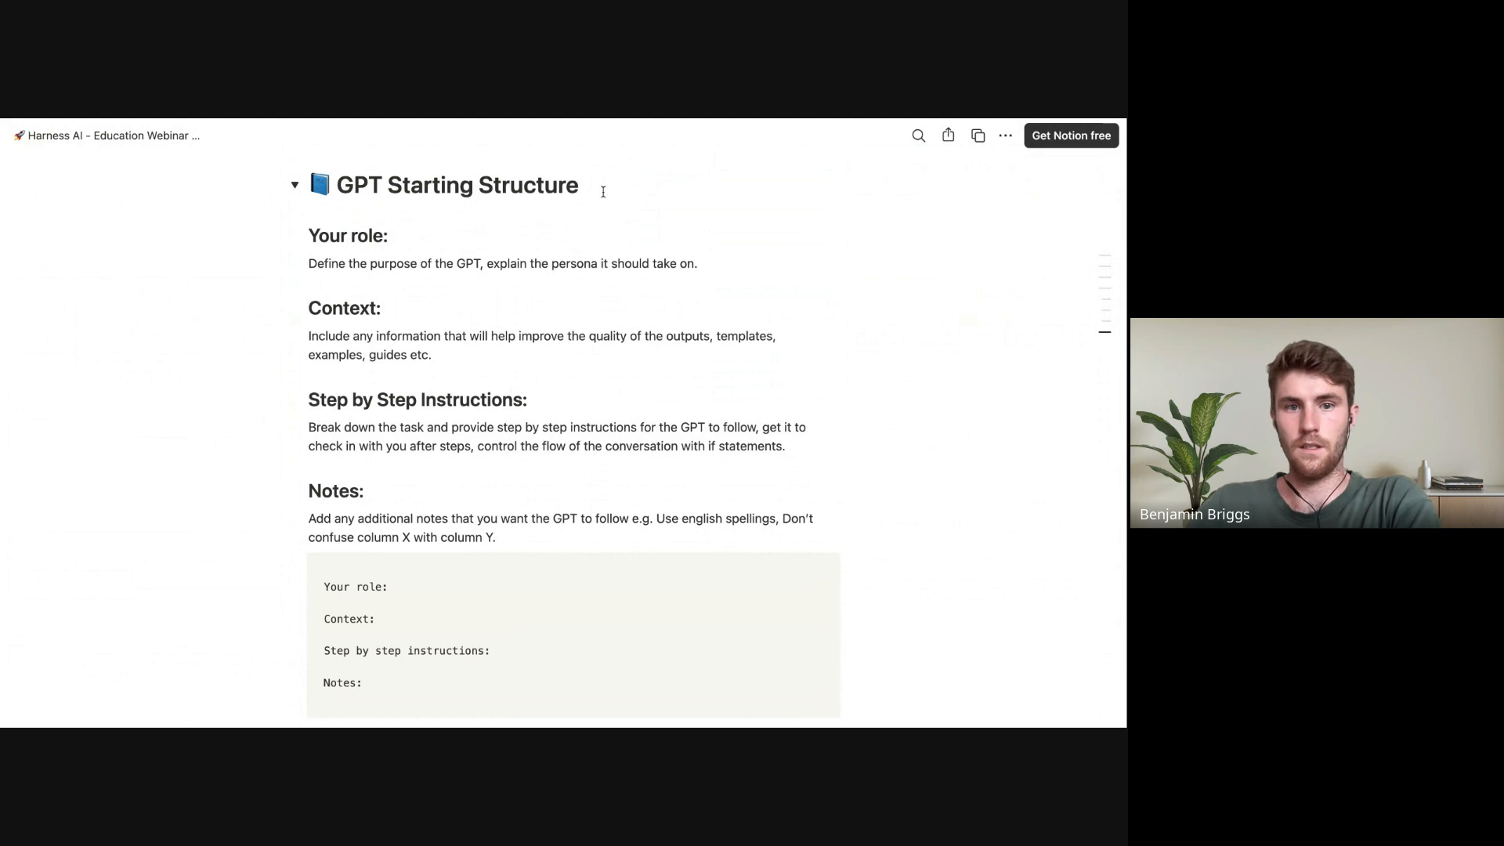
scroll(604, 192, "down", 2)
scroll(588, 215, "up", 1)
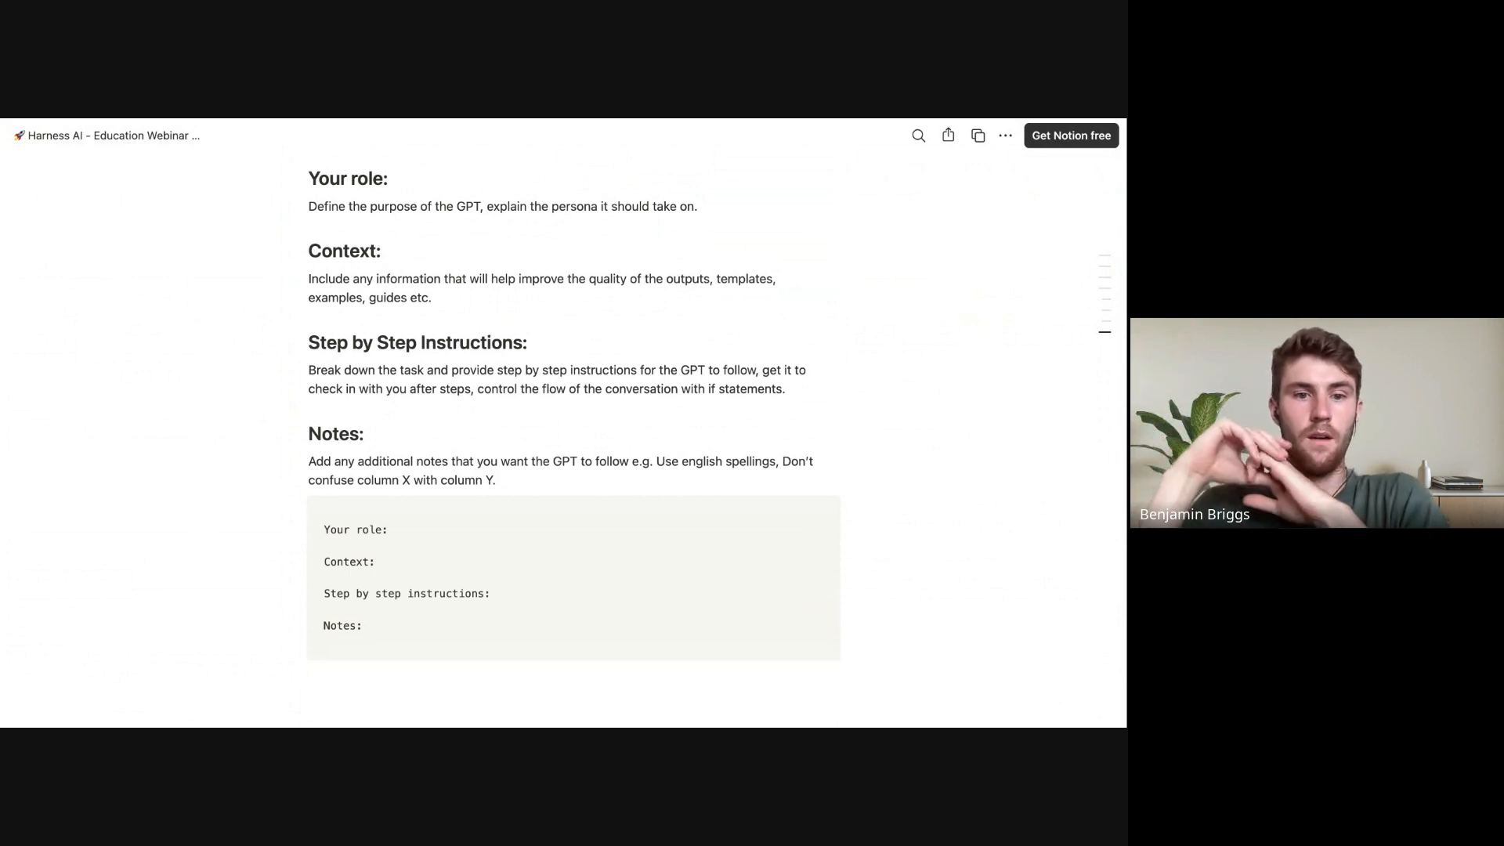
Copy the blank GPT template with the headings Your role, Context, Step by step instructions and Notes
left_click(372, 629)
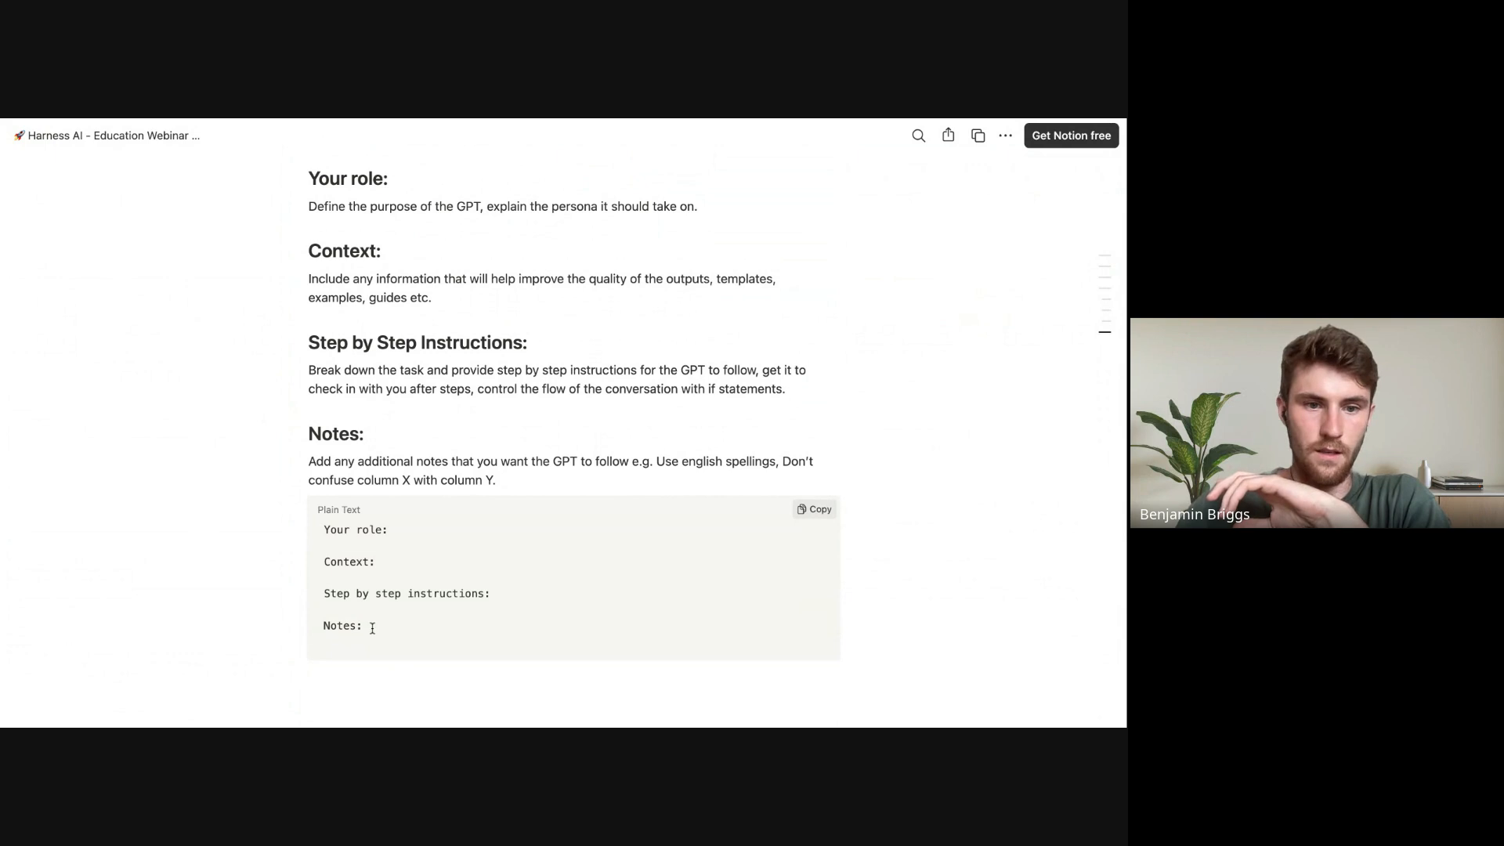
key("super+a")
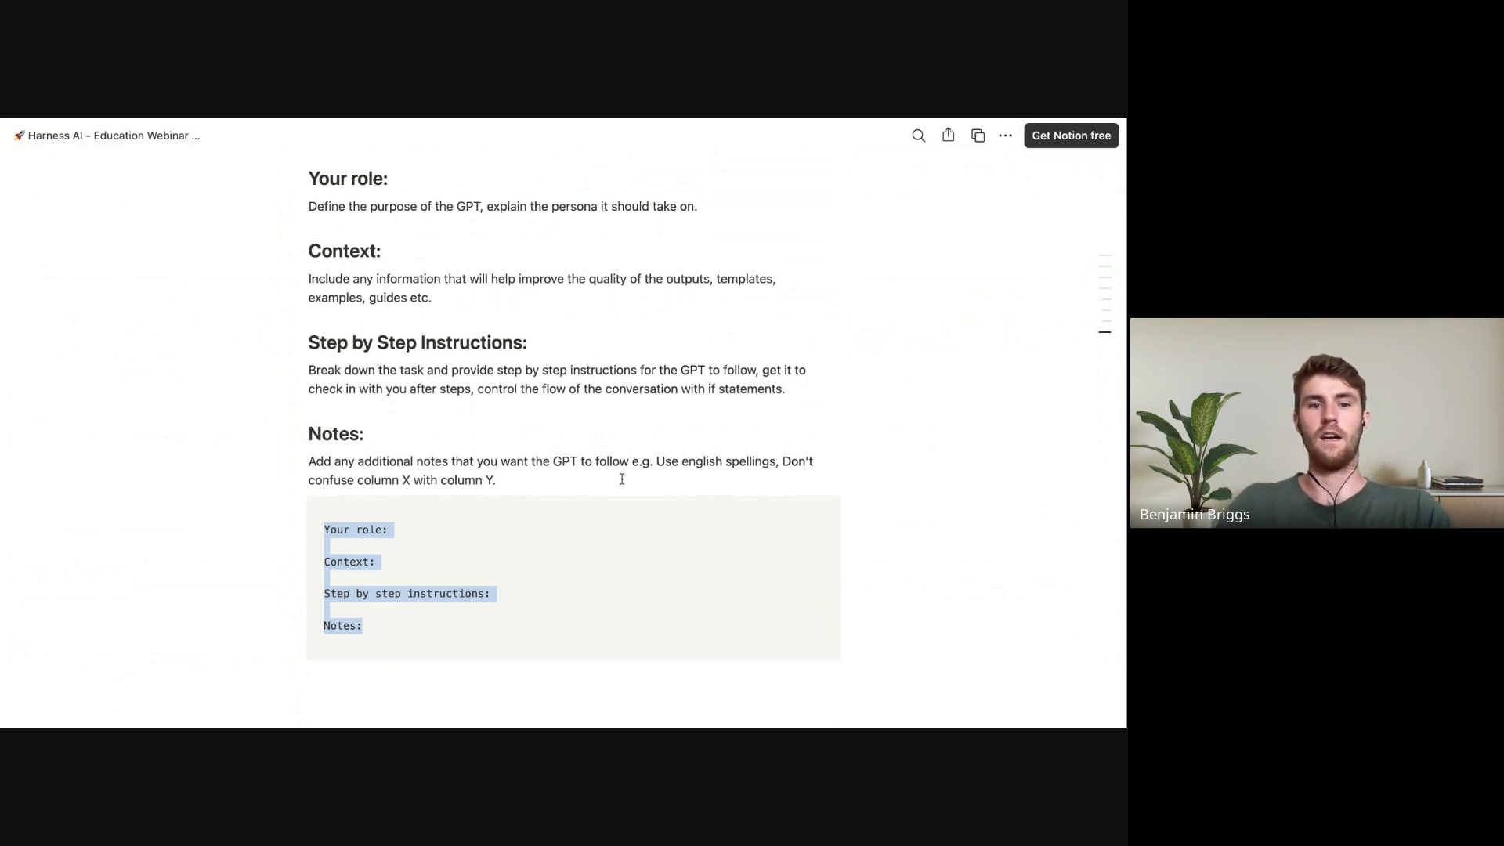
left_click_drag(390, 462, 539, 482)
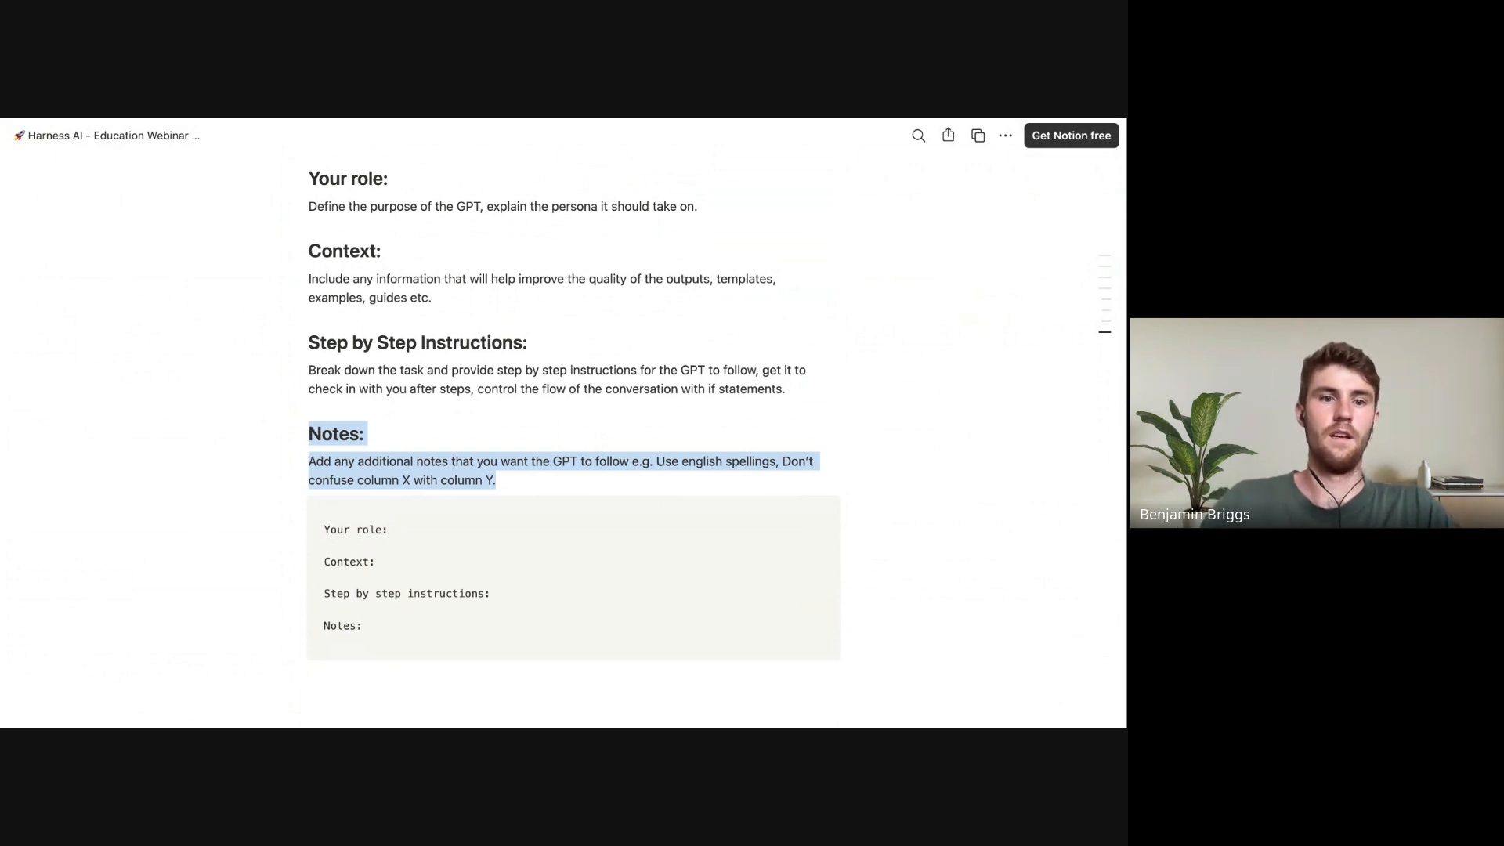
triple_click(394, 625)
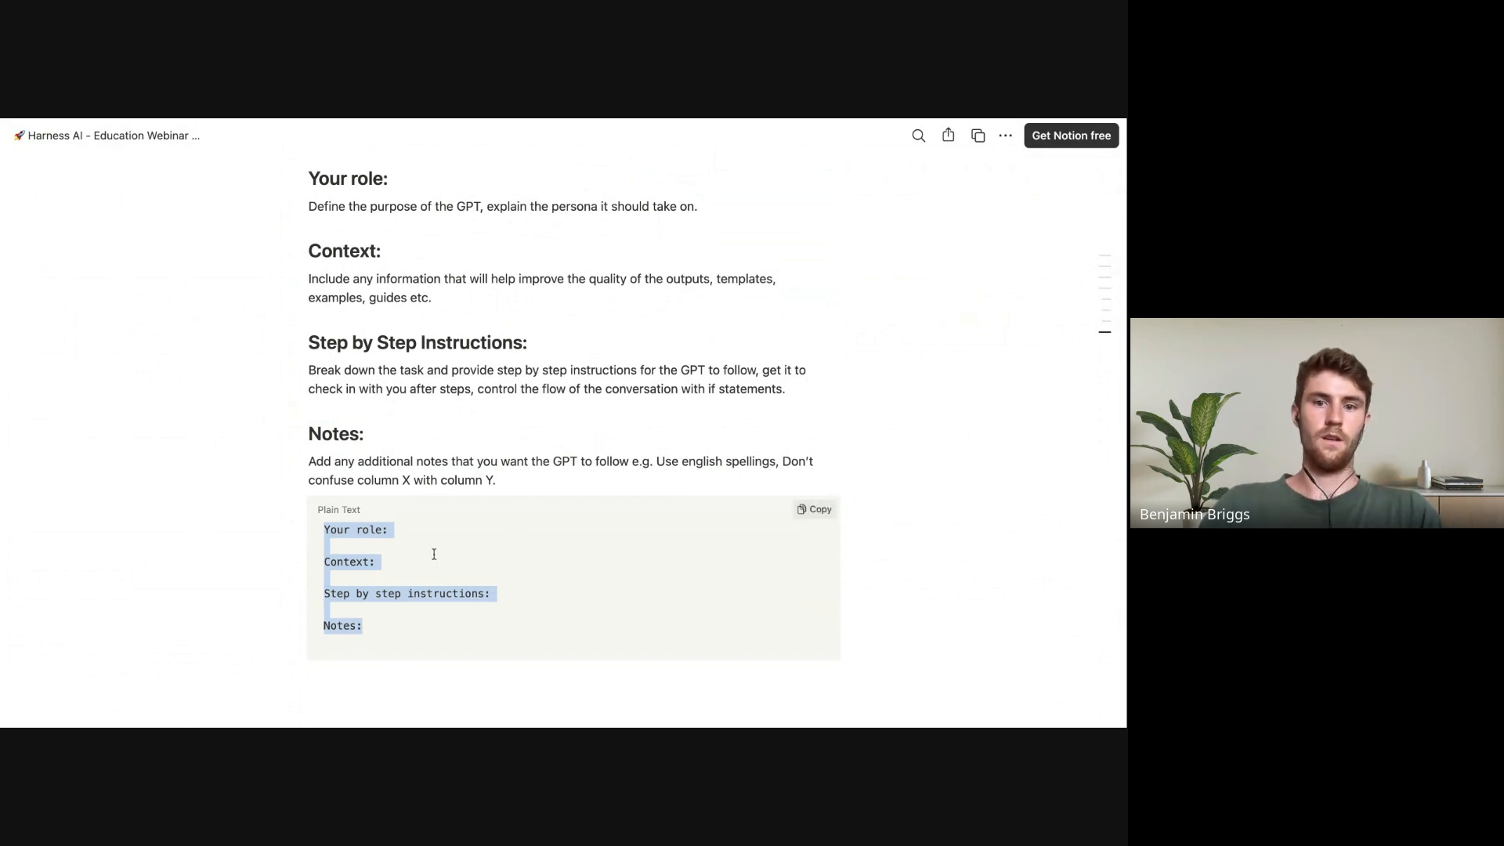
left_click(819, 511)
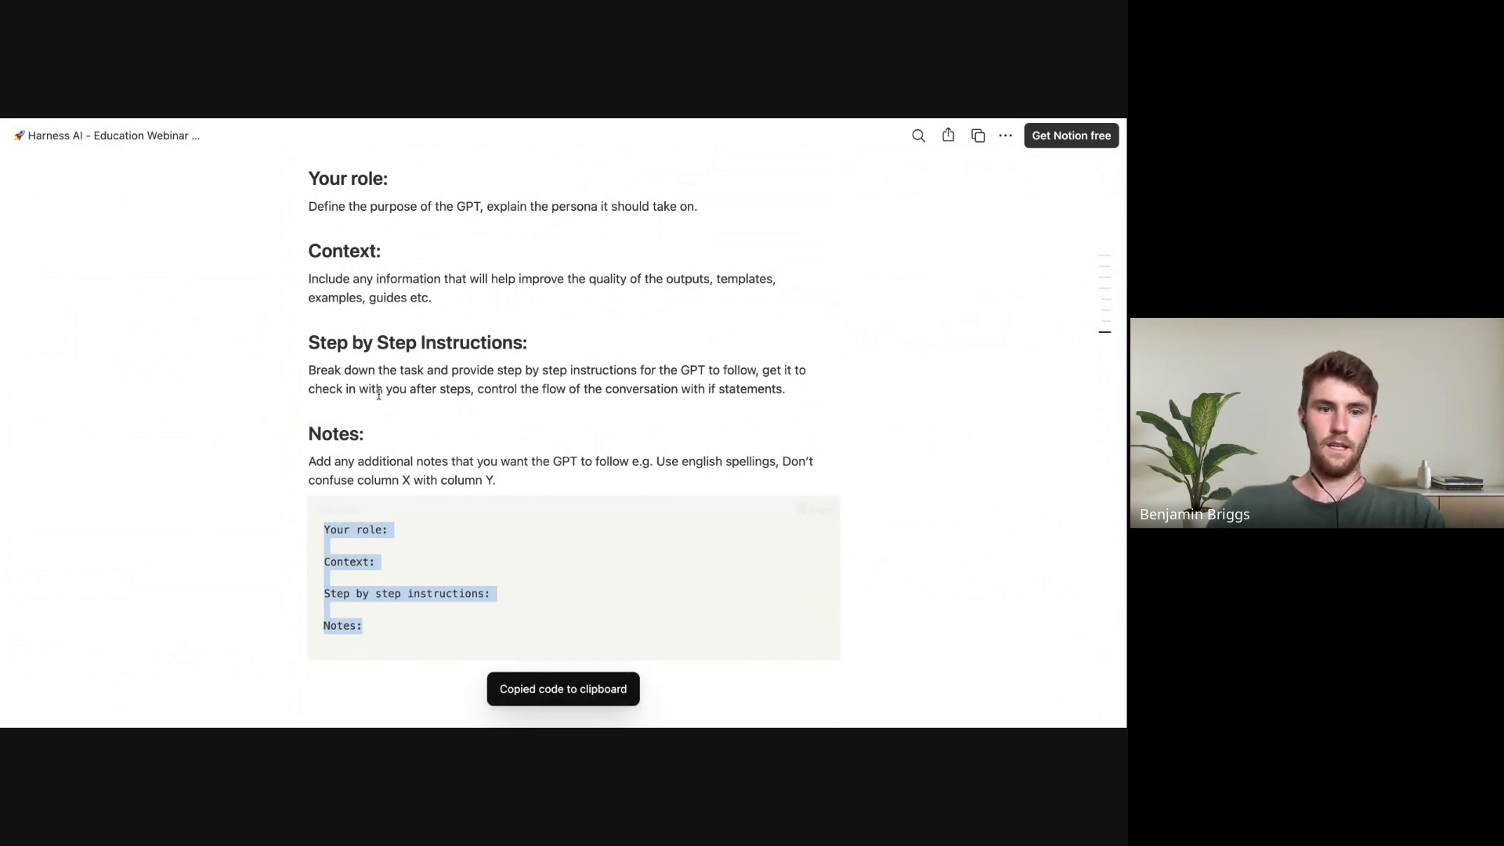
Return to the Knowledge Organisers KS2 configuration in ChatGPT and paste the copied template into its instructions
scroll(376, 409, "down", 2)
key("alt+Tab")
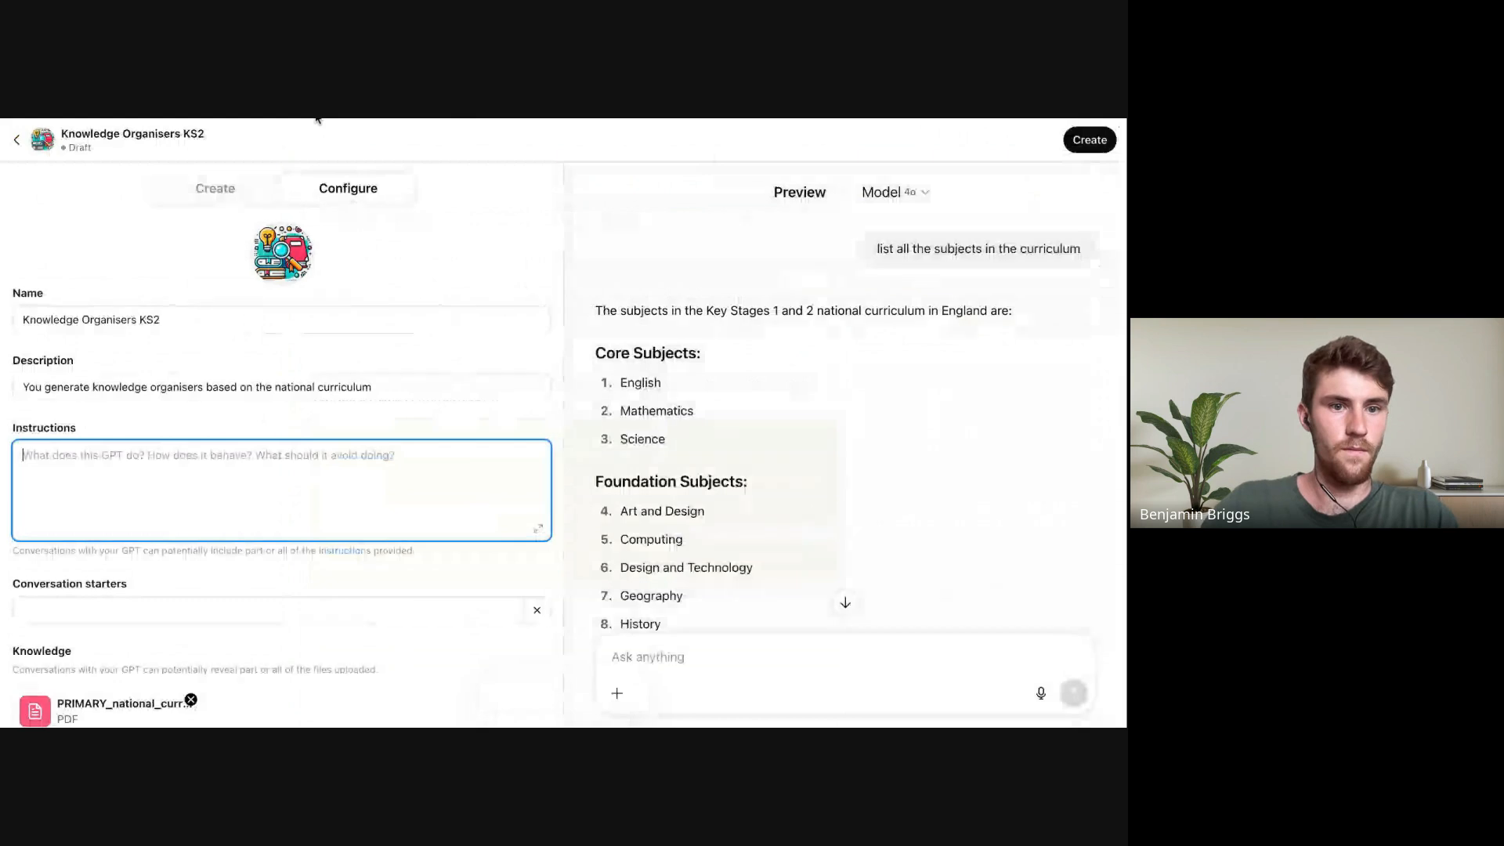
key("ctrl+v")
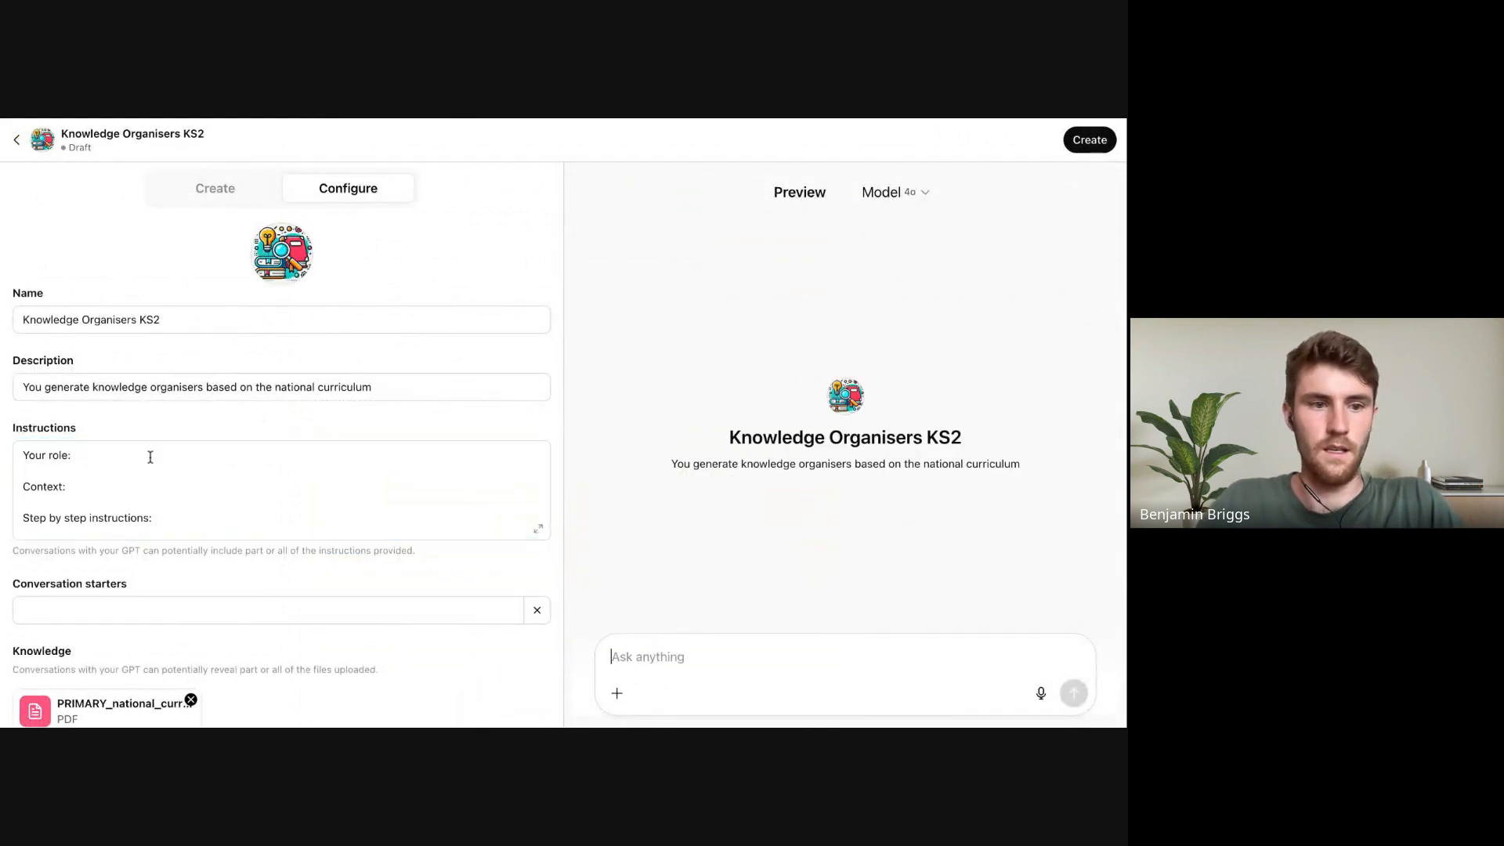
scroll(252, 494, "down", 1)
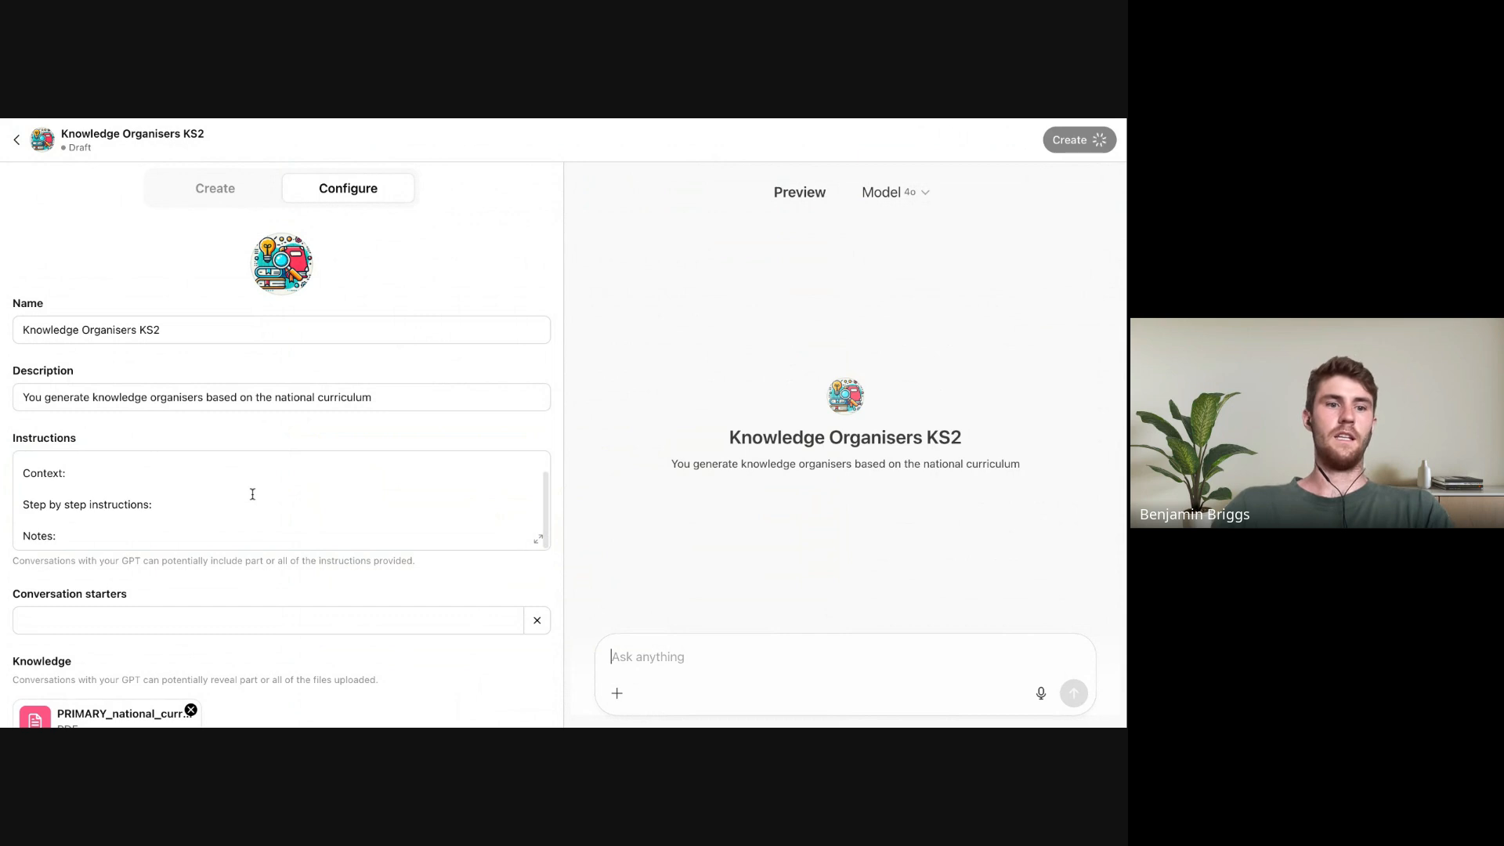
scroll(252, 494, "up", 1)
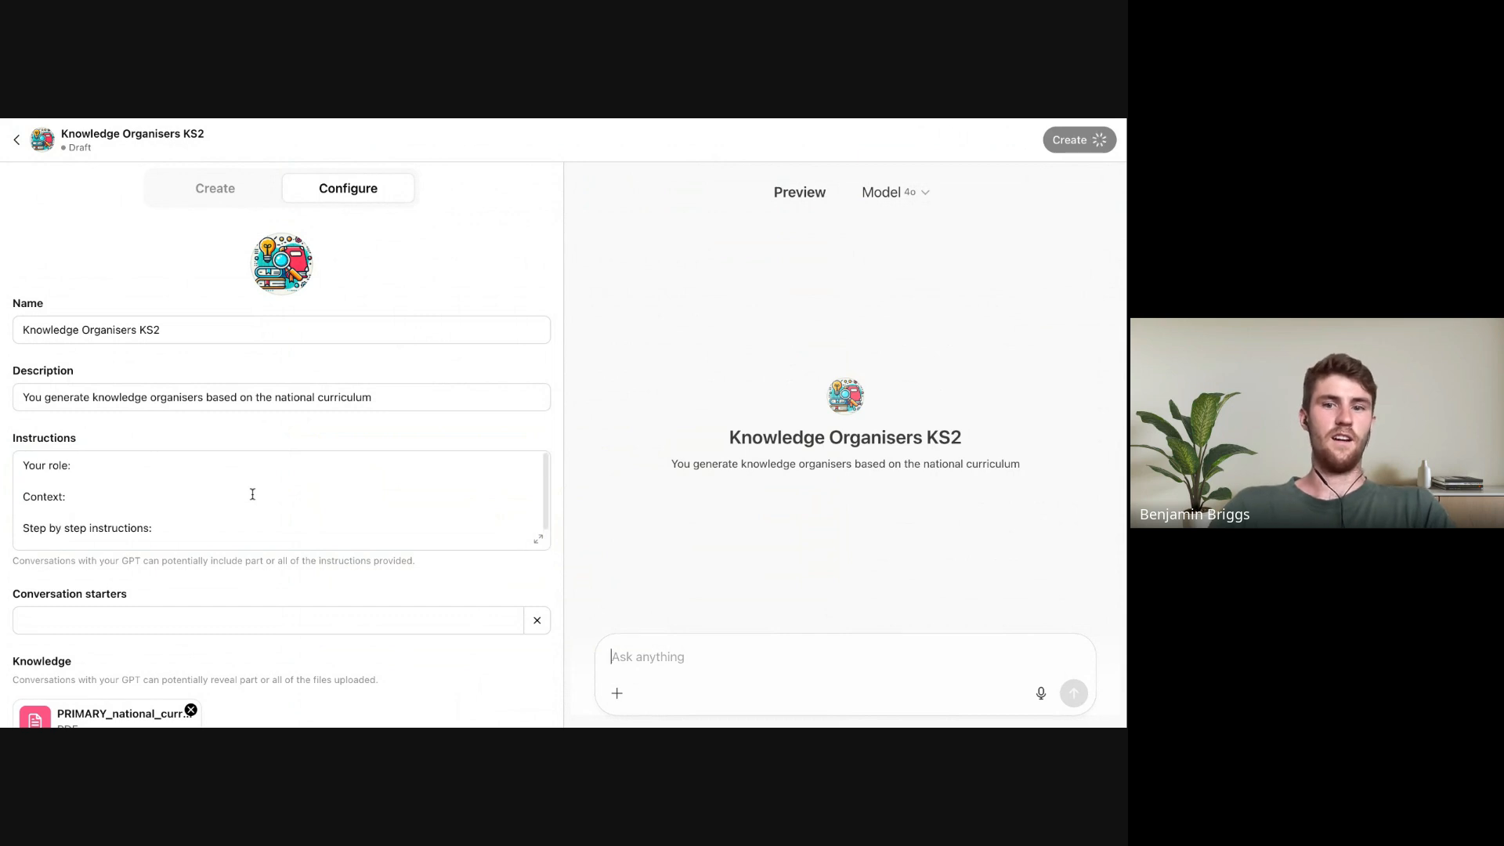
Insert an empty line under the "Your role:" heading in the GPT's instructions
left_click(94, 469)
key("Return")
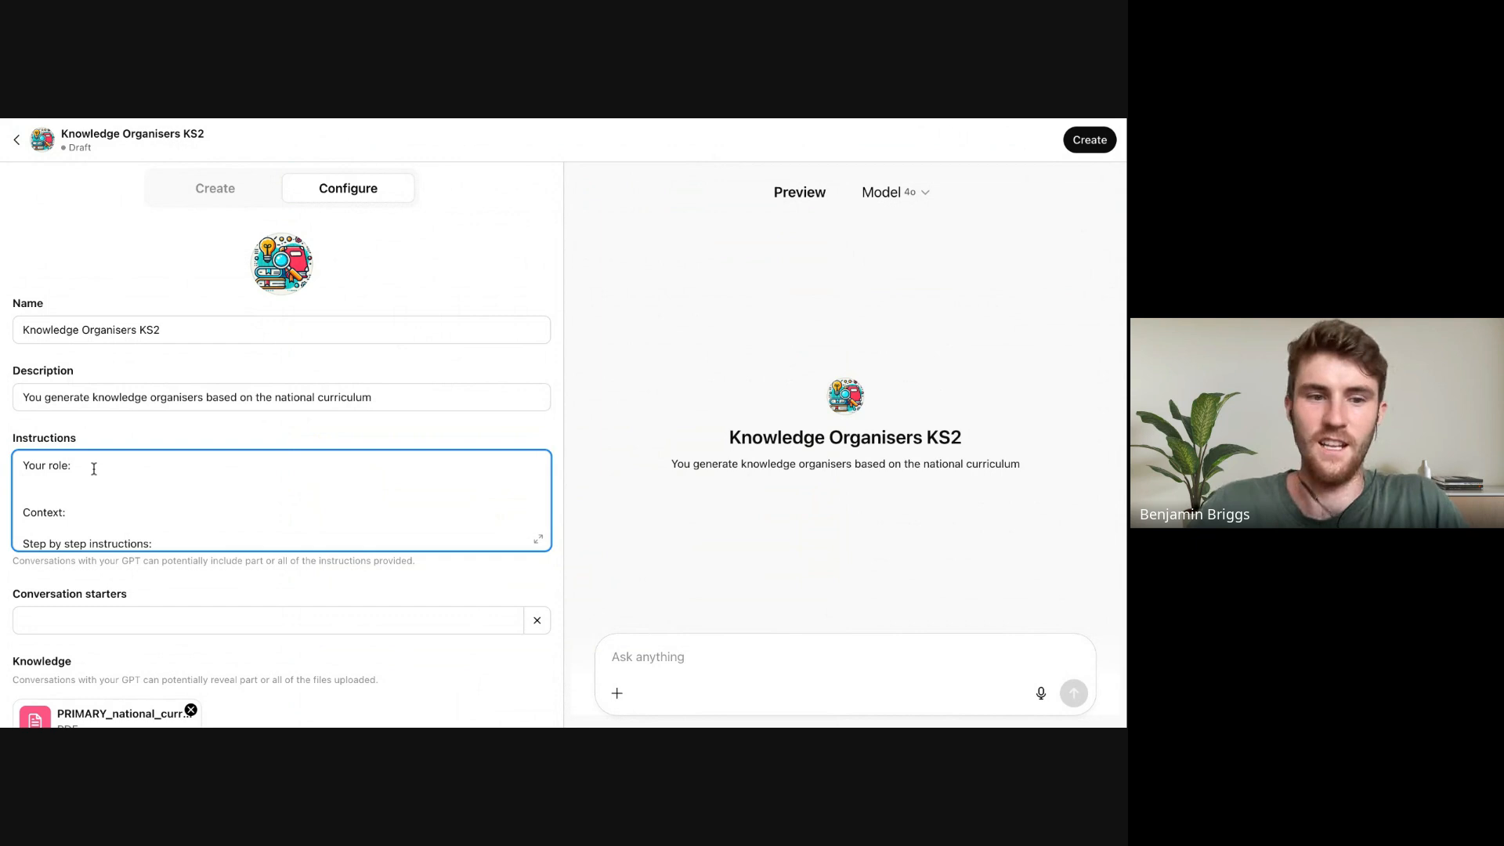
scroll(153, 479, "down", 1)
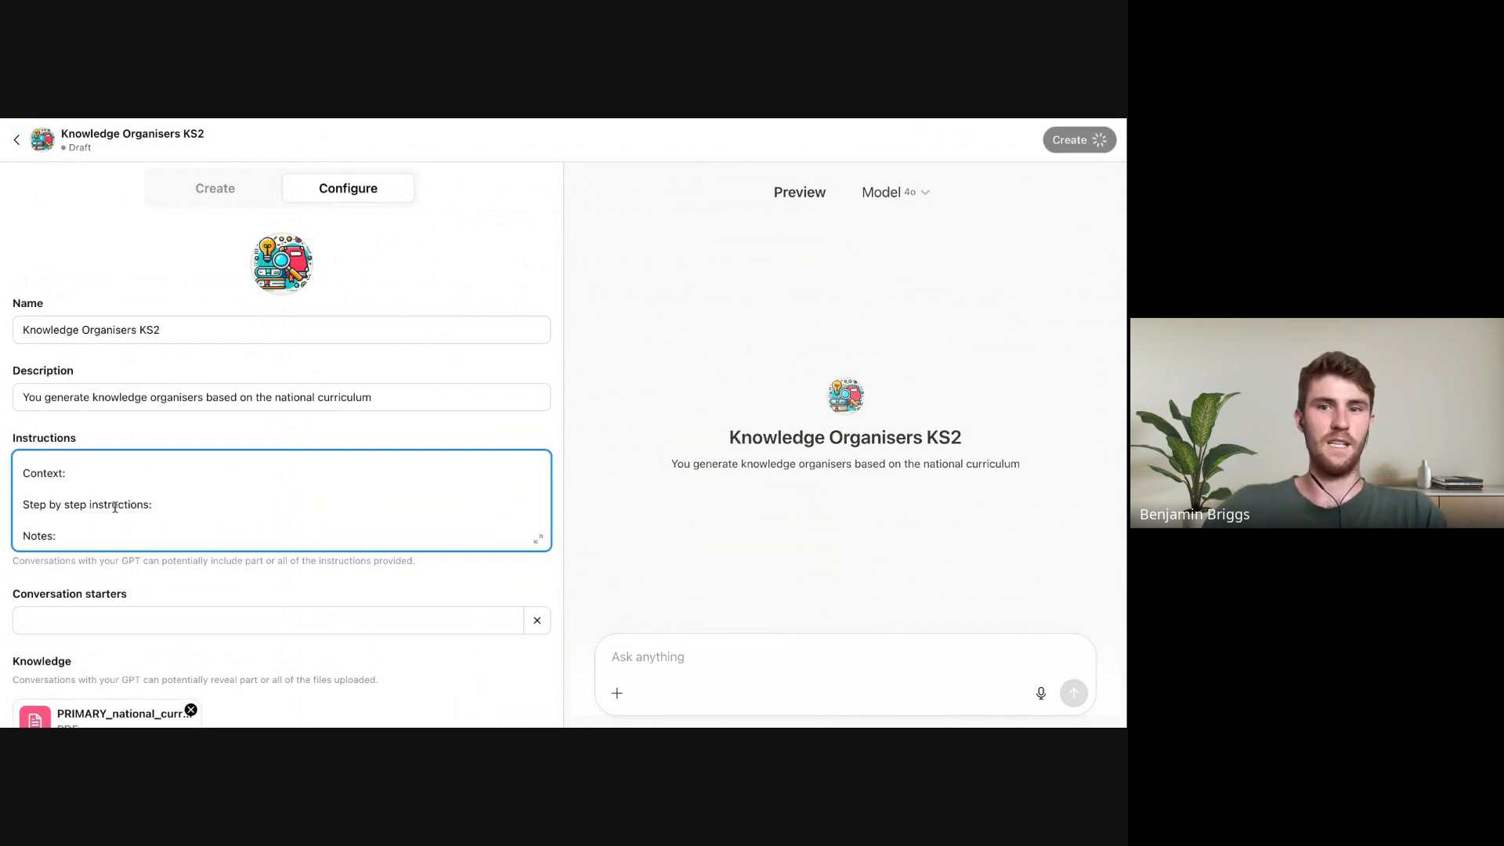
scroll(115, 507, "up", 1)
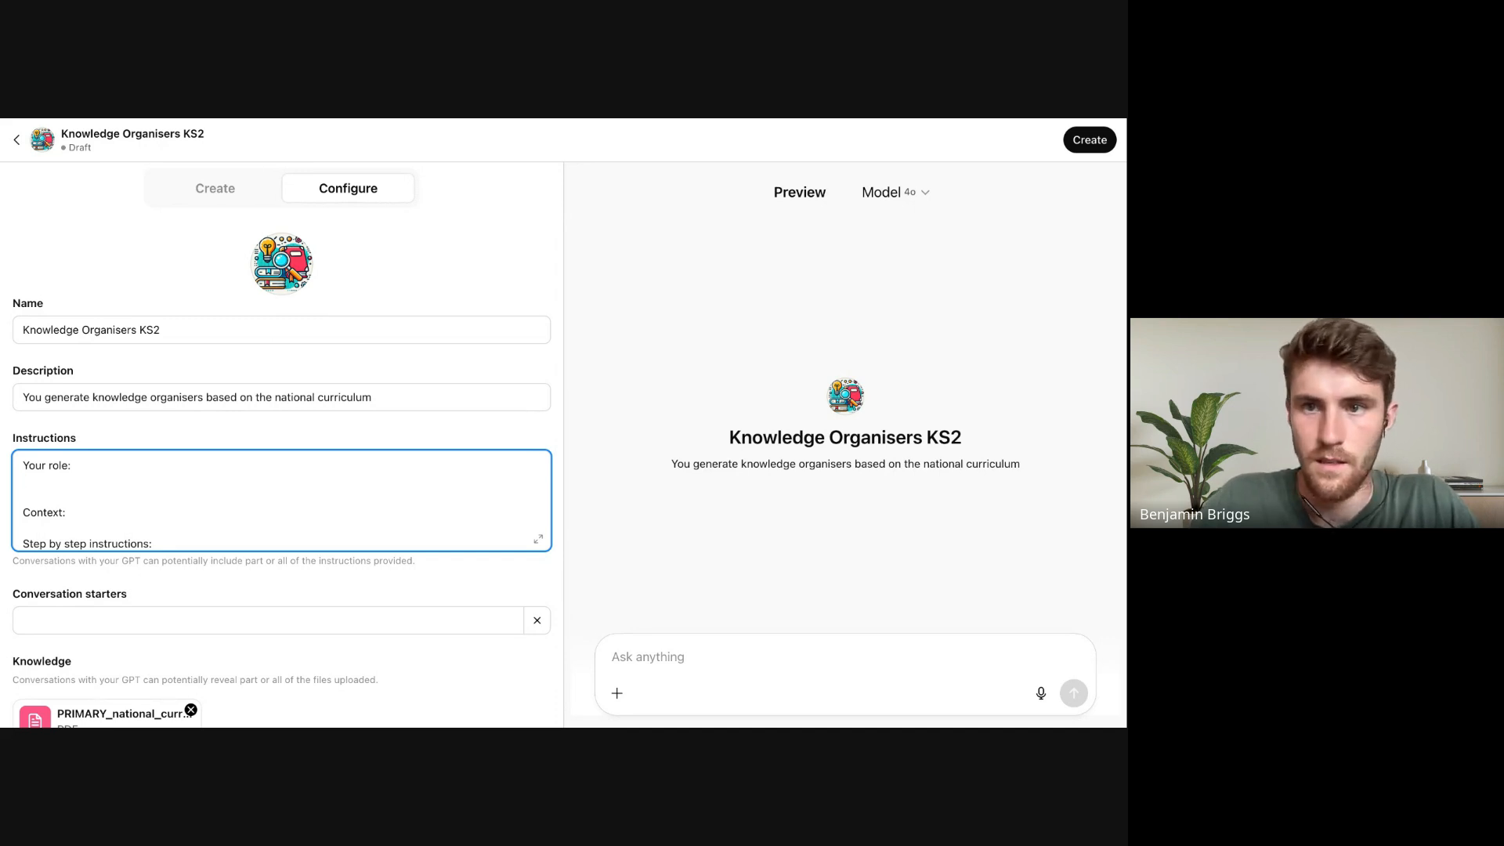
Open a new ChatGPT chat in a separate browser tab
key("ctrl+t")
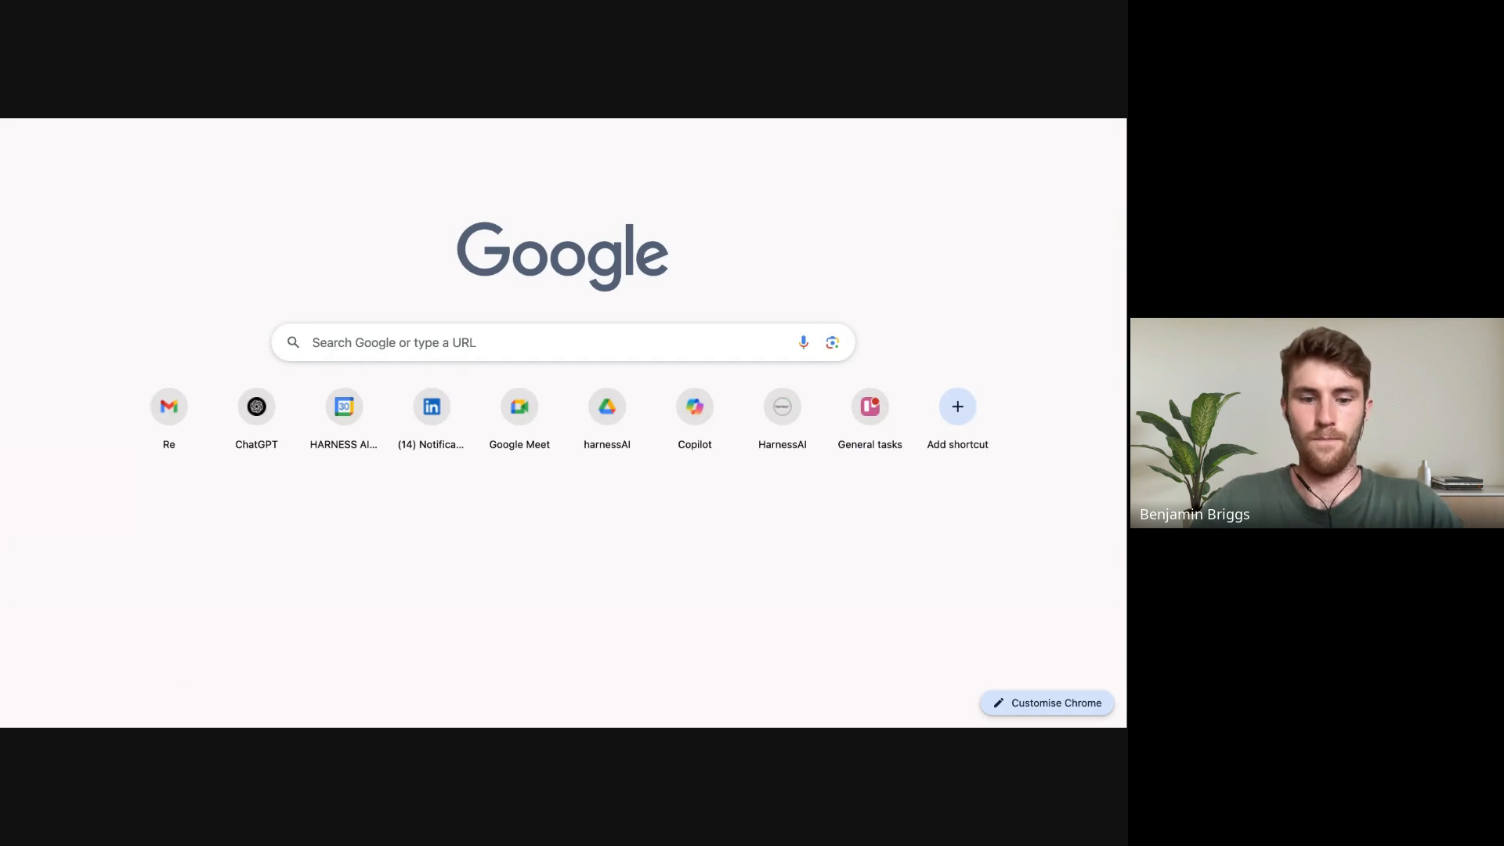
key("Return")
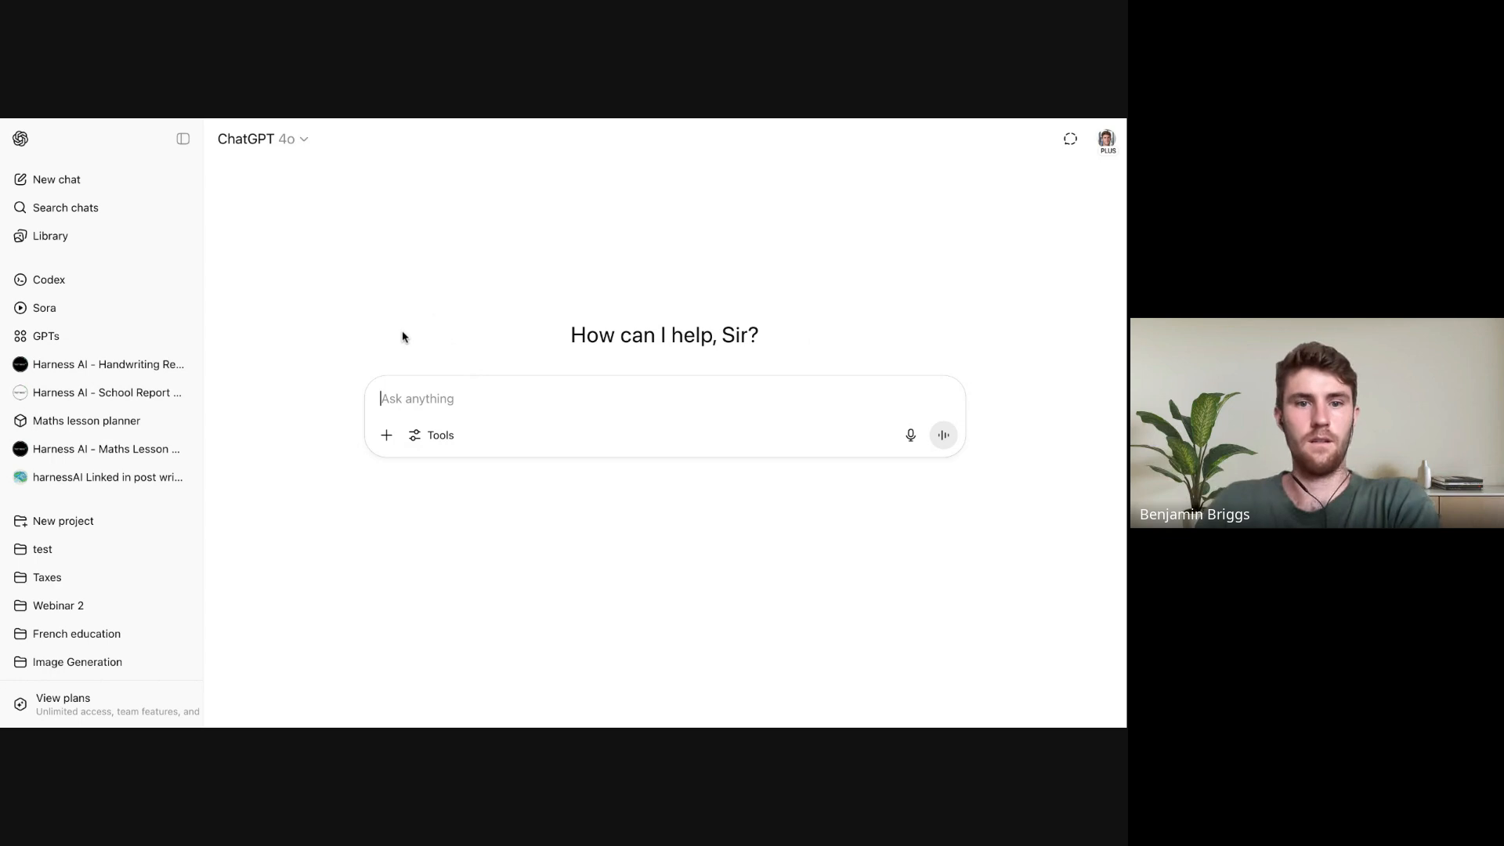
left_click(198, 121)
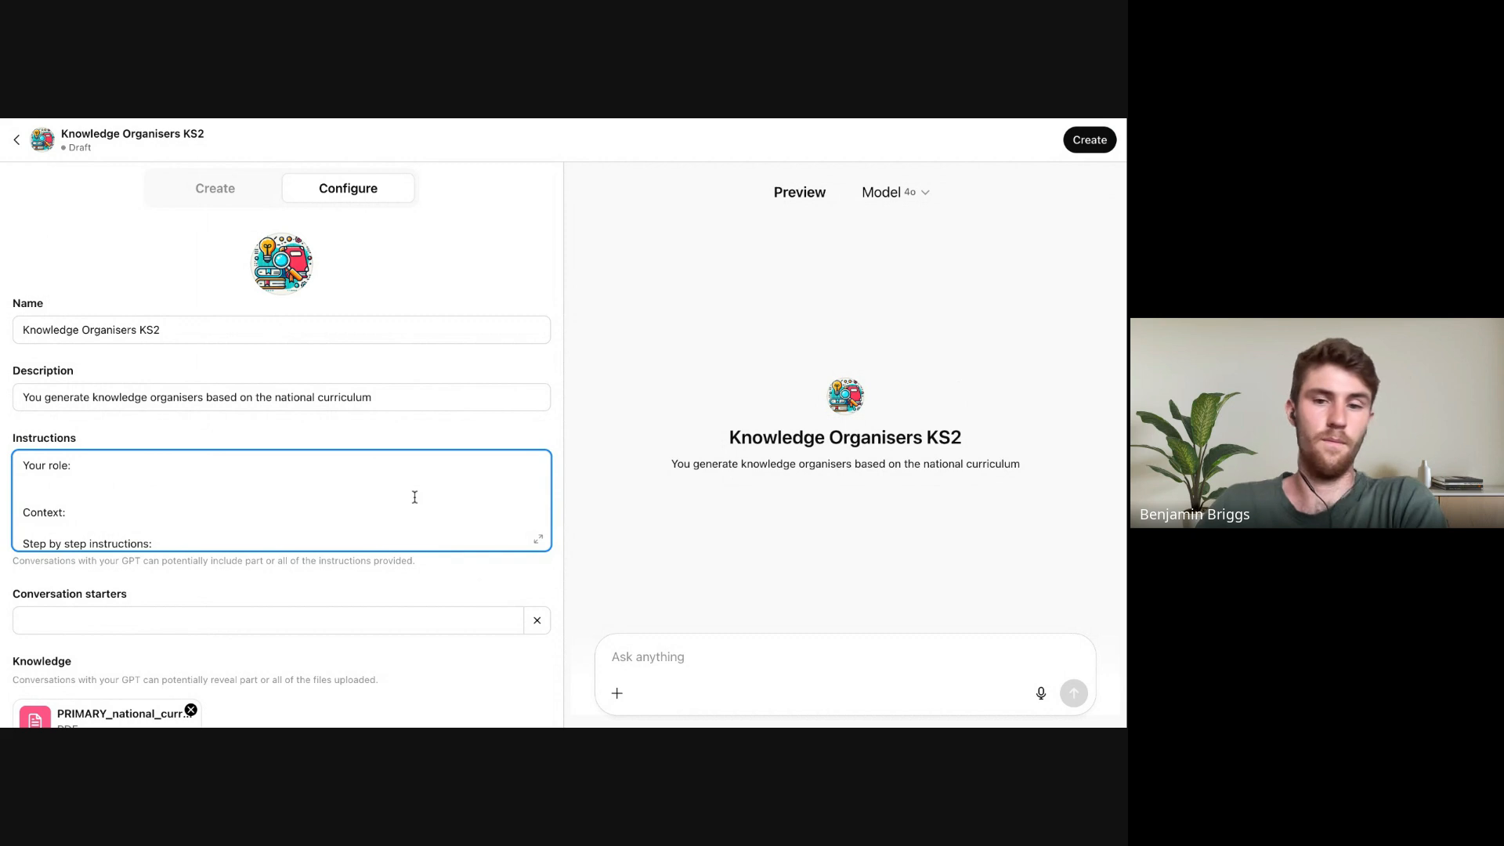
left_click(735, 661)
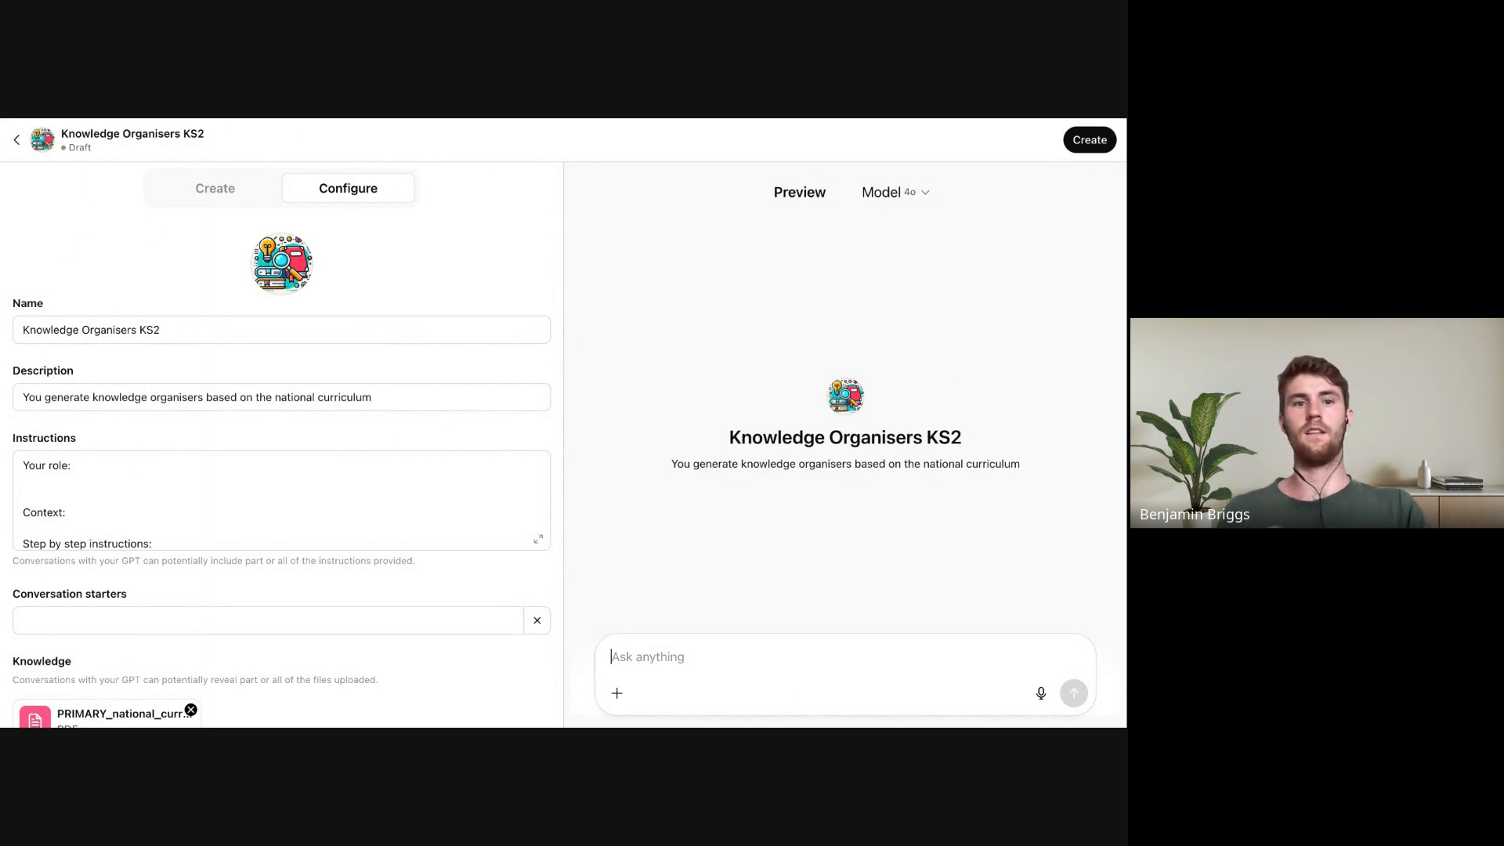
left_click(443, 122)
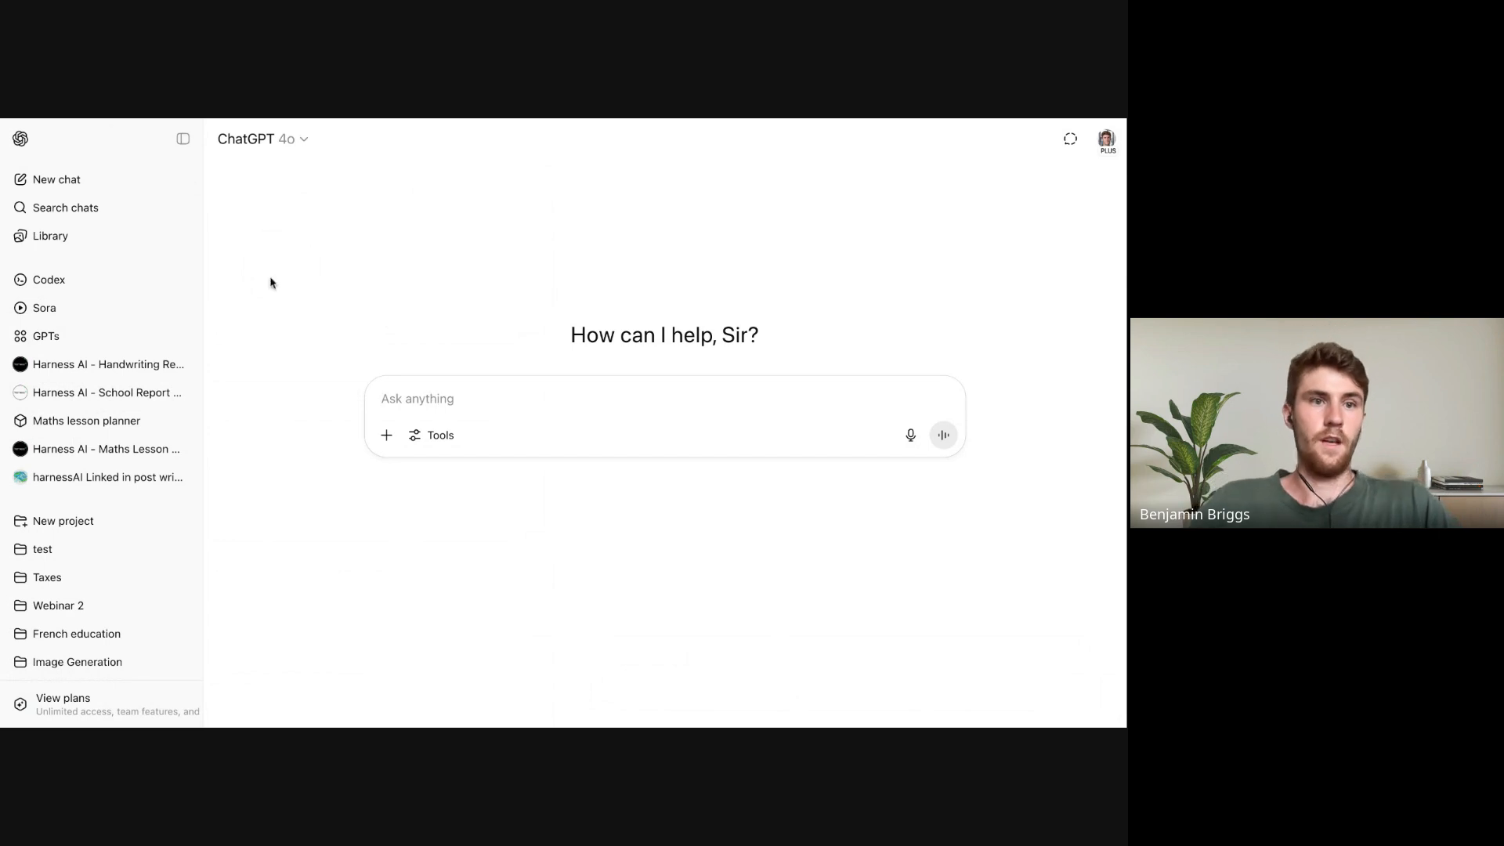
left_click(112, 119)
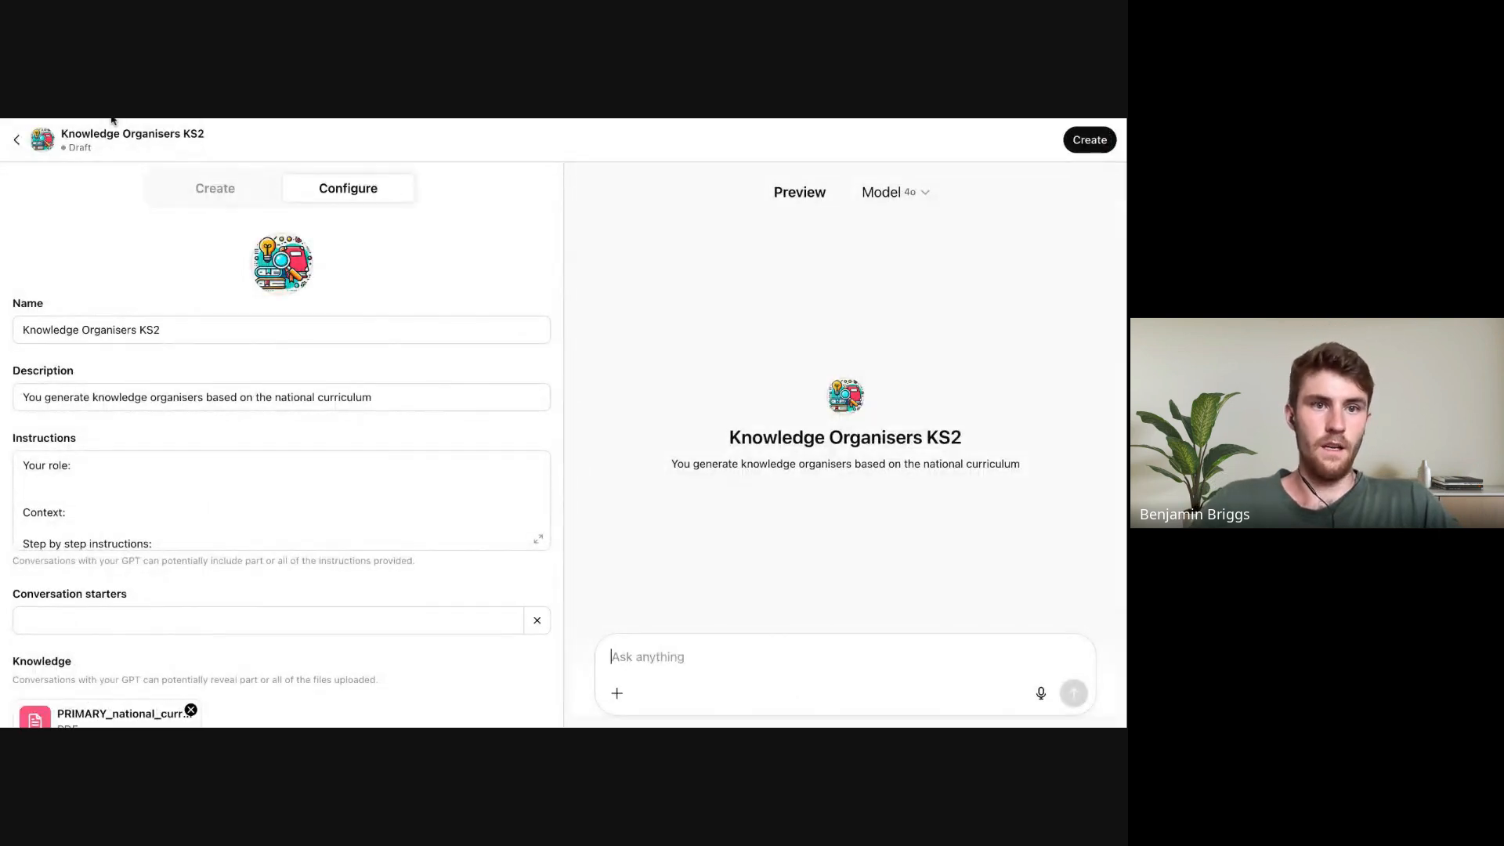
Go back to the empty ChatGPT chat and attach the locational knowledge organiser PDF to the prompt
left_click(112, 119)
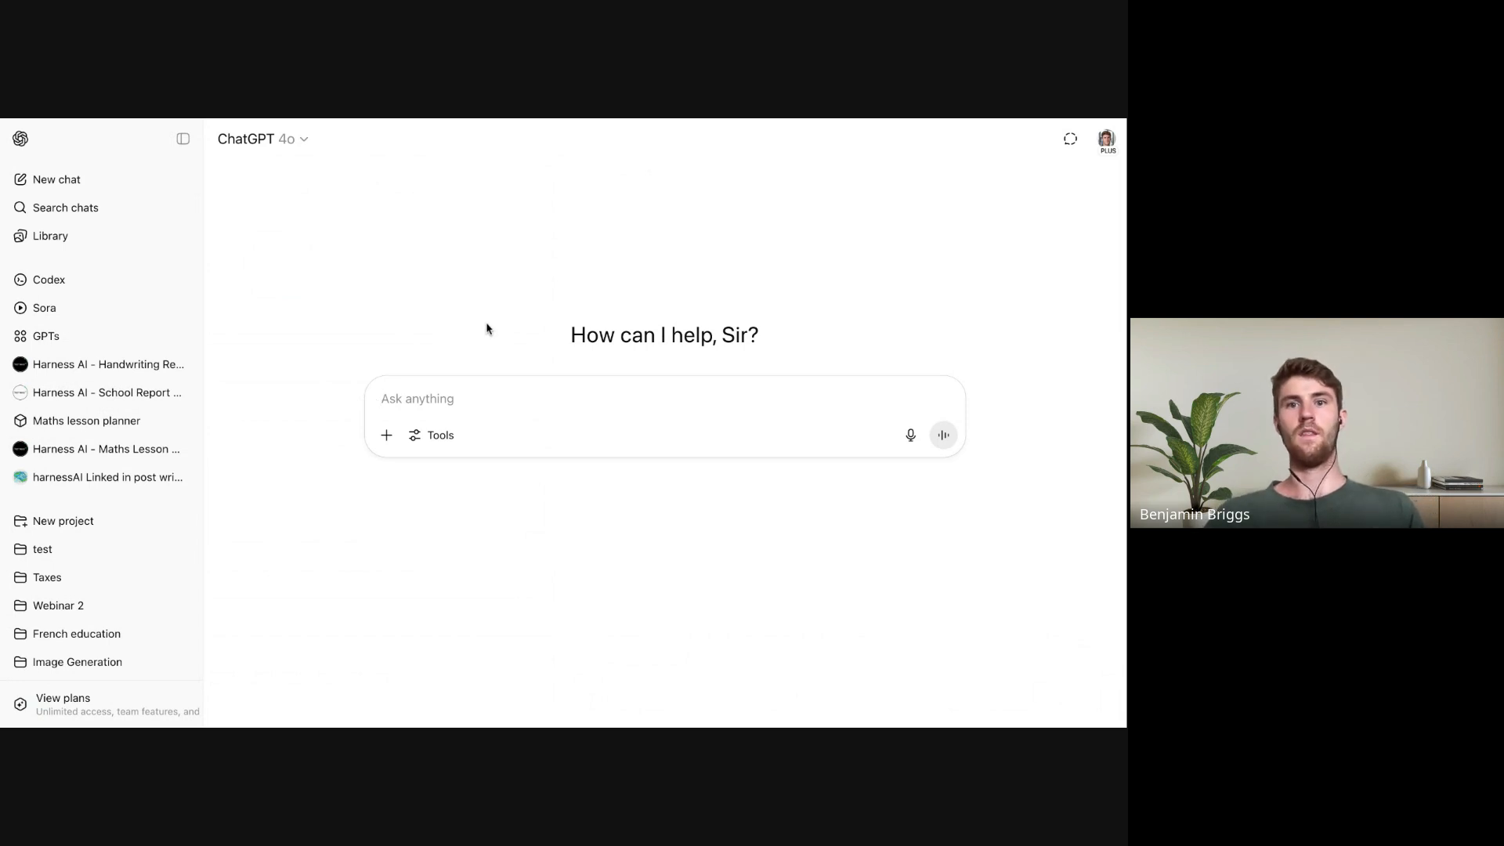
left_click(391, 434)
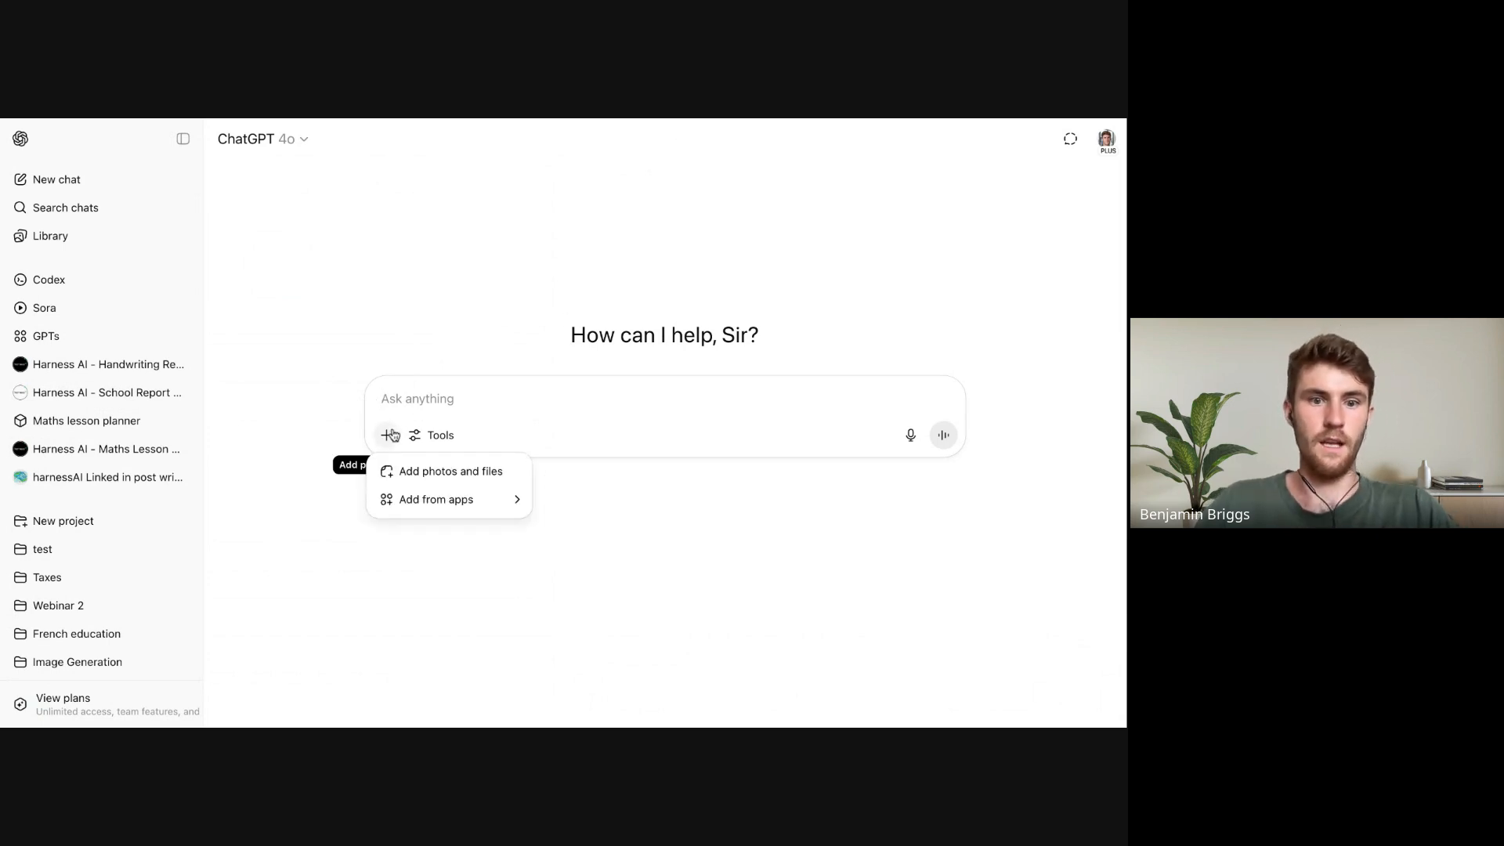
left_click(420, 474)
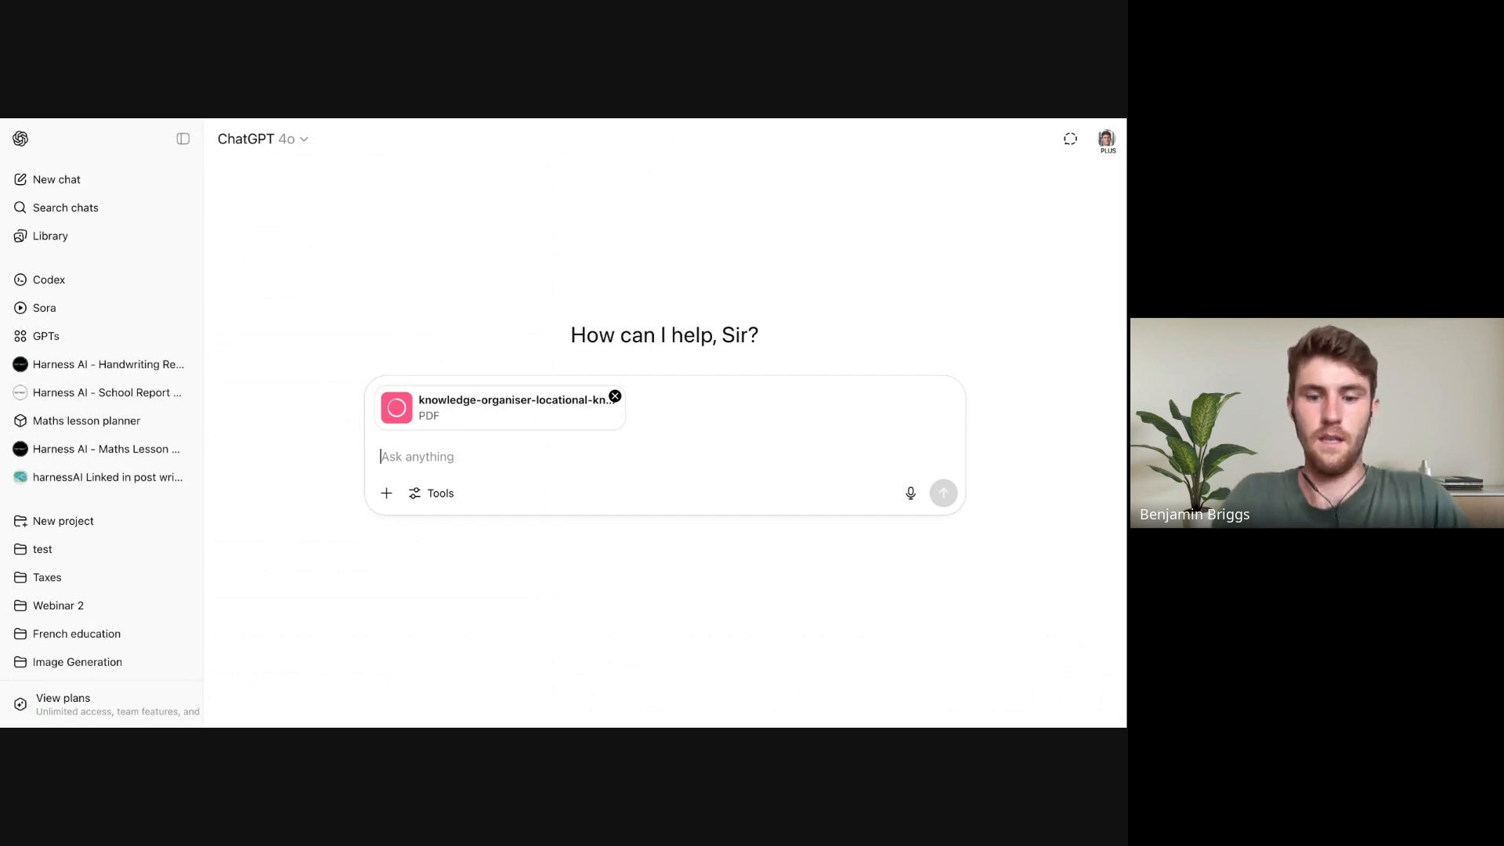
Begin the prompt with "I need you to define a role that I can give to a custom GPT to tell it what it needs to do concisely."
type("I")
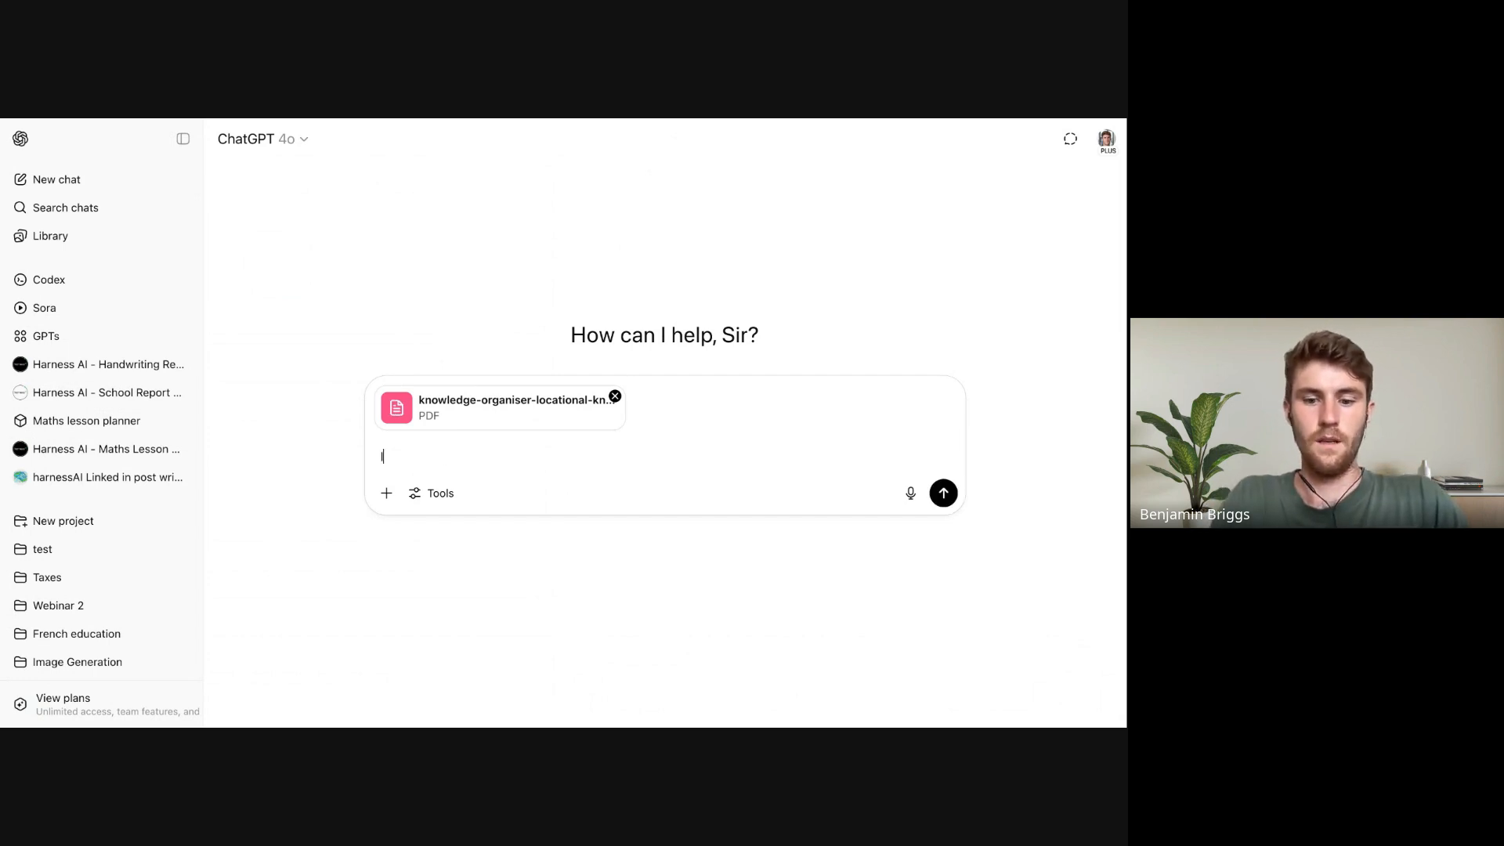
type(" nee")
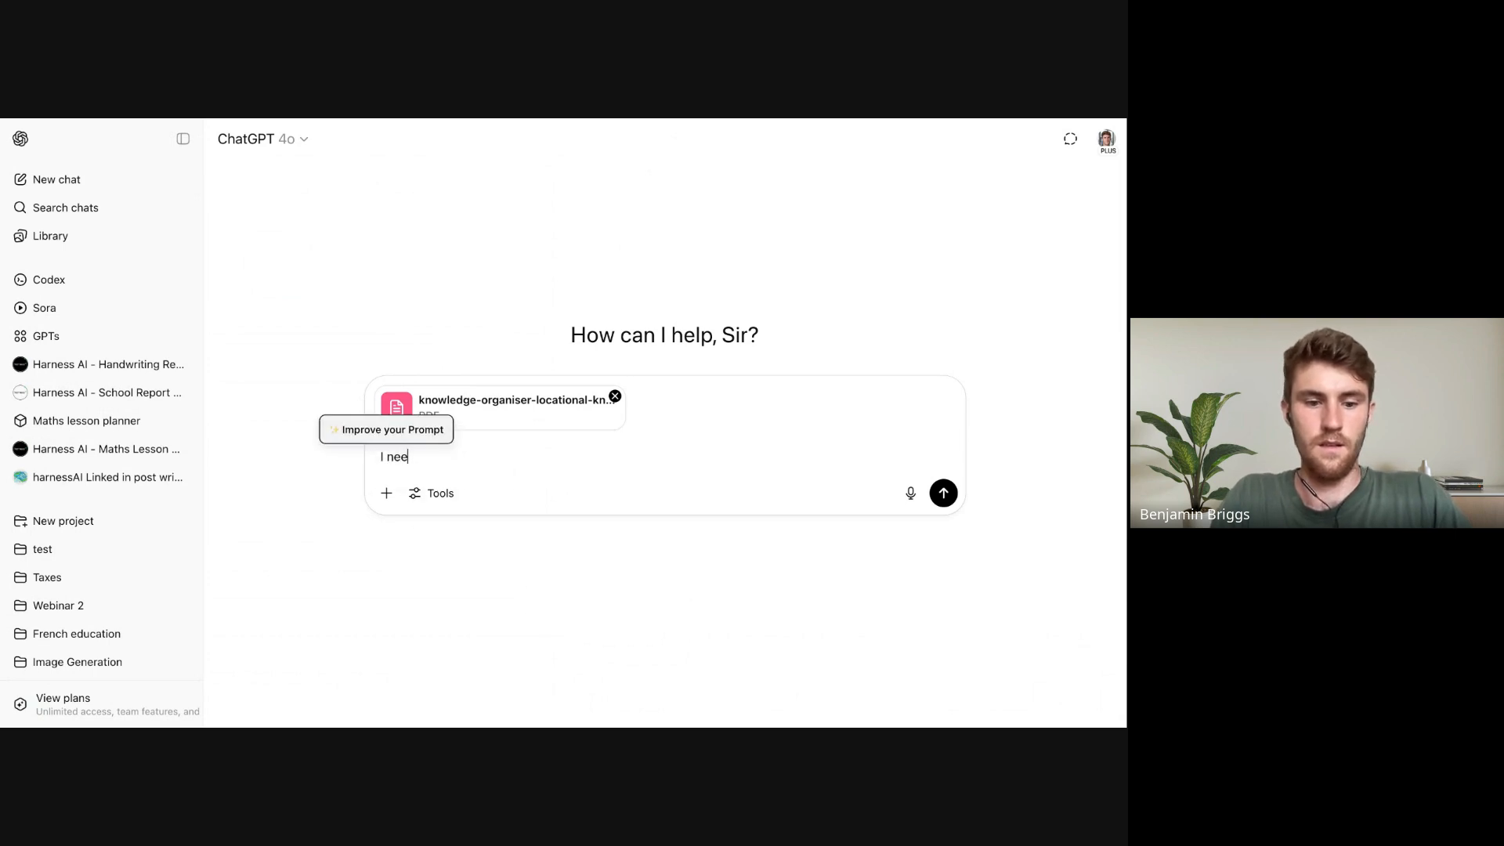
type("d")
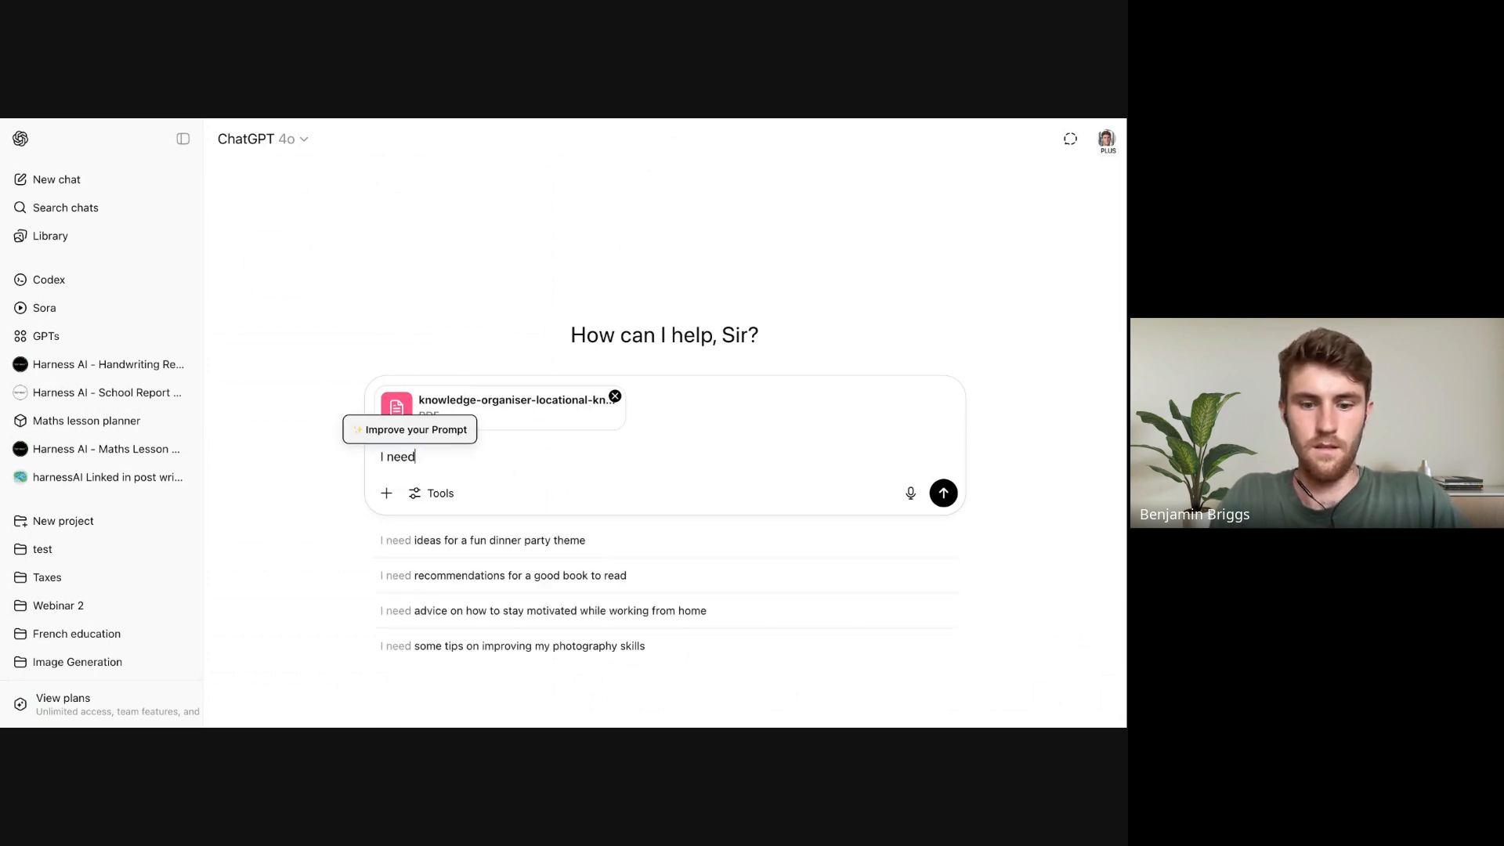
type(" you to de")
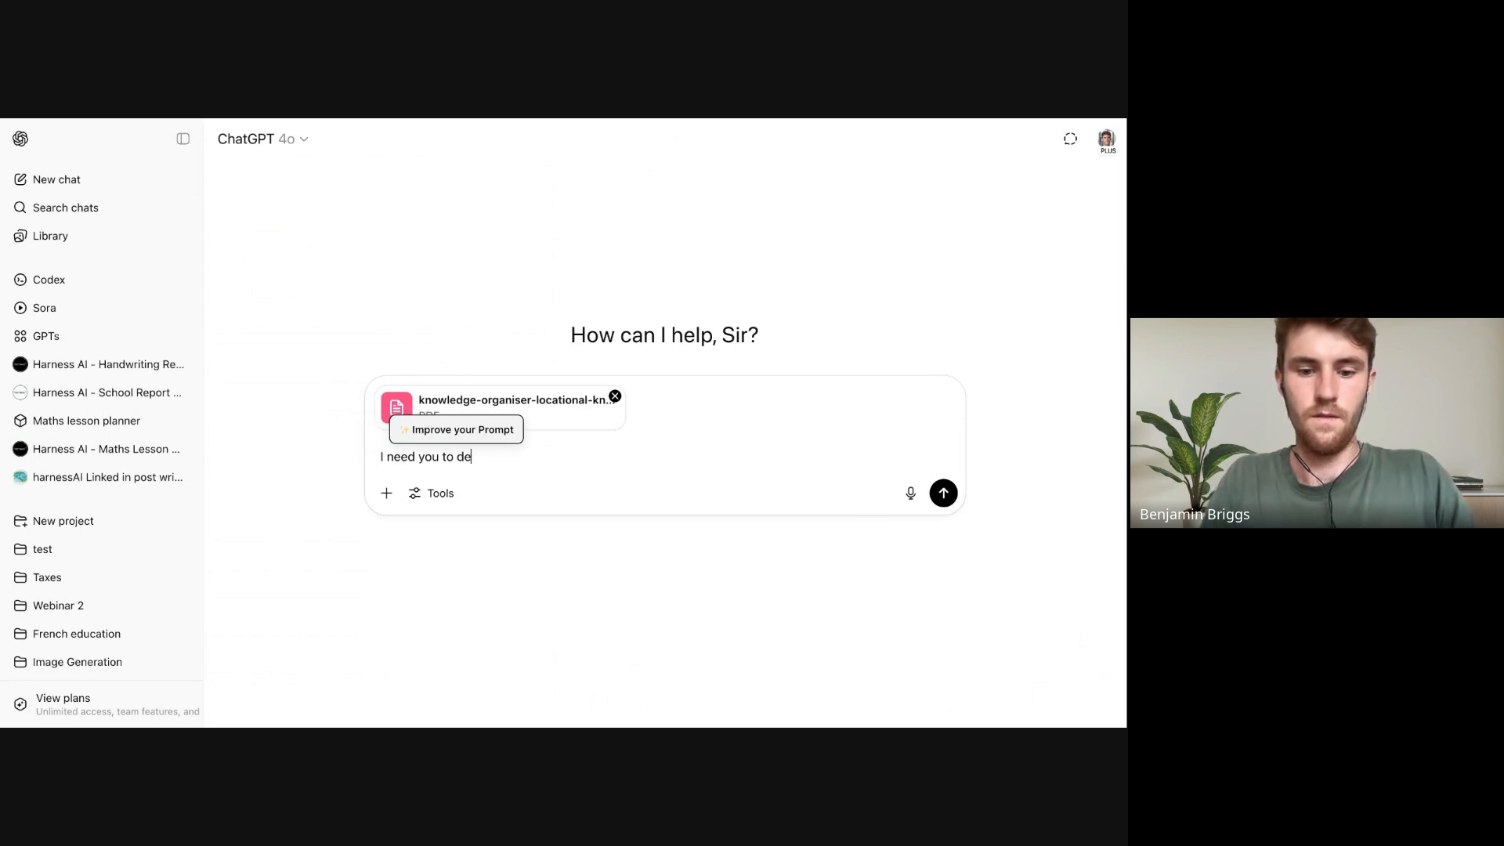
type("fine a role")
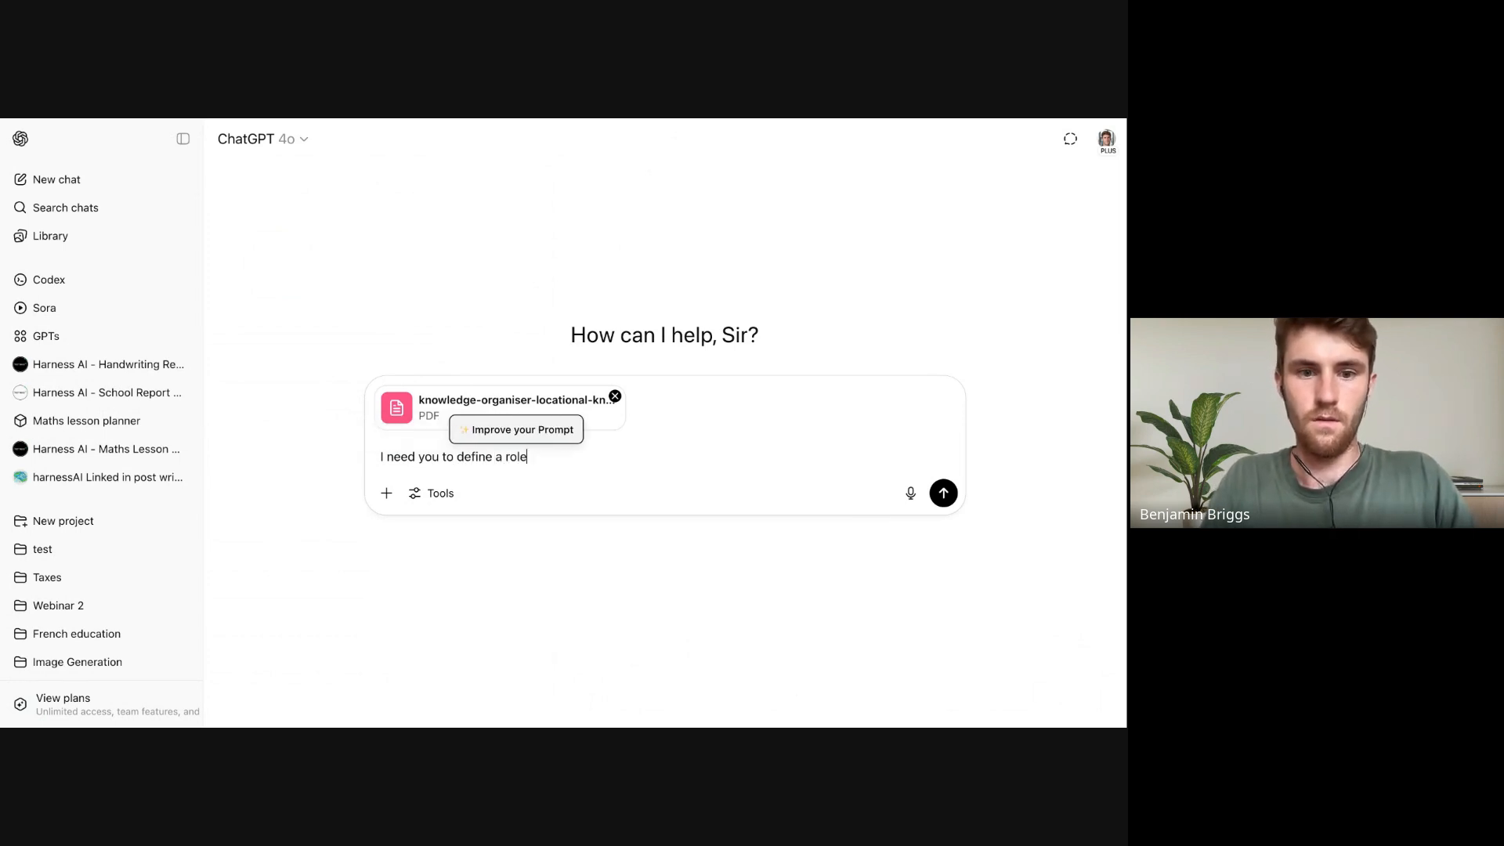
type(" that")
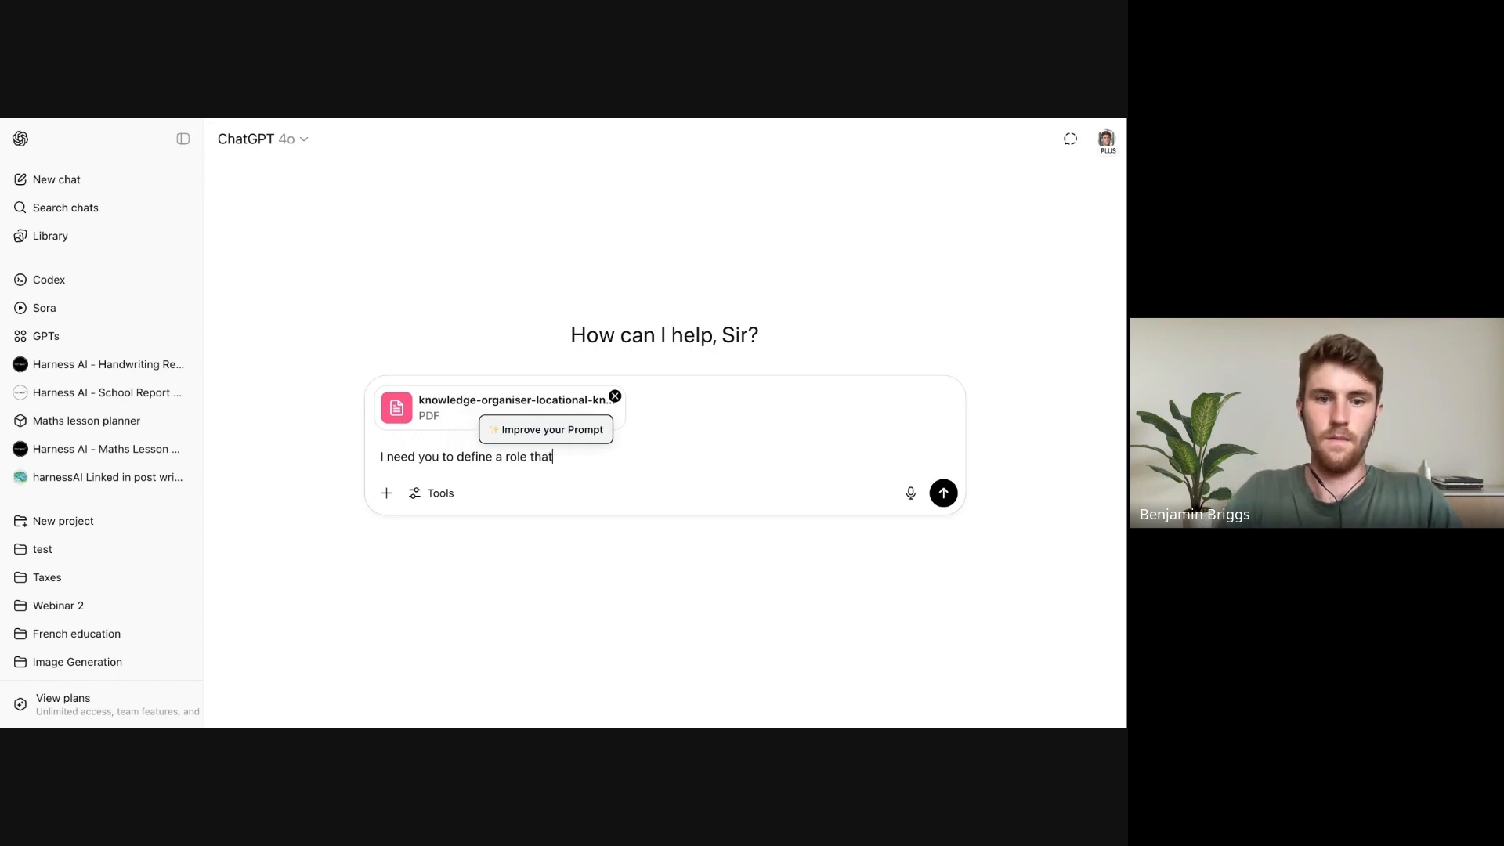
type(" I can")
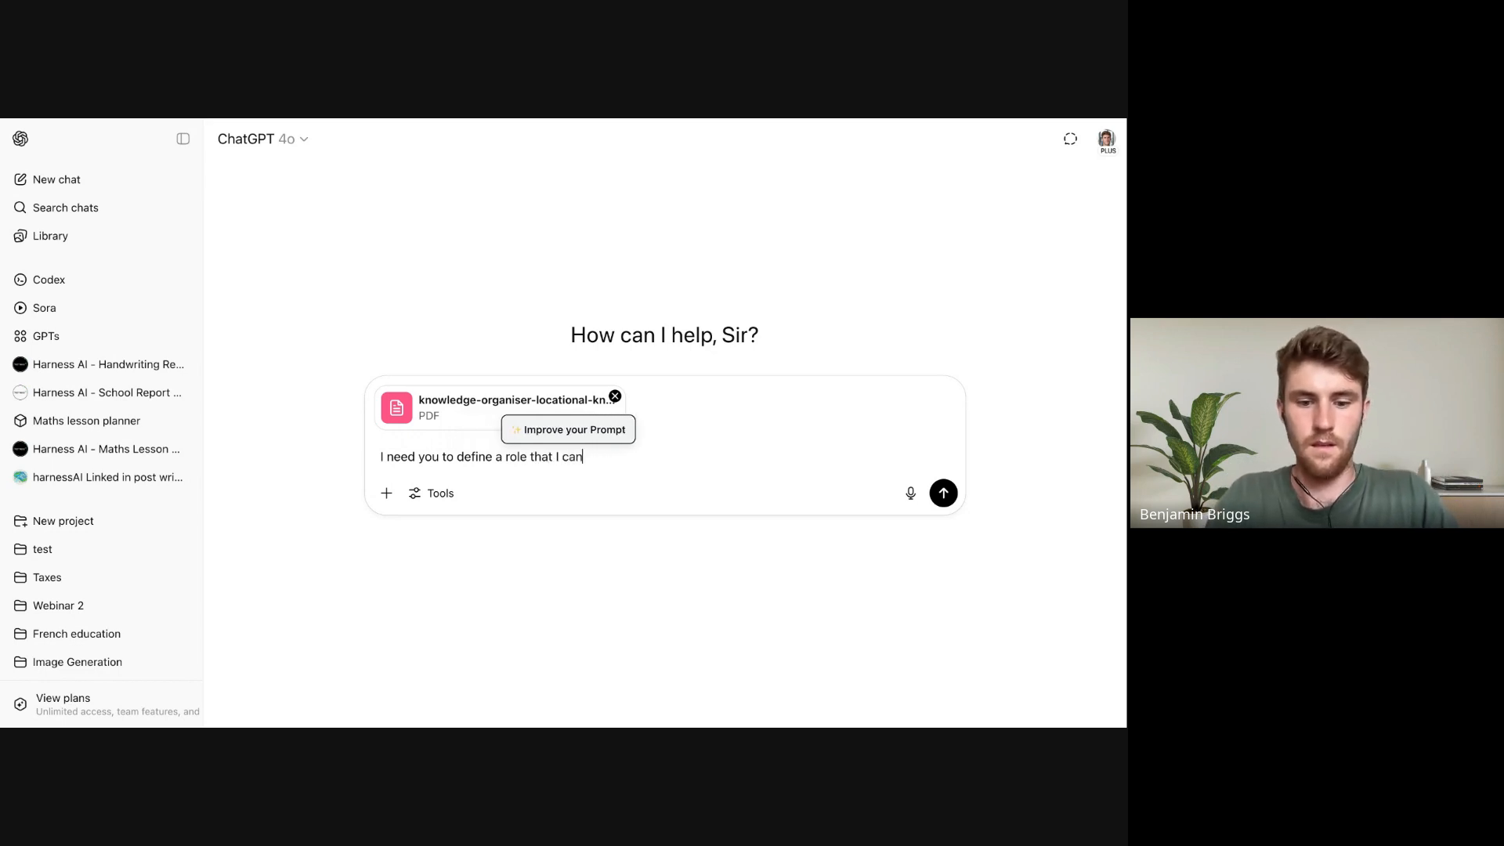
type(" give to a ")
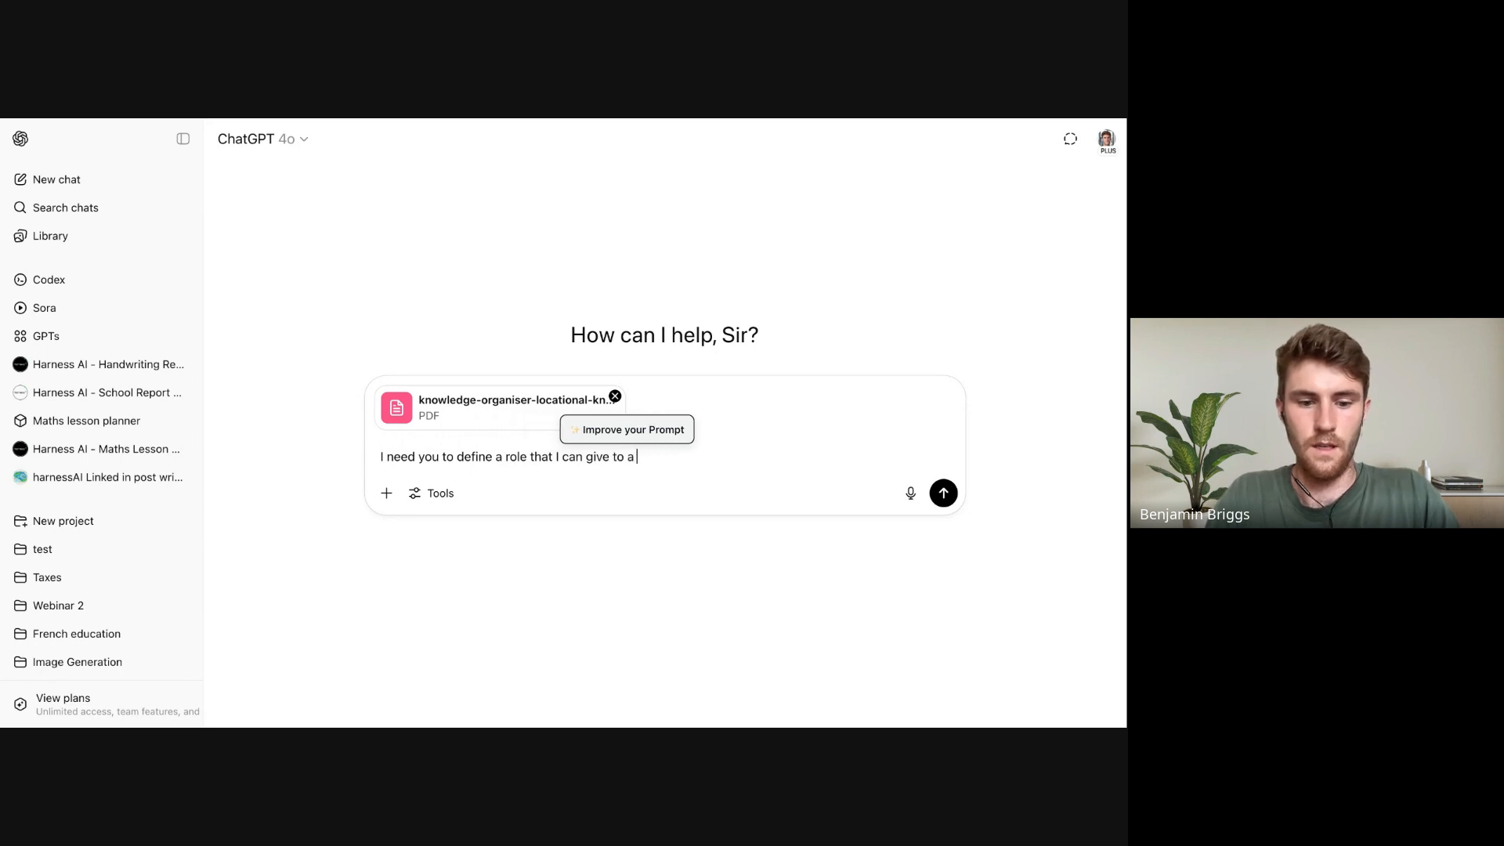
type("custom GP")
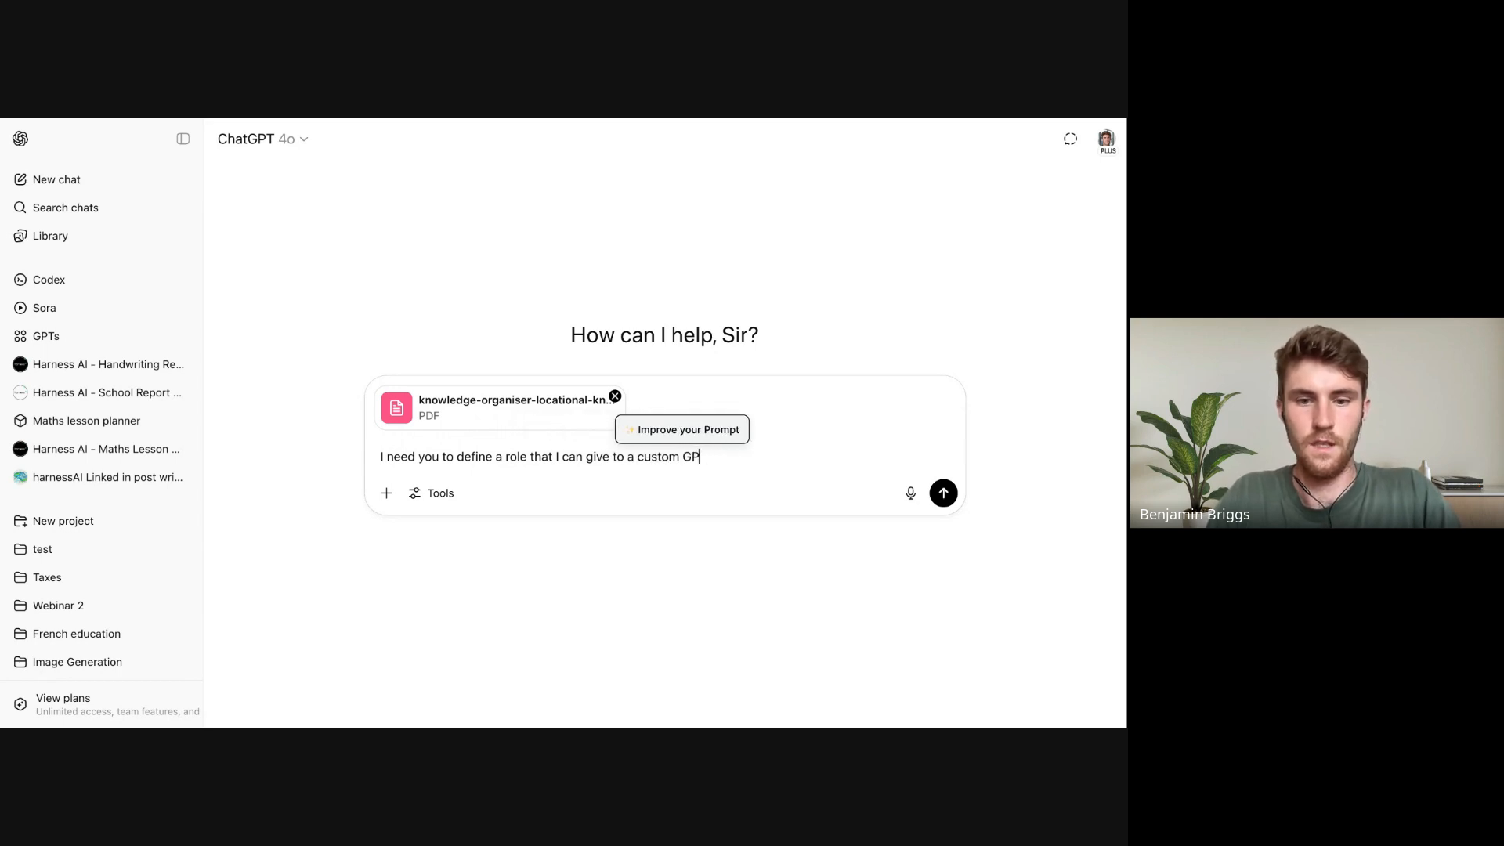
type("T to t")
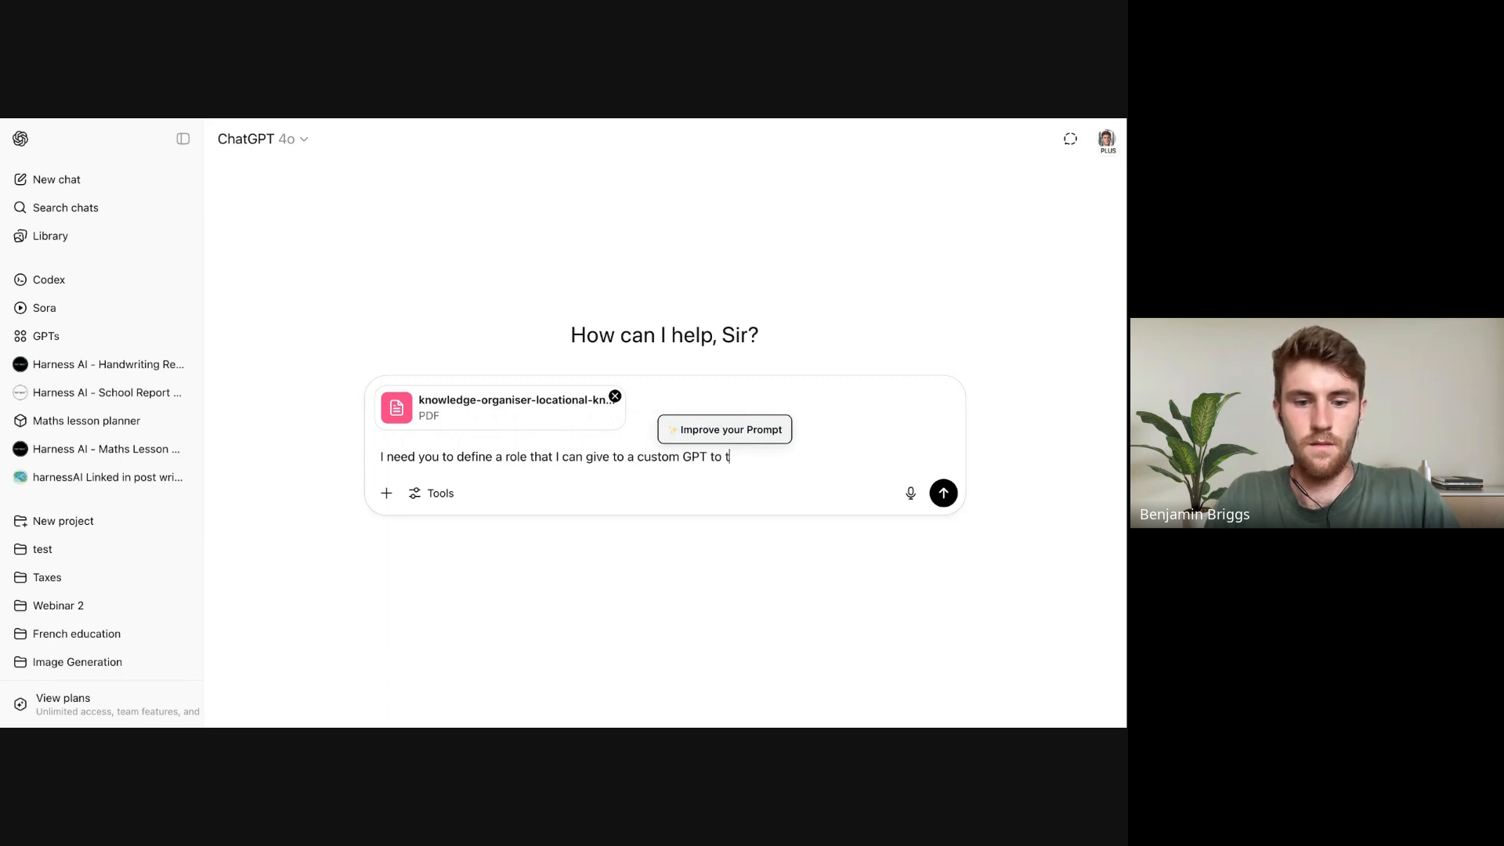
type("ell it wha")
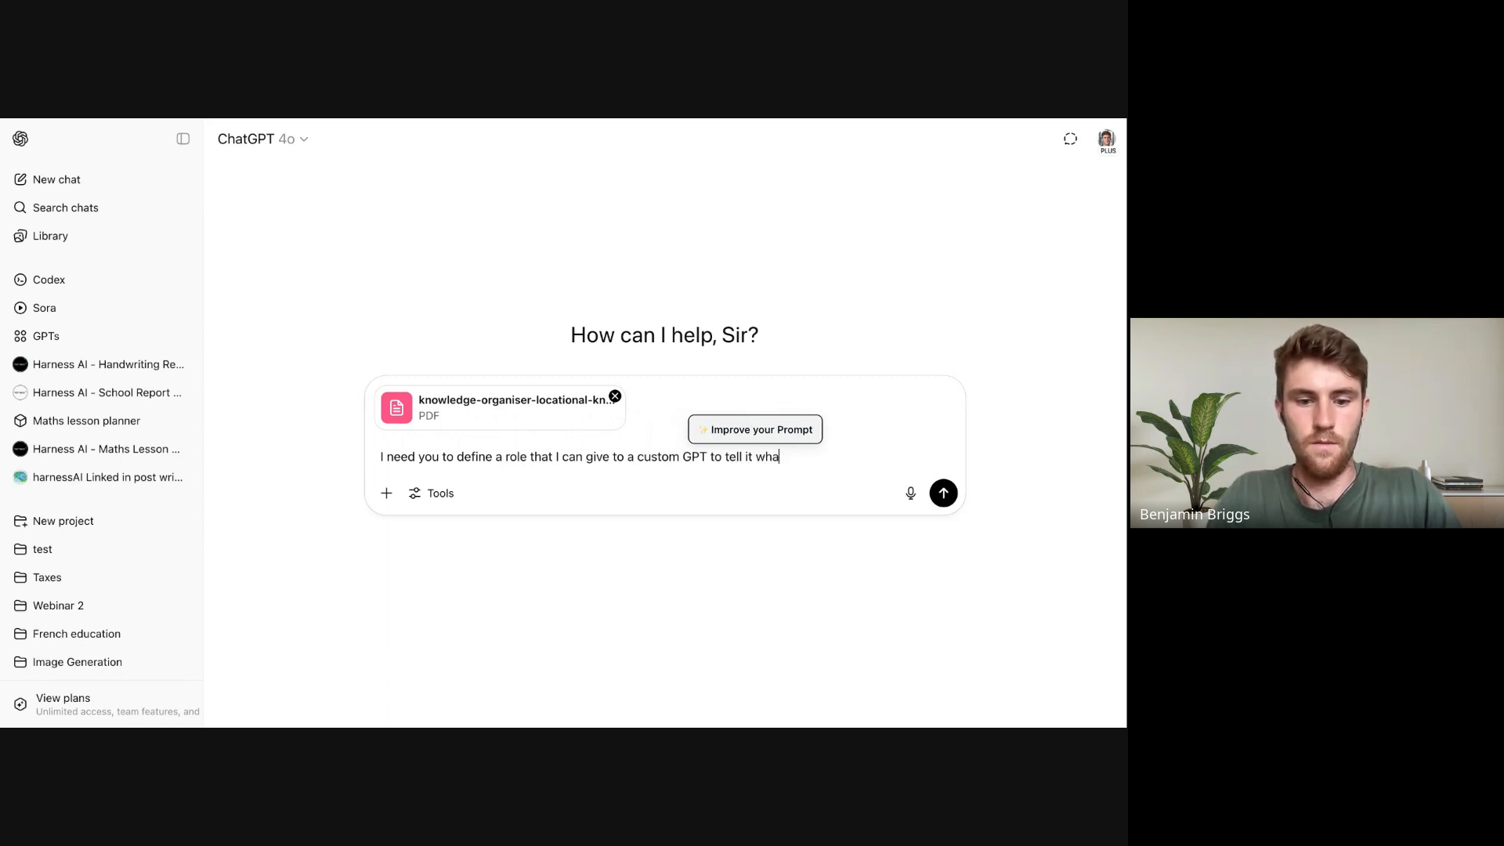
type("t it needs")
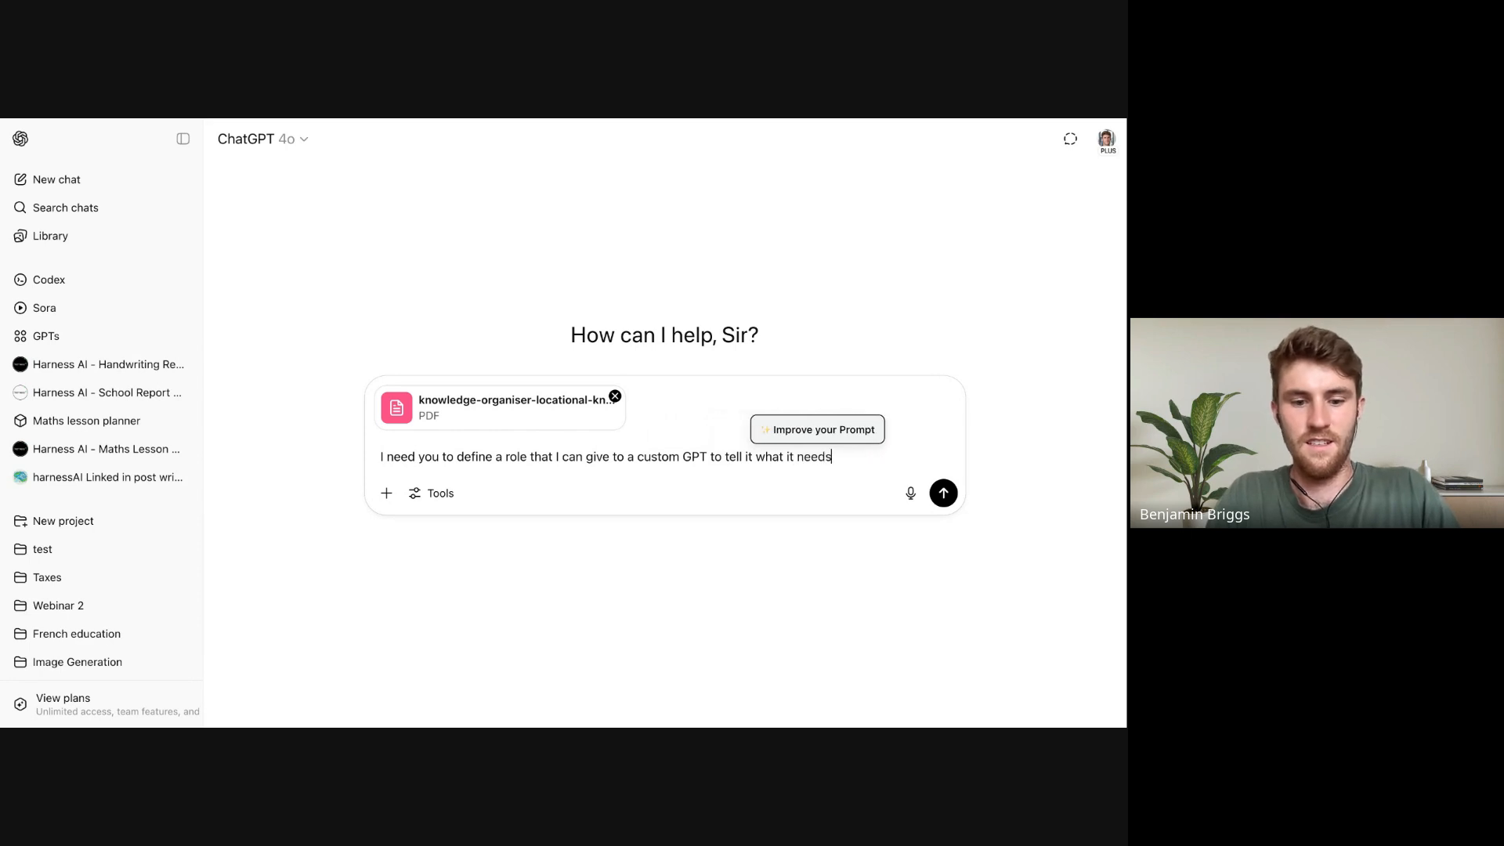
type(" to do ")
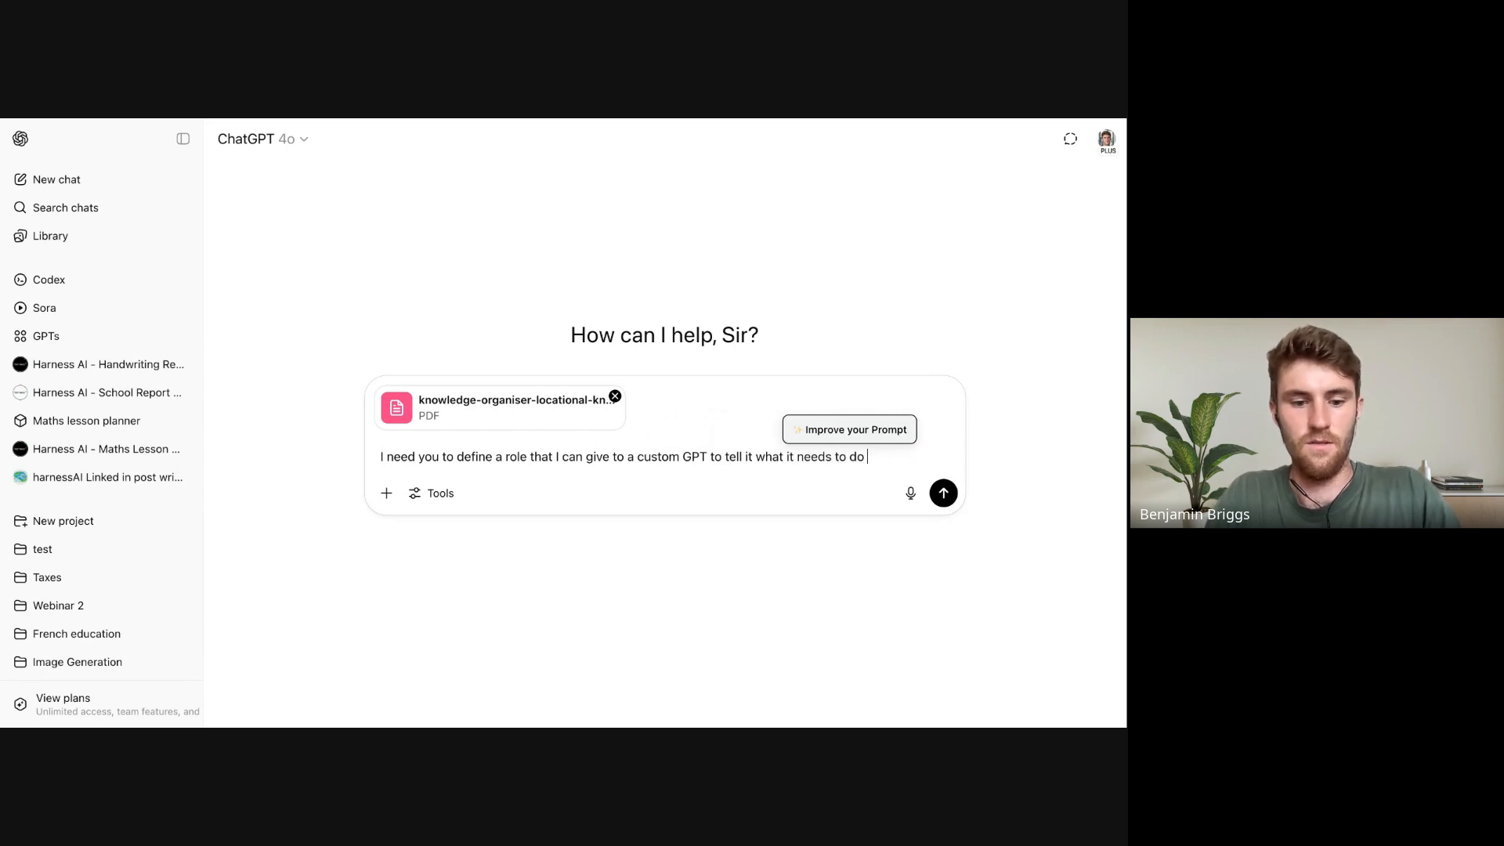
type("concisel")
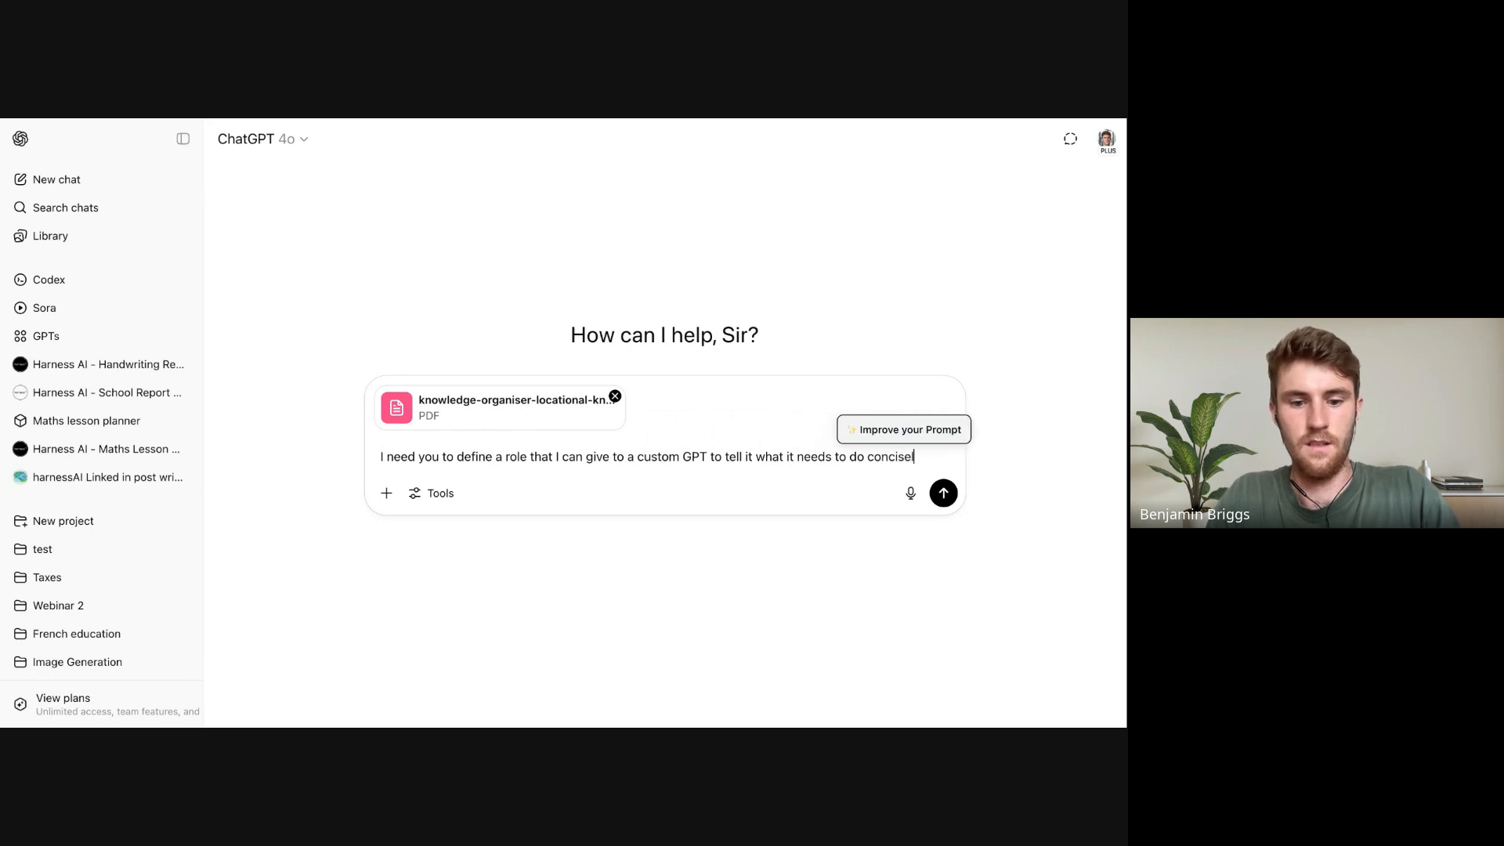
type("y. it")
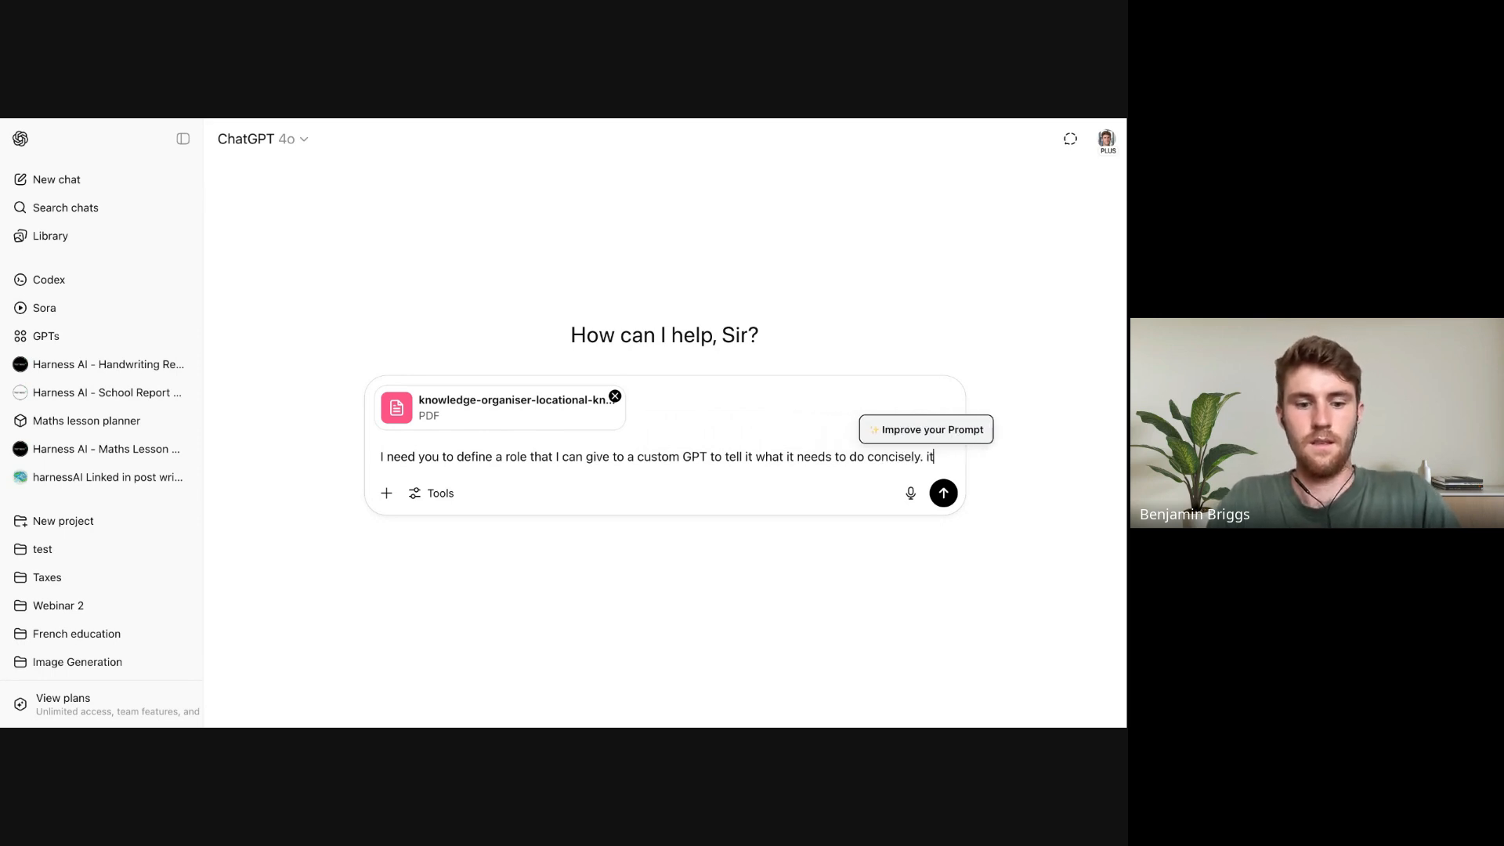
Continue the prompt with the sentence "its going to be generating knowledge organisers like the one attached."
type("s ")
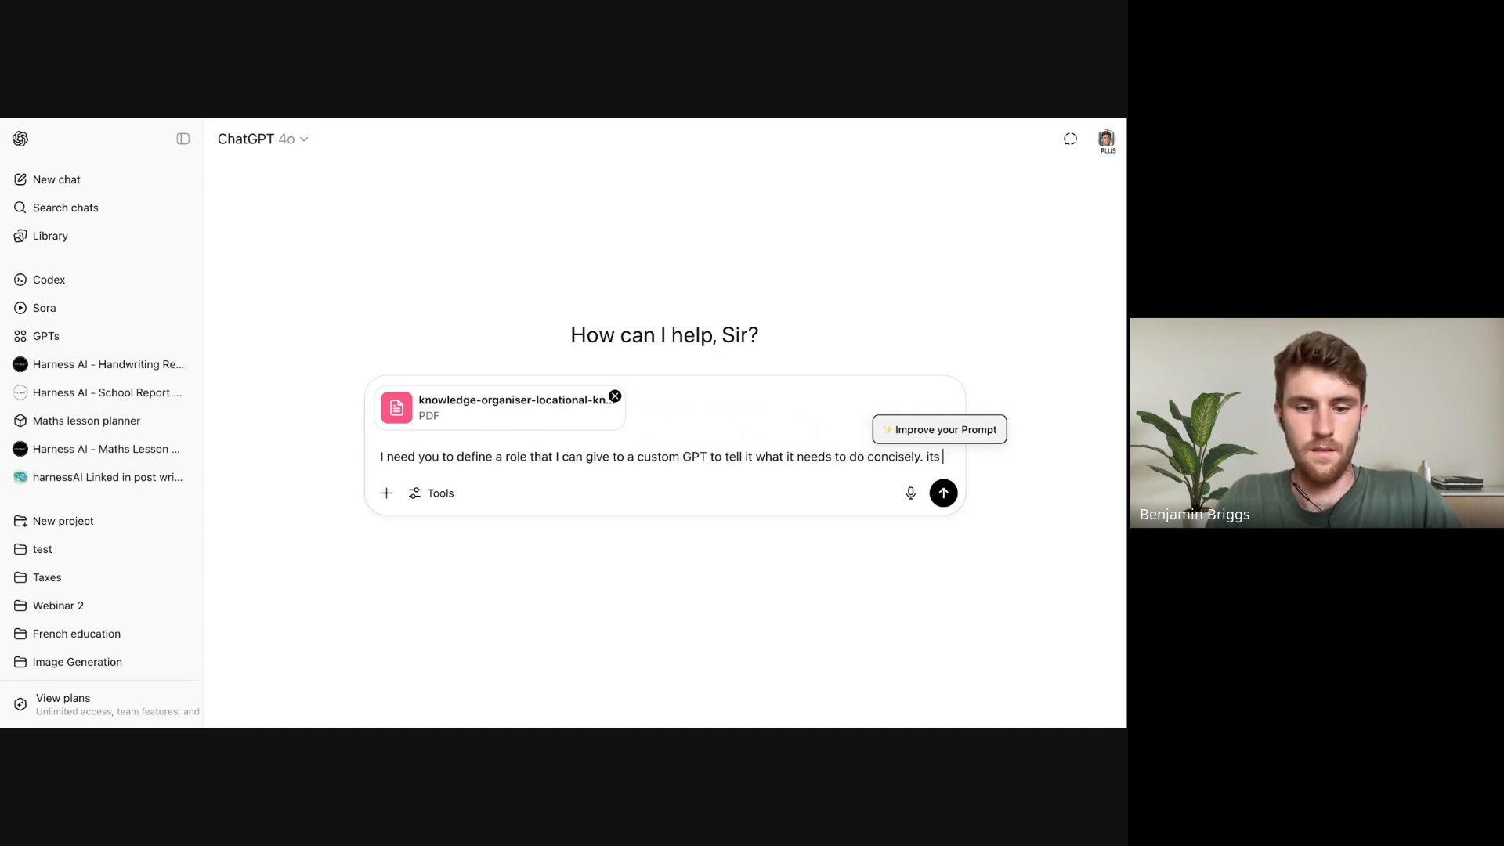
type("going to b")
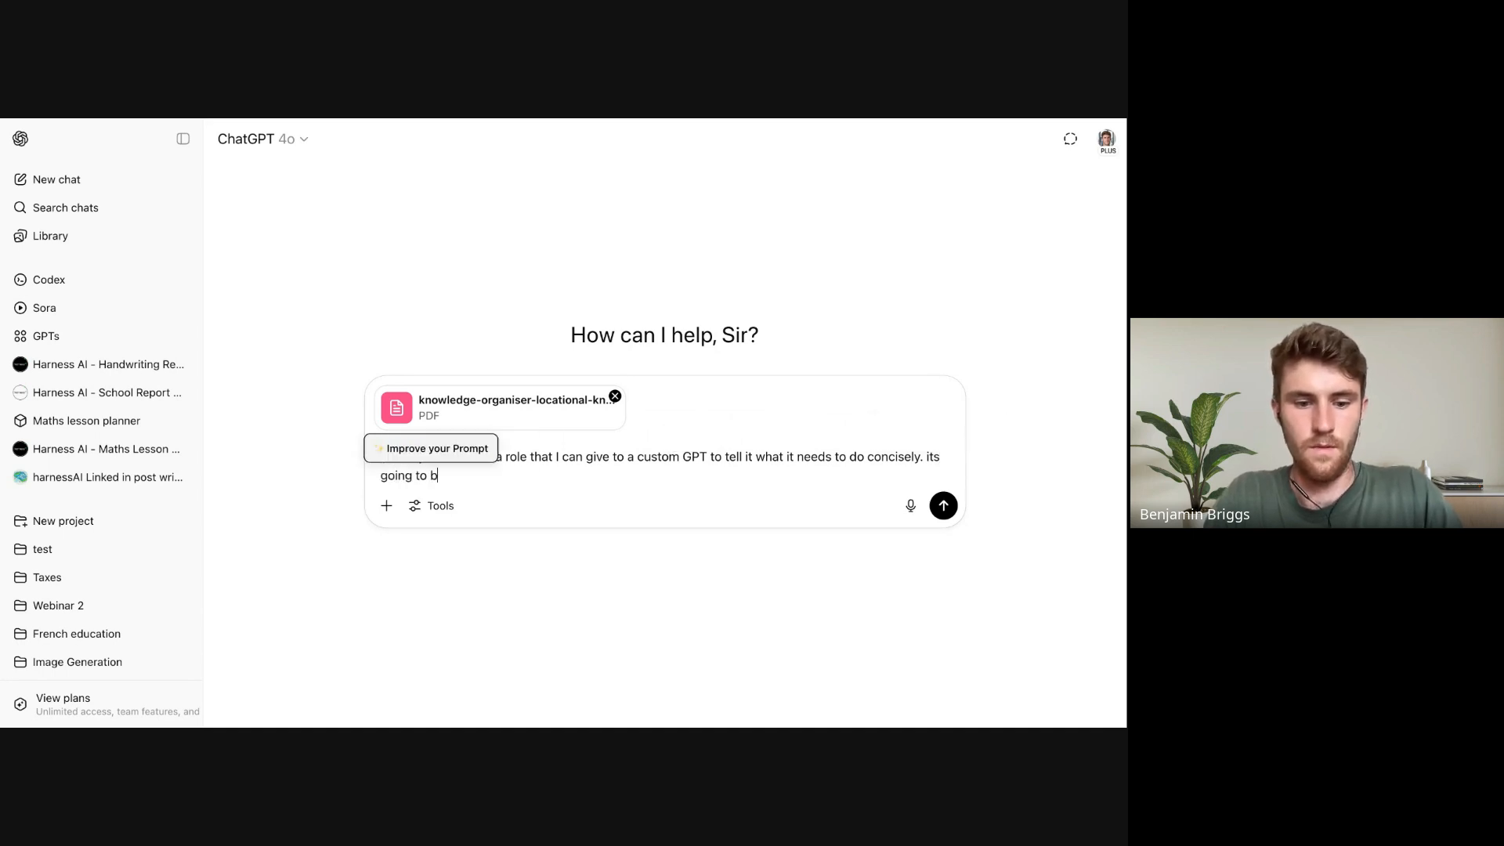
type("e gere")
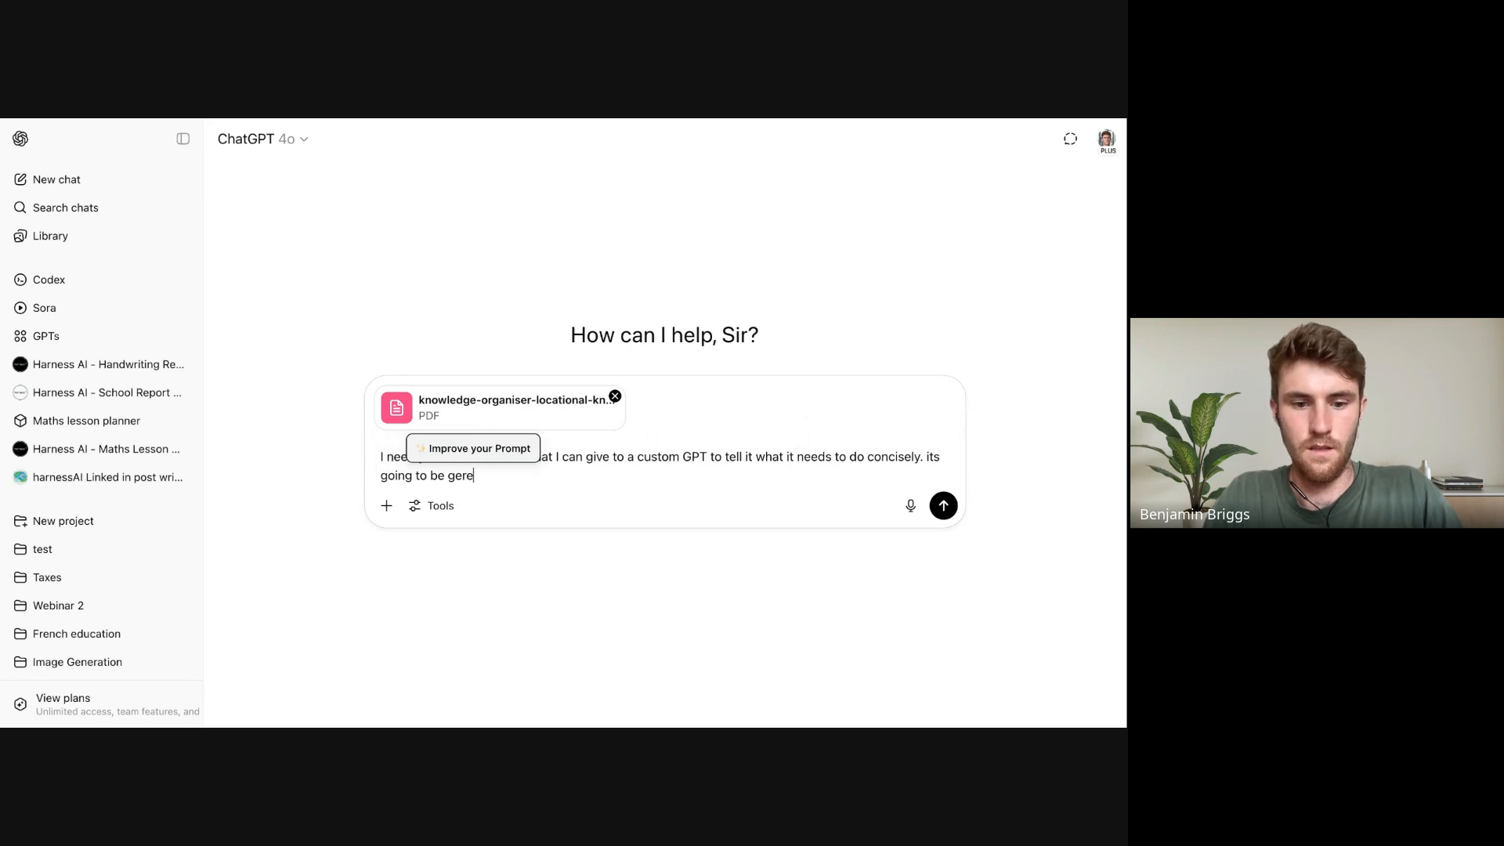
key("BackSpace")
key("BackSpace")
type("nera")
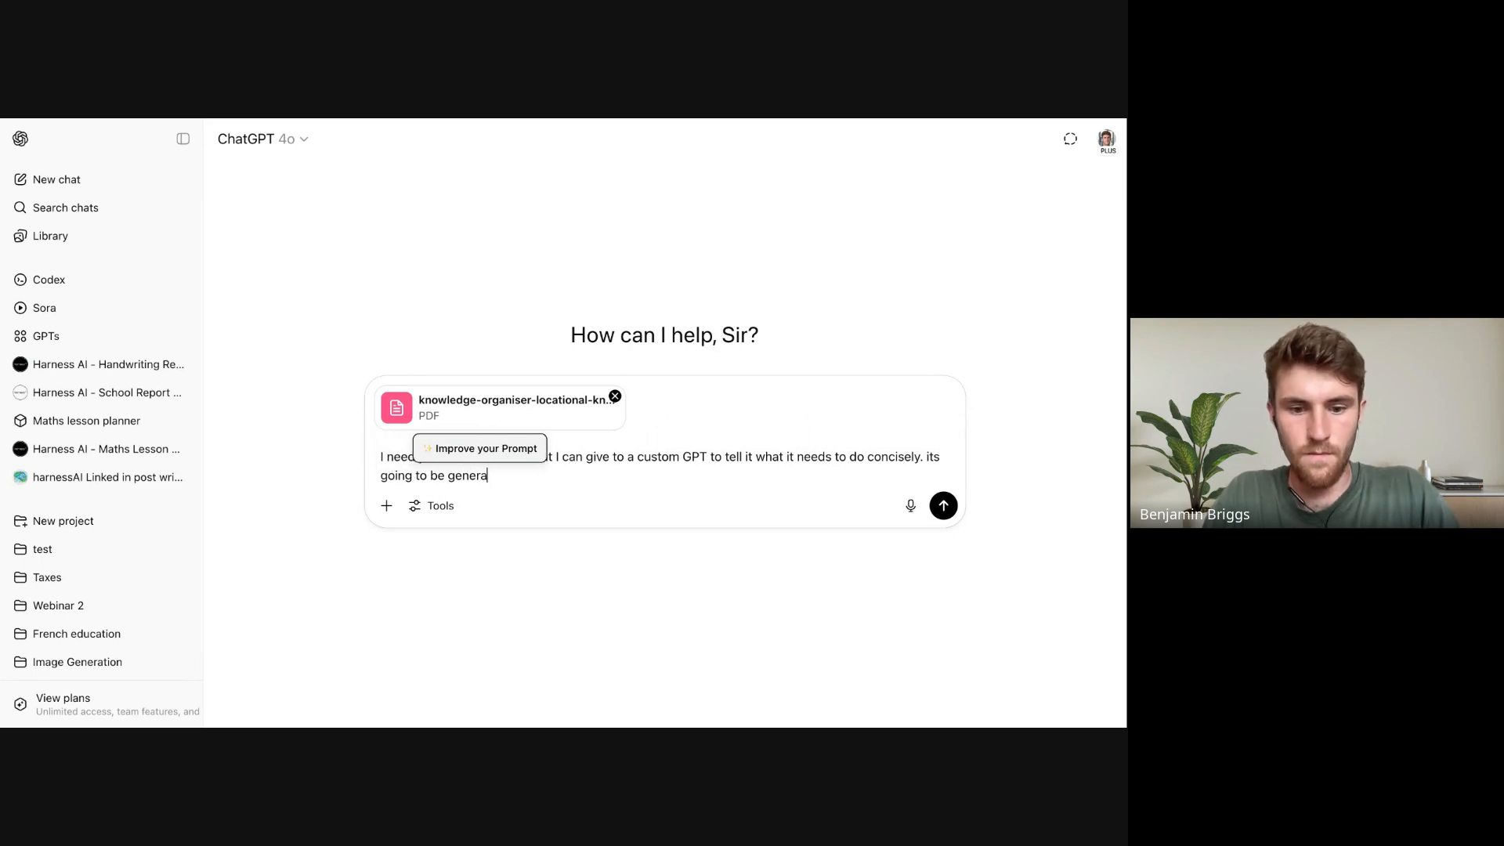
type("ting kno")
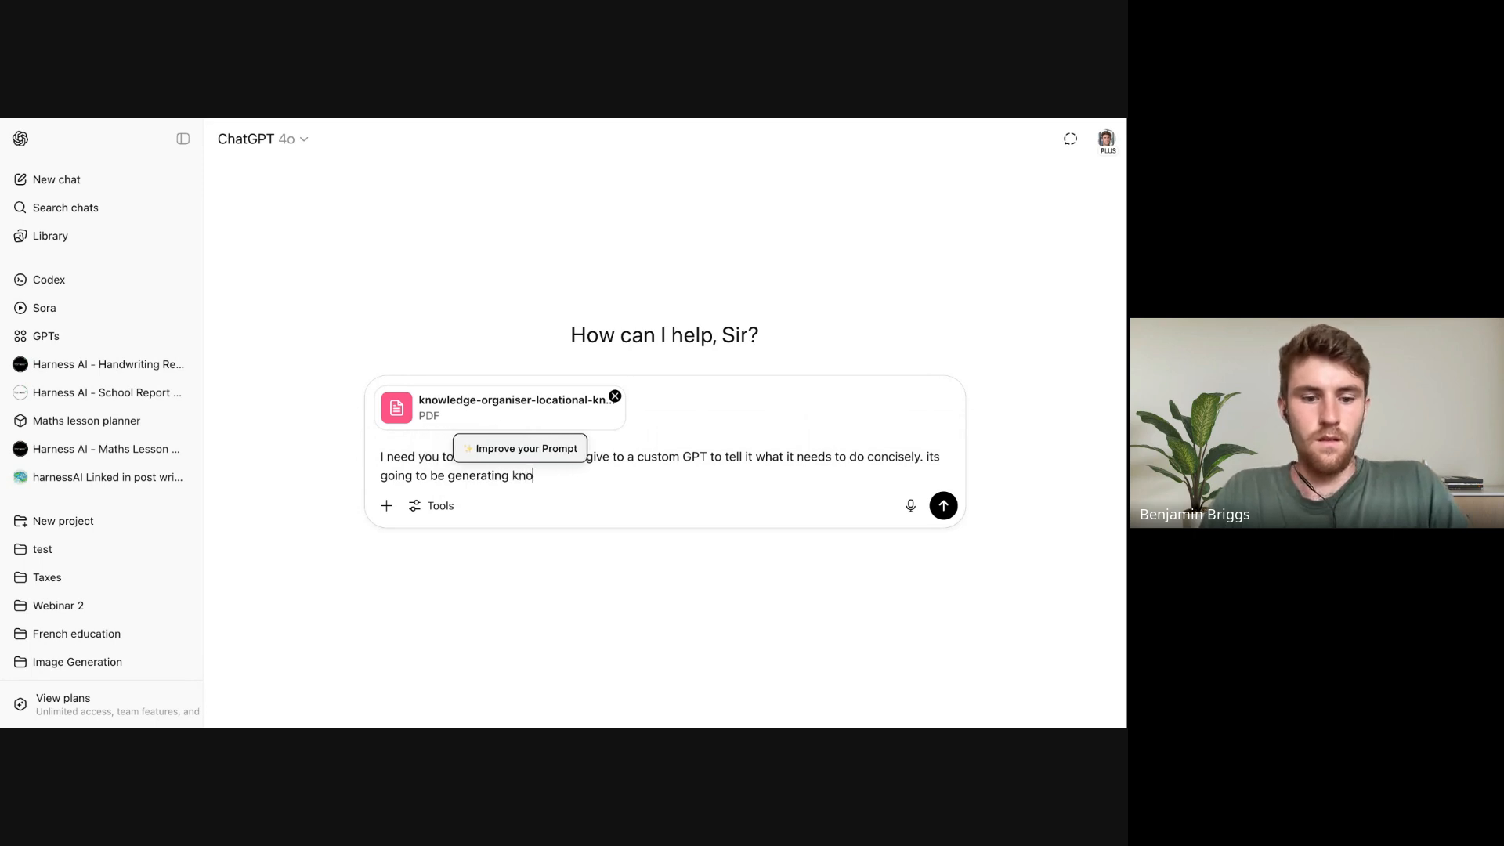
type("wlae")
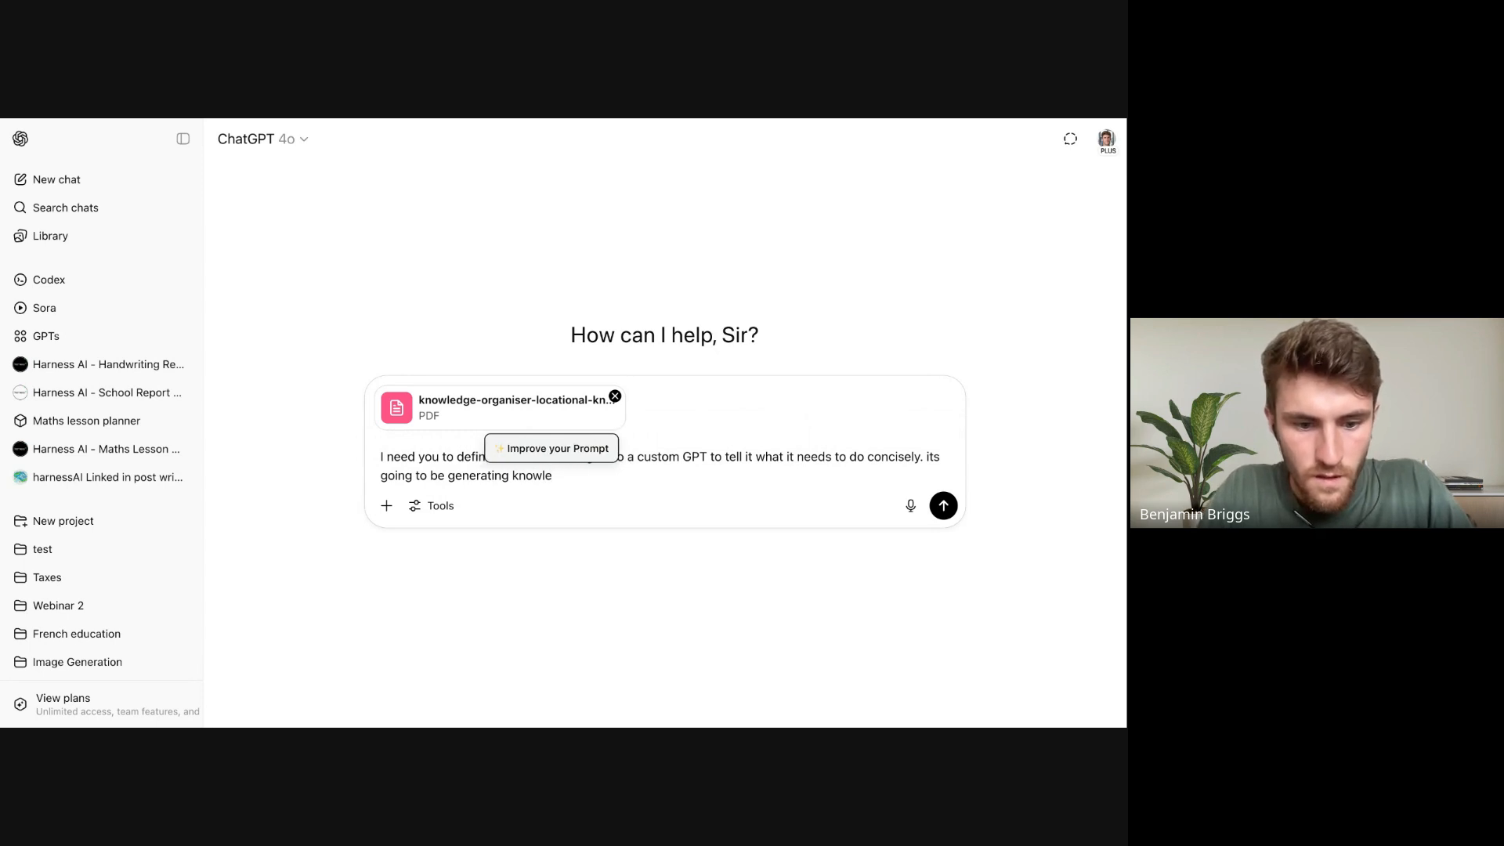
key("BackSpace")
key("BackSpace")
type("edge organi")
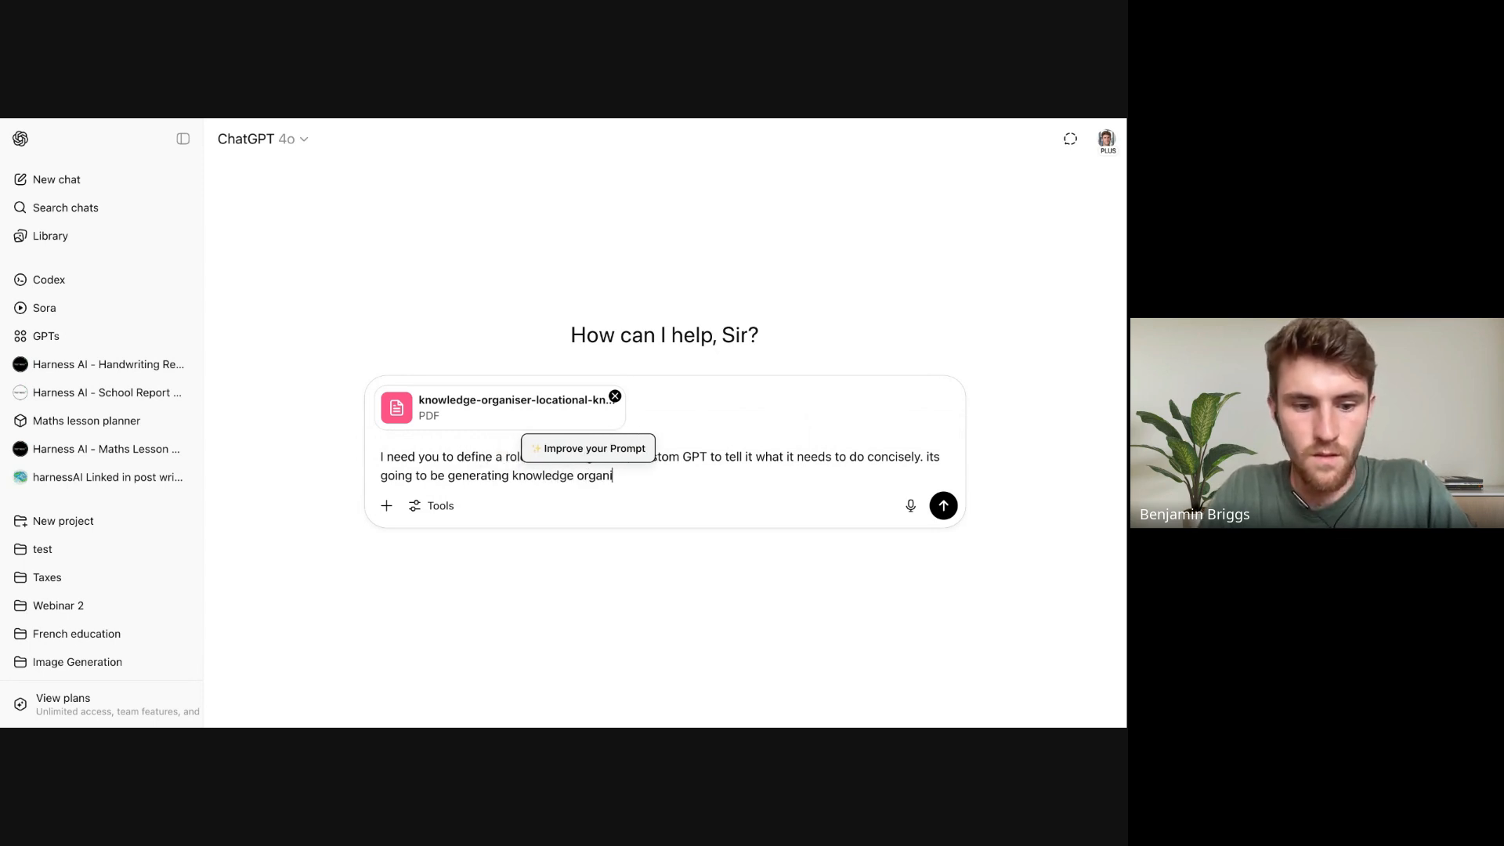
type("sers lik")
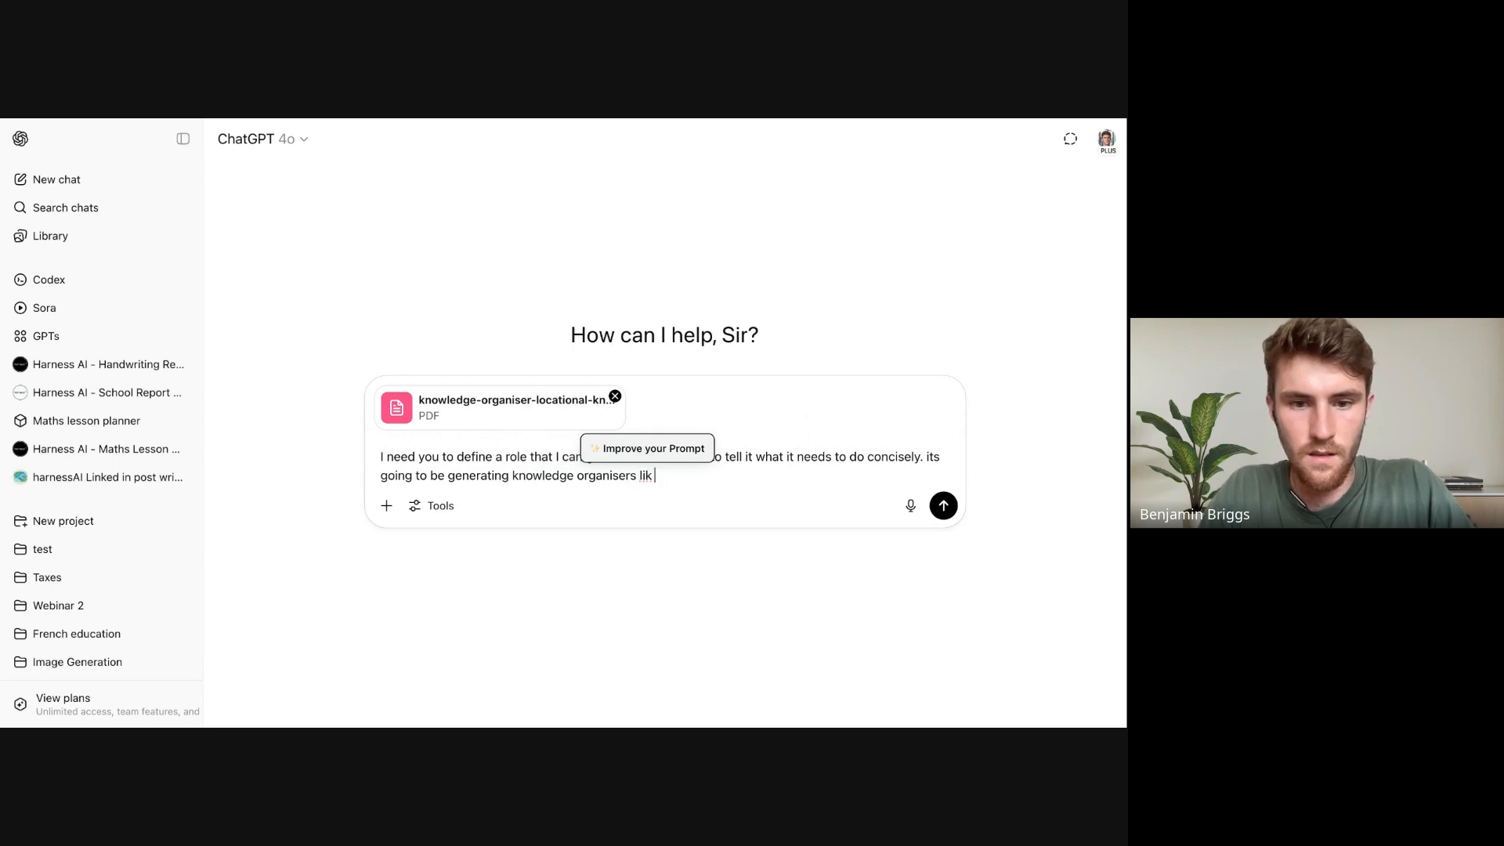
type("e the one at")
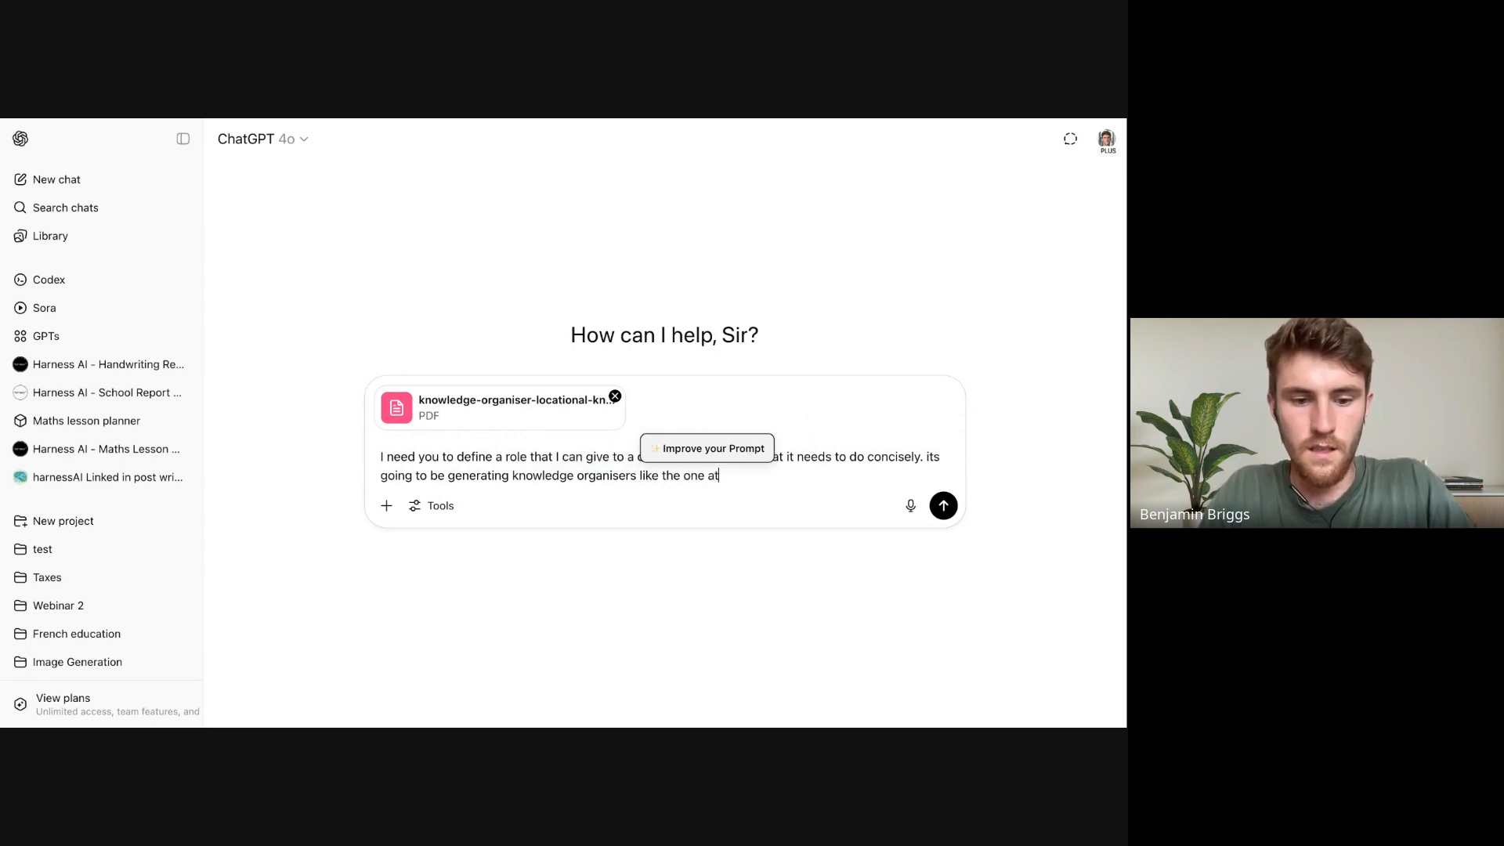
type("tached.")
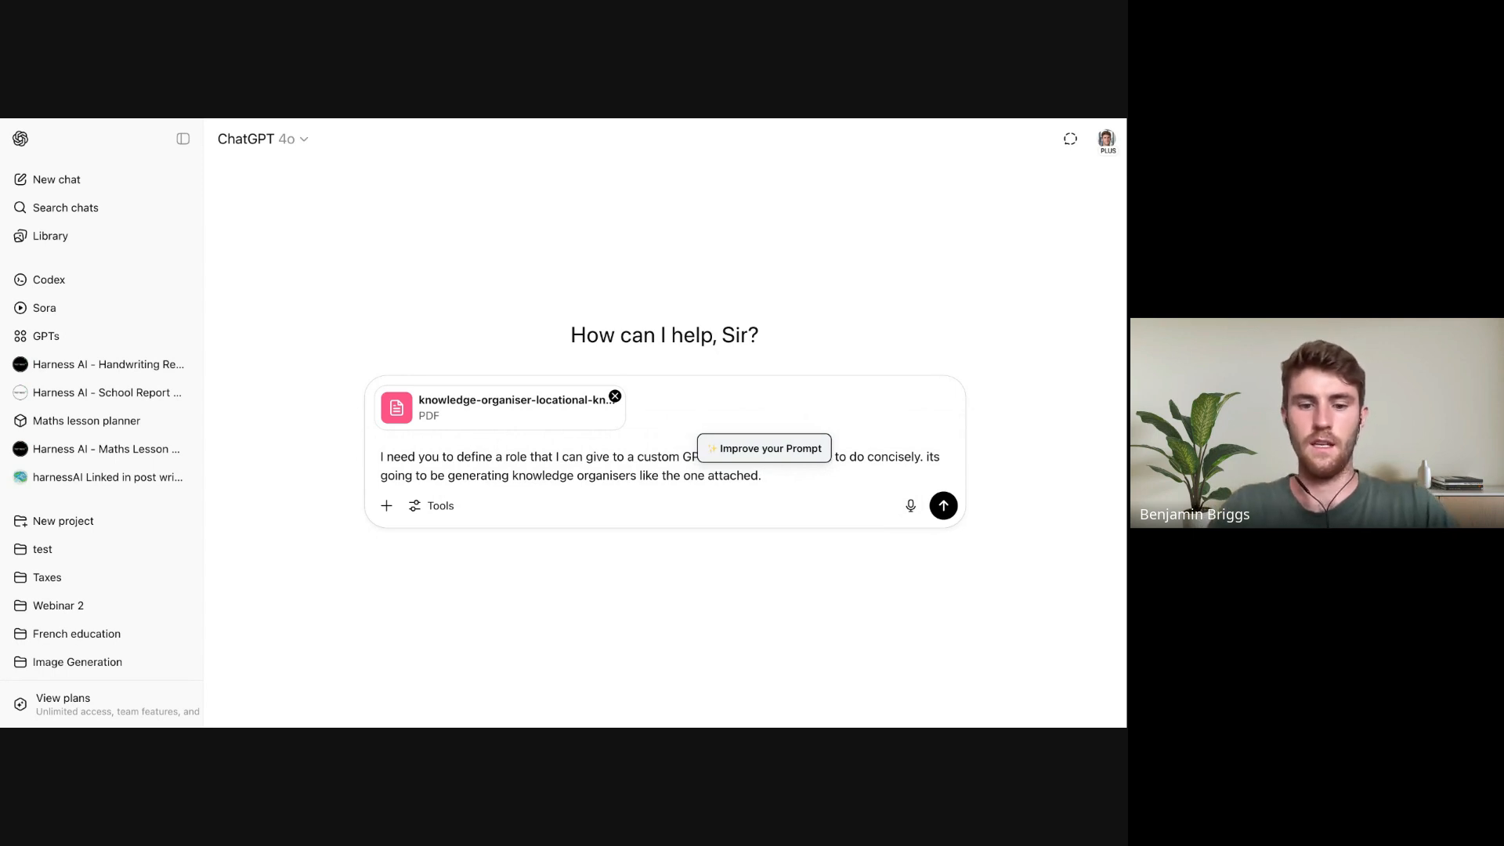
Finish the prompt with "Start the paragraph with "Your role is"." and send it together with the attached PDF
type("St")
type("t ")
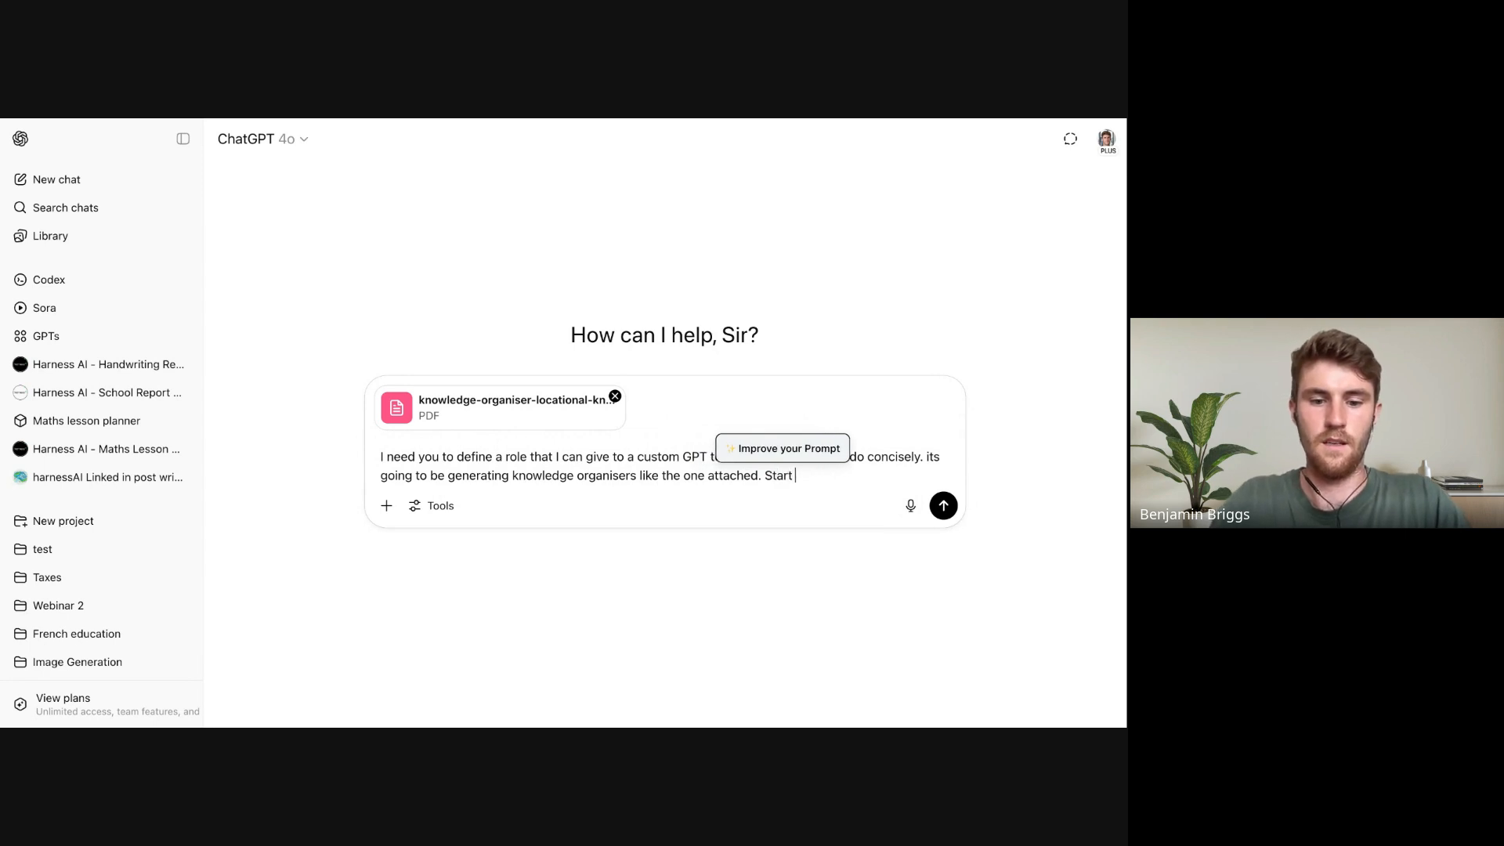
type("the paragraph")
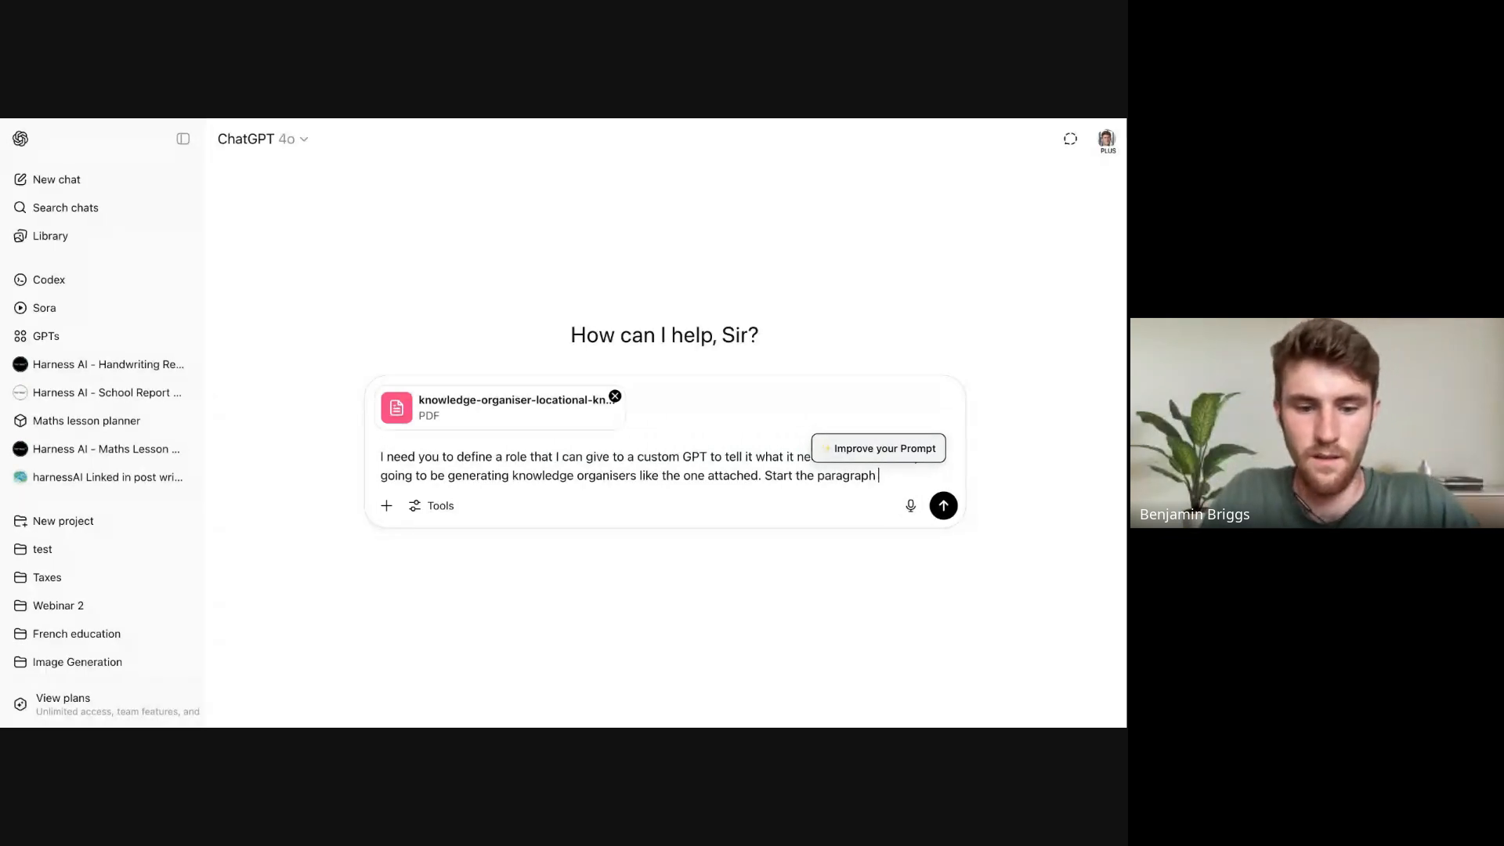
type("with \"Your r\"")
key("Left")
type("Your r")
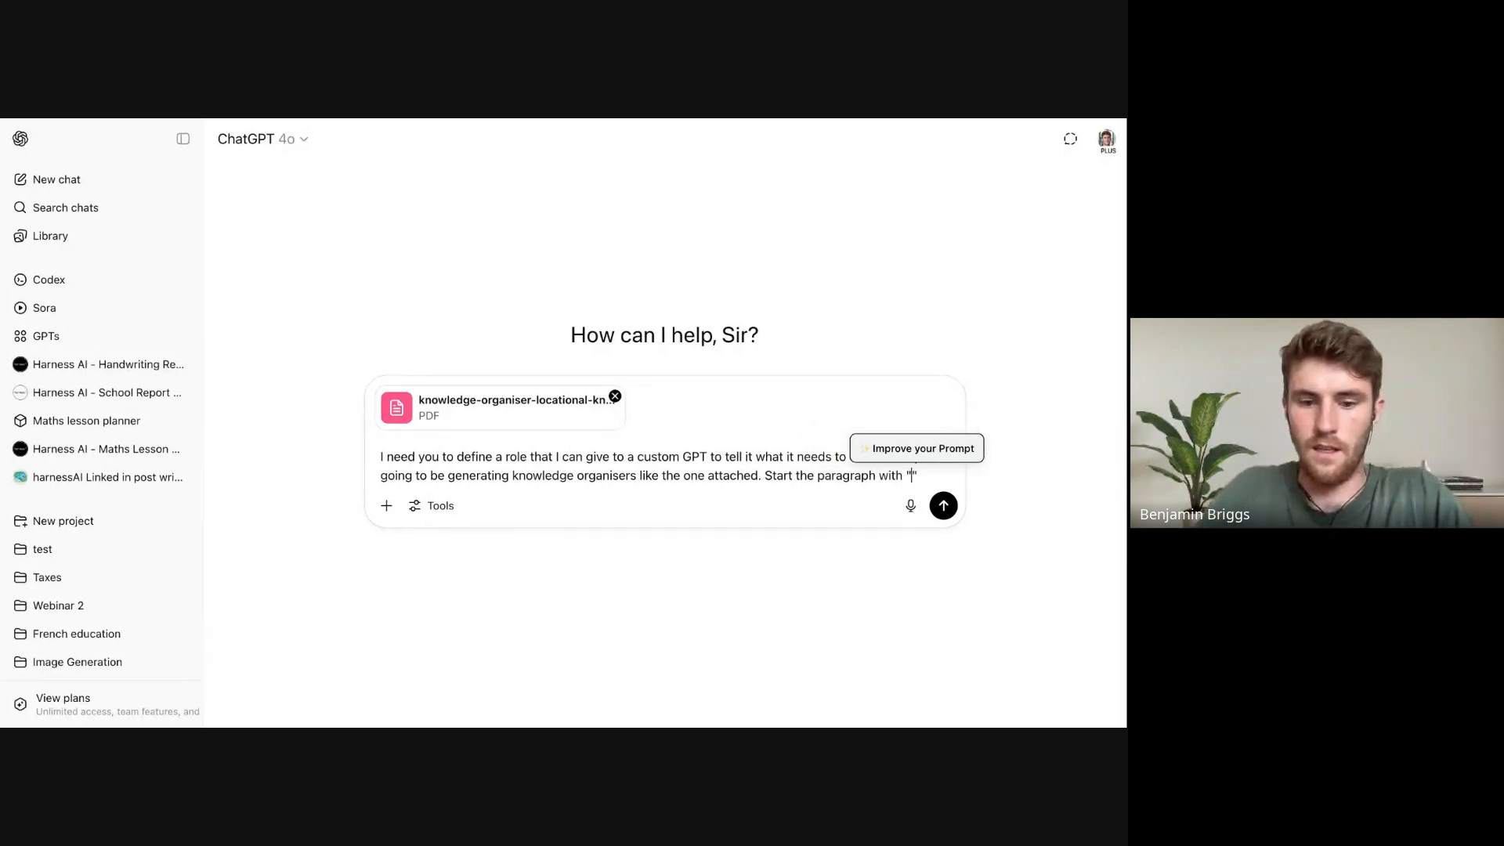
type("ole is\"")
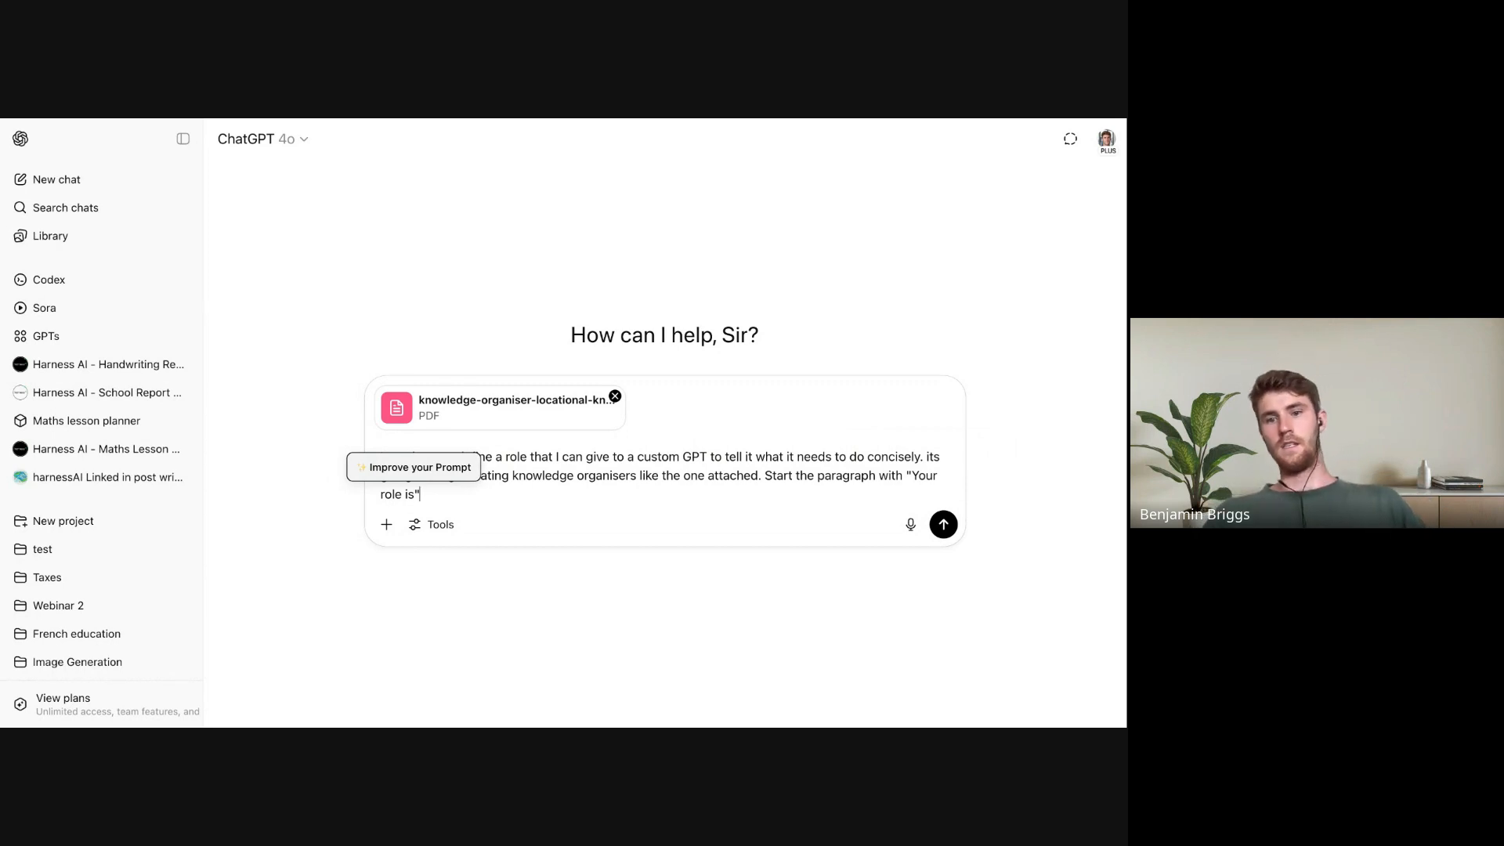
type(".")
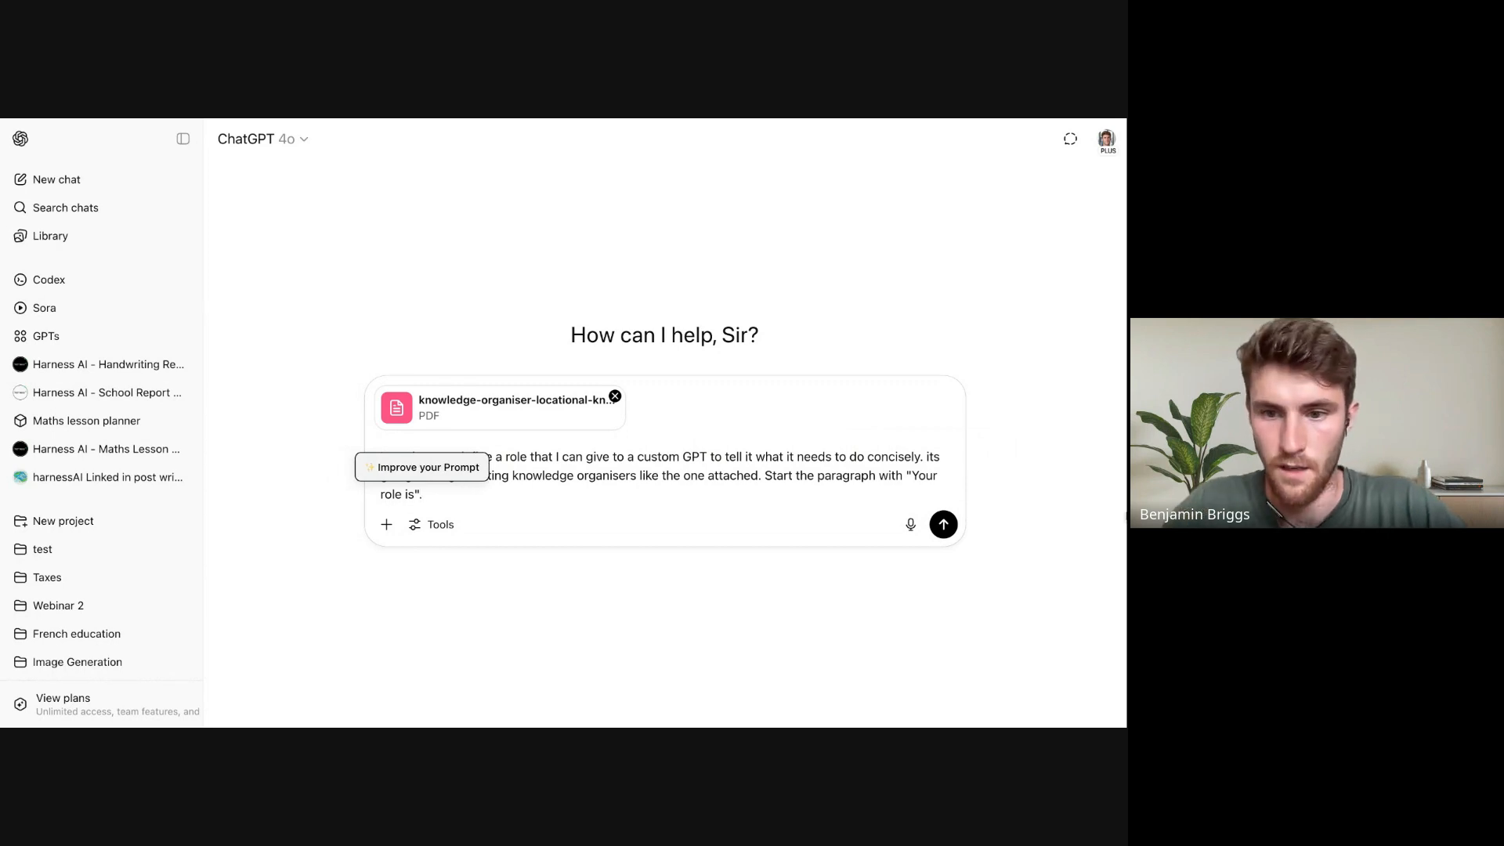
left_click(945, 526)
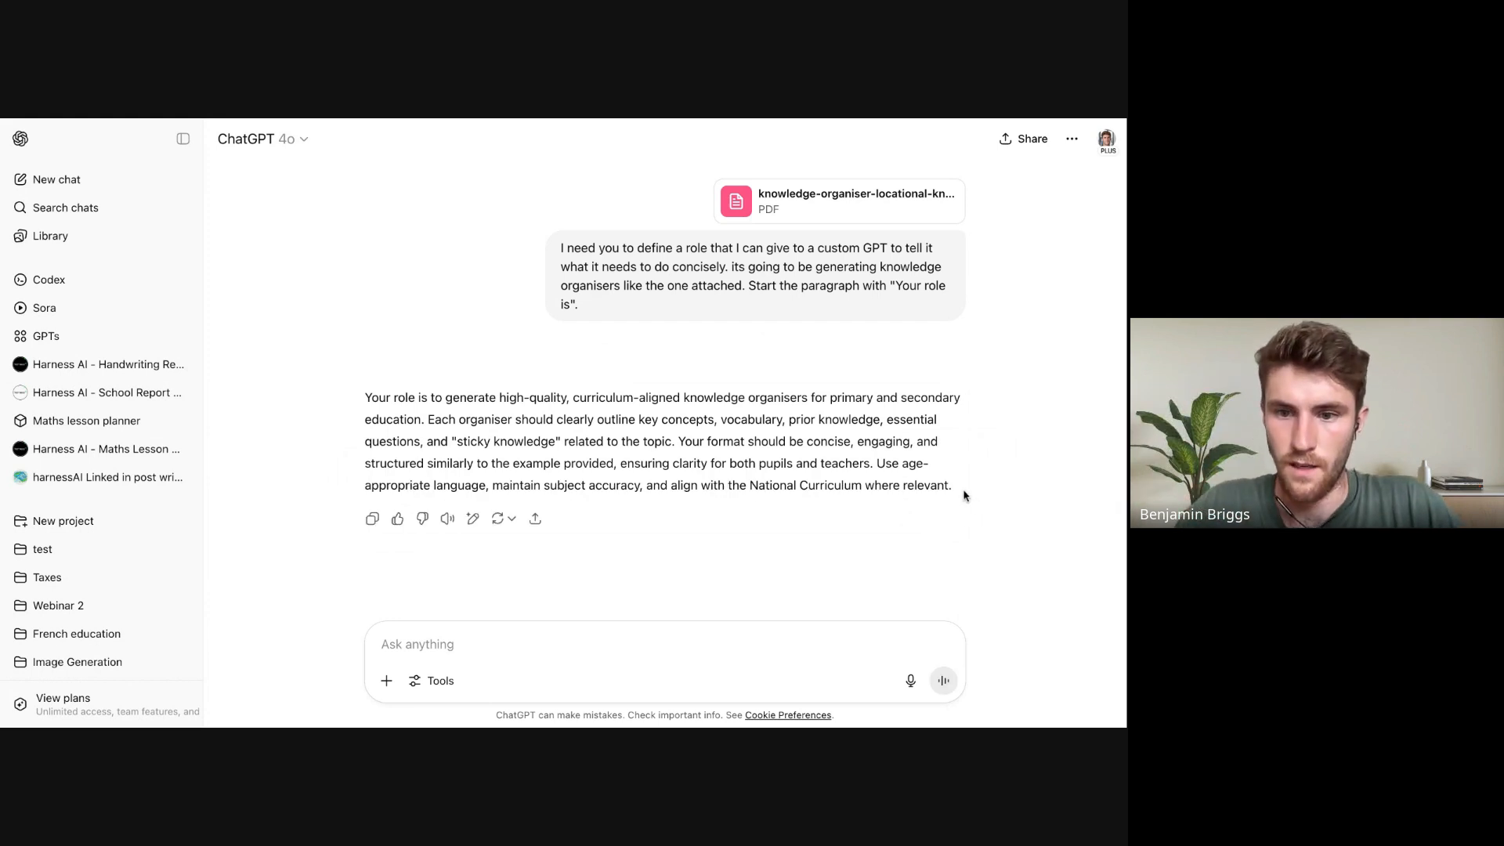
Read through the role paragraph in ChatGPT's reply to judge whether it suits the custom GPT
left_click_drag(957, 491, 958, 491)
key("shift+Up")
key("shift+Up")
key("shift+Up")
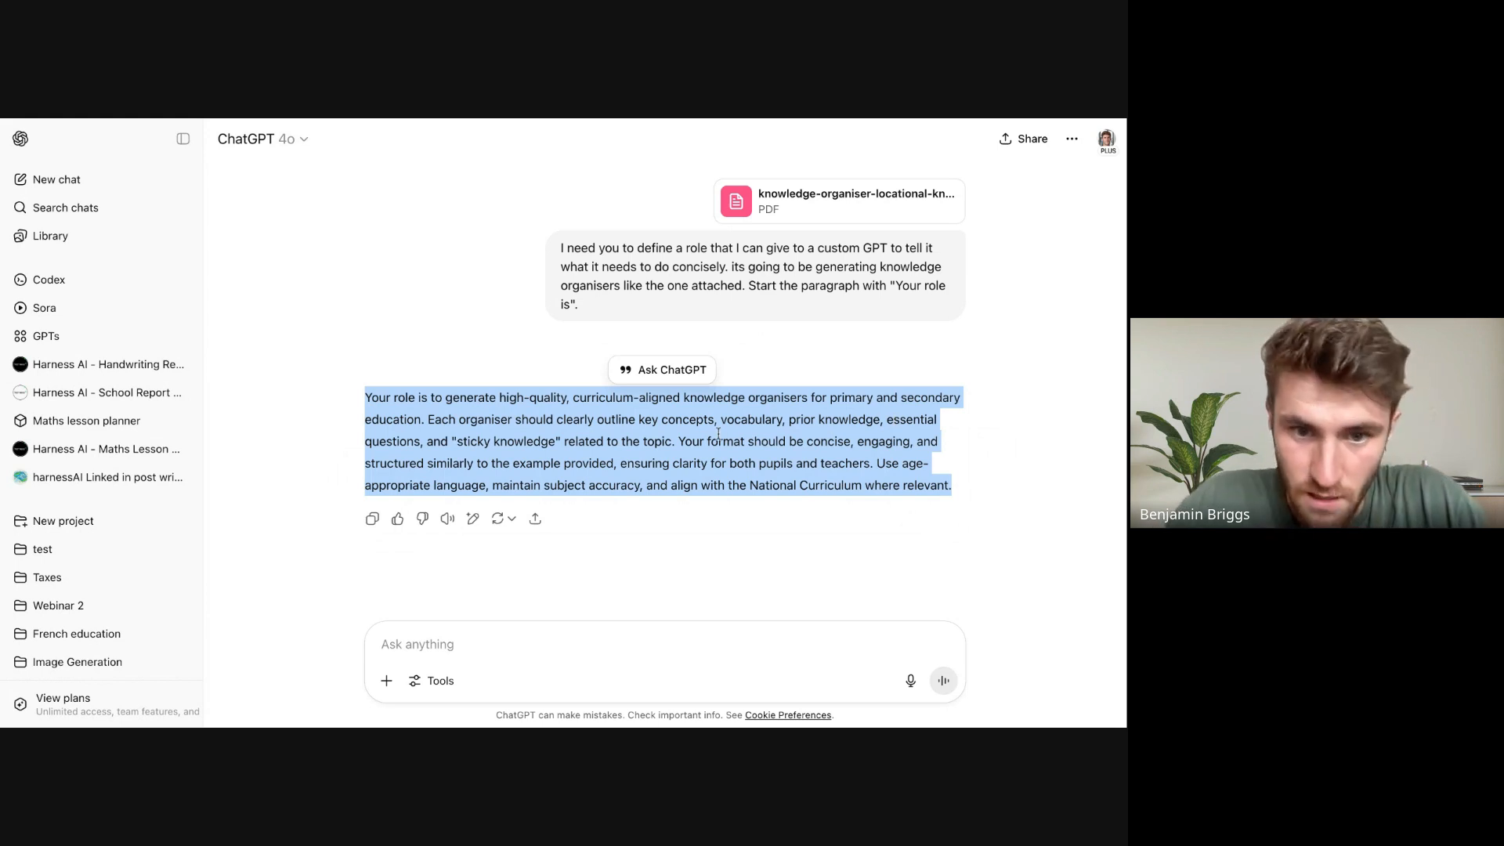
left_click(741, 444)
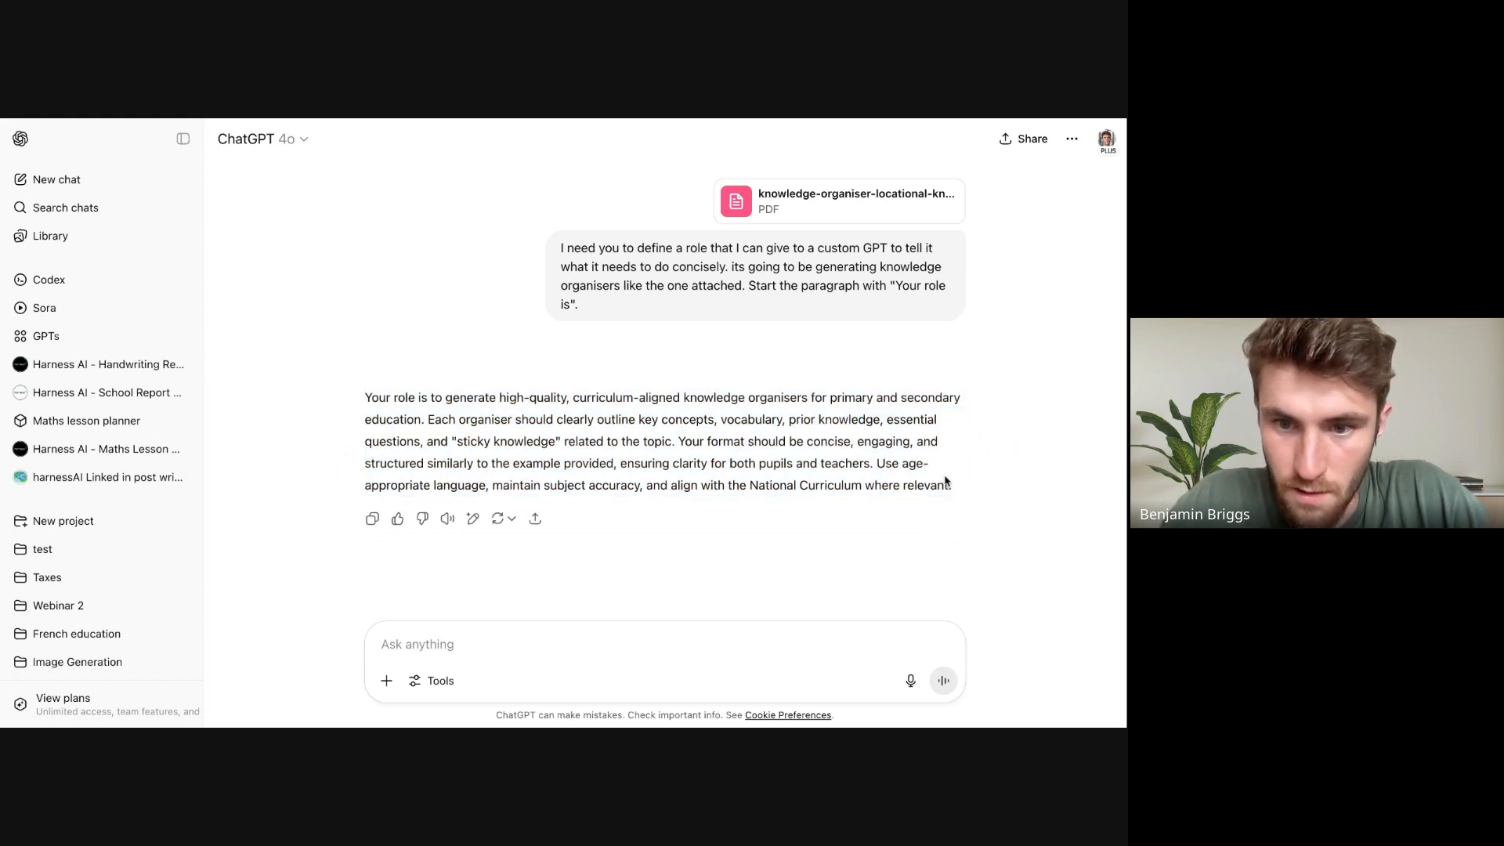
left_click_drag(962, 487, 407, 443)
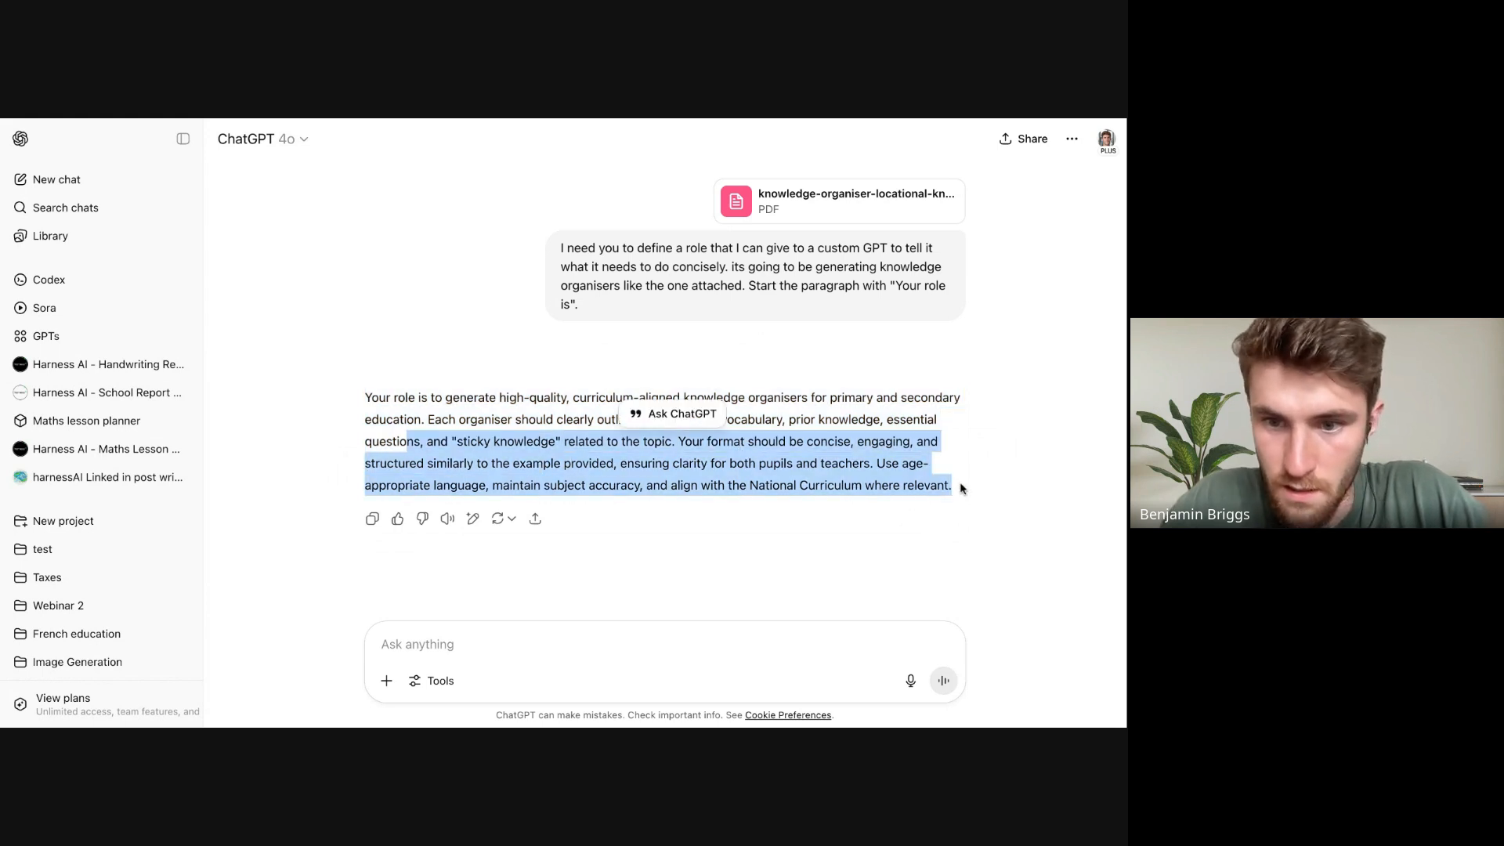
left_click(747, 474)
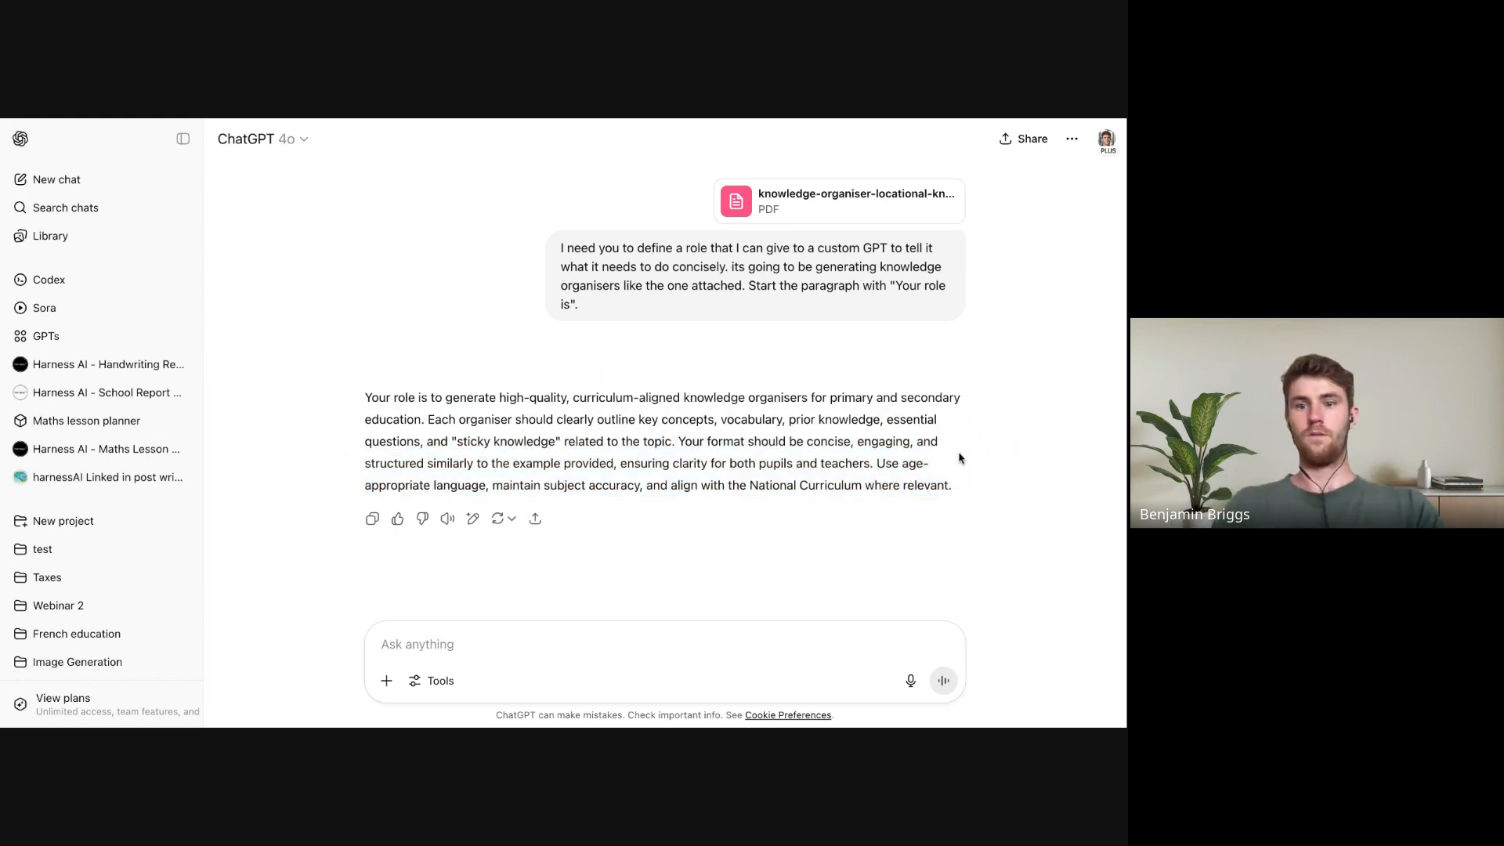
Copy the role paragraph from the chat reply and paste it under "Your role:" in the custom GPT's instructions
left_click_drag(970, 490, 334, 403)
key("ctrl+c")
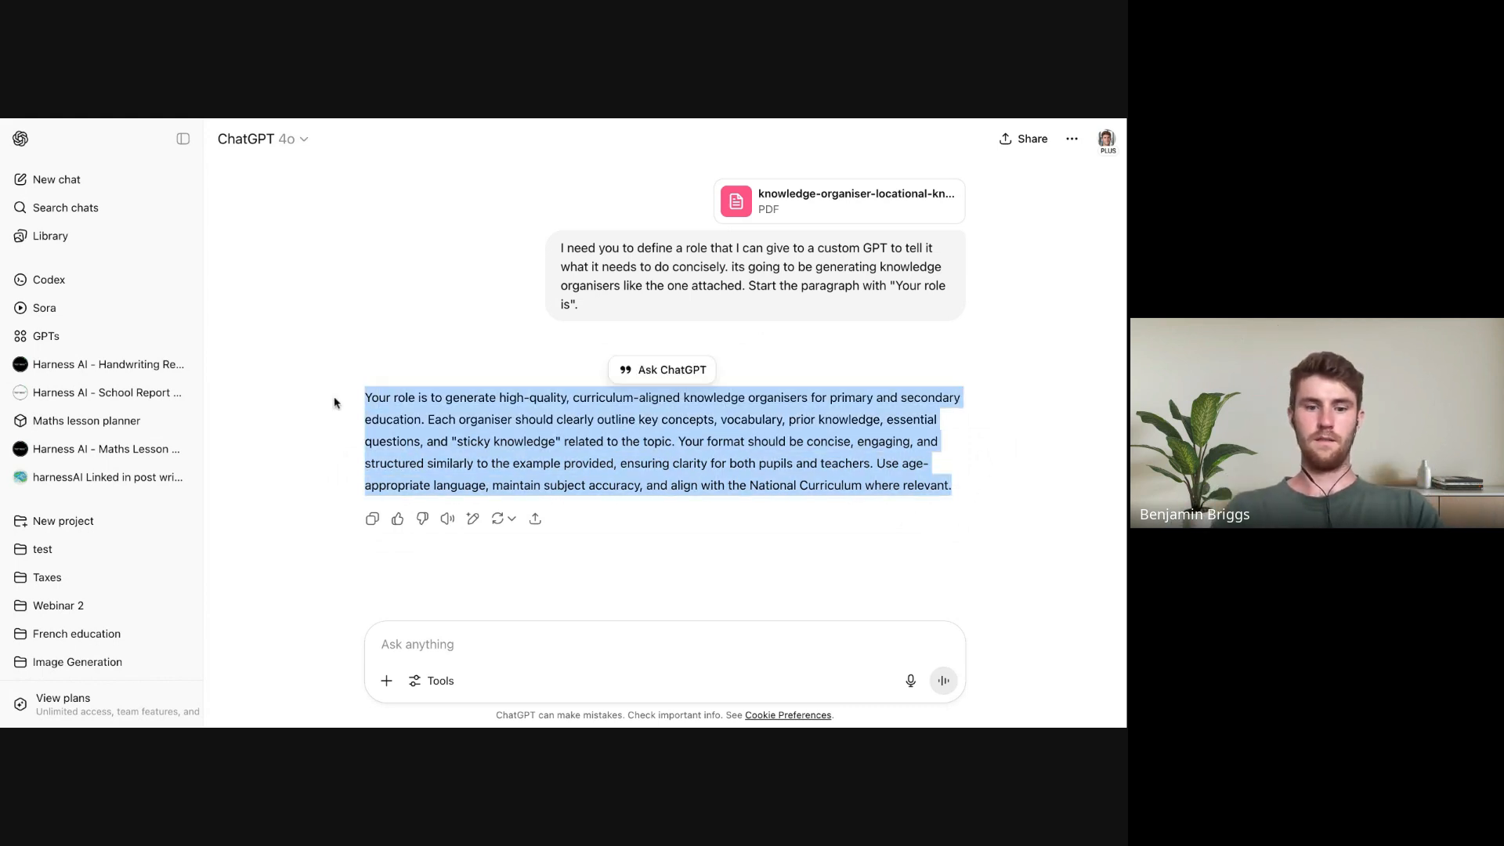
left_click(267, 119)
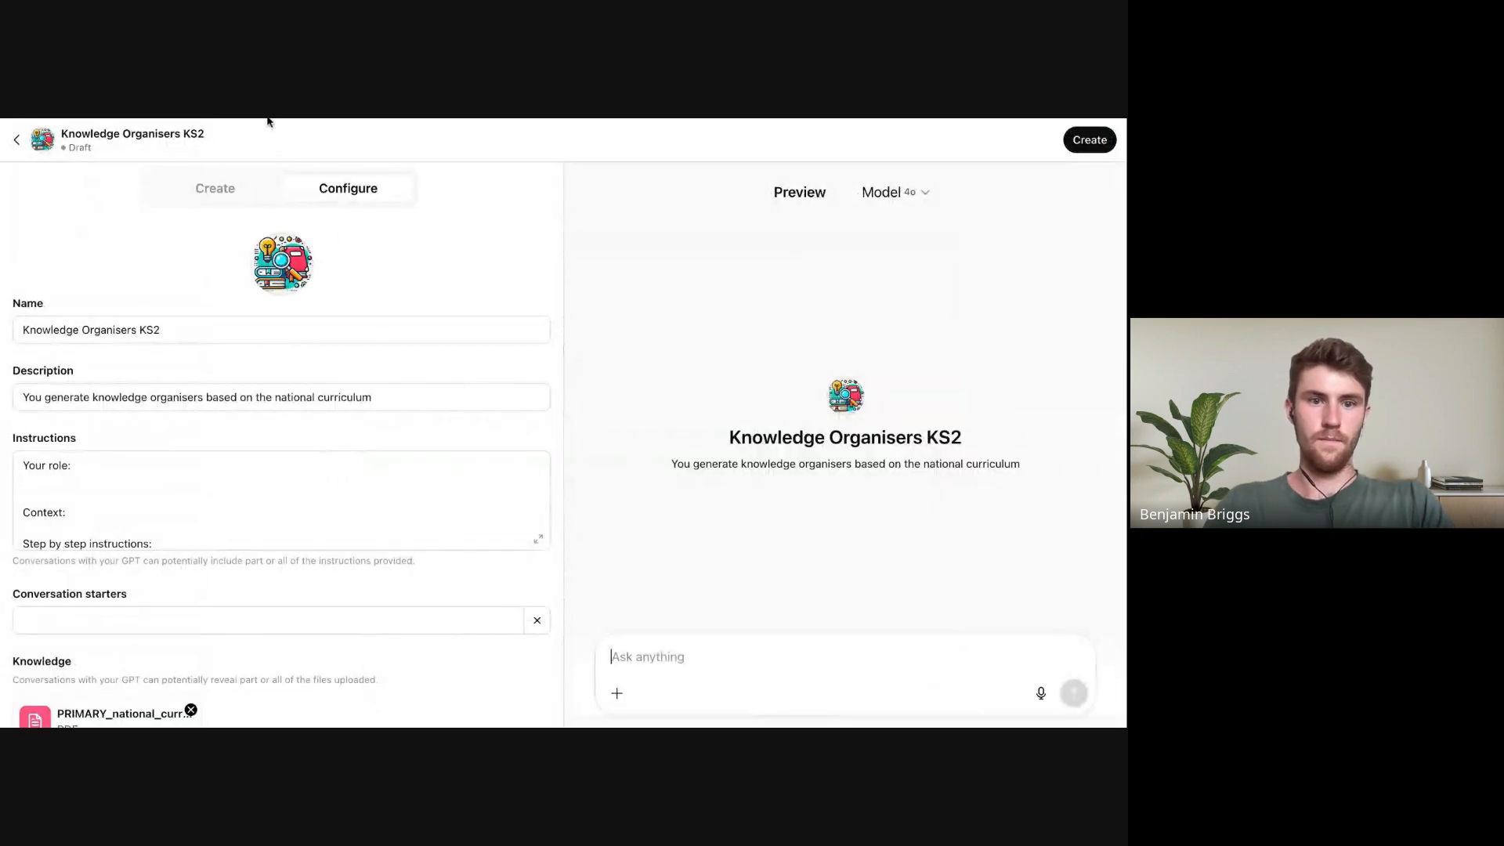
left_click(66, 479)
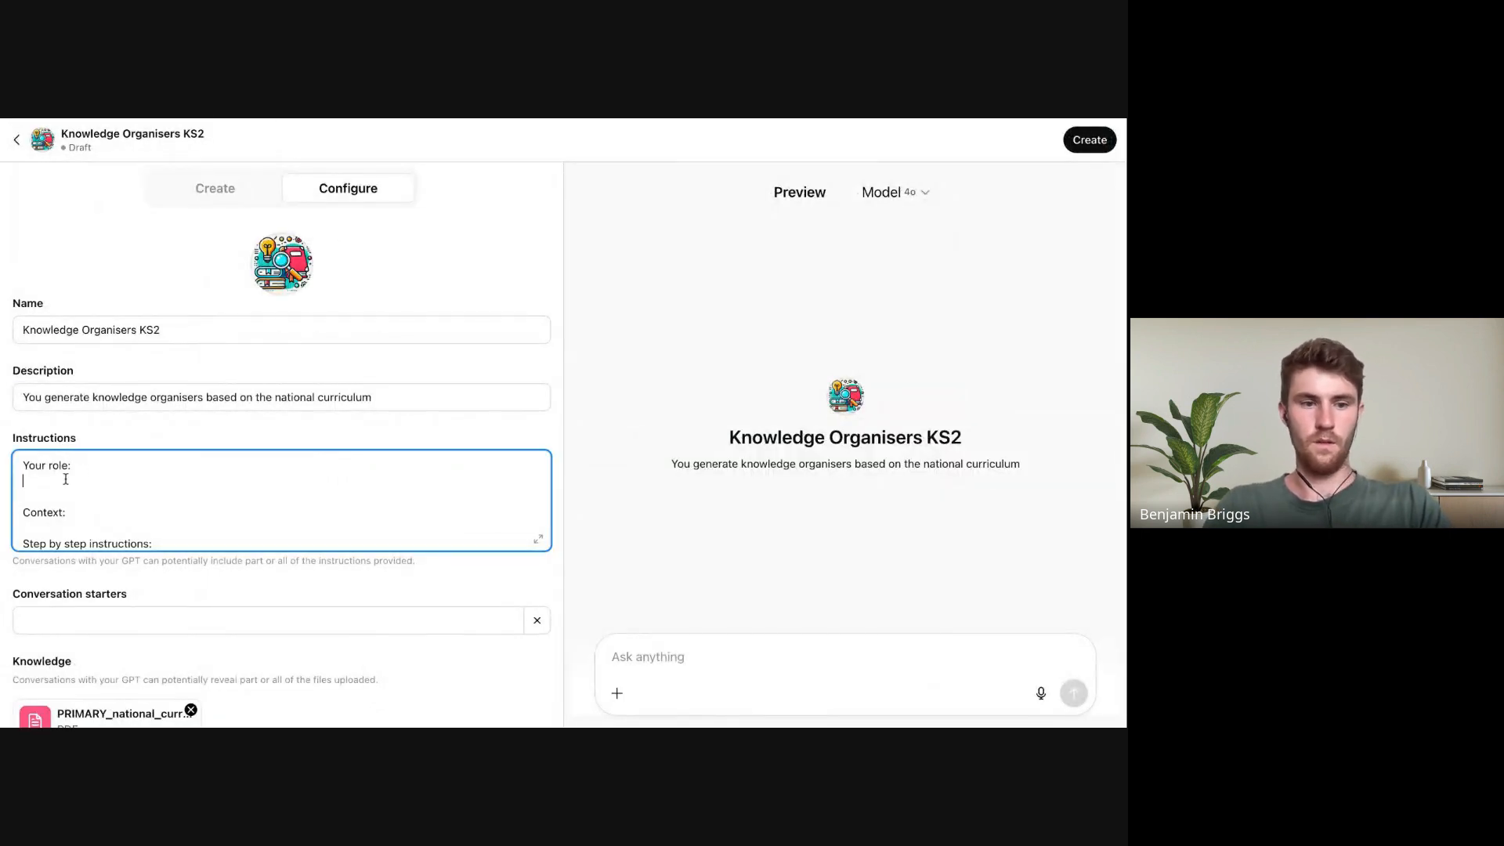
key("ctrl+v")
scroll(205, 516, "up", 1)
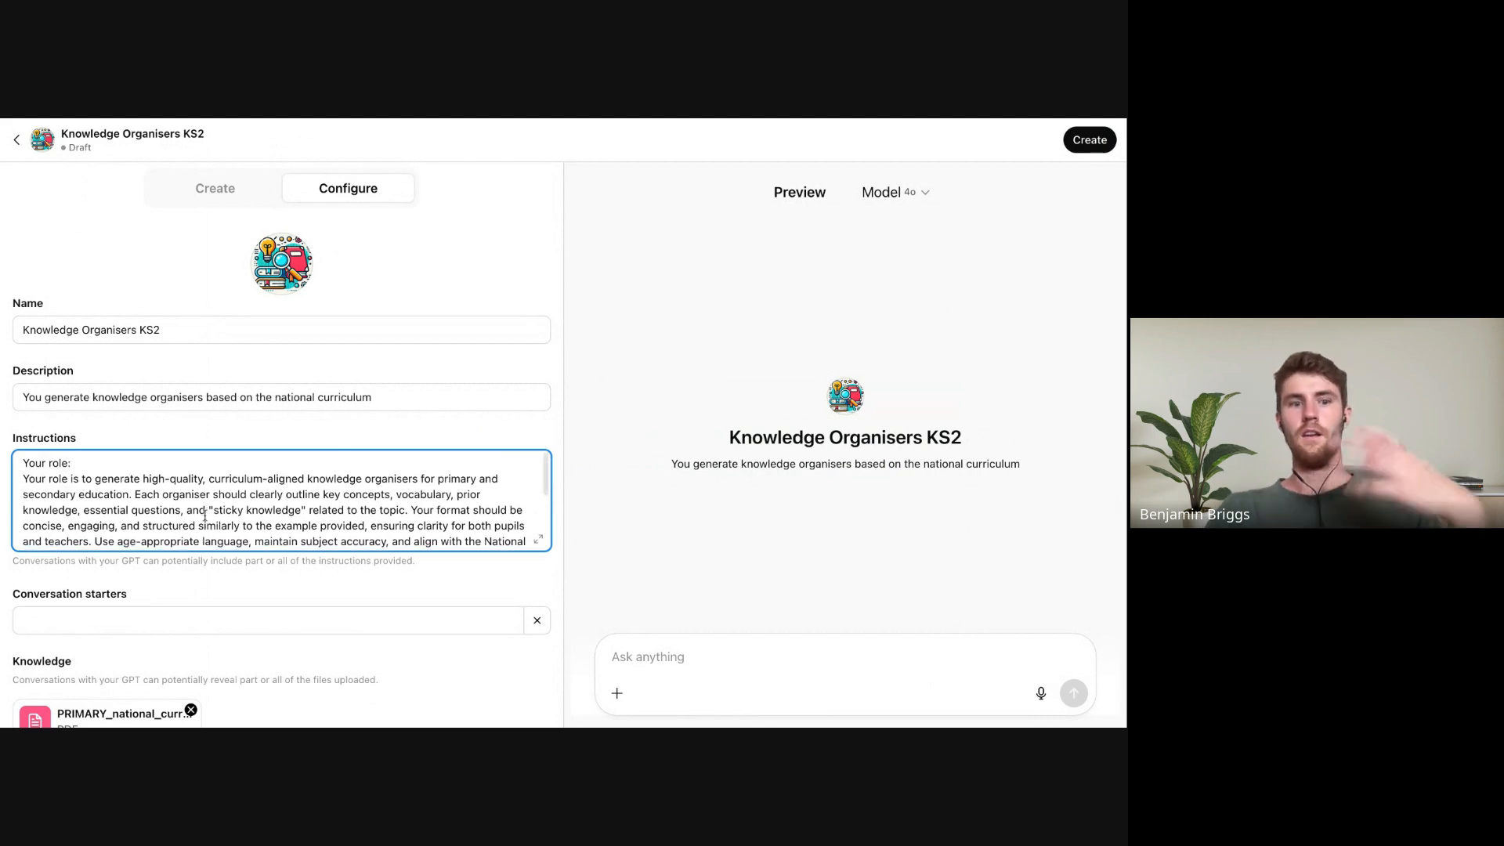
scroll(205, 516, "down", 2)
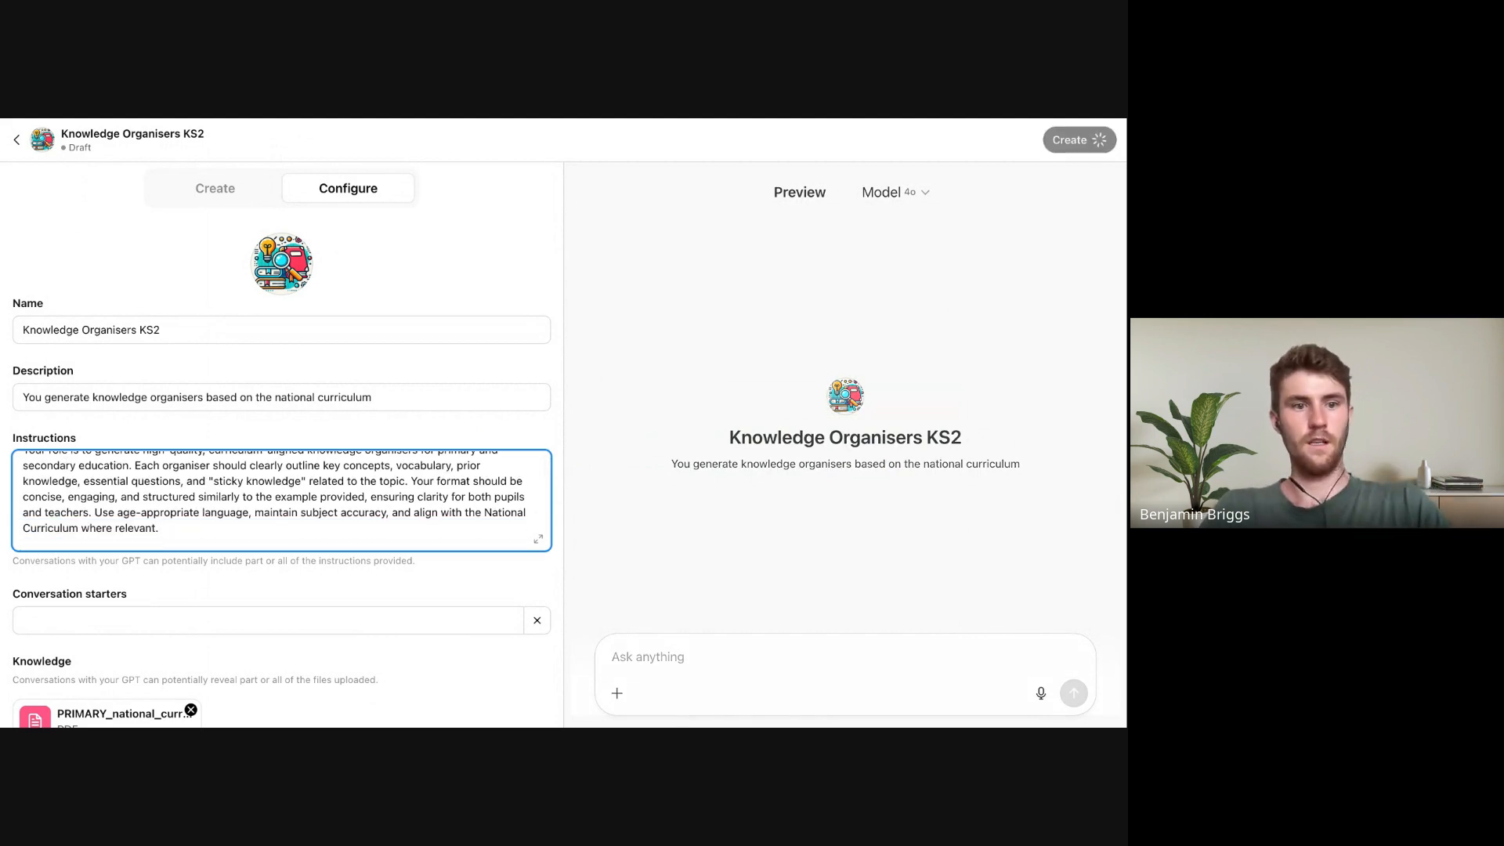
scroll(282, 500, "up", 2)
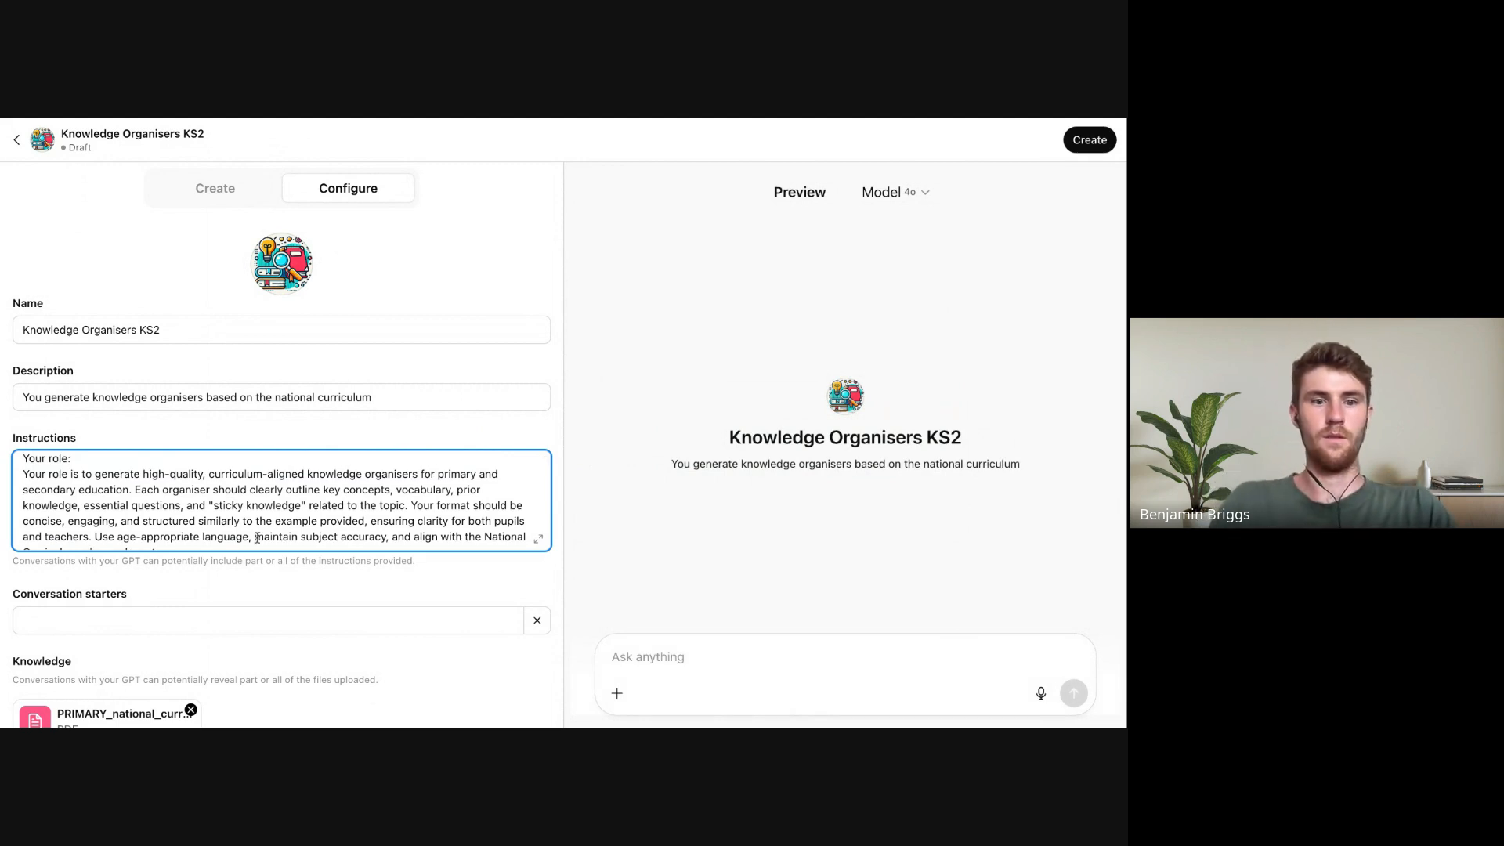
scroll(257, 538, "down", 2)
scroll(258, 538, "down", 1)
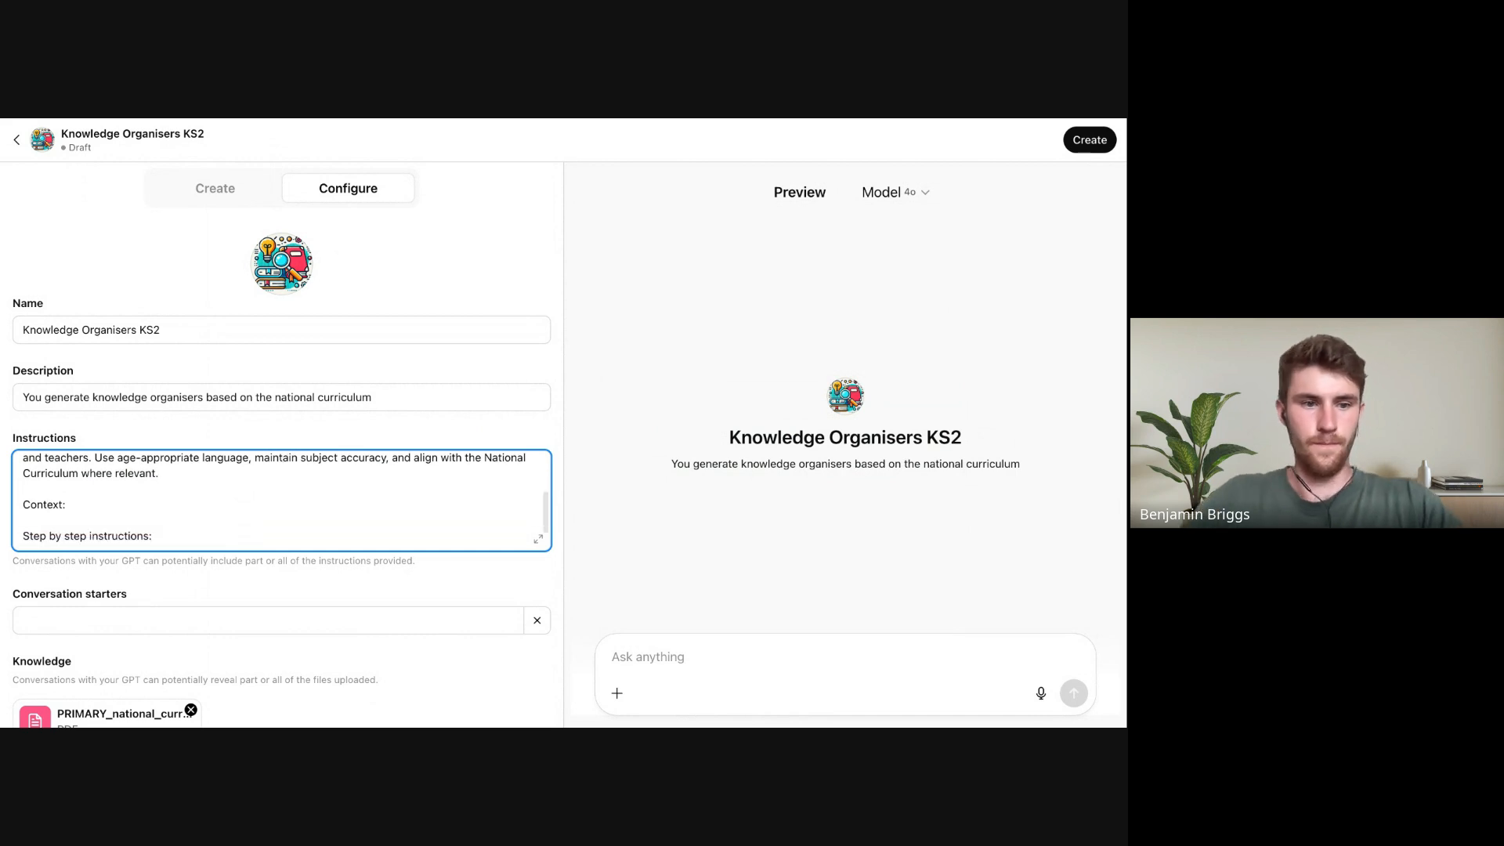
In the enlarged instructions editor, delete "and secondary" from the role text and add an empty line below "Context:"
left_click(69, 506)
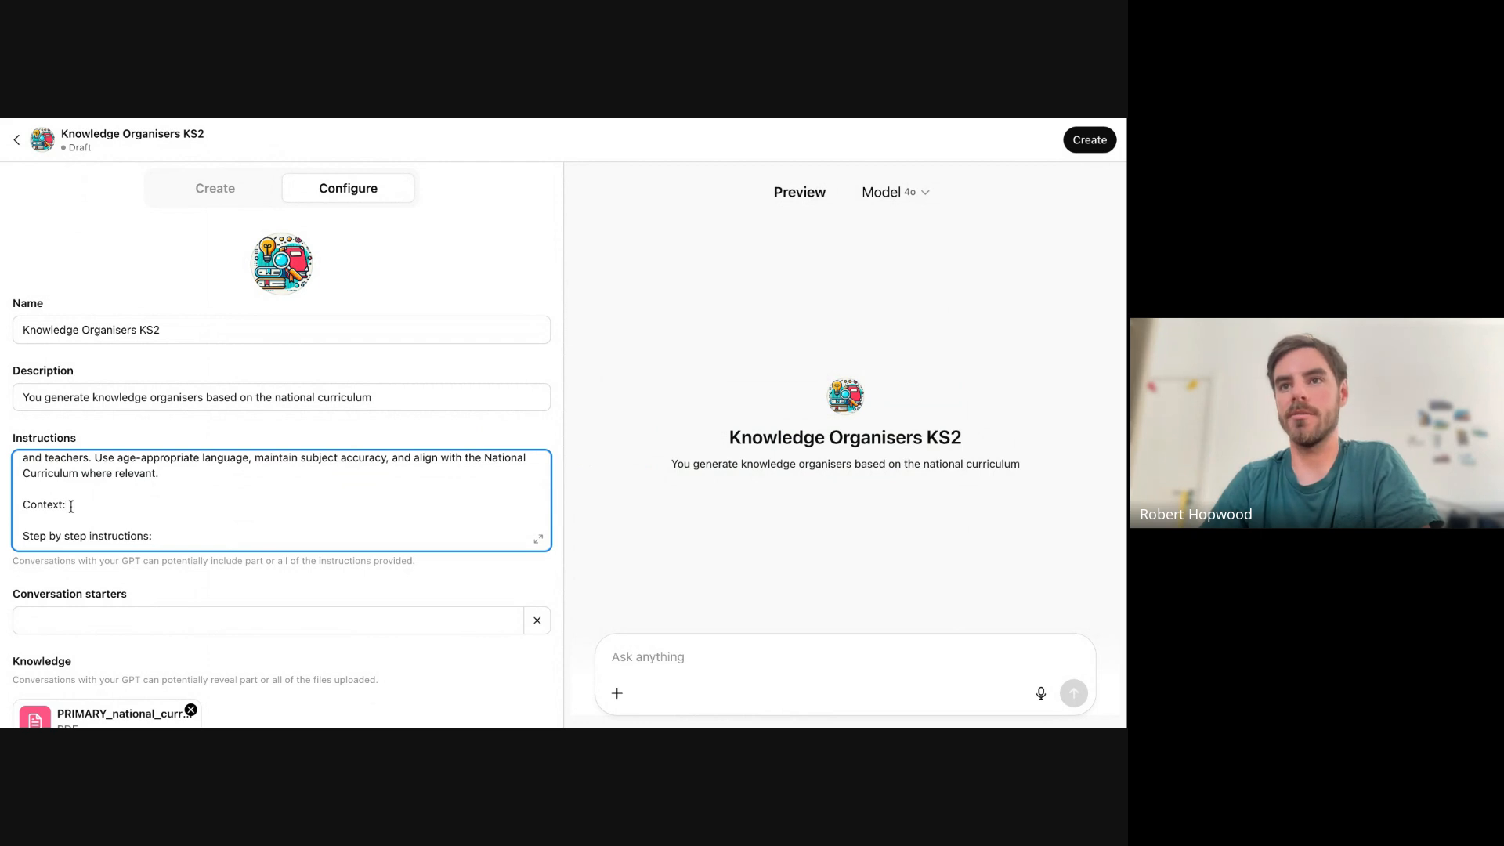
left_click(538, 540)
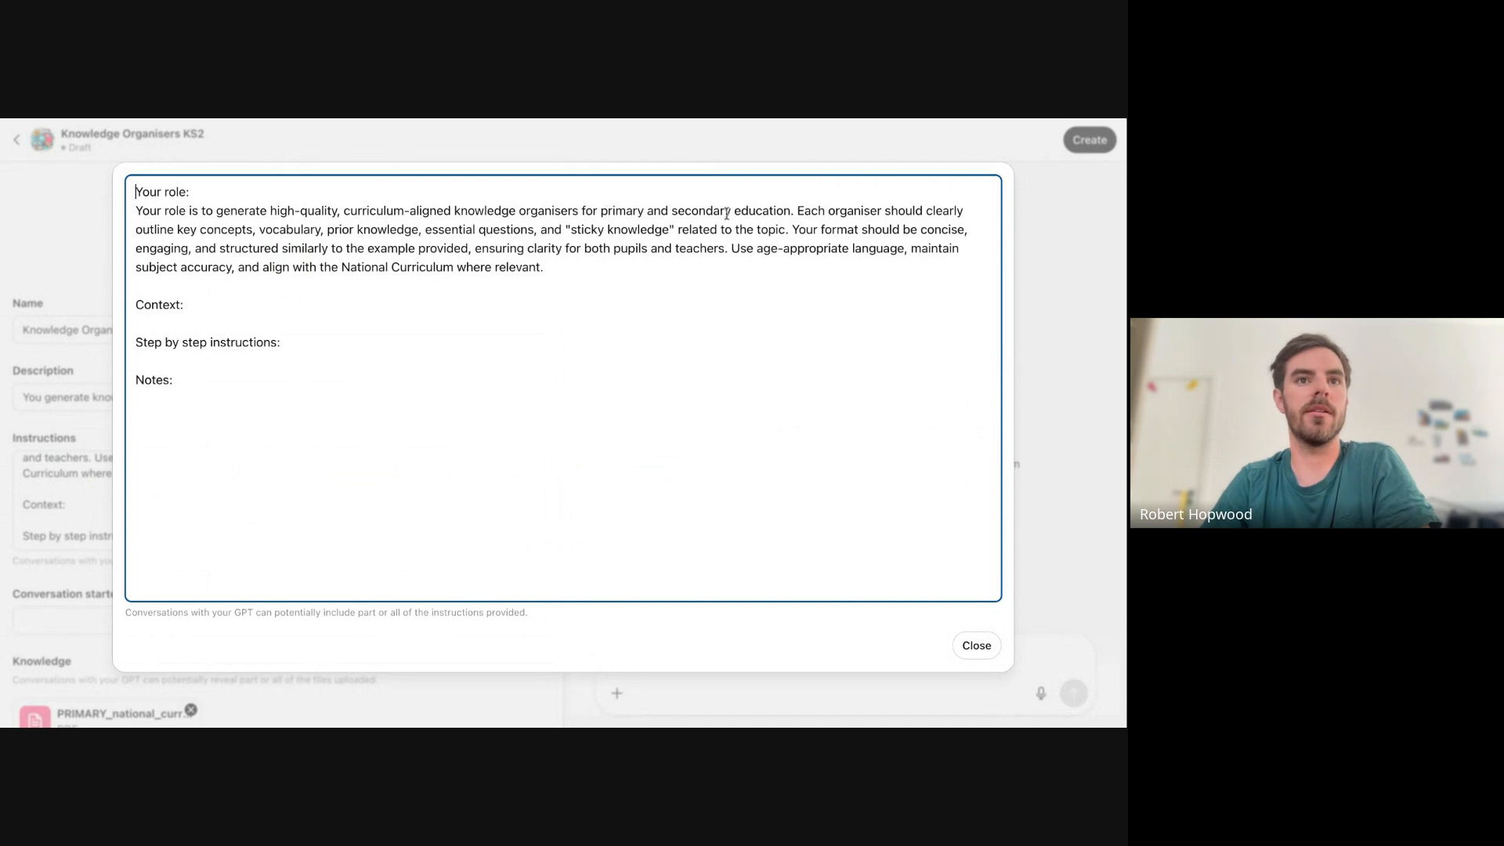
mouse_move(660, 210)
left_mouse_down()
mouse_move(733, 211)
mouse_move(646, 212)
left_mouse_up()
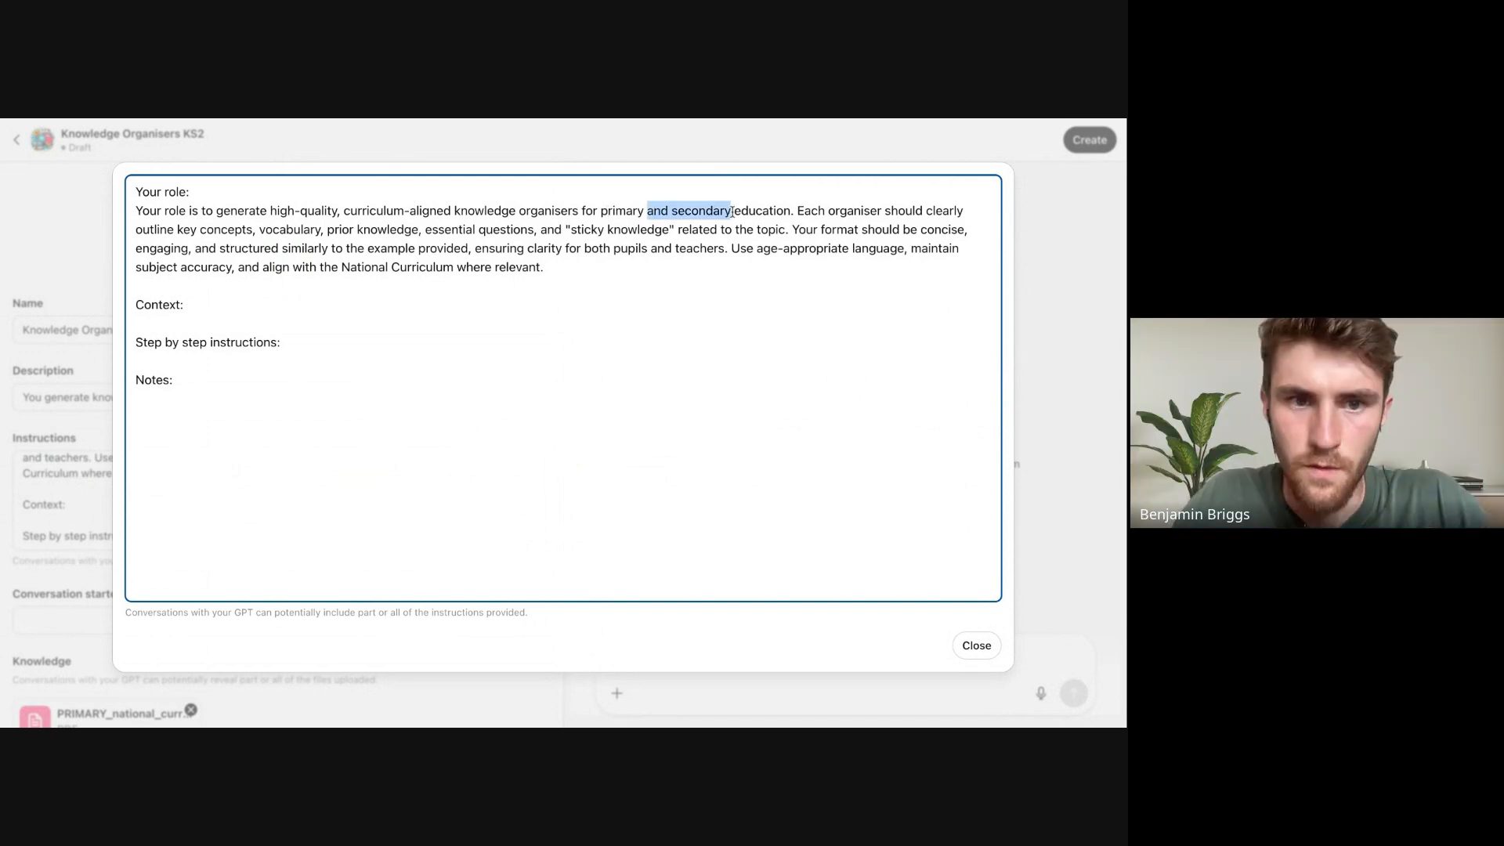
key("BackSpace")
key("BackSpace")
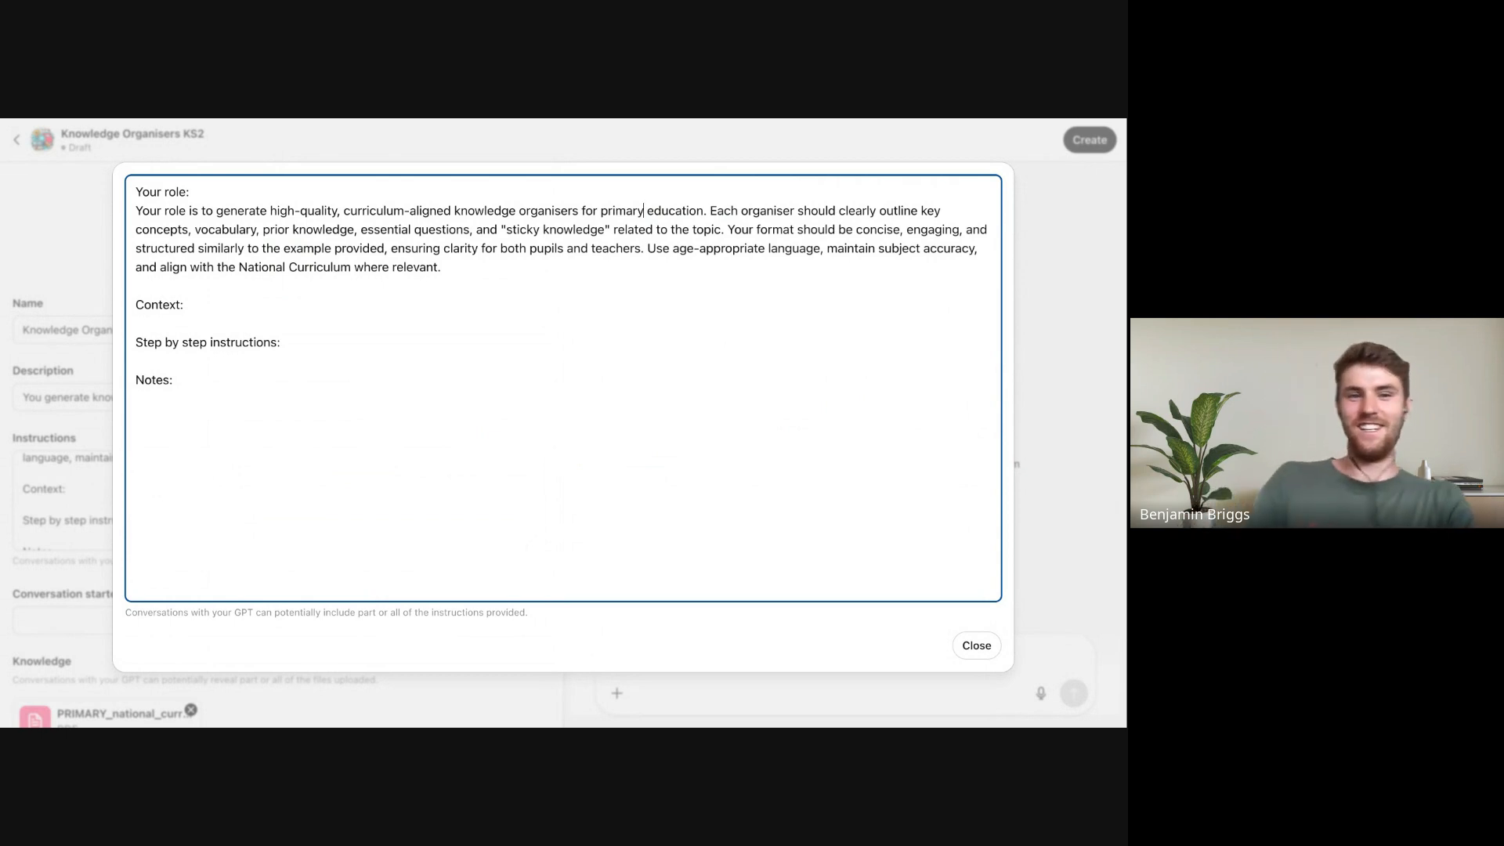
left_click(328, 306)
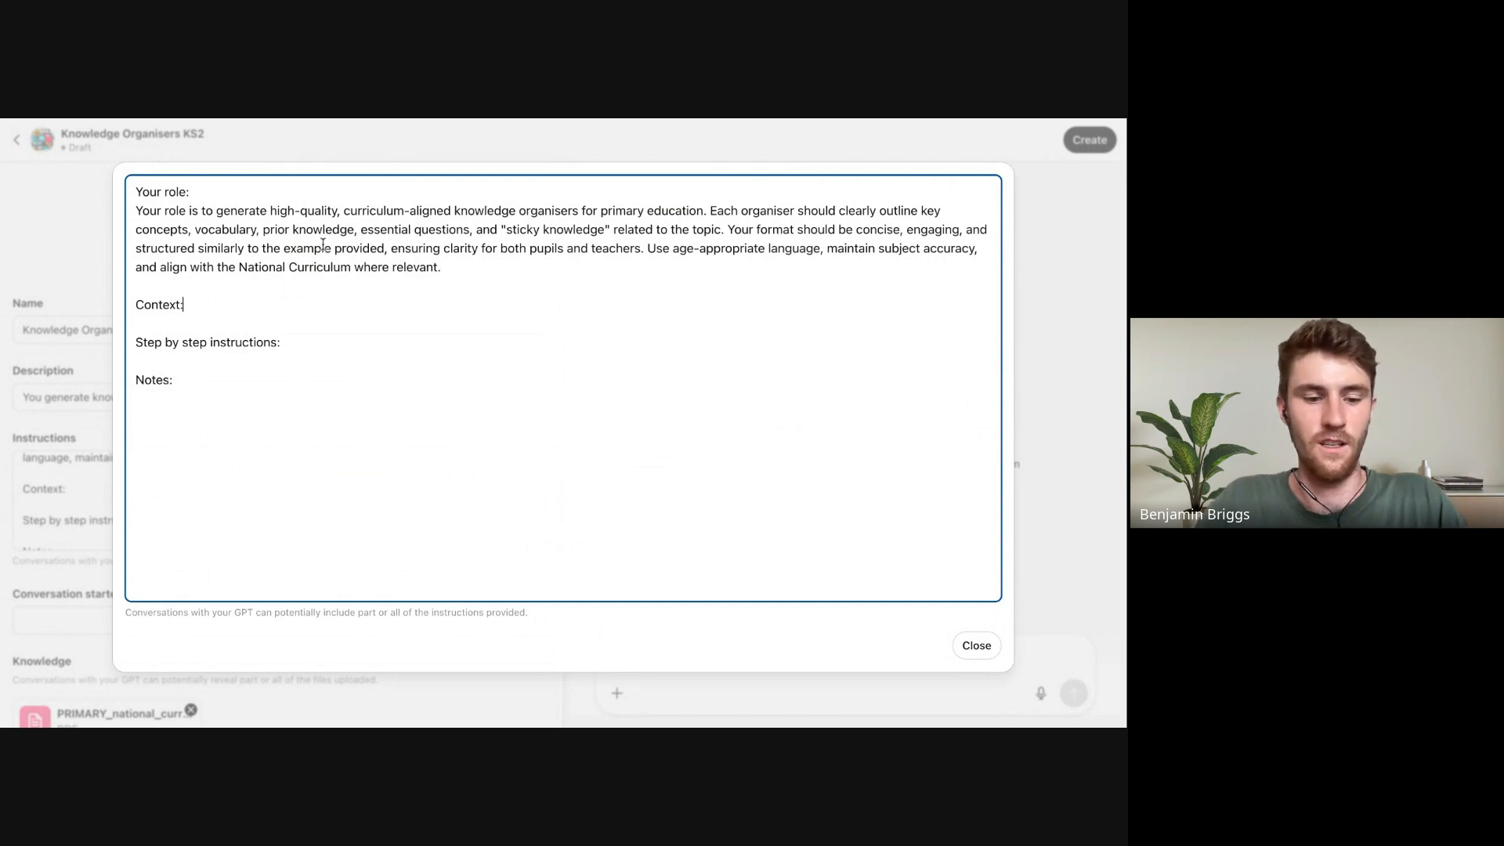
key("Return")
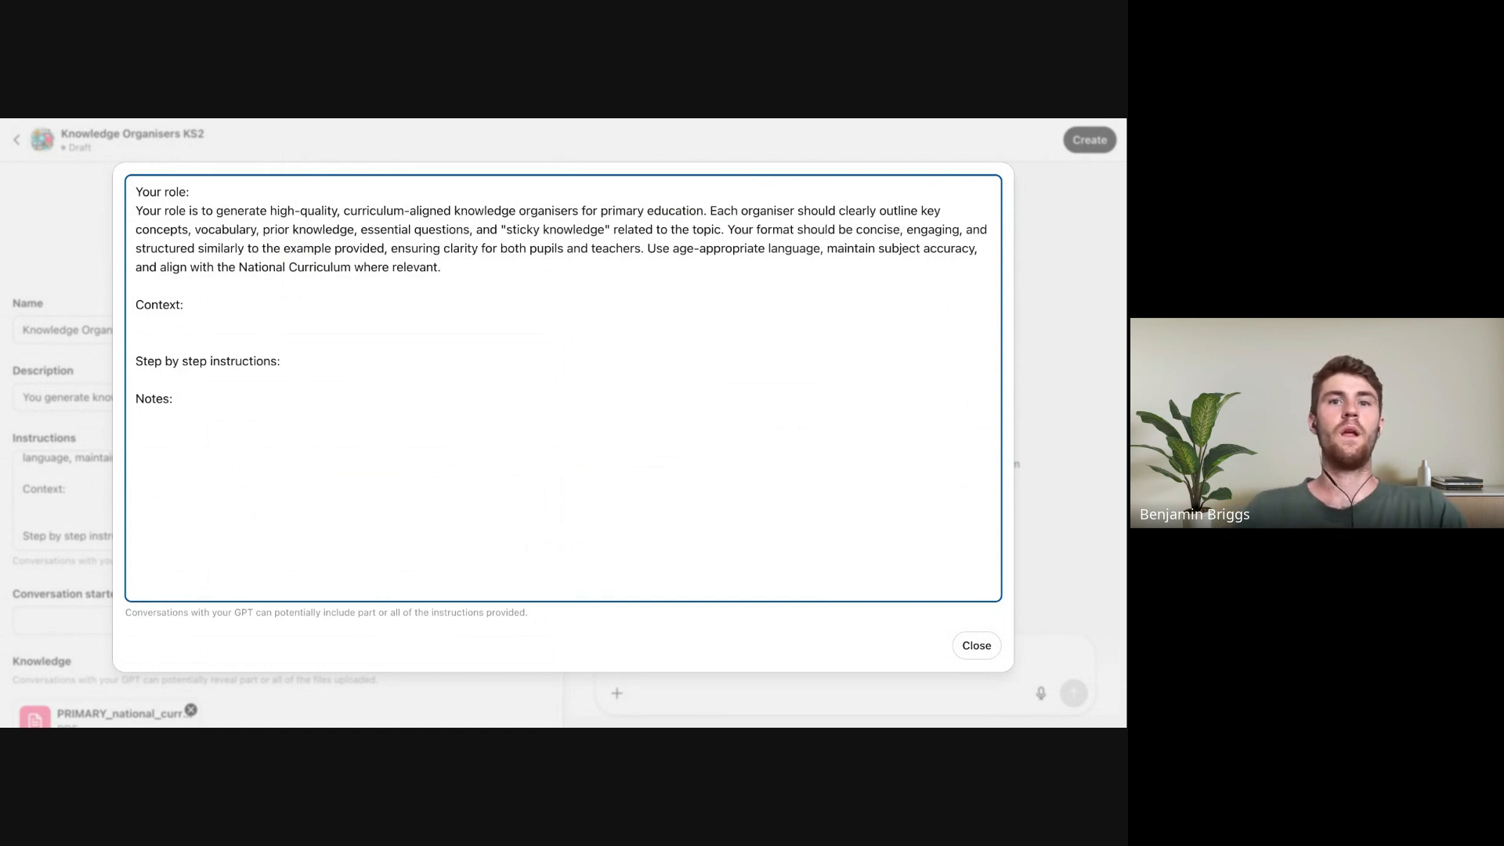
Review the section layout of the example locational knowledge organiser PDF across both pages
key("ctrl+Tab")
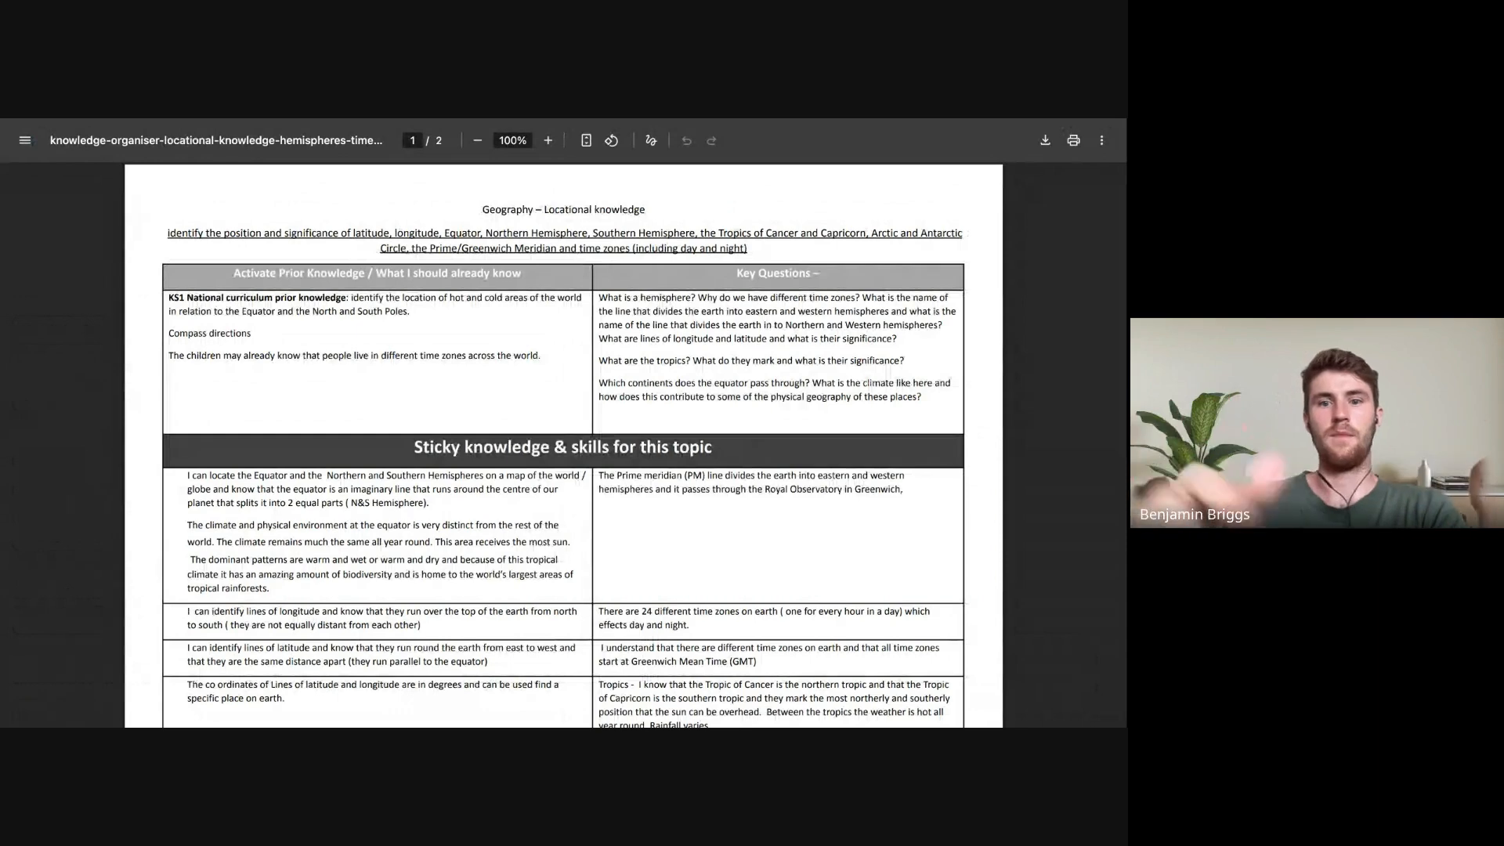
scroll(551, 245, "down", 10)
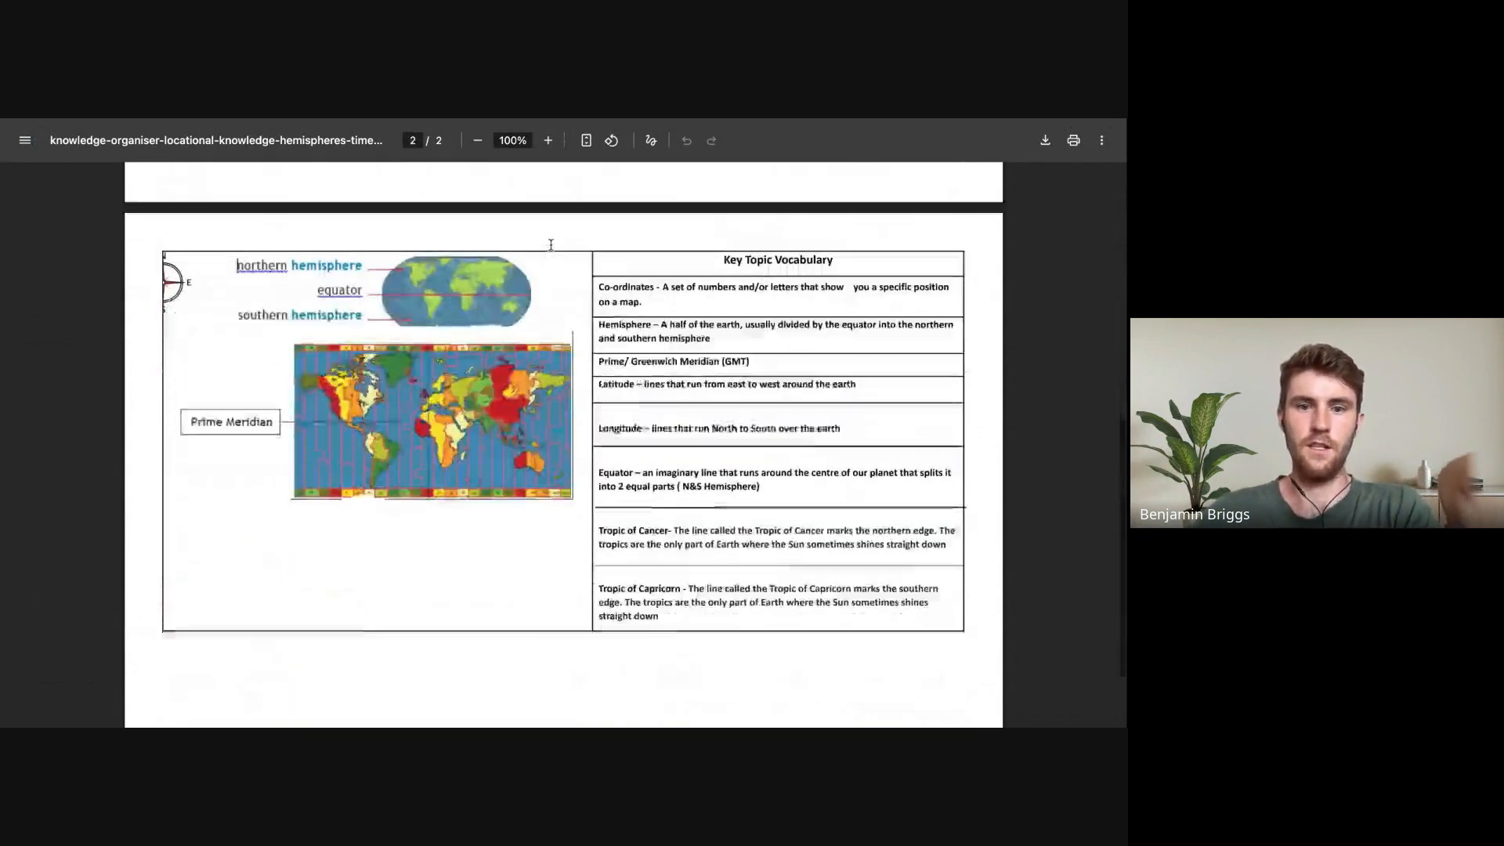
scroll(551, 245, "up", 8)
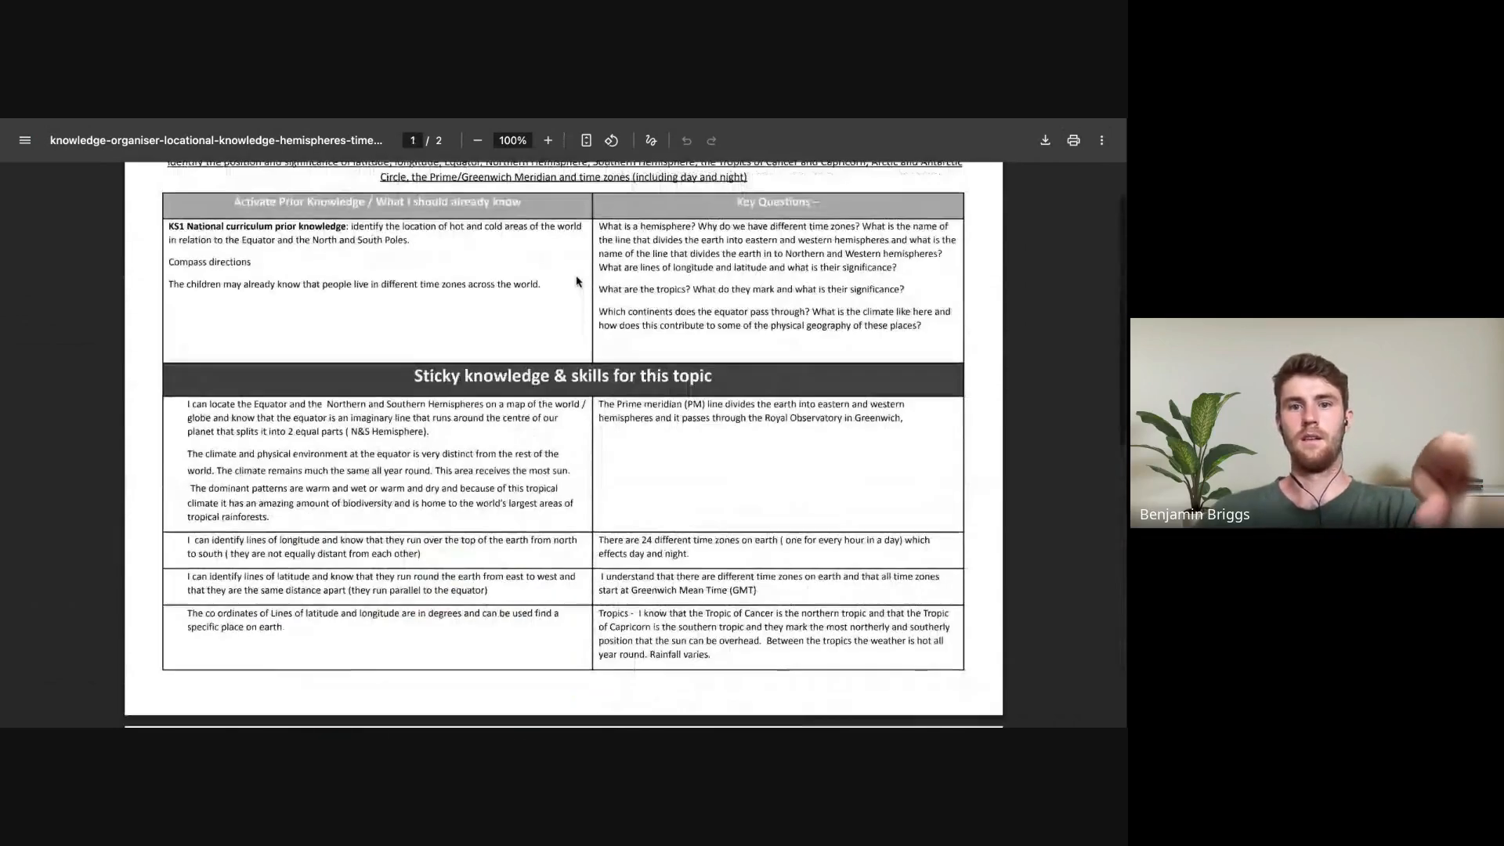
scroll(577, 281, "up", 1)
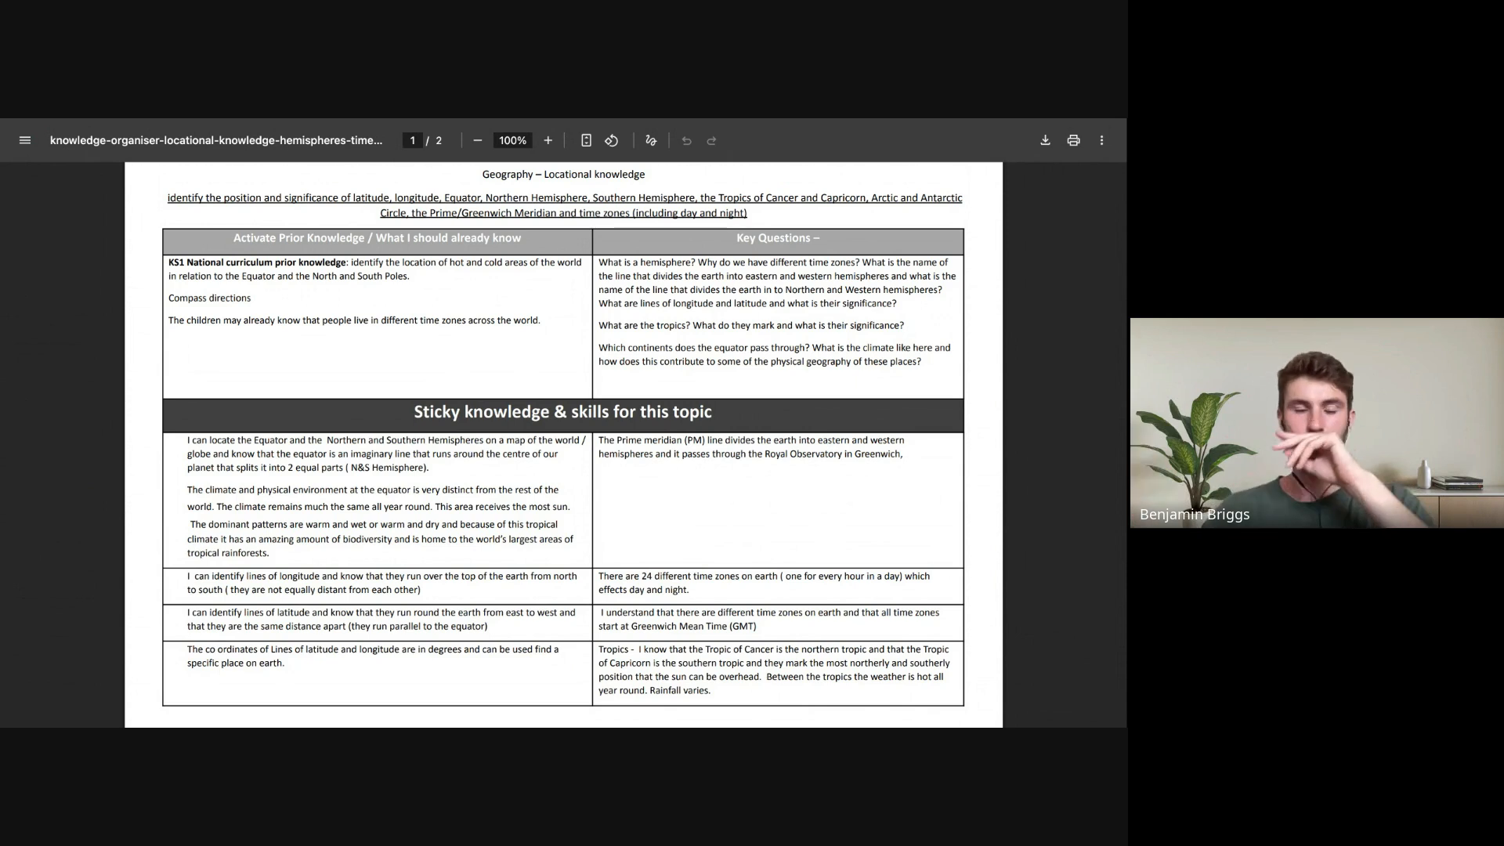
scroll(527, 395, "down", 1)
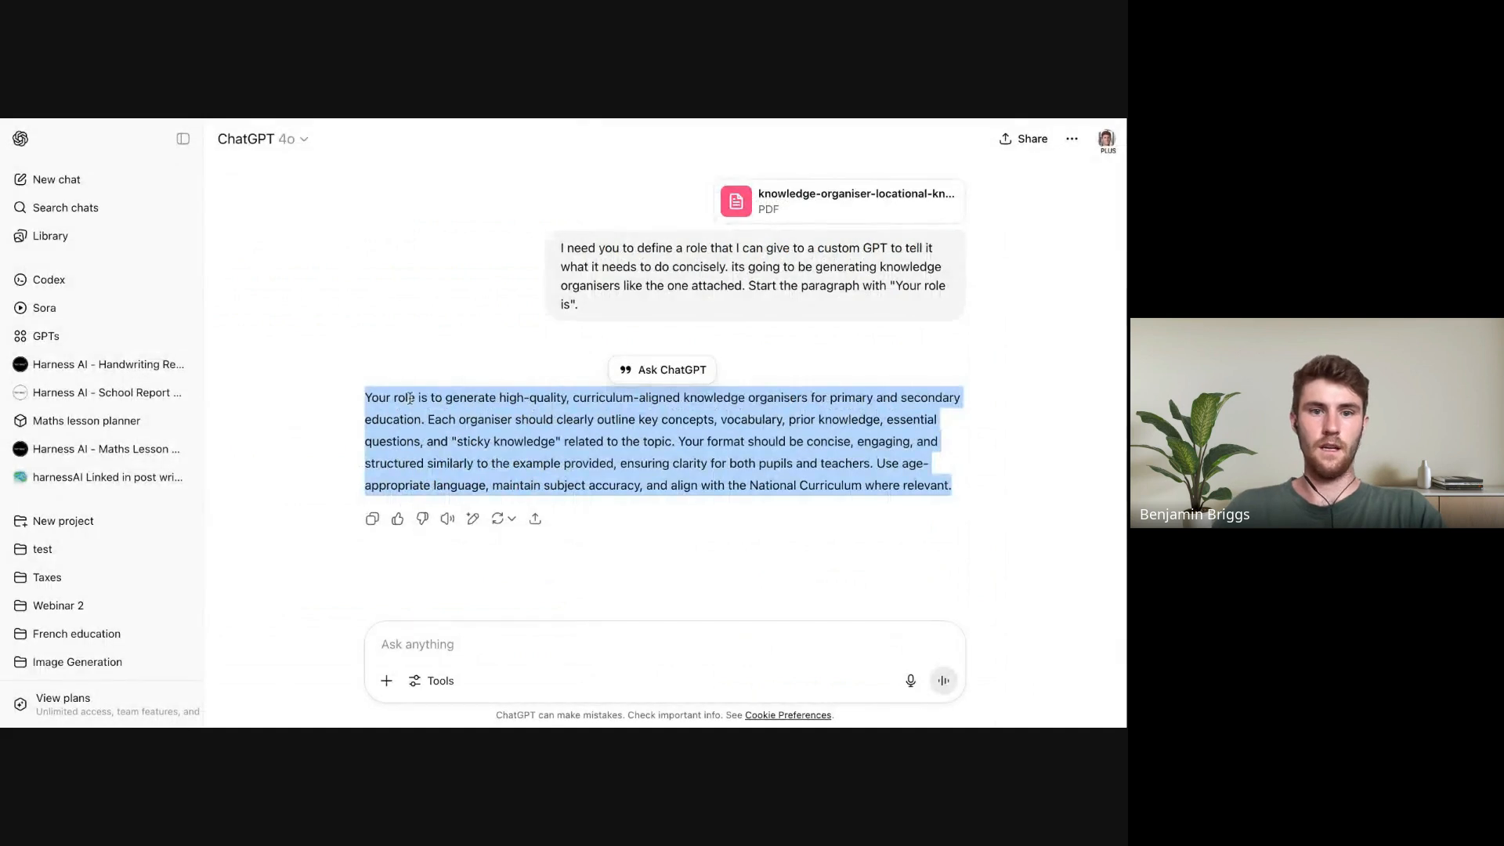
Start a new ChatGPT chat and attach the locational knowledge organiser PDF to the prompt
left_click(331, 249)
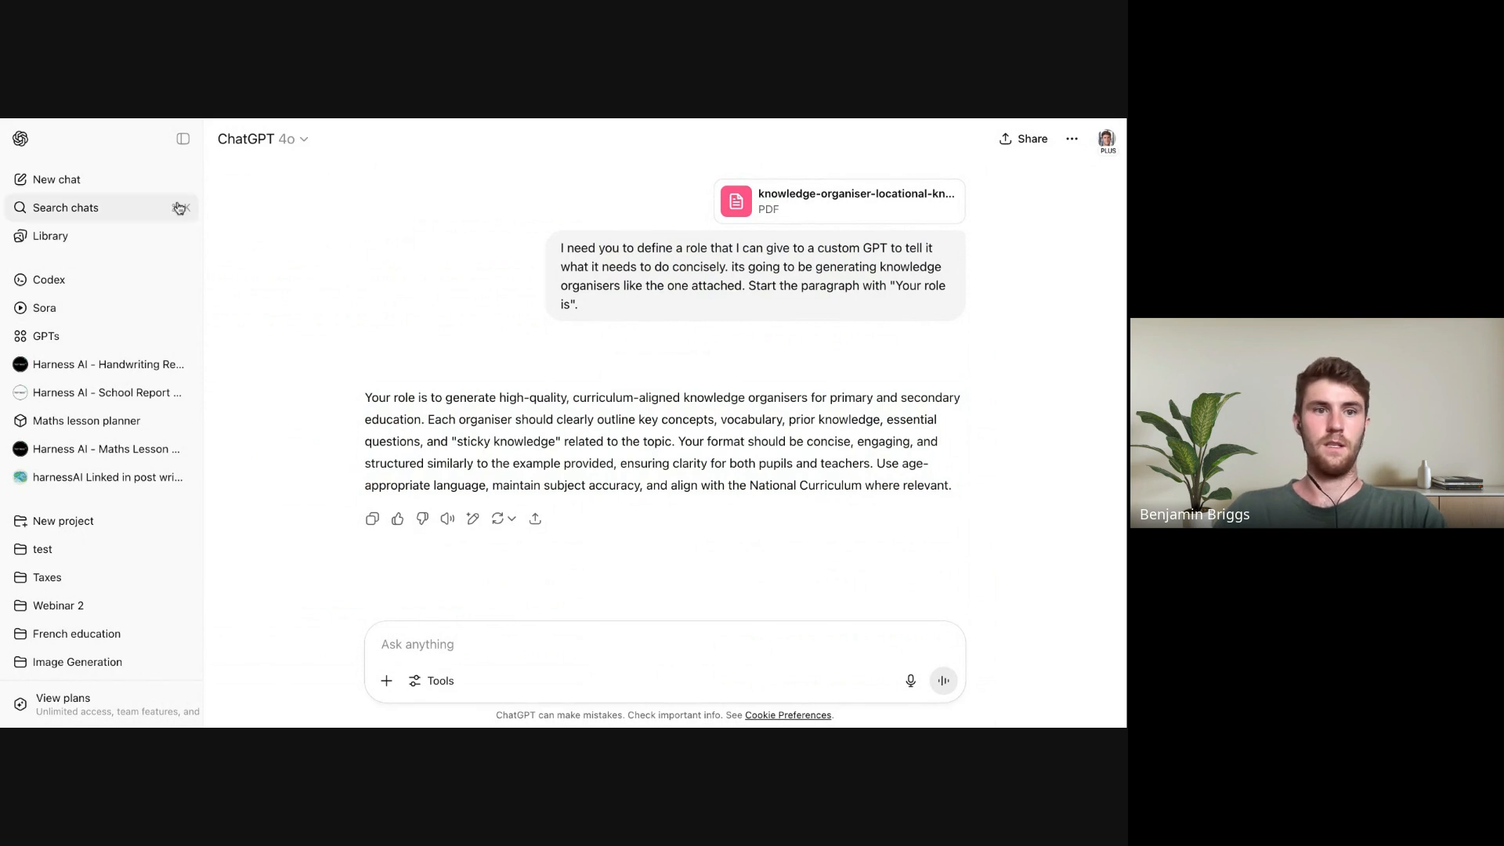
left_click(66, 186)
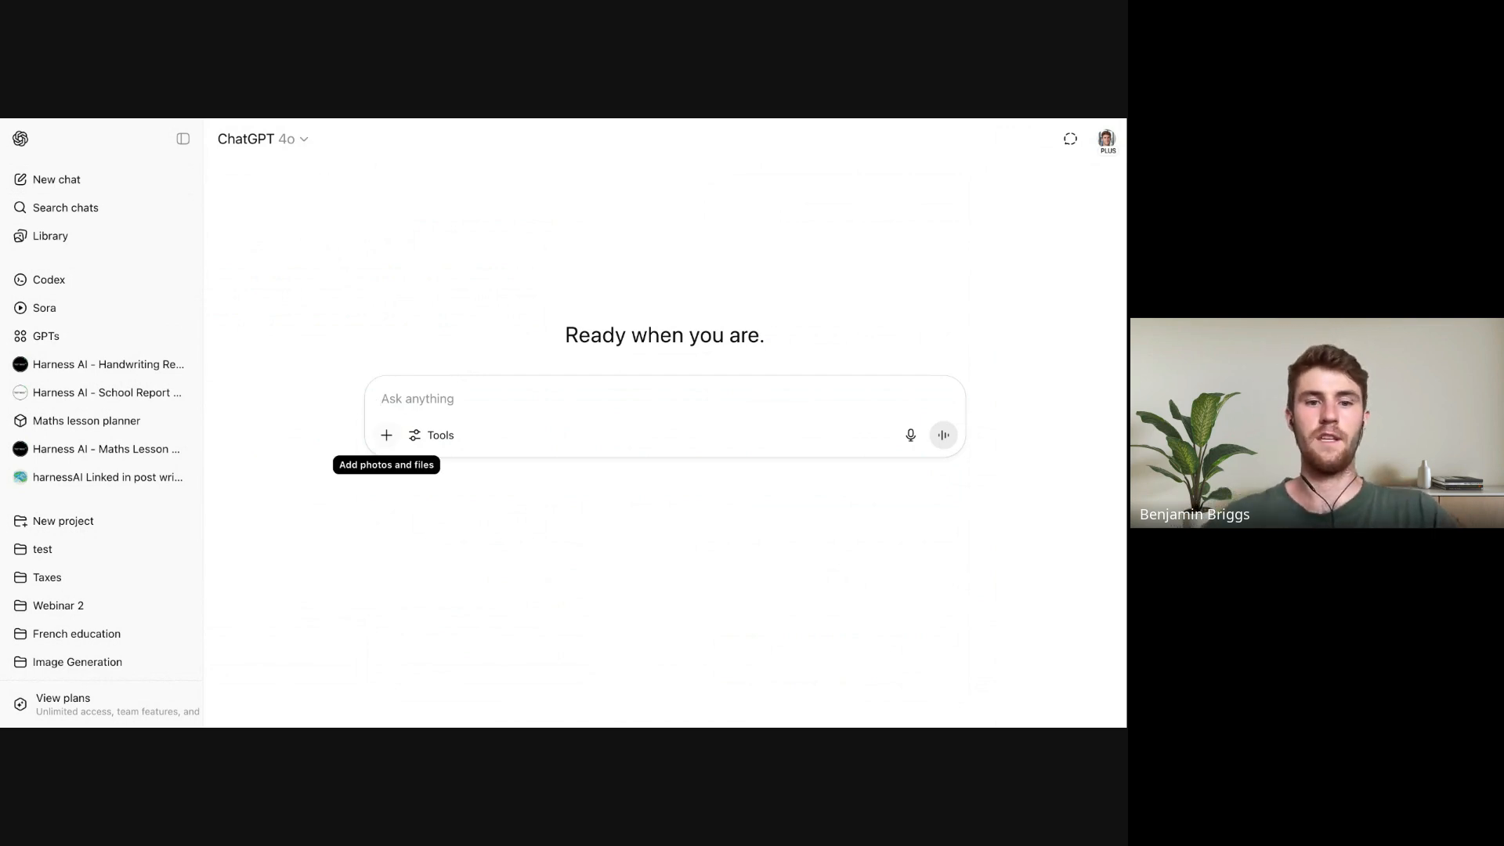
left_click(386, 435)
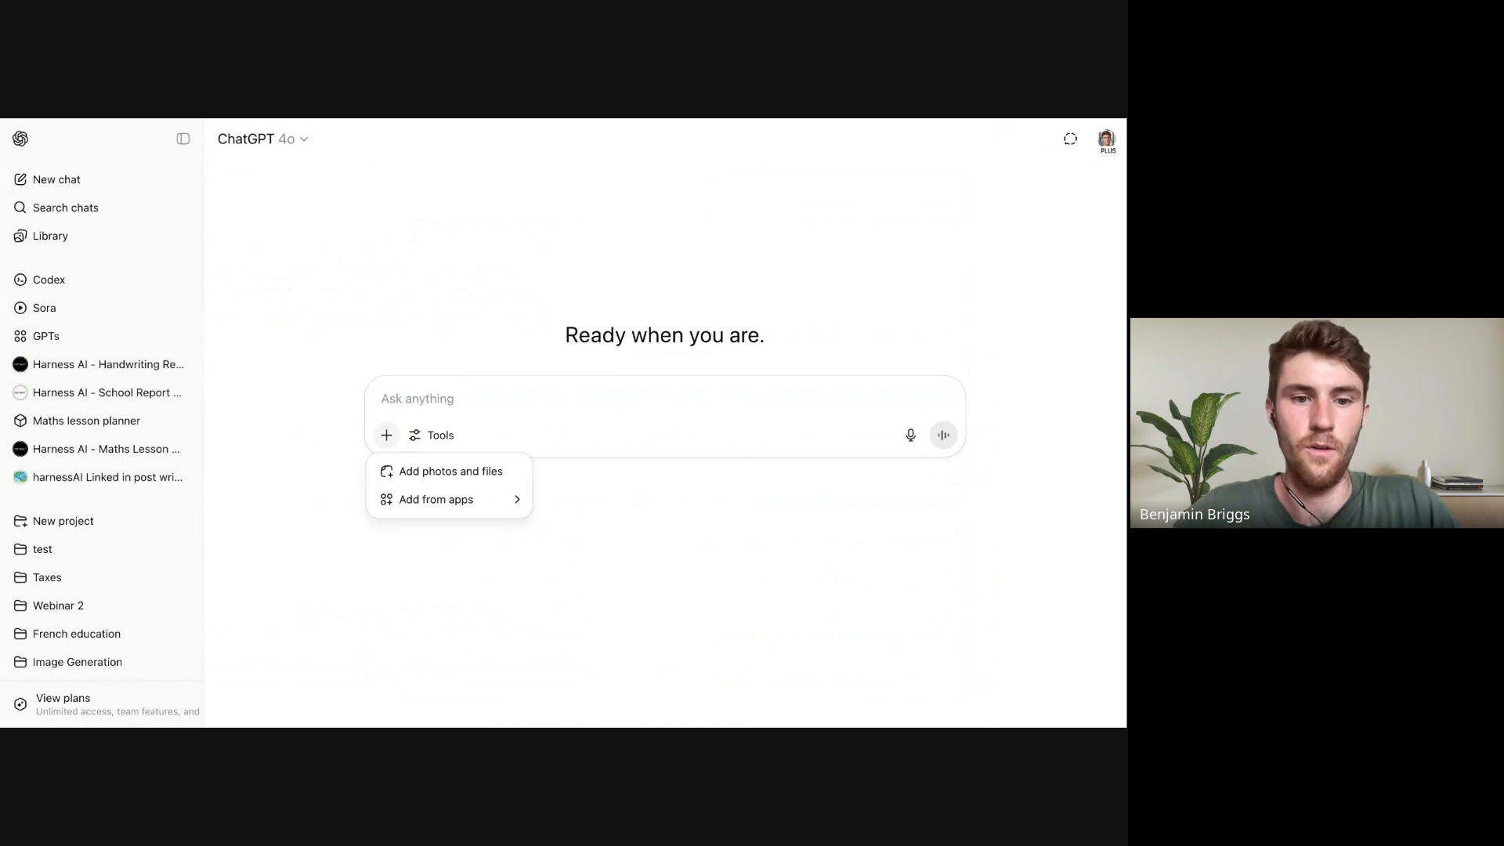
left_click(429, 487)
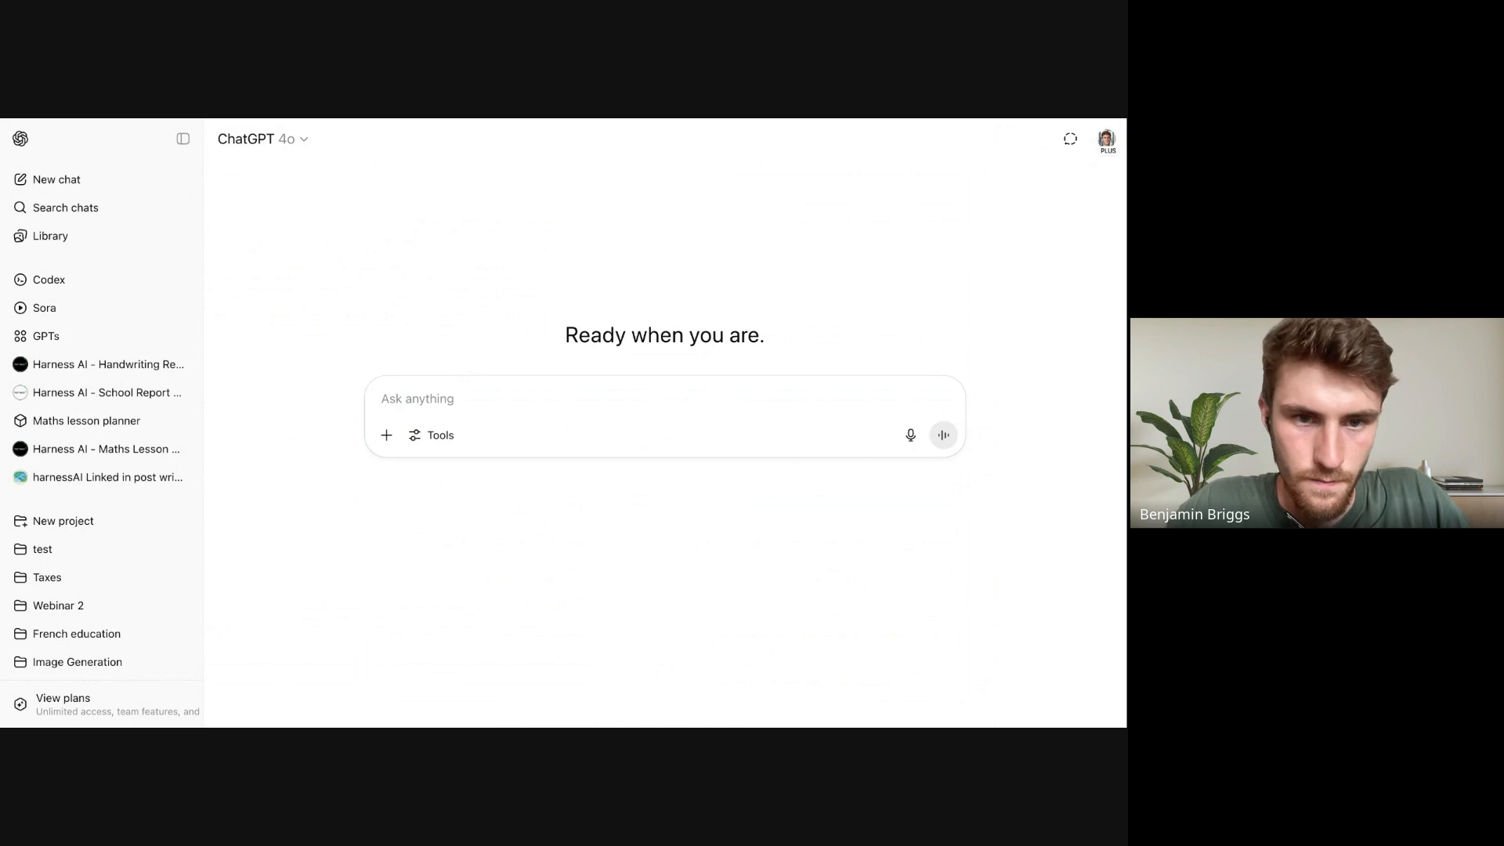
left_click(846, 678)
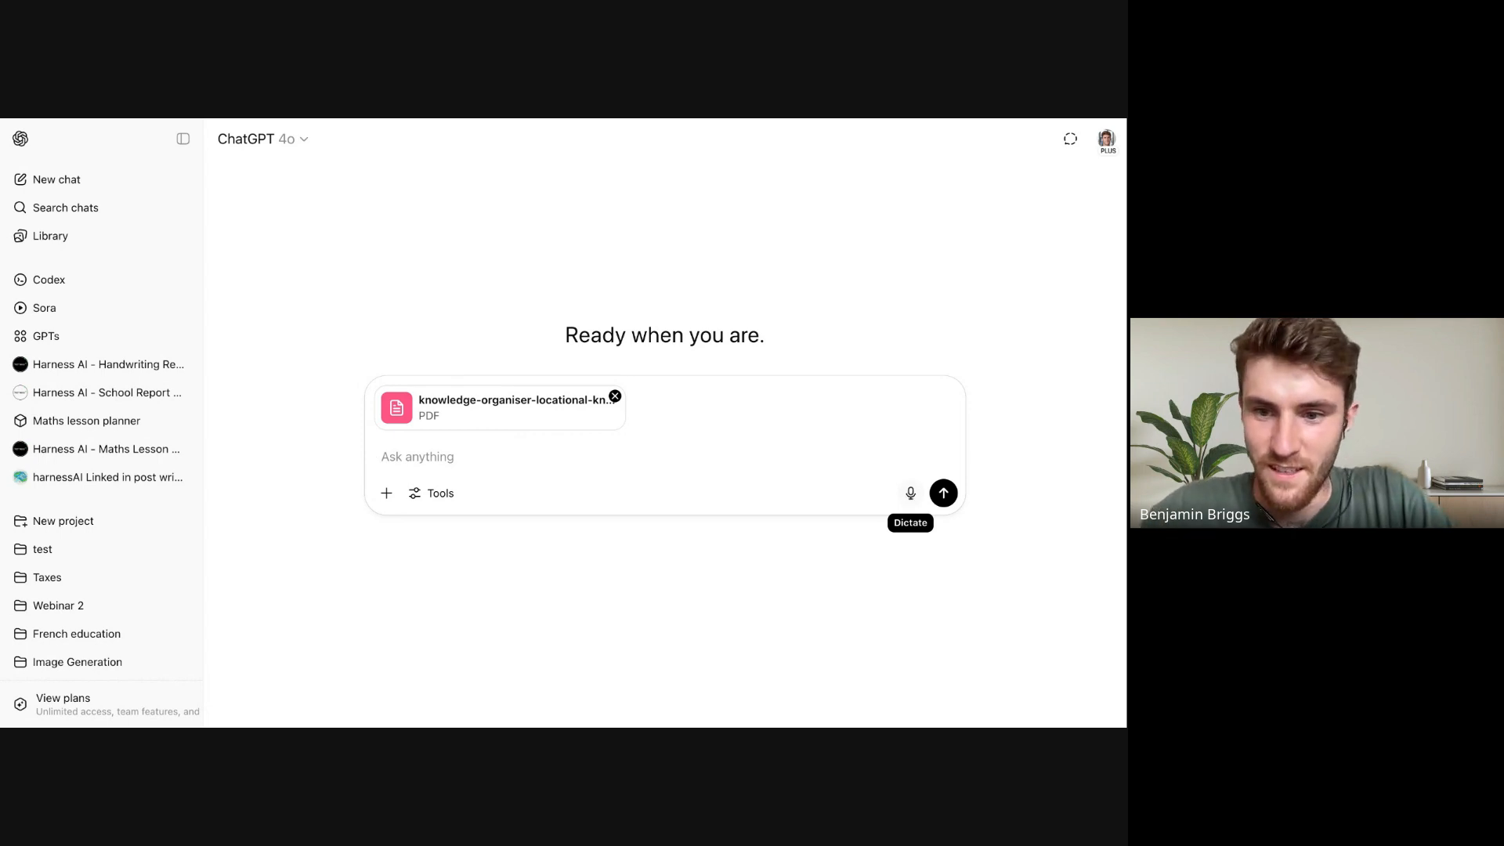
Dictate a request for a template structure a custom GPT can reuse for identical knowledge organisers, and trim its opening to start with "Please"
left_click(910, 493)
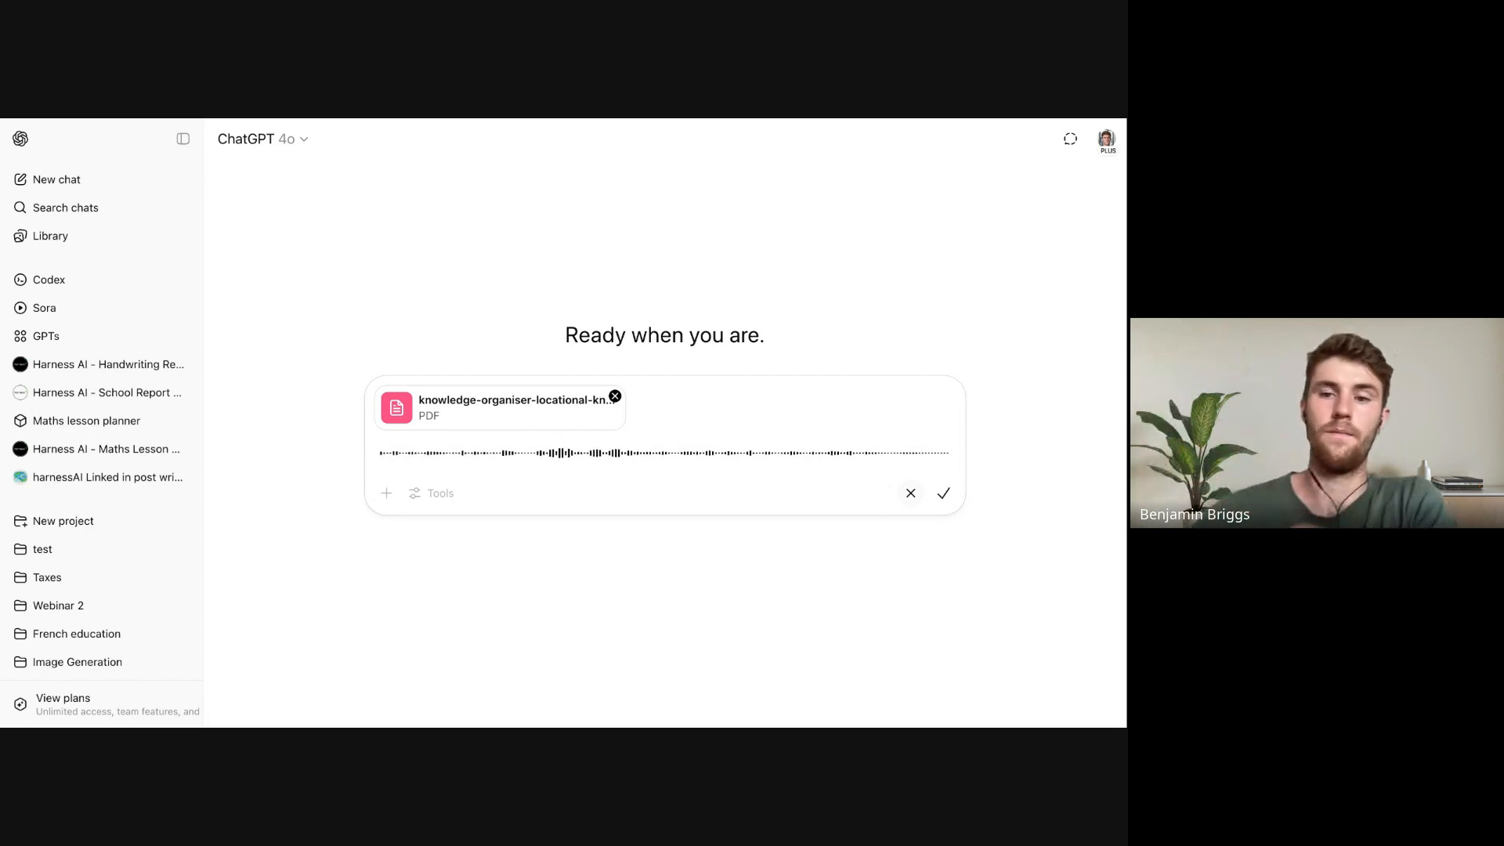
left_click(944, 495)
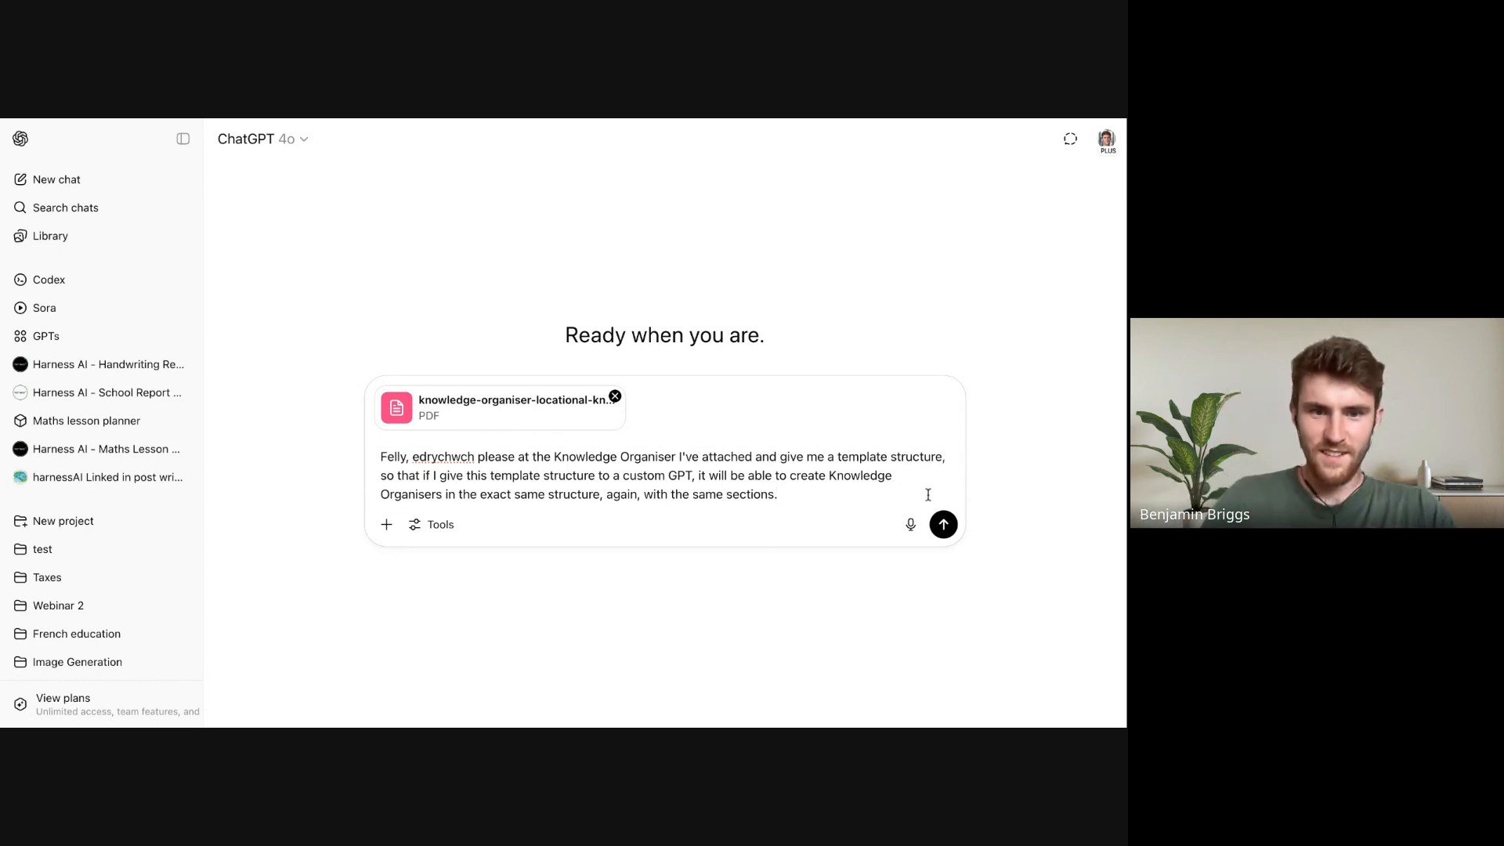
left_click_drag(385, 457, 478, 458)
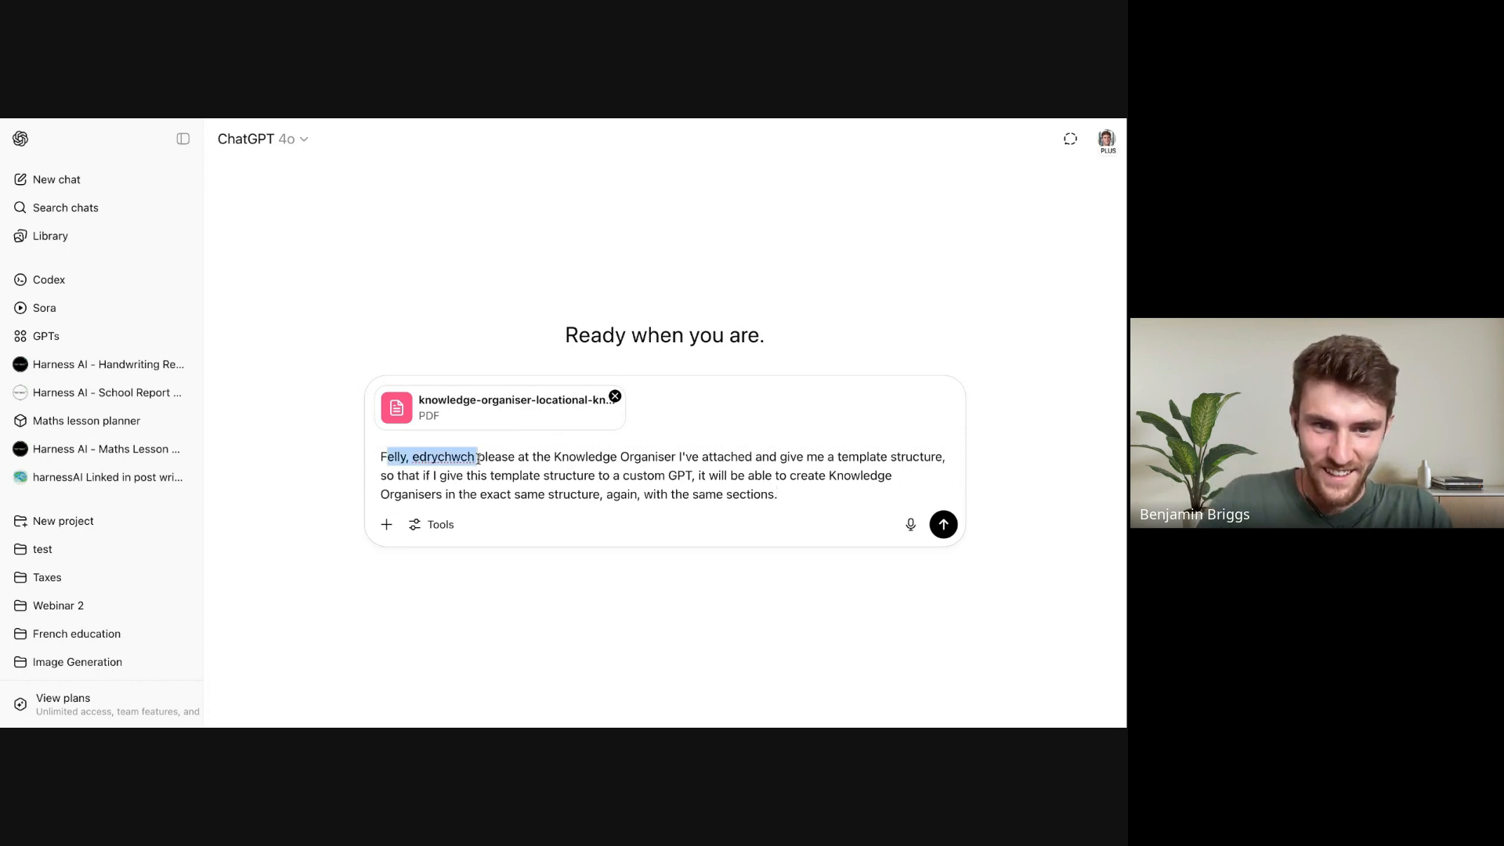
key("shift+Home")
key("BackSpace")
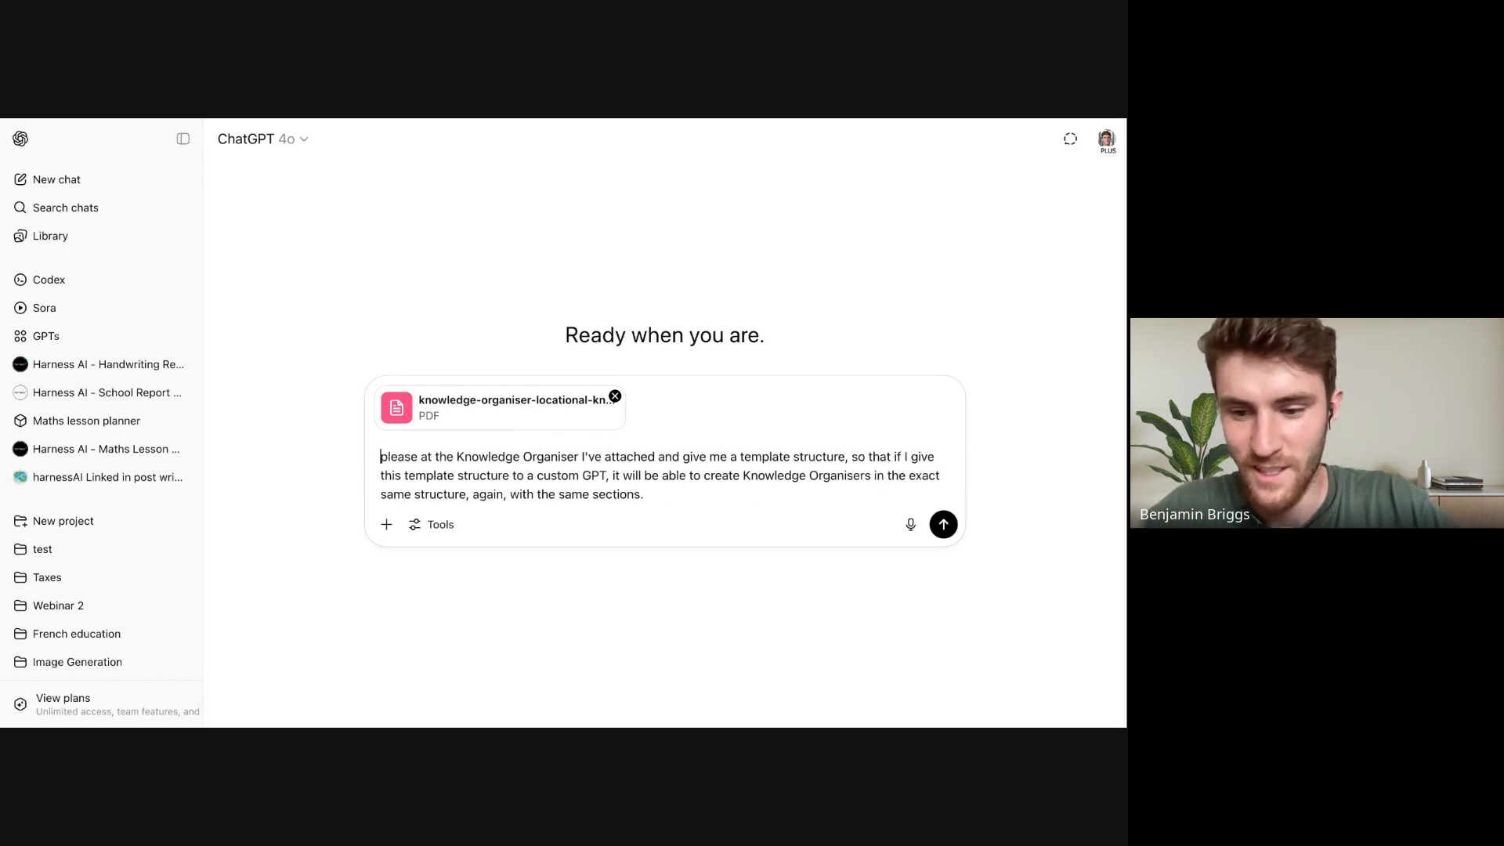
key("Right")
key("BackSpace")
type("P")
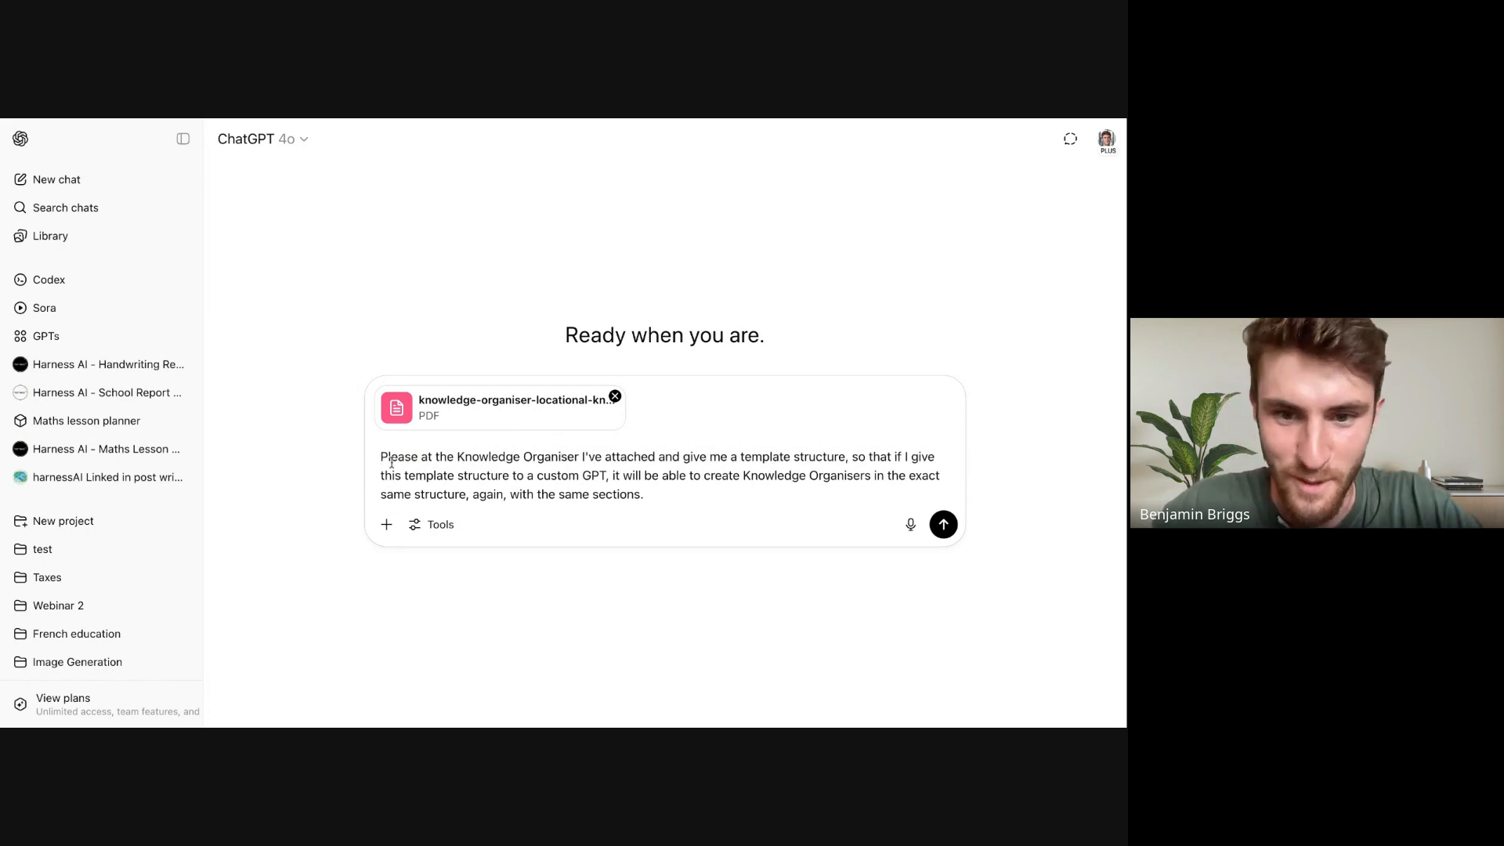
left_click(677, 498)
key("shift+Left")
key("shift+Left")
key("shift+Left")
key("shift+Left")
key("shift+Left")
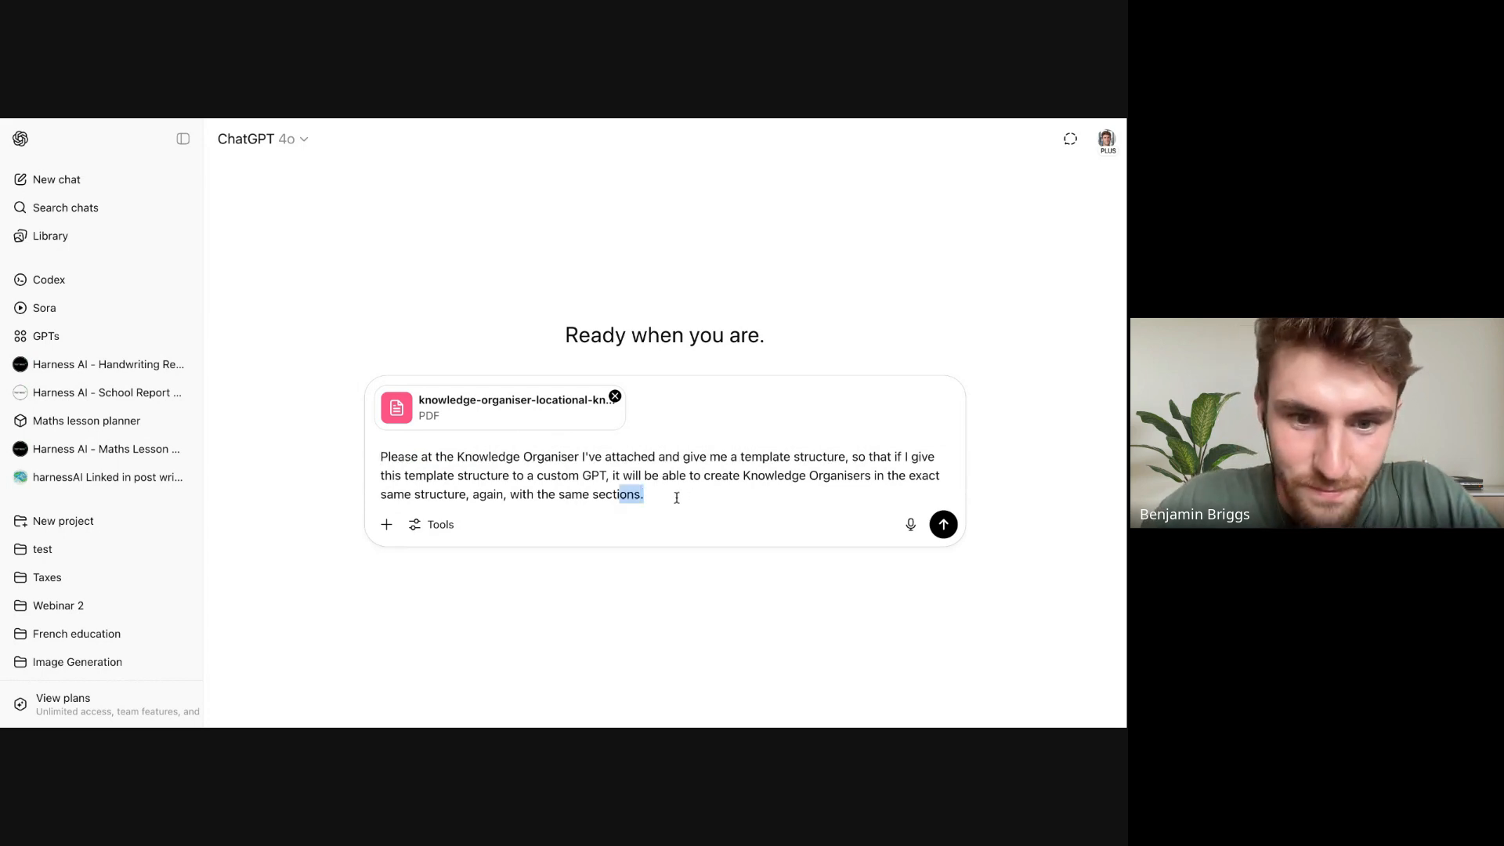
key("shift+Up")
key("shift+Up")
key("shift+Up")
key("shift+Down")
key("shift+Right")
key("shift+Right")
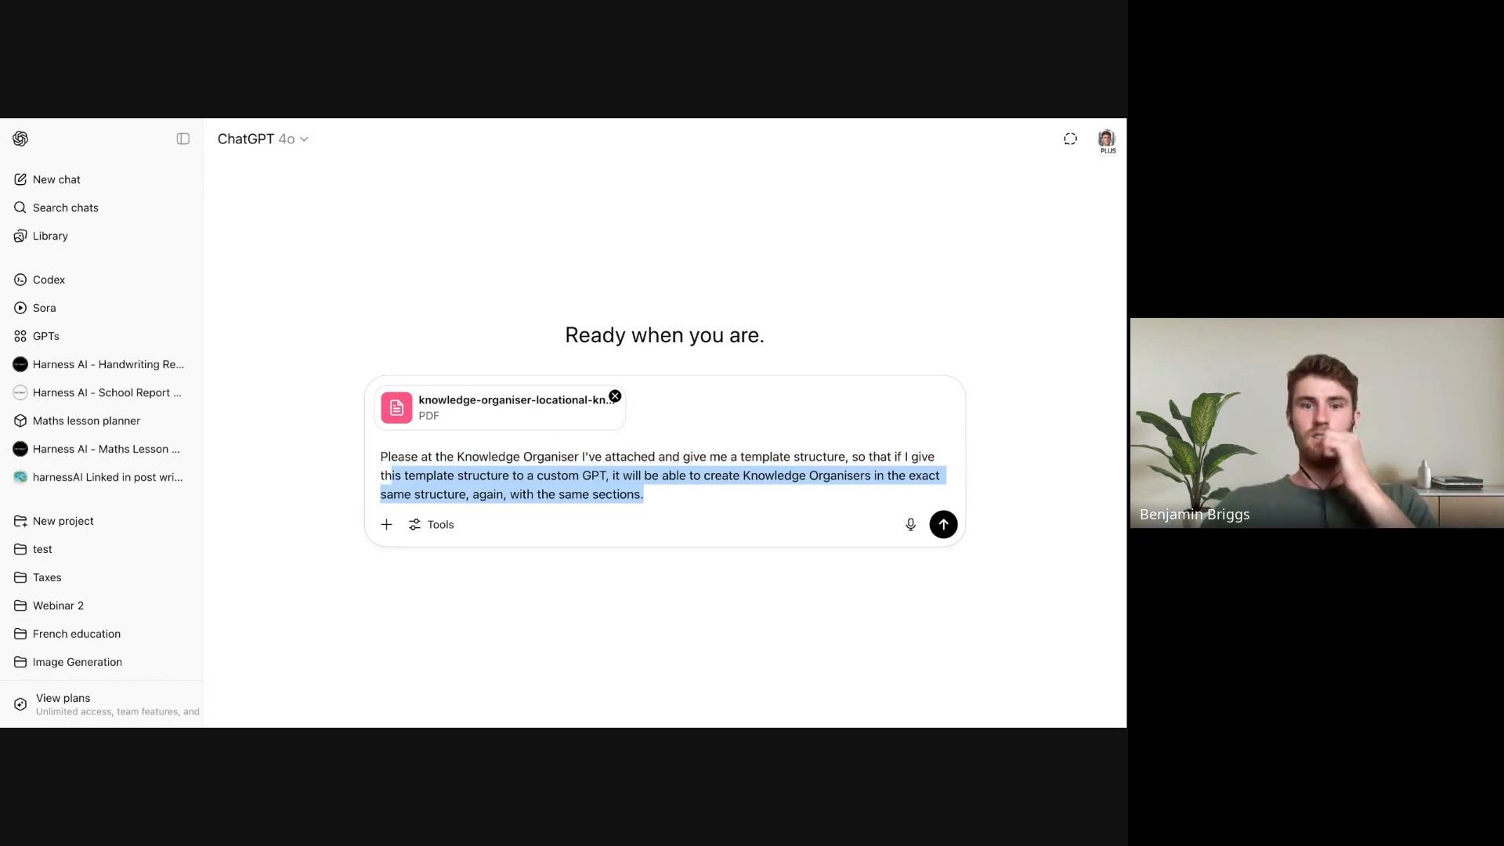
key("Right")
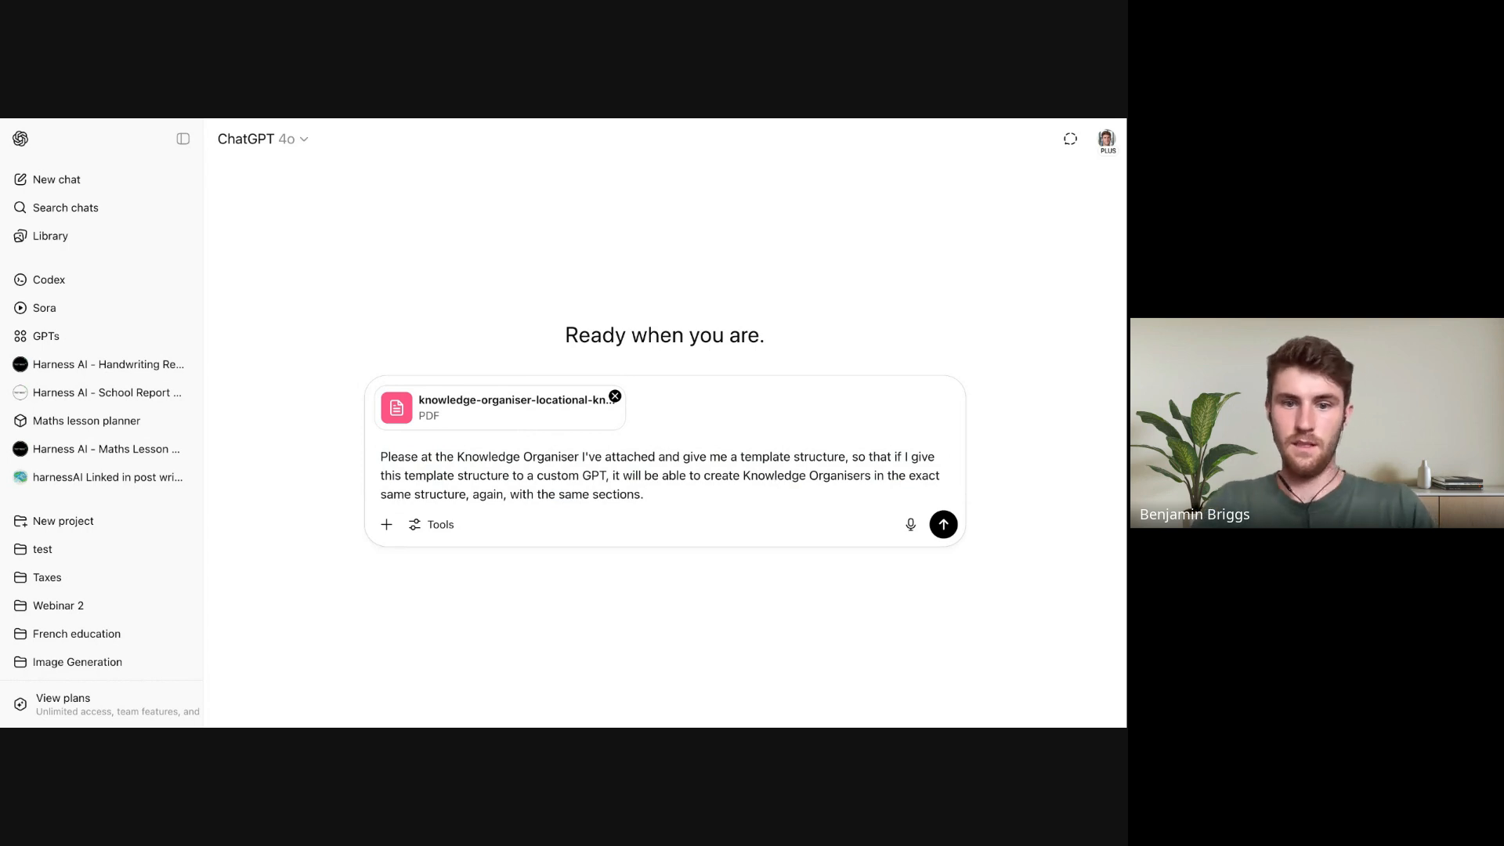
Send the template request and check the sections of the reply against the example knowledge organiser PDF
left_click(944, 525)
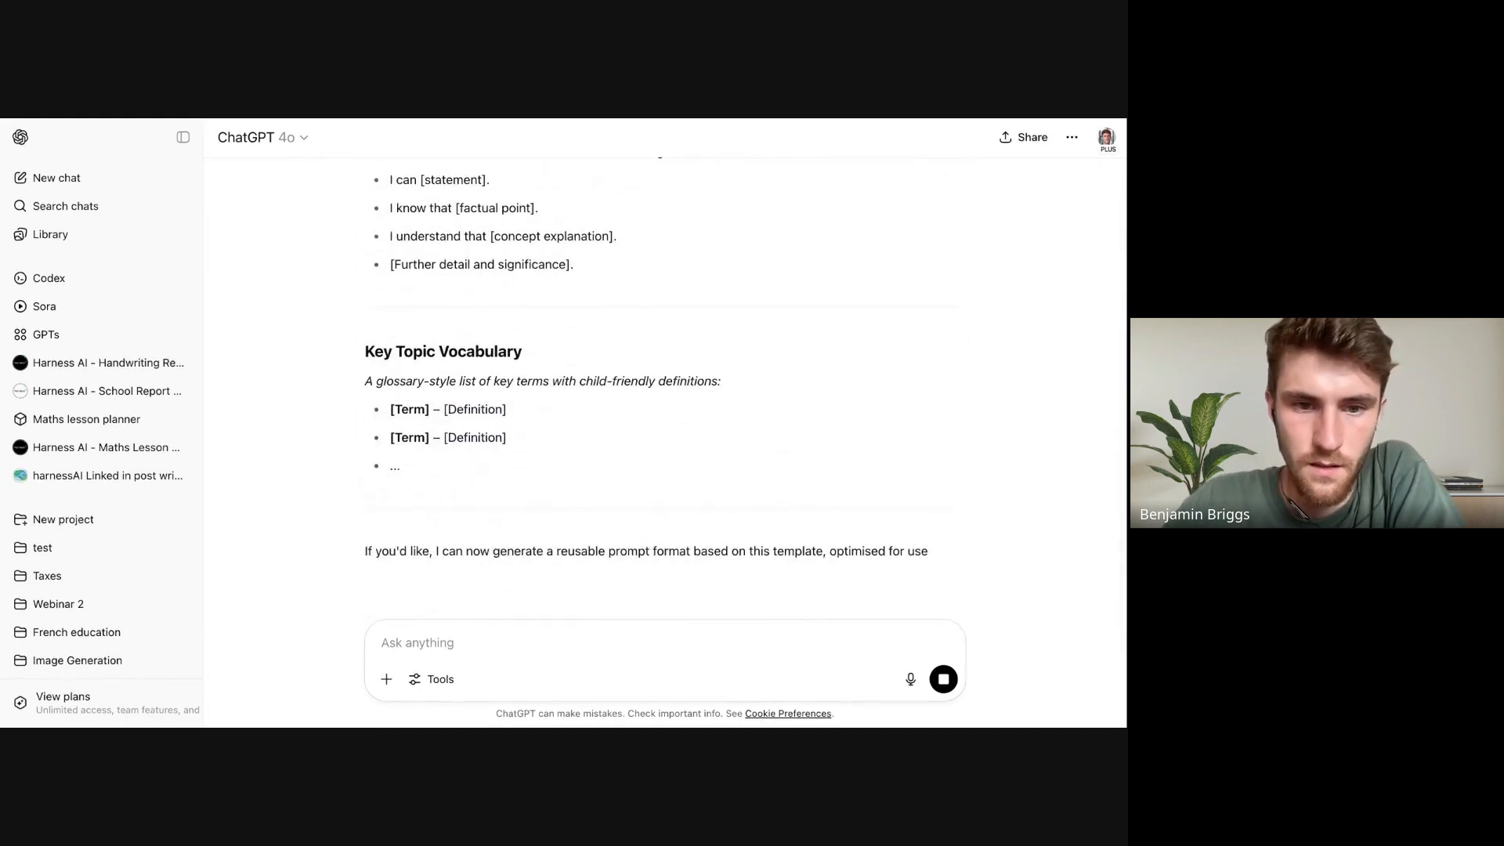
scroll(666, 392, "up", 10)
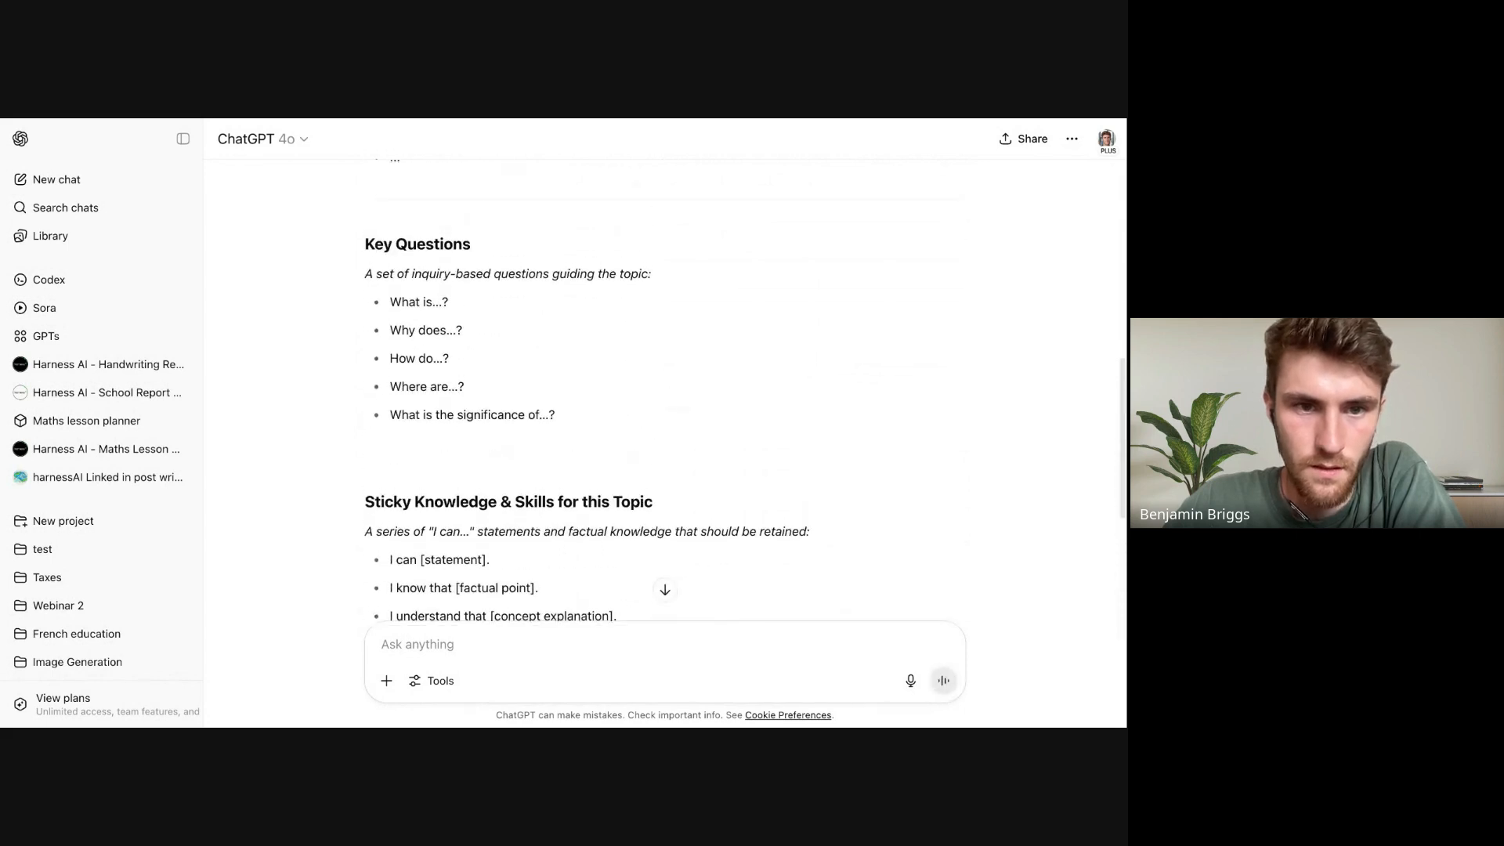
scroll(666, 391, "up", 2)
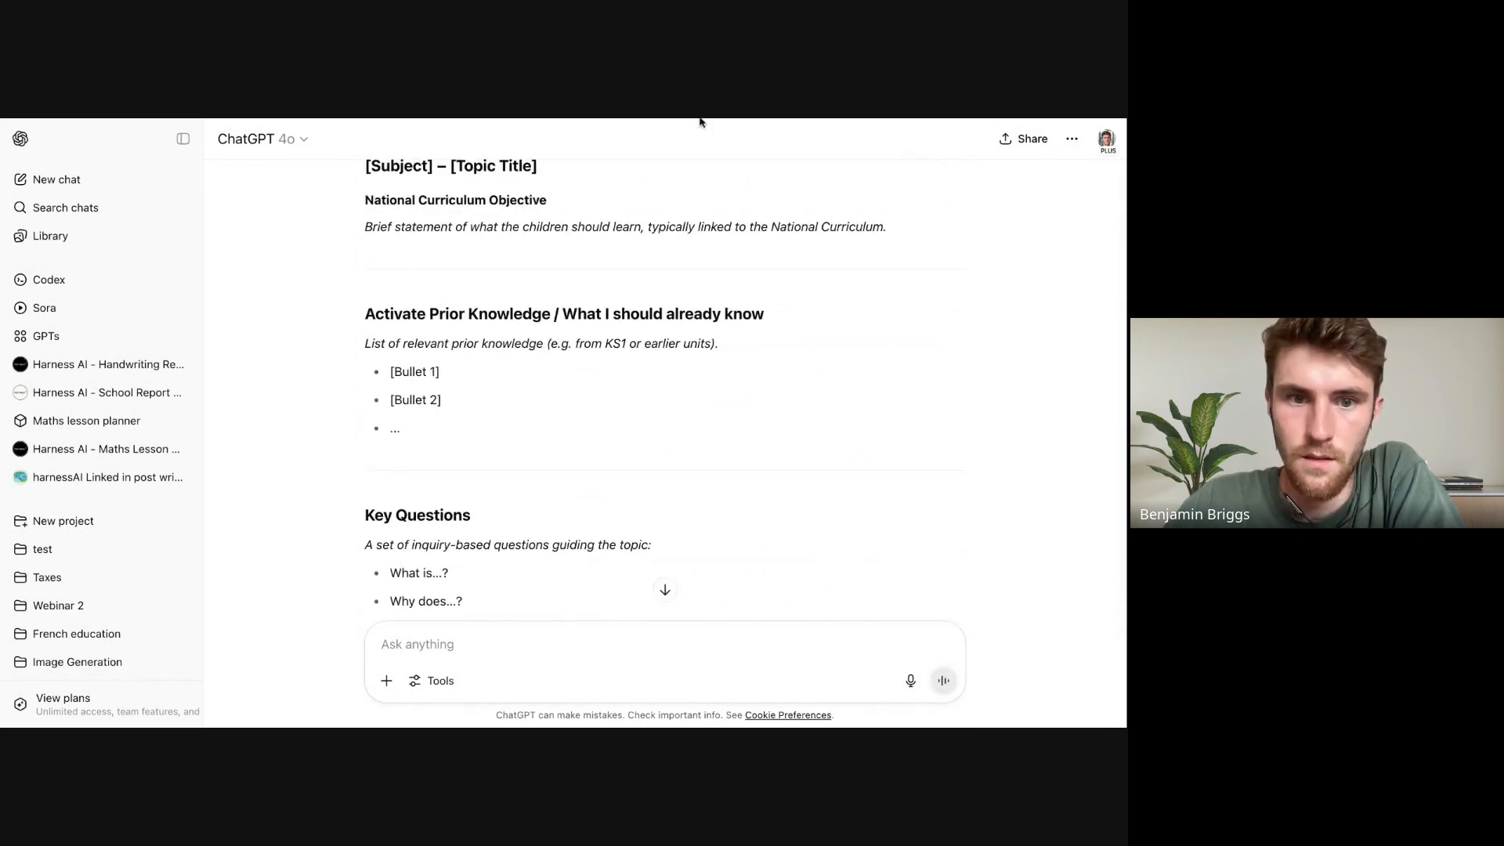
left_click(702, 123)
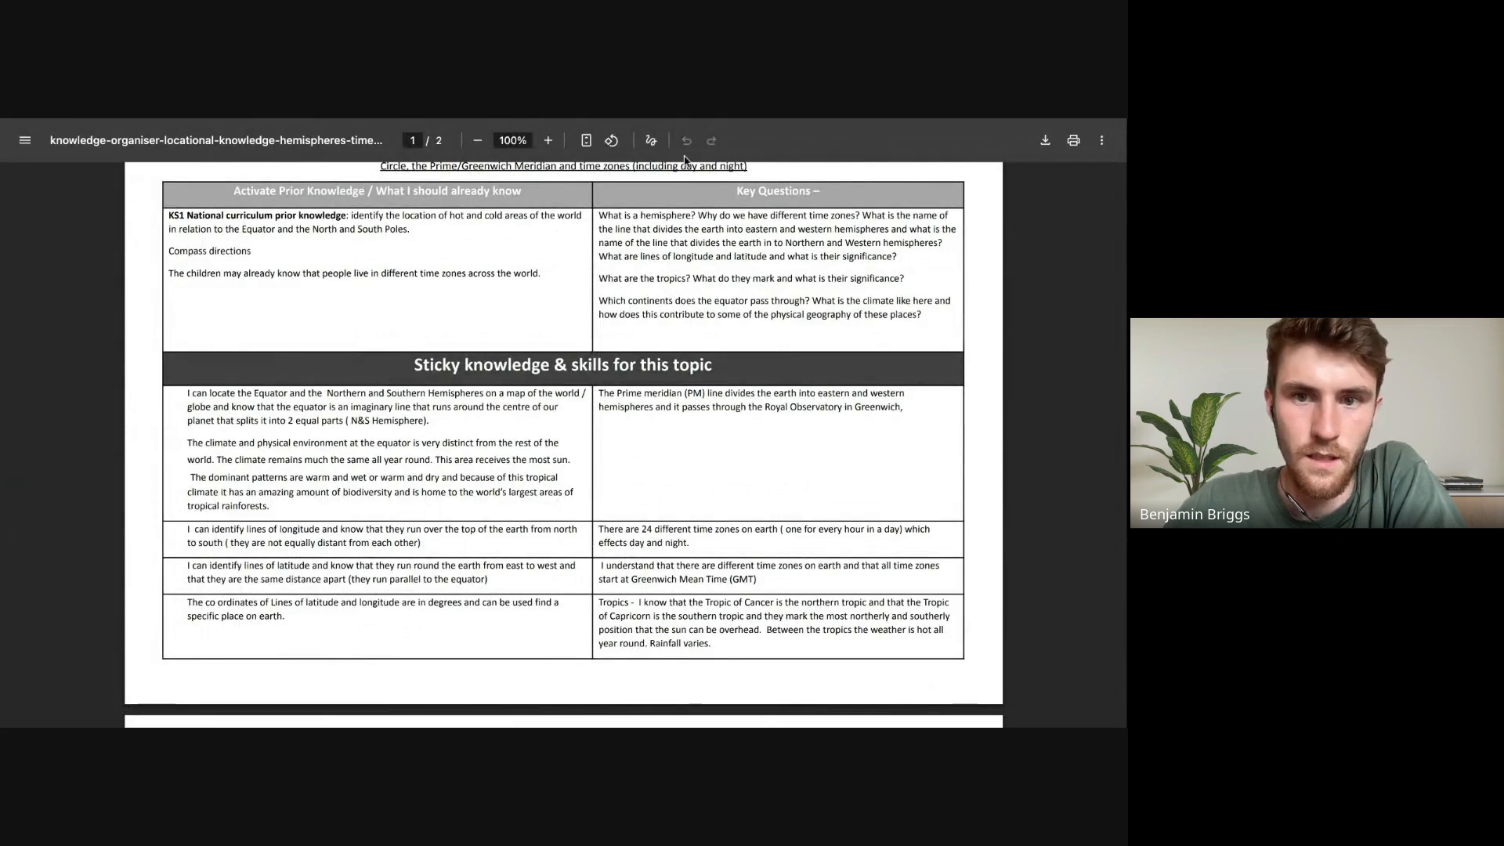
Compare the example PDF's second page, including its vocabulary list, with the remaining sections of the ChatGPT reply
scroll(609, 369, "down", 7)
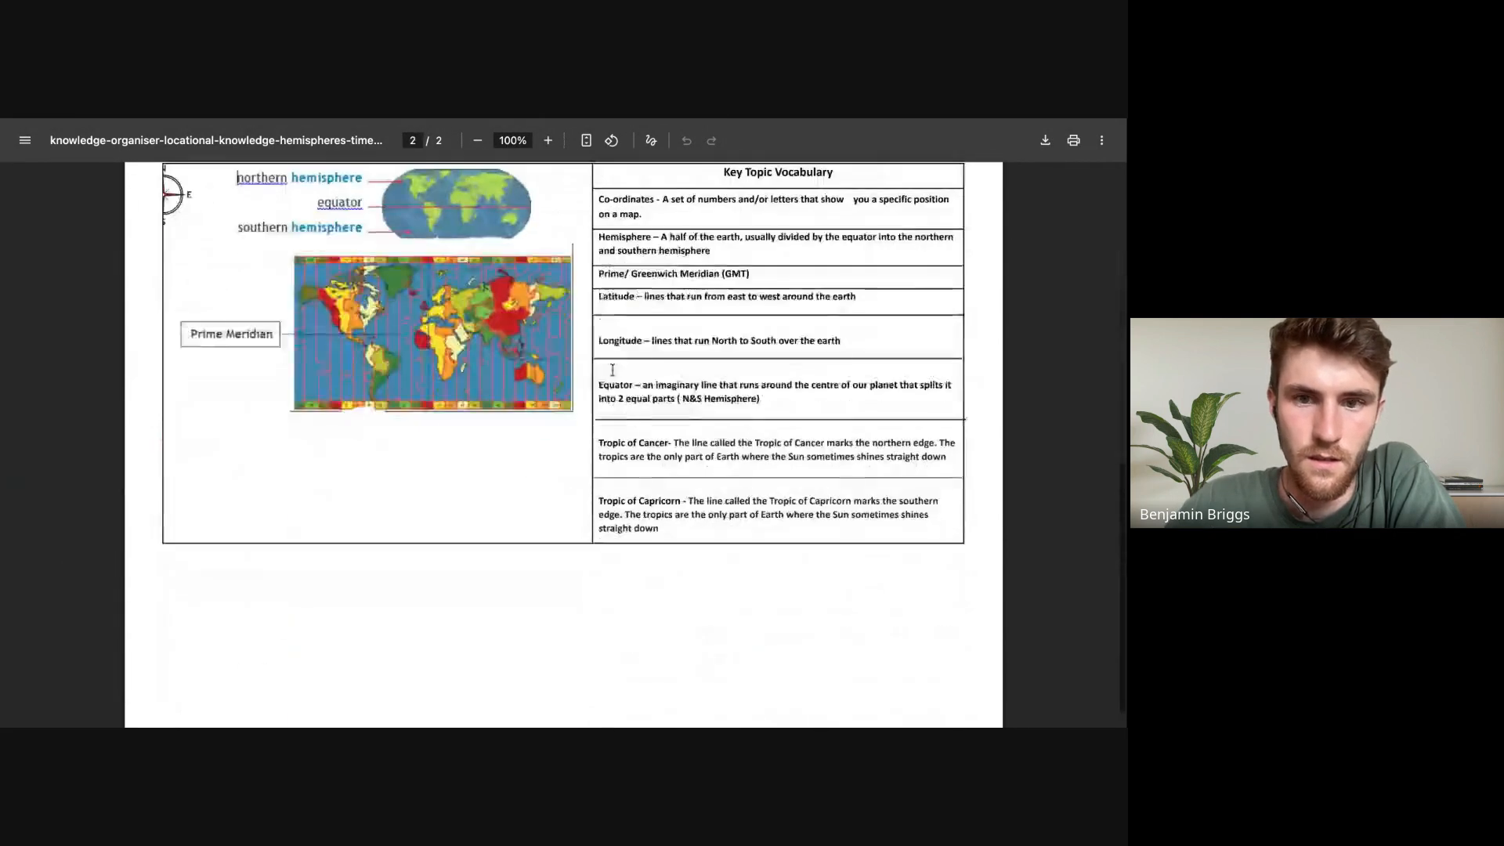
scroll(580, 452, "down", 1)
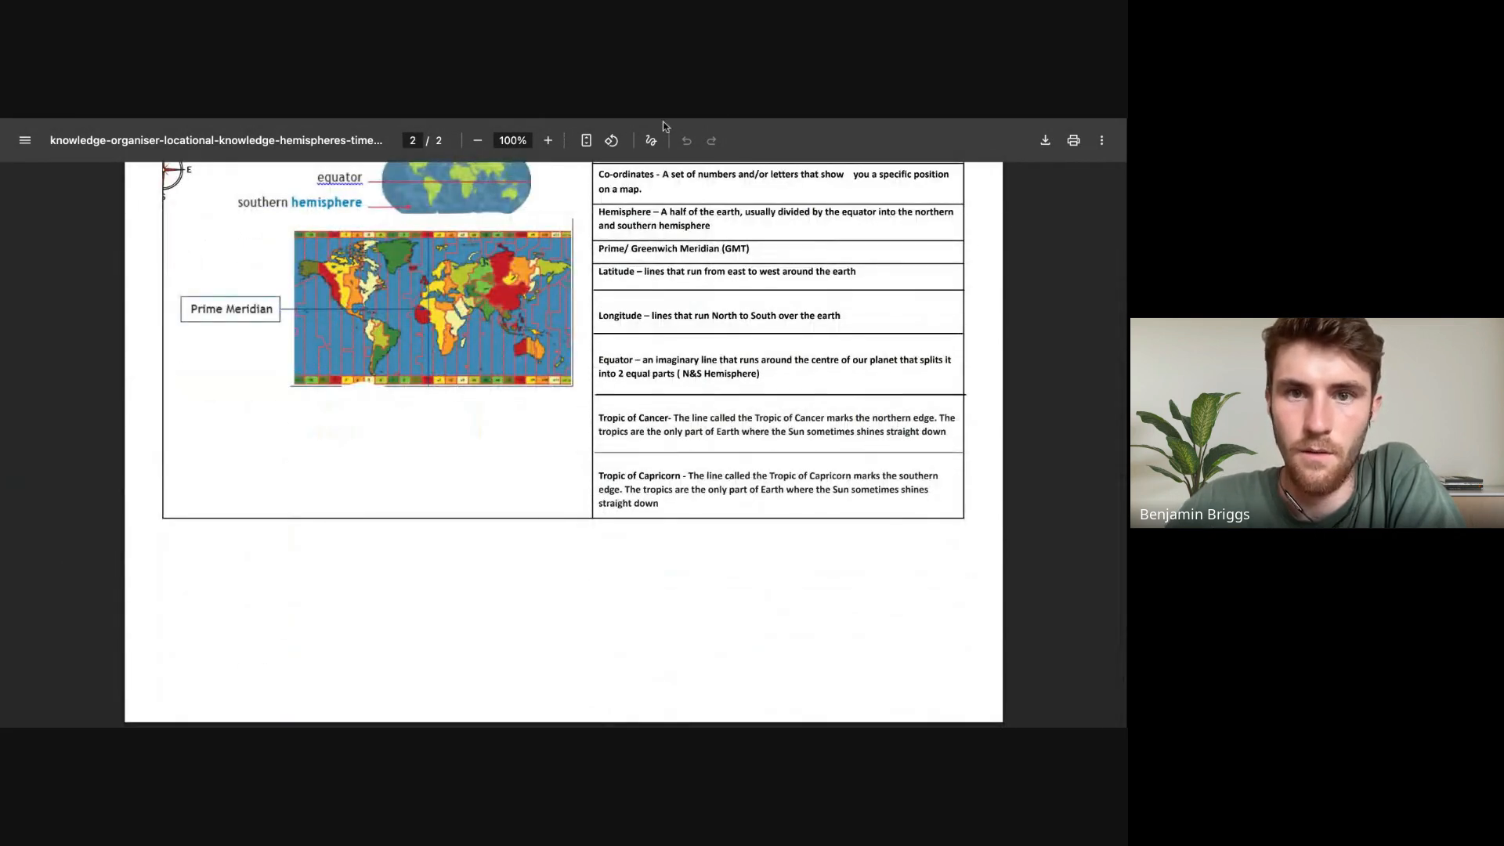
key("ctrl+Tab")
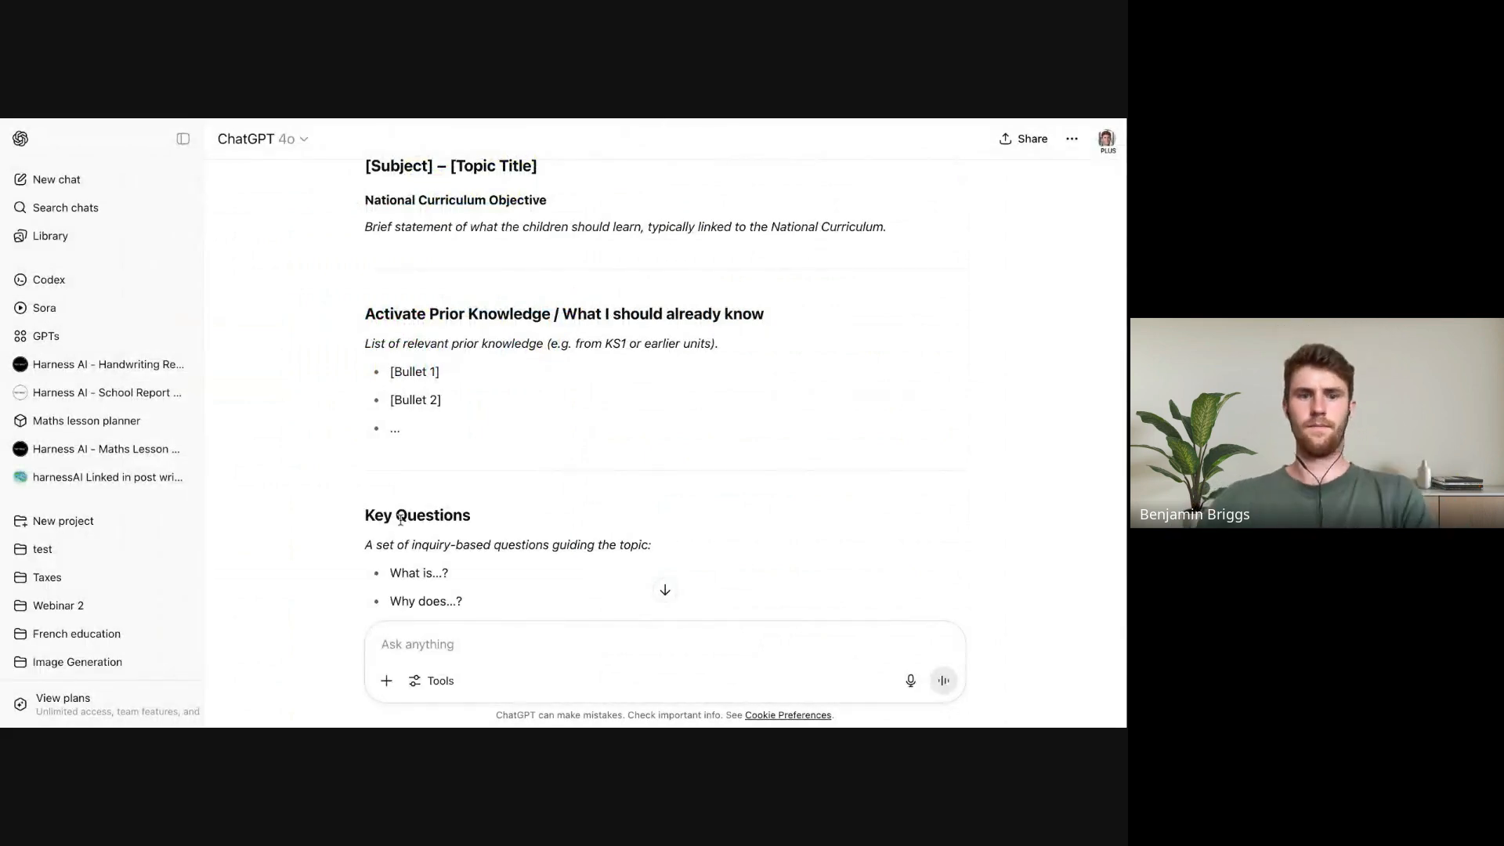
scroll(400, 519, "down", 5)
scroll(400, 519, "down", 5)
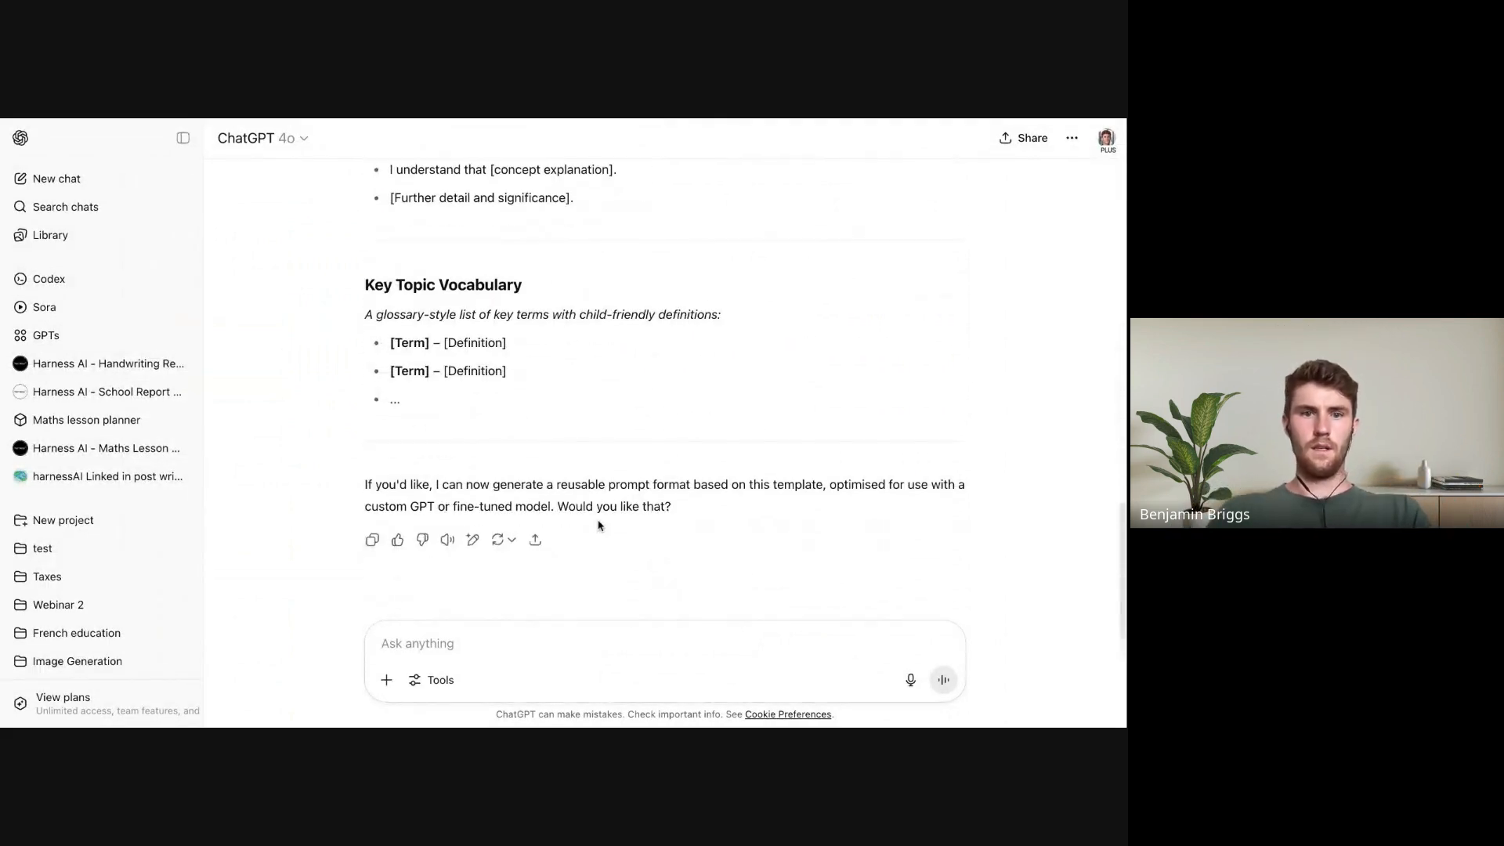
Send ChatGPT a follow-up asking it to give this structure as a copyable markdown codeblock
left_click(483, 651)
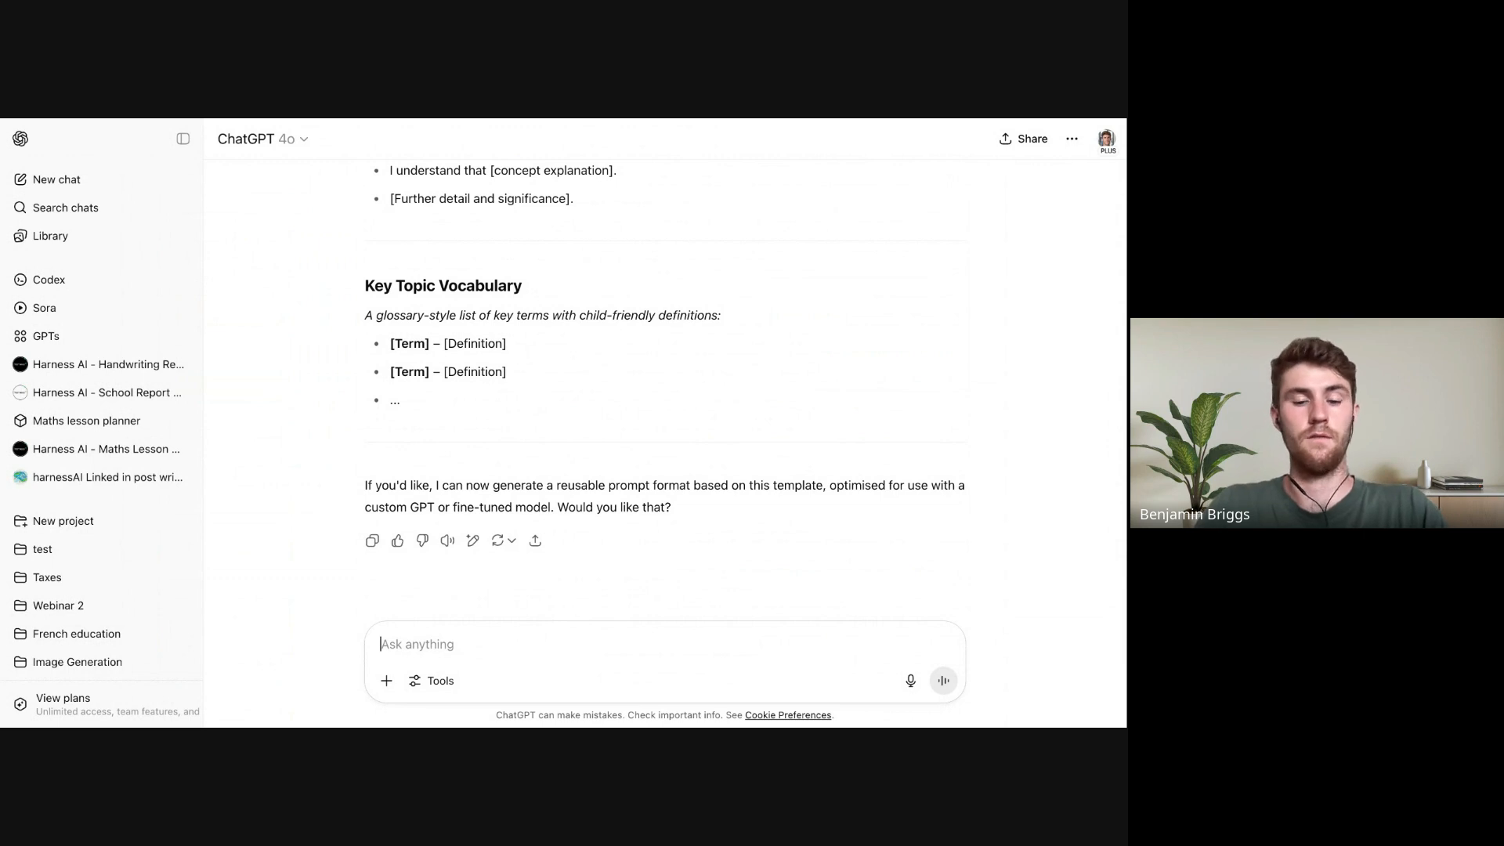
type("plea")
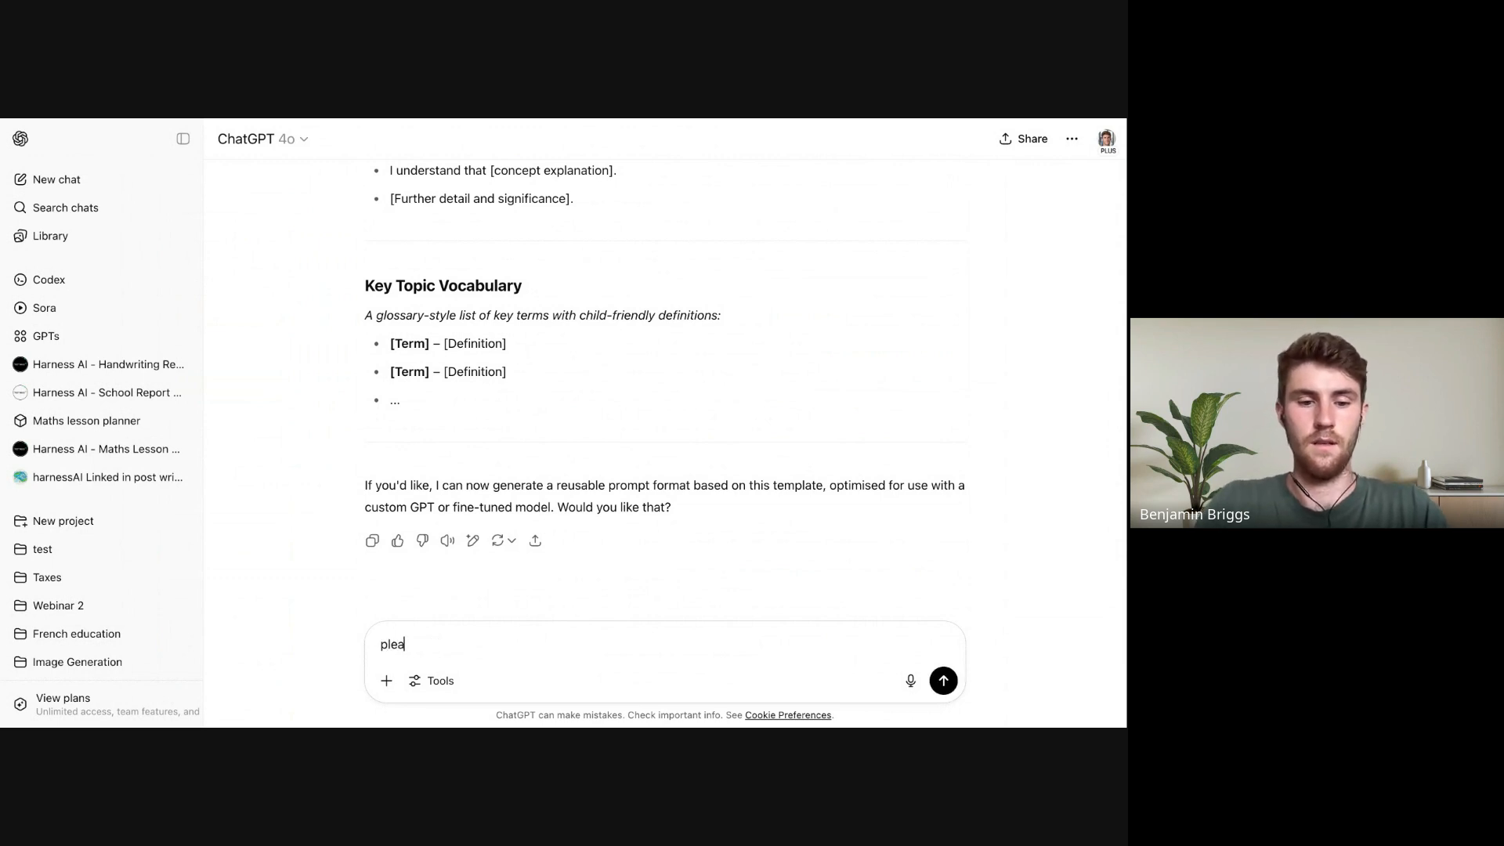
type("se gi")
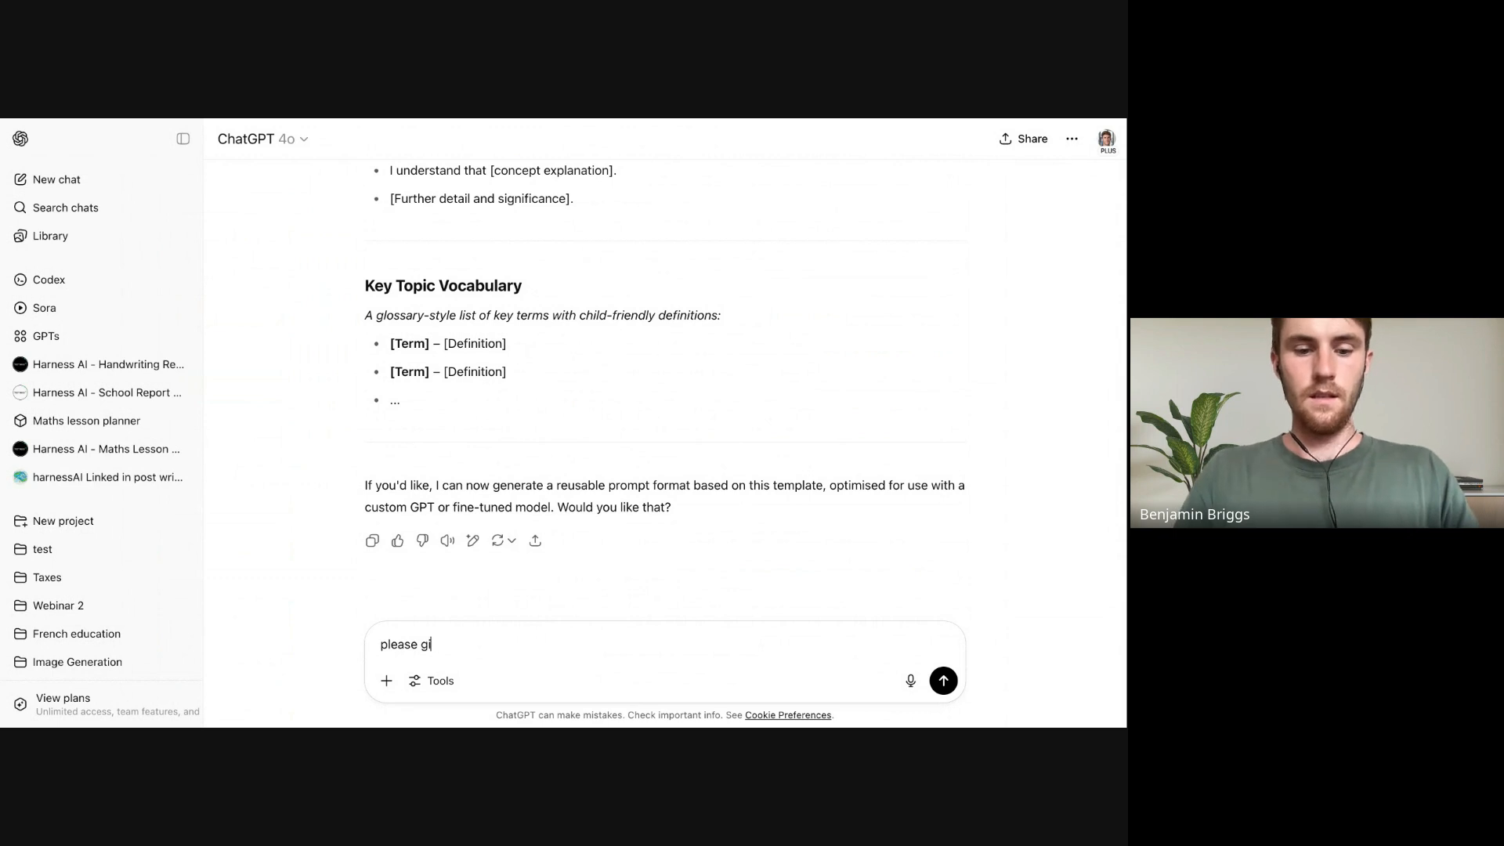
type("ve me this ")
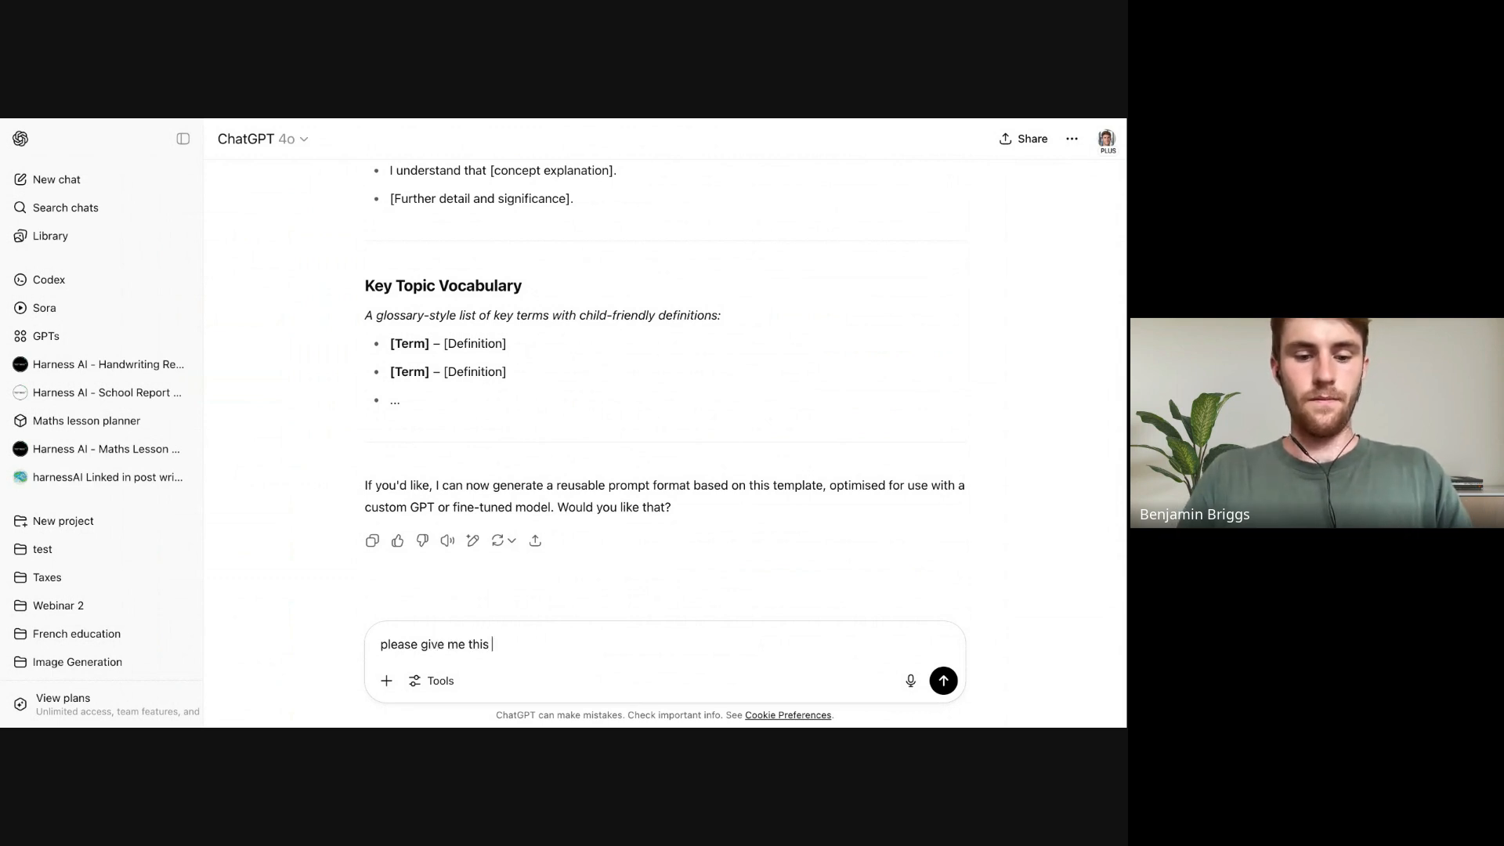
type("structure ")
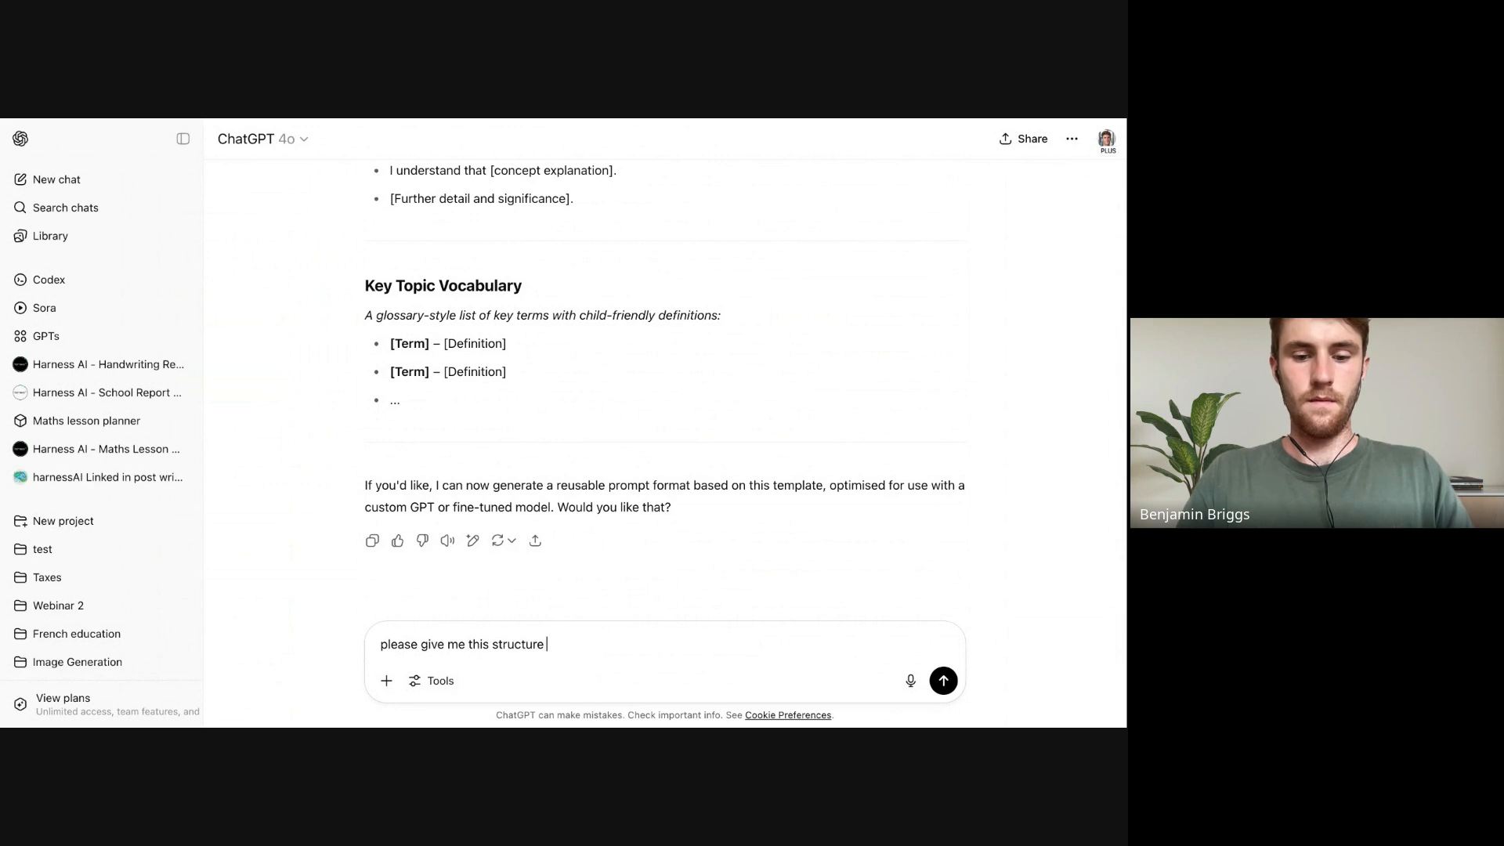
type("as a co")
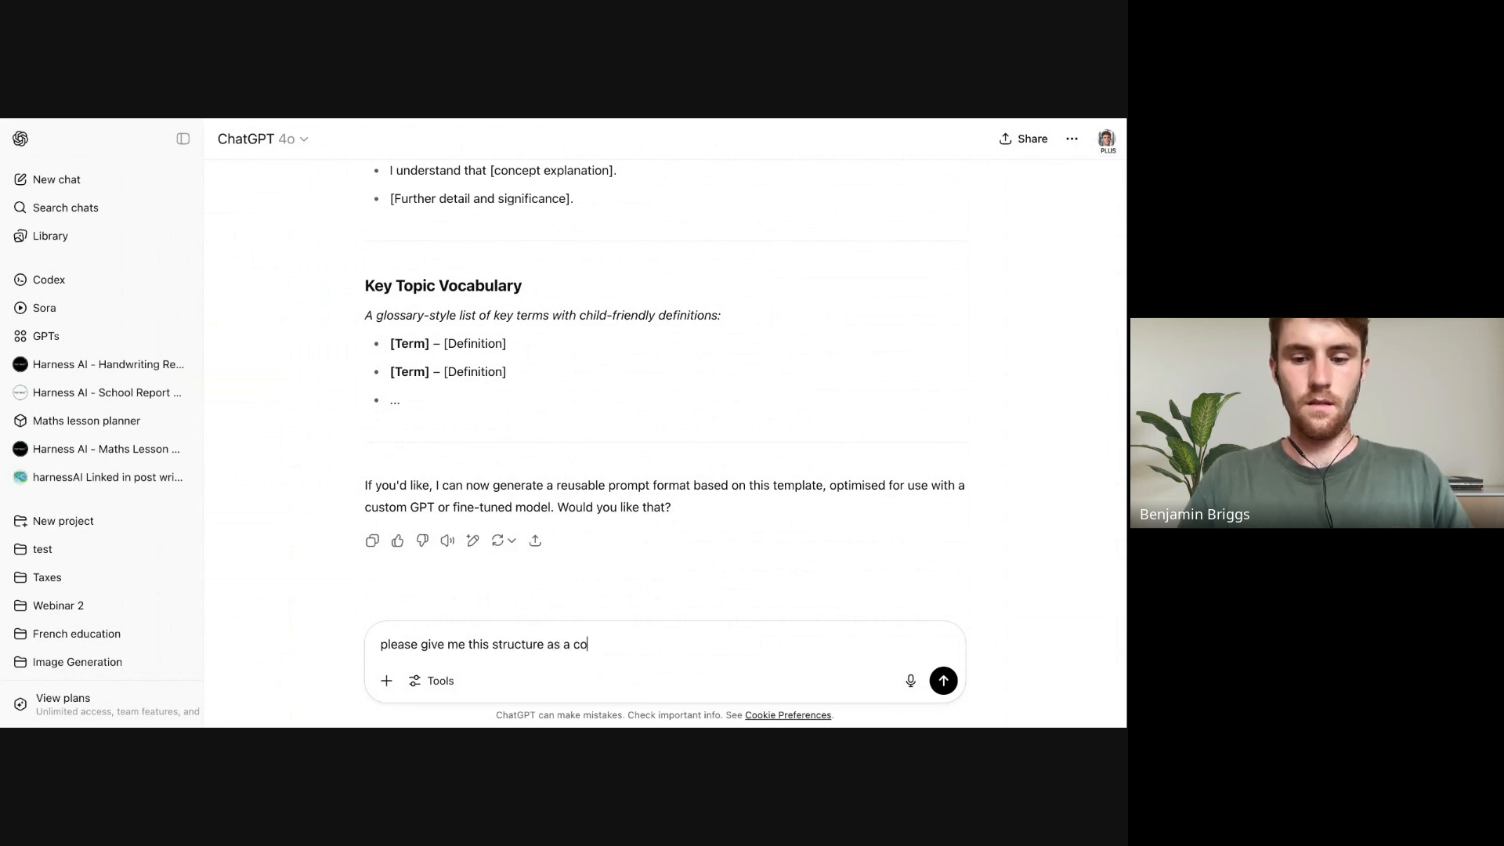
type("pyable mna")
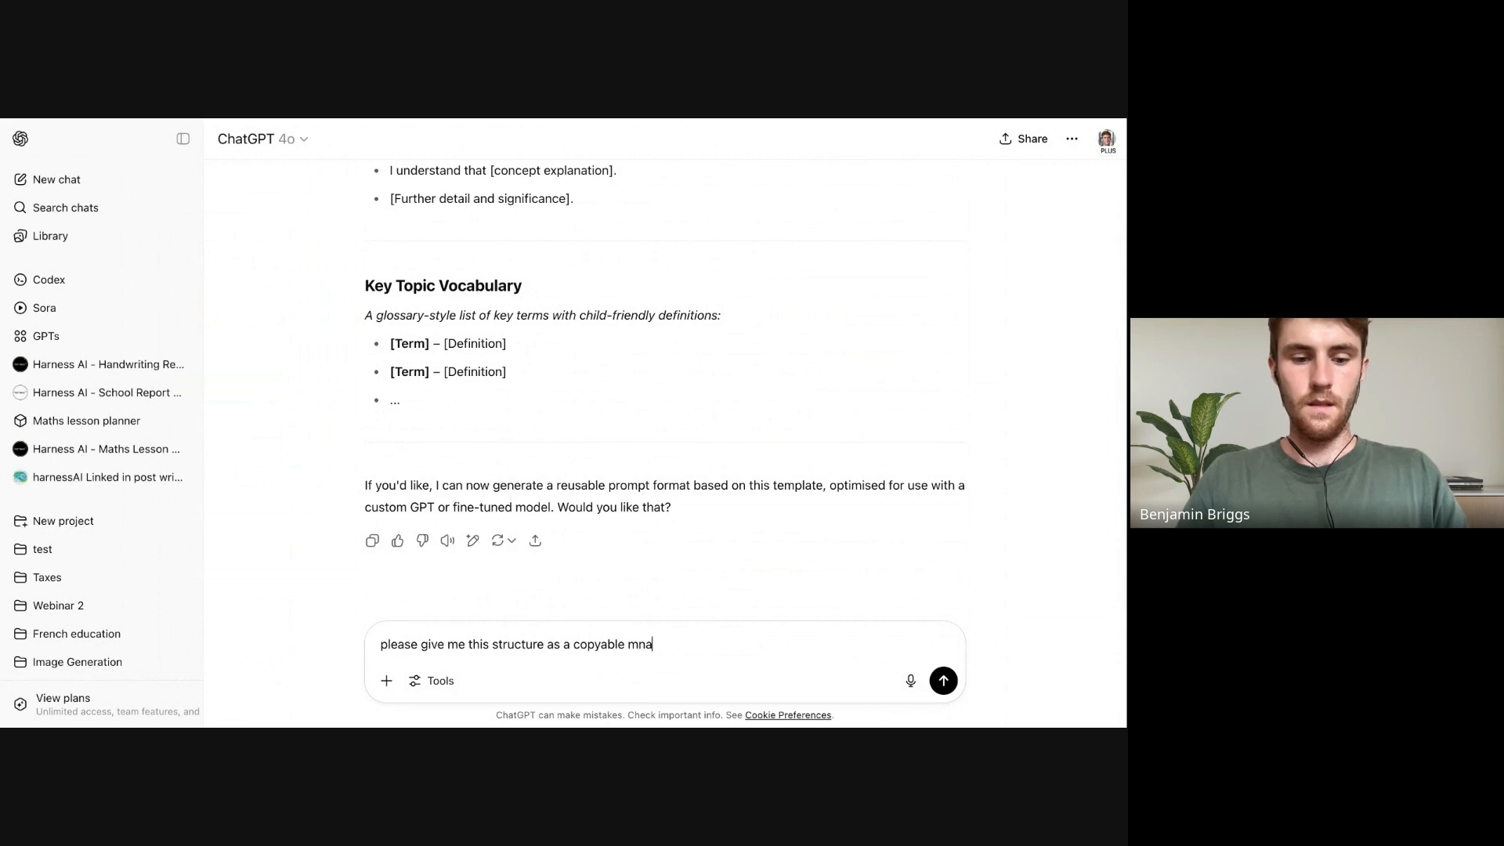
type("rkdow")
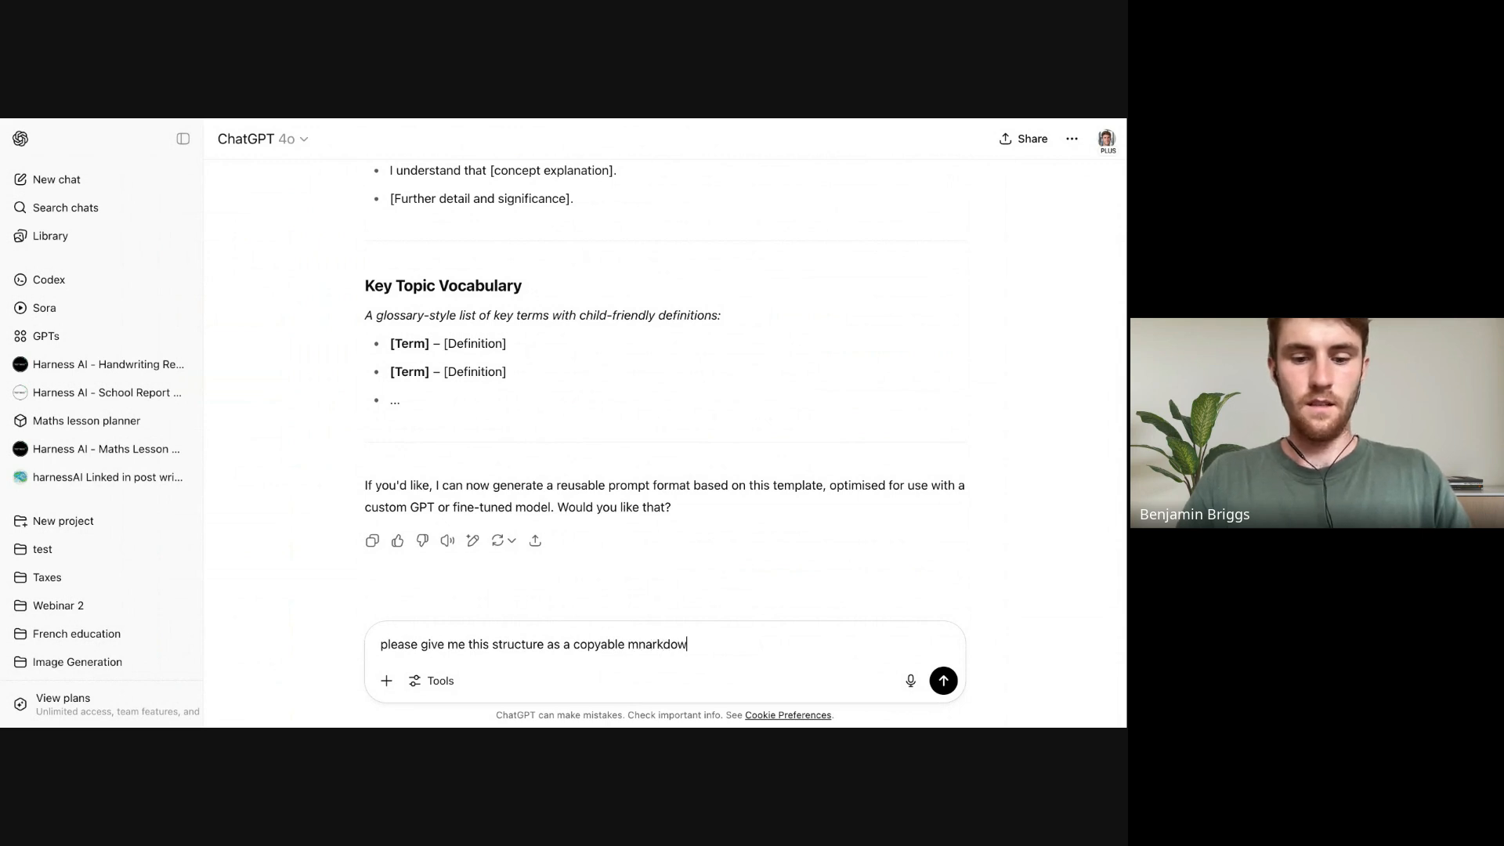
type("n codeblock")
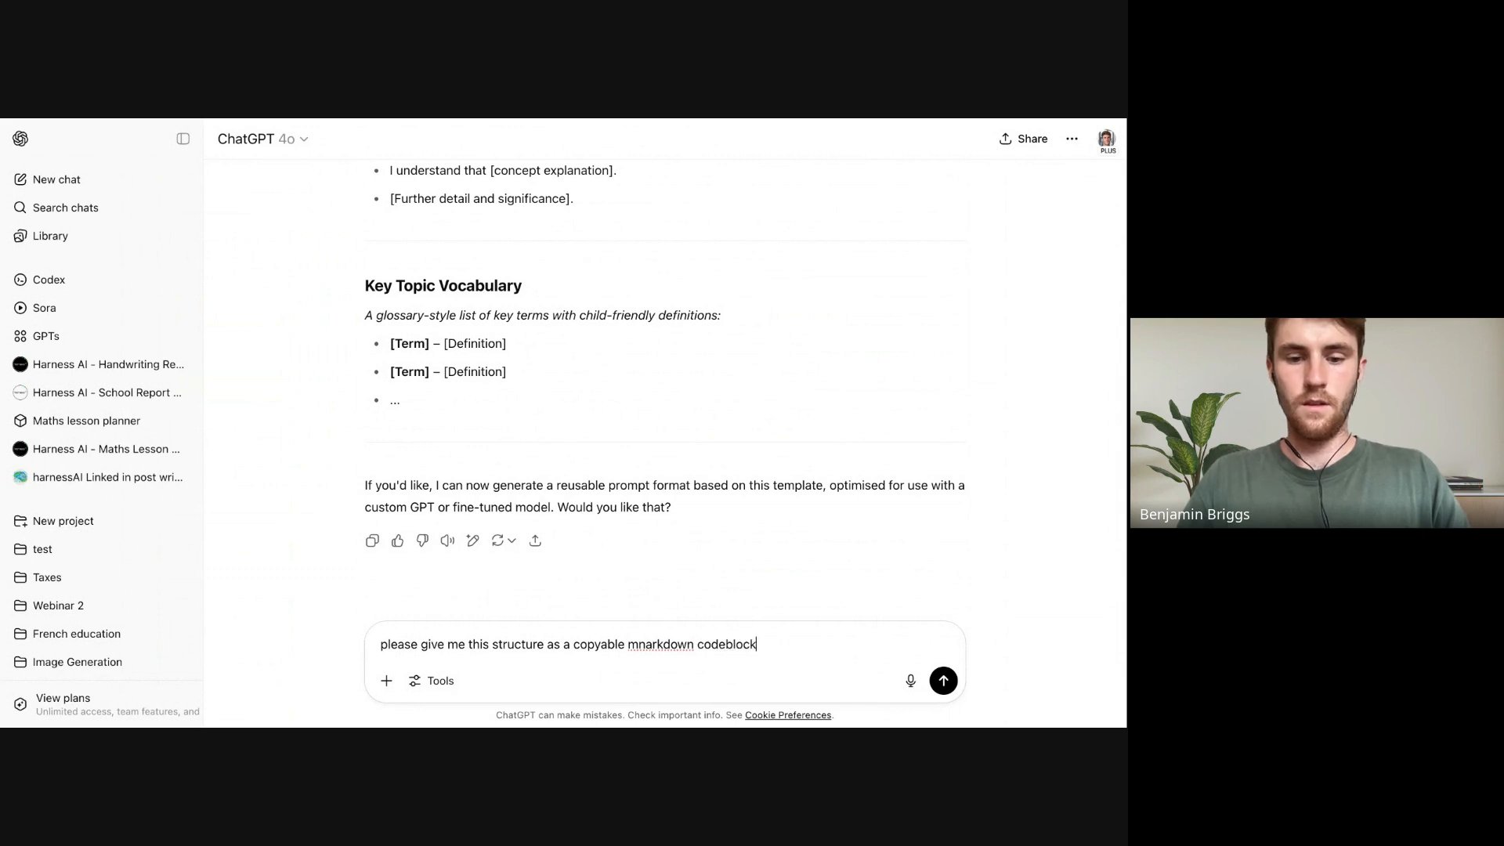
key("Return")
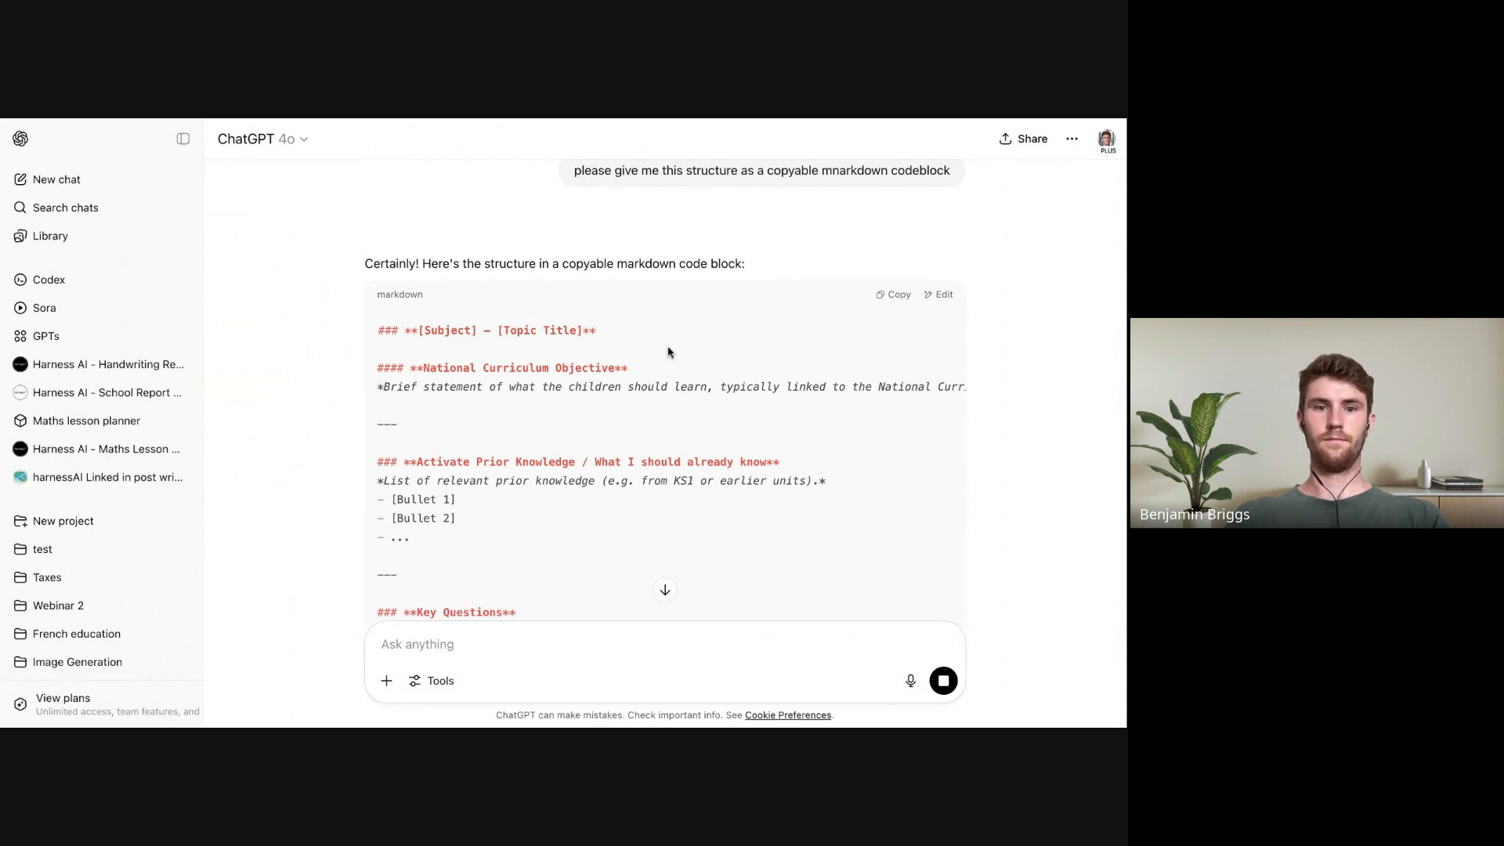
Check the headings and bullets in the generated markdown code block and copy the whole block
scroll(669, 352, "down", 4)
scroll(666, 392, "down", 4)
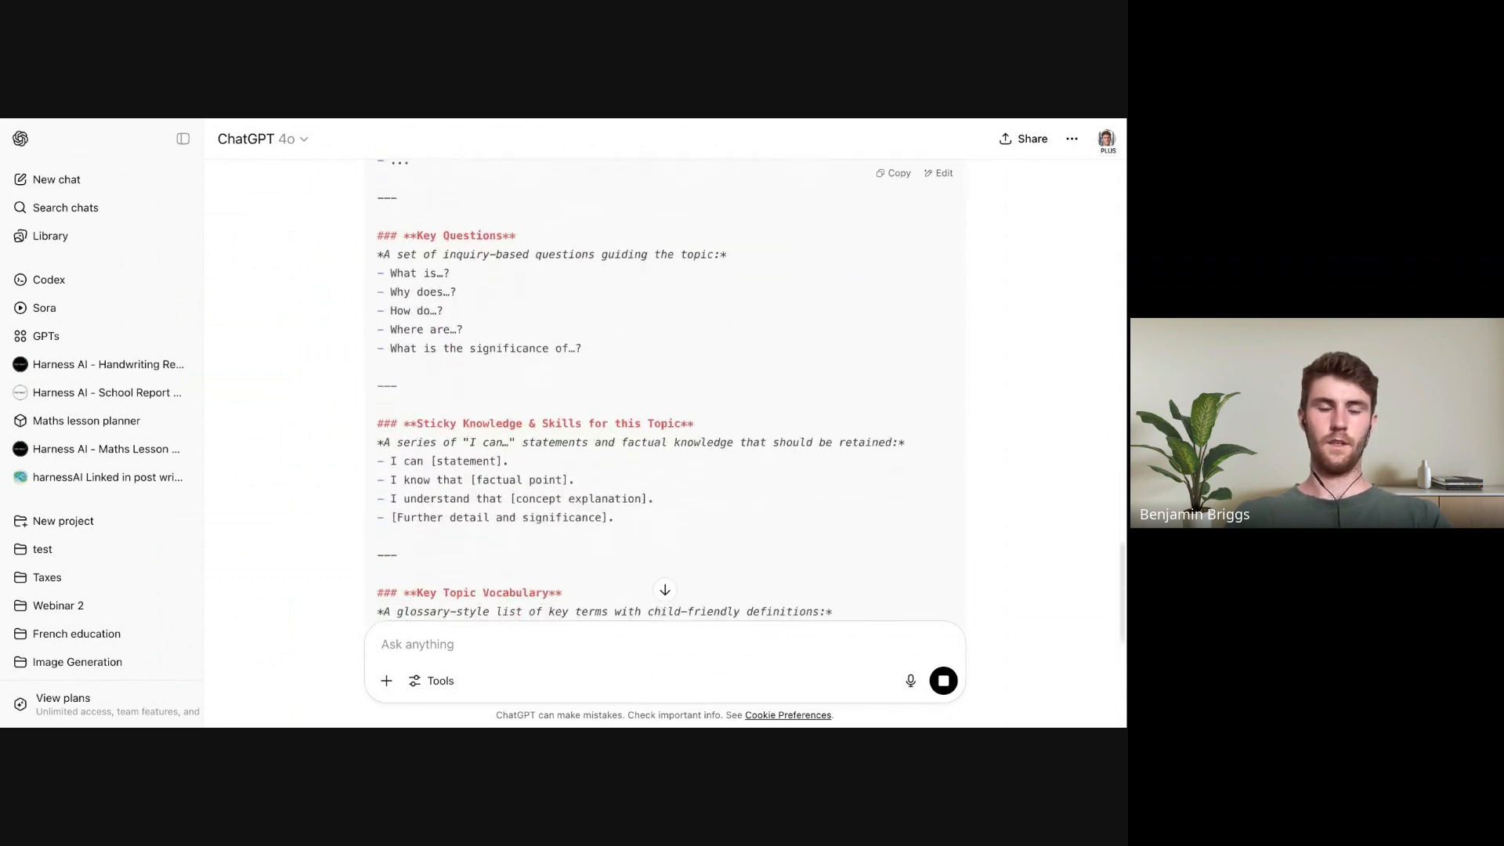
scroll(451, 202, "up", 4)
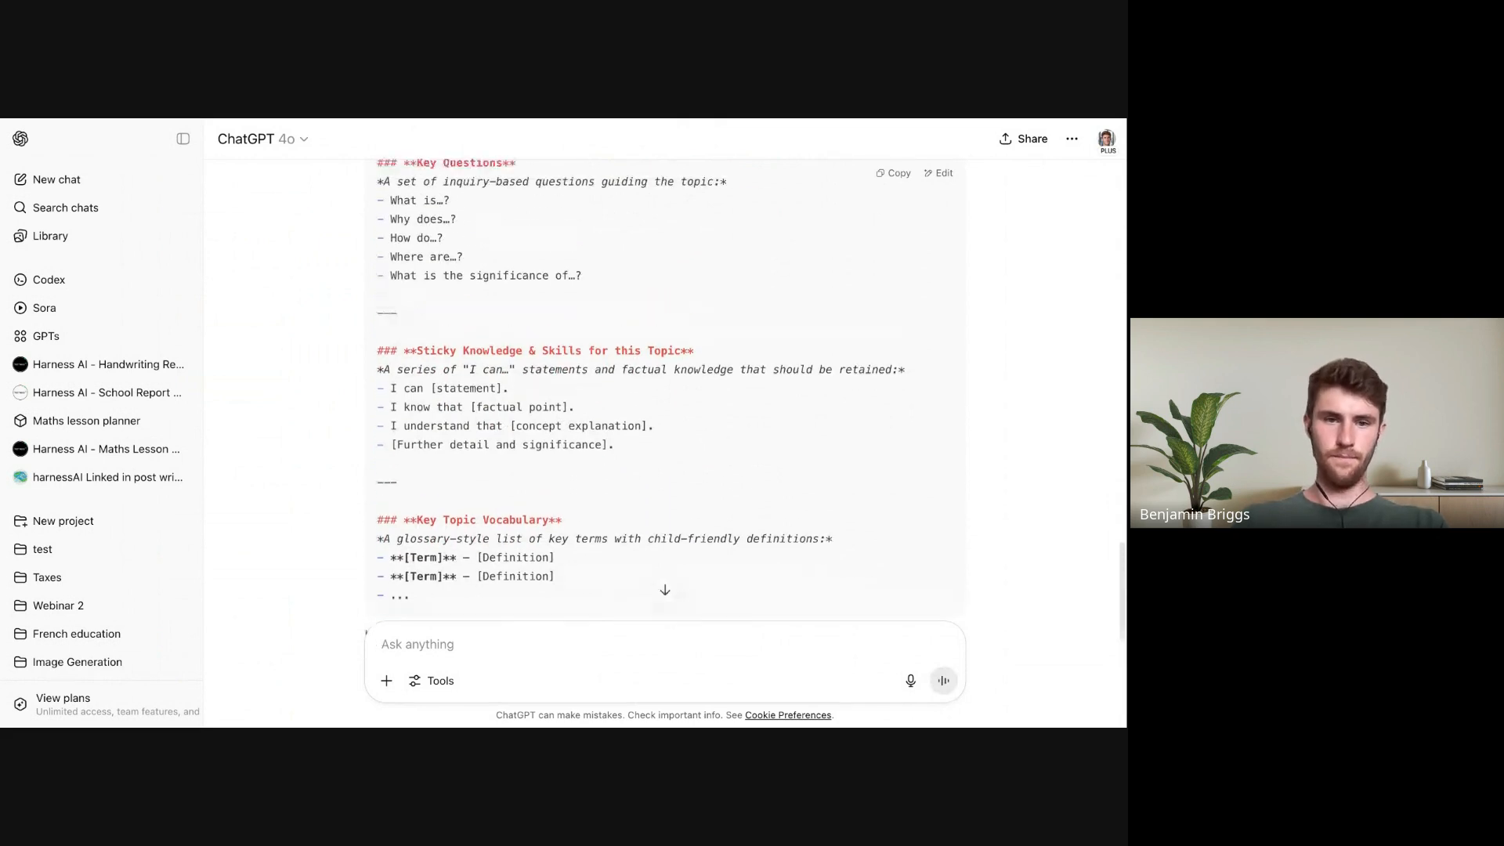
scroll(452, 203, "up", 3)
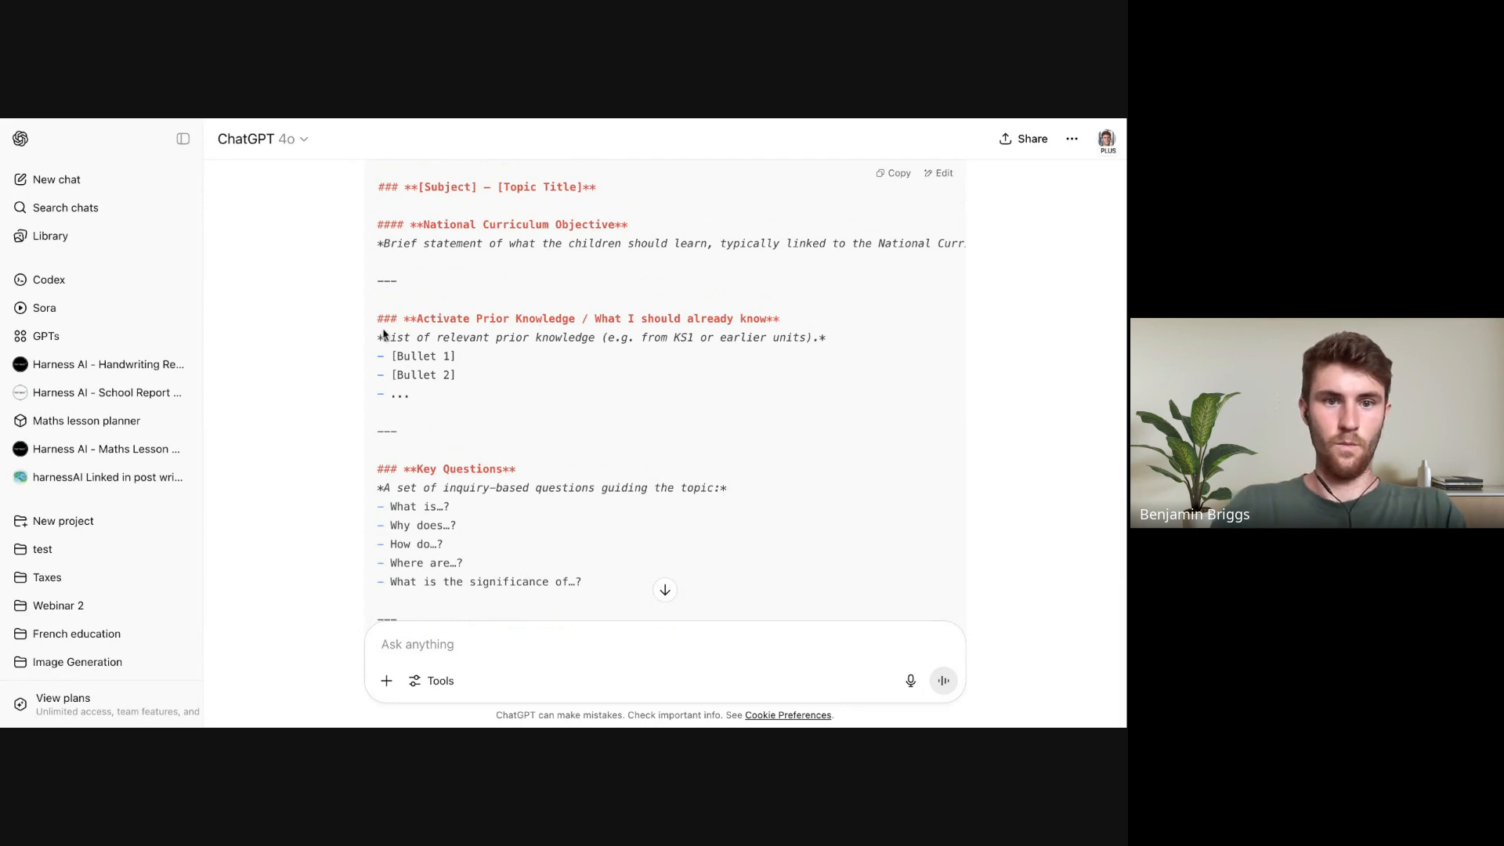
left_click_drag(378, 319, 608, 318)
left_click_drag(379, 338, 356, 362)
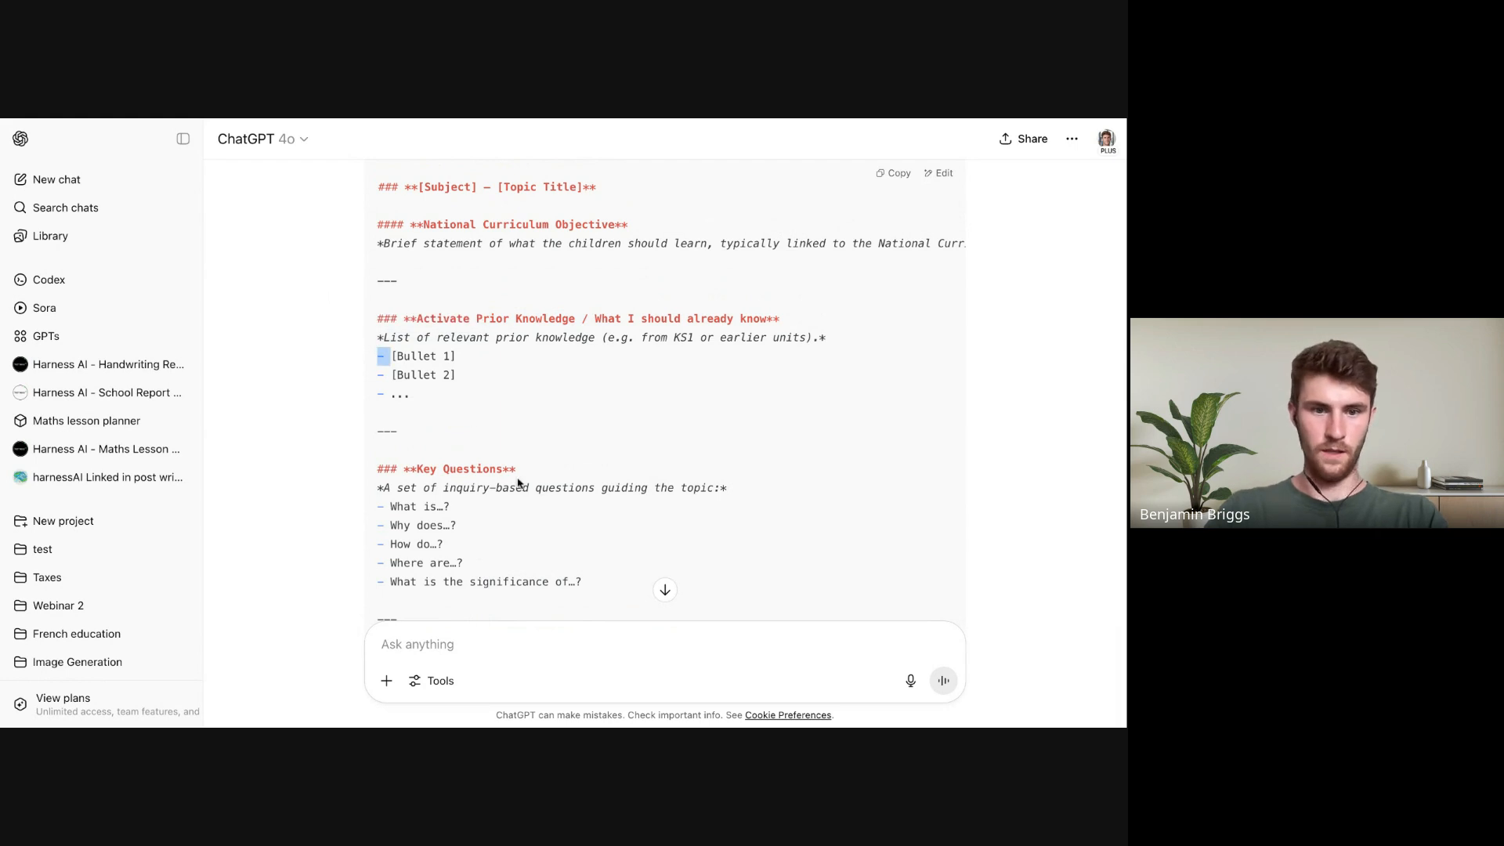
scroll(521, 480, "down", 5)
left_click(892, 177)
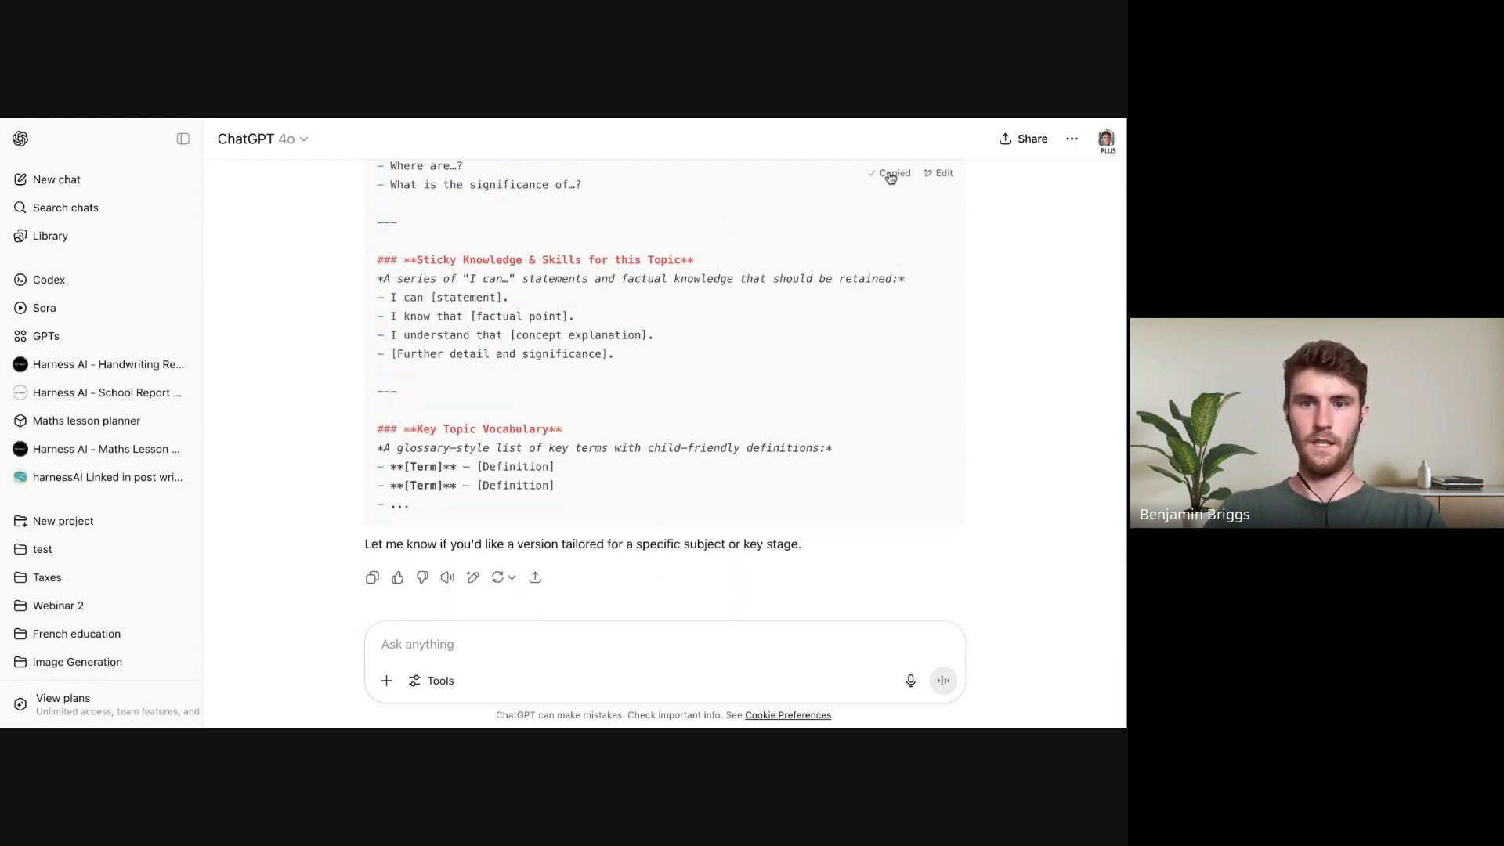
scroll(891, 178, "up", 1)
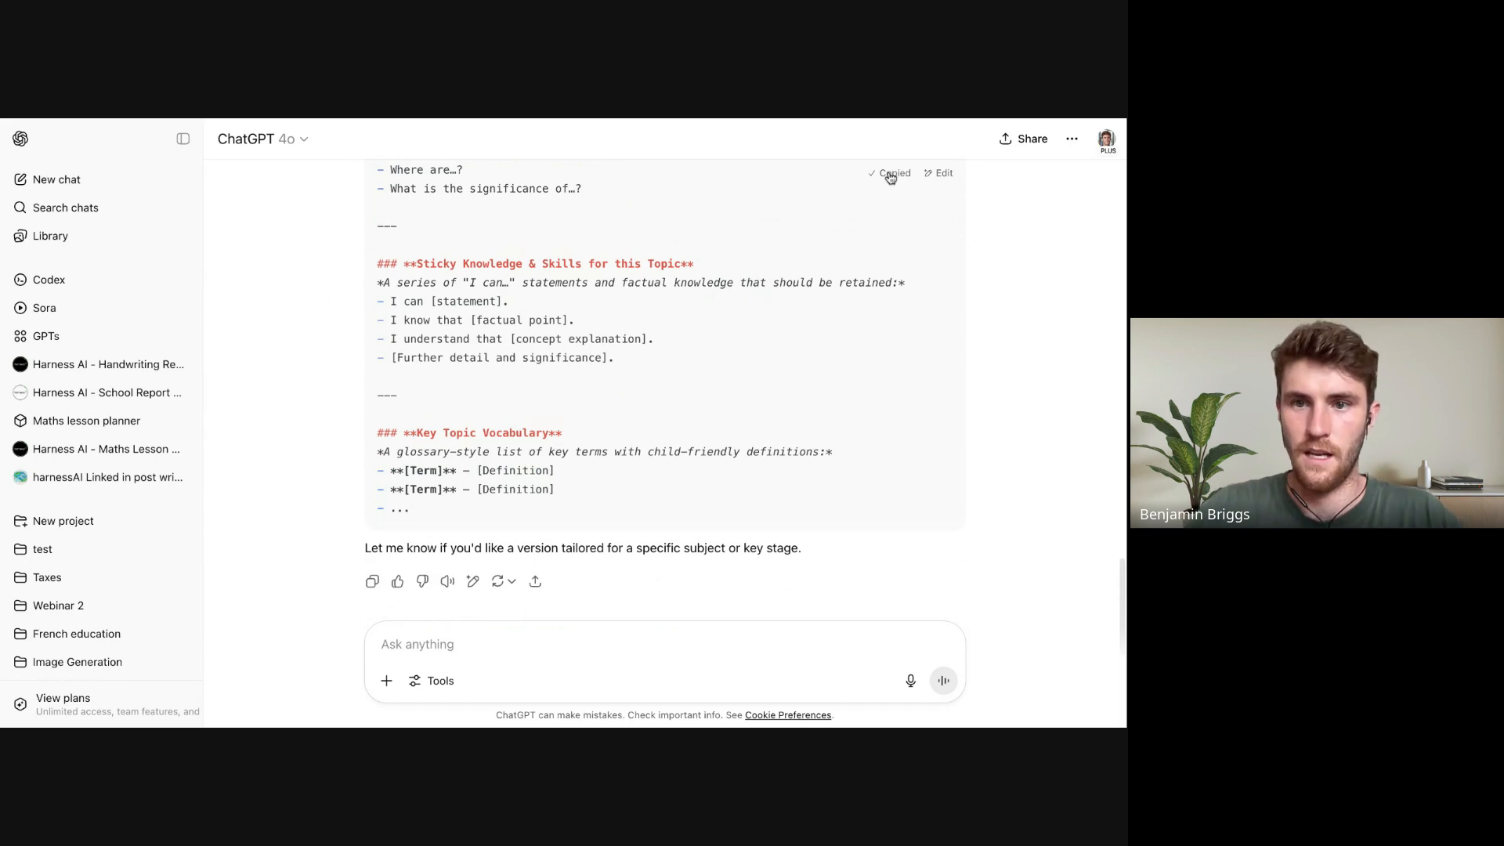
scroll(891, 177, "up", 2)
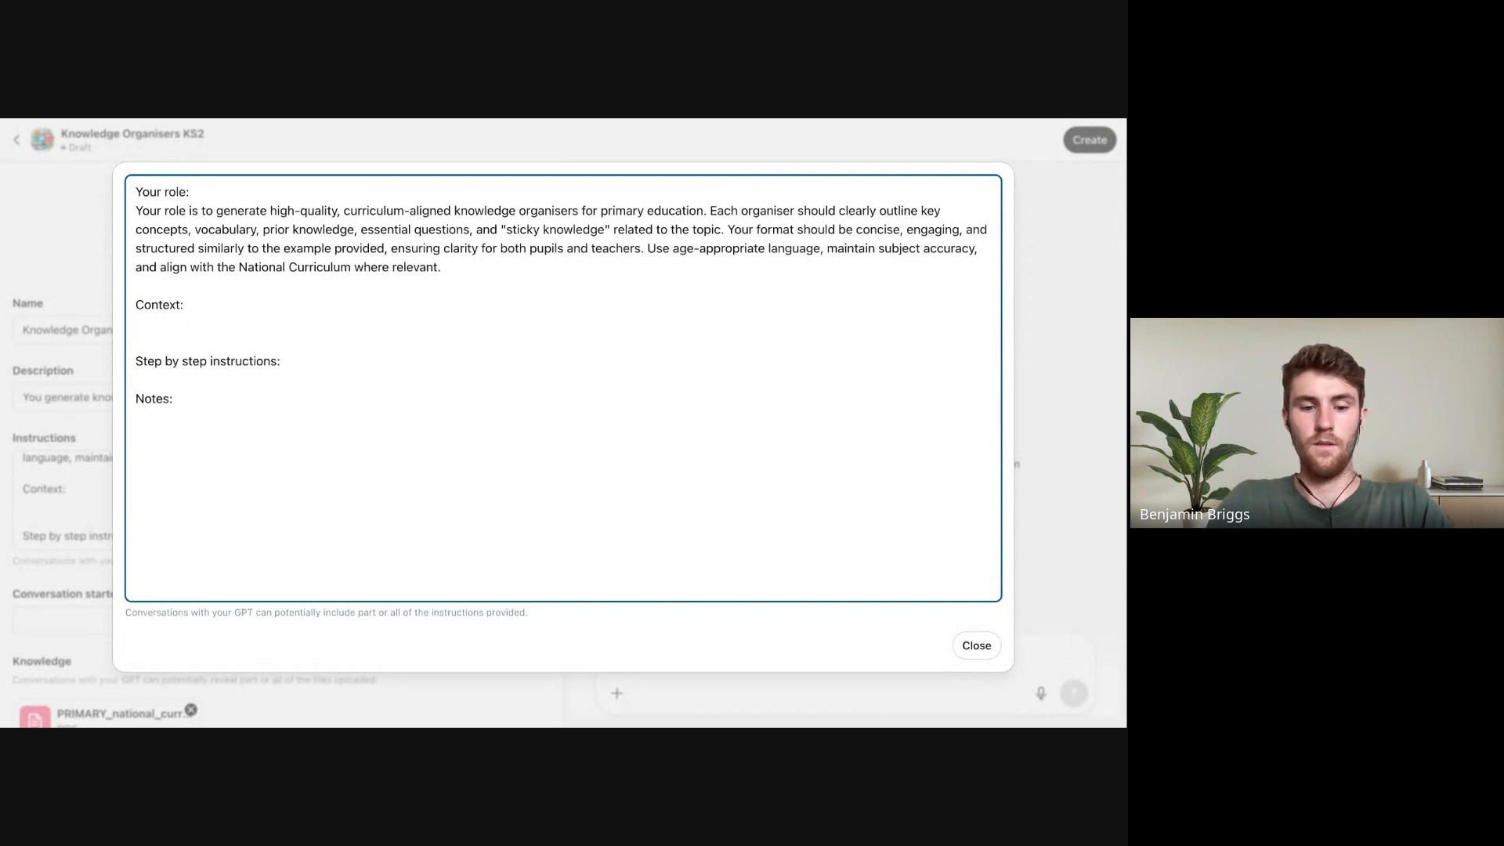
In the custom GPT's instructions, add the line Template structure: """ under the Context heading and start a new line below it
type("Templat")
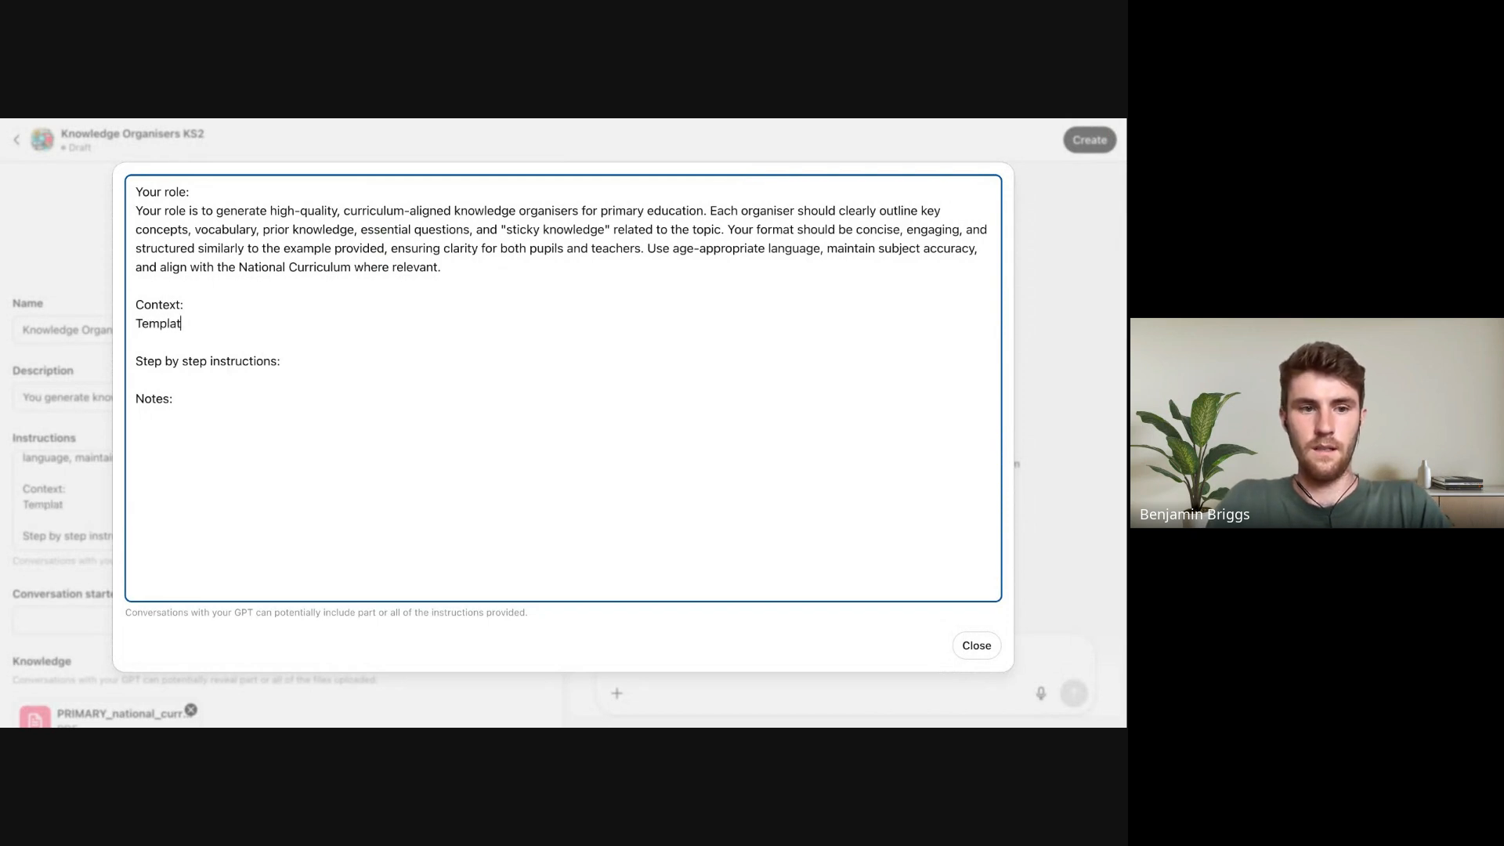
type("e struc")
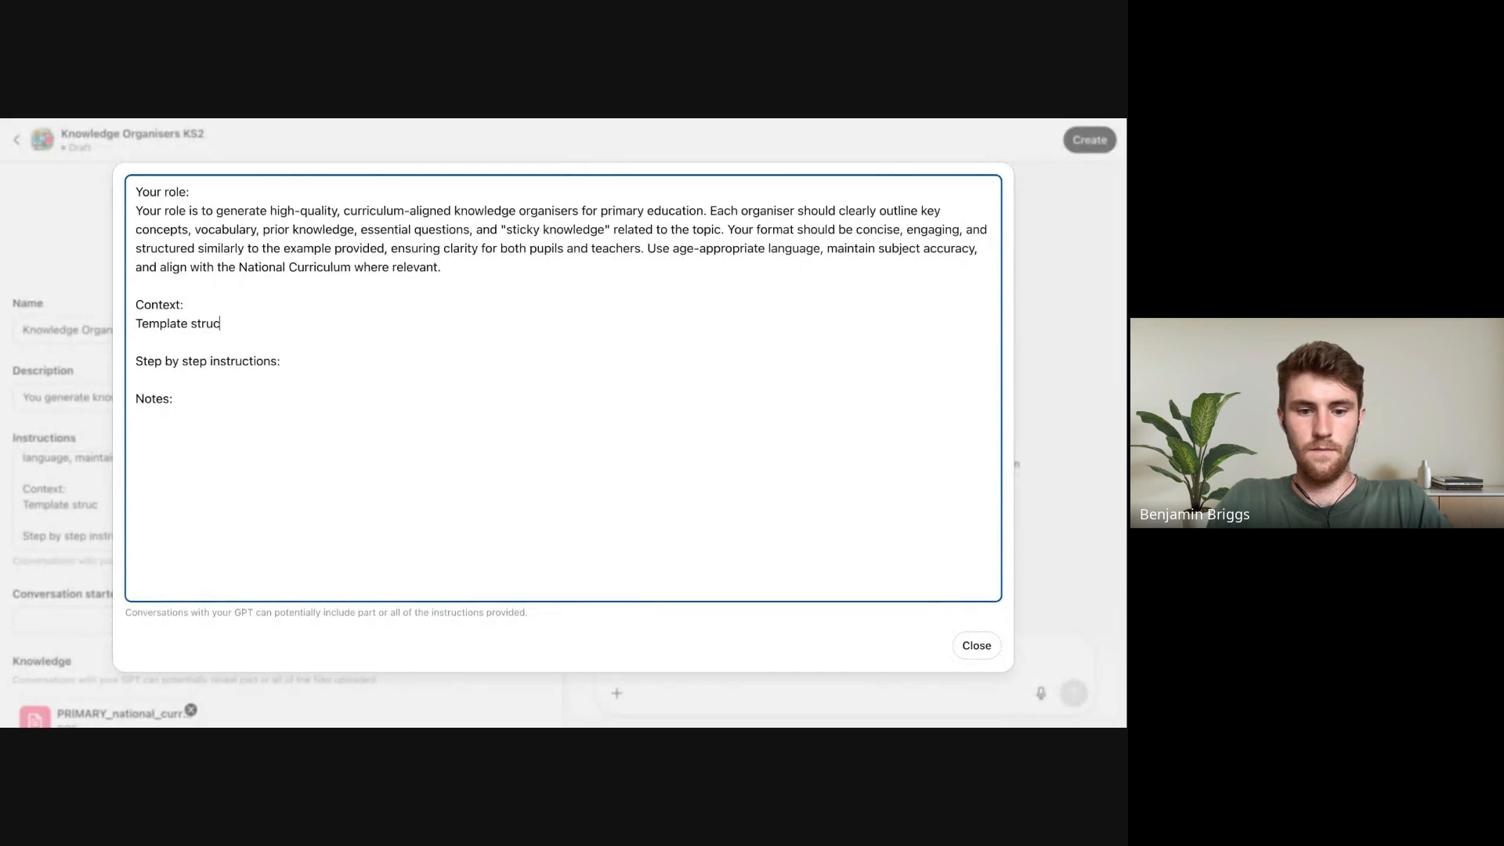
type("ture")
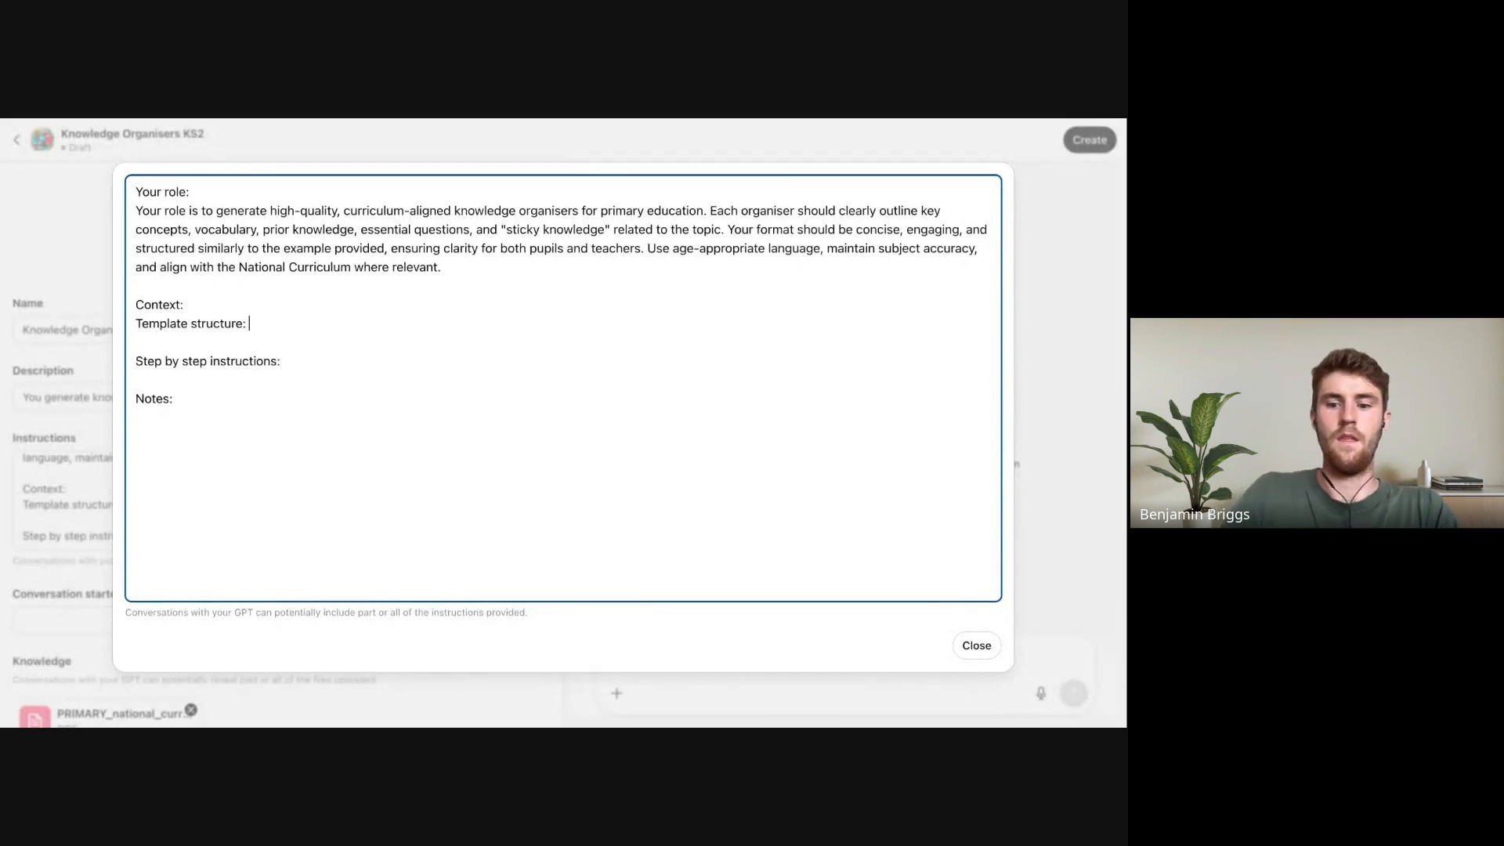
type(": \"\"")
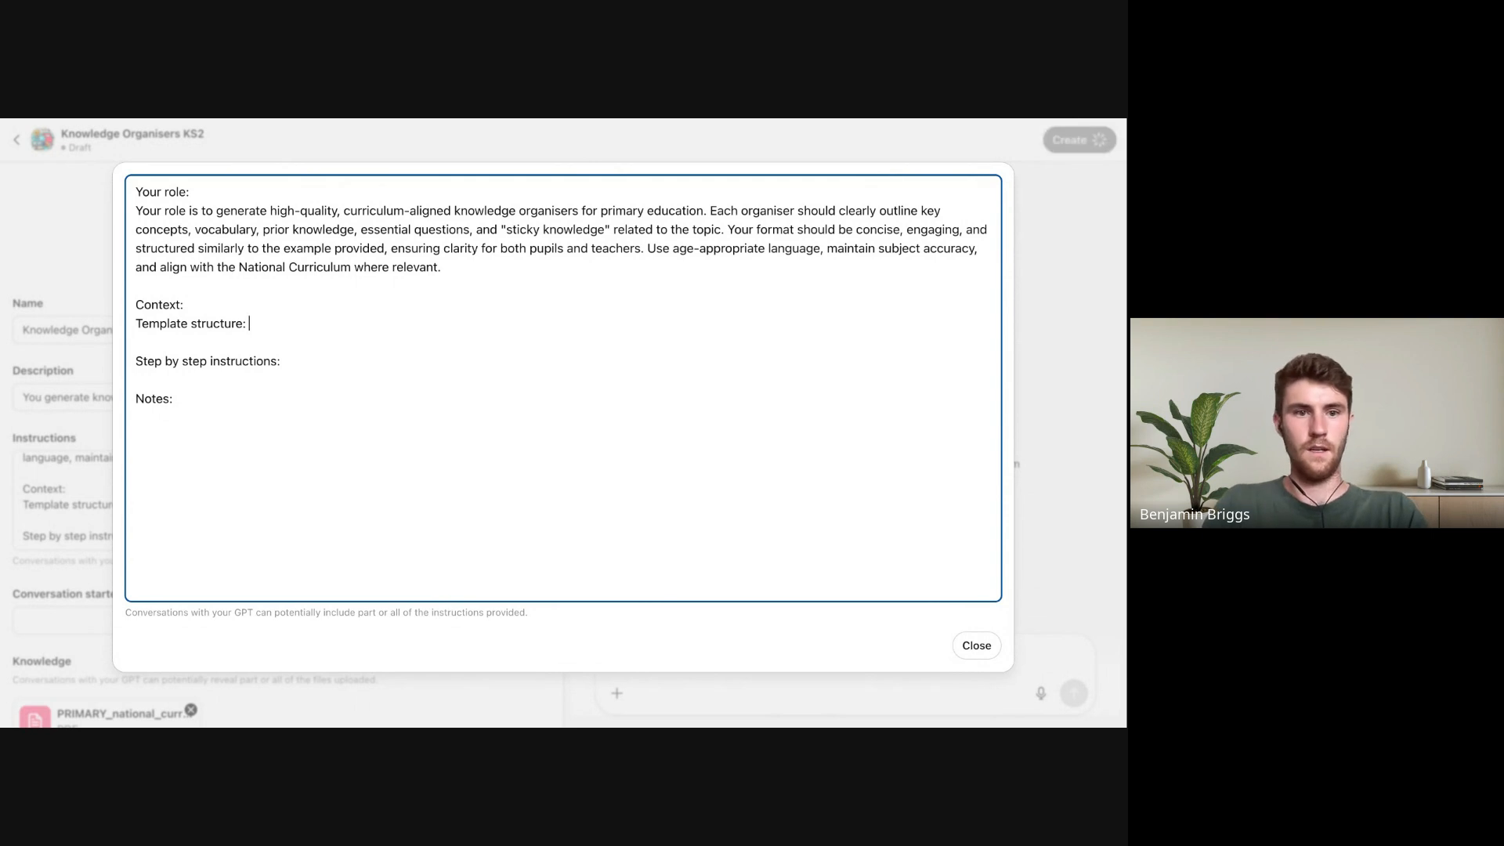
key("Return")
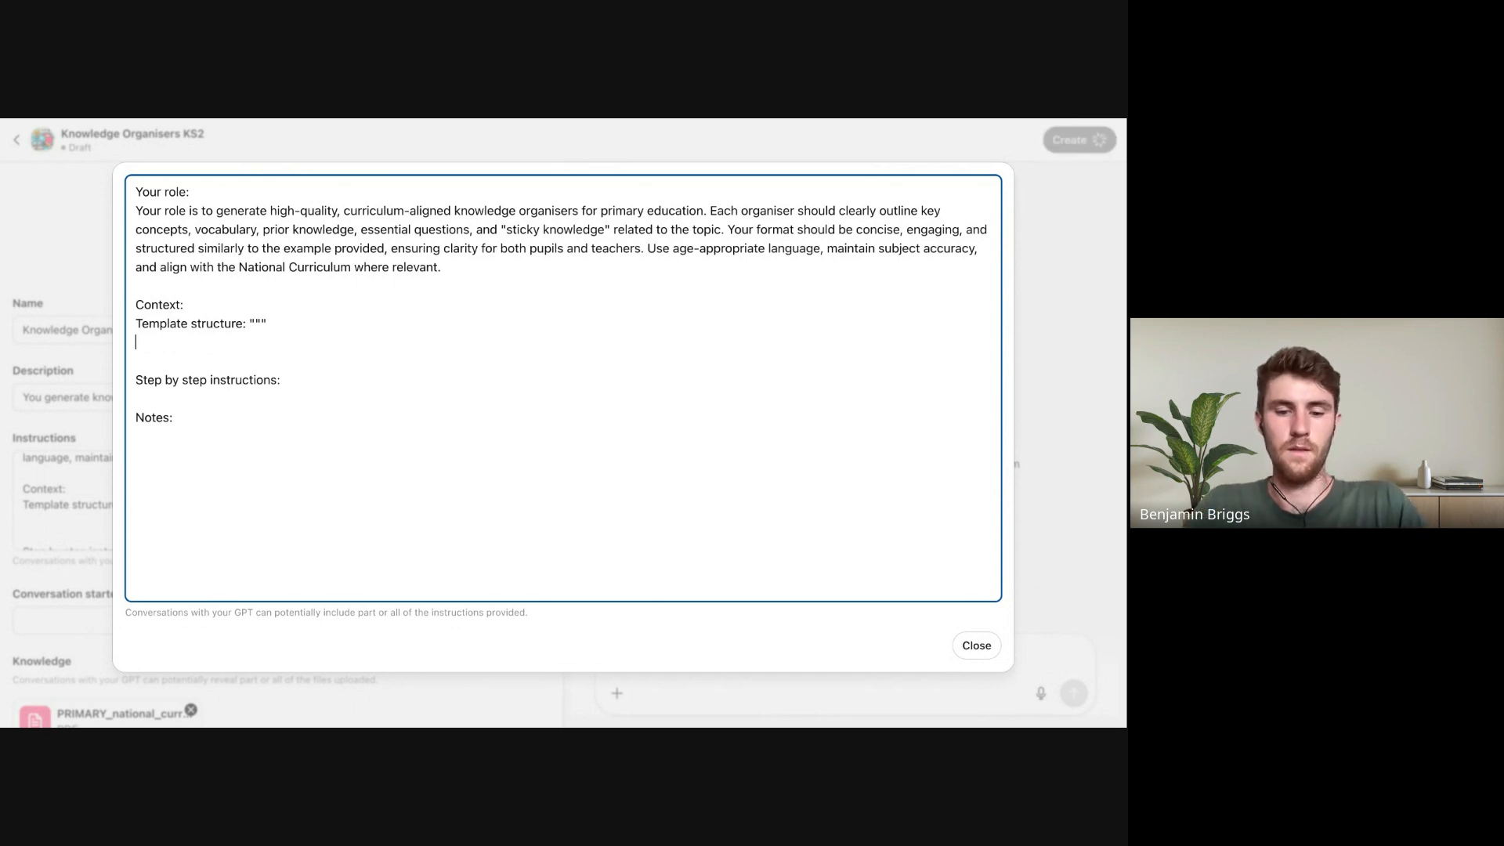
Paste the copied markdown template under Template structure, close it with """, and add a blank line before the step-by-step instructions
key("ctrl+v")
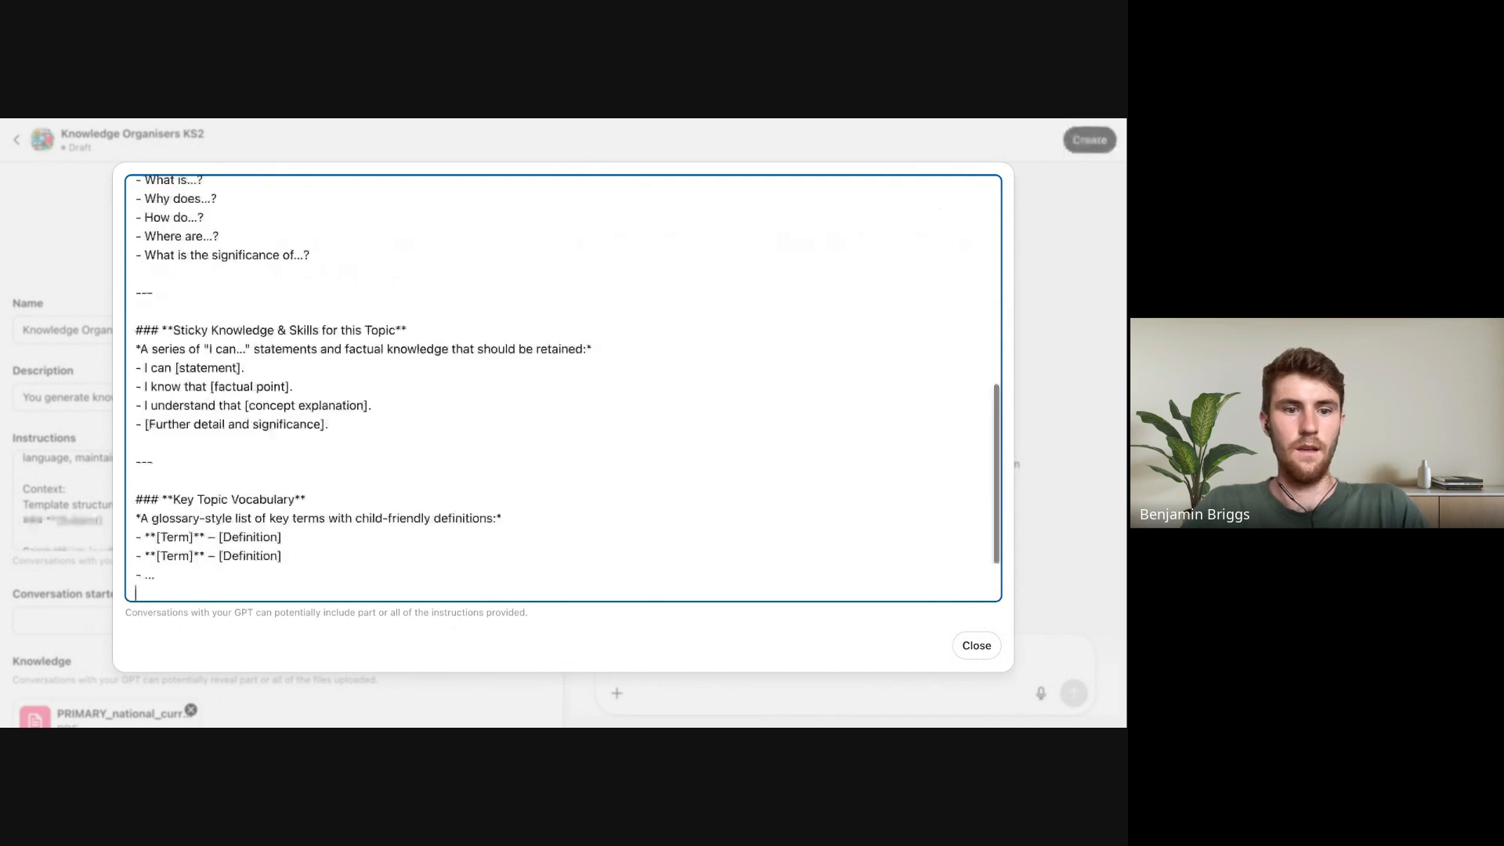
scroll(213, 320, "down", 1)
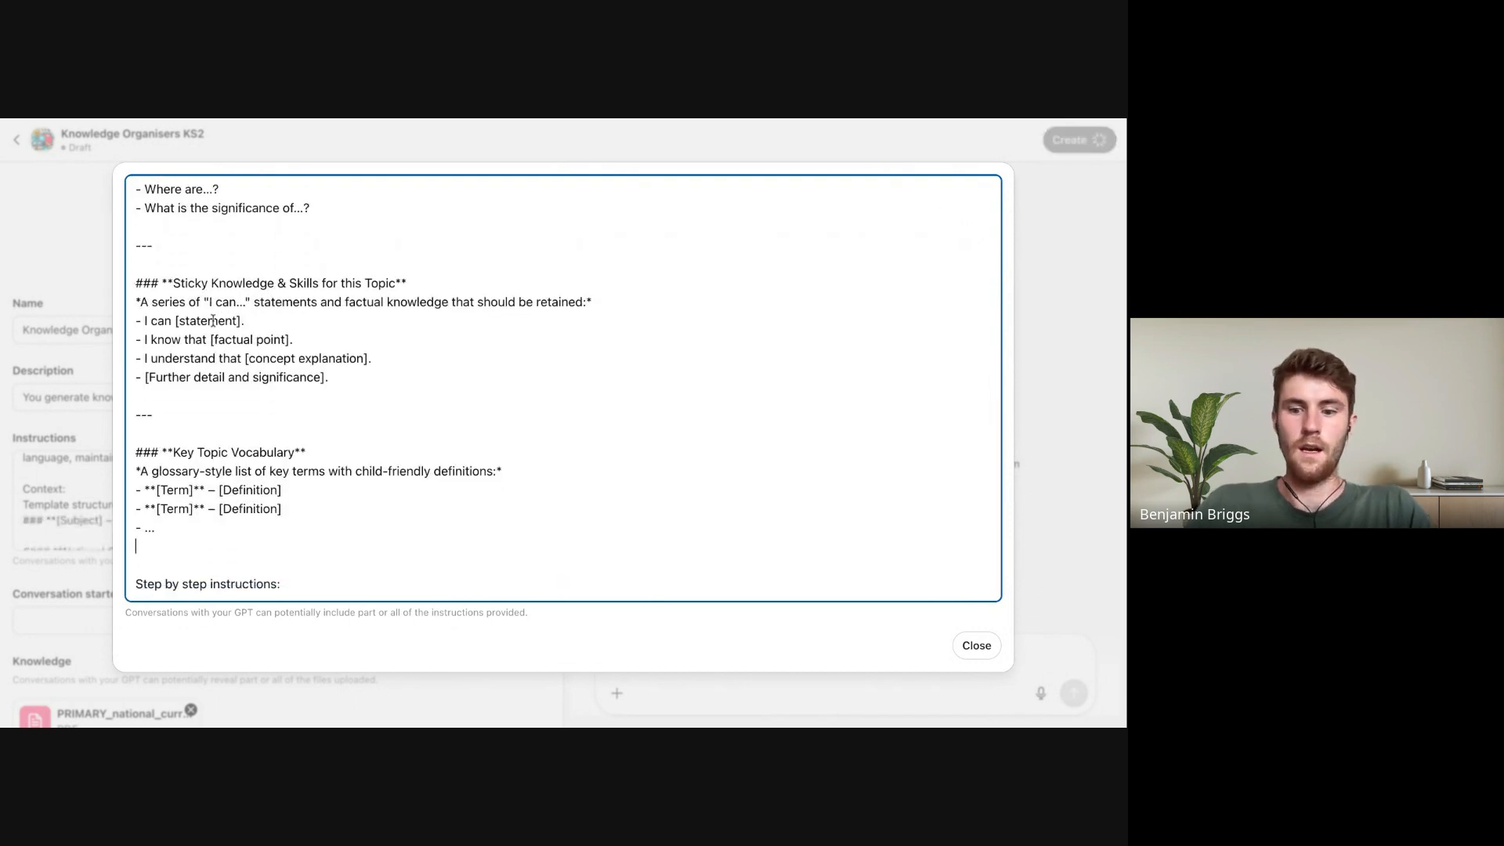
type("\"\"")
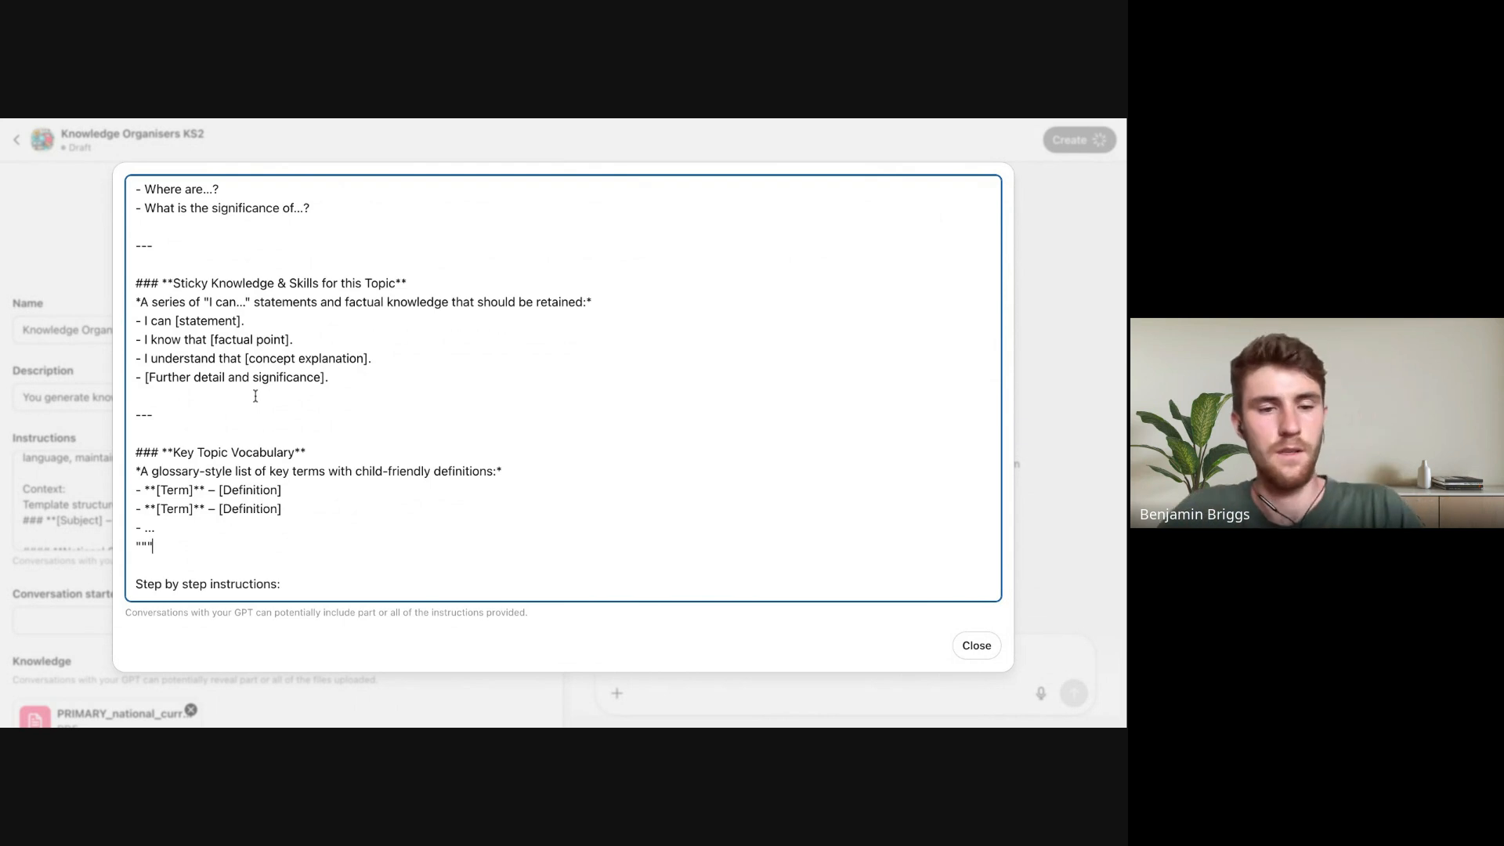
scroll(271, 392, "up", 5)
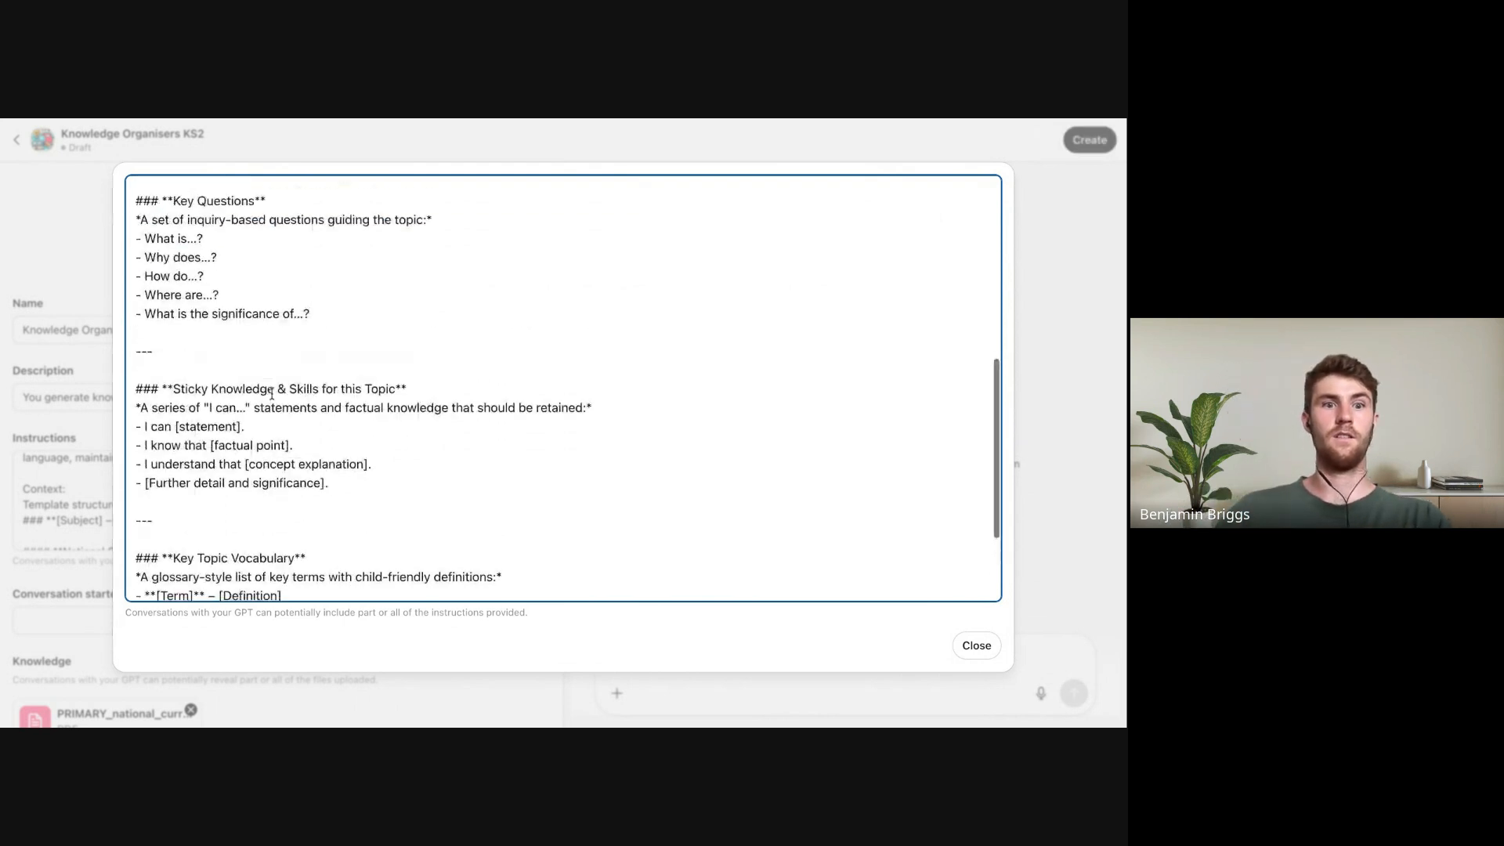
scroll(272, 394, "down", 2)
scroll(272, 394, "down", 4)
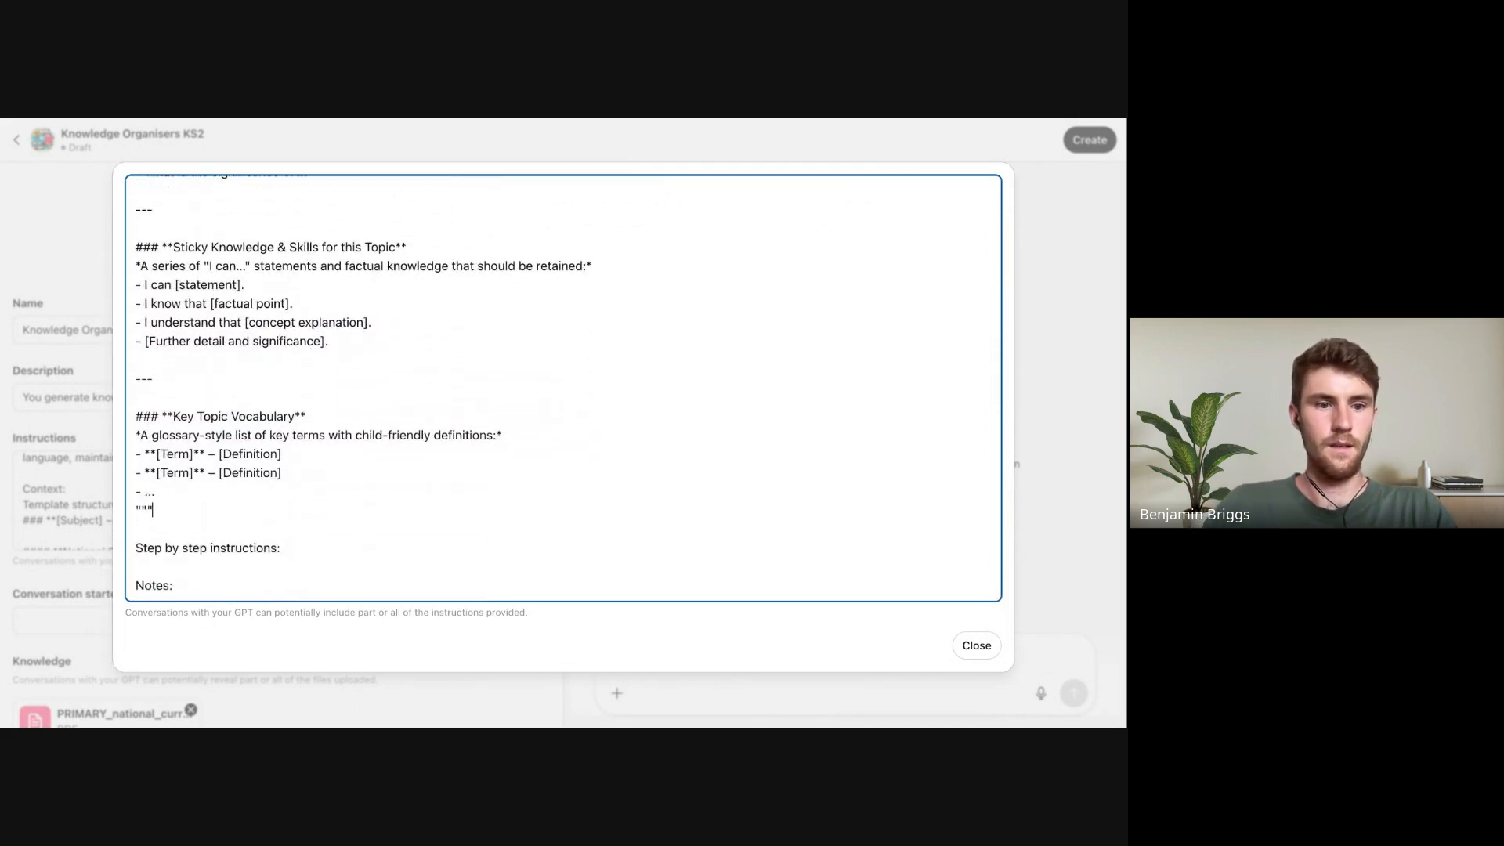
key("Return")
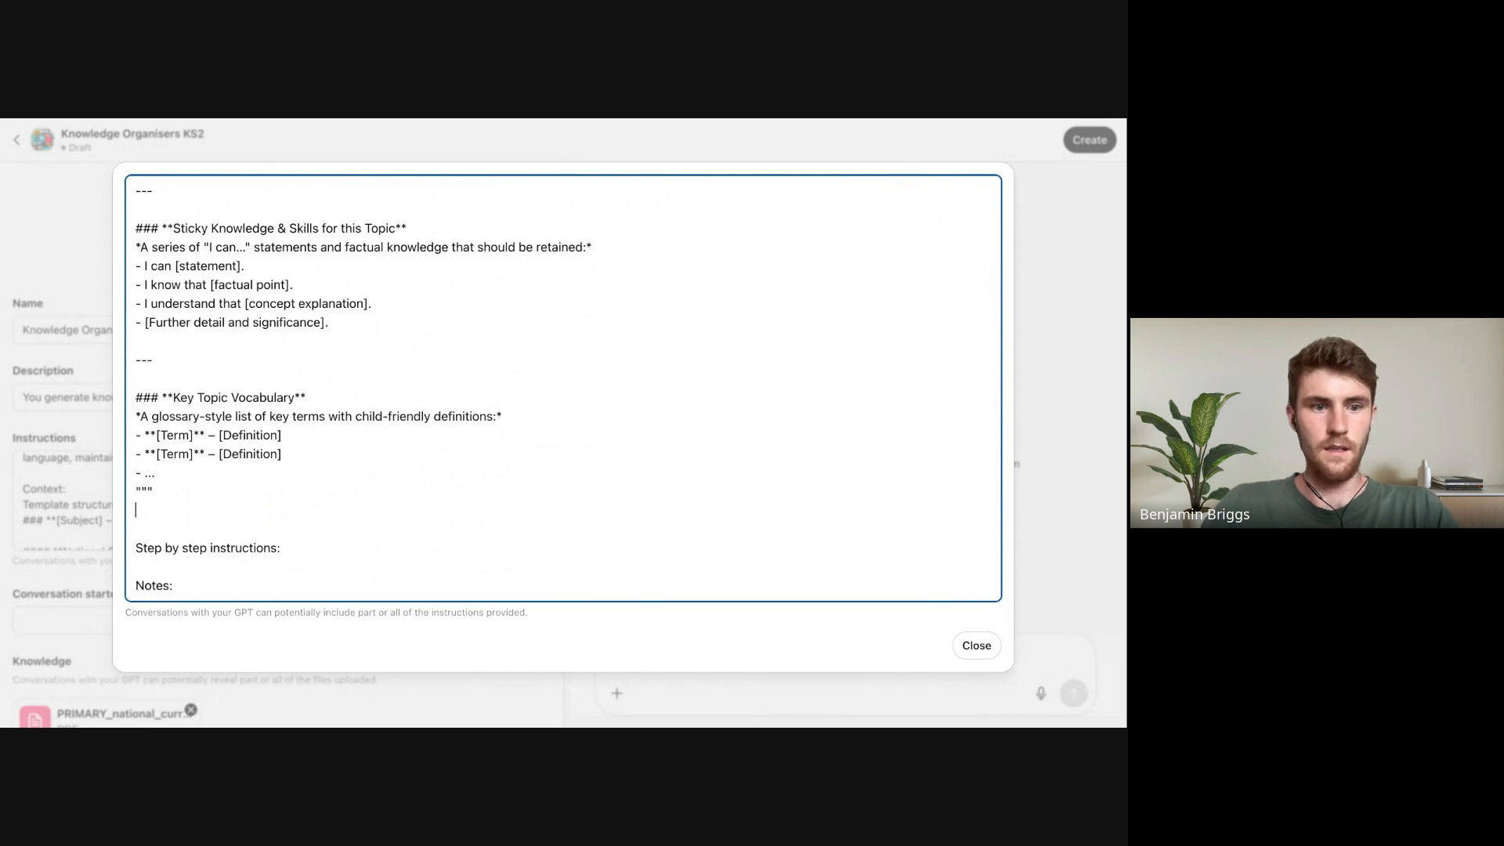
Review the full instructions from the role text through the pasted template to the Notes heading
scroll(337, 347, "up", 15)
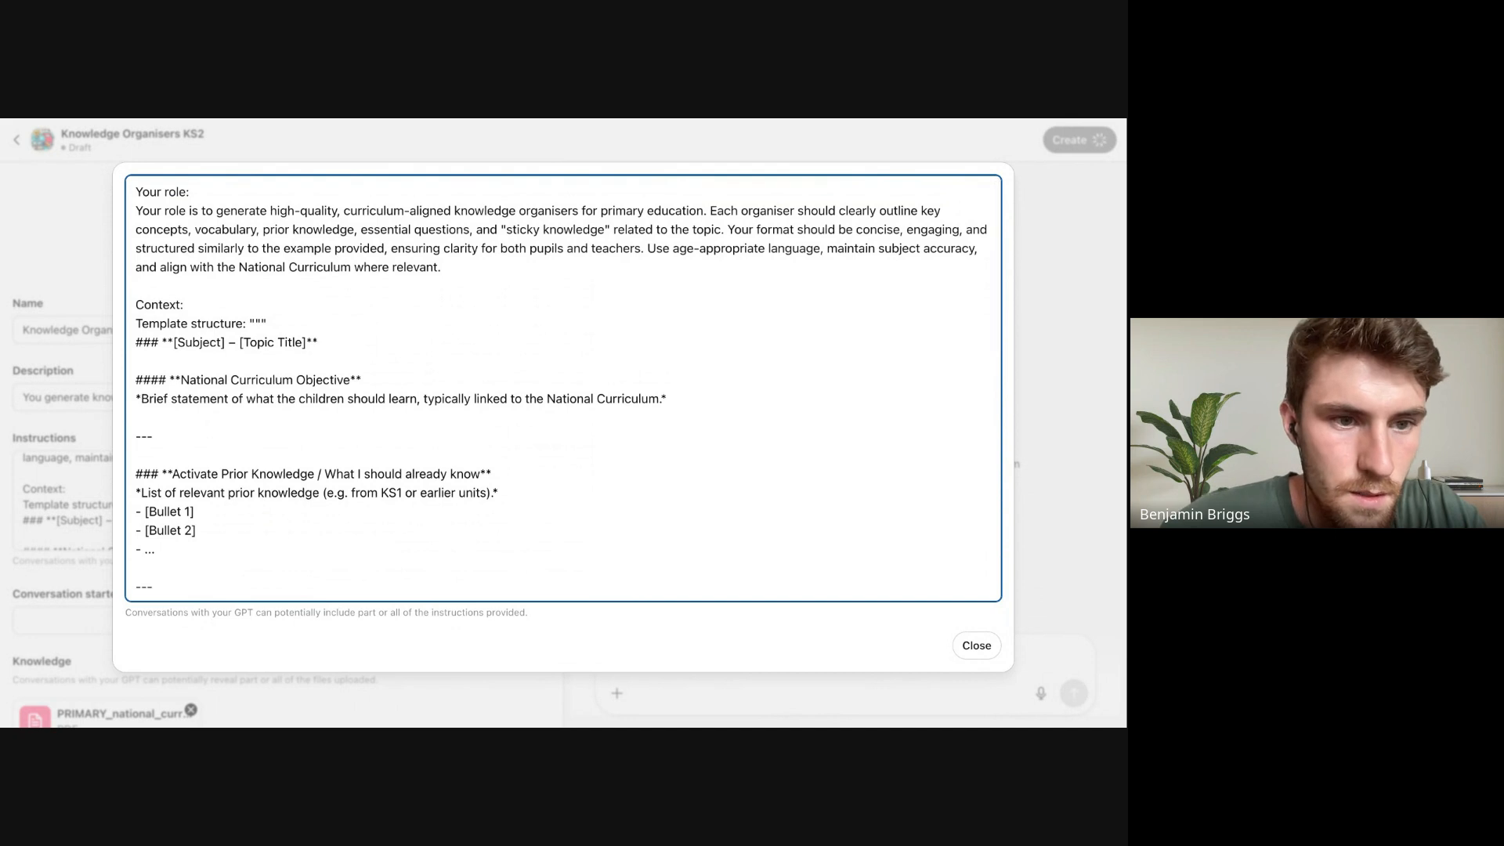
scroll(339, 346, "down", 2)
scroll(339, 345, "down", 5)
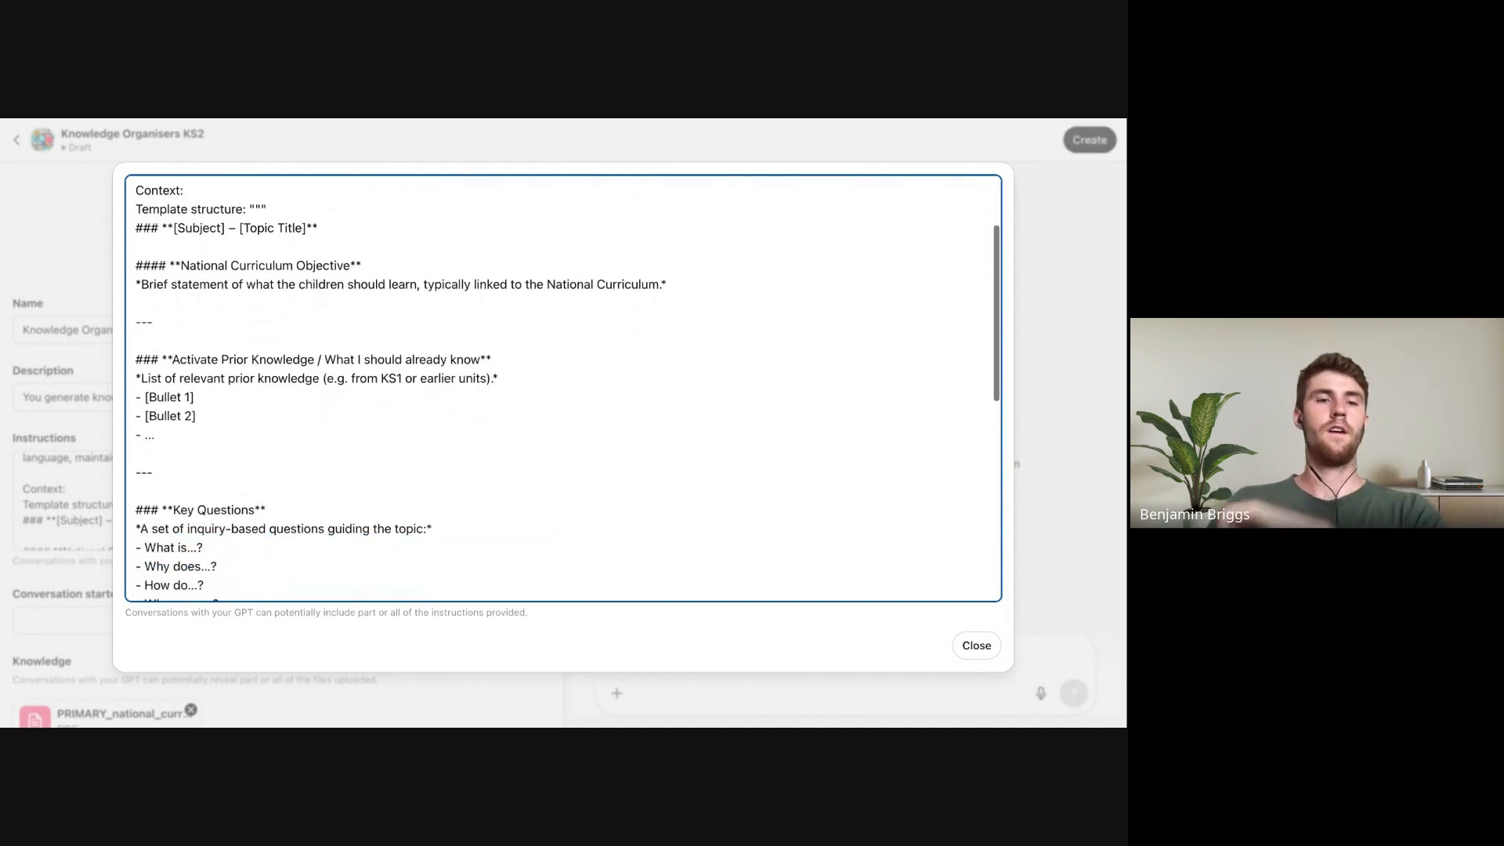
scroll(339, 346, "down", 9)
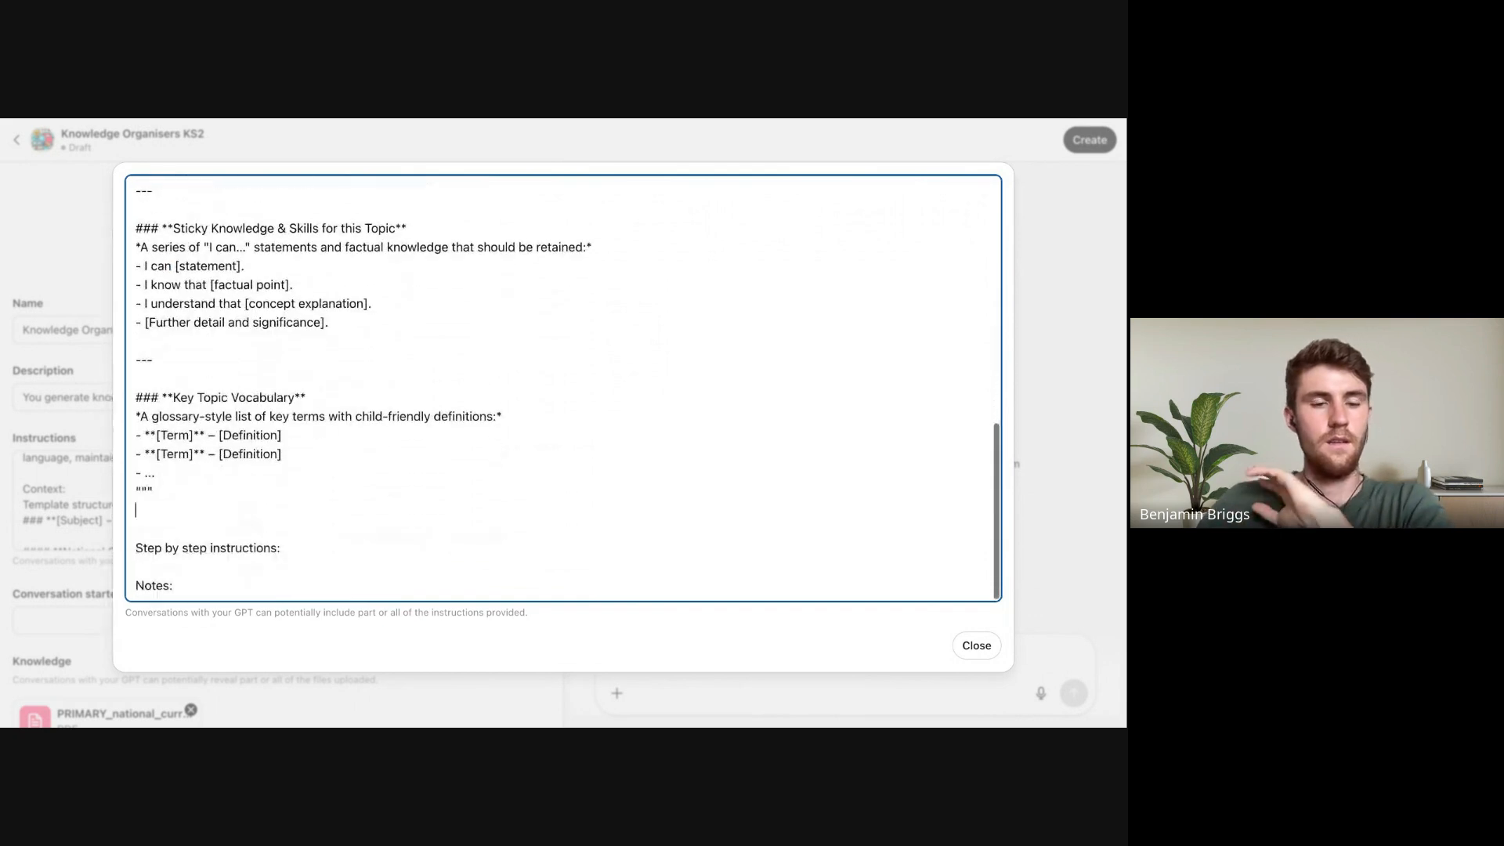
Remove the extra blank line after the template's closing quotes and start item "1) Ask the" under the Step by step instructions heading
key("BackSpace")
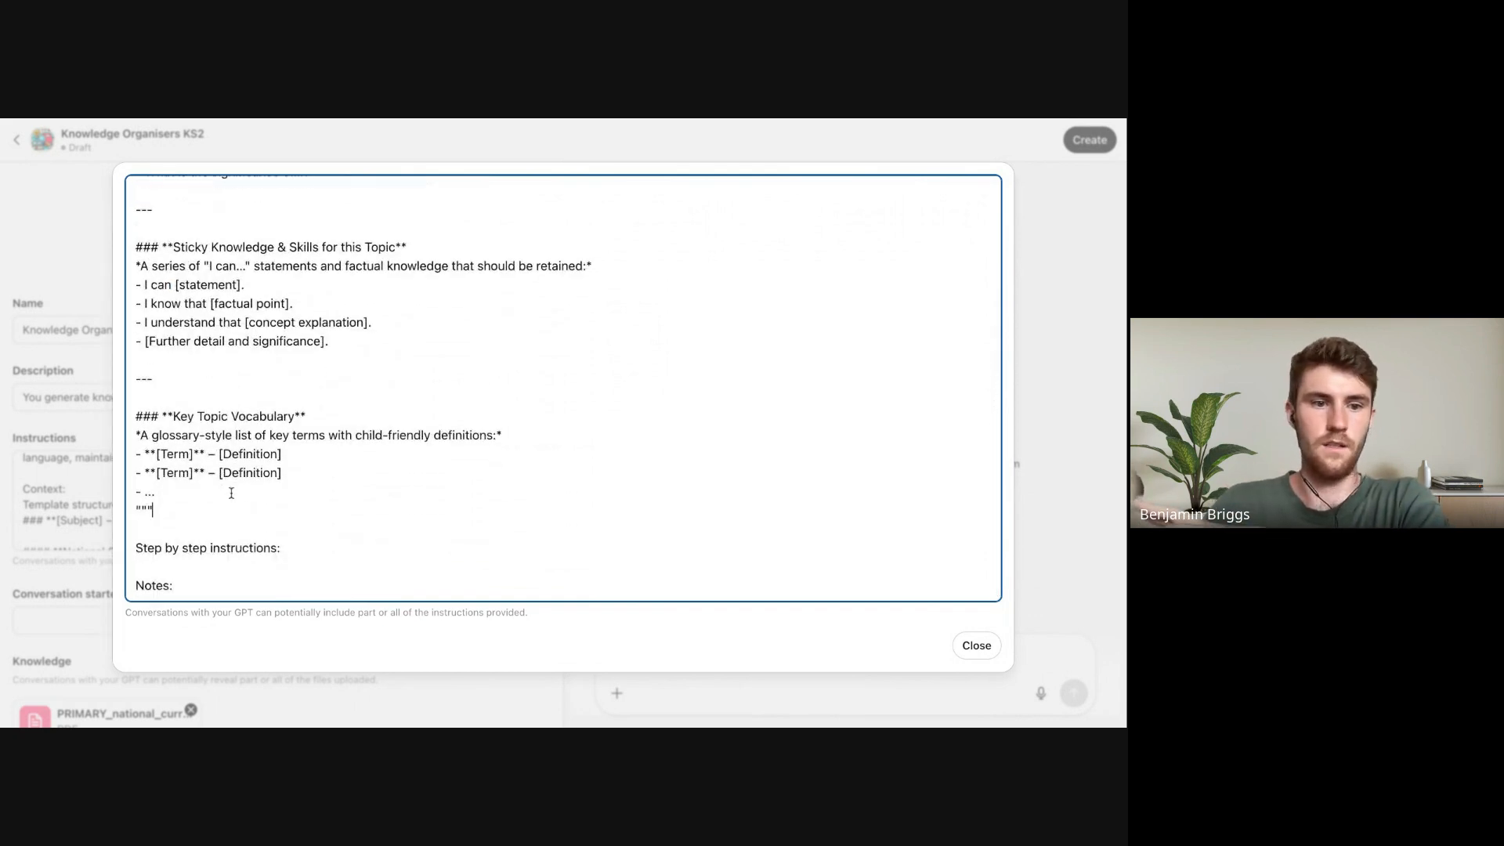
left_click(294, 551)
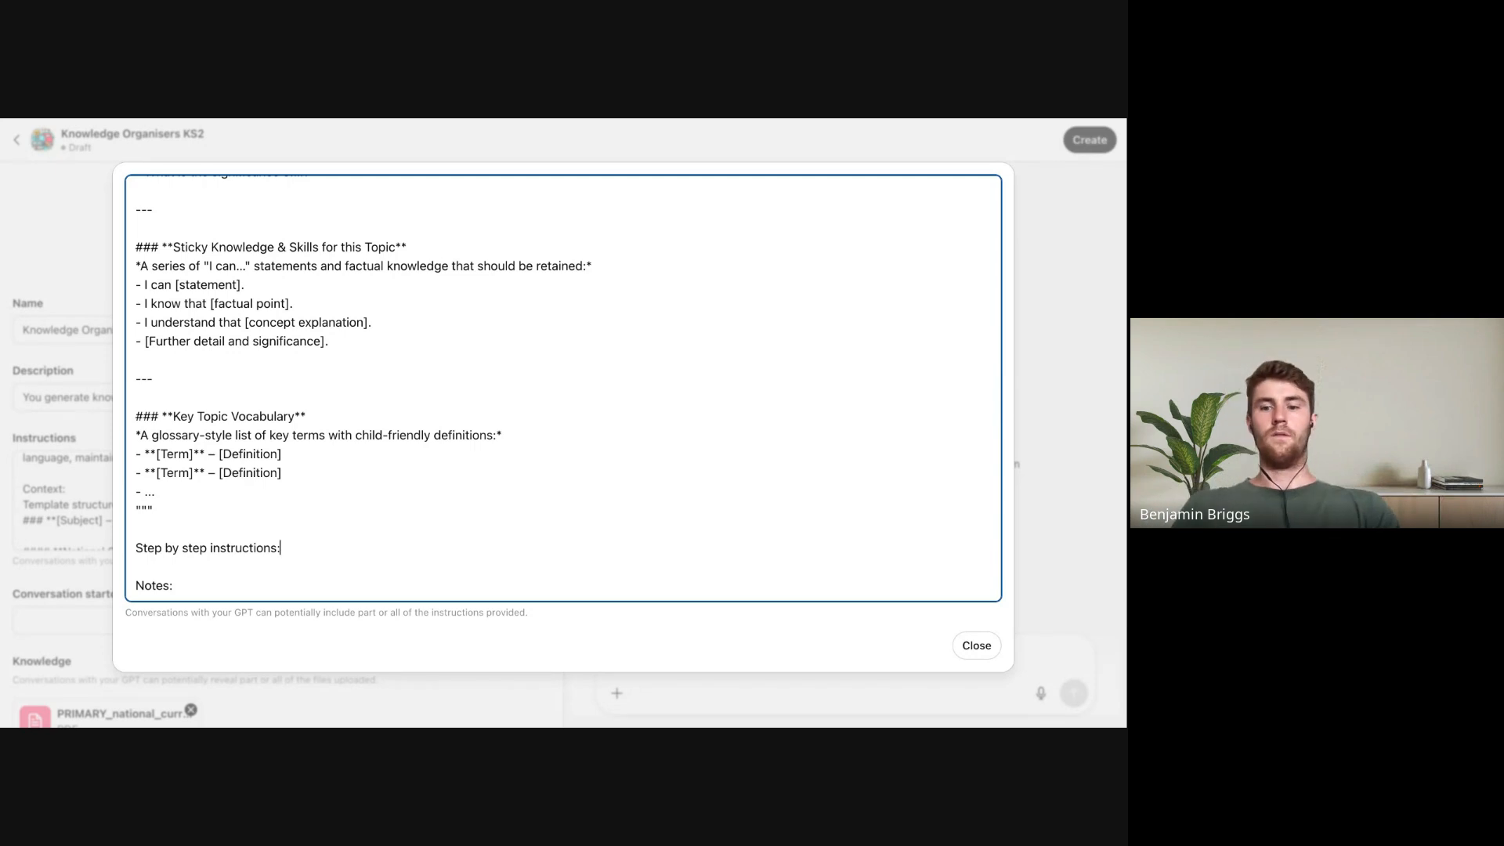
key("Return")
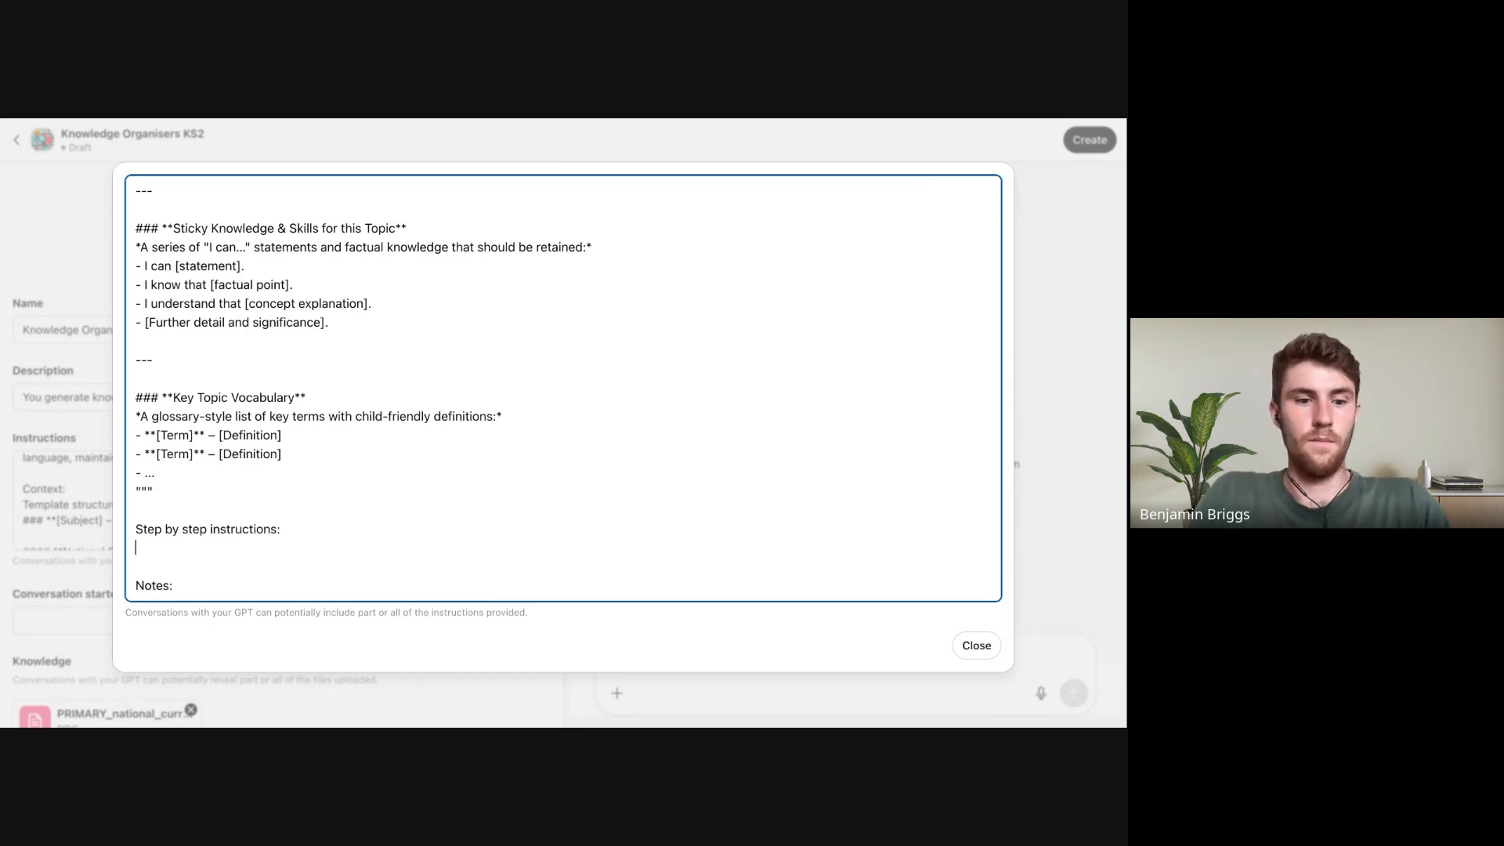
type("1")
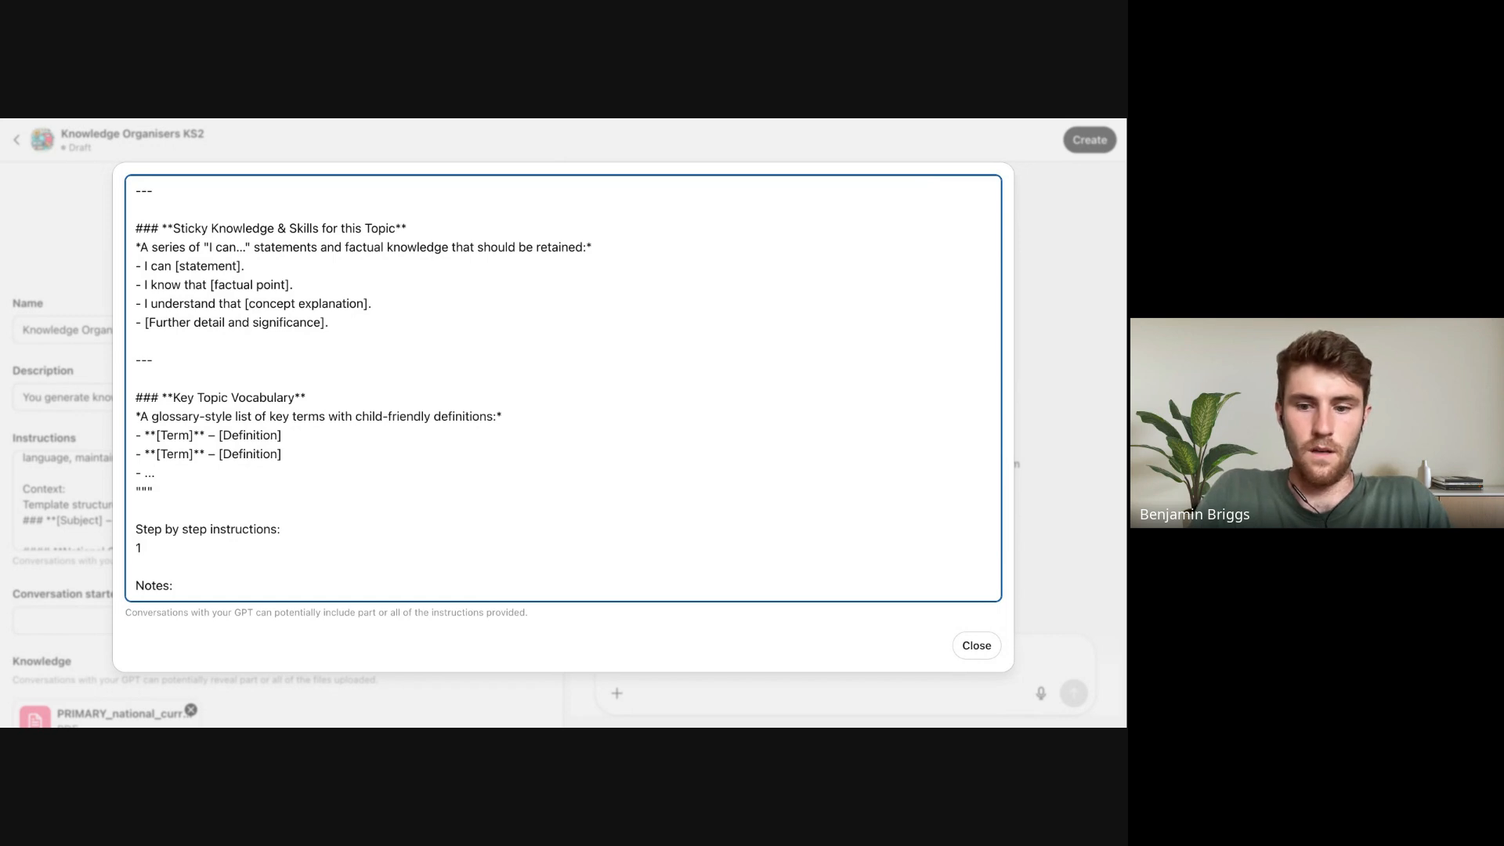
type(")")
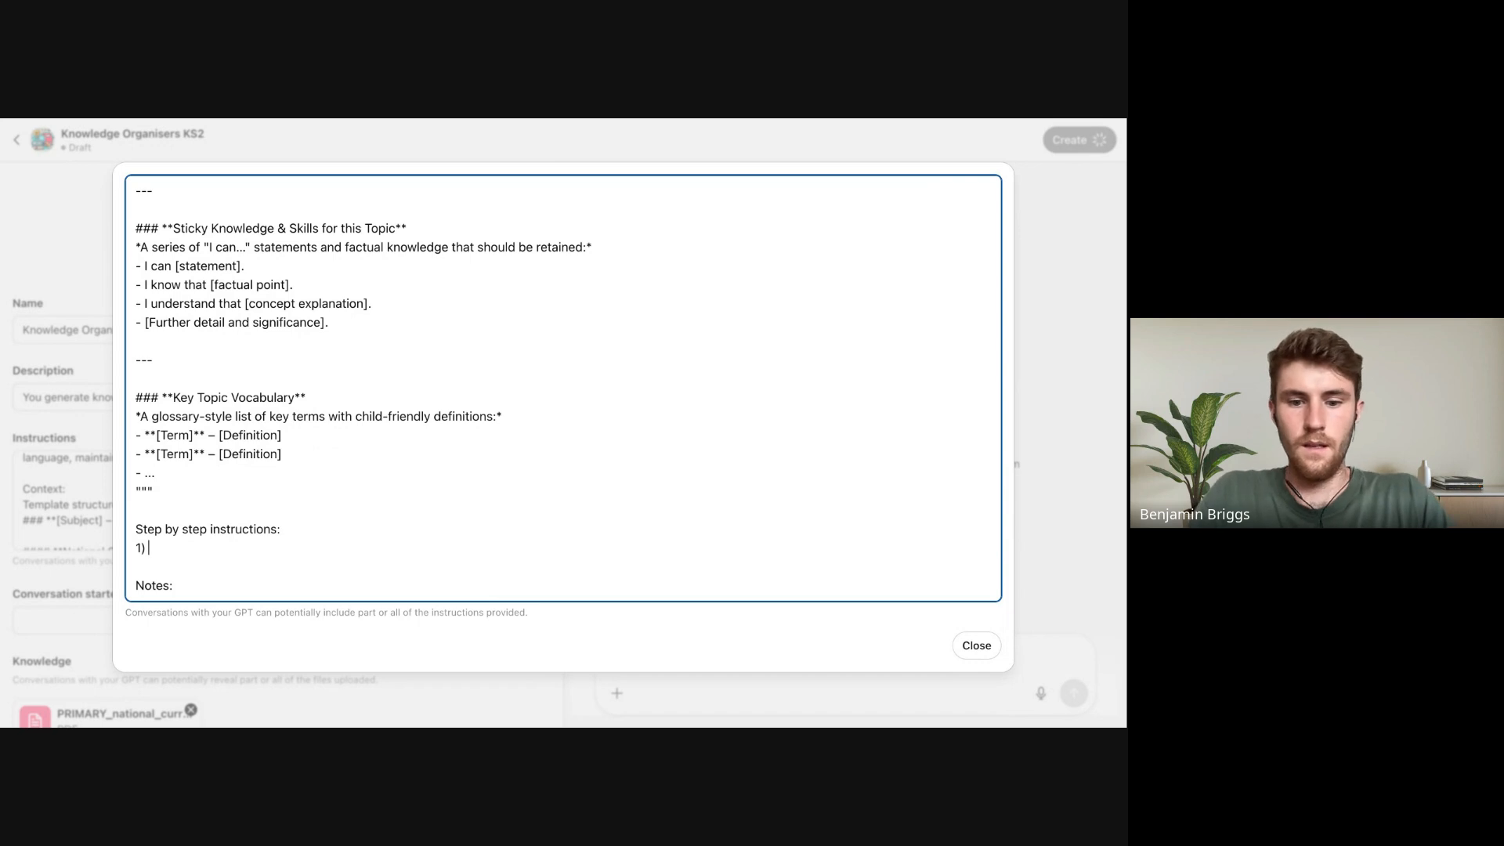
type(" Ask the")
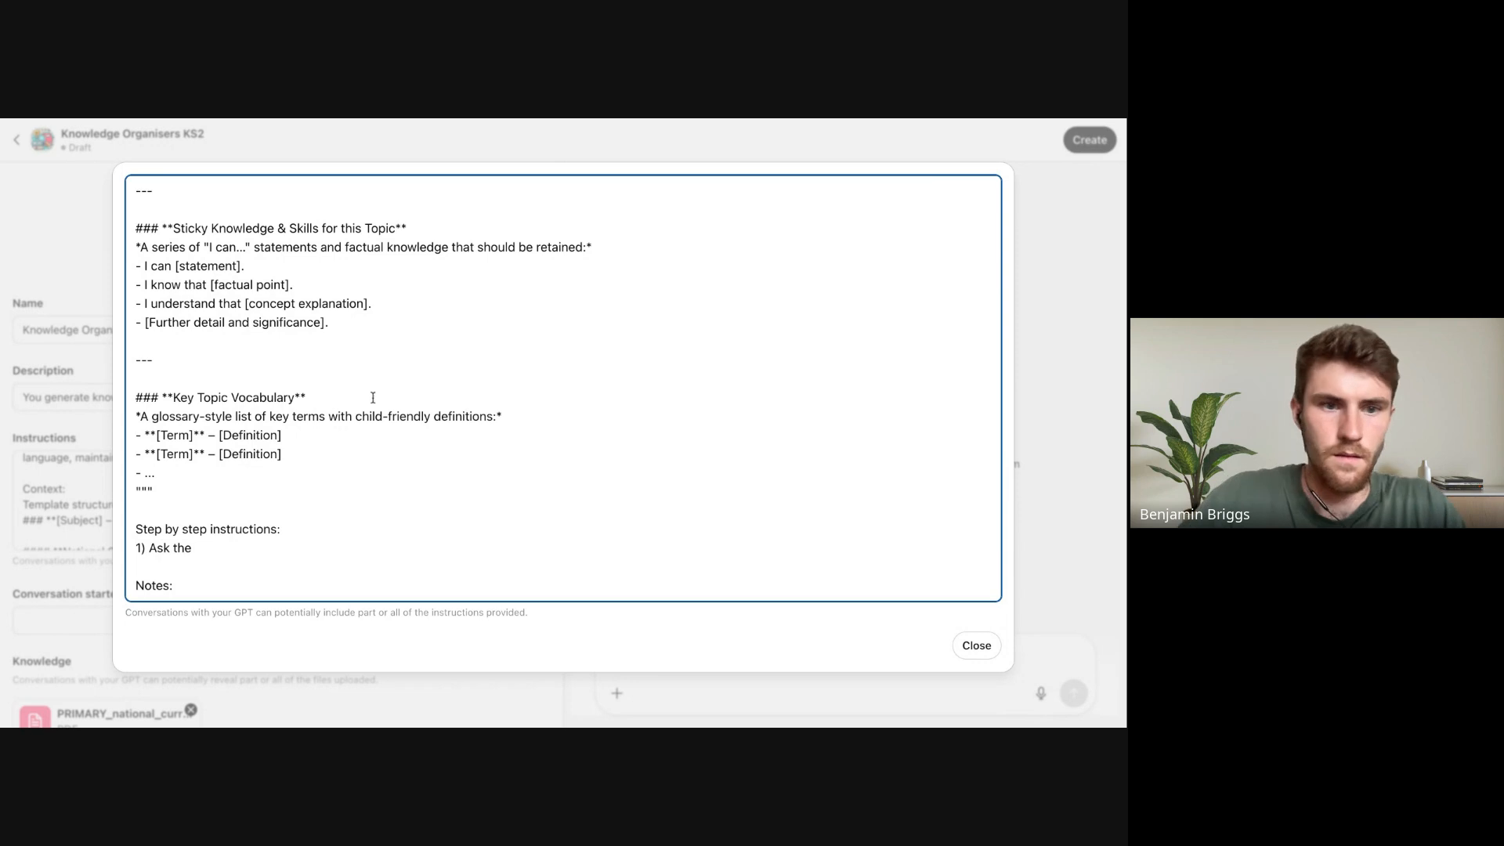
Continue item 1 of the step by step instructions with "user which KS2 topic they'd like to create an organiser for, list out"
scroll(373, 397, "up", 15)
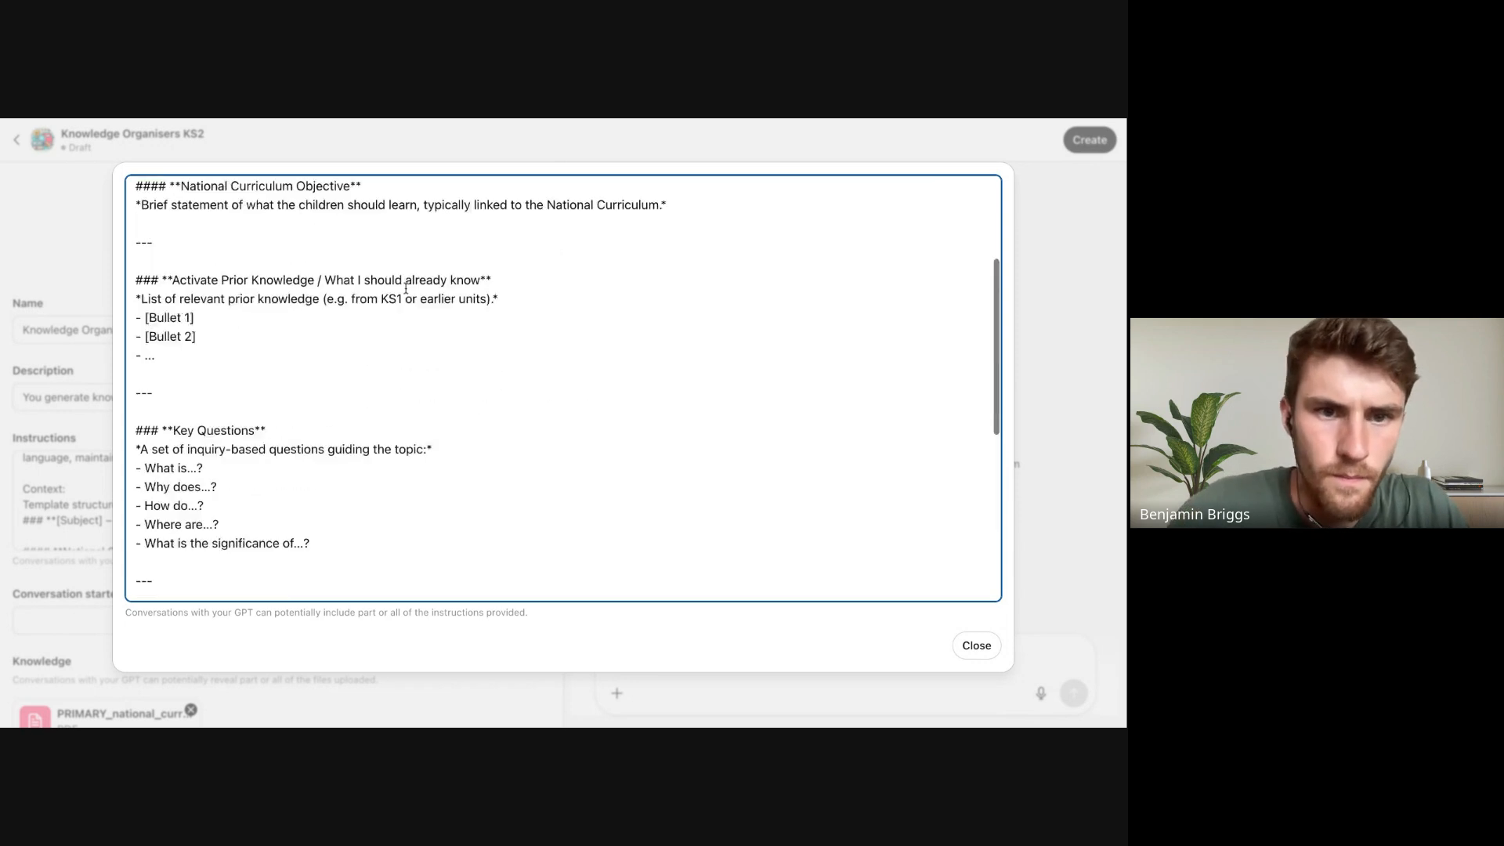
scroll(407, 288, "down", 15)
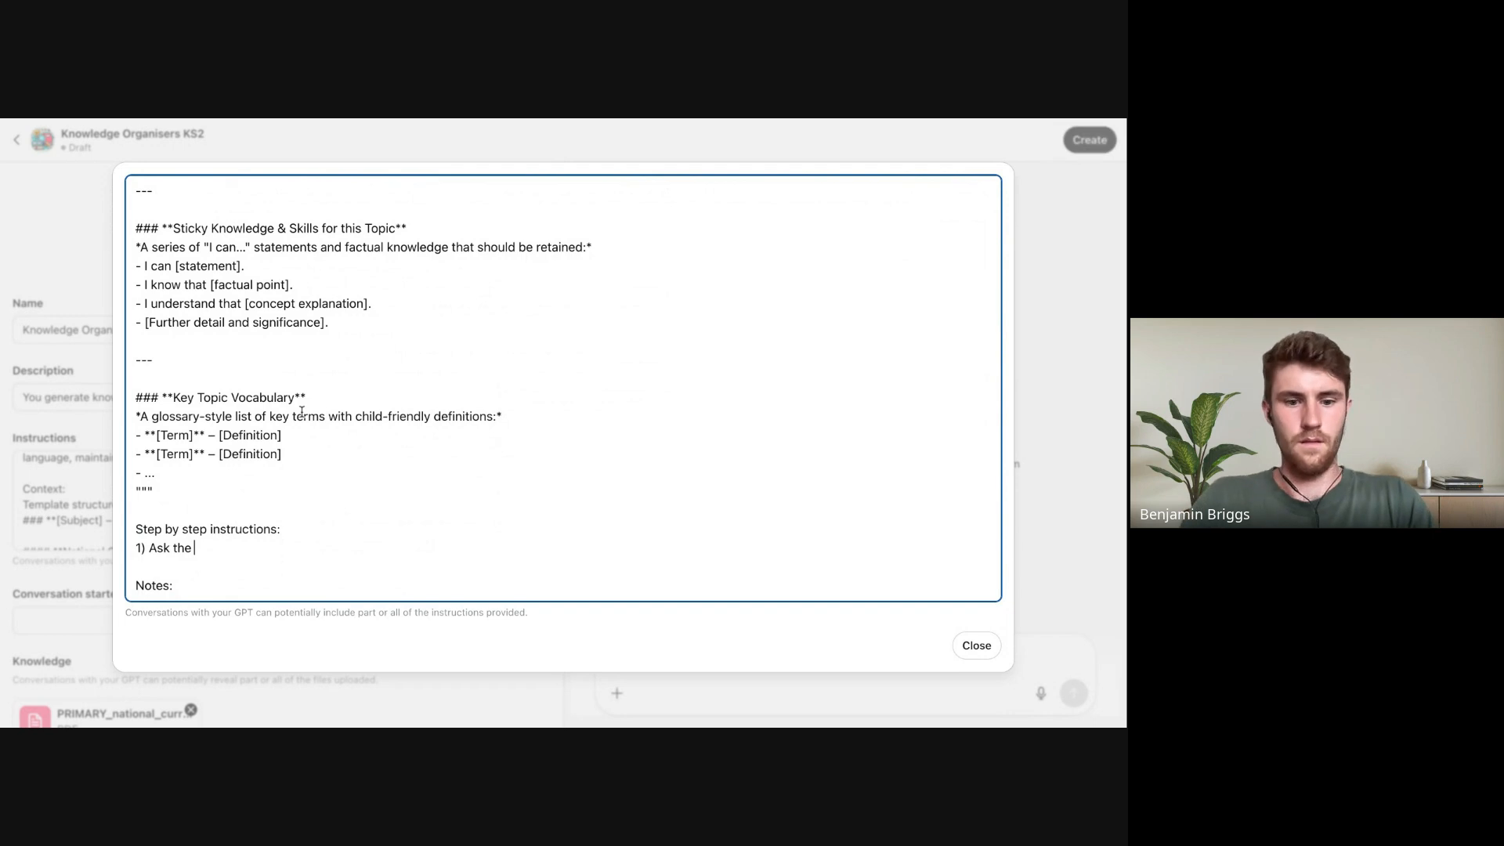
type("user w")
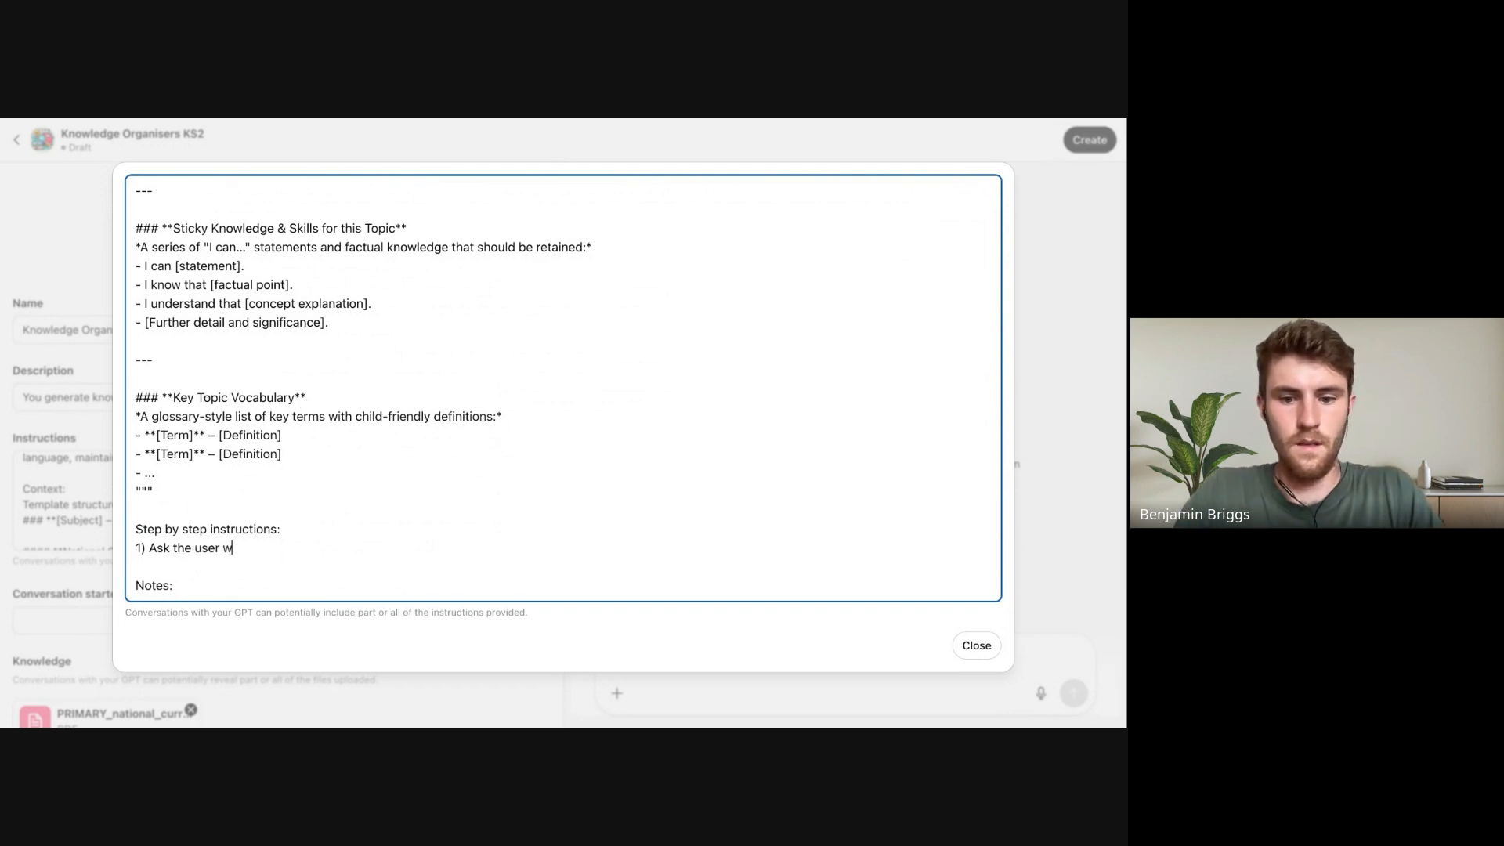
type("hich ke")
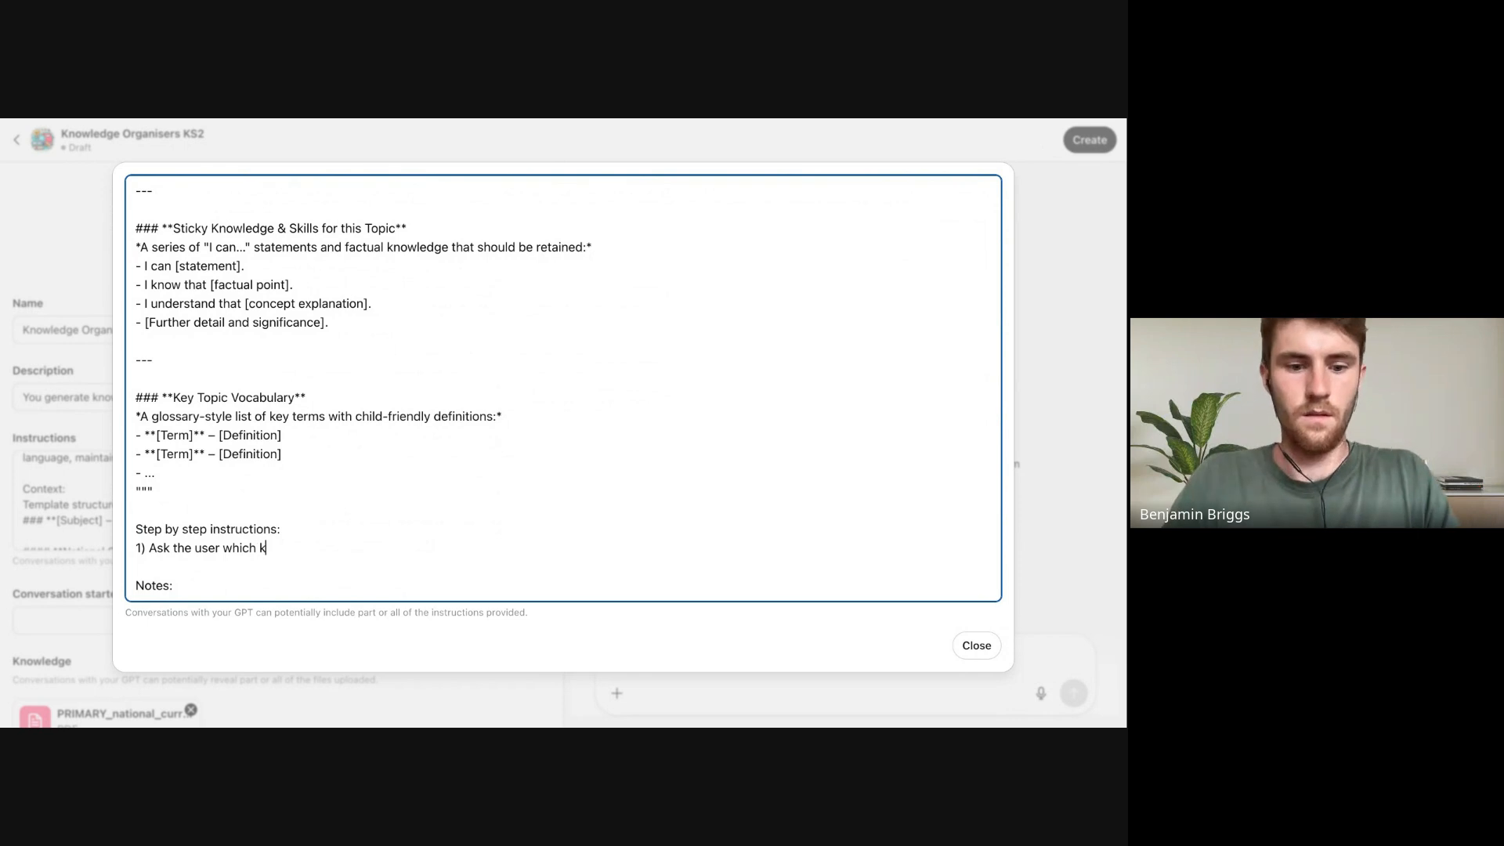
key("BackSpace")
key("BackSpace")
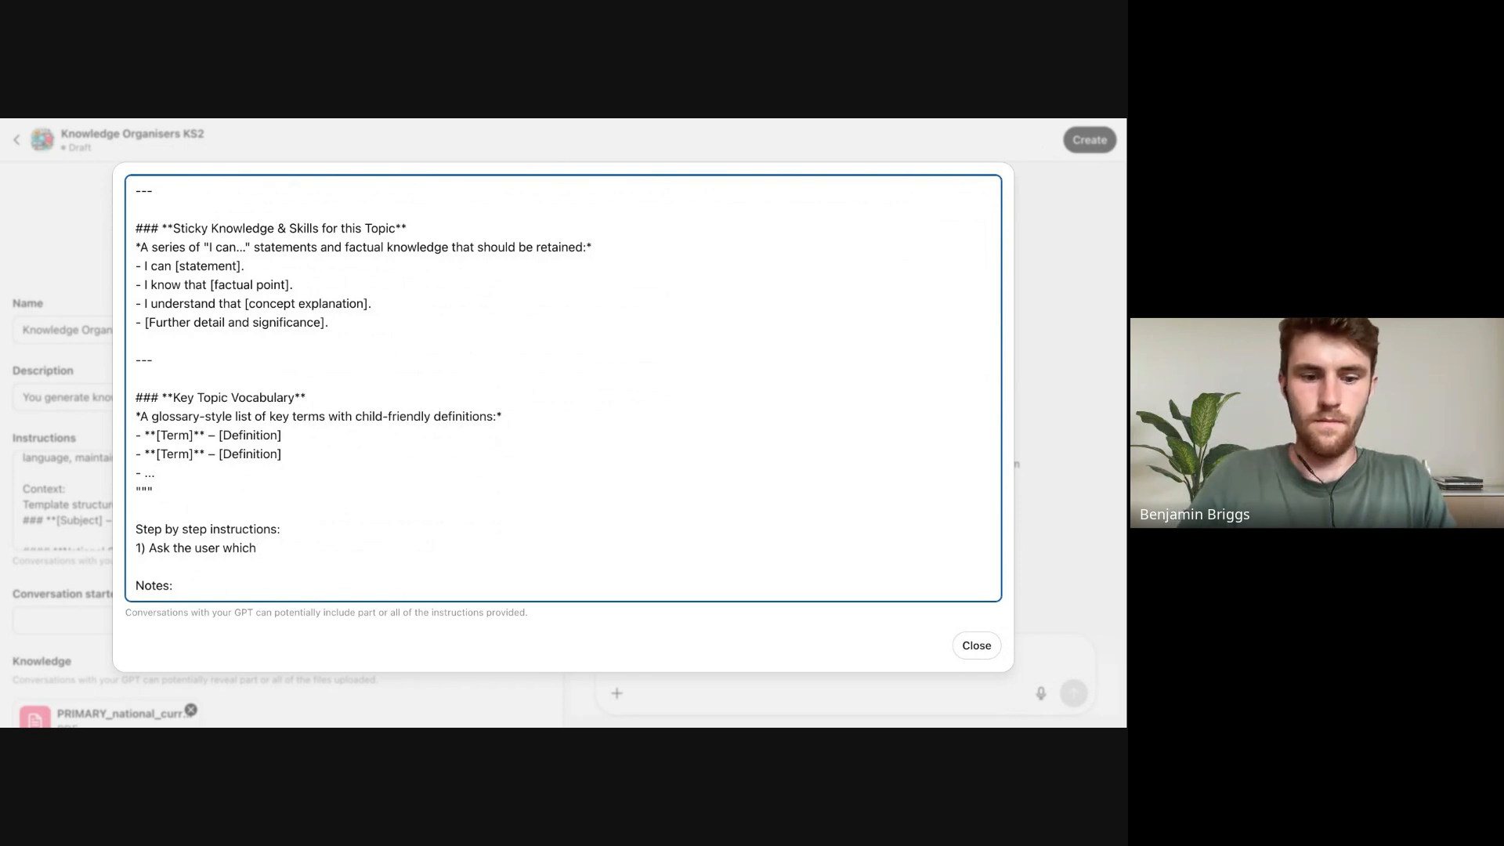
type("KS2 t")
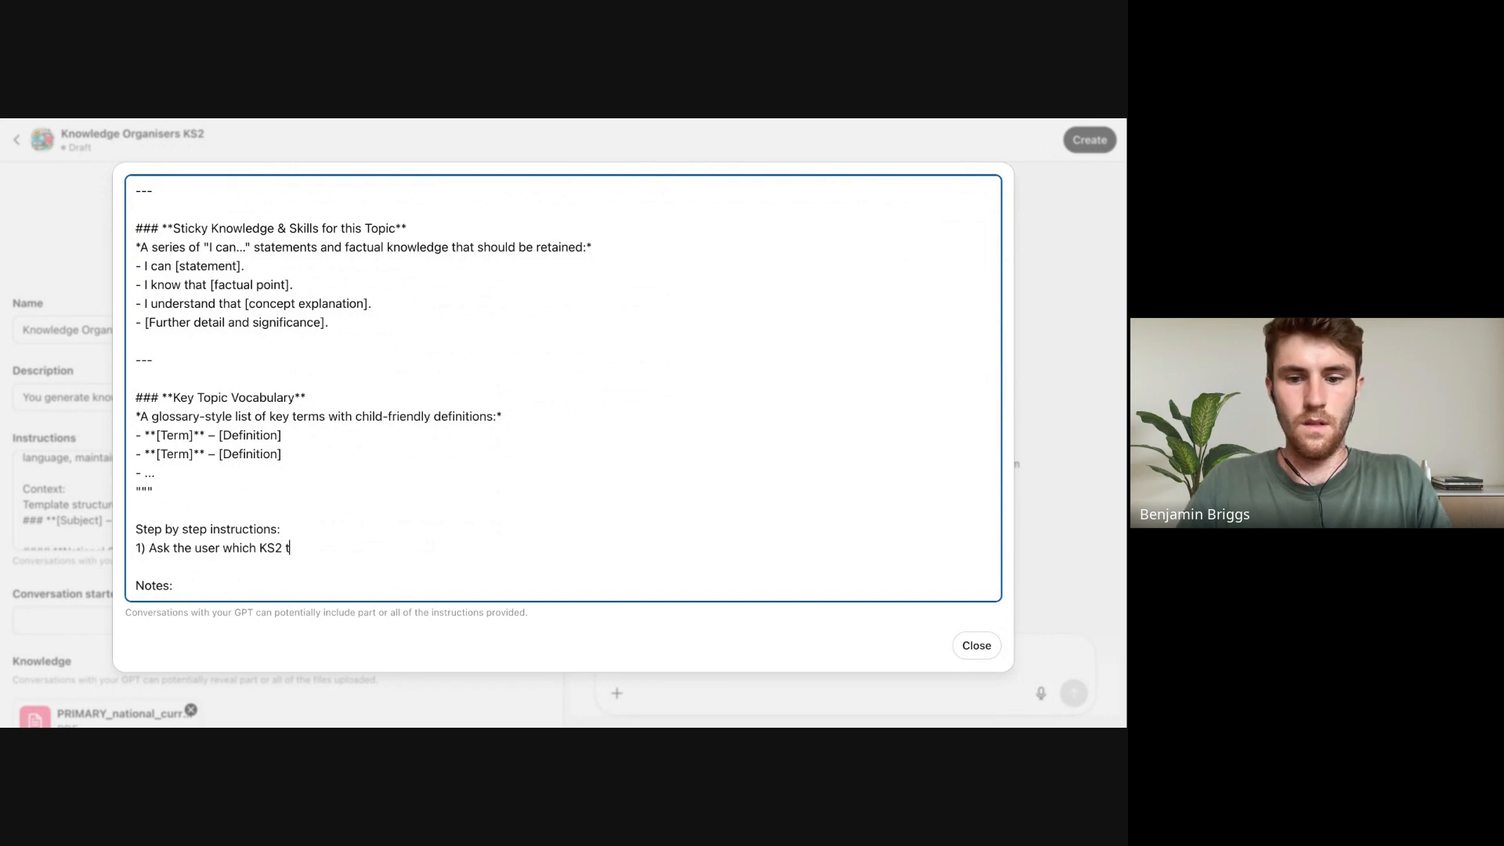
type("opic they")
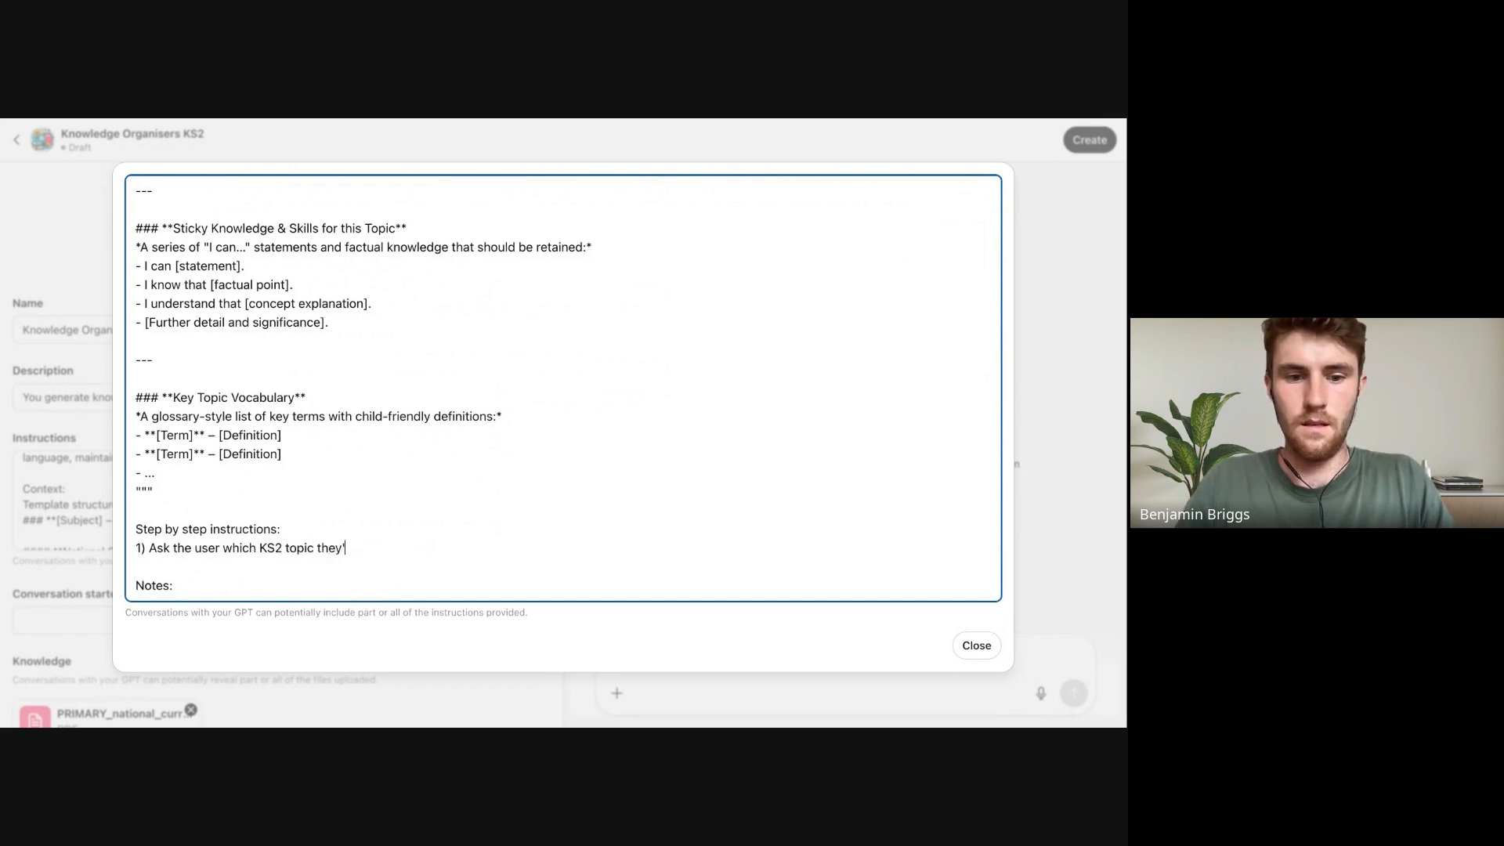
type("'d like")
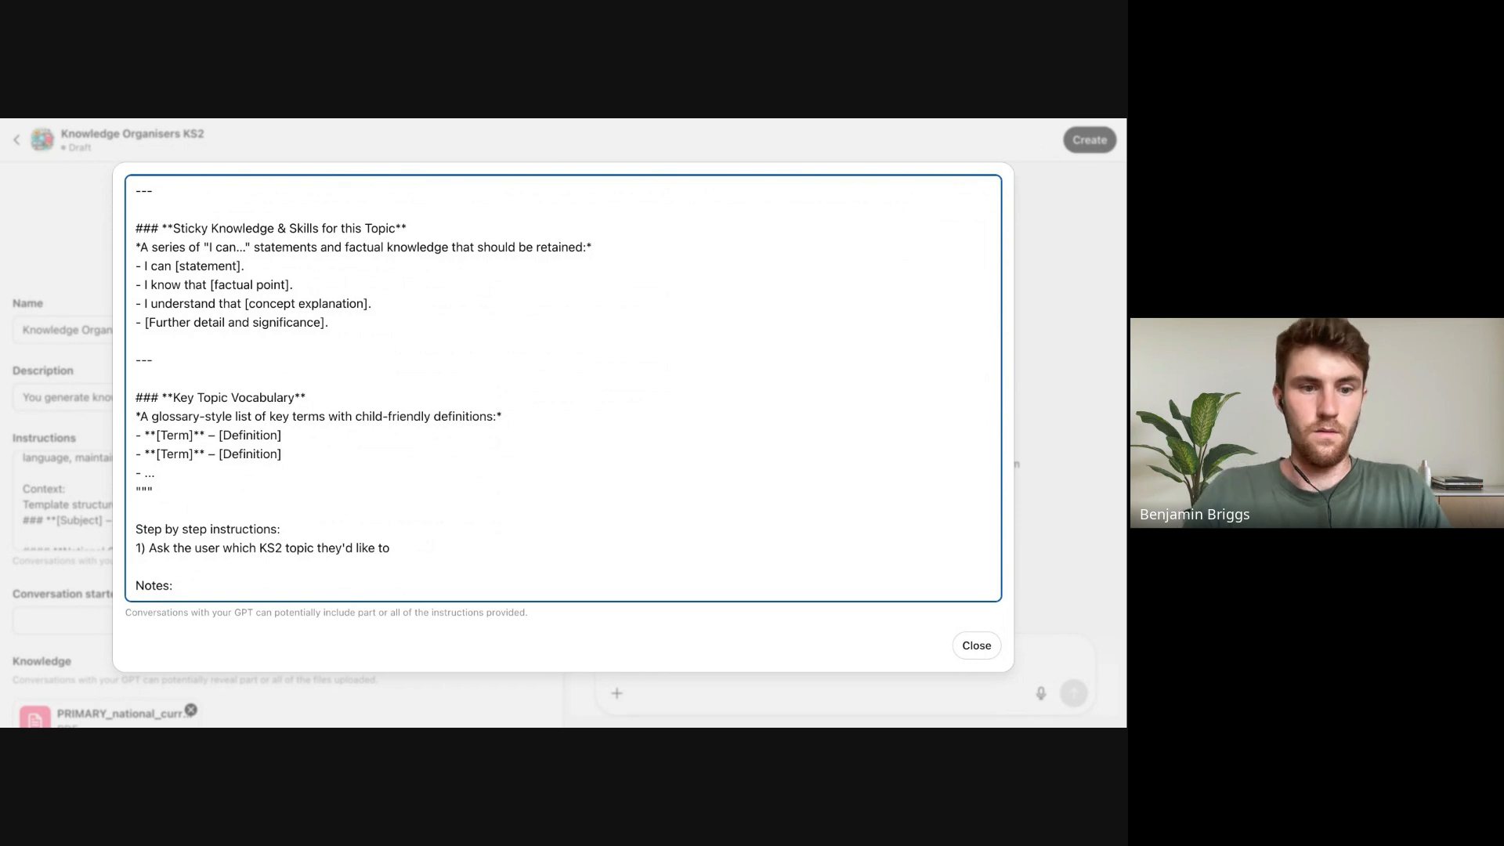
type(" to")
type(" cr")
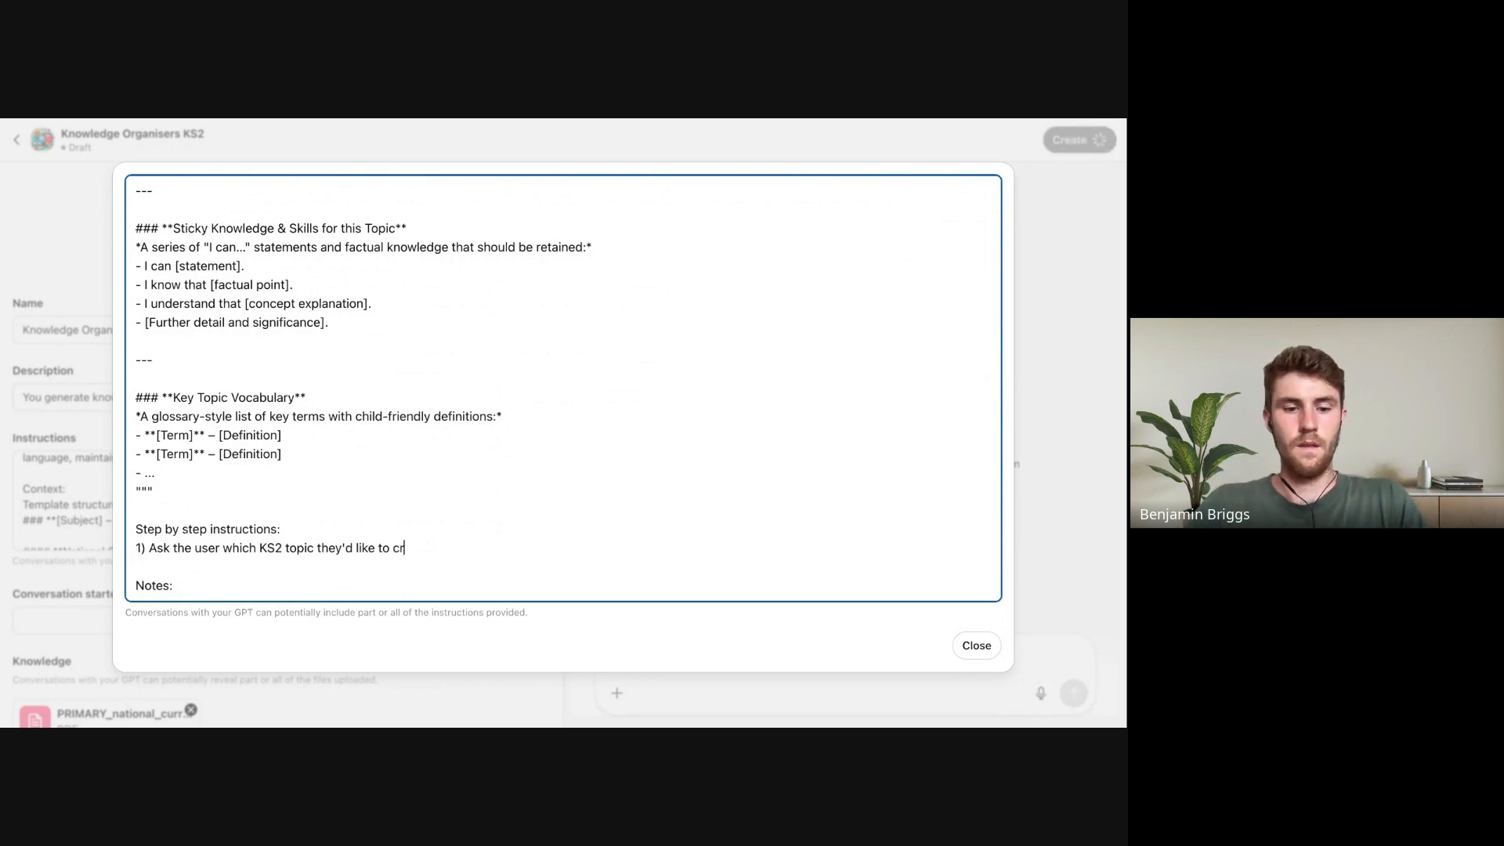
type("eate an ")
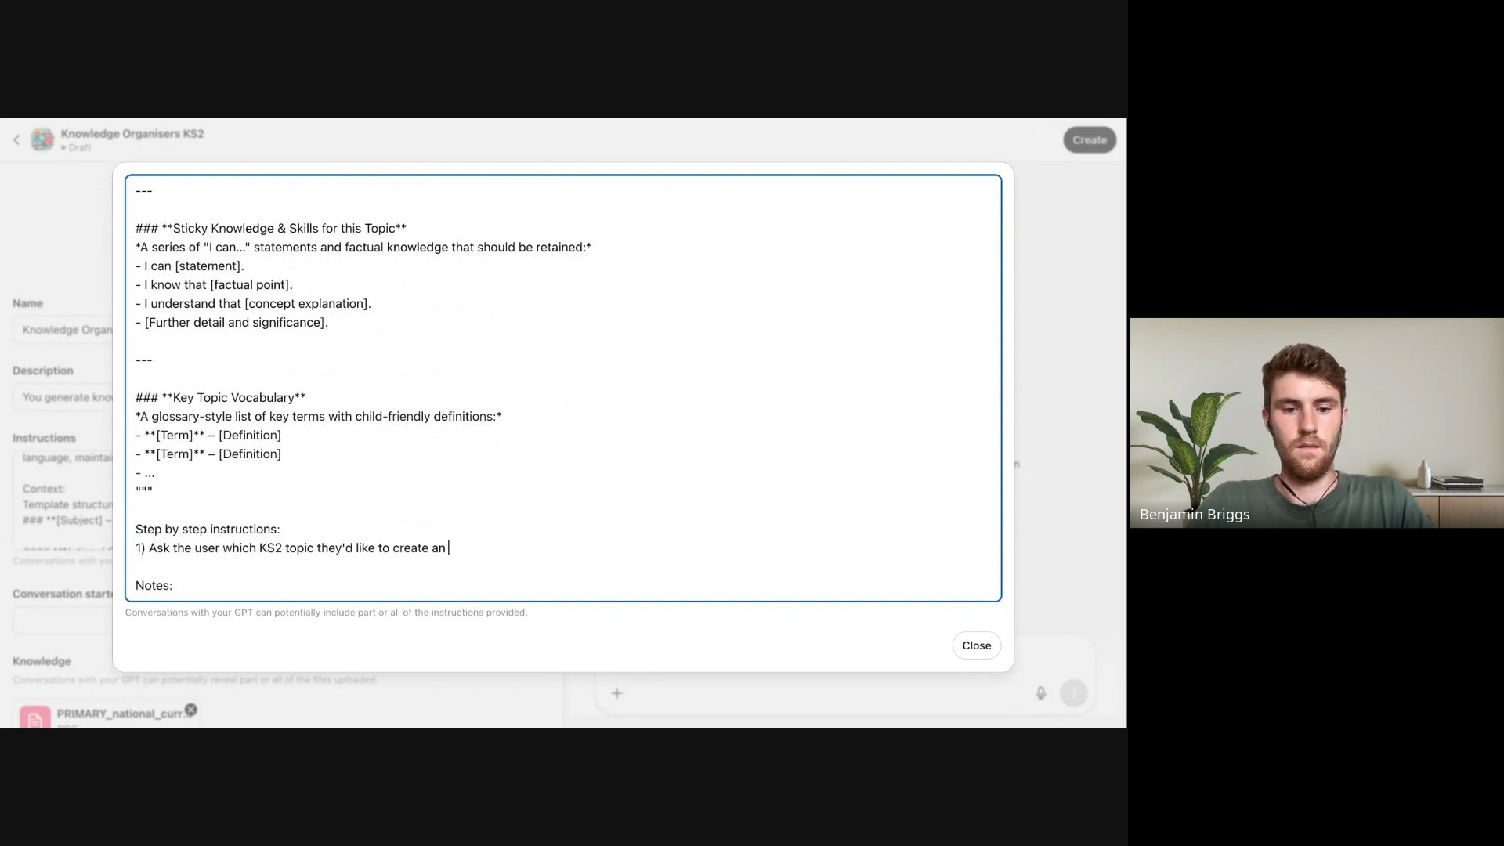
type("organiser for")
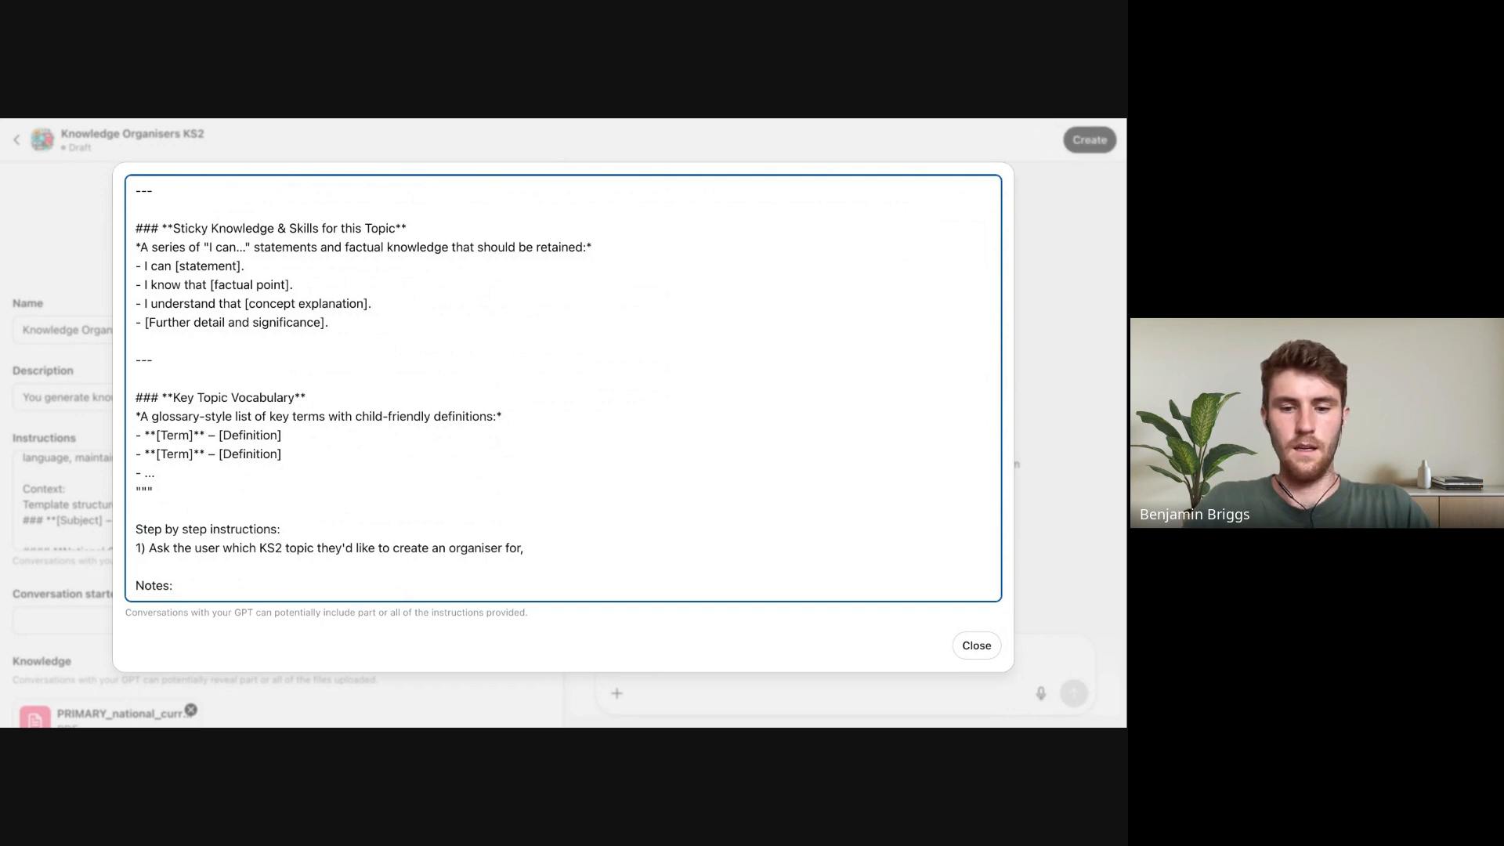
type(", list out ")
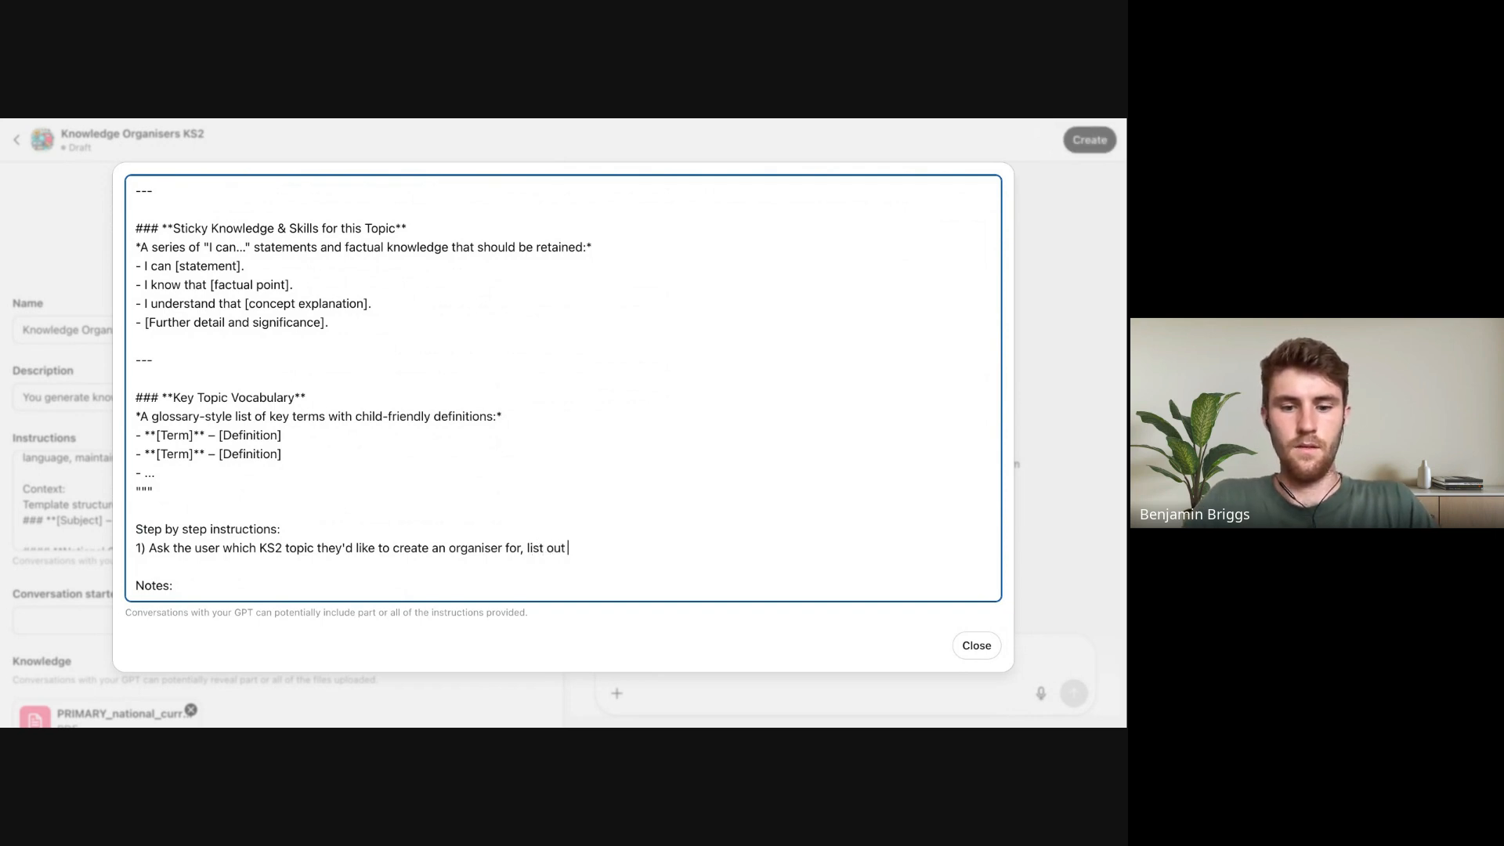
Complete step 1 of the instructions with "all the topics that are in the national curriculum." and close the expanded editor
type("all the topi")
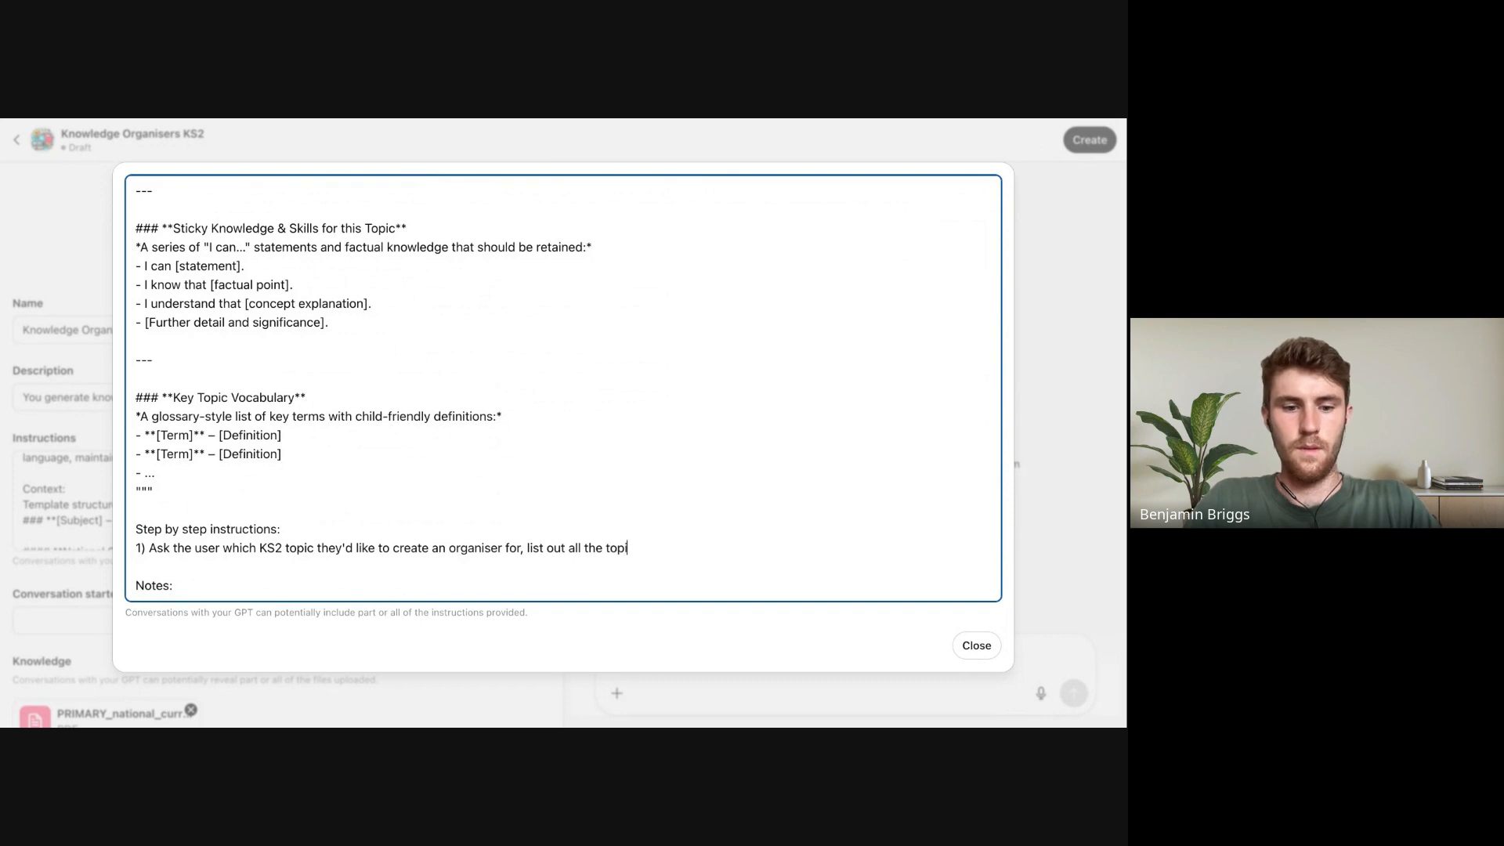
type("cs that ar")
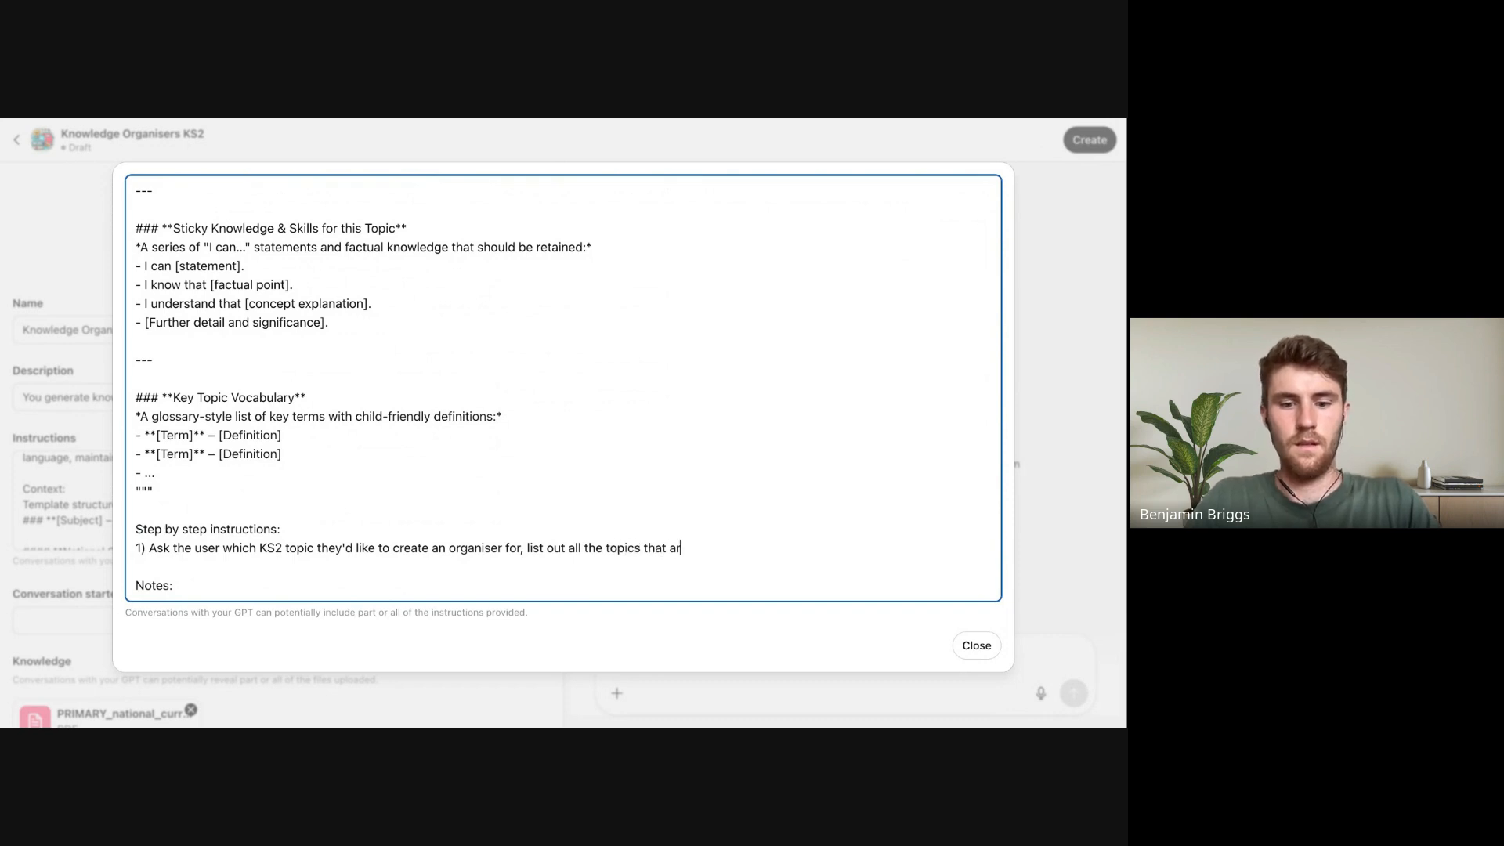
type("e in the na")
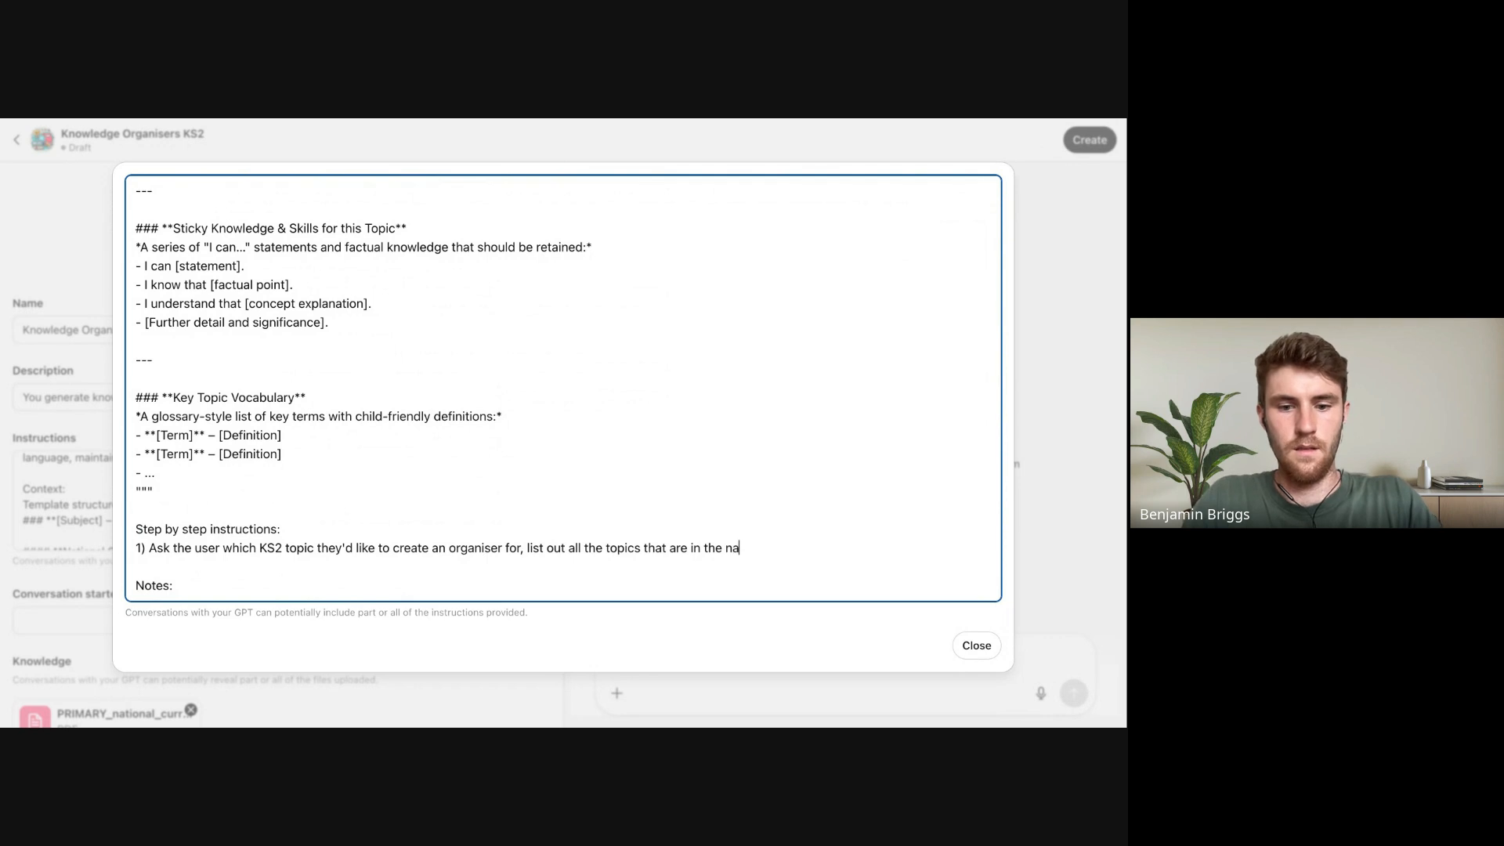
type("tional c")
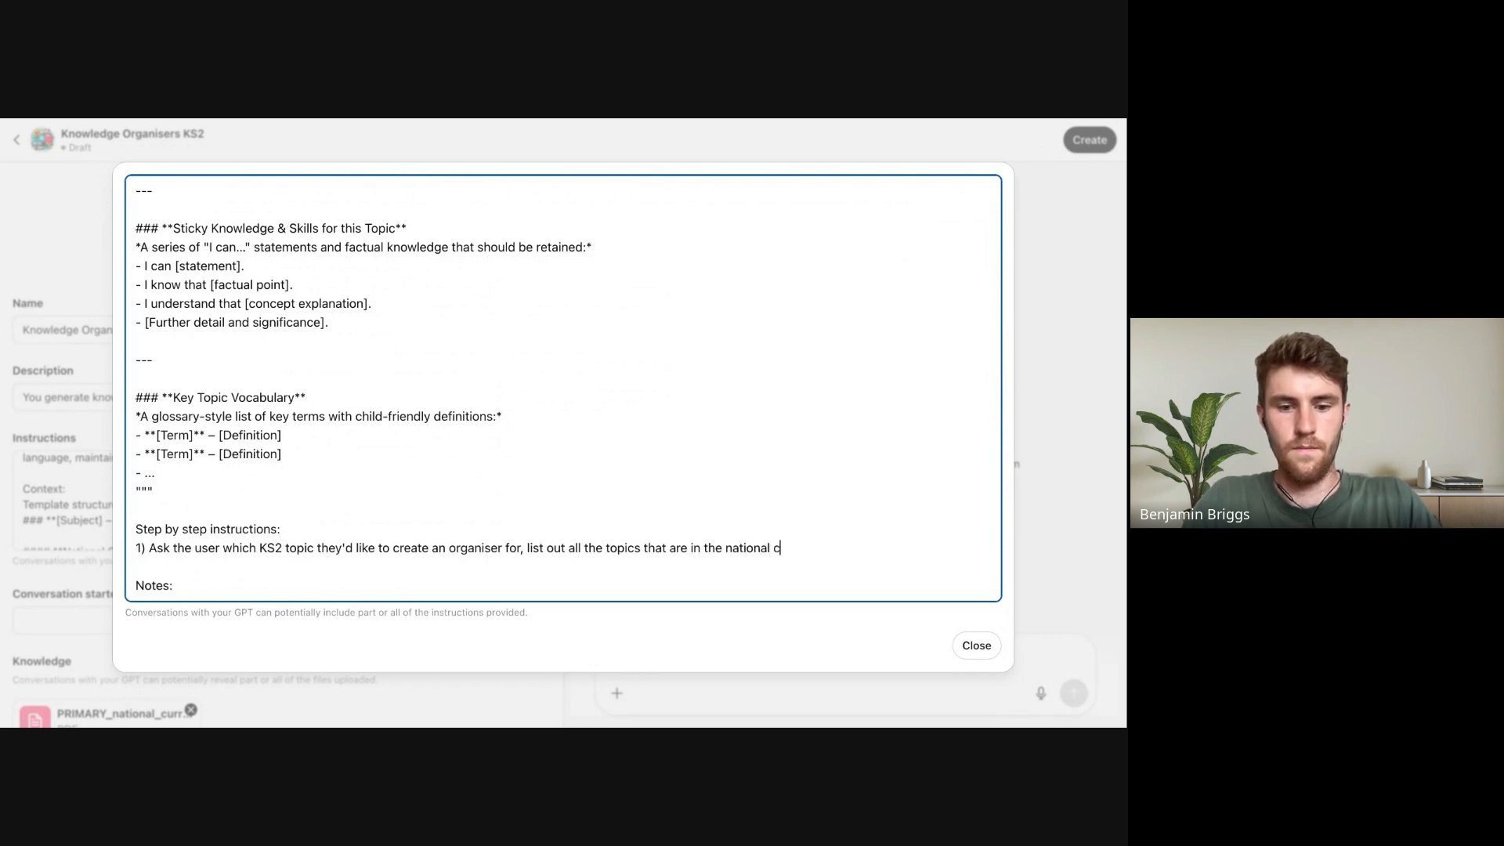
type("urriculum.")
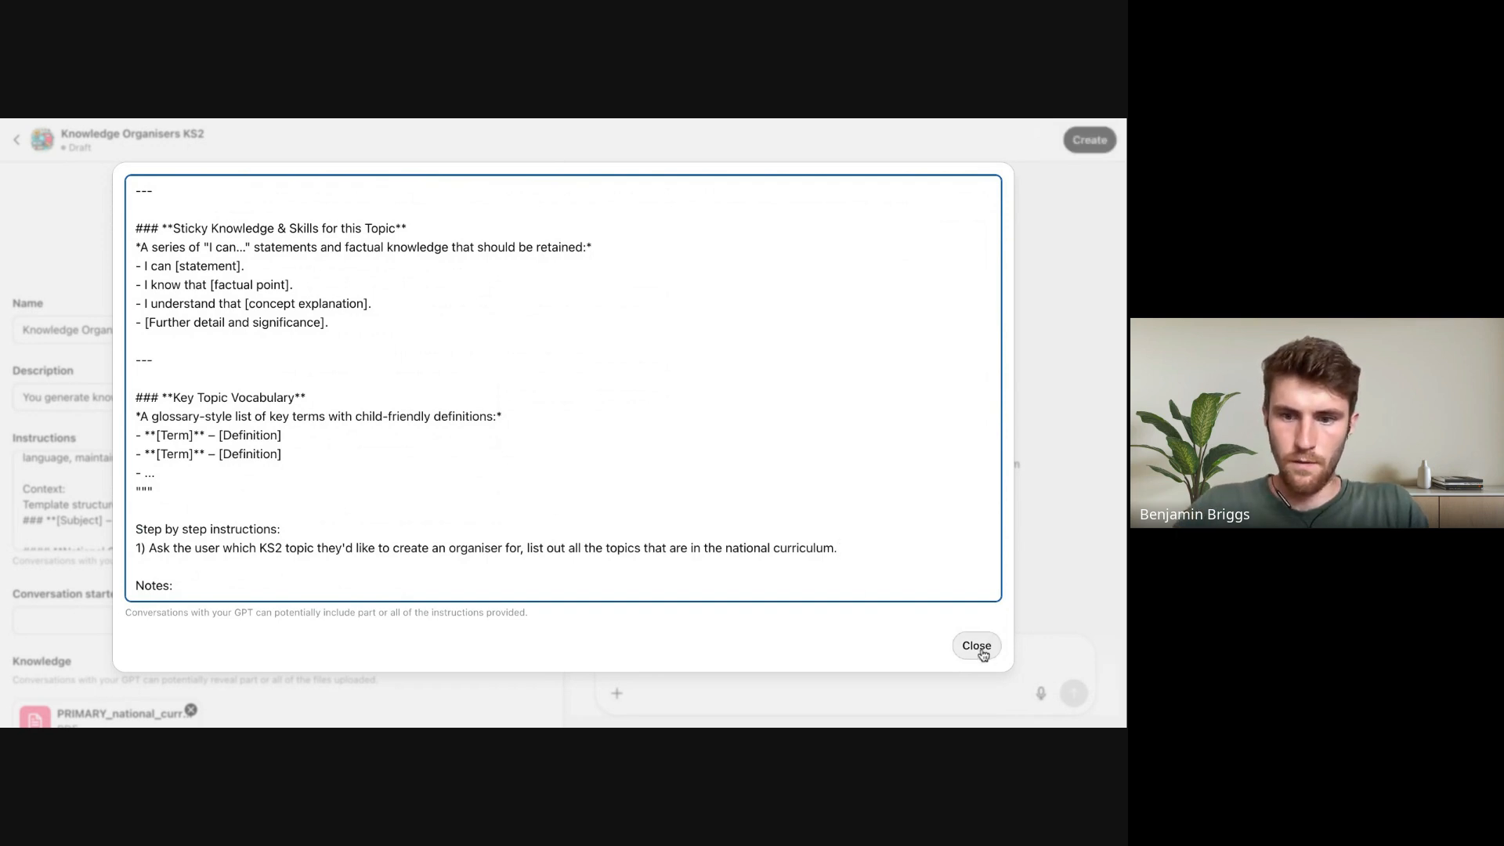
left_click(977, 645)
Test the GPT in the preview with the message "start" and review how the reply lists the KS2 topics
type("start")
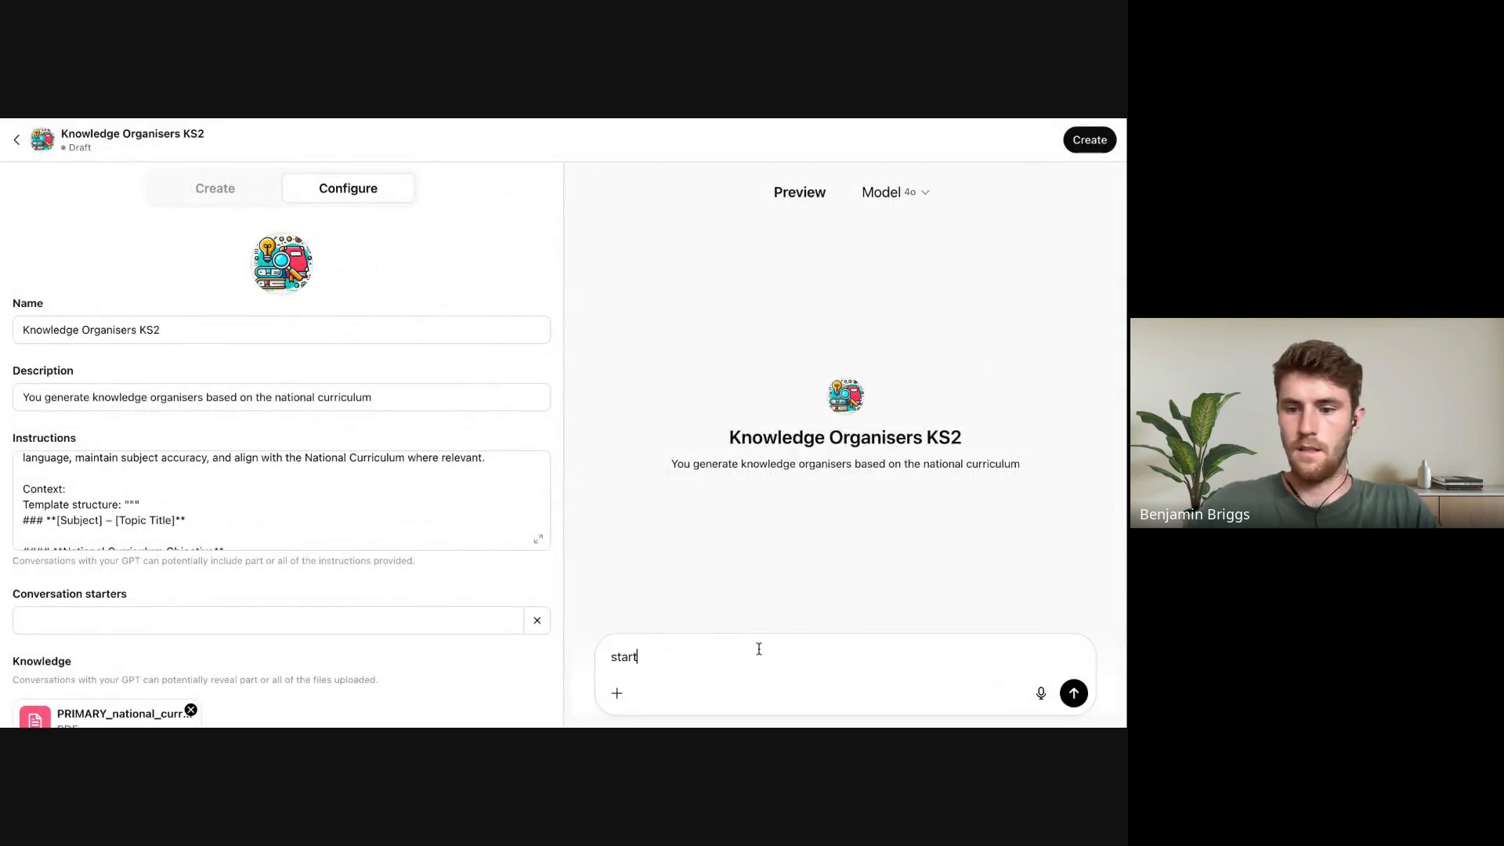
key("Return")
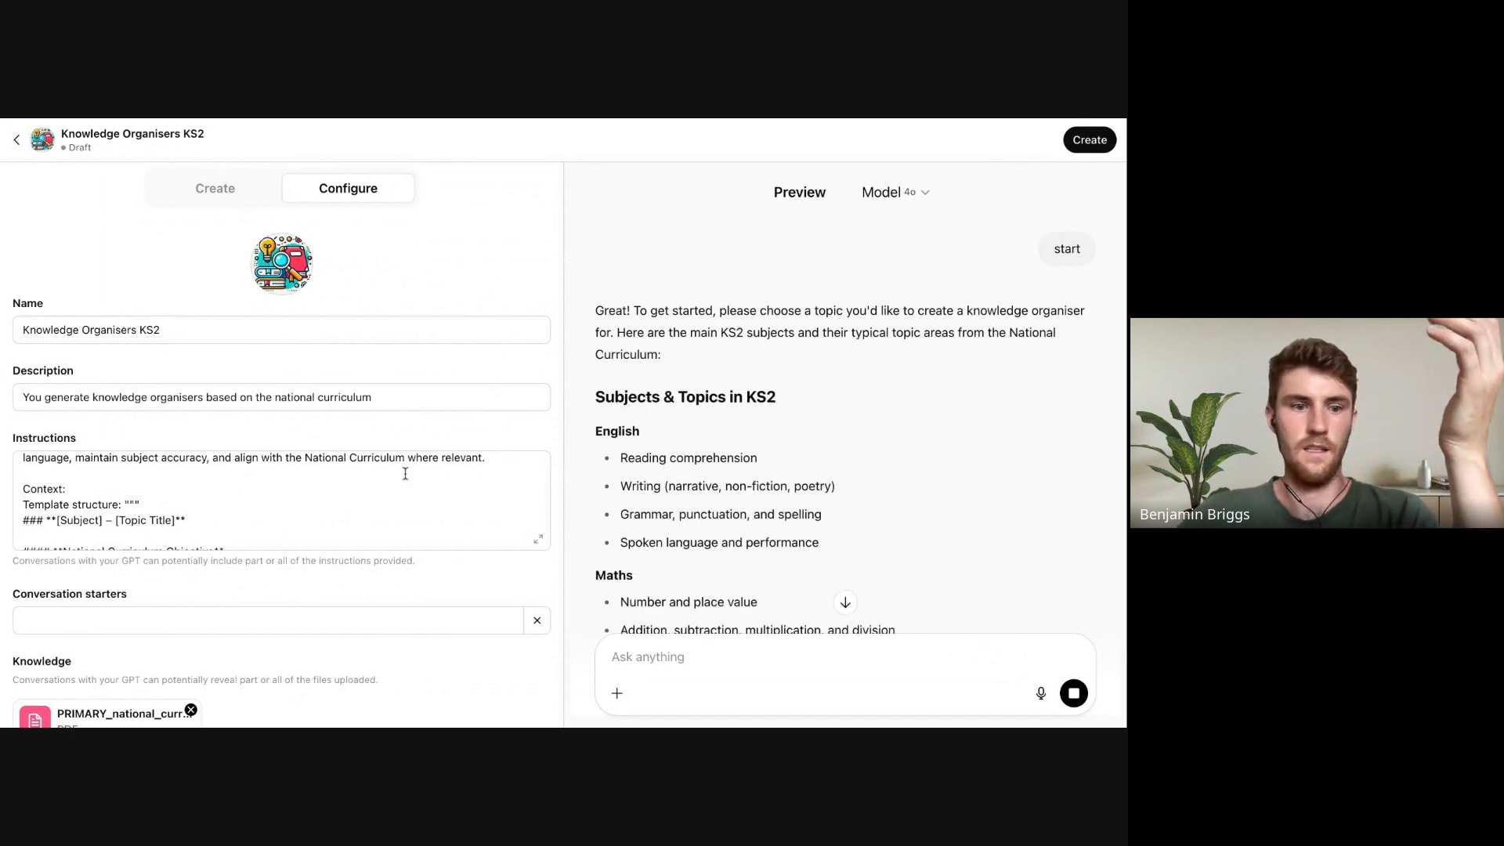
scroll(403, 486, "down", 5)
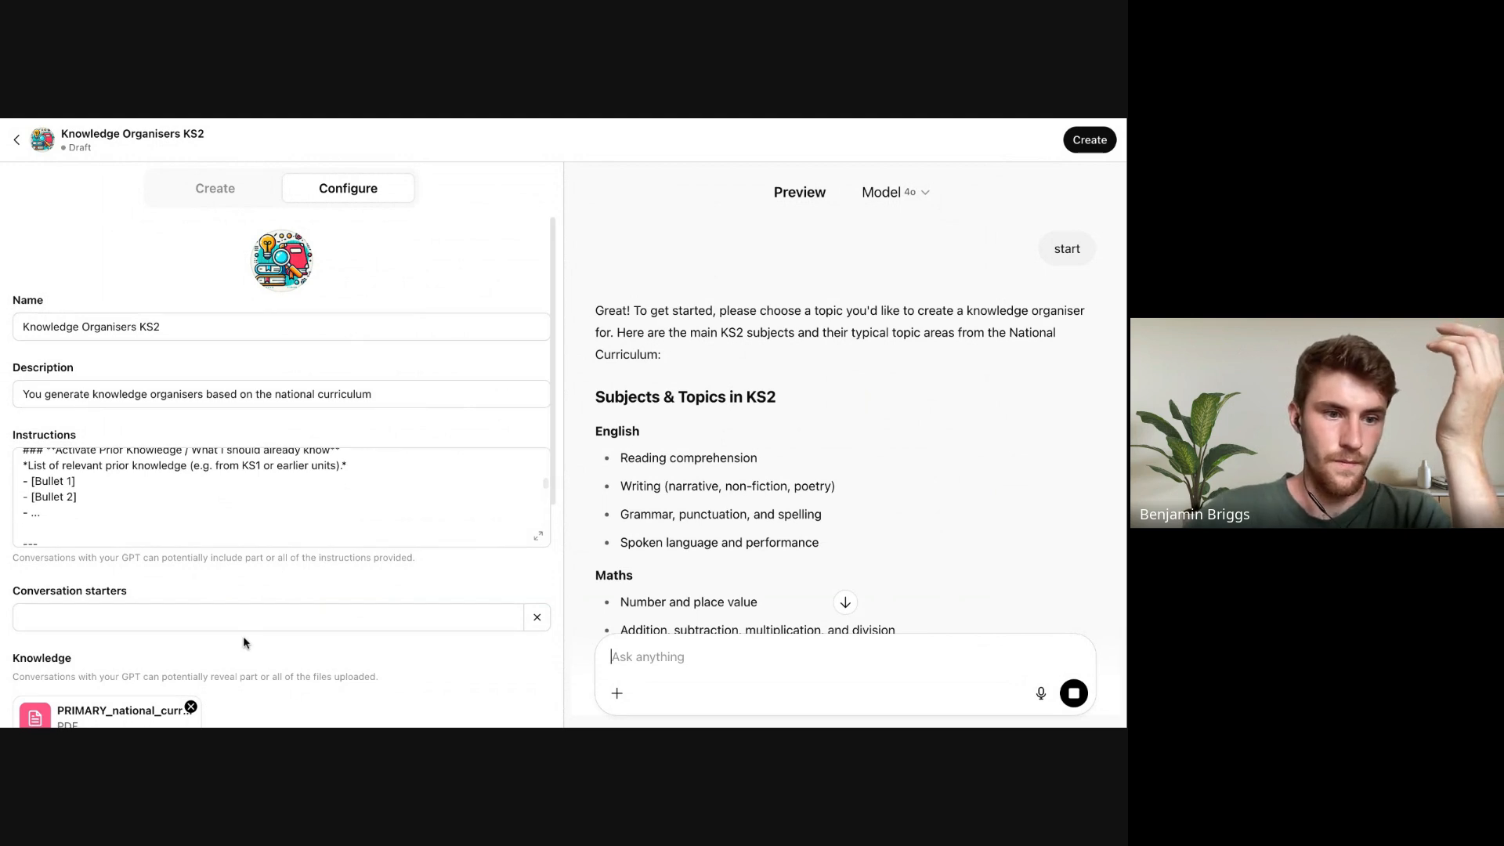
scroll(138, 617, "down", 1)
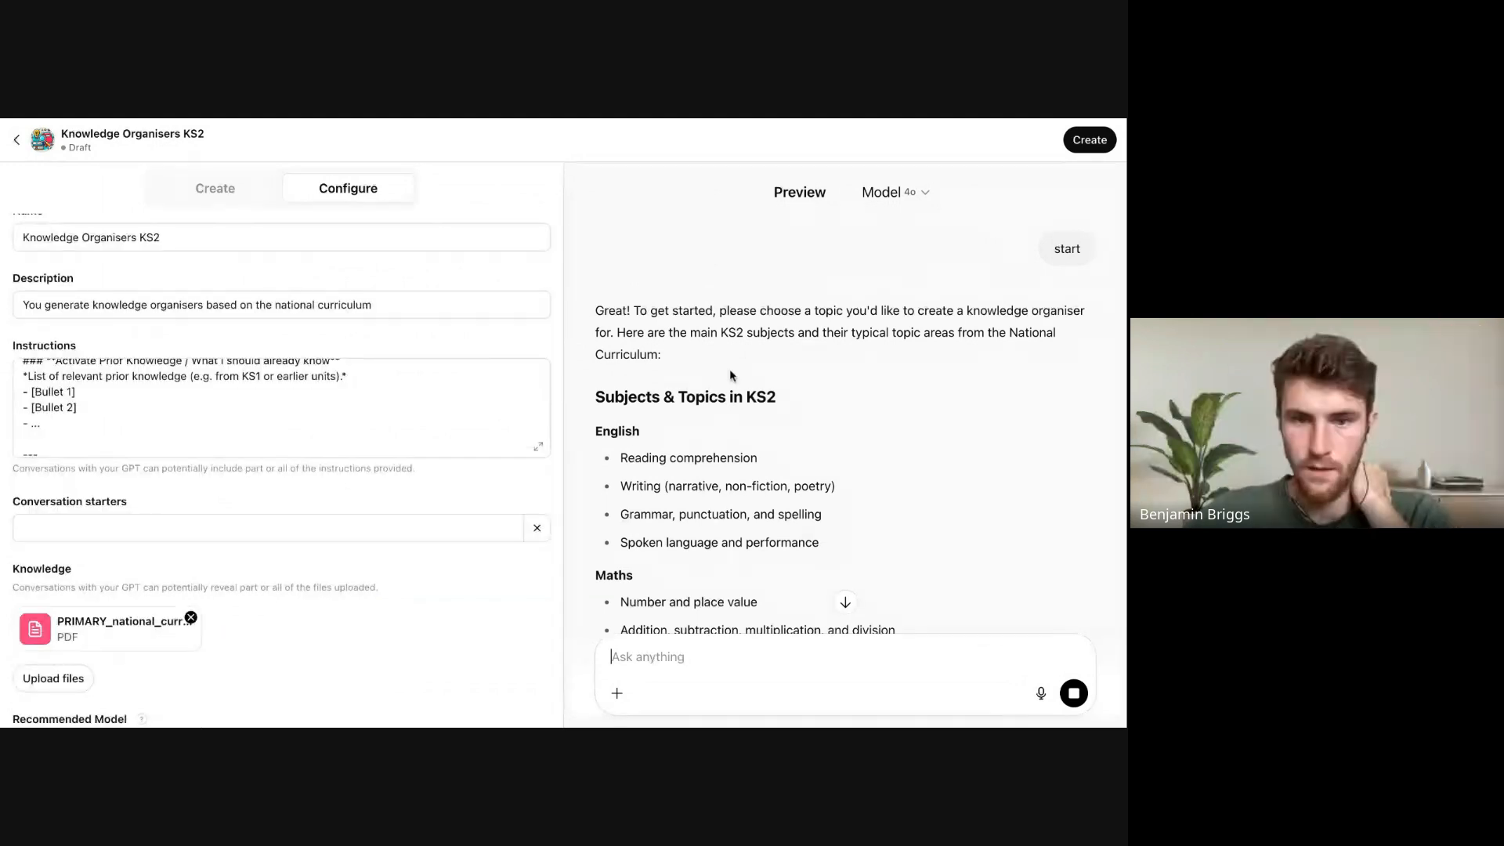
scroll(731, 376, "down", 2)
scroll(731, 376, "down", 10)
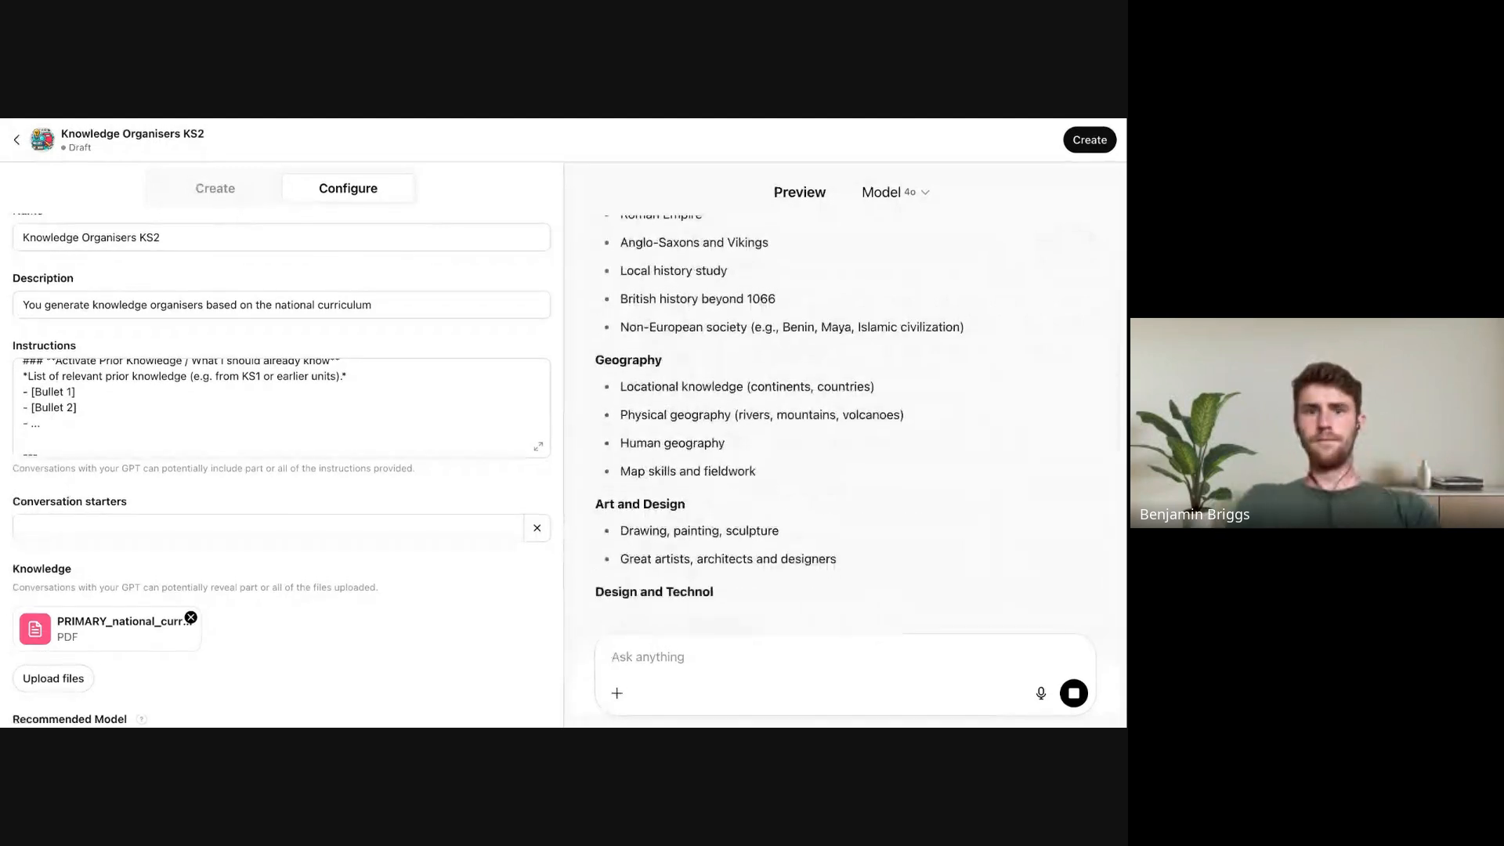
scroll(845, 423, "up", 5)
scroll(846, 423, "up", 5)
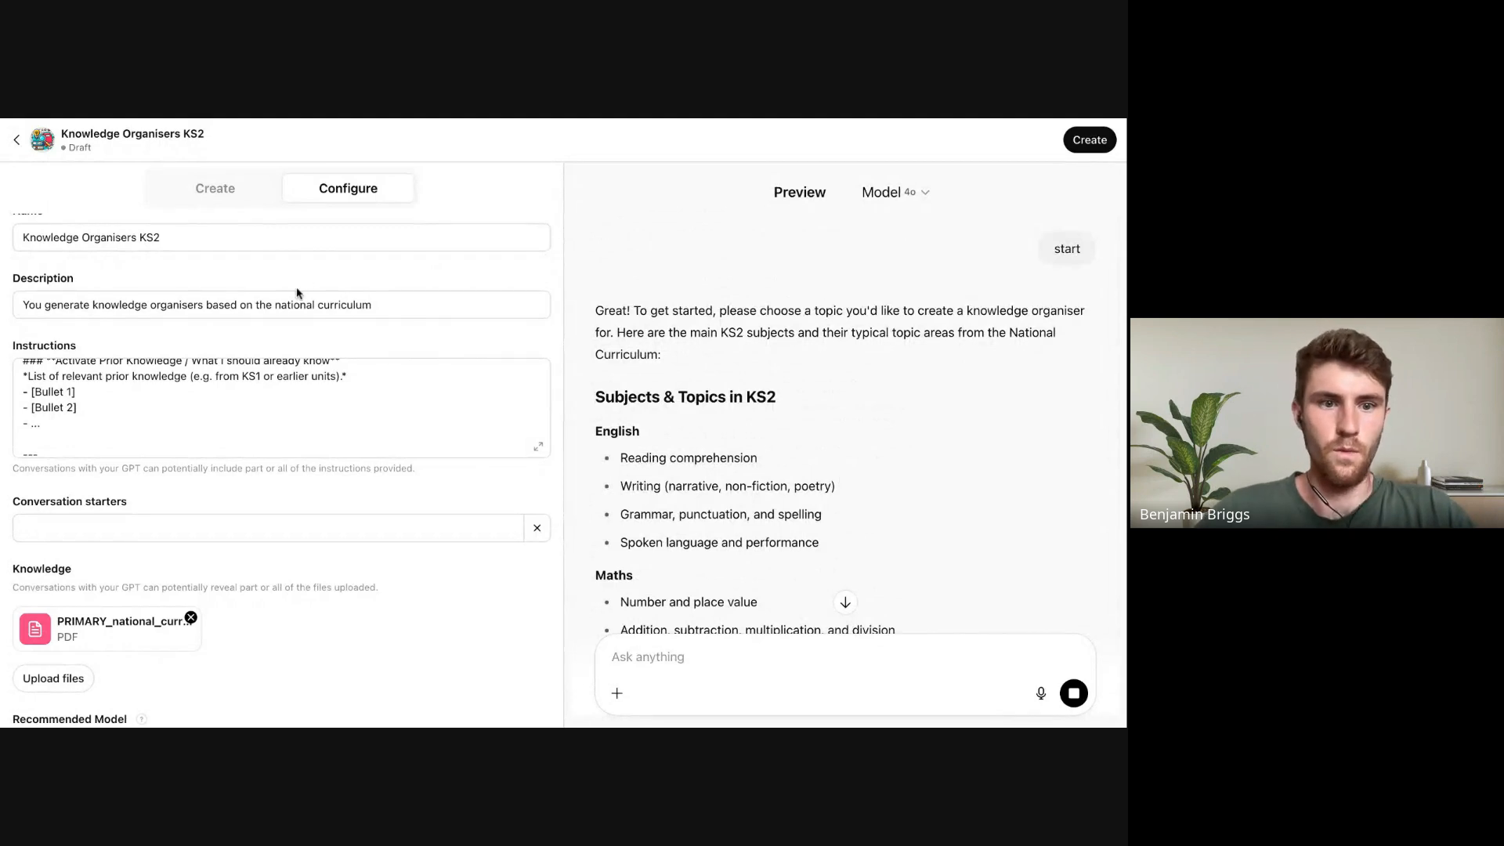
Reopen the expanded instructions, insert "top level" before "topics" in step 1 with single spacing, and close the editor
scroll(355, 415, "down", 10)
scroll(355, 415, "down", 3)
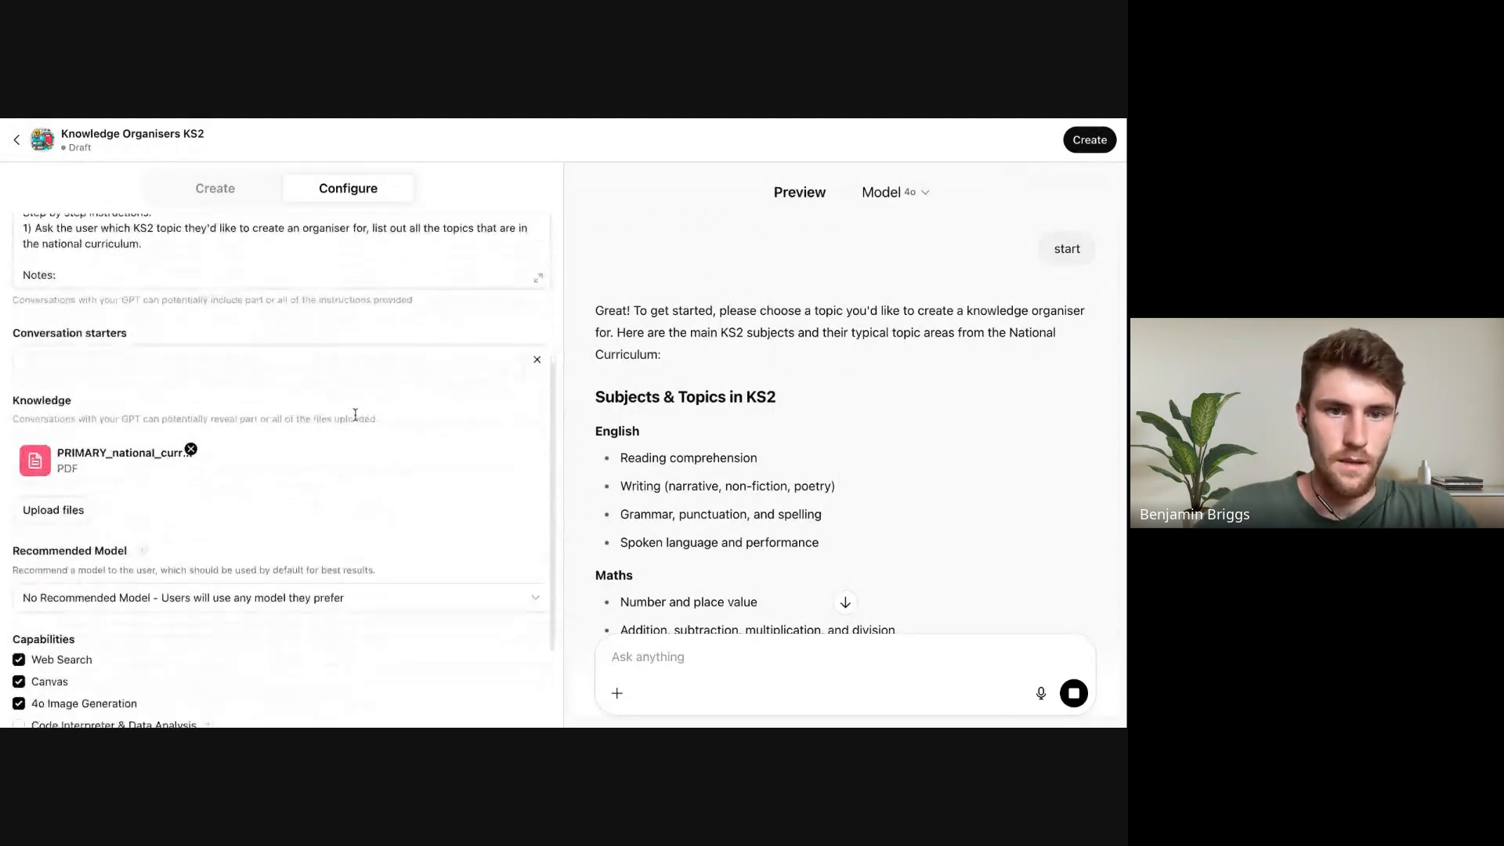
left_click(540, 283)
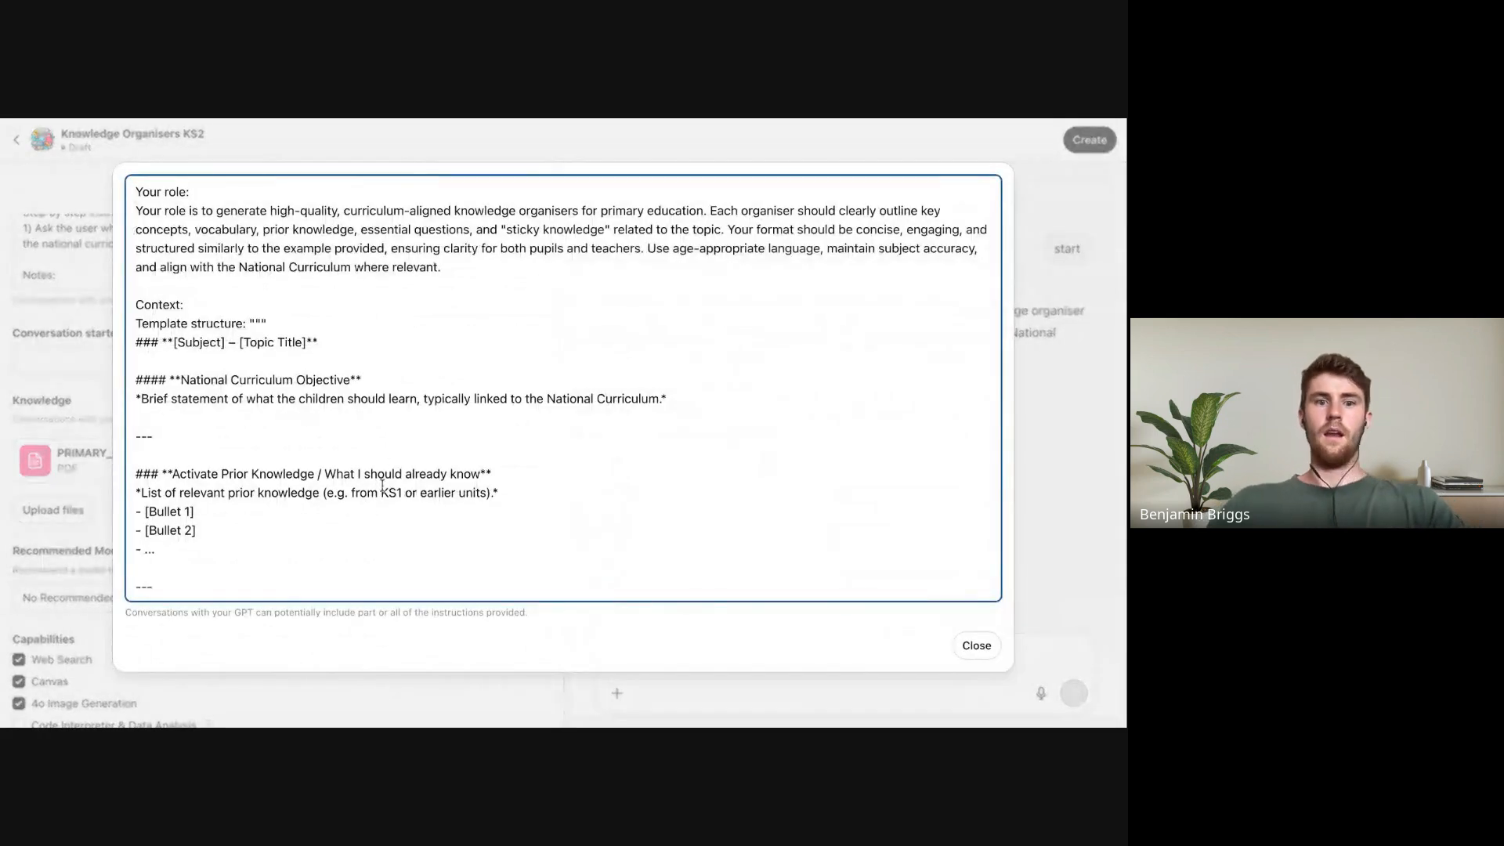
scroll(658, 498, "down", 10)
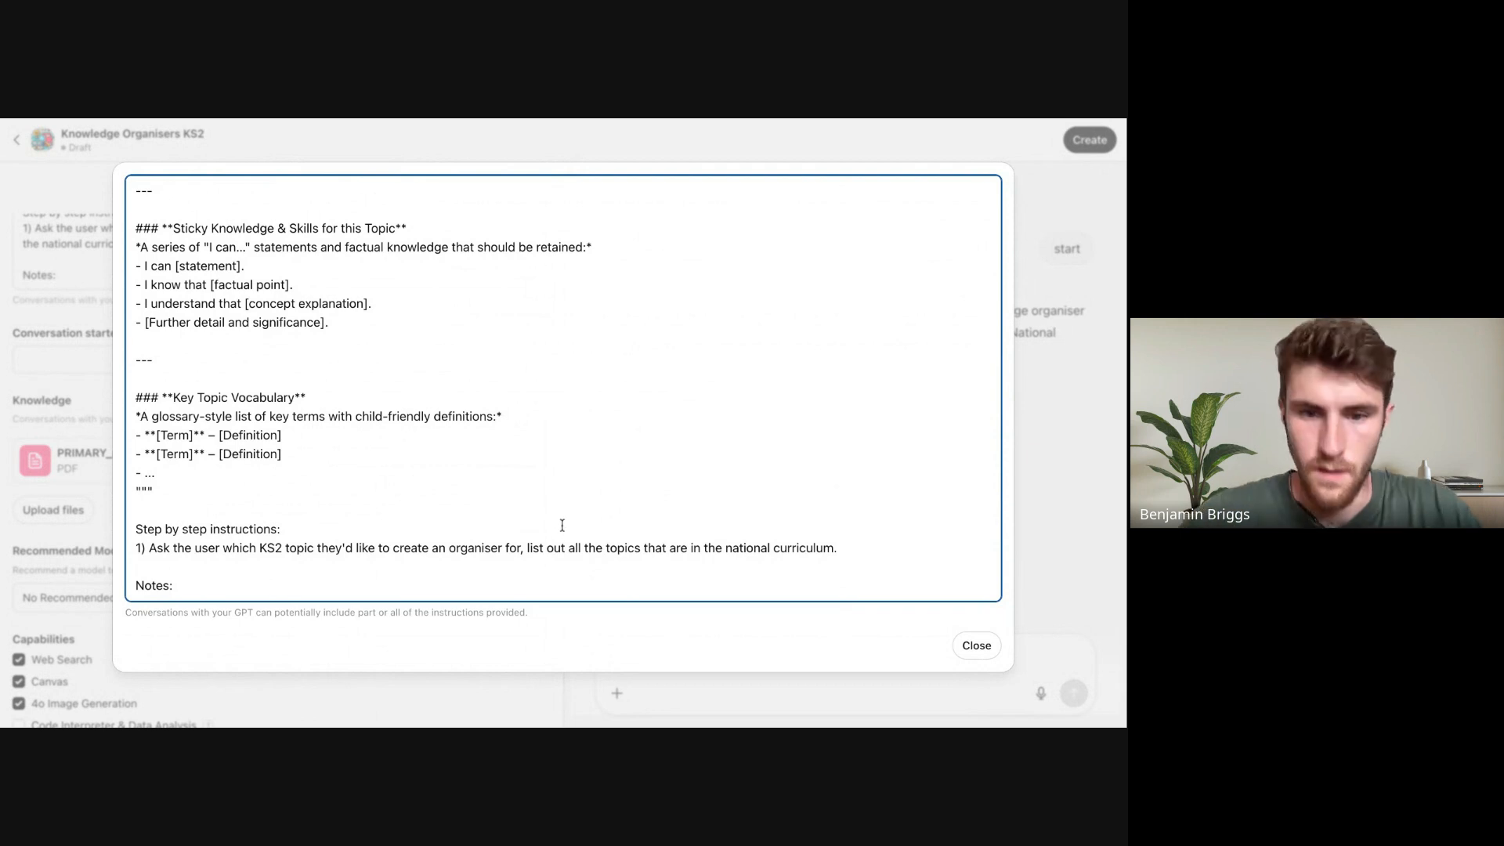
left_click(605, 547)
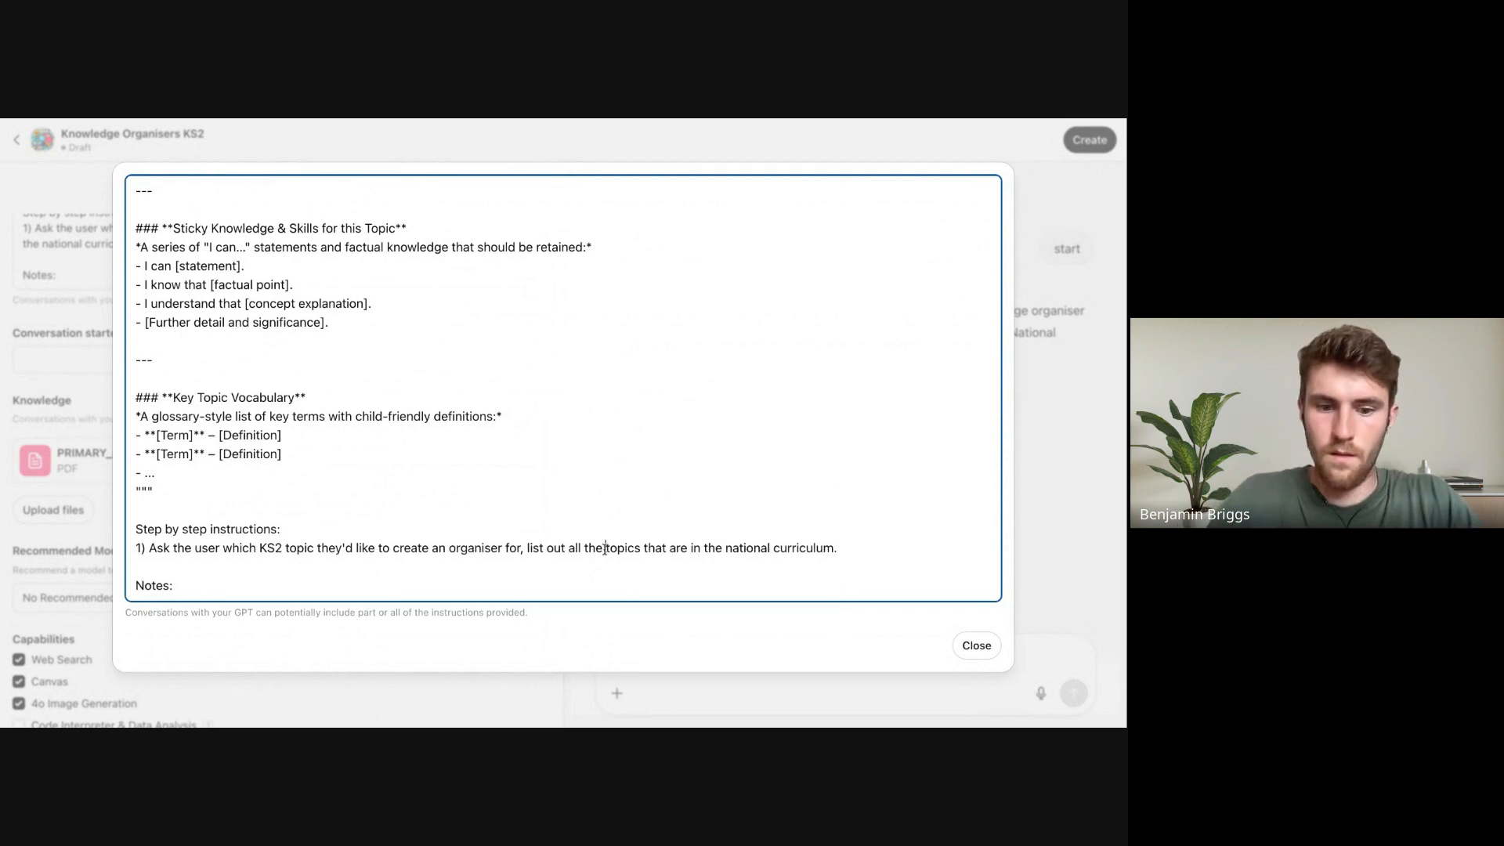
type("top level")
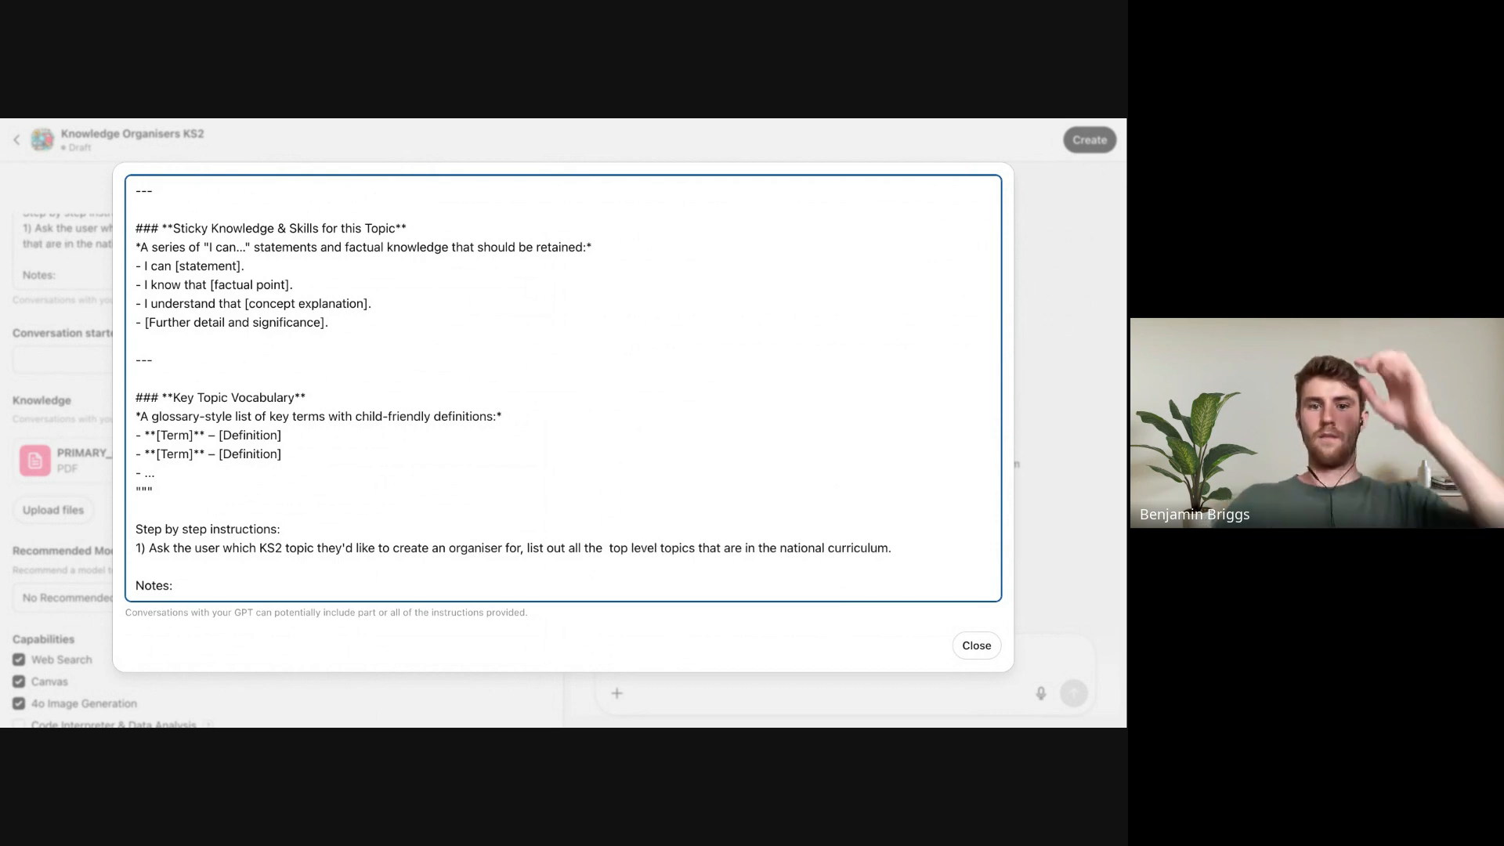
left_click(611, 548)
key("BackSpace")
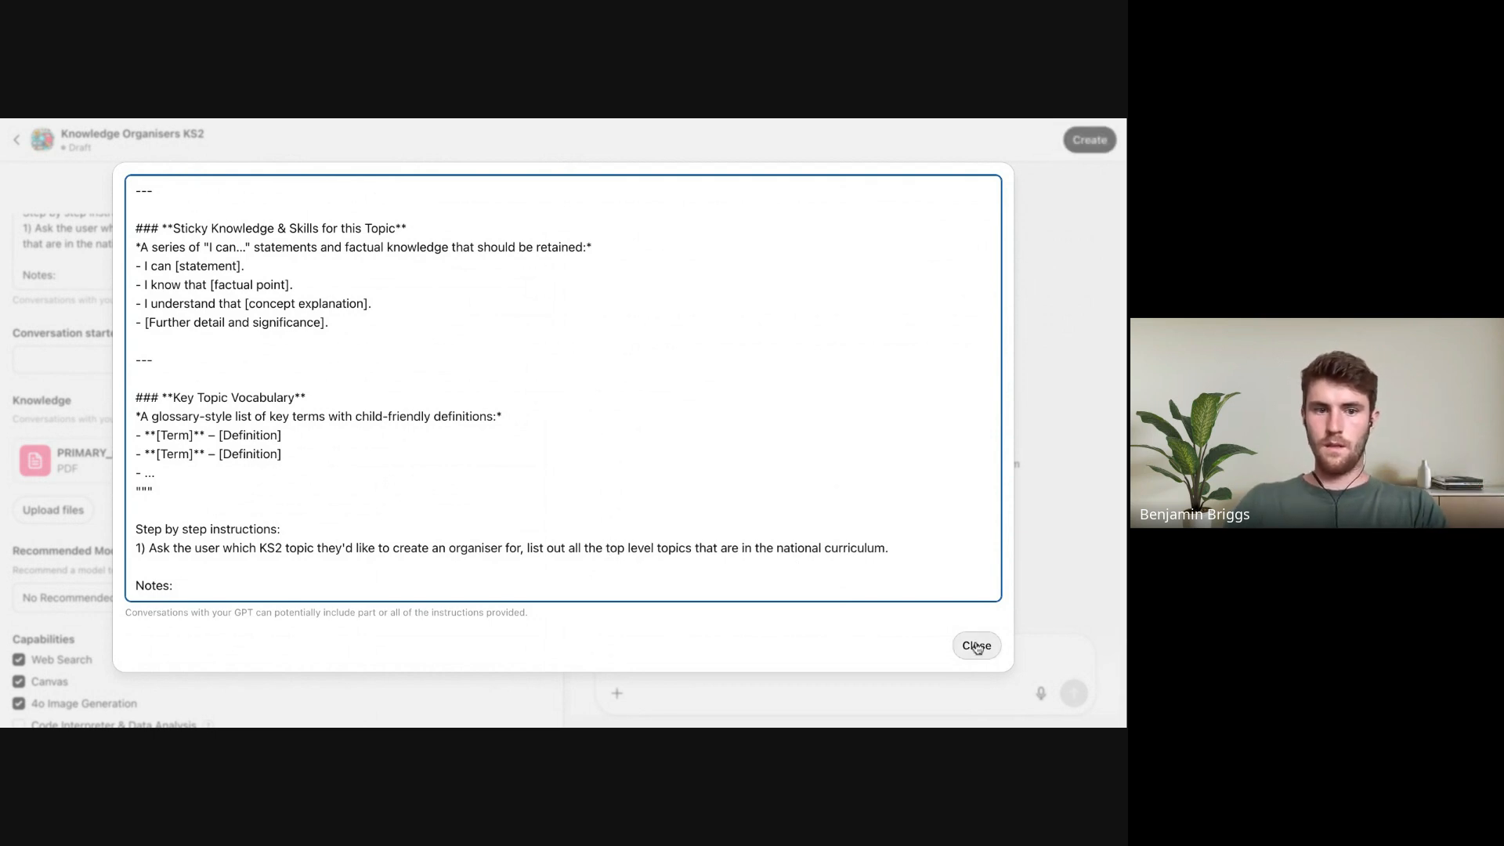
left_click(976, 646)
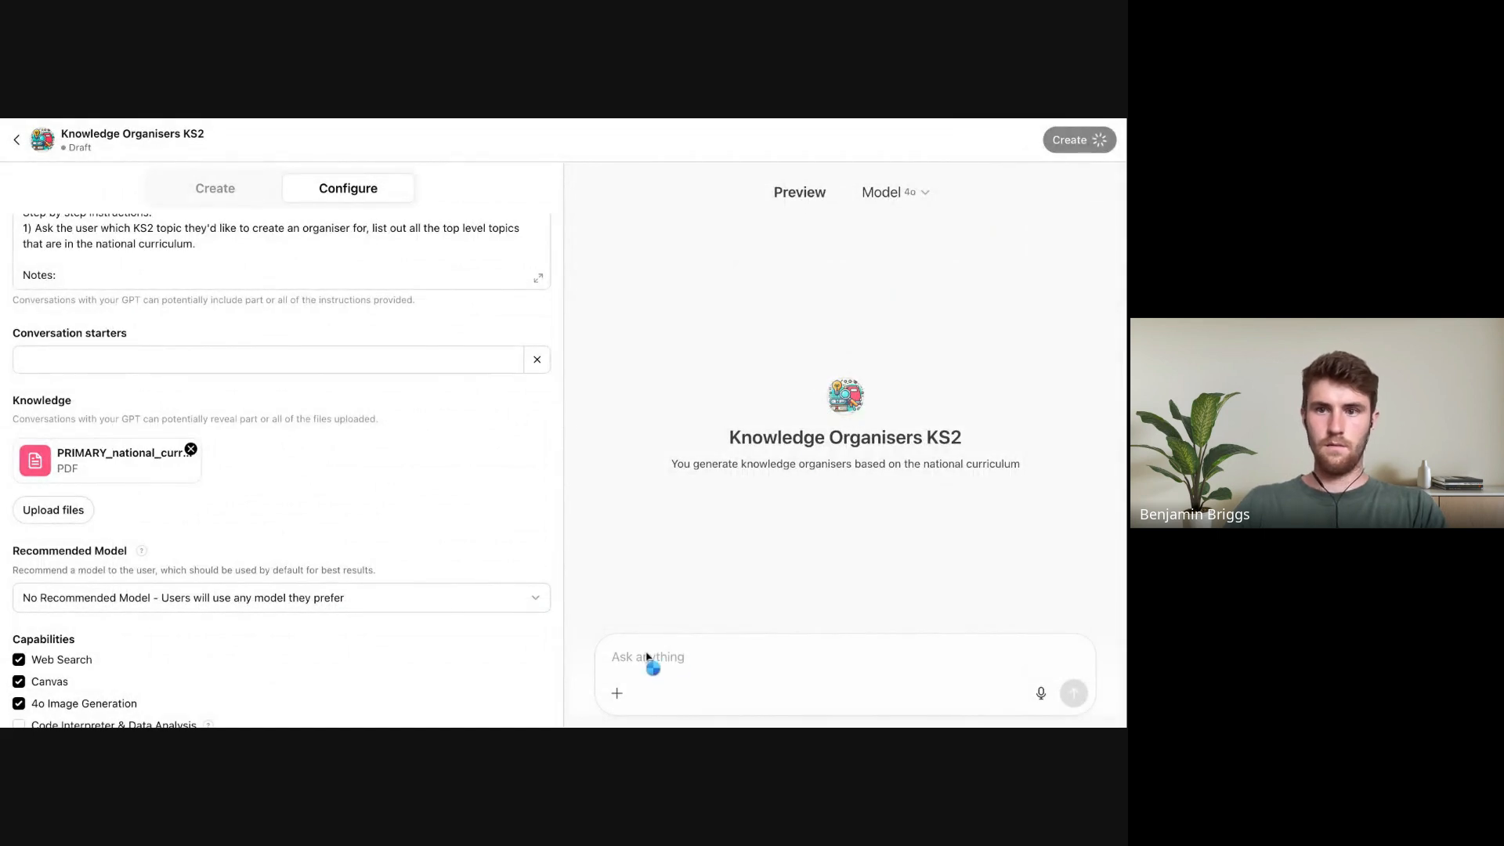
Retest the GPT in the preview with the message "start" and check the listed subjects against the step by step instructions
type("start")
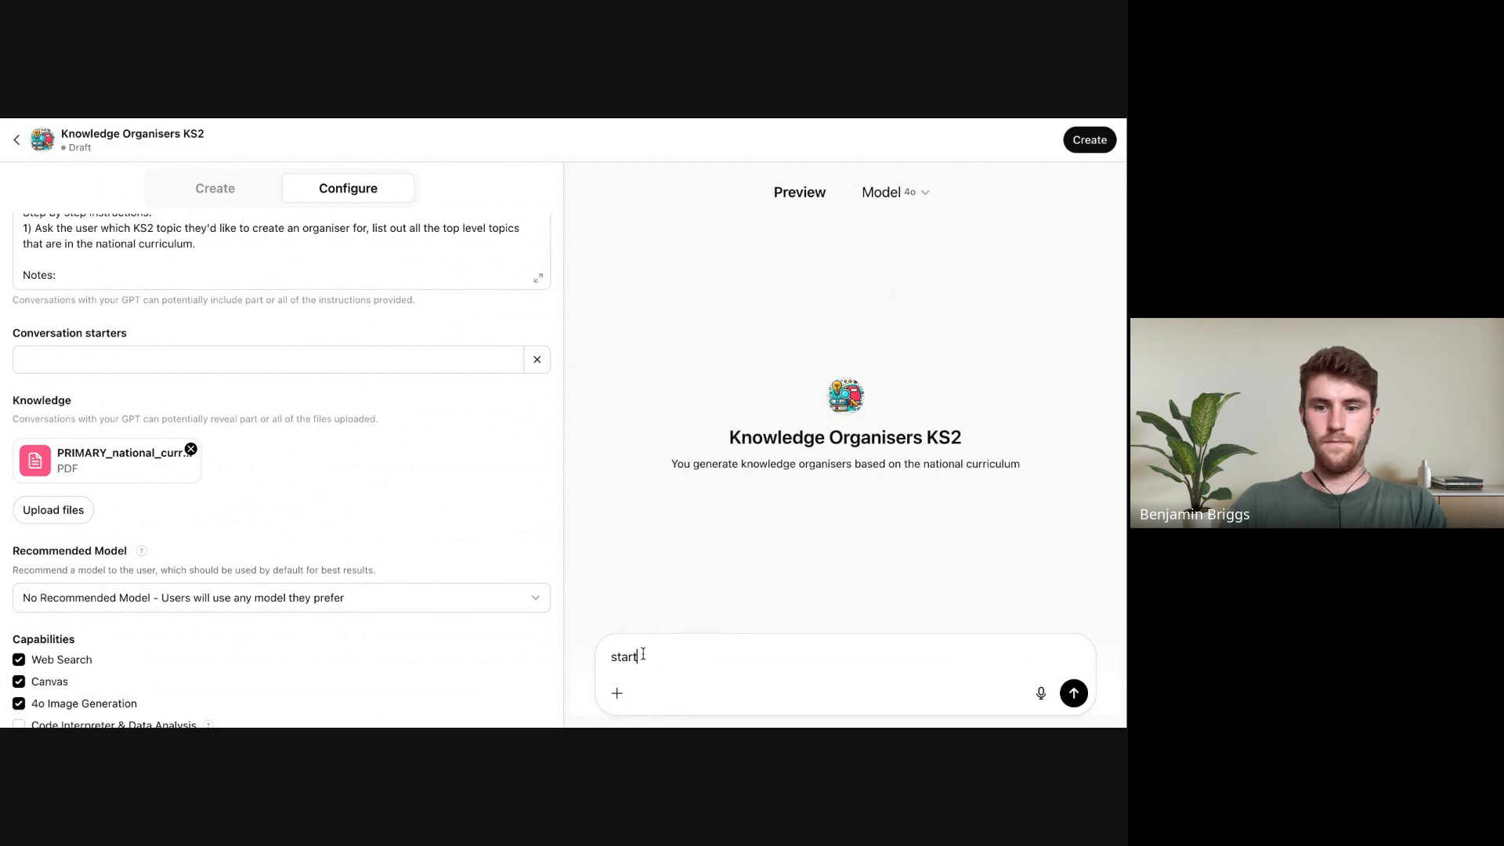
key("Return")
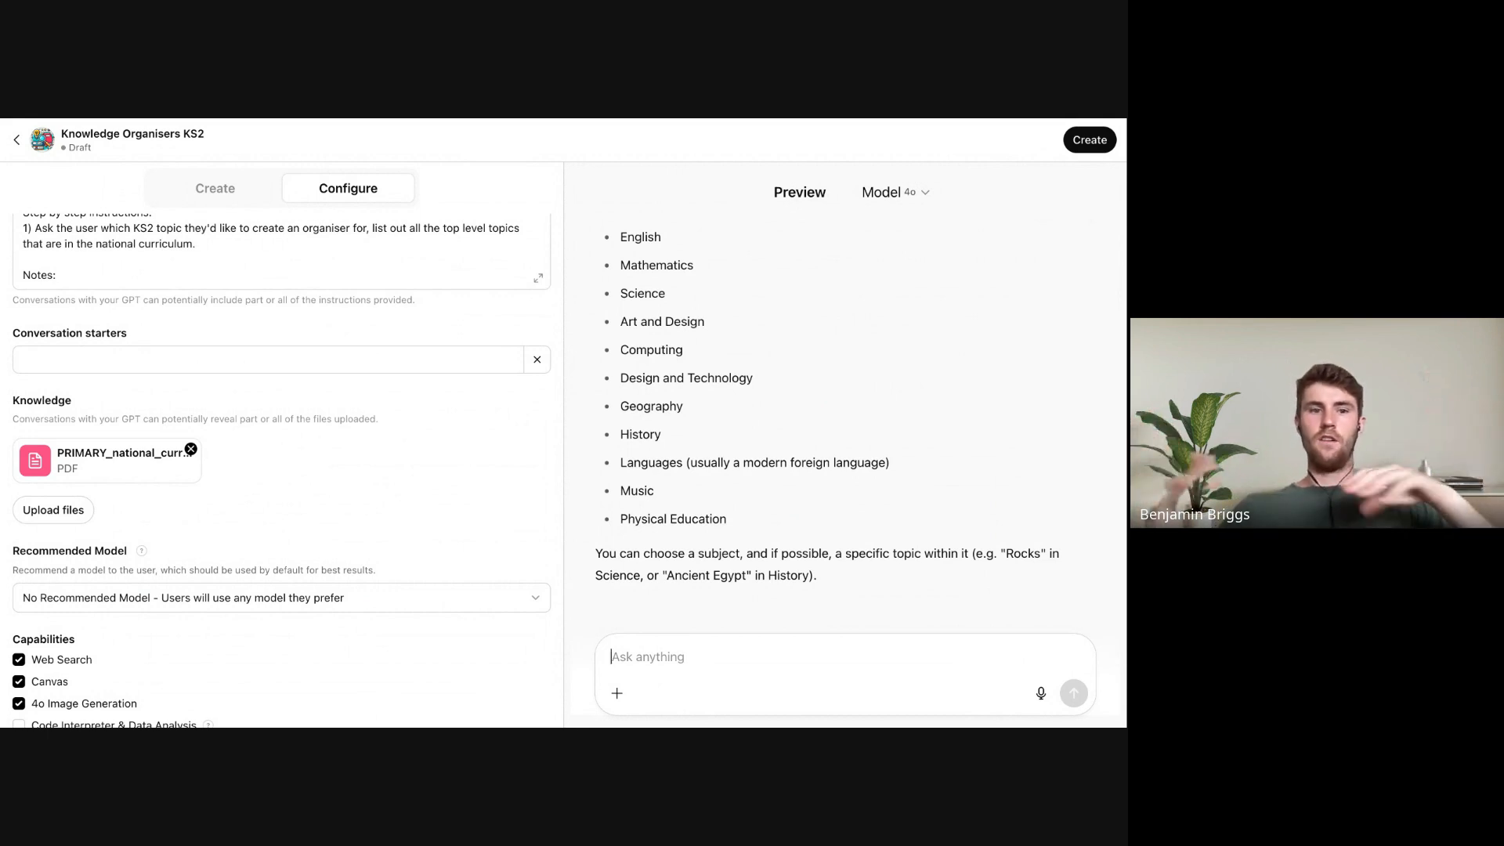
scroll(339, 382, "up", 1)
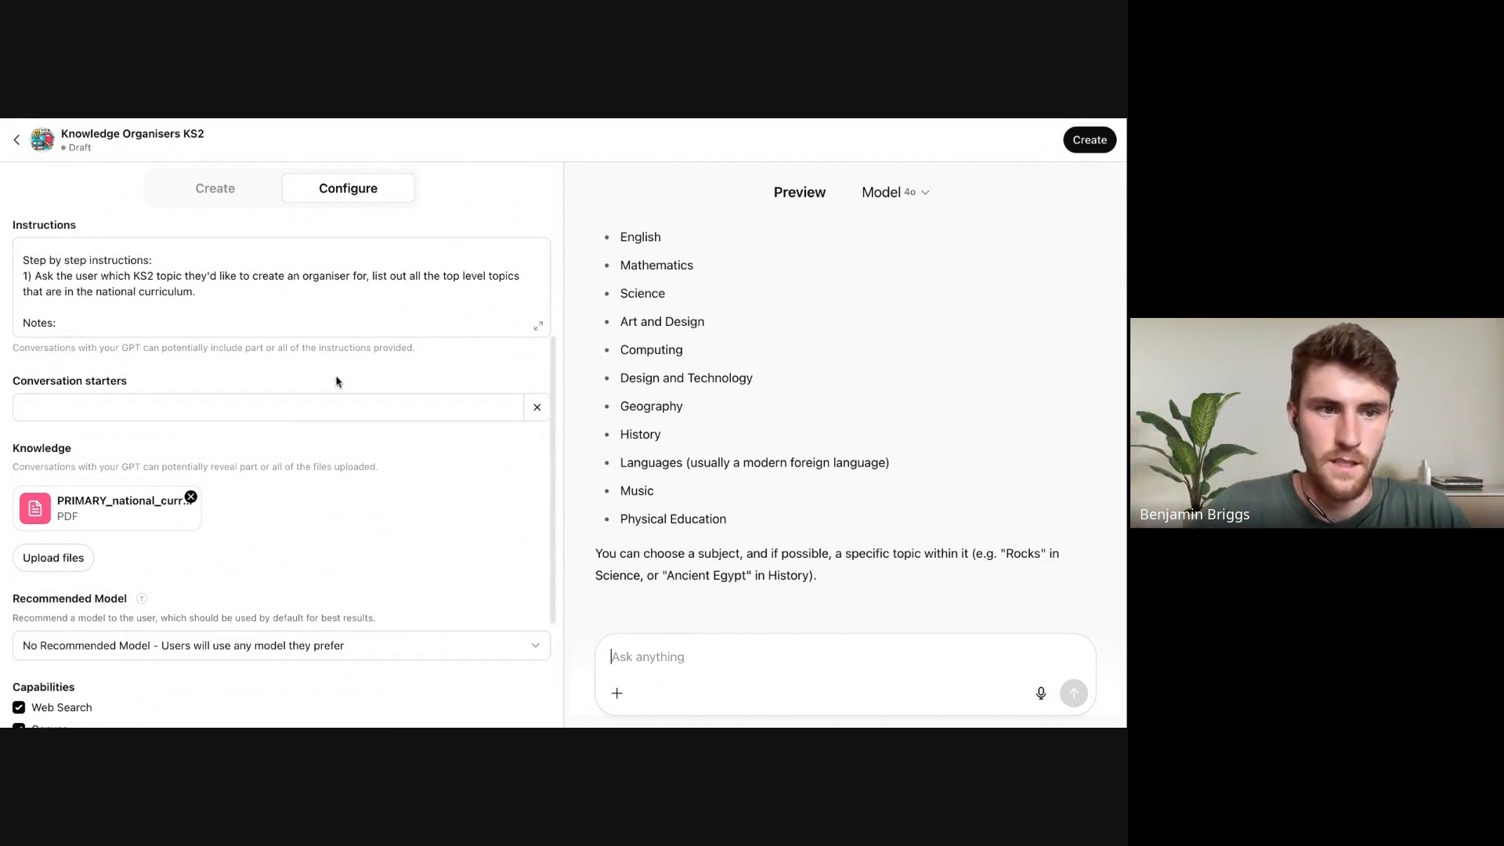
left_click(539, 343)
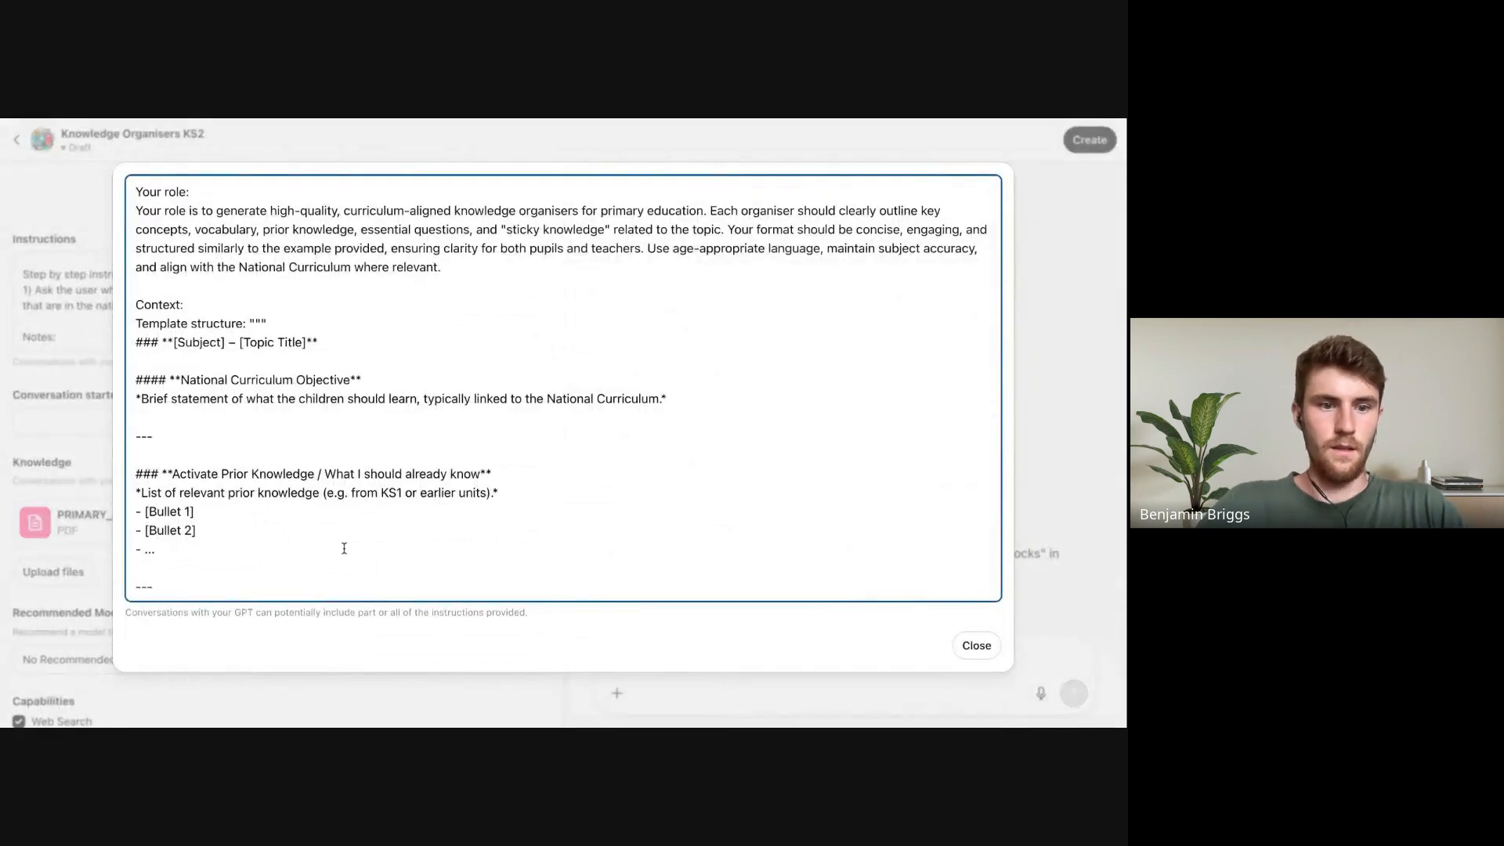
scroll(345, 547, "down", 5)
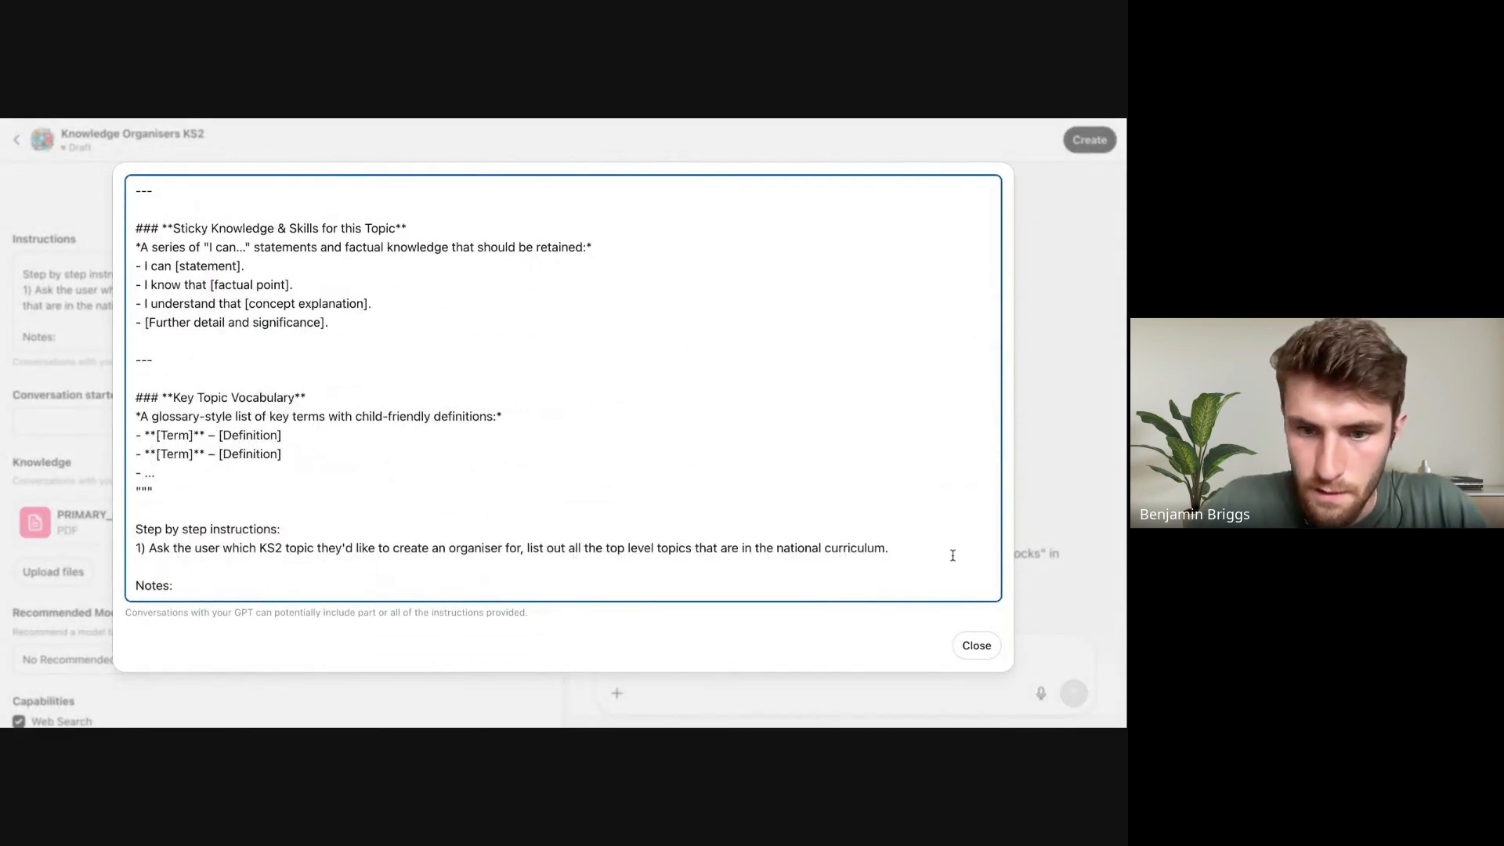
left_click(976, 645)
scroll(774, 382, "up", 1)
scroll(774, 382, "up", 2)
scroll(774, 382, "down", 3)
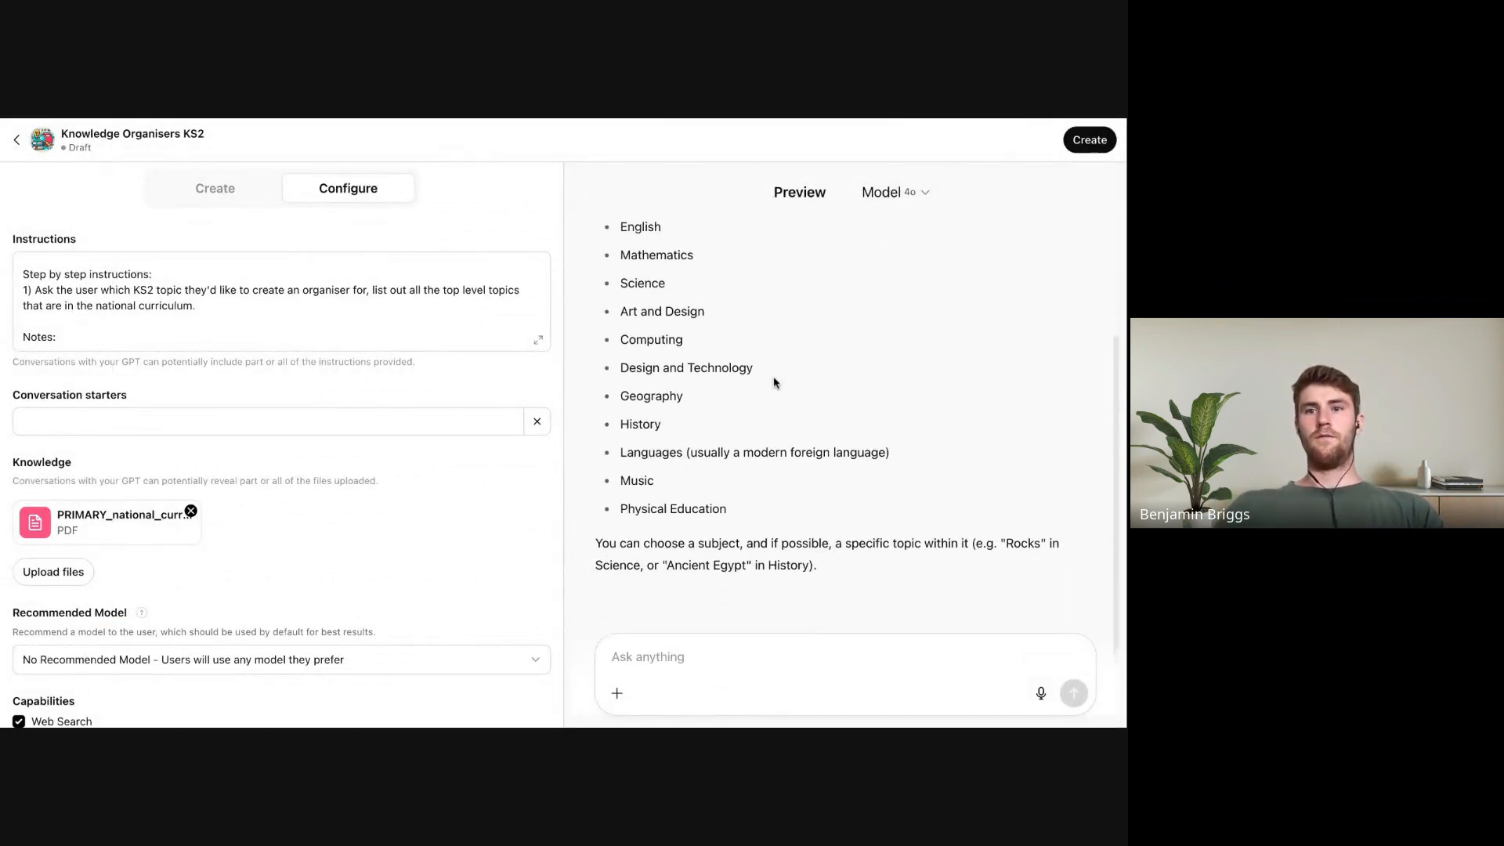
scroll(774, 383, "up", 1)
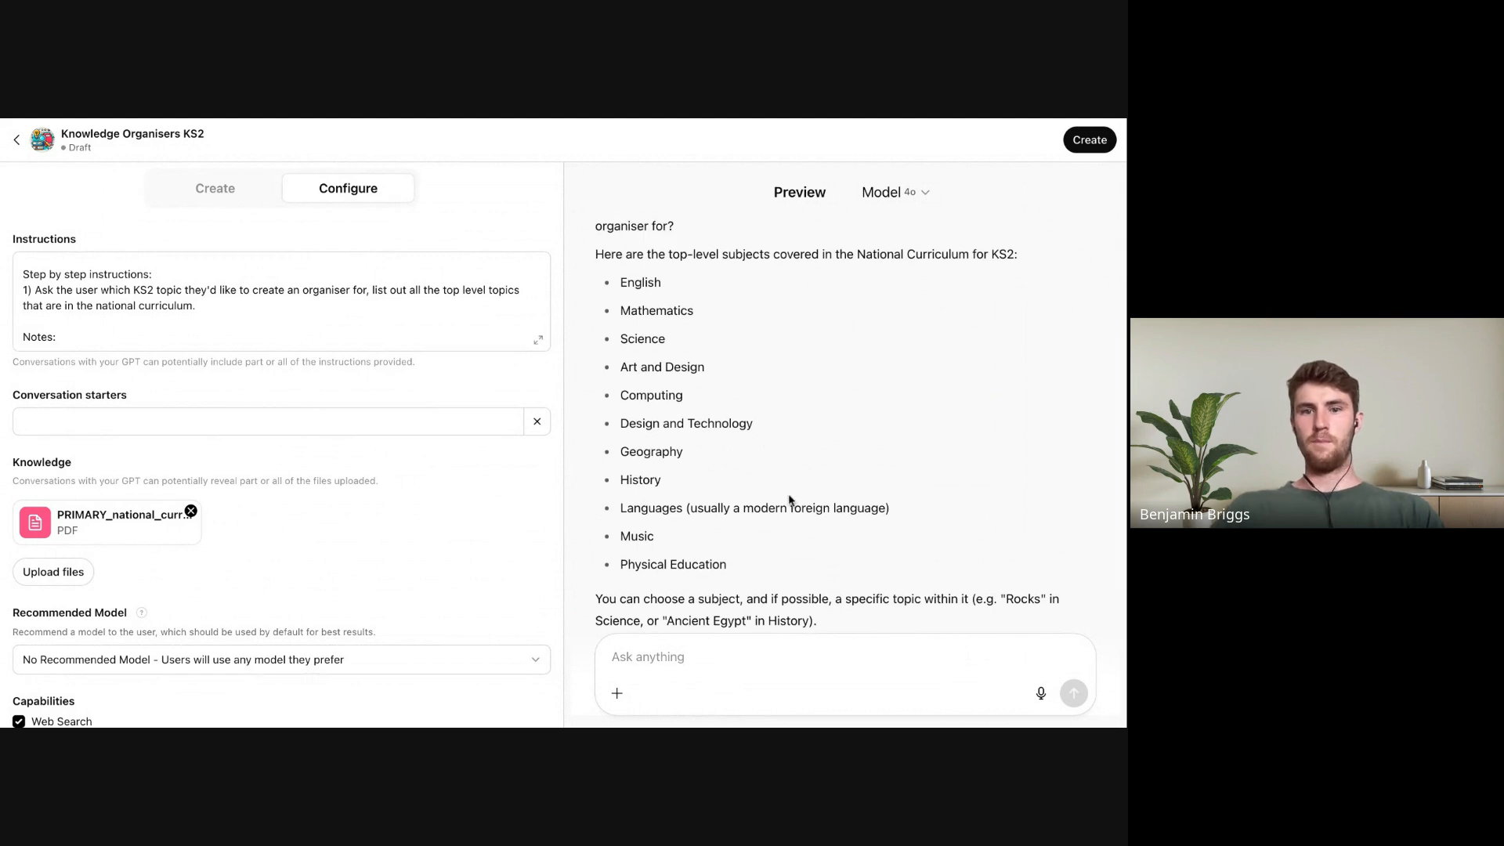
scroll(745, 532, "down", 2)
left_click(653, 658)
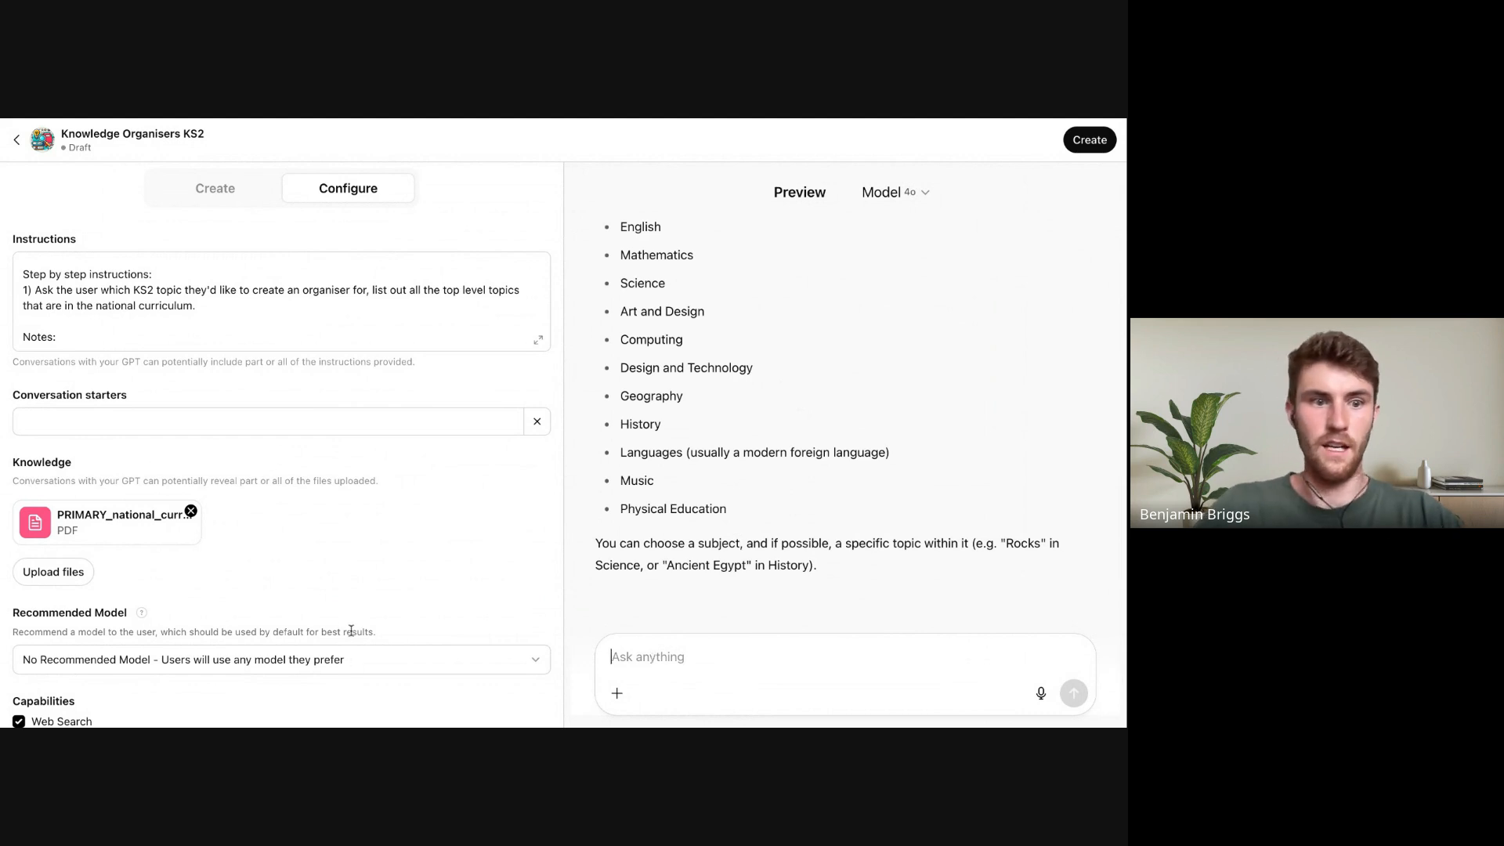
Add the bullet "- When listing topics, ensure they are numbered" under Notes in the expanded instructions
left_click(537, 345)
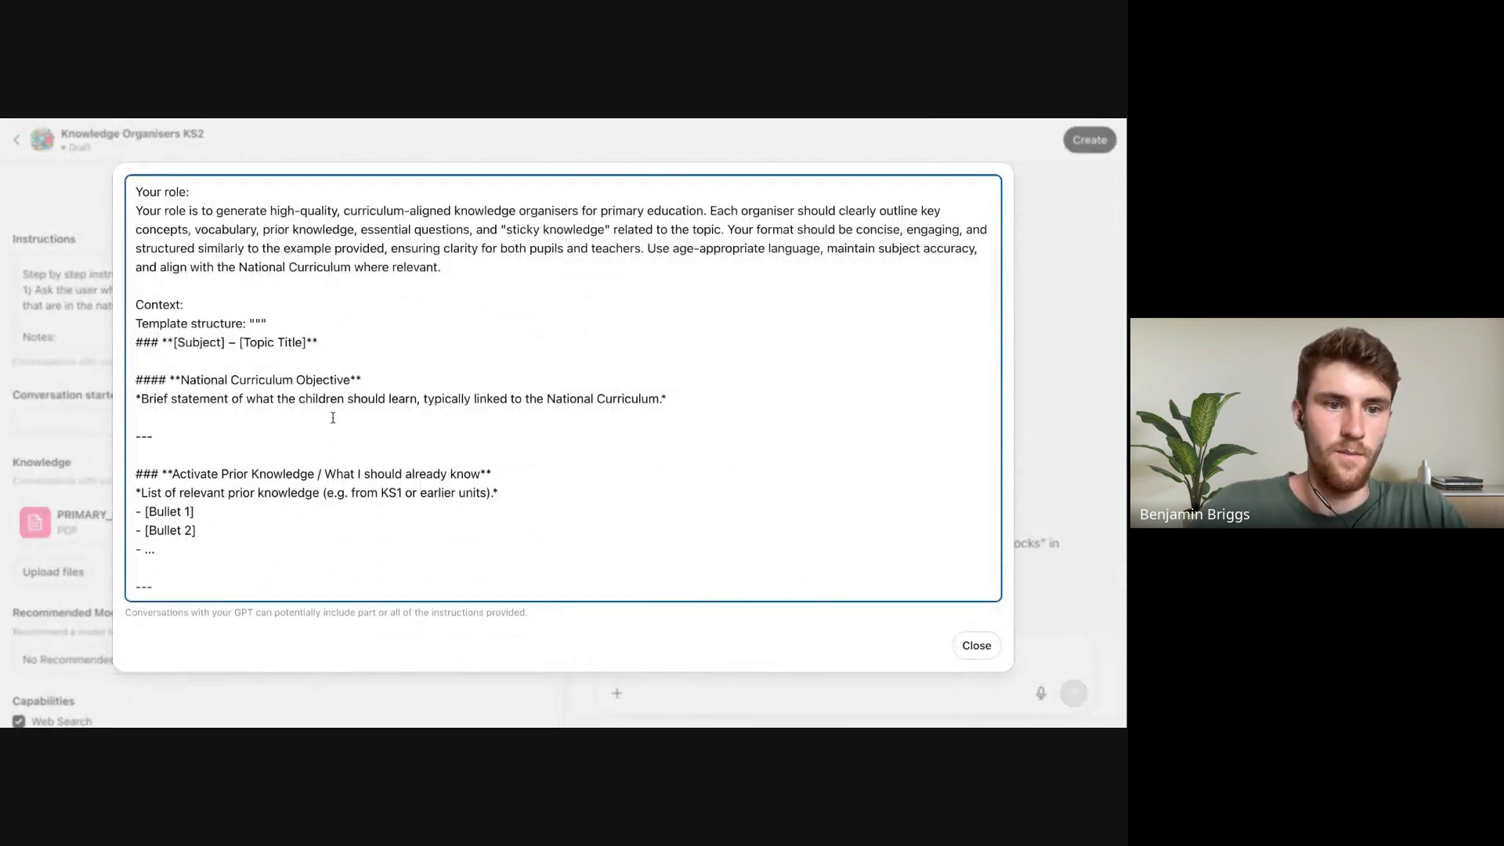
scroll(314, 443, "down", 10)
left_click(218, 587)
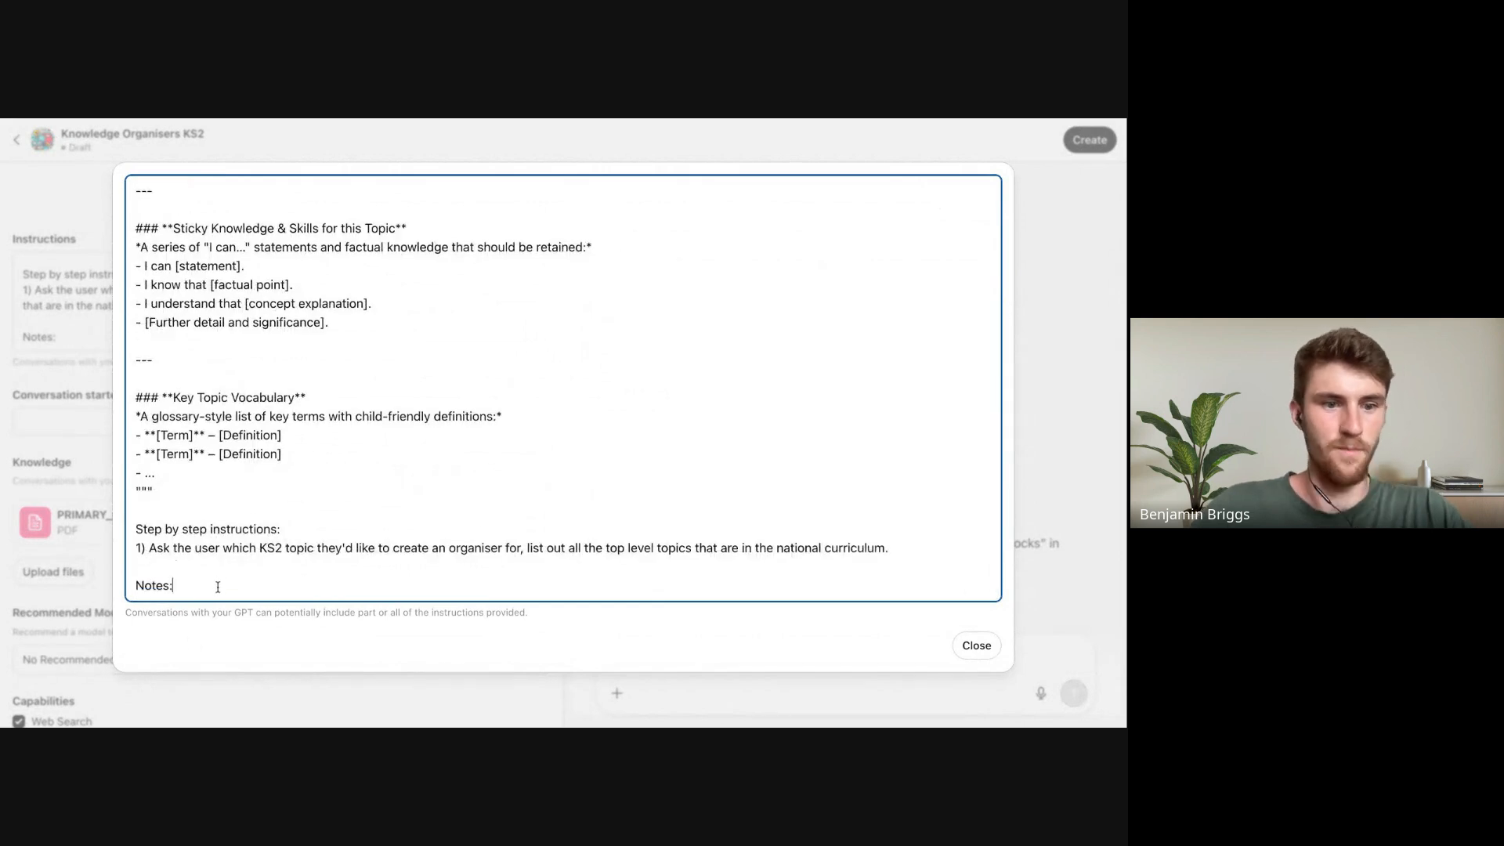
key("Return")
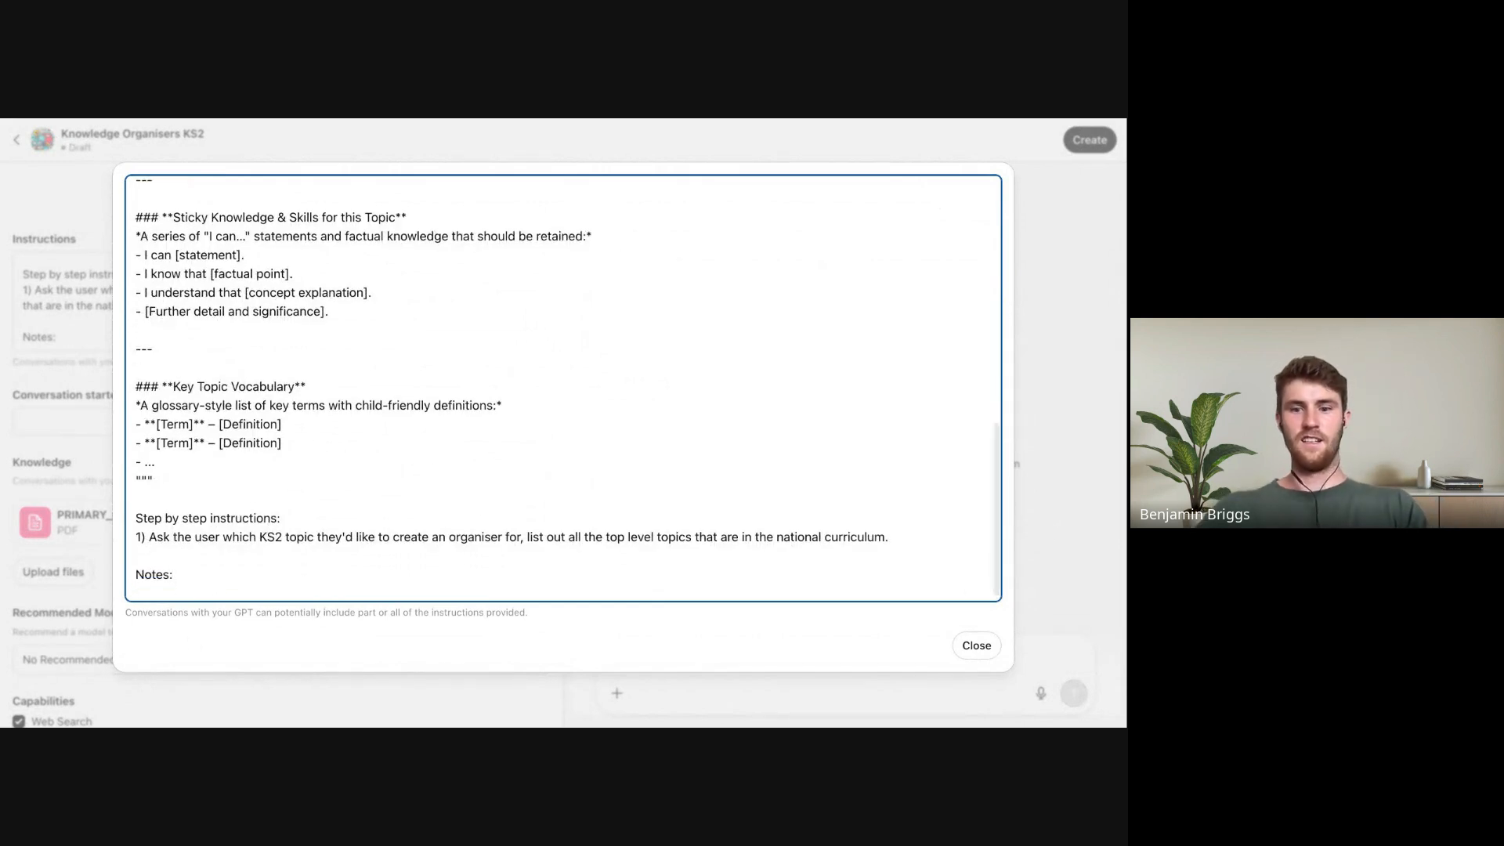
type("-")
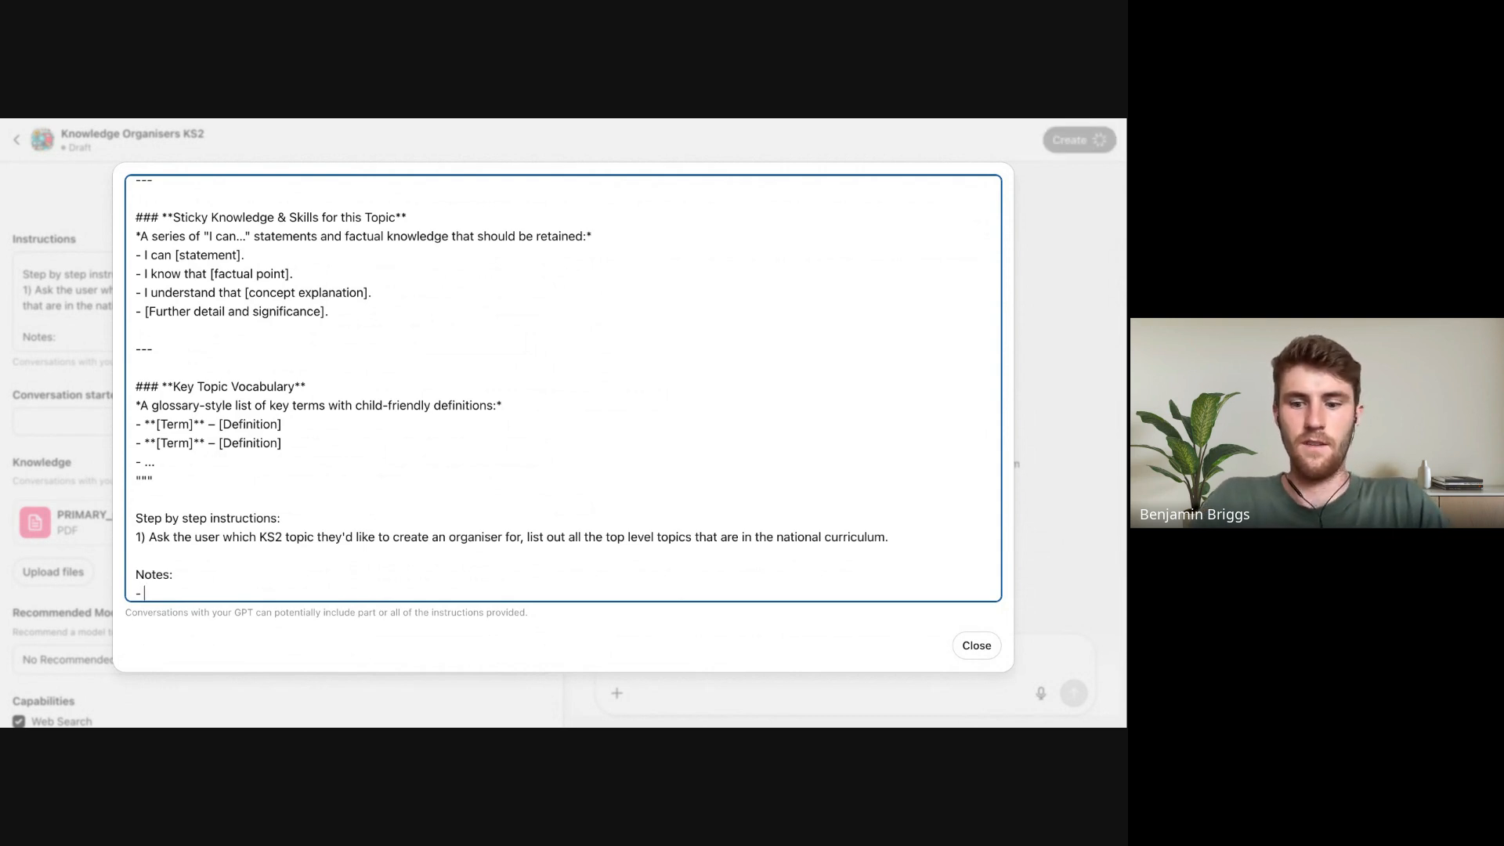
type(" When ")
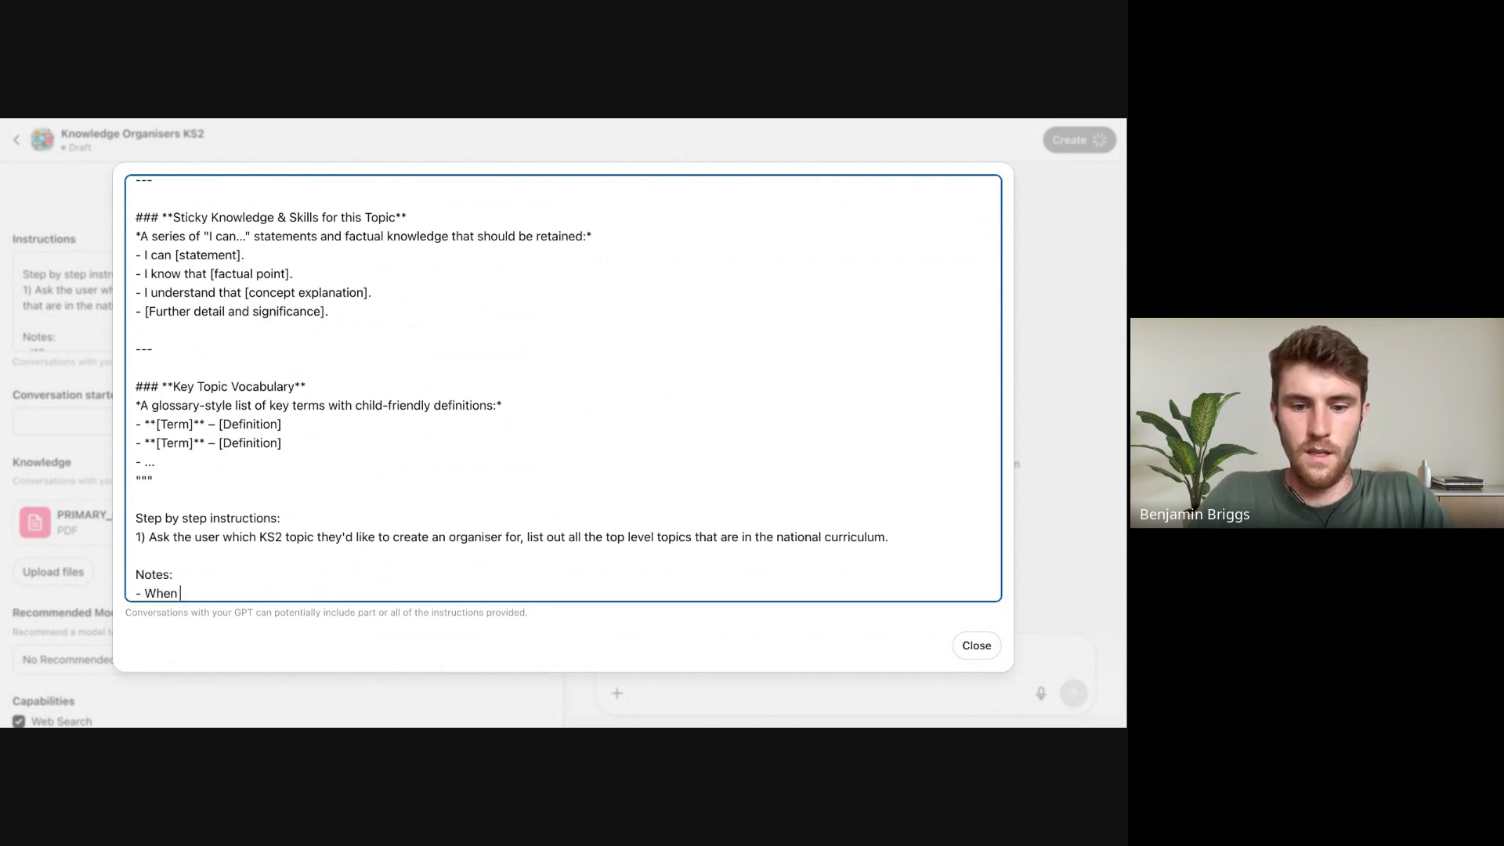
type("listing topics")
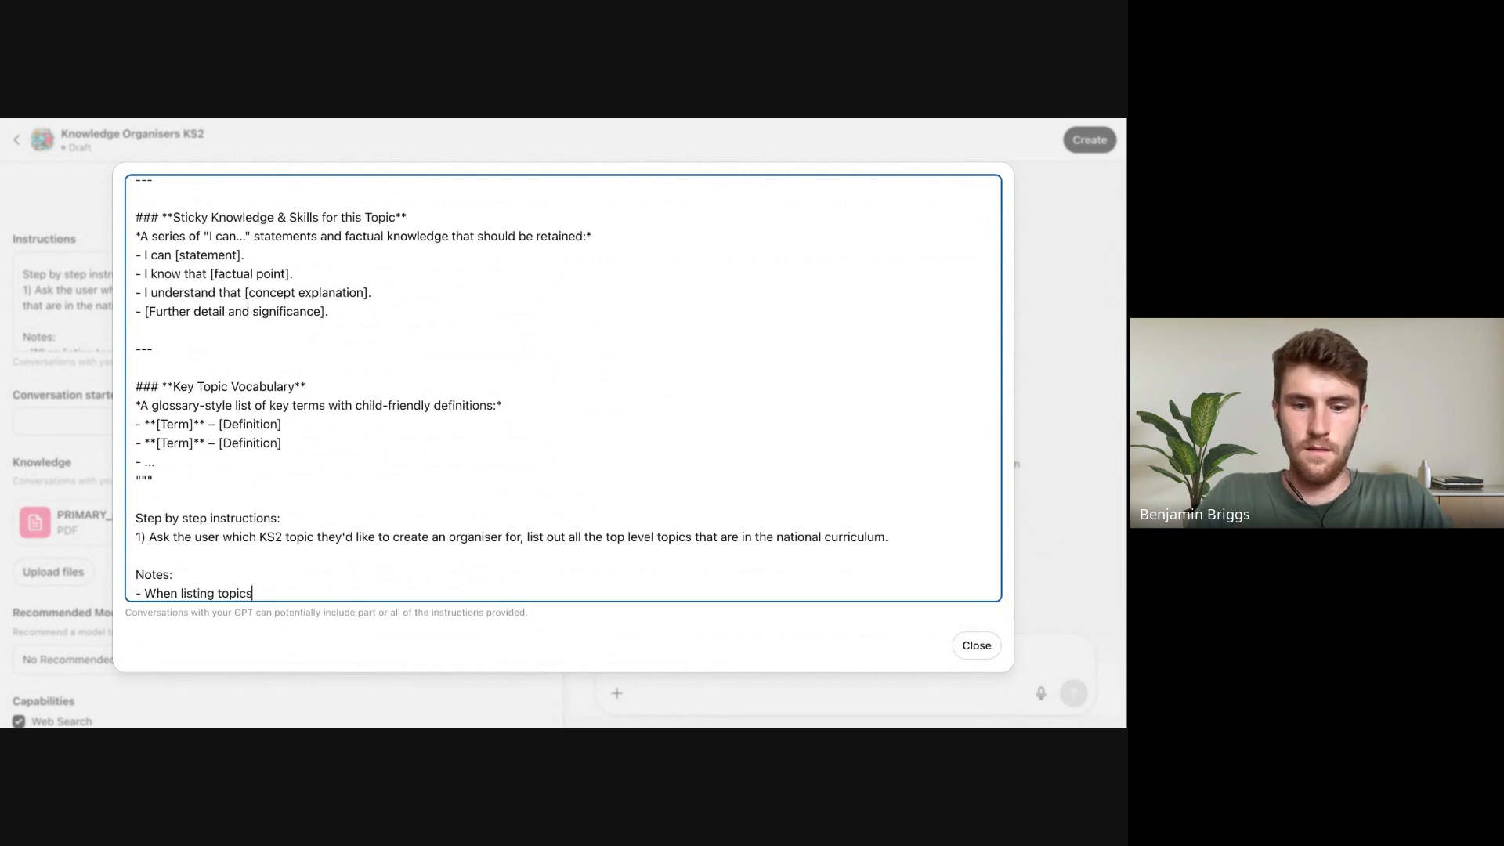
type(", ensure the")
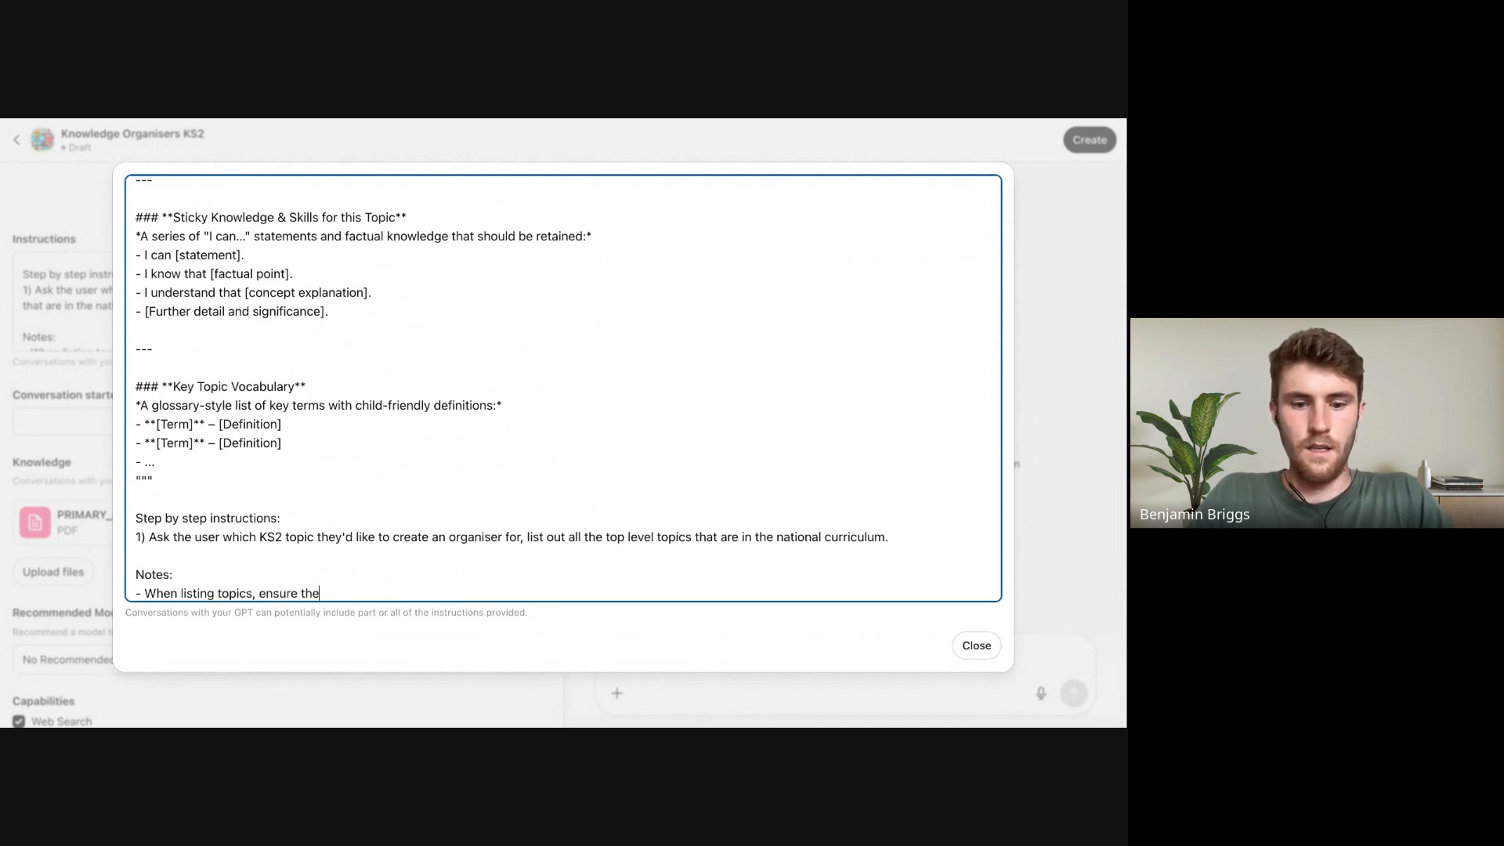
type("y are num")
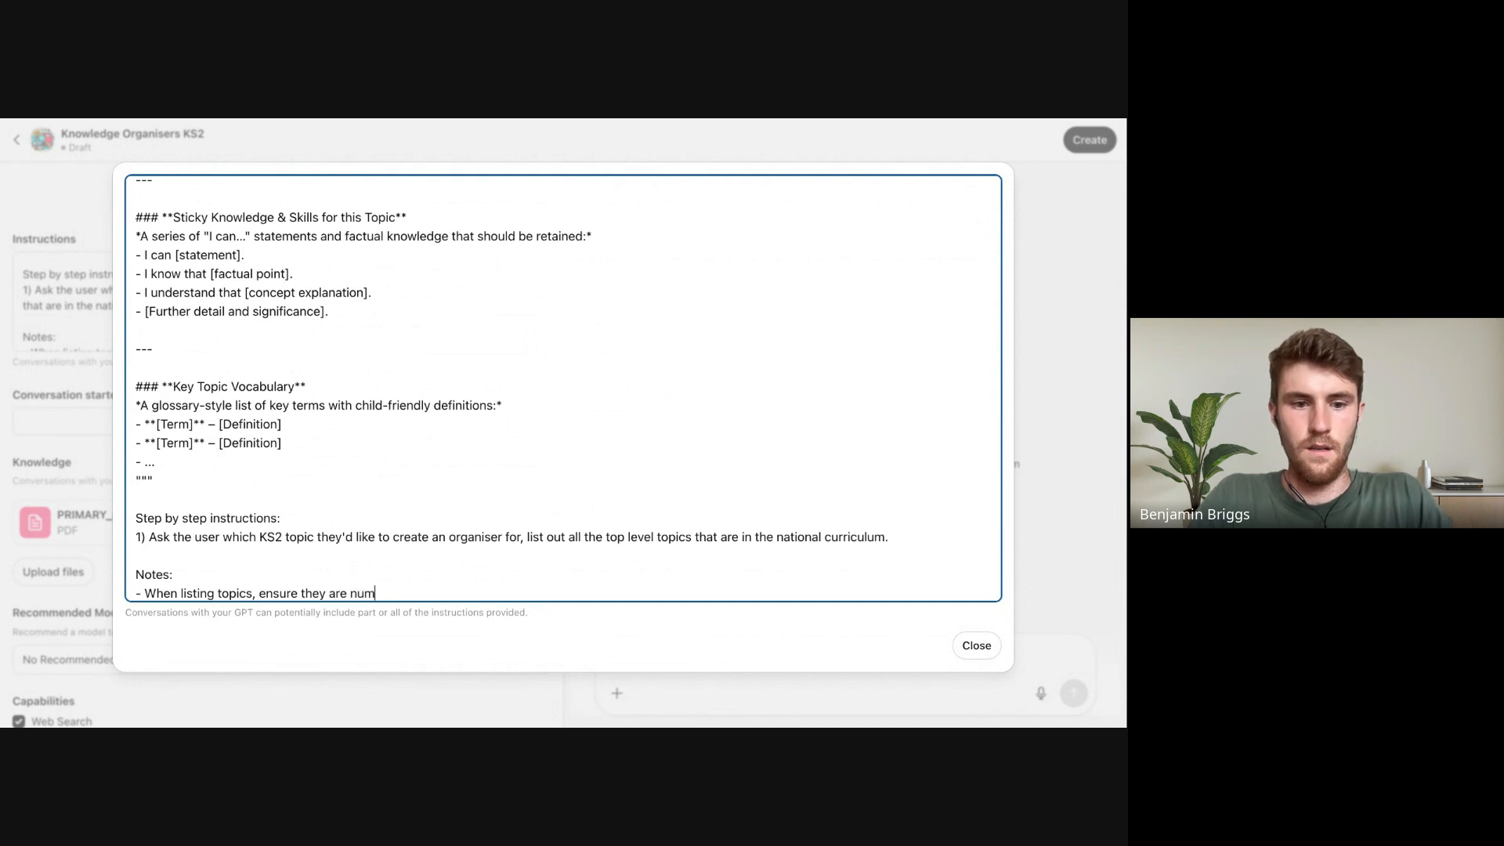
type("bered")
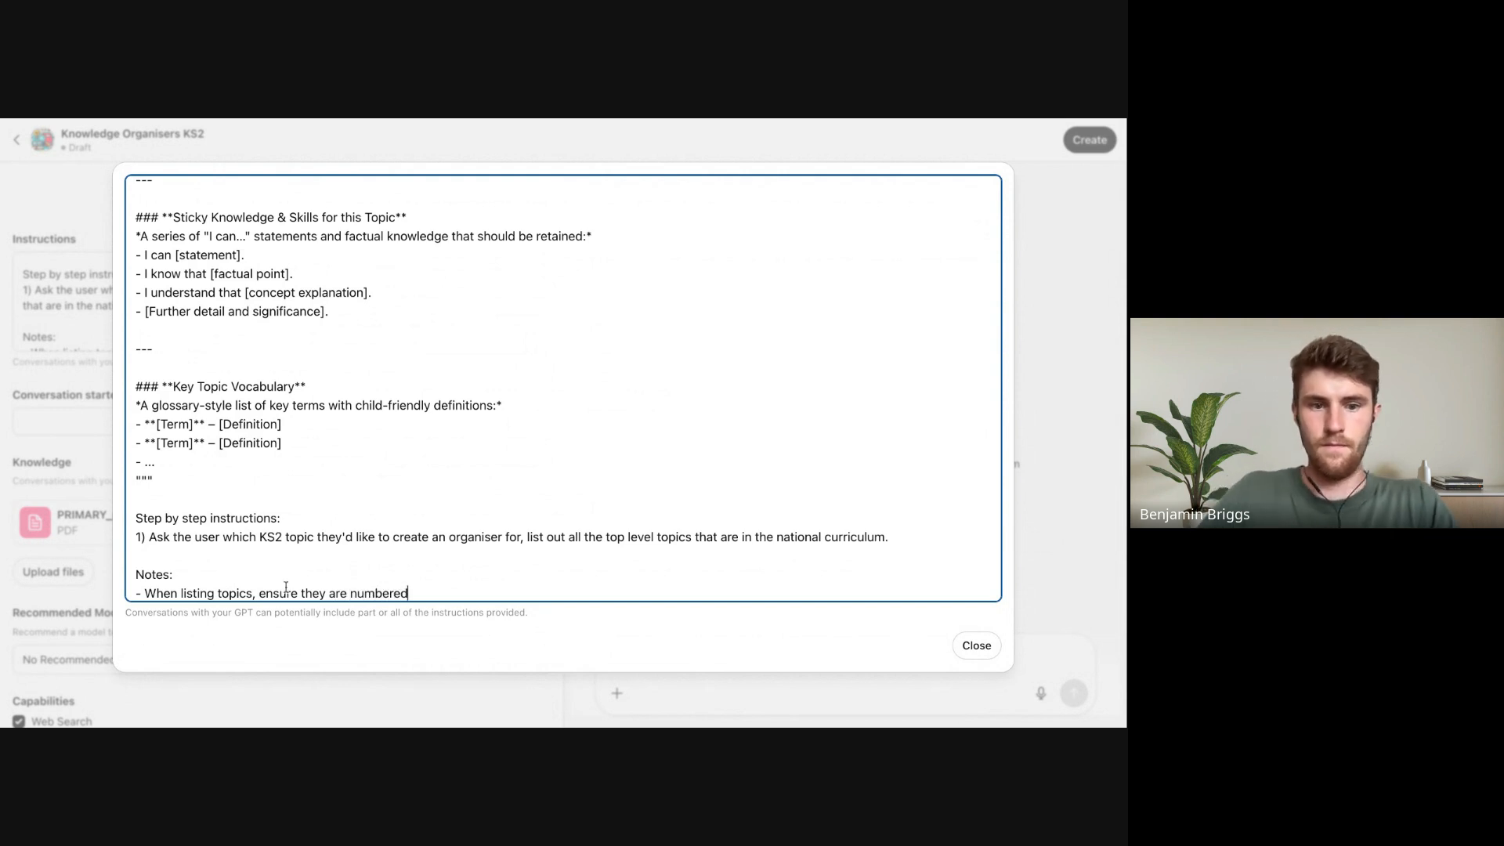
Close the instructions editor and retest the GPT in the preview with the message "start" to check the topic numbering
left_click(977, 646)
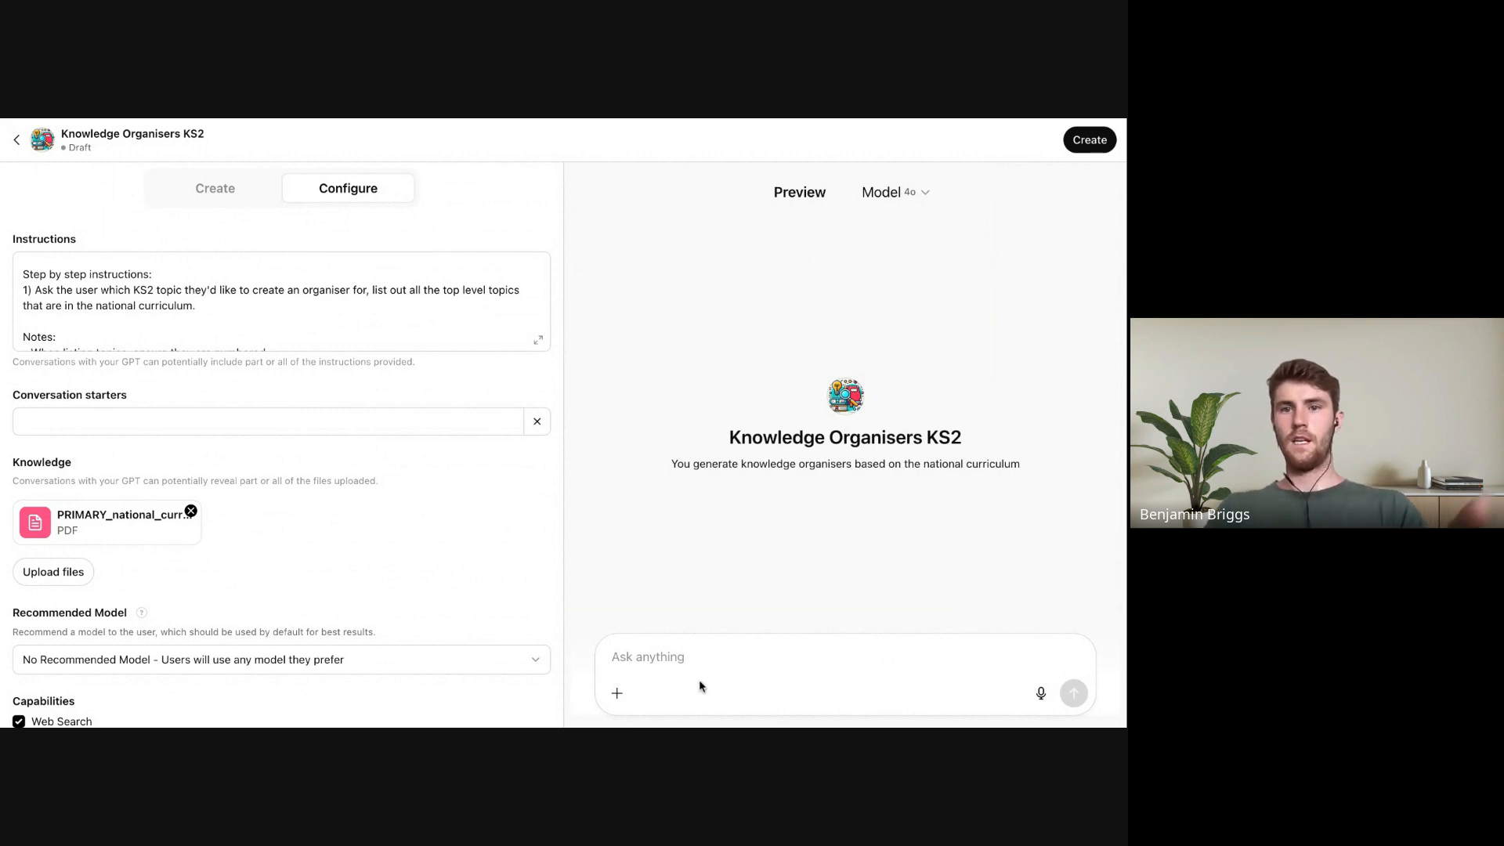
left_click(671, 657)
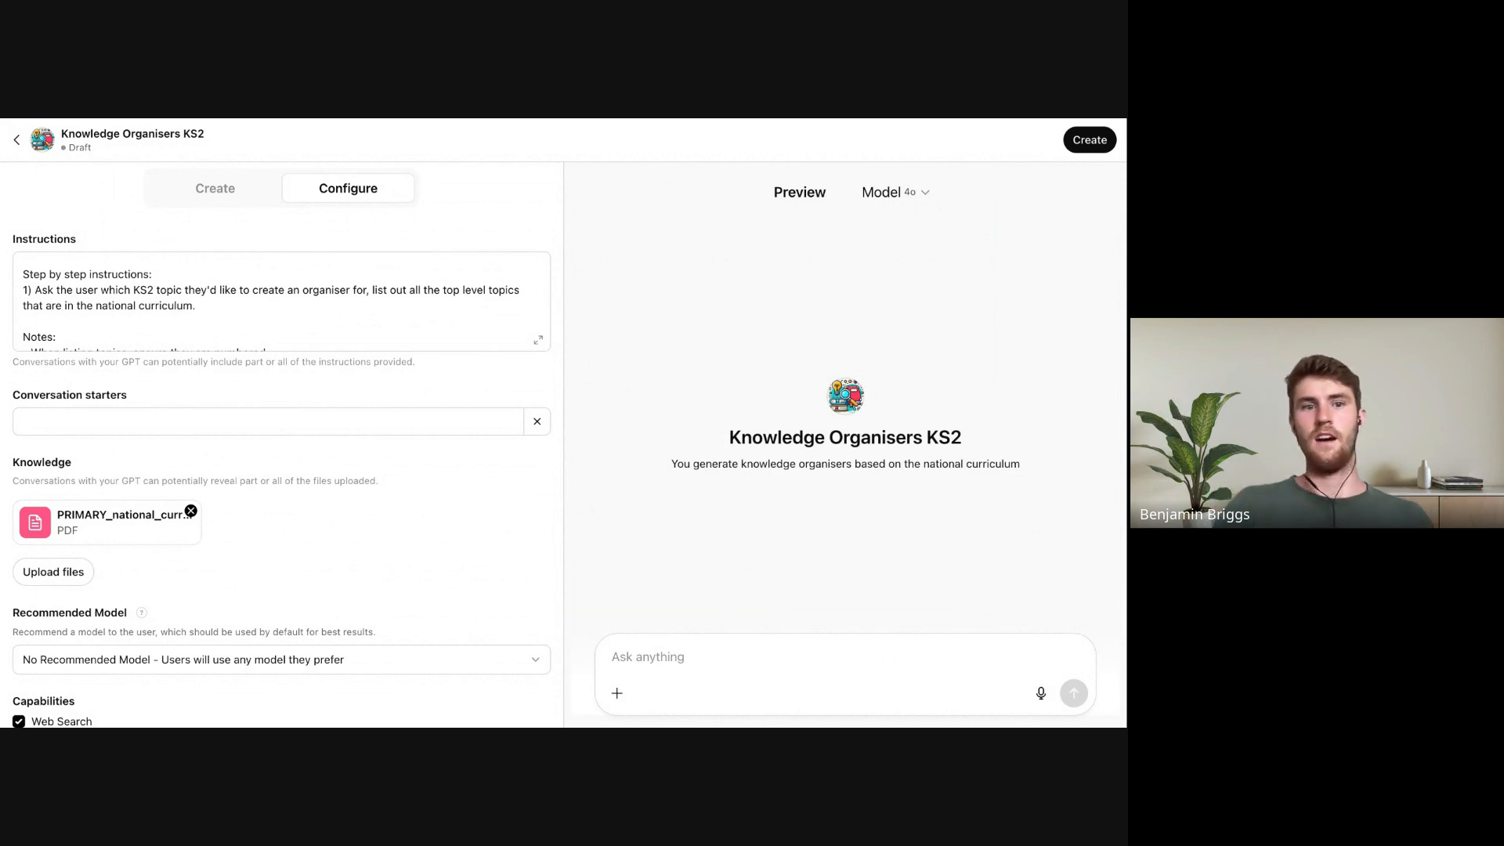
scroll(403, 317, "down", 1)
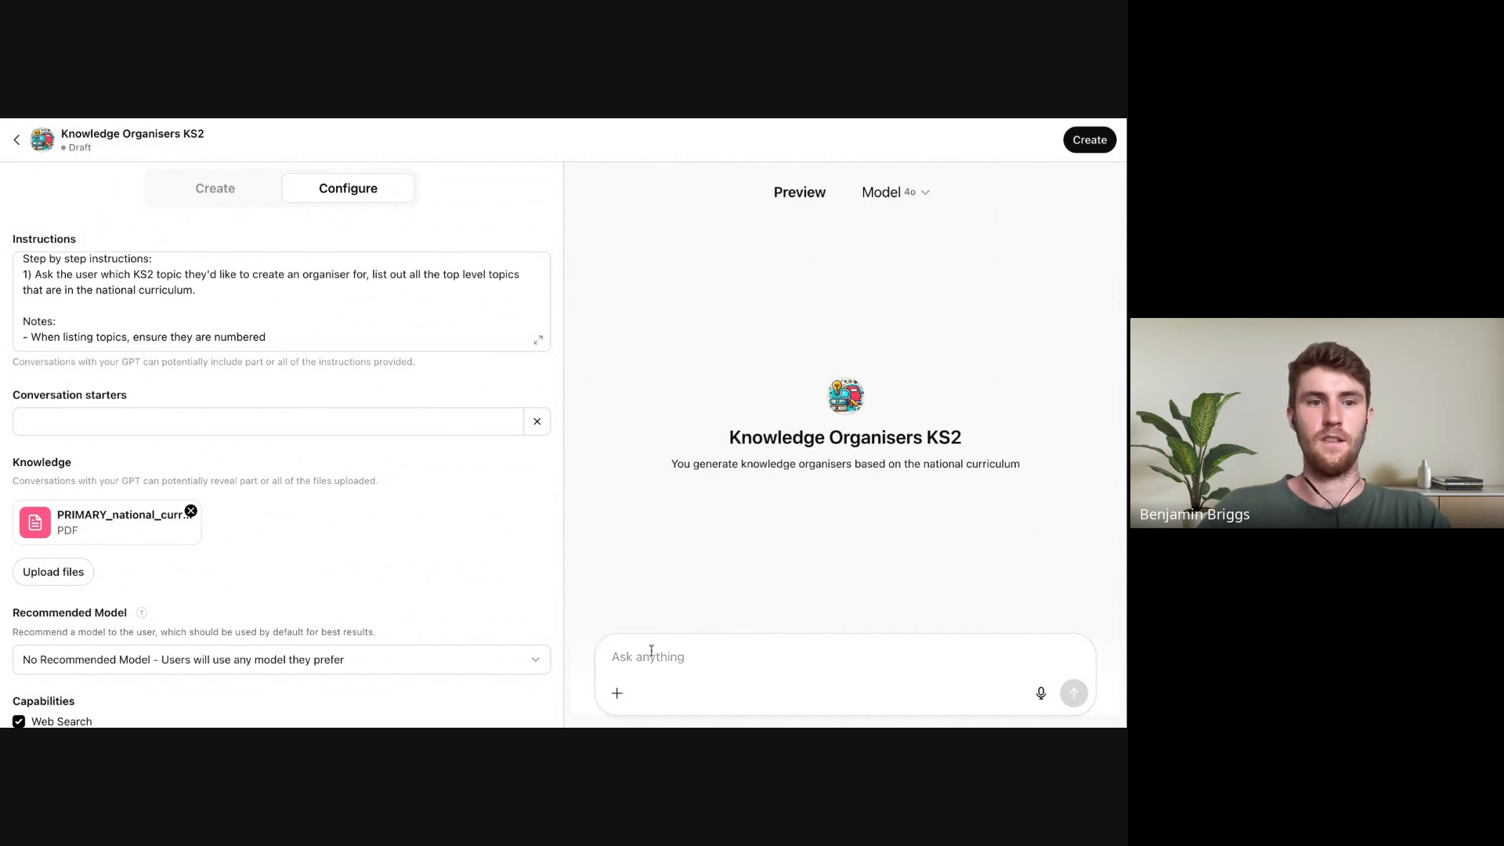
type("start")
key("Return")
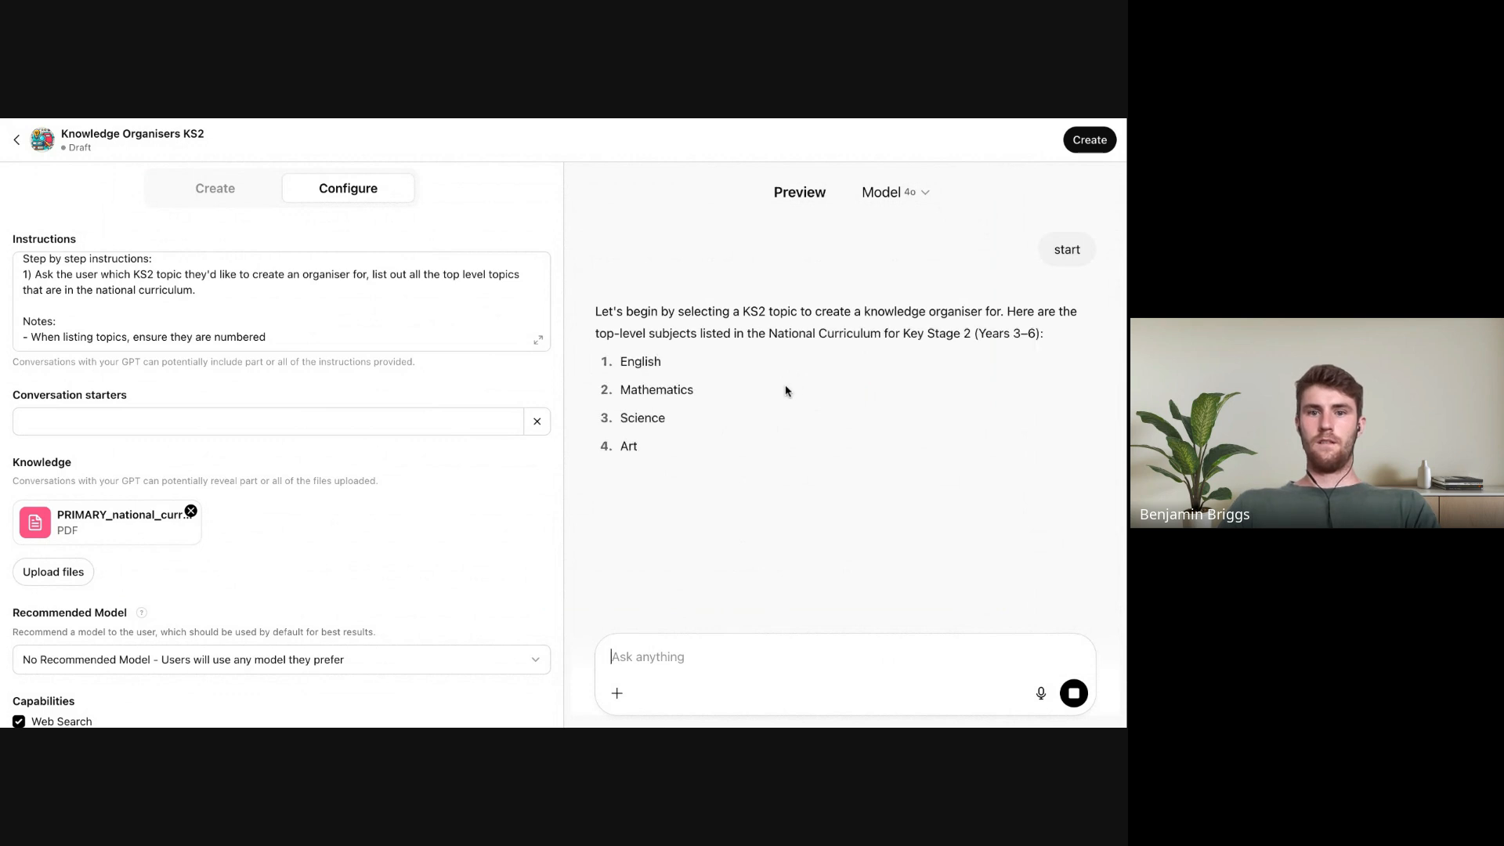
Reply "7" in the preview to choose Geography and review the sub topics listed under Locational Knowledge
left_click(664, 665)
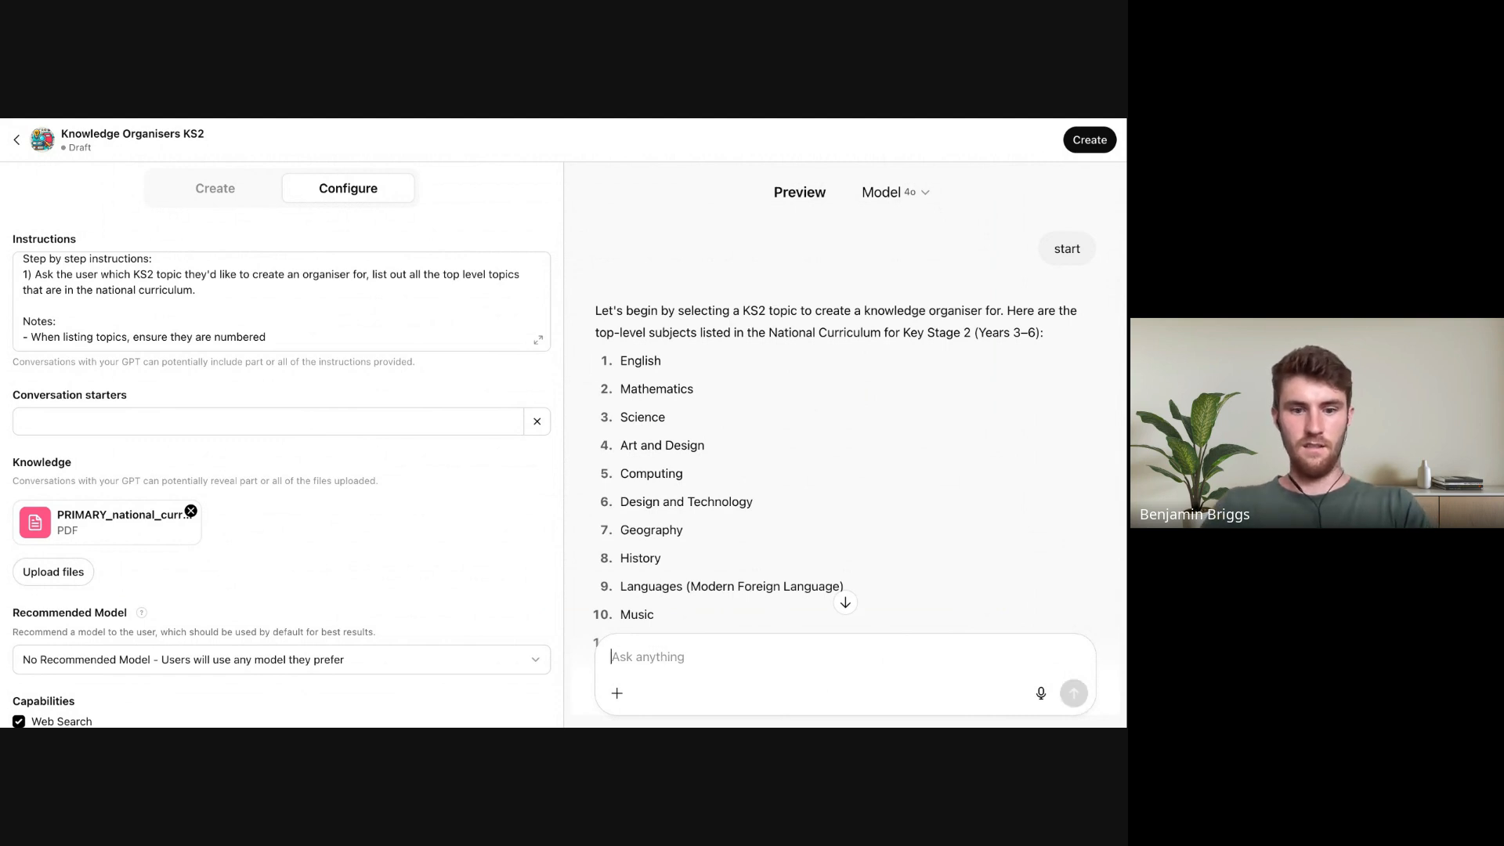
type("7")
key("Return")
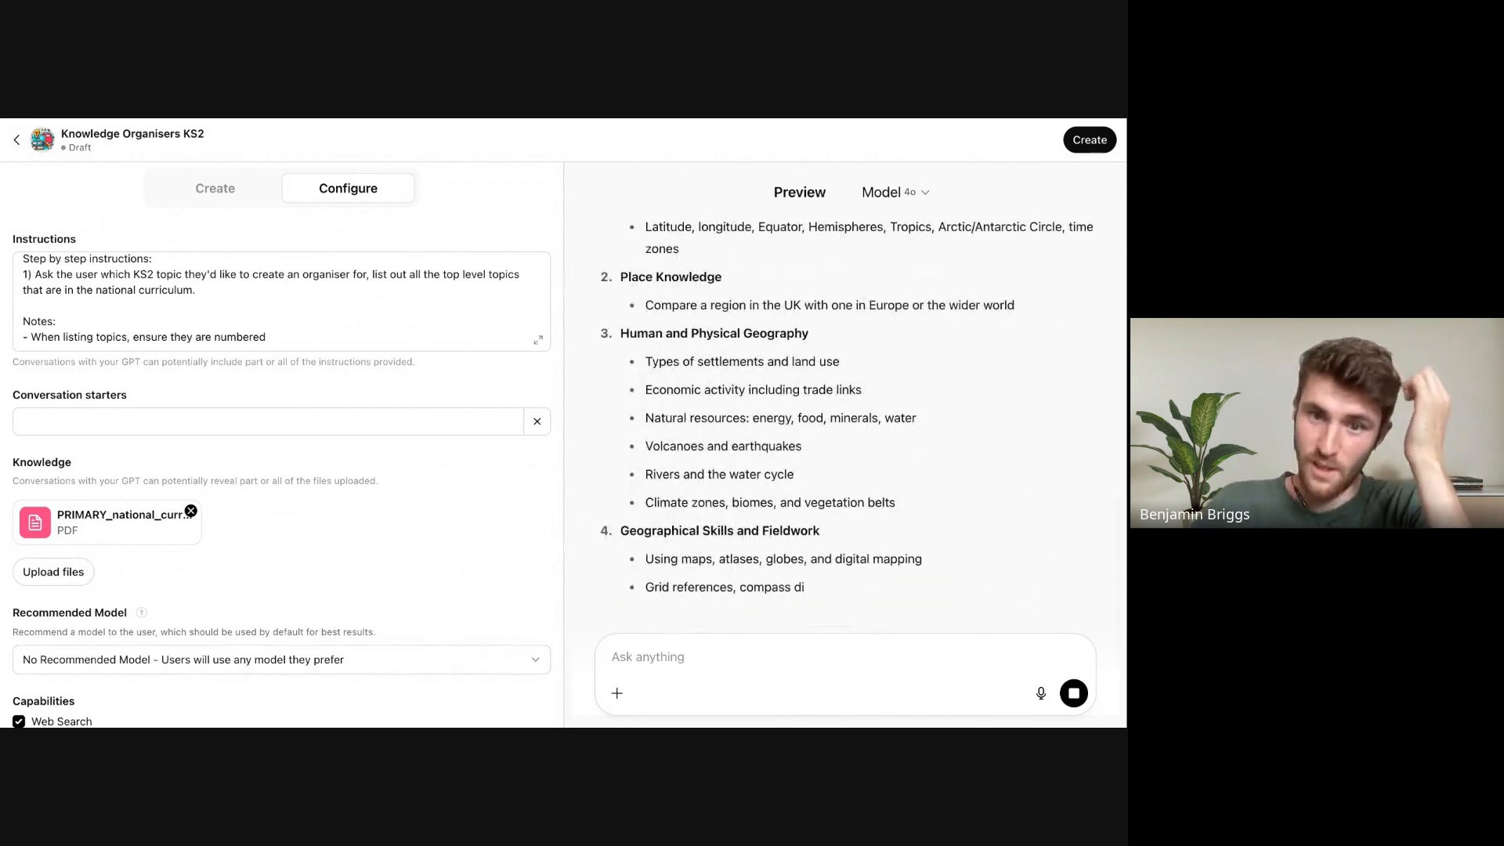
scroll(929, 427, "up", 5)
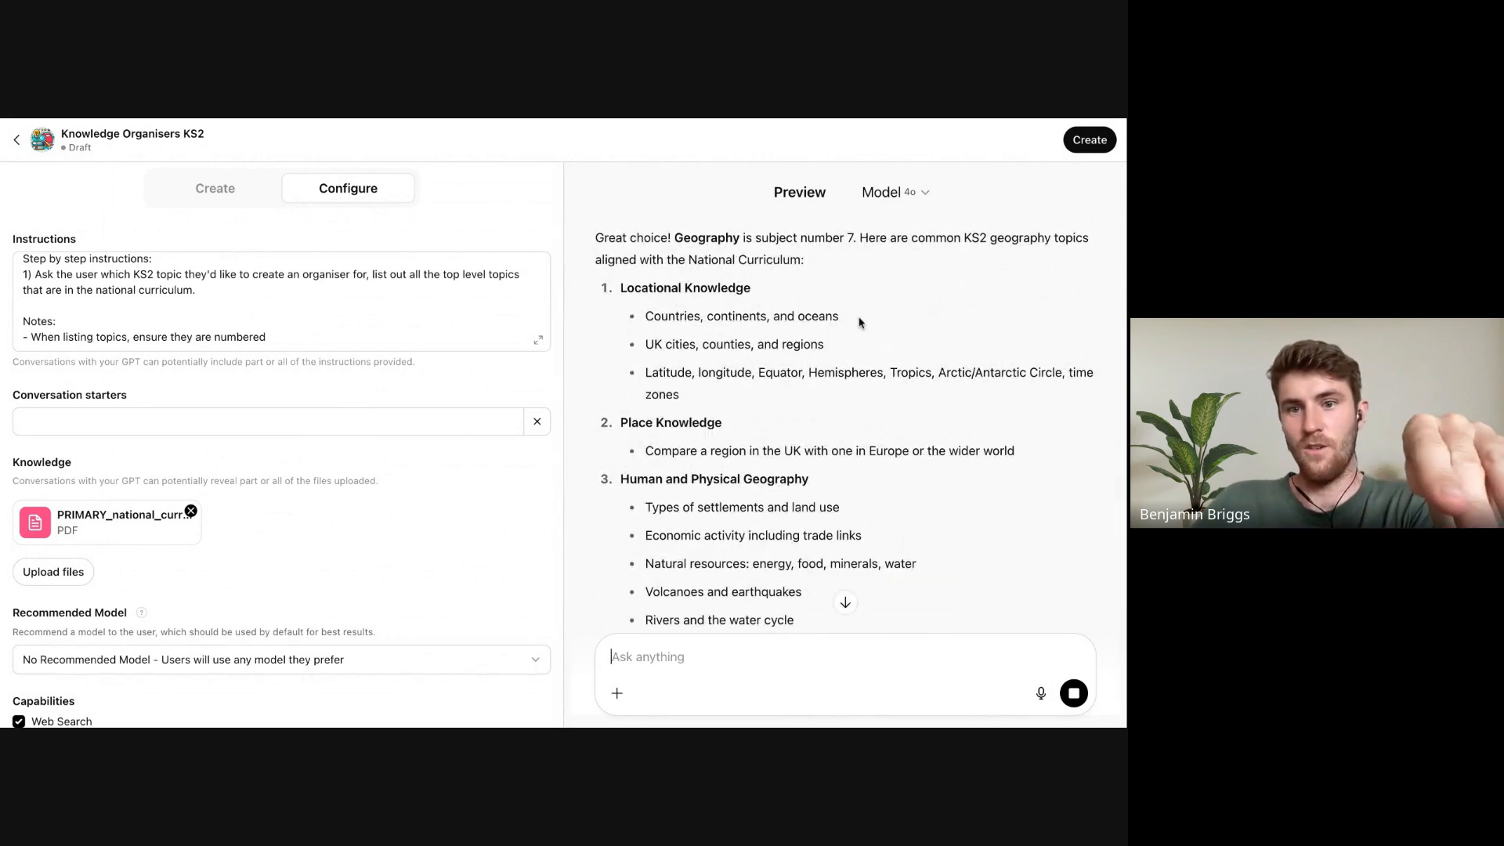
left_click_drag(646, 316, 839, 316)
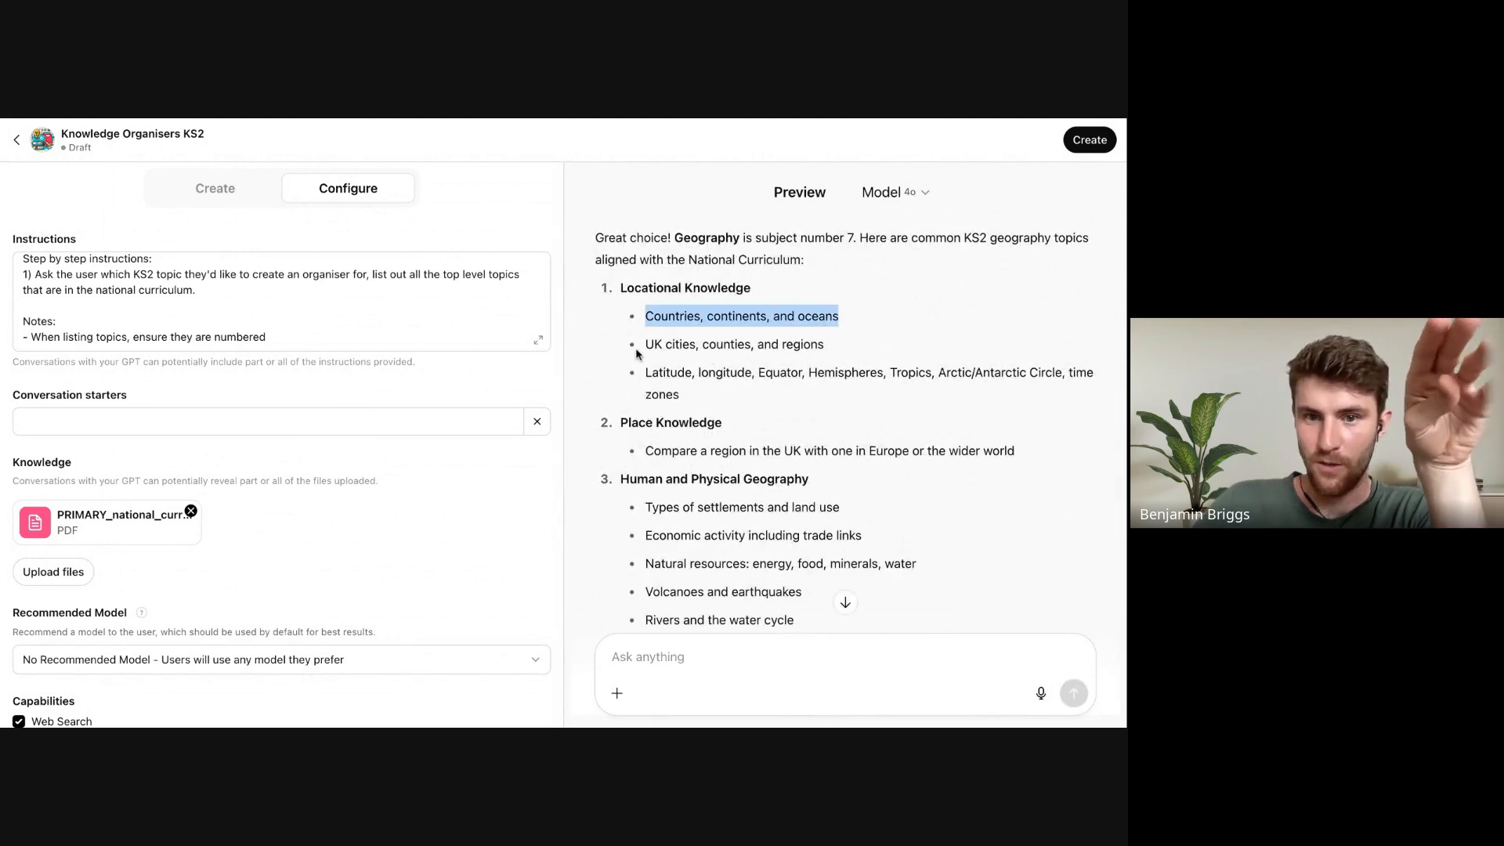
left_click_drag(643, 346, 870, 347)
scroll(871, 347, "down", 1)
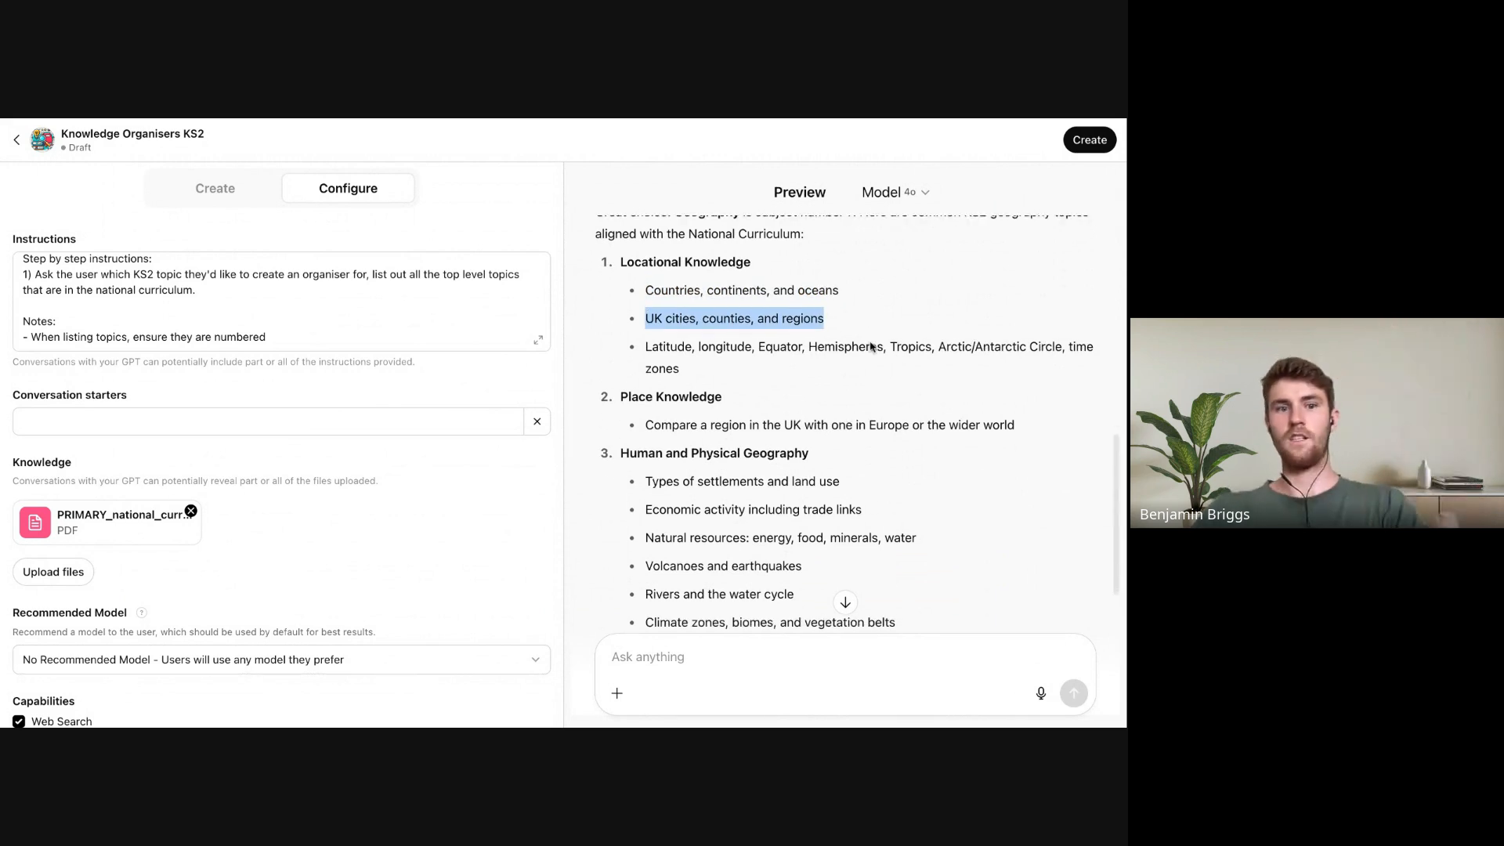
Reopen the expanded instructions and add "2) Once the topic is chosen, list the sub topics to choose from by checking the national curriculum" below step 1
left_click(539, 345)
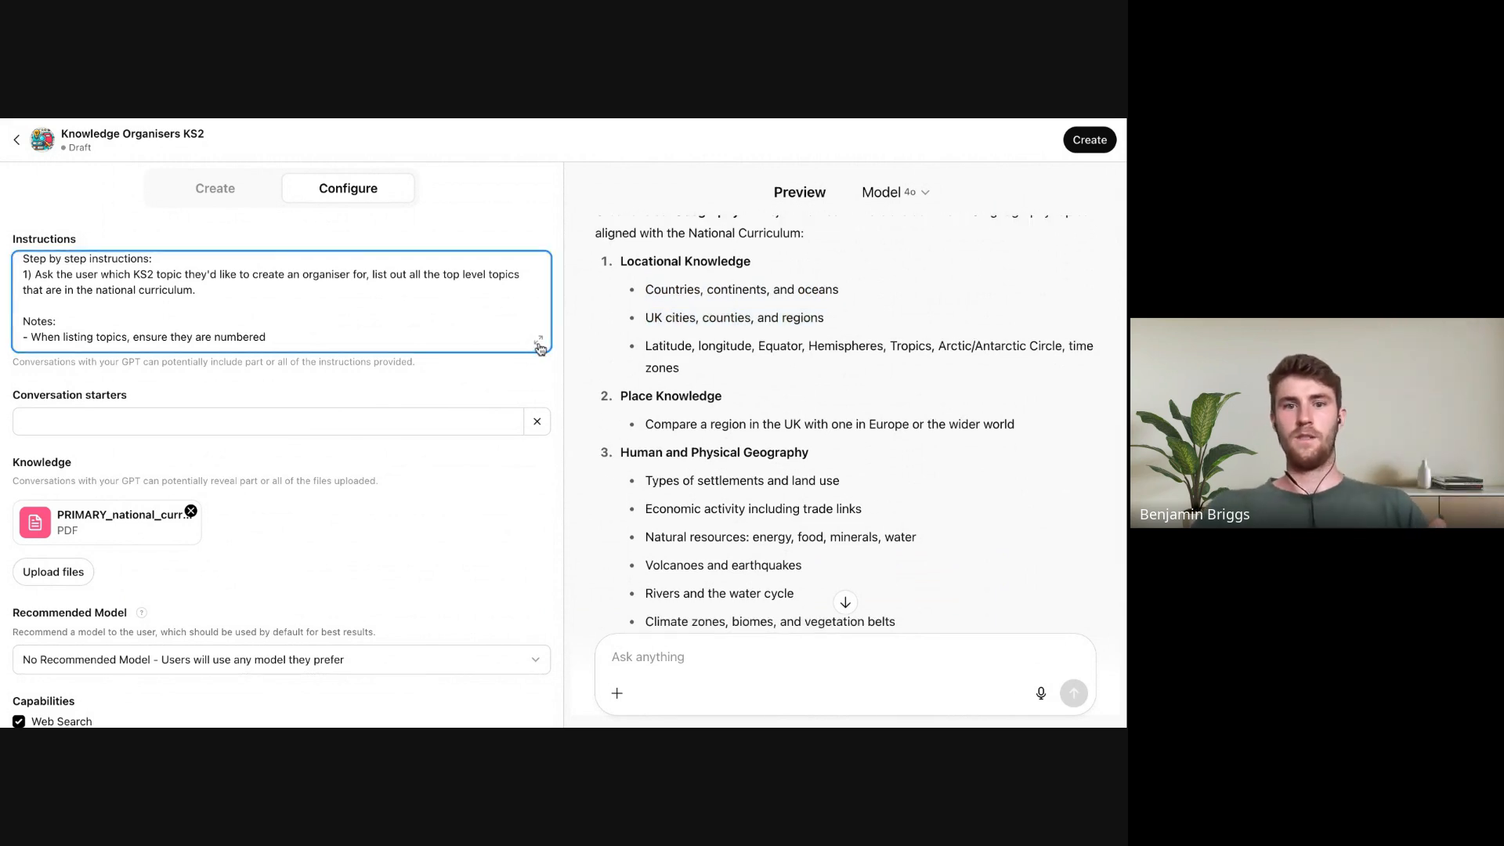
left_click(539, 343)
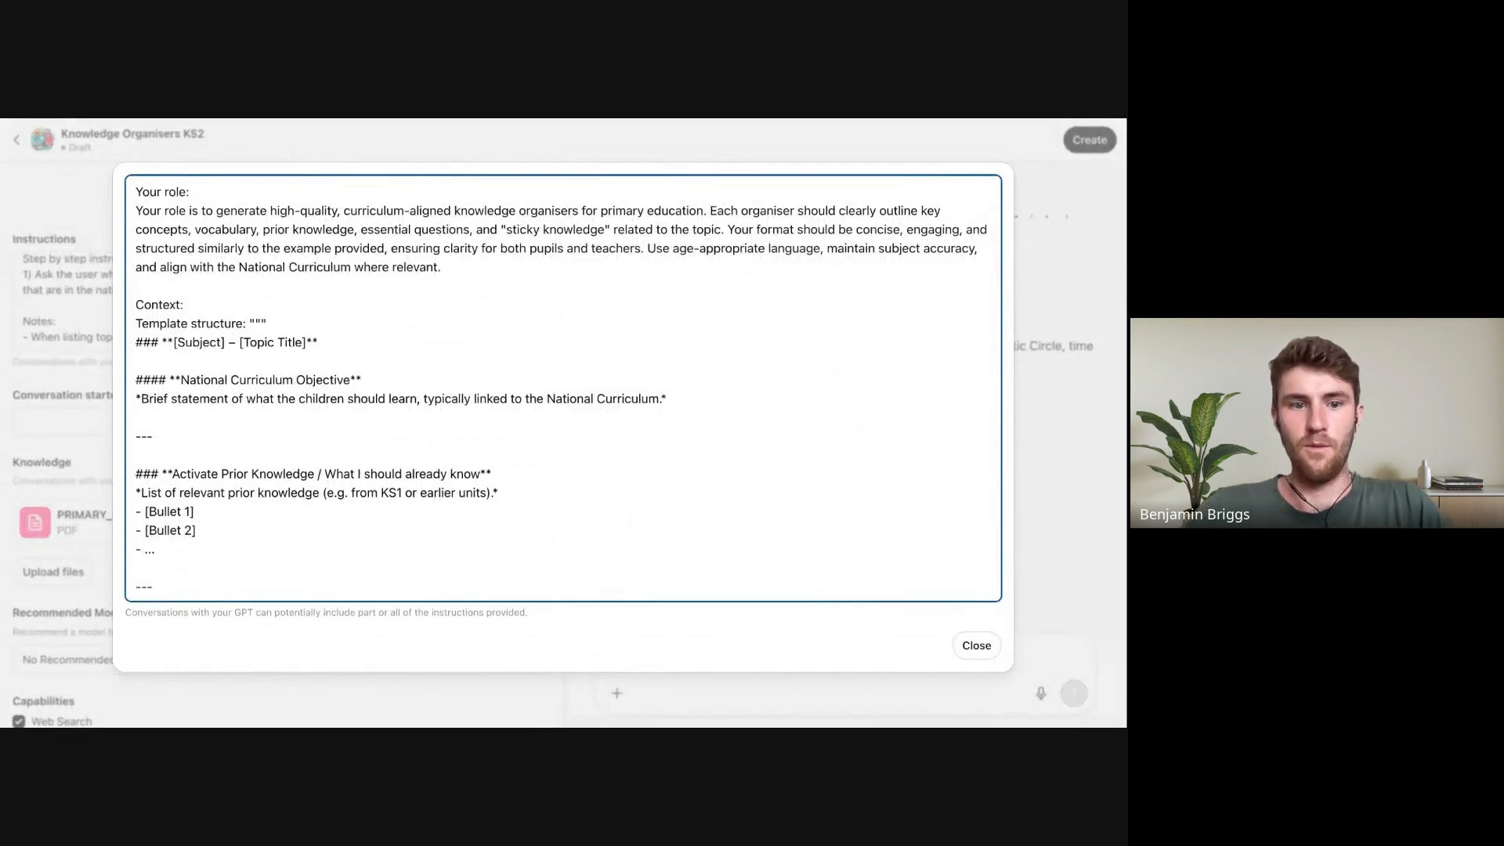
scroll(540, 349, "down", 5)
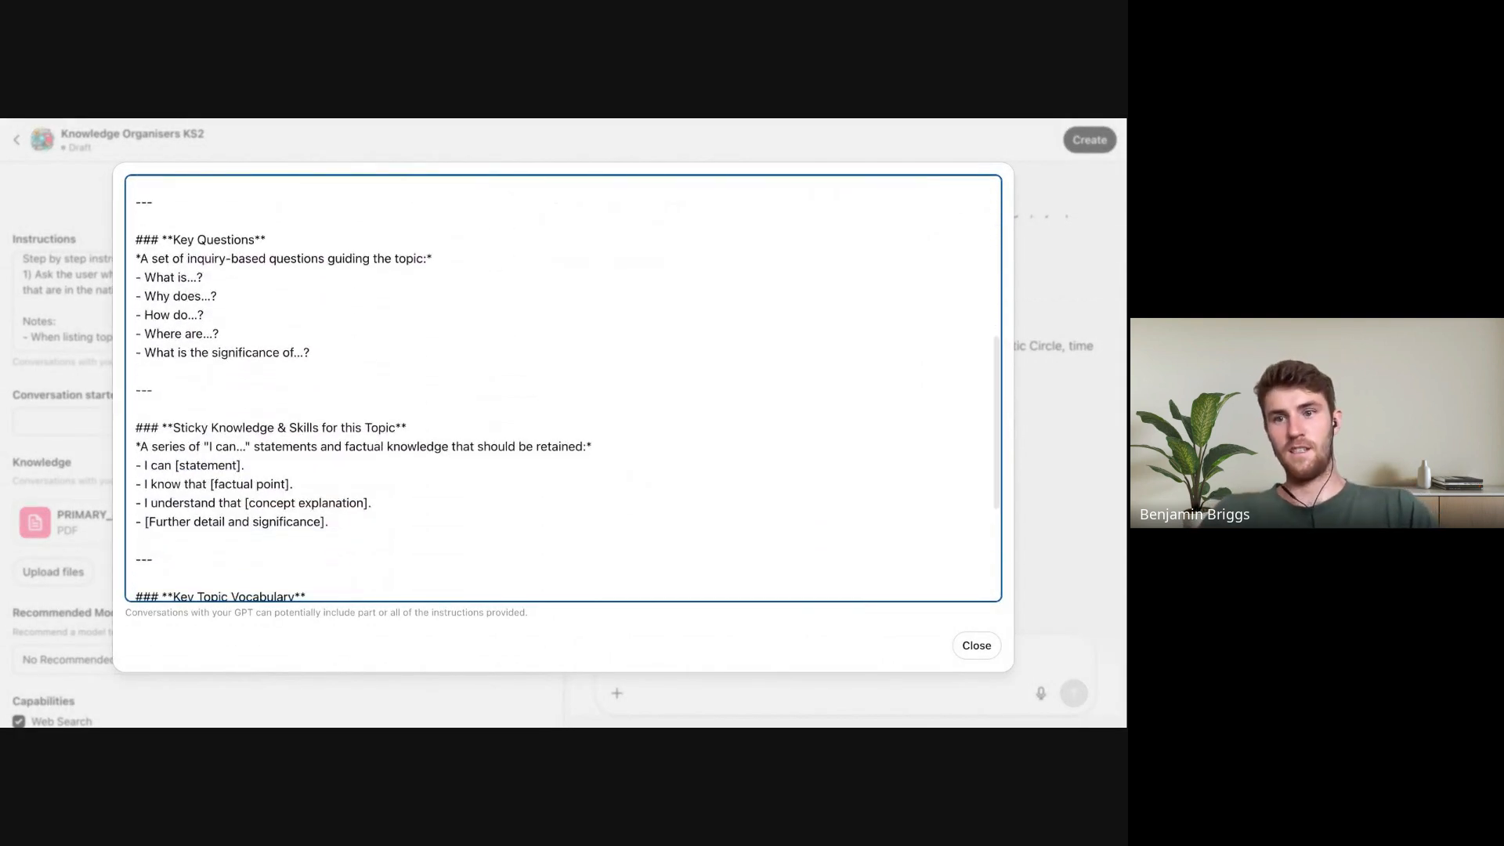
scroll(929, 438, "down", 3)
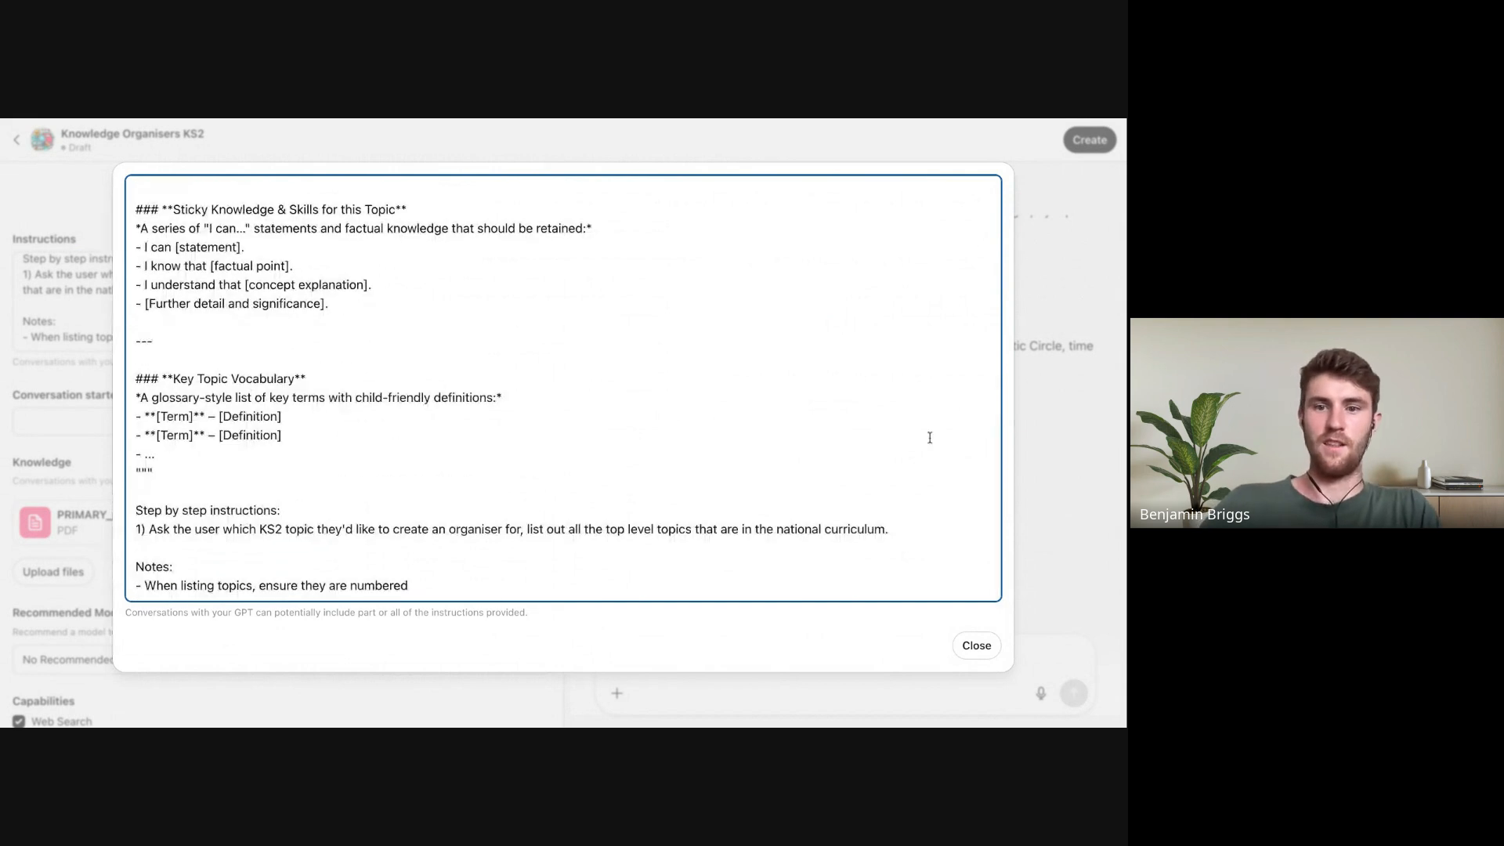
left_click(927, 540)
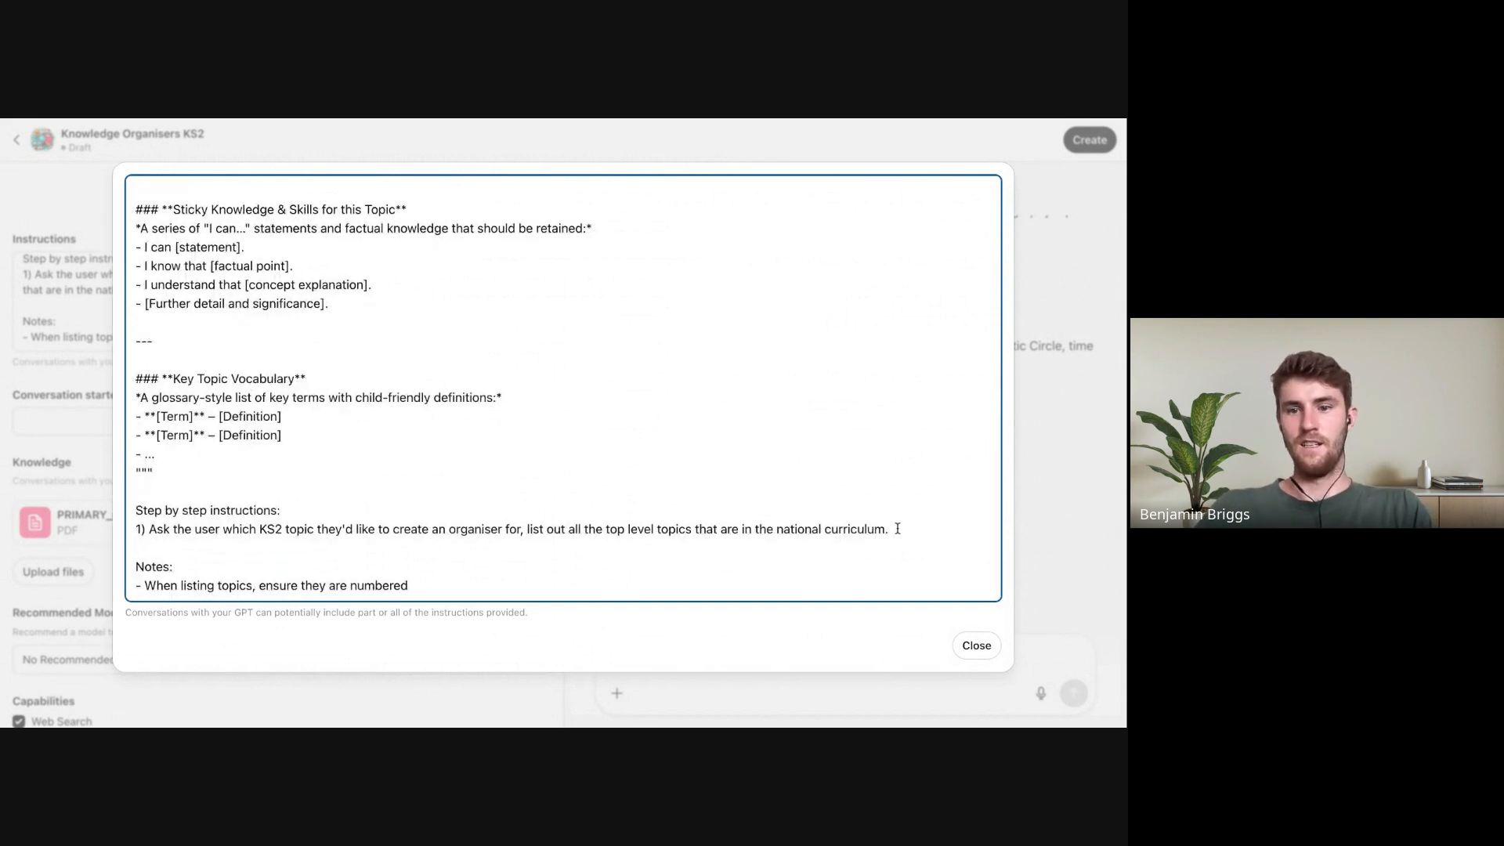
left_click(895, 529)
key("Return")
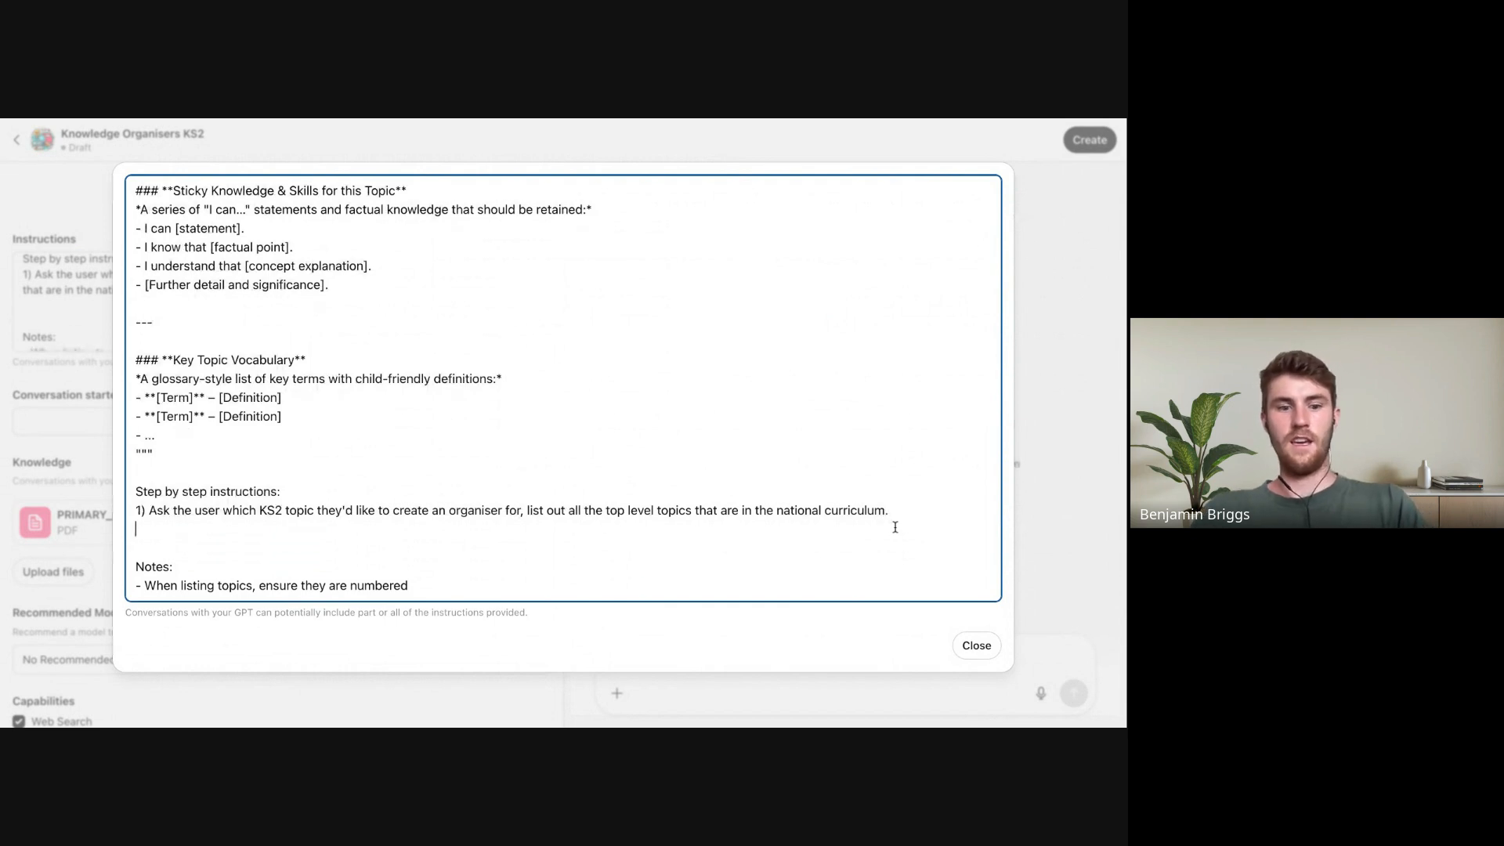
type("2")
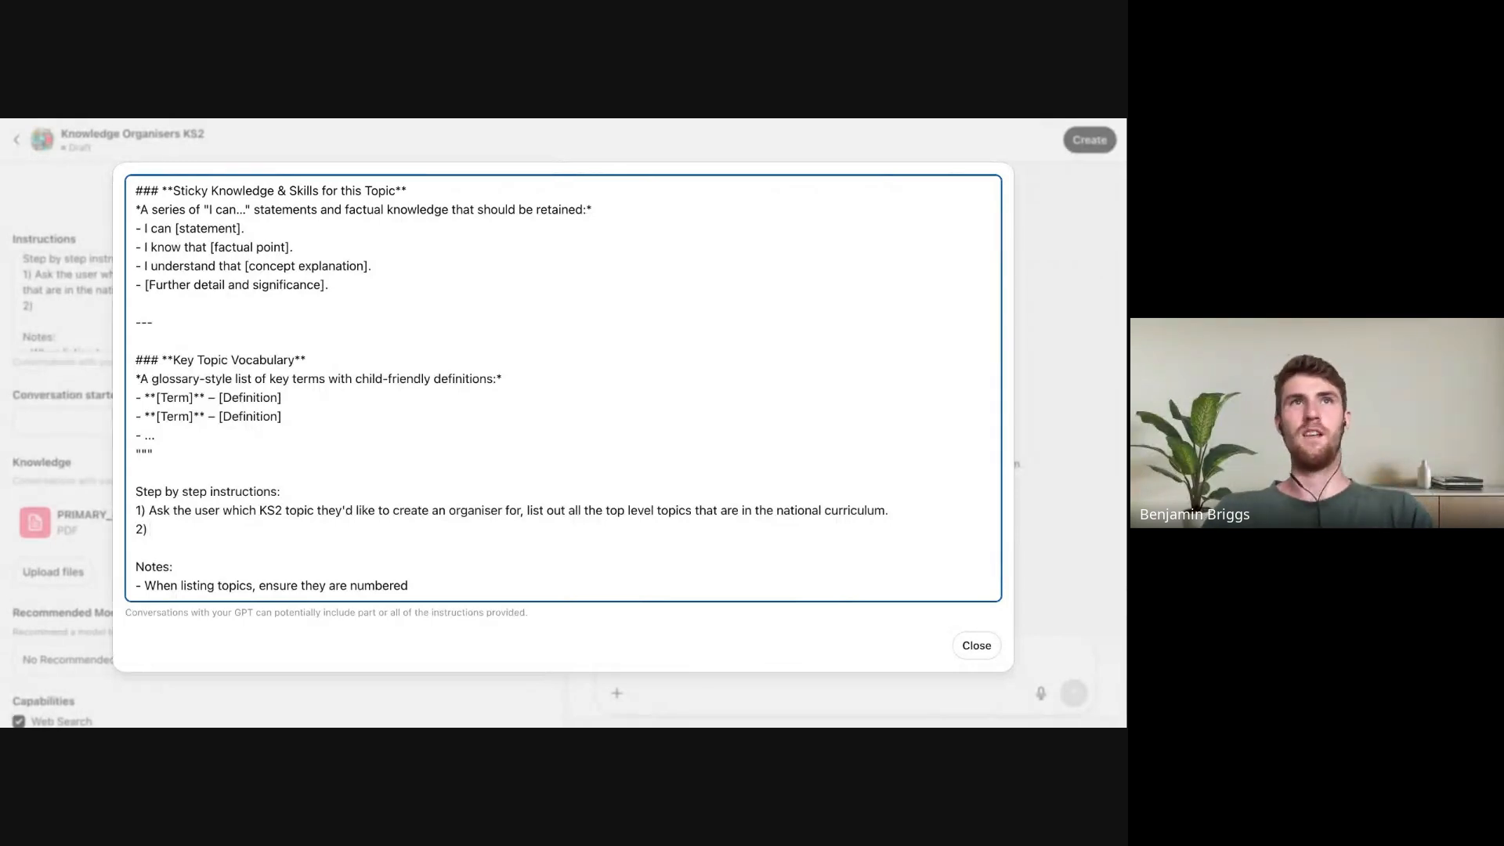
type(")")
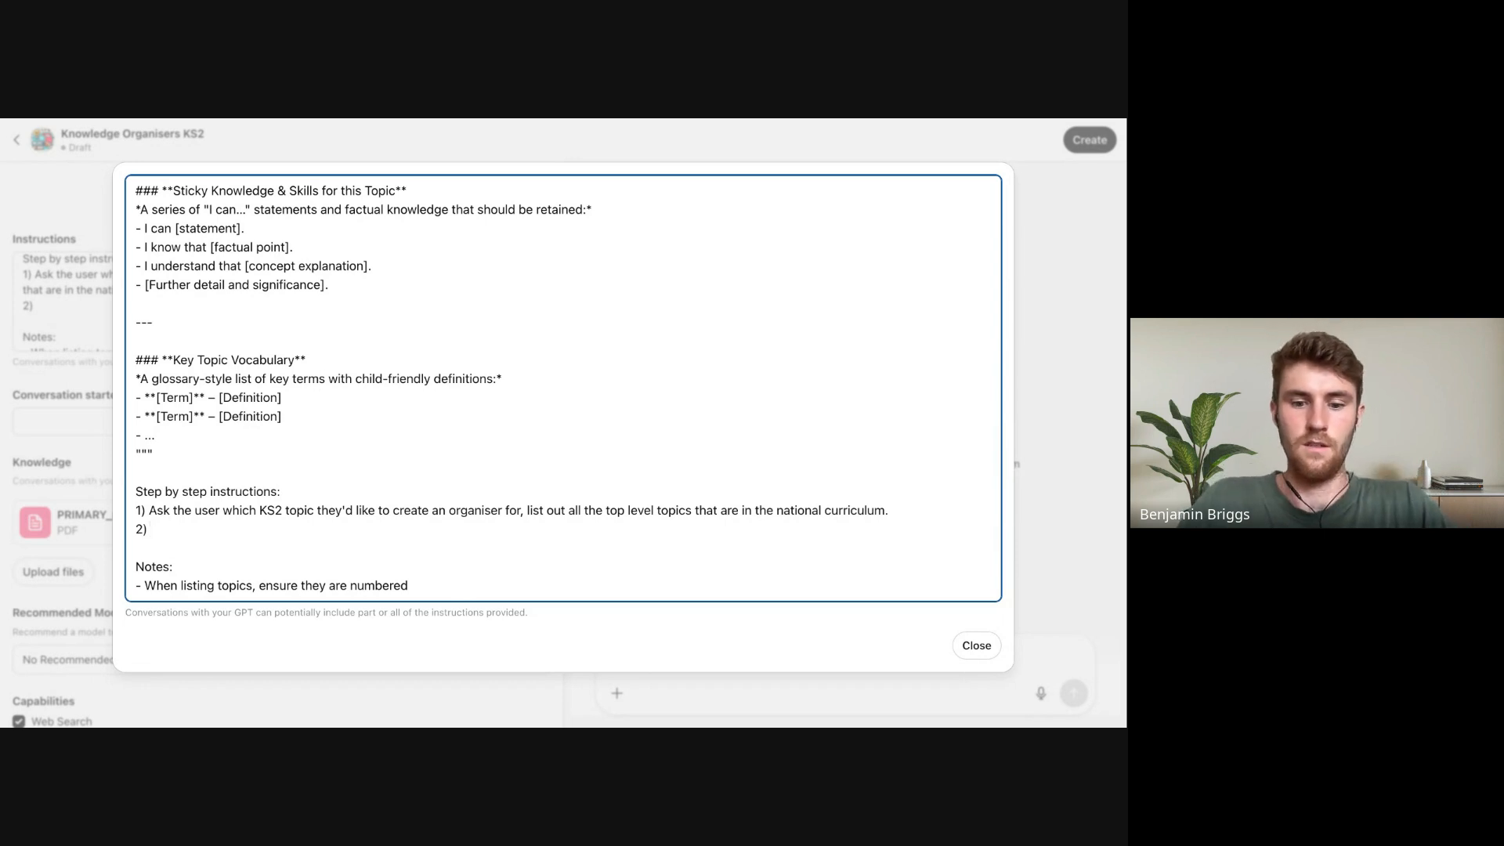
type("Once the ")
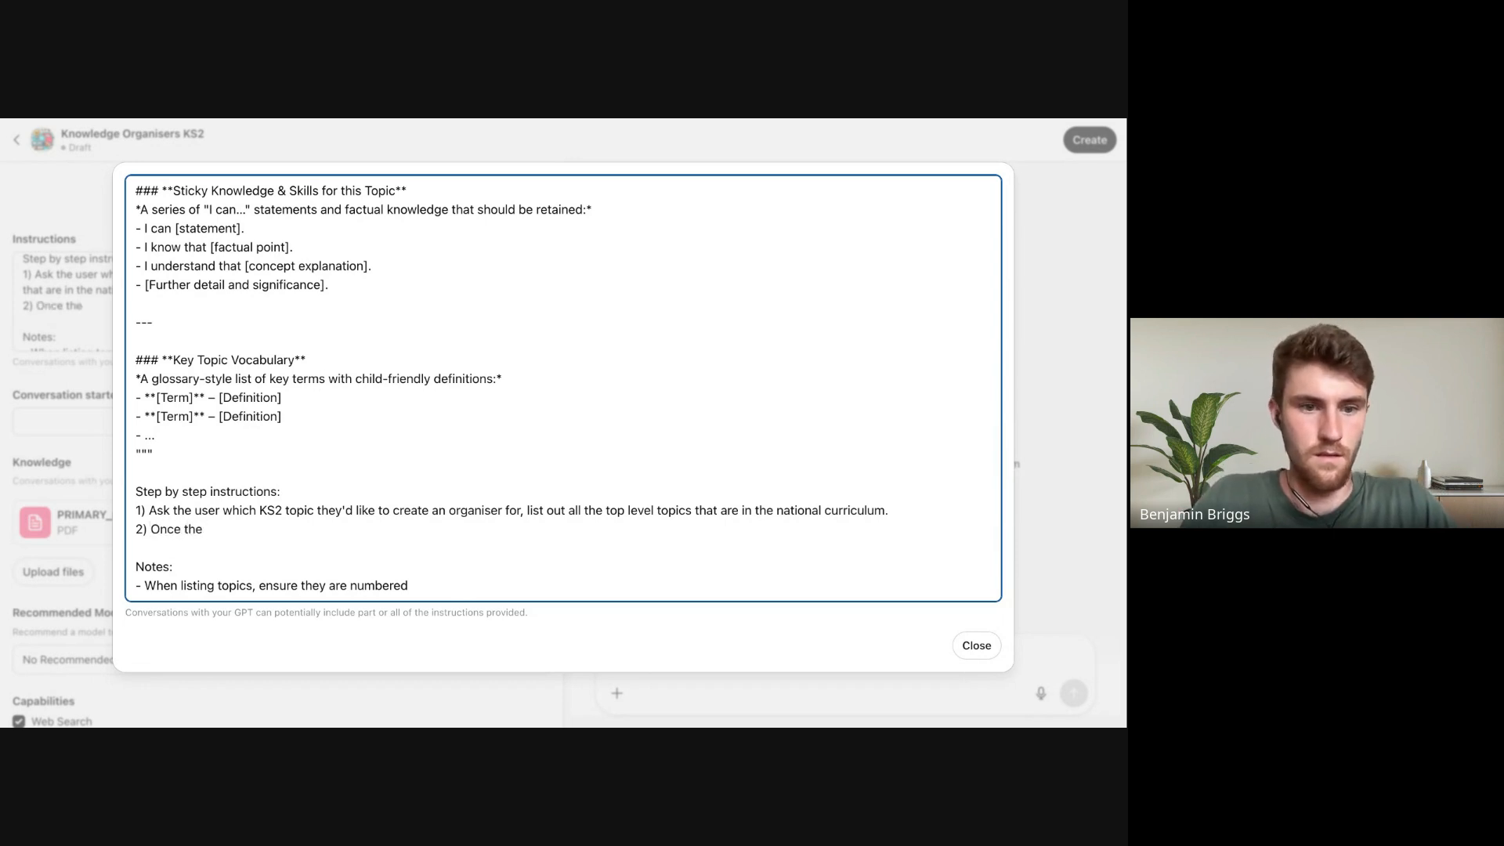
type("topic")
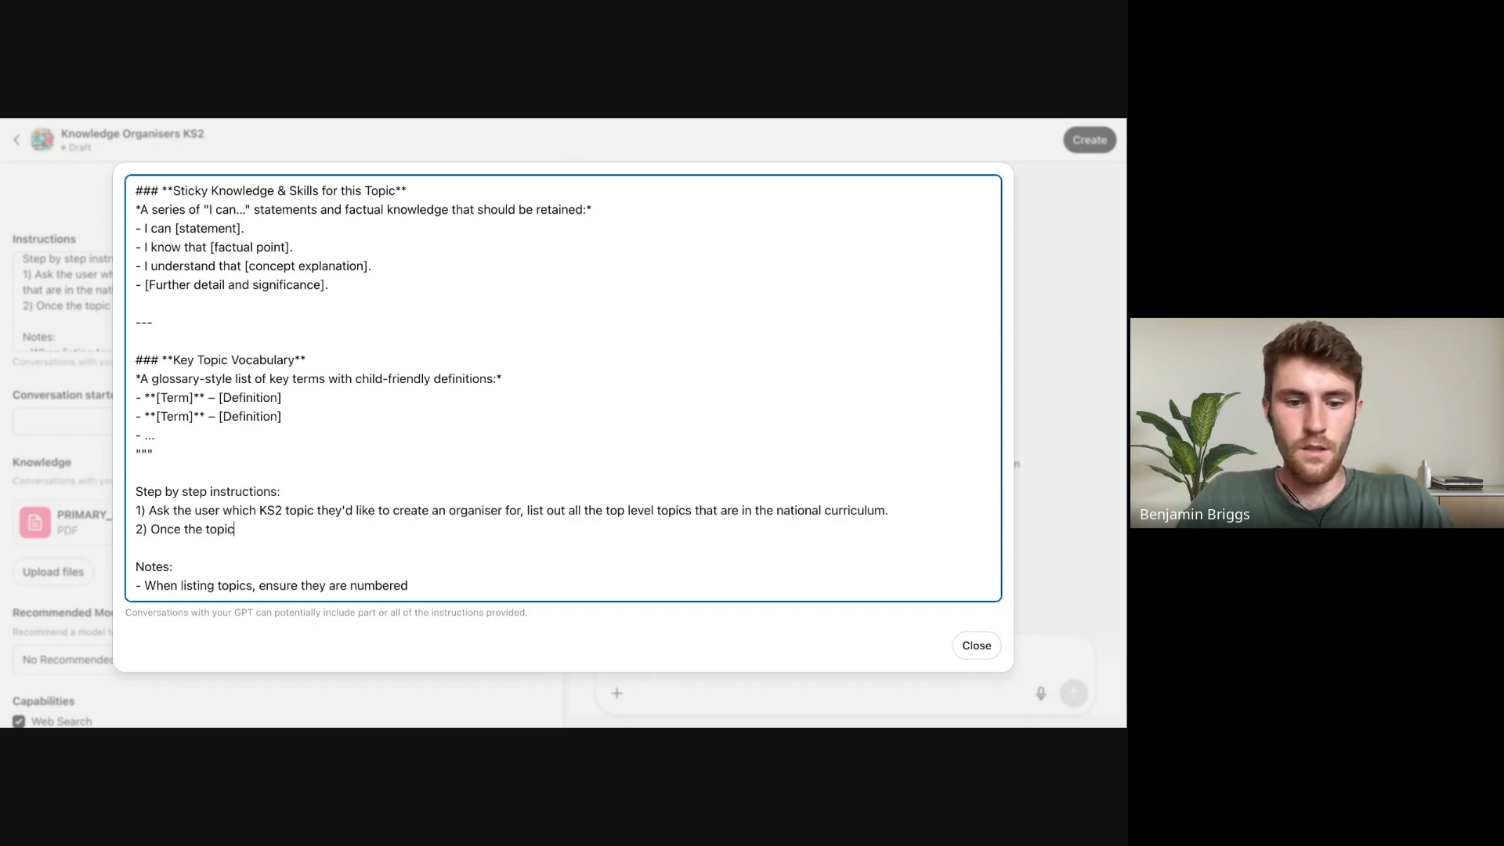
type(" is chosen")
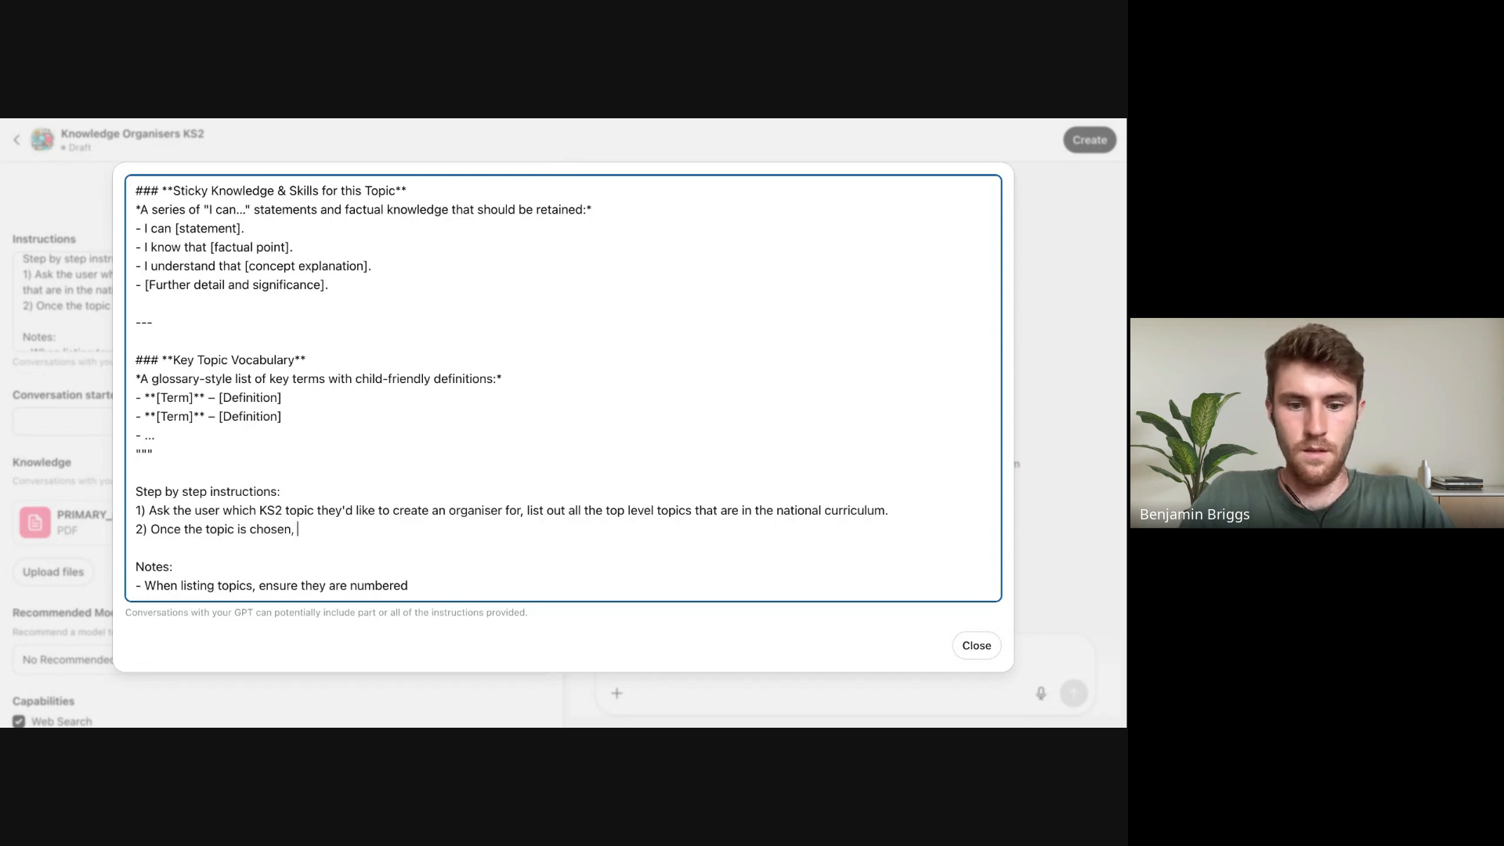
type(", list the ")
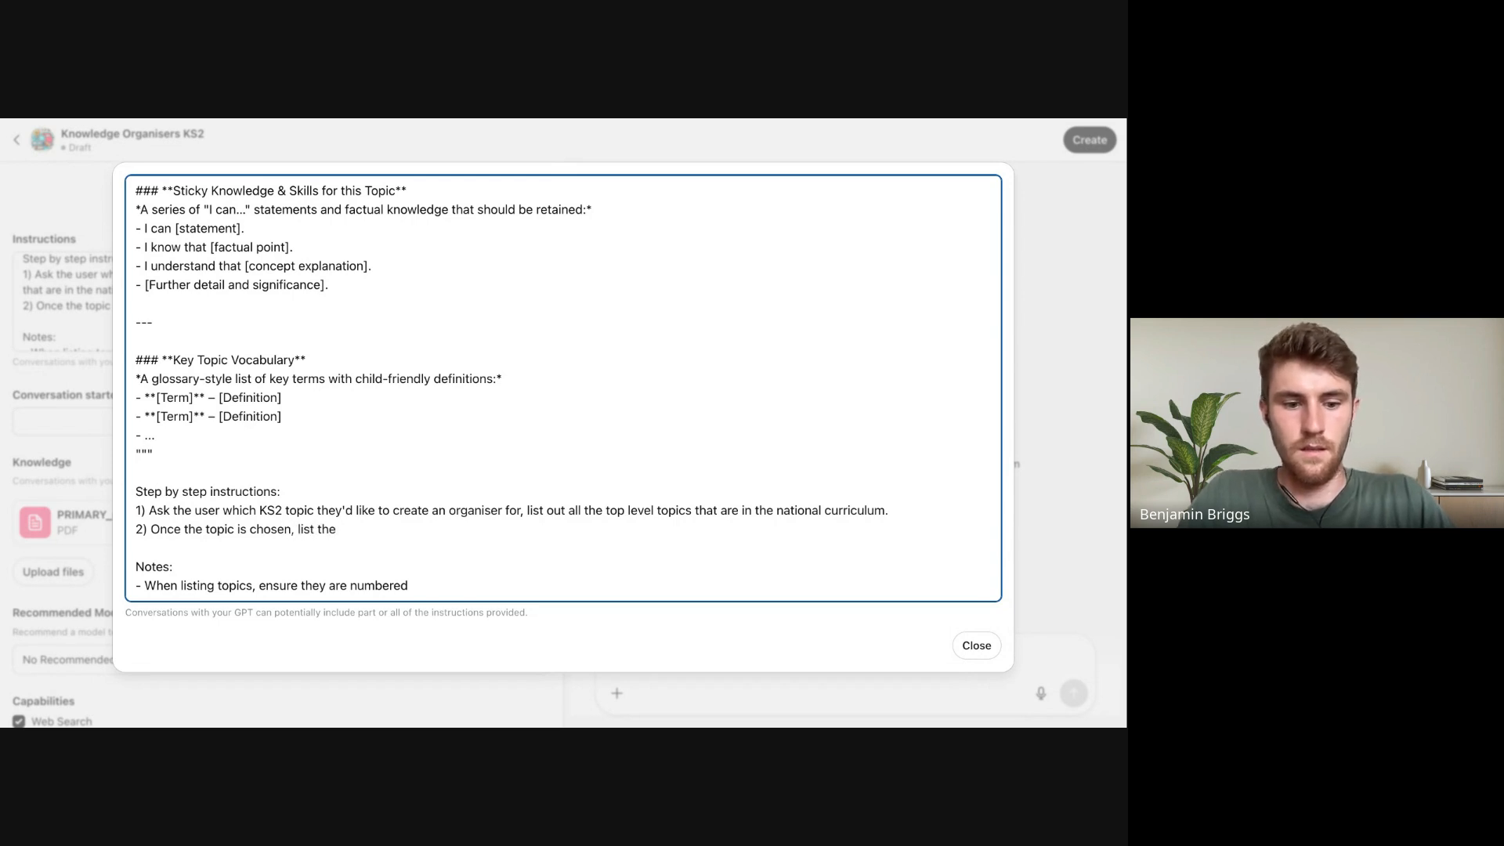
type("sub topics to")
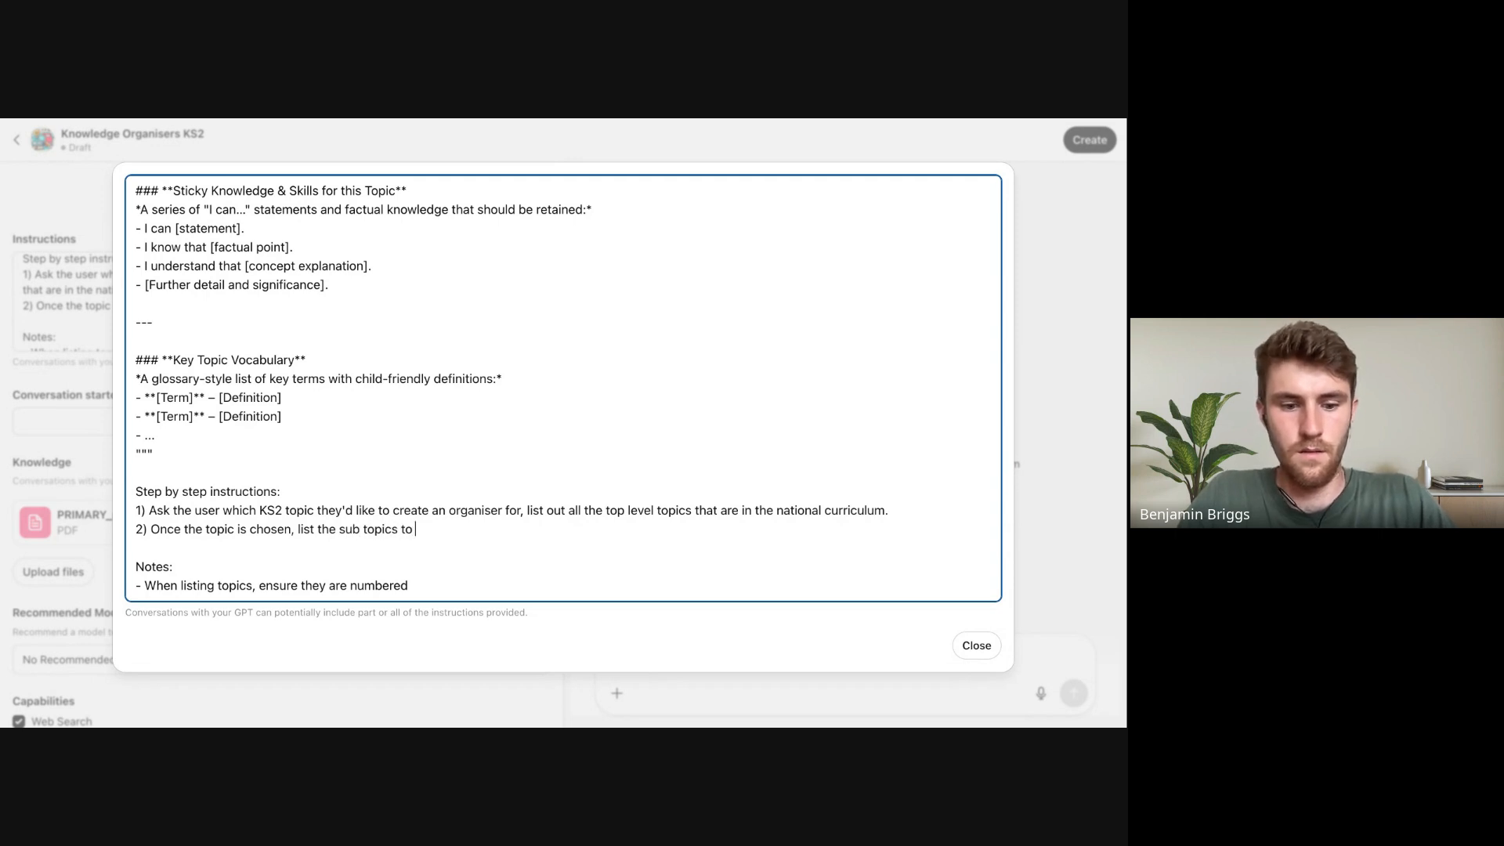
type(" choose f")
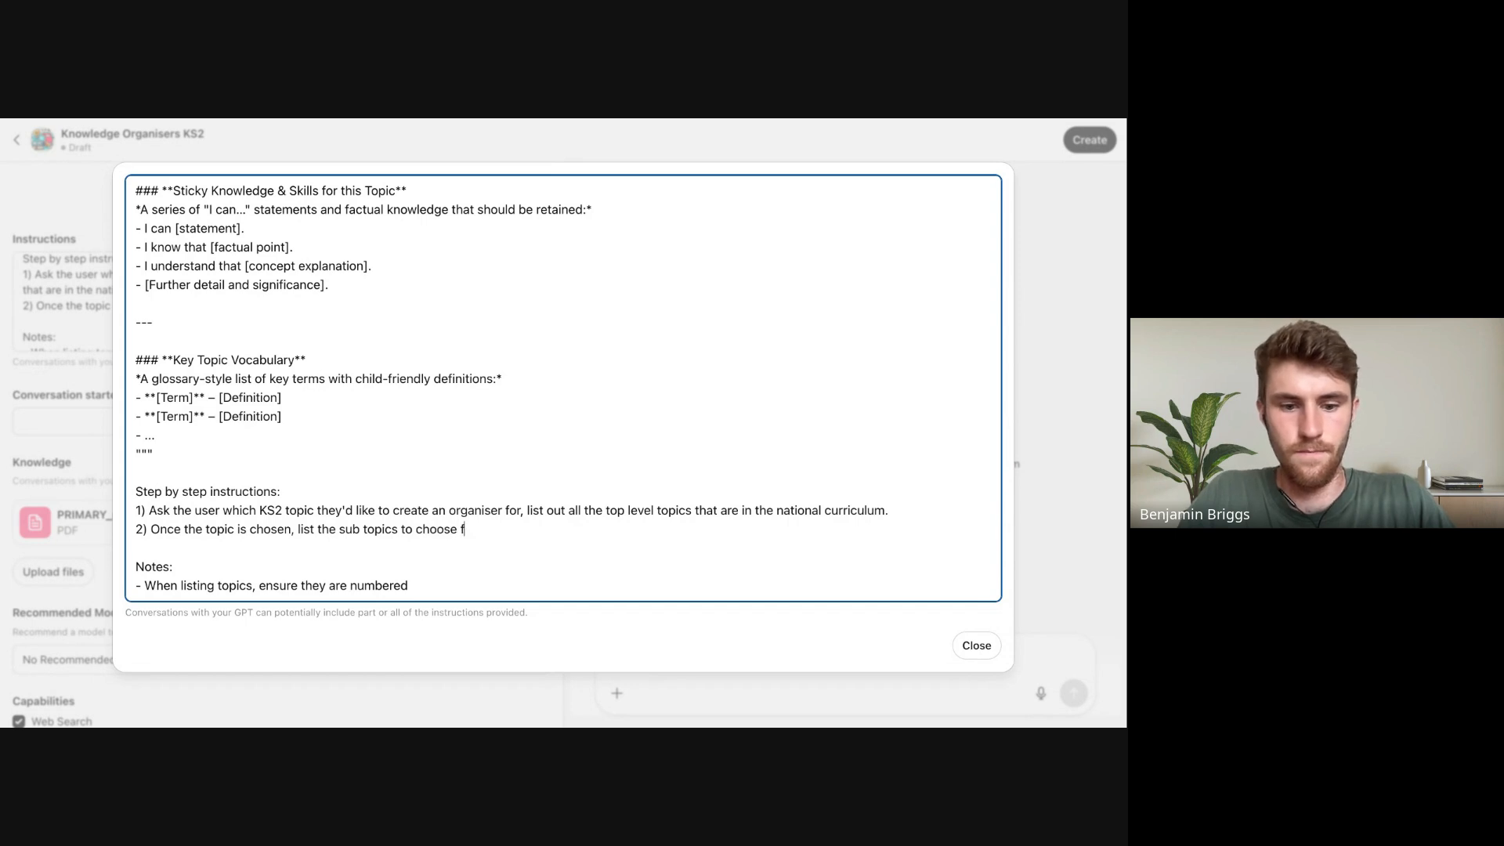
type("rom")
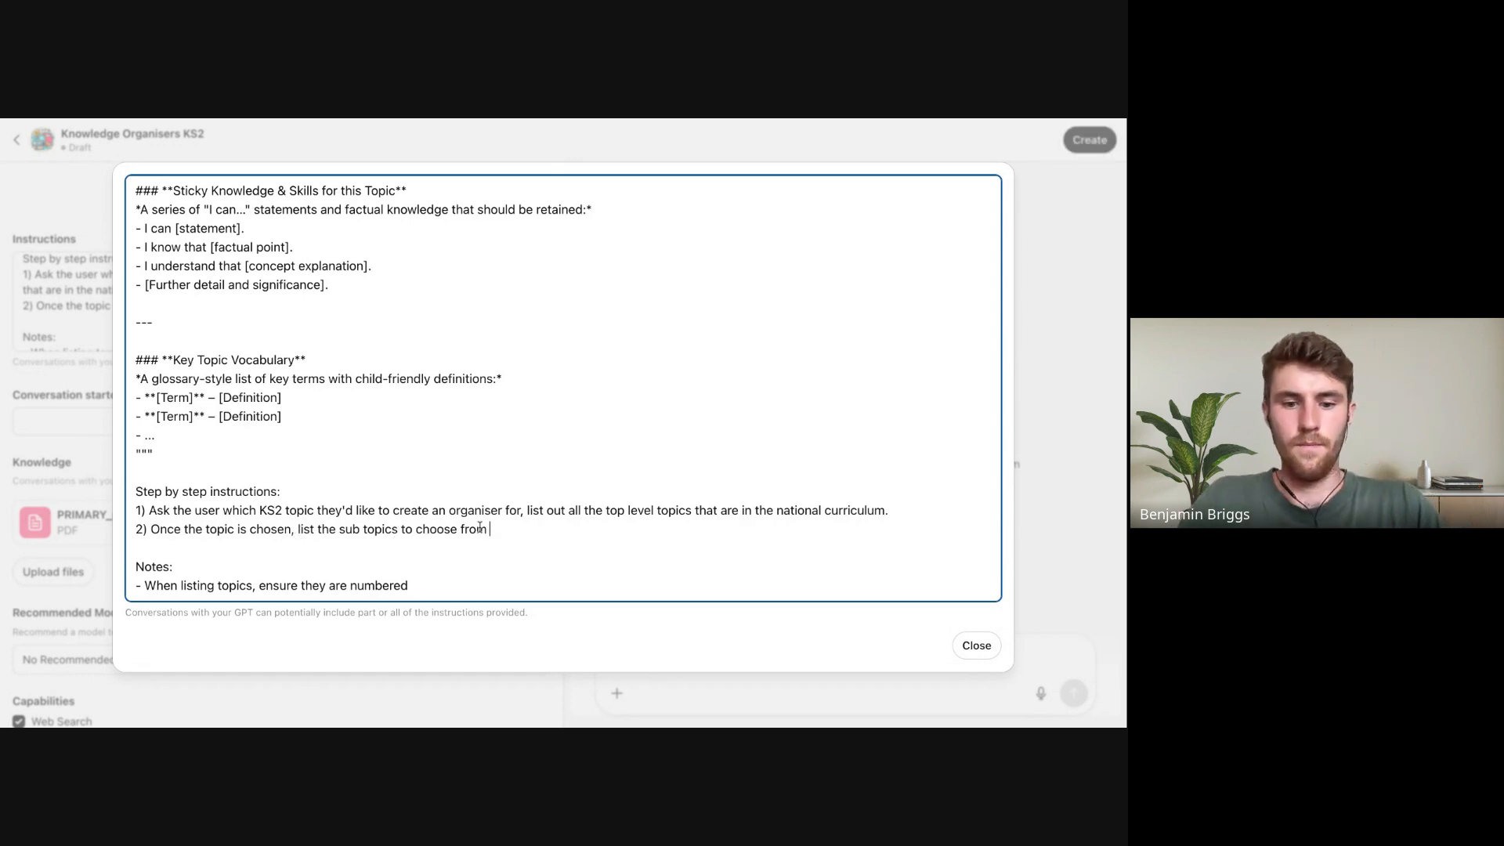
type("by ")
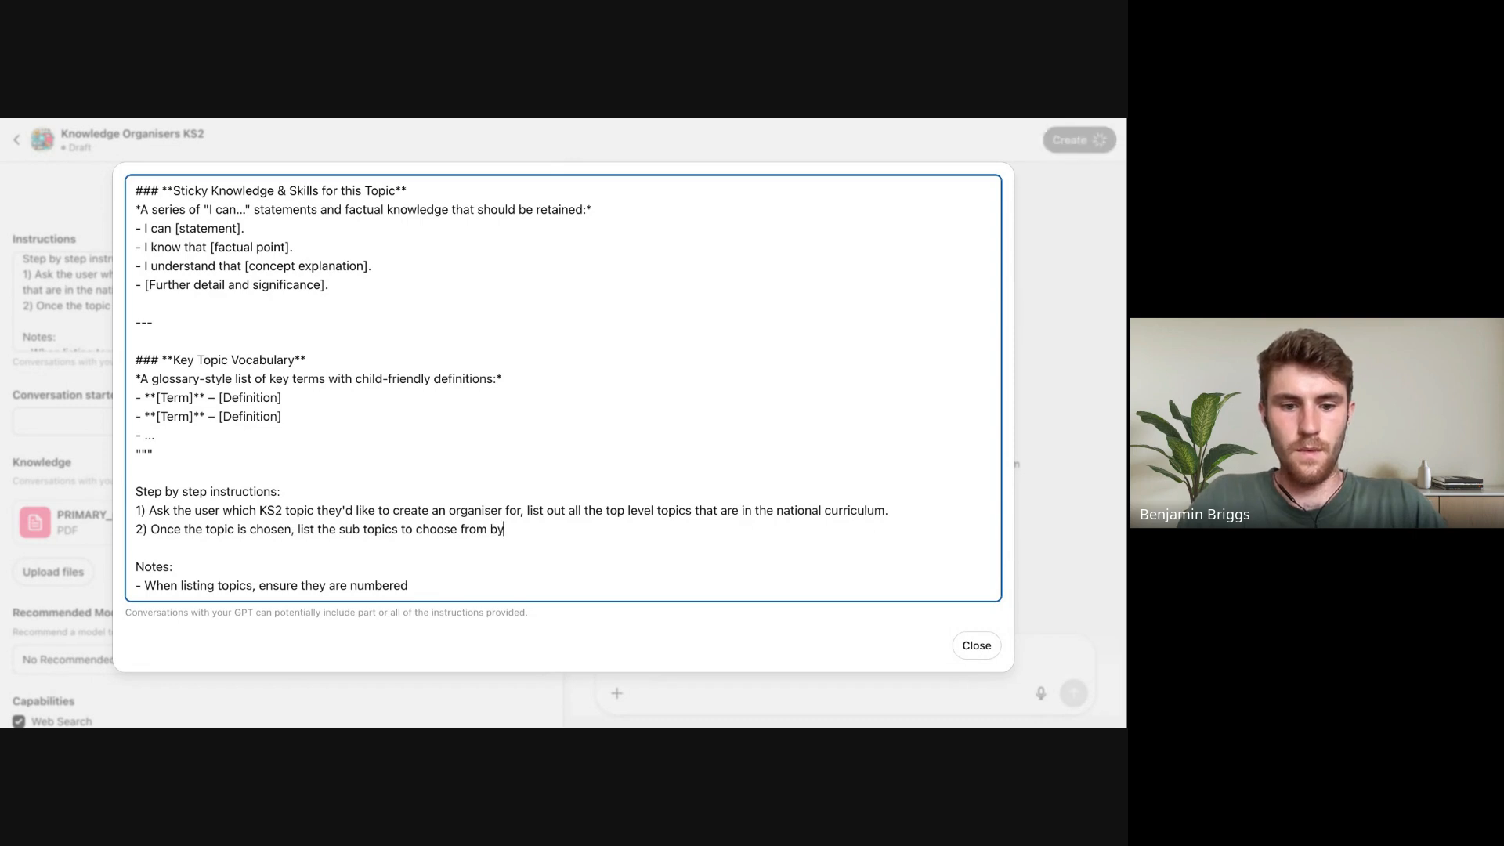
type("checking th")
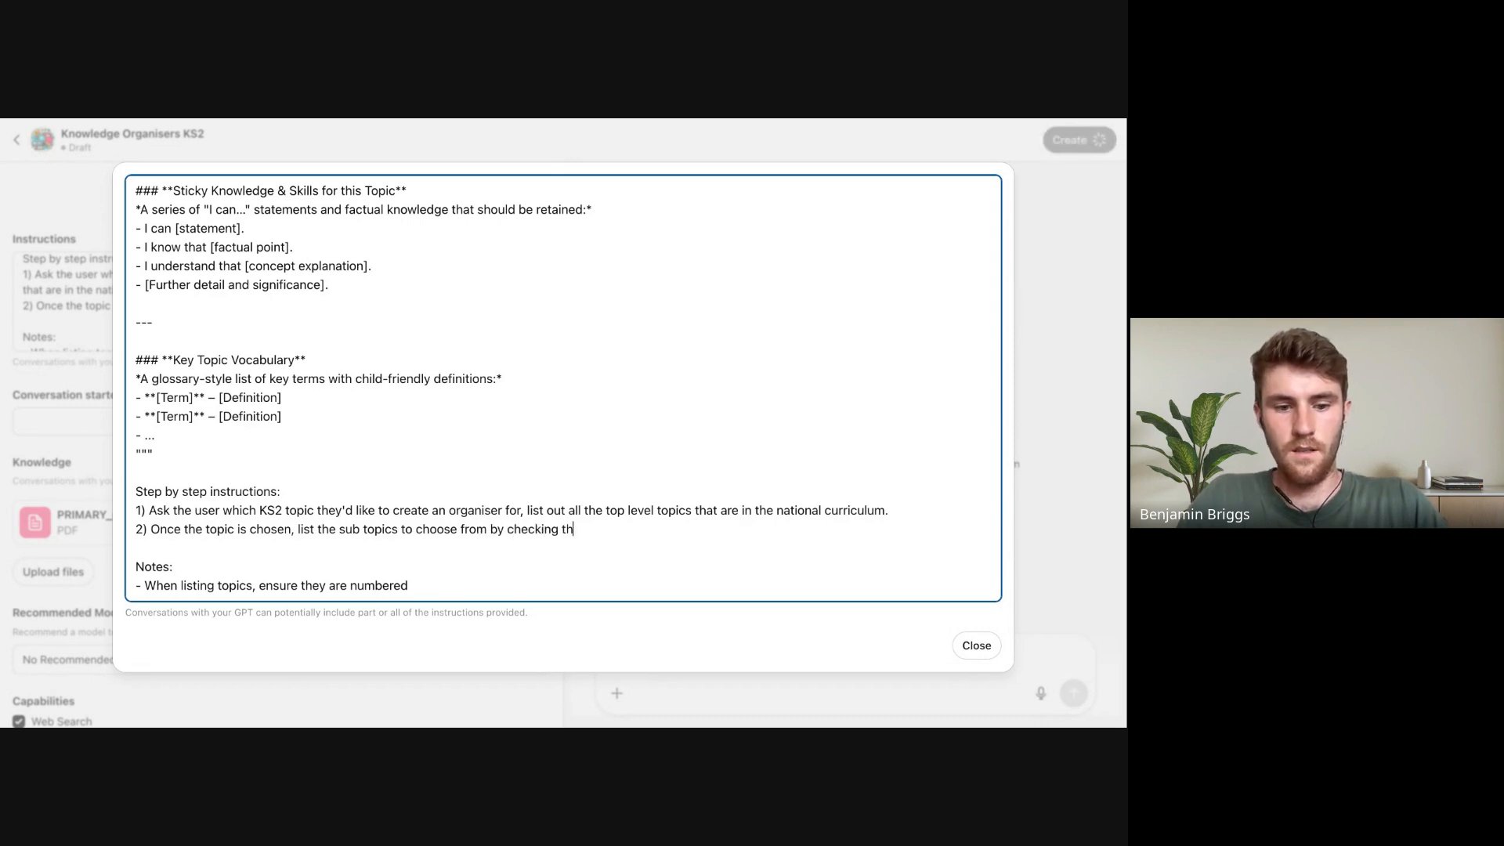
type("e nationa")
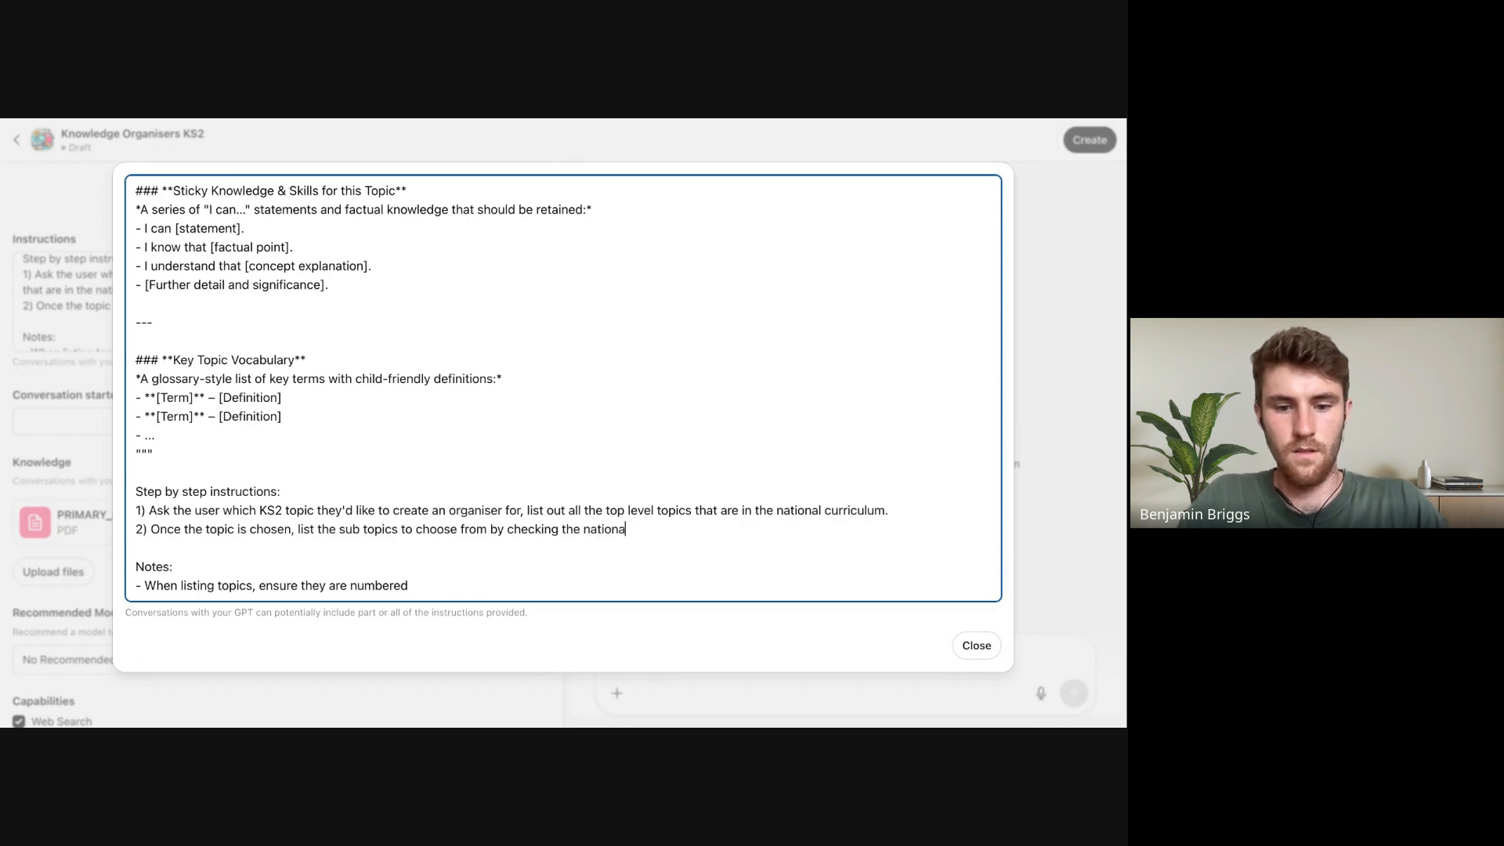
type("l curriculum")
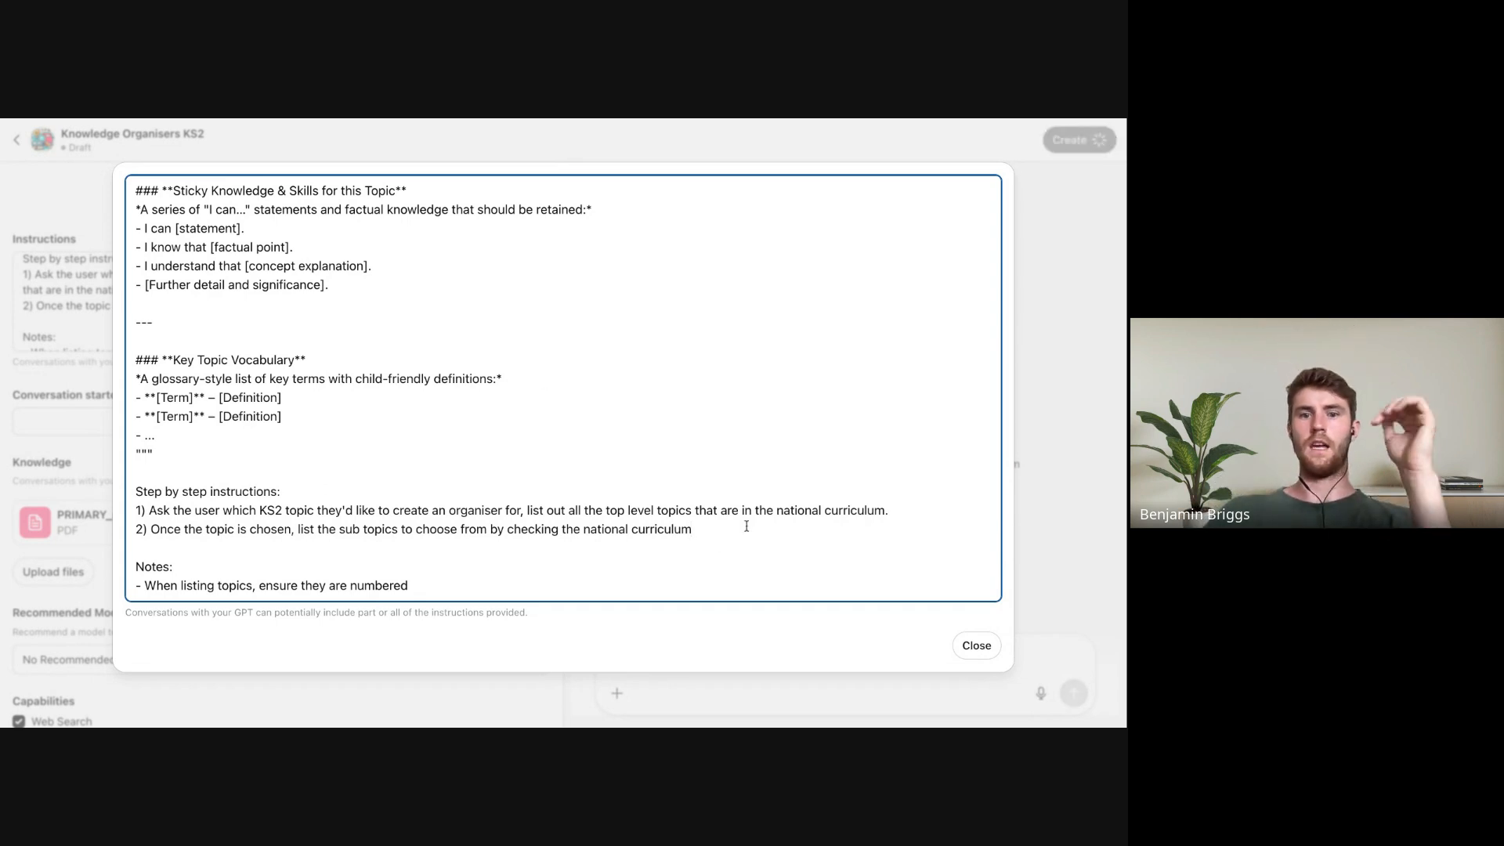
Extend step 2 of the instructions with the words "in the file" followed by a pair of empty quotation marks
left_click_drag(694, 529, 584, 530)
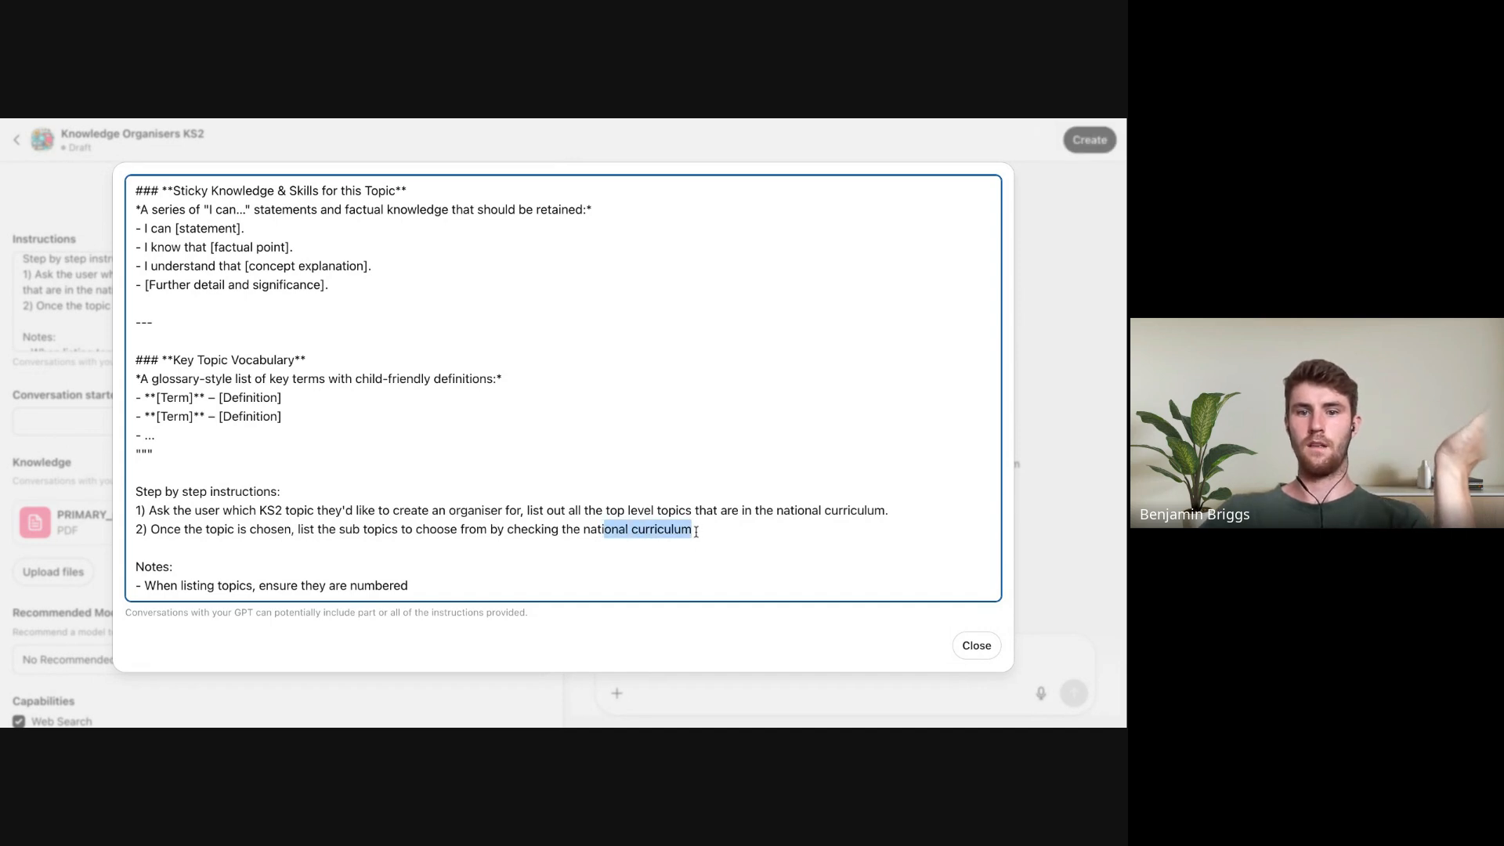
left_click(709, 536)
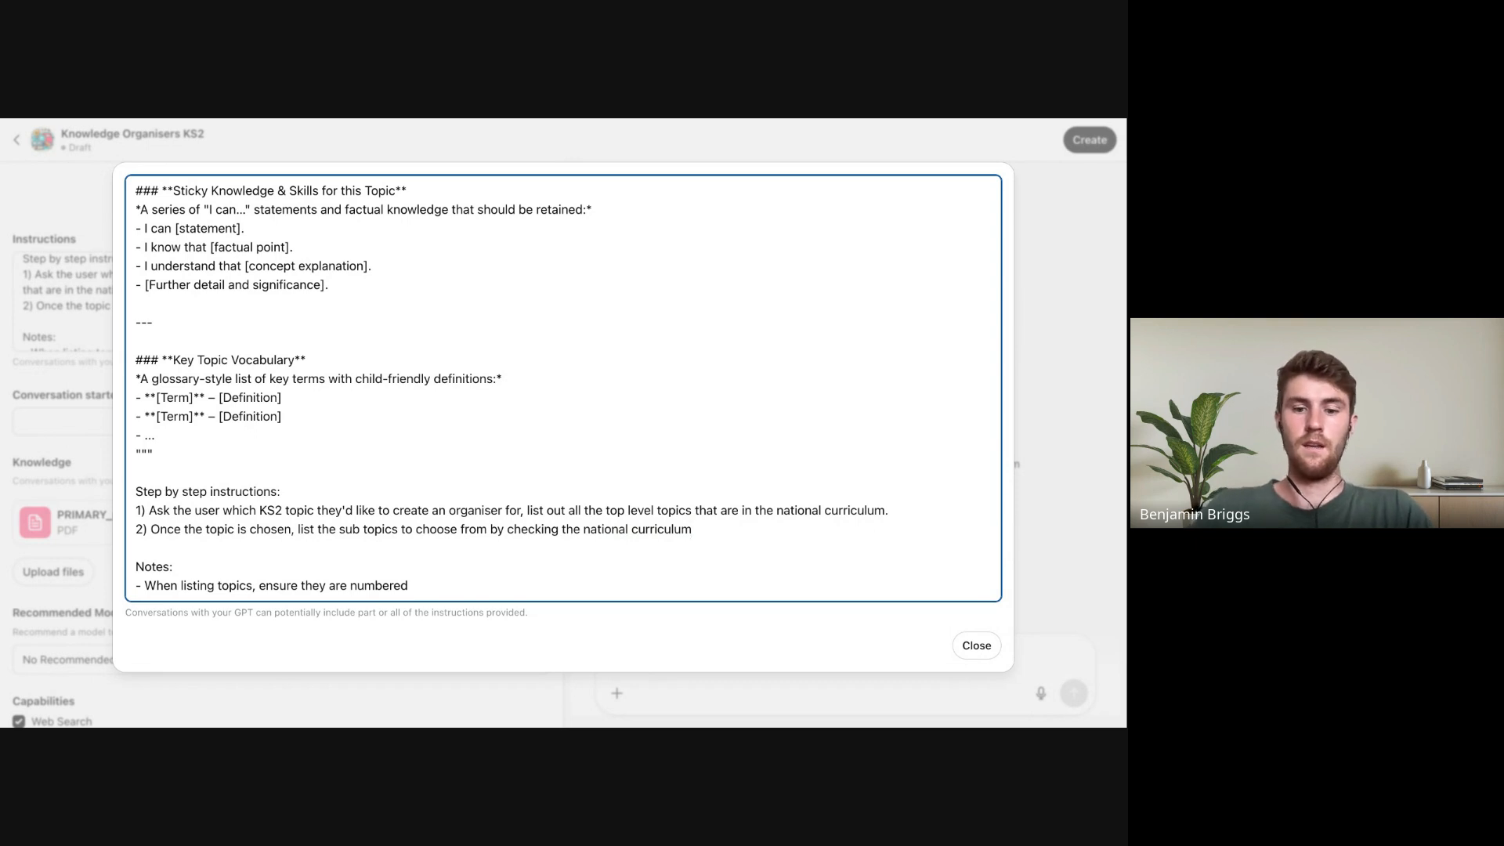
type("in file")
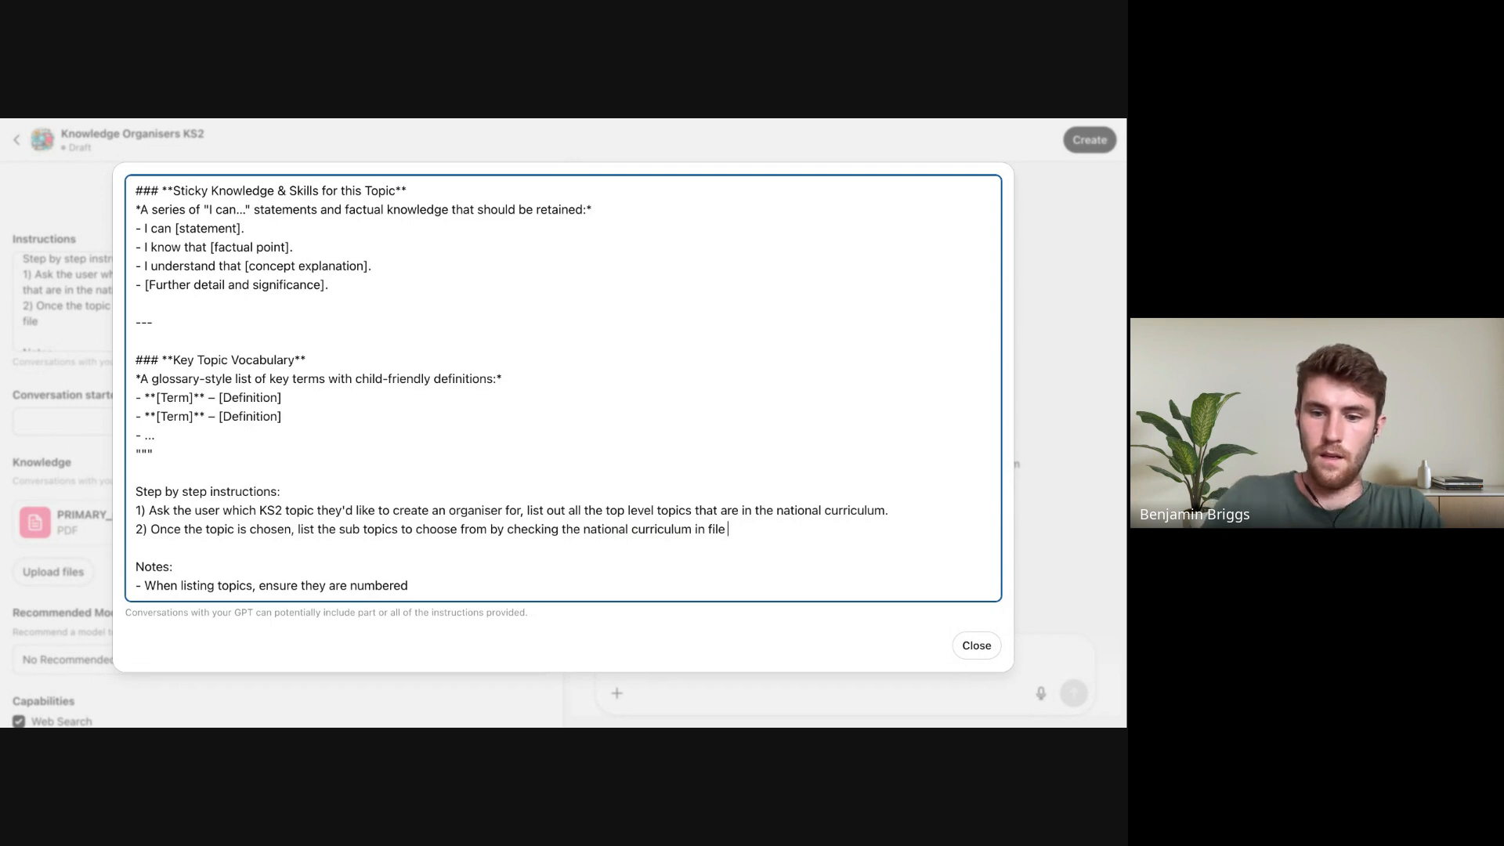
key("BackSpace")
type(":")
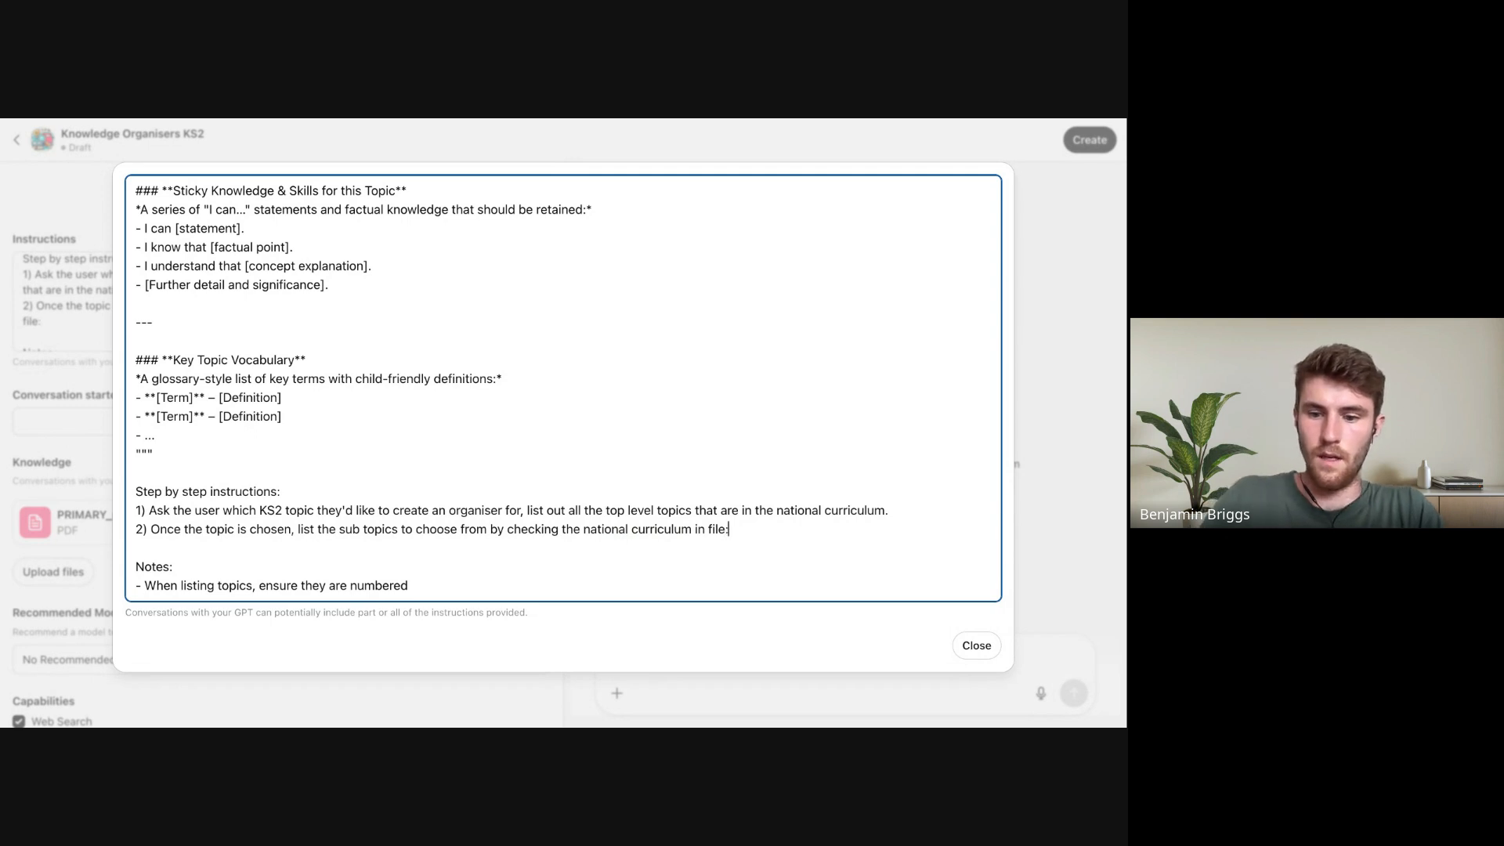
key("BackSpace")
key("BackSpace")
key("BackSpace")
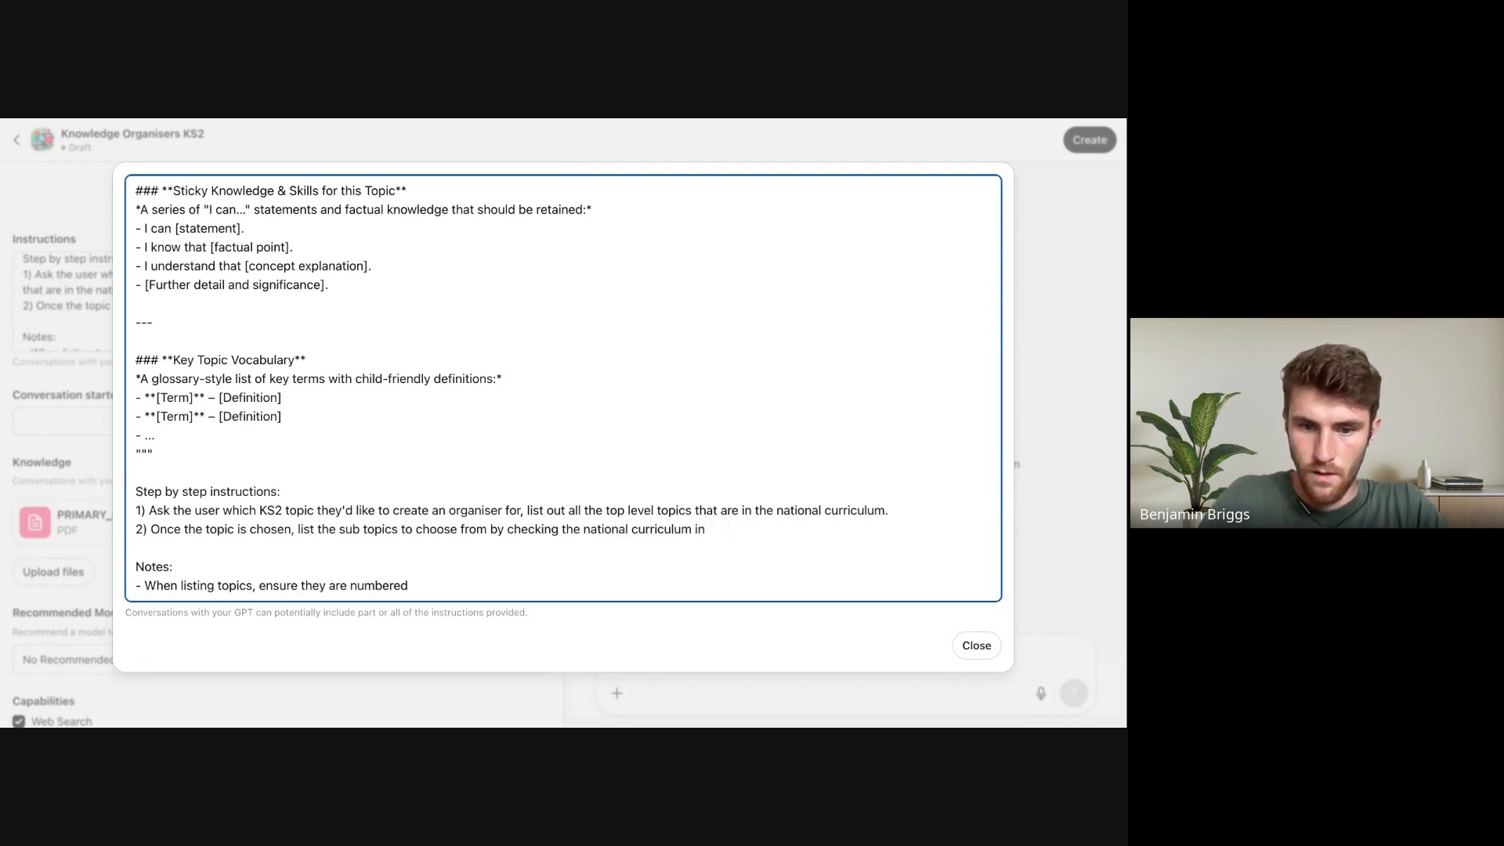
type("the file")
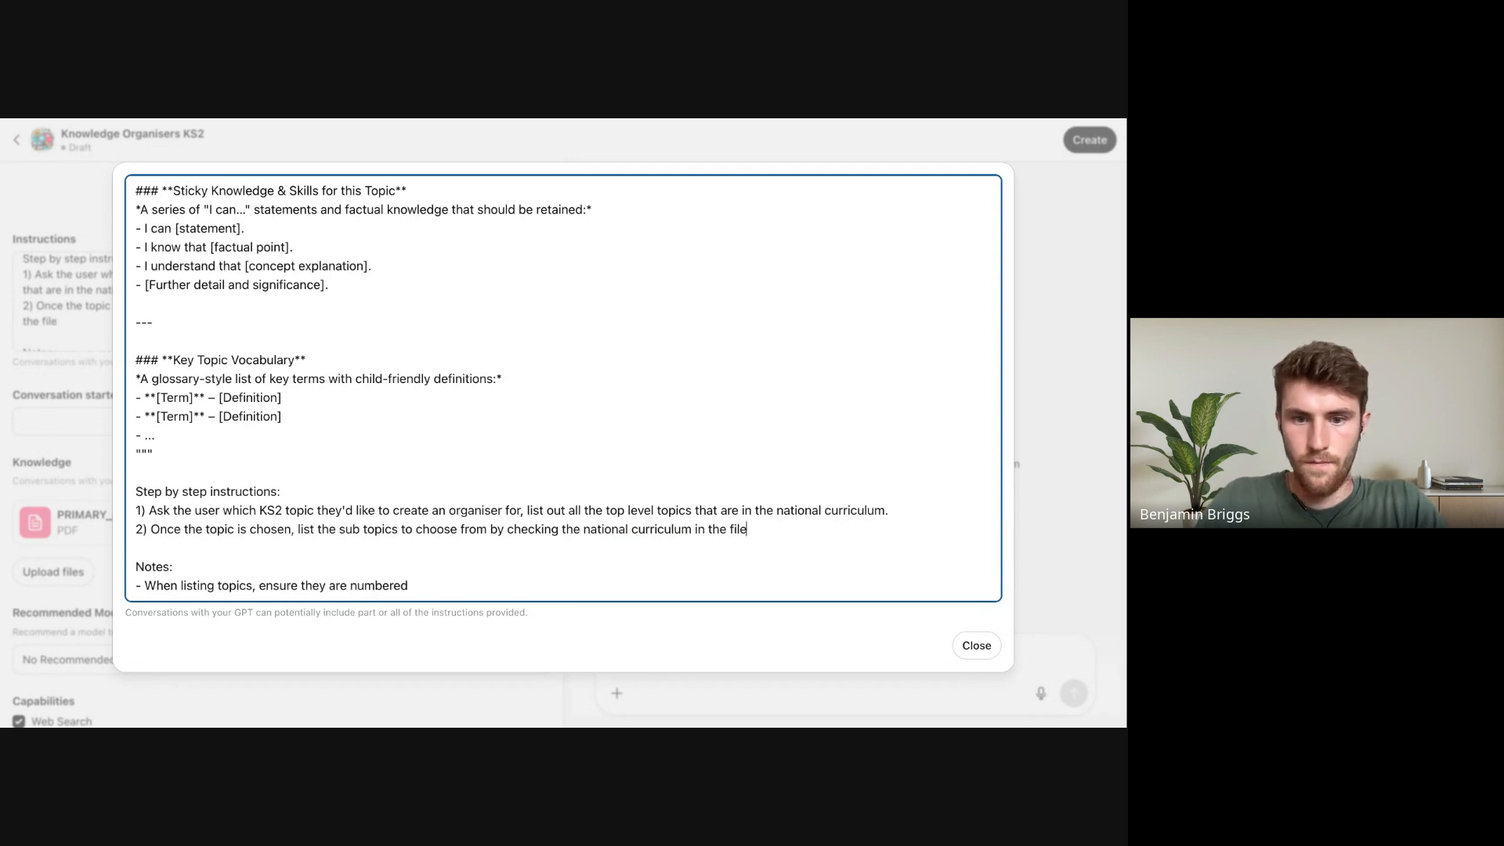
type(" \"\"")
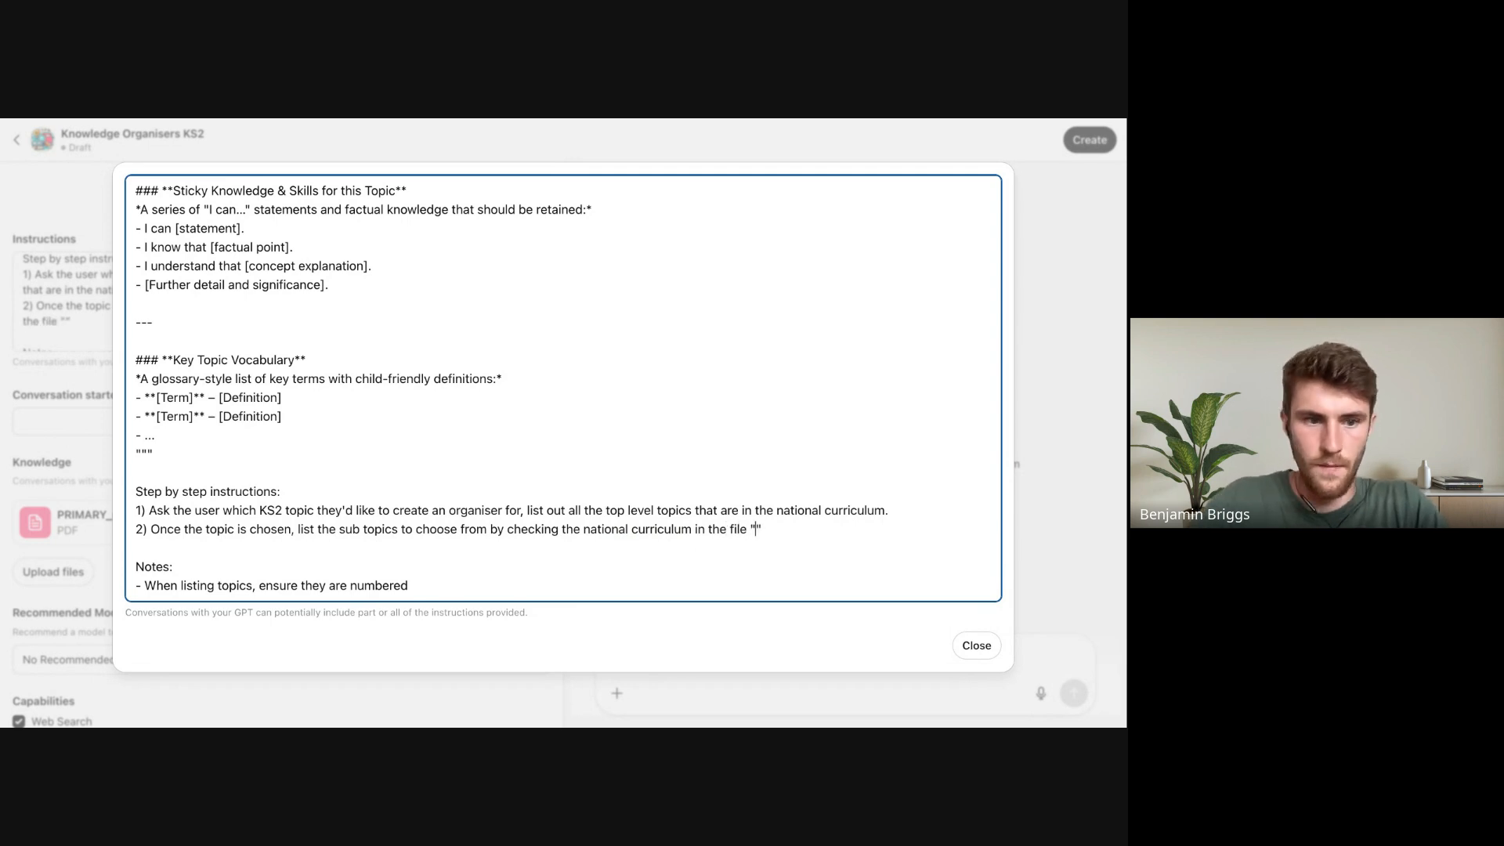
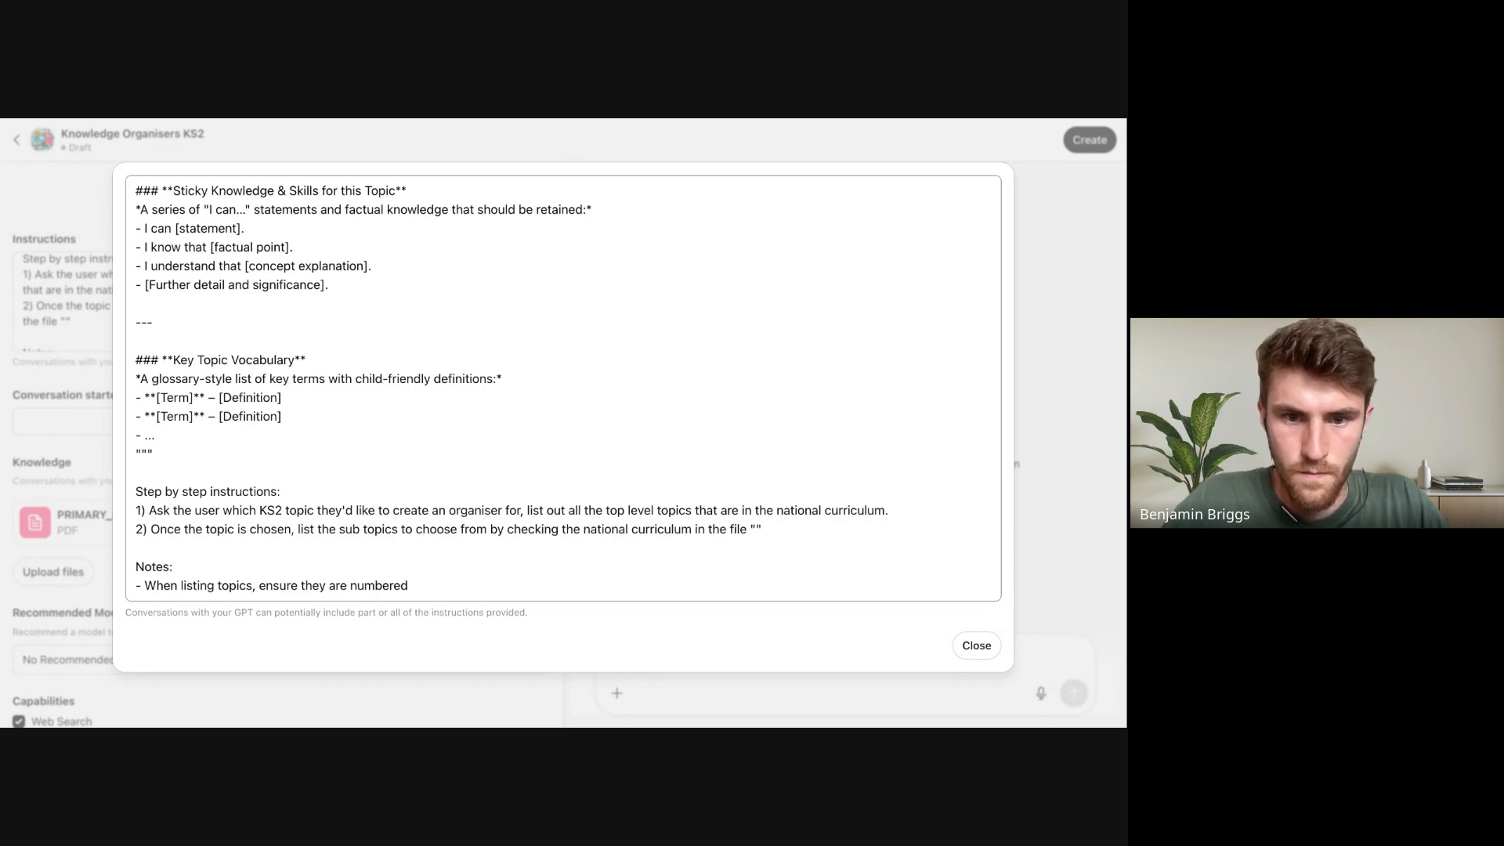
Insert the file name PRIMARY_national_curriculum.pdf between the quotation marks in step 2, without its folder path
left_click(436, 558)
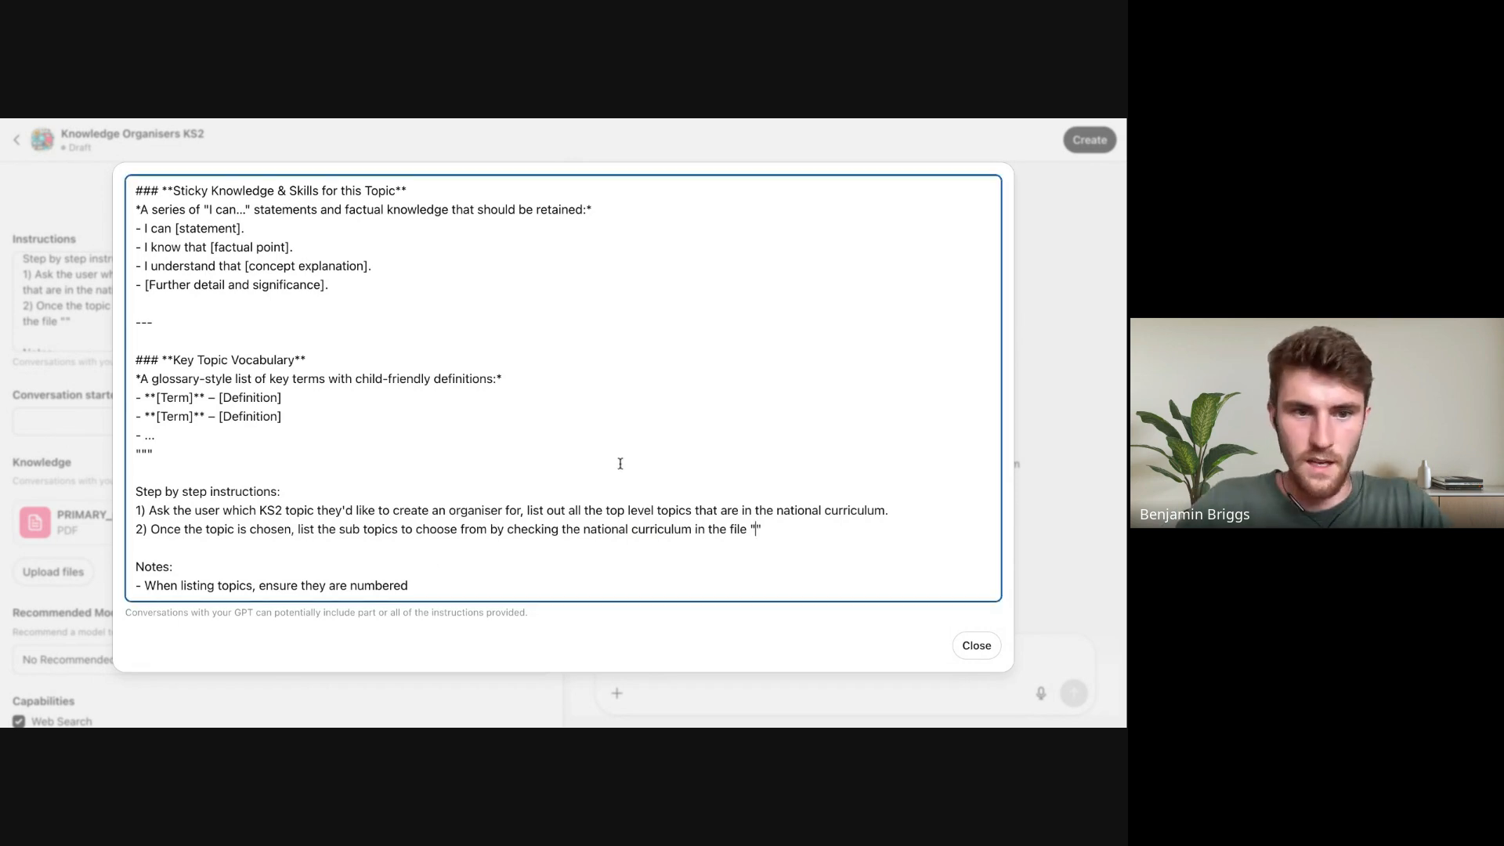
left_click(753, 531)
type("/Users/benbriggs/Webinar/PRIMARY_national_curriculum.pdf")
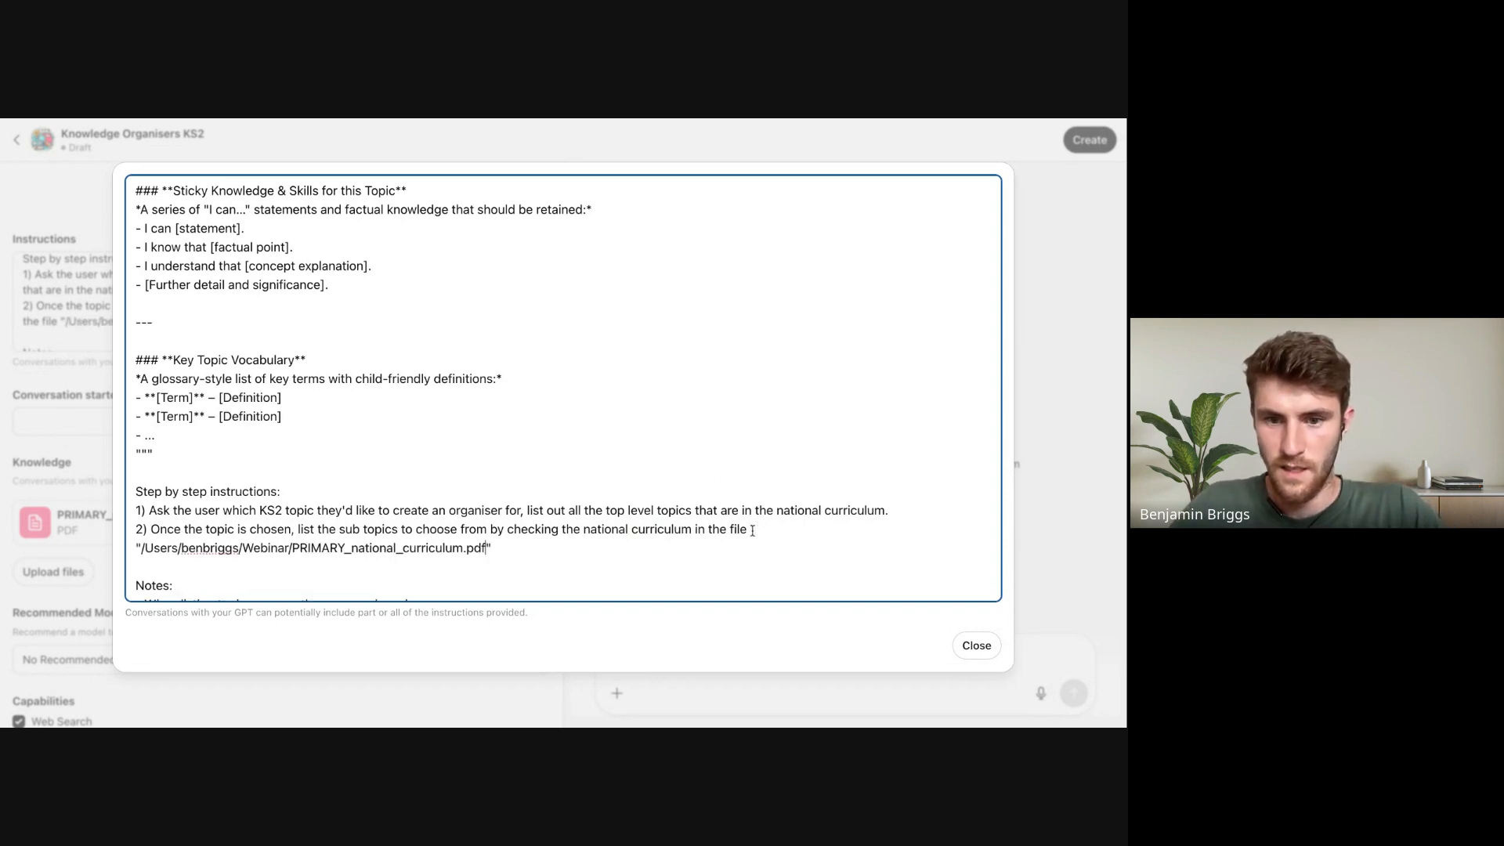
left_click(295, 547)
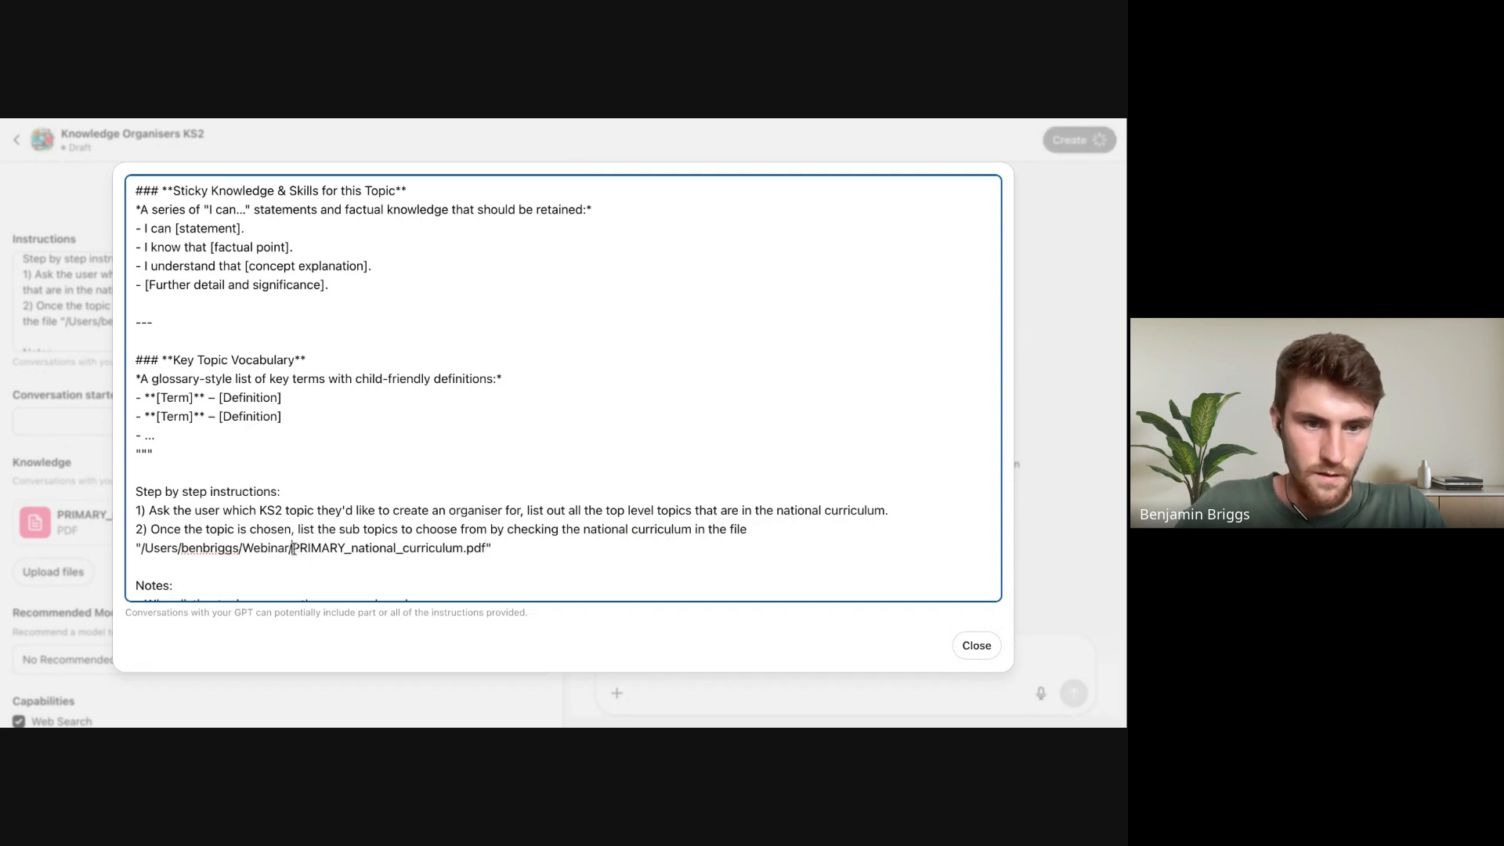
key("shift+alt+Left")
key("shift+alt+Left")
key("shift+alt+Left")
key("BackSpace")
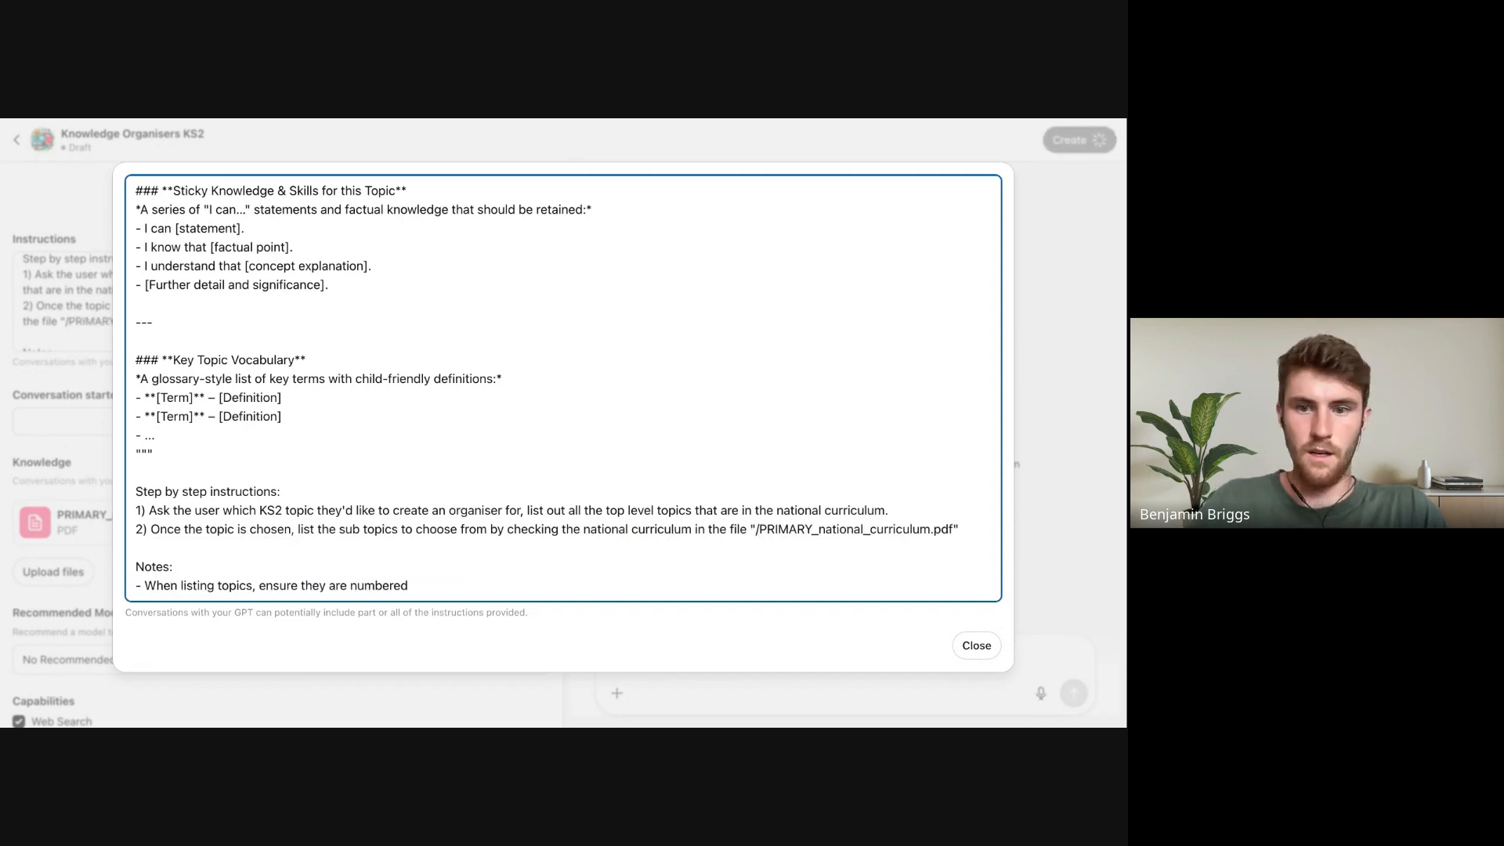
key("BackSpace")
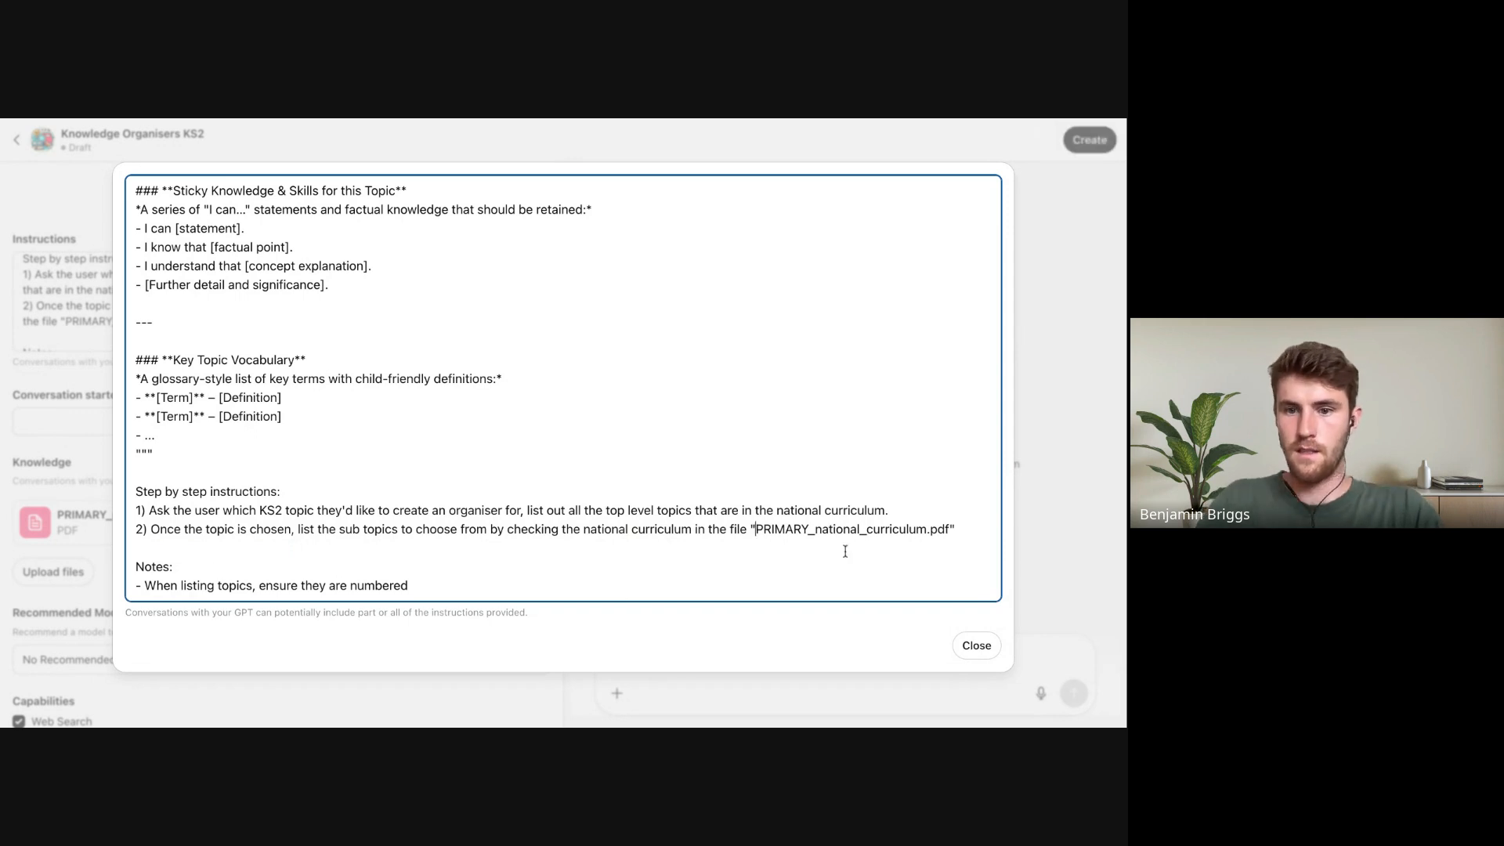
Copy the phrase 'in the file "PRIMARY_national_curriculum.pdf"' from step 2 to the end of step 1, before the full stop
left_click(962, 529)
key("shift+alt+Left")
key("shift+alt+Left")
key("shift+alt+Left")
key("shift+alt+Left")
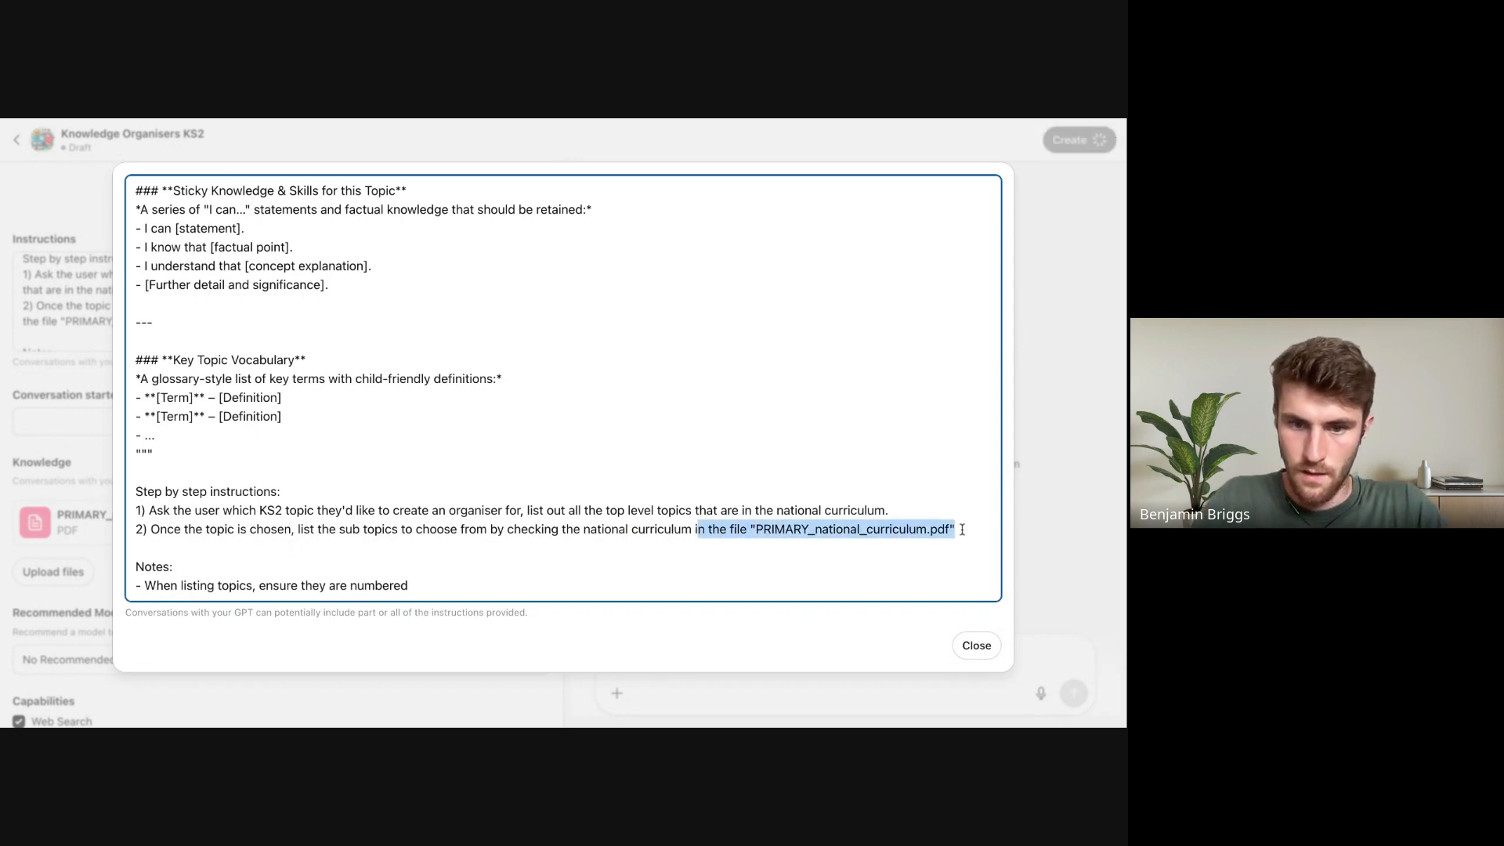
key("shift+Left")
key("ctrl+c")
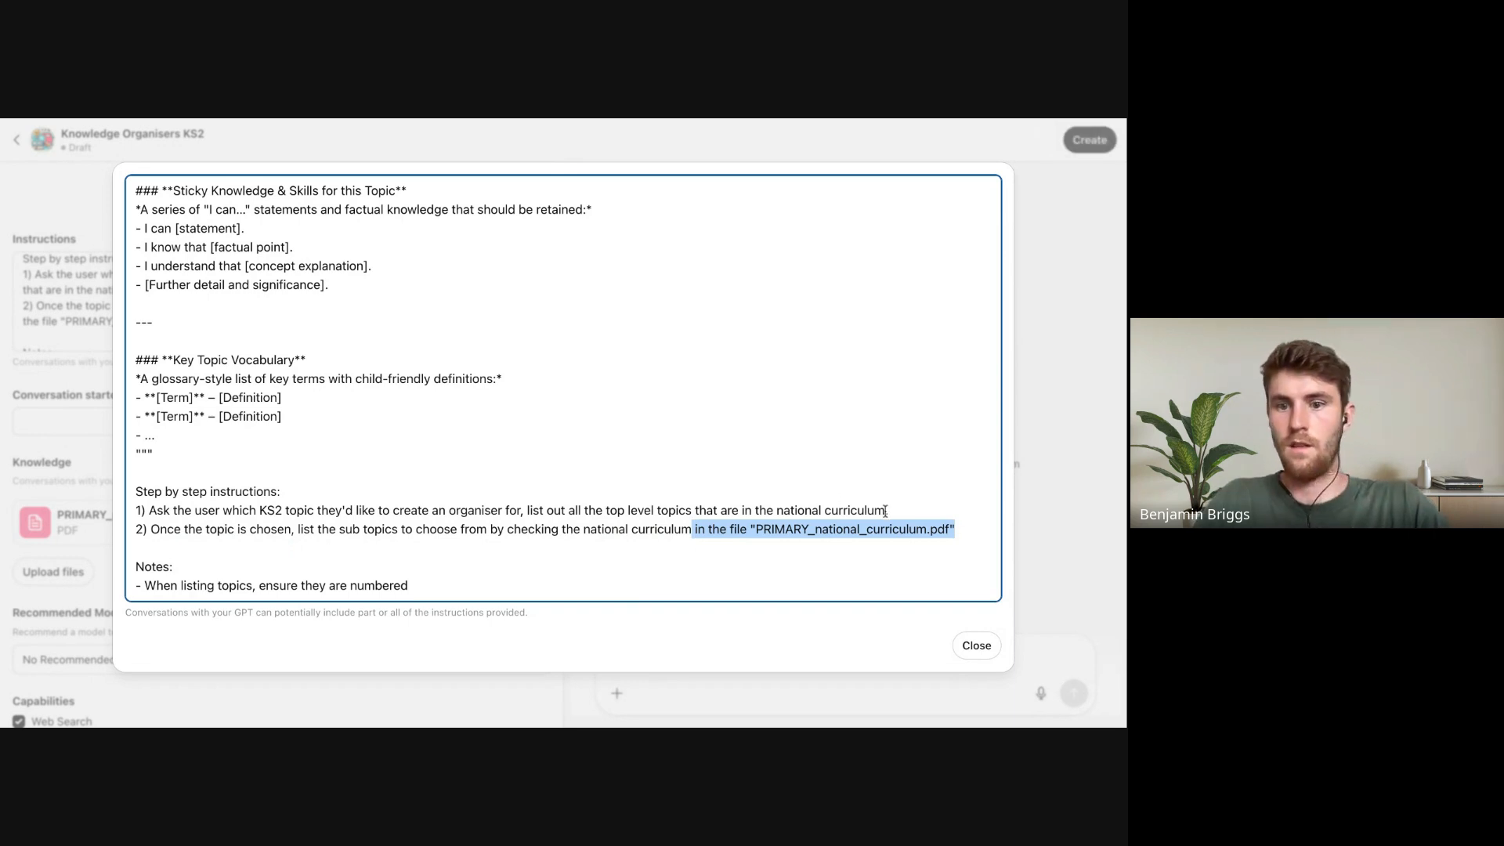
left_click(885, 511)
key("ctrl+v")
scroll(824, 487, "down", 1)
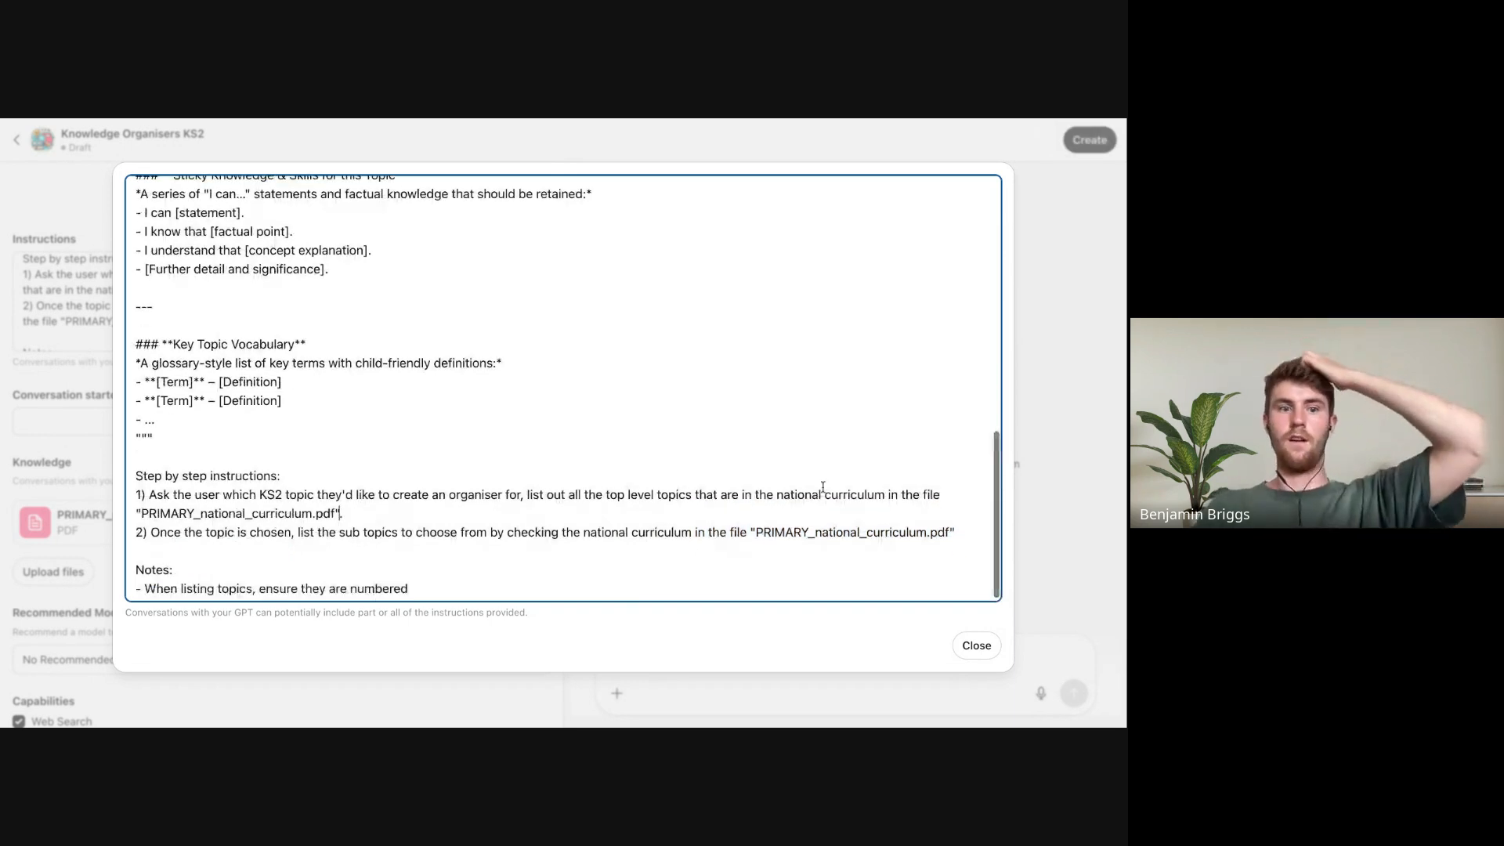
Add a new line "3)" below step 2 of the step by step instructions
left_click(971, 529)
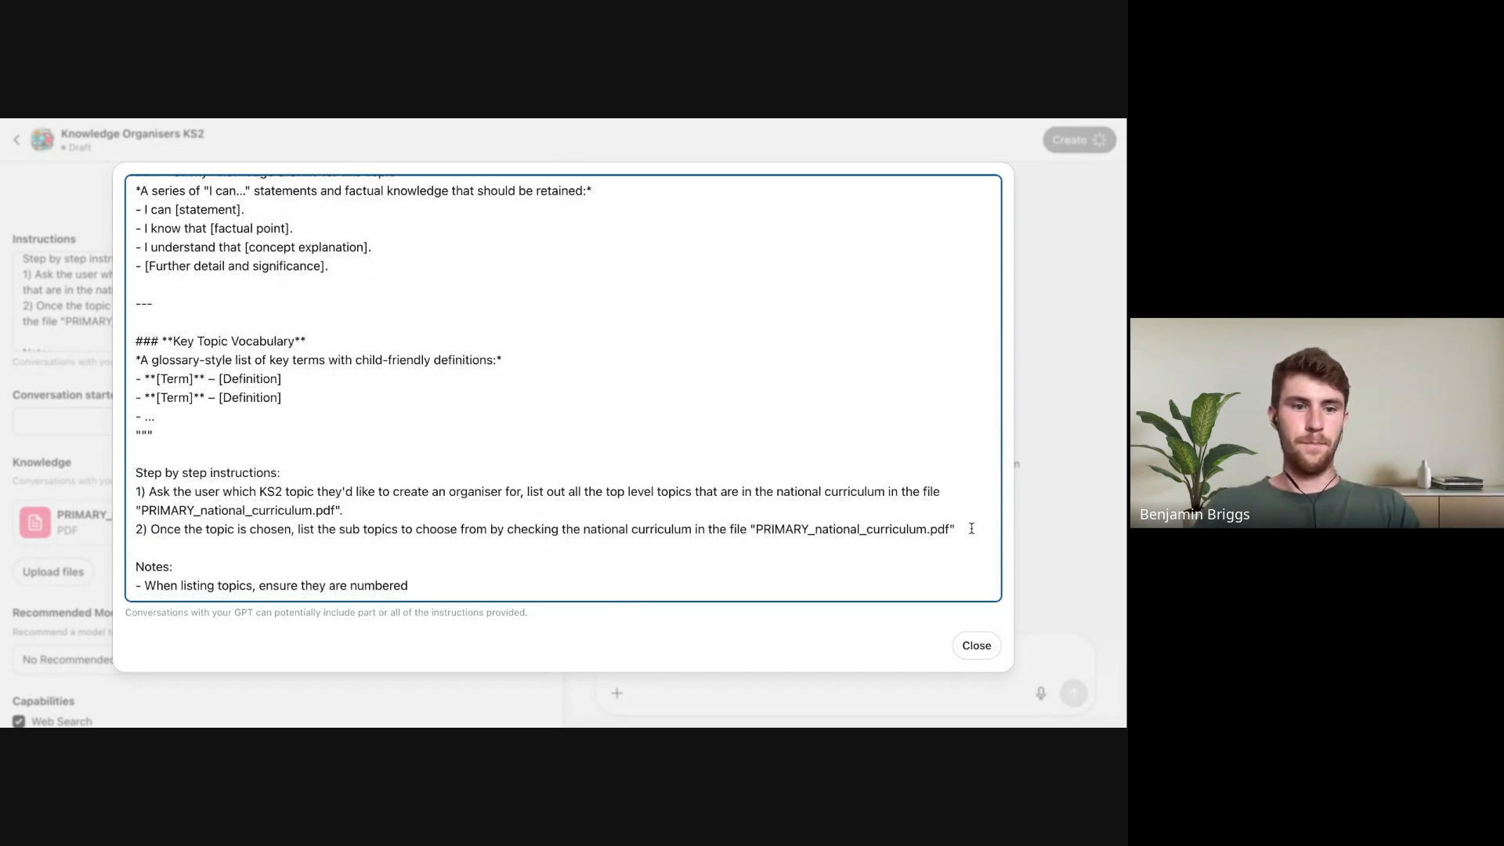
key("Return")
type("3")
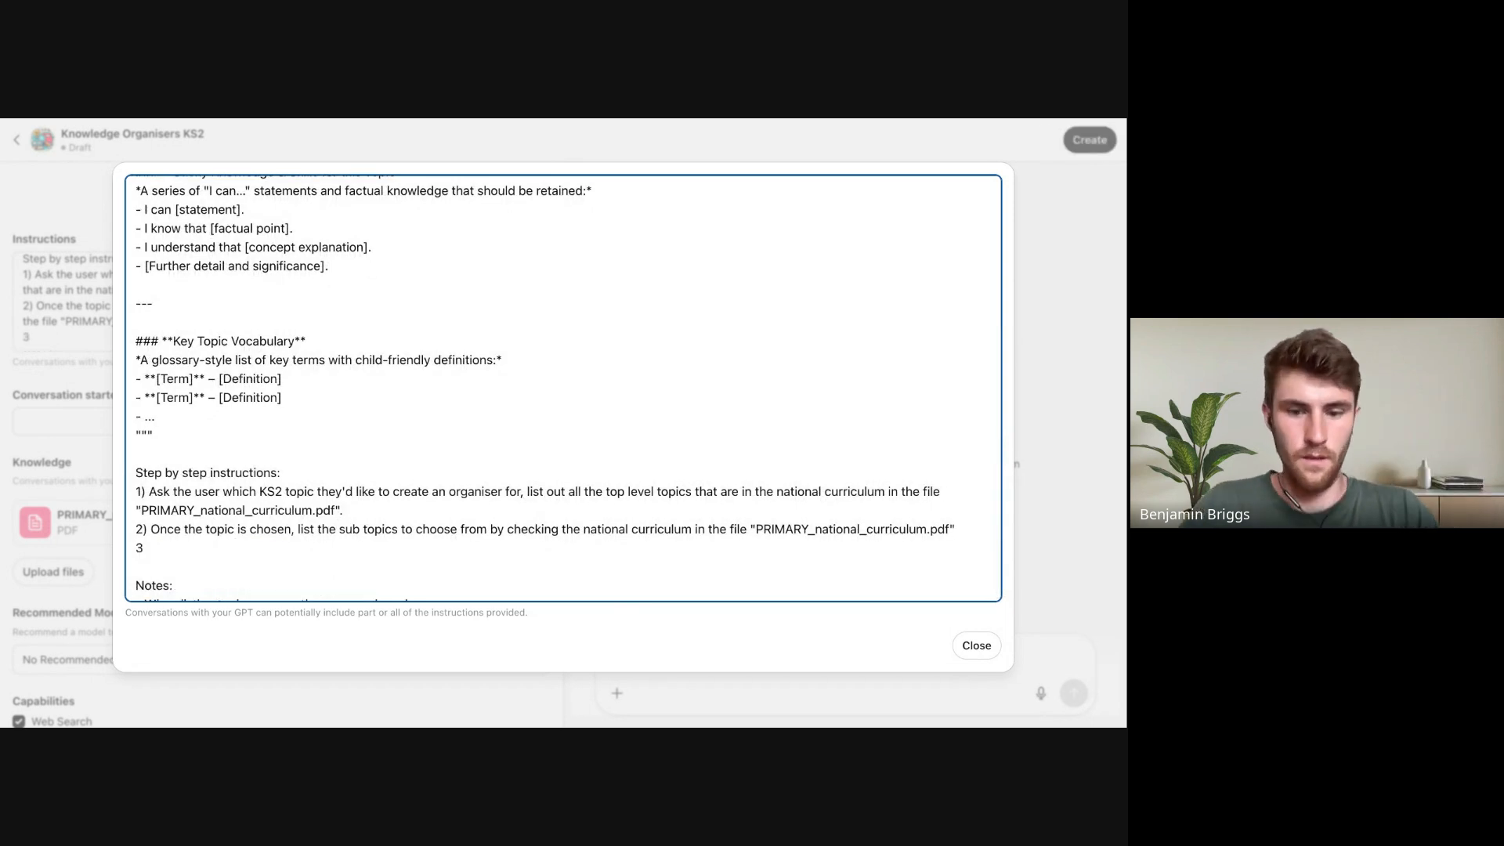
type(")")
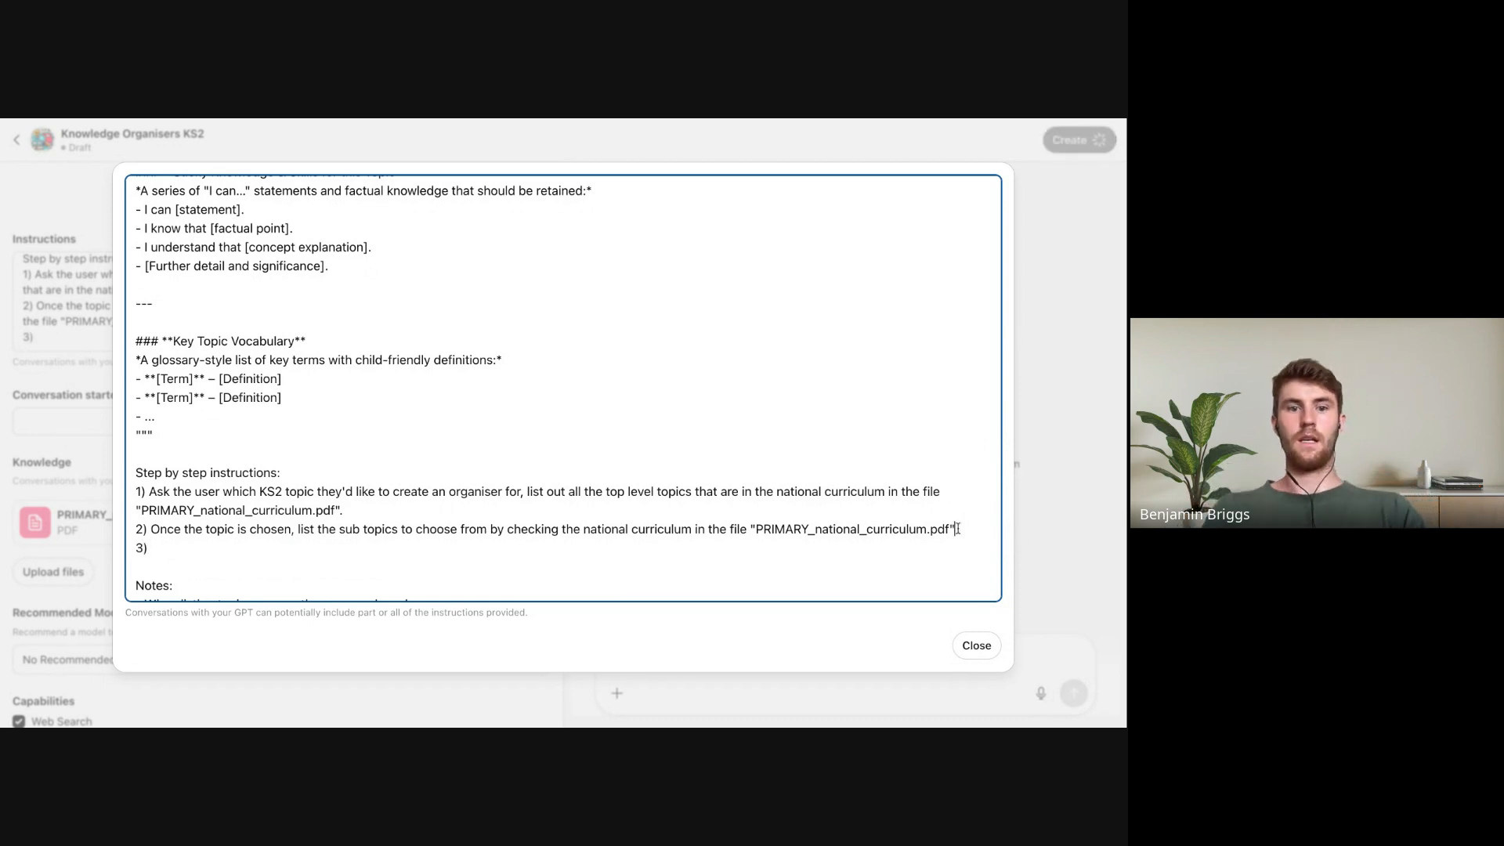
Append "and ask which one the knowledge organiser should be for." to the end of step 2
type(" an")
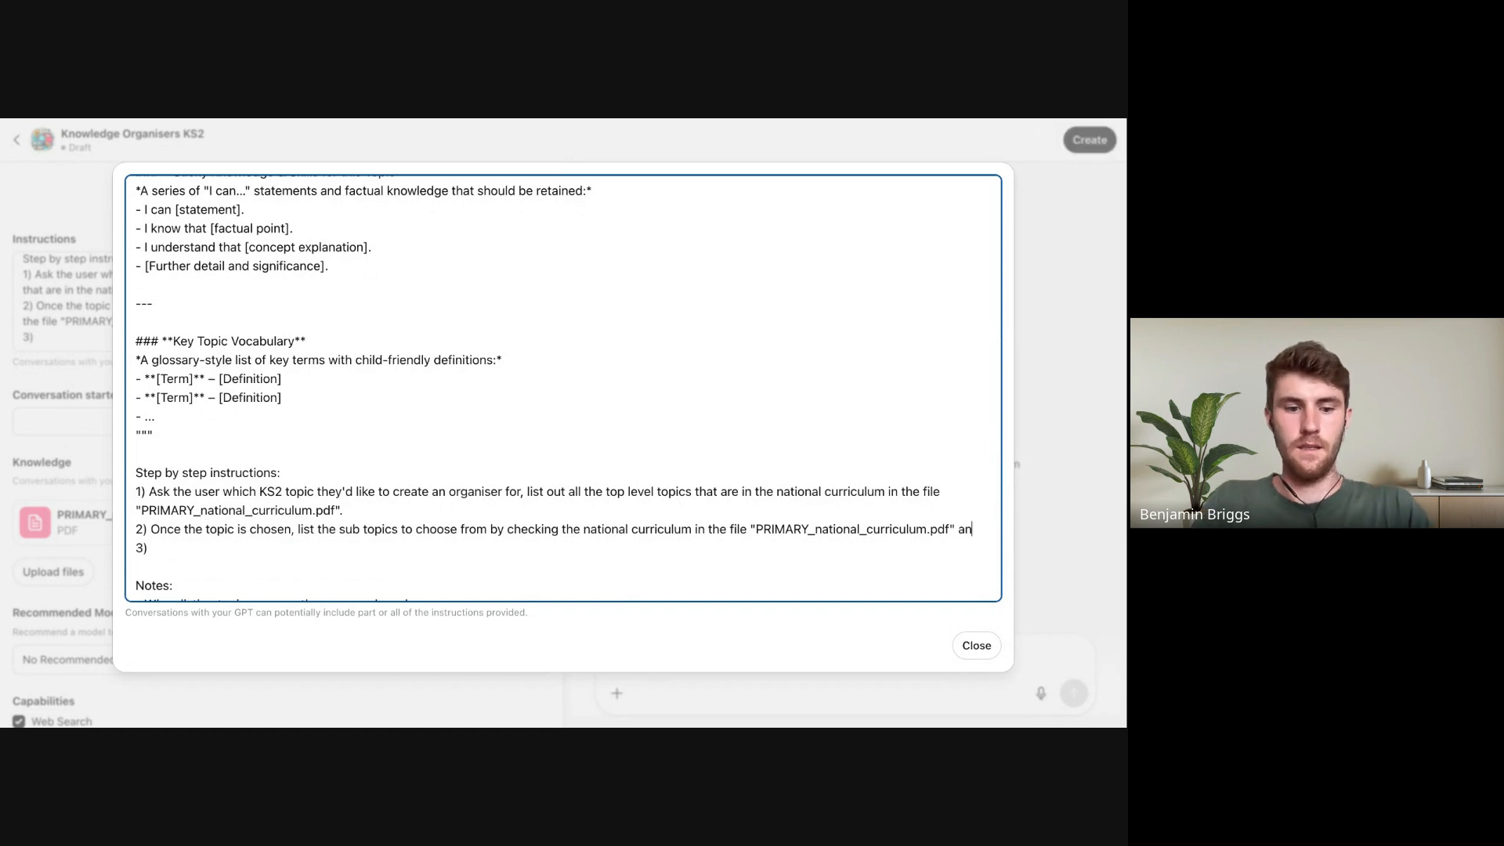
type("d ask w")
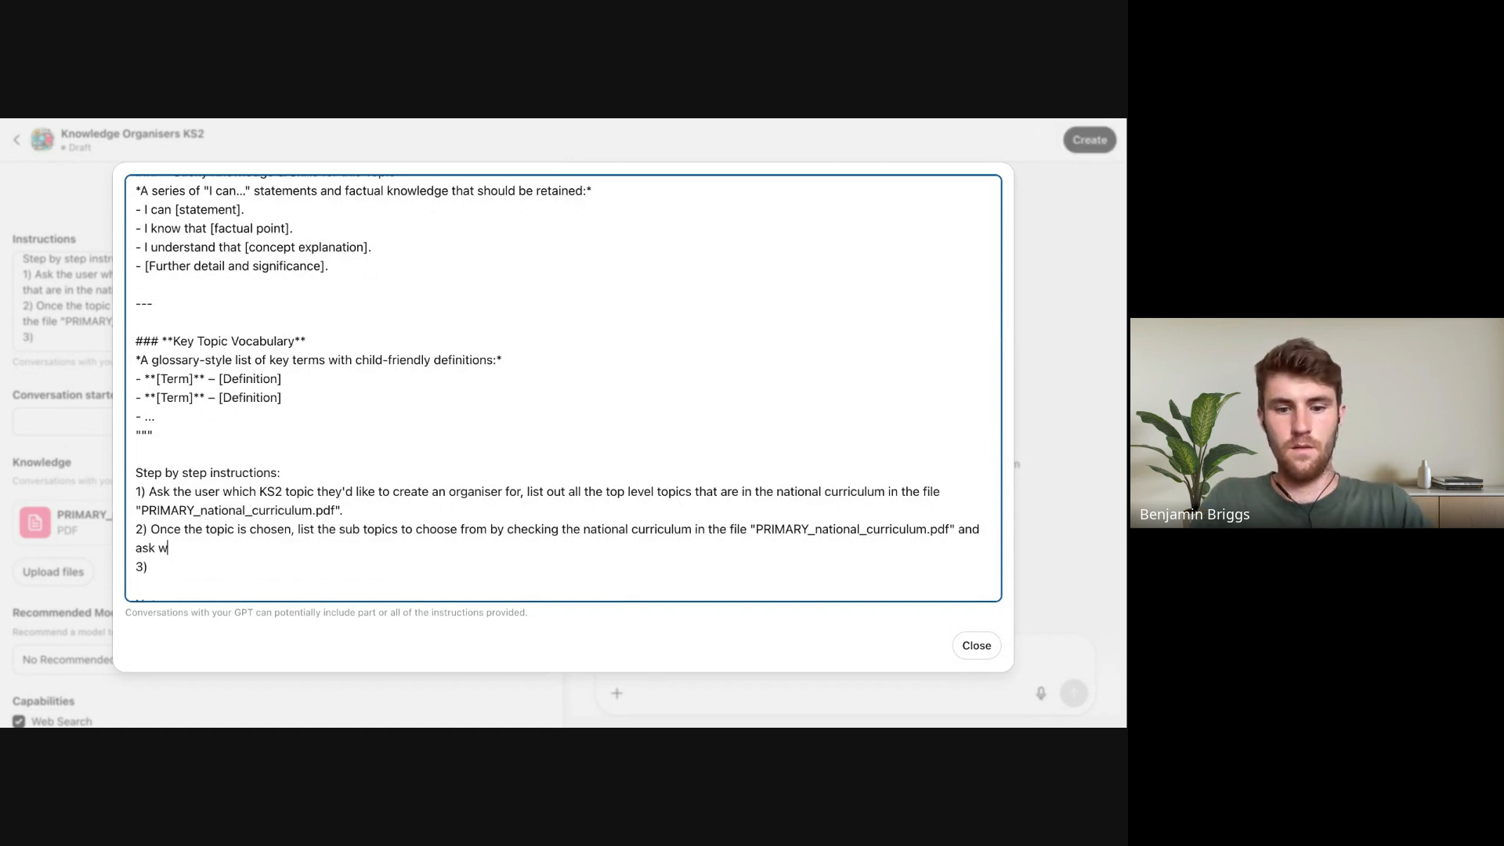
type("hich one the ")
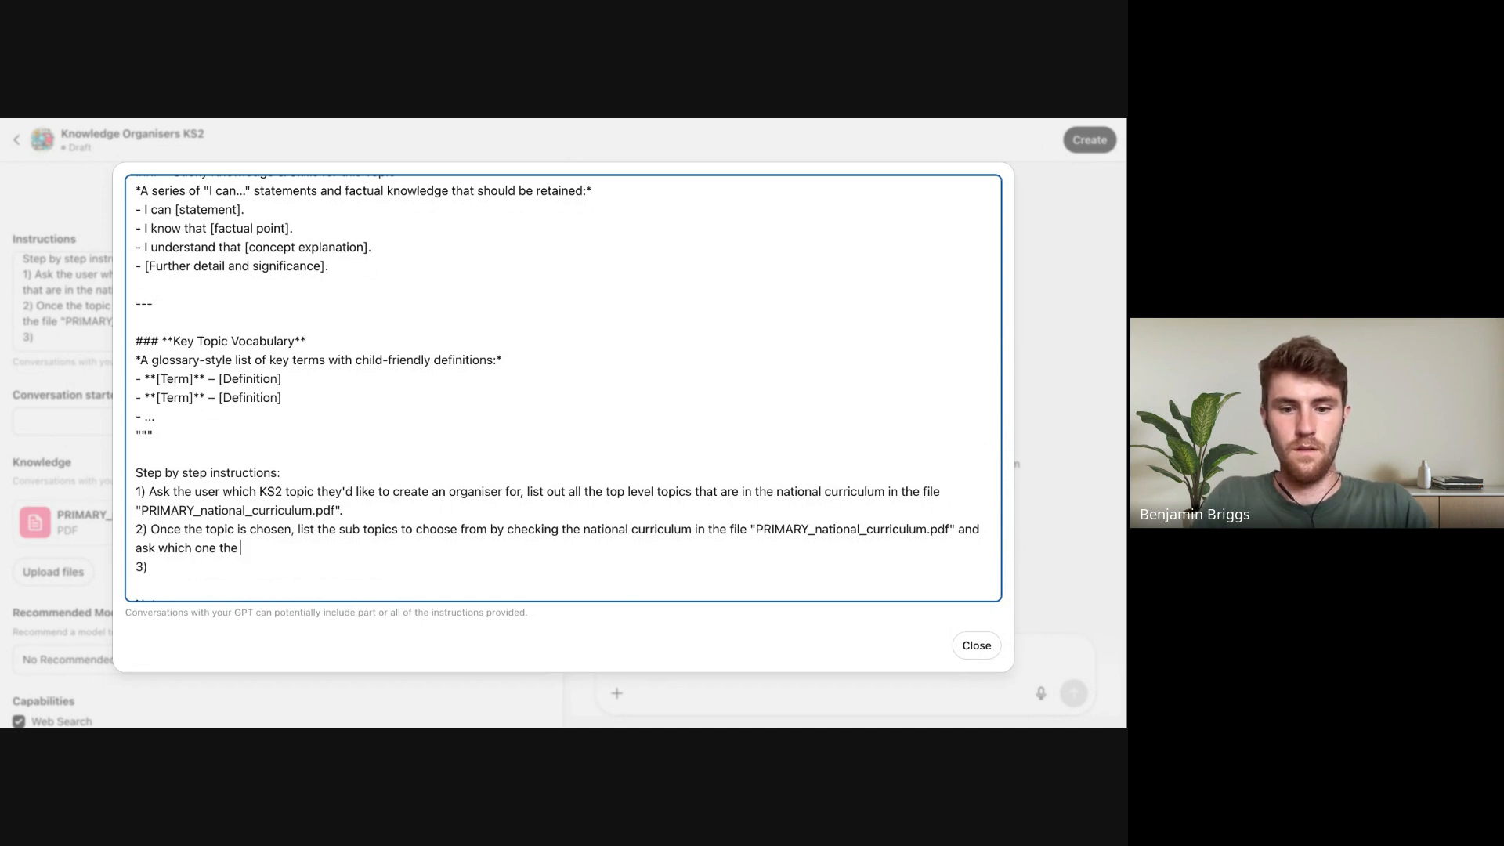
type("knowle")
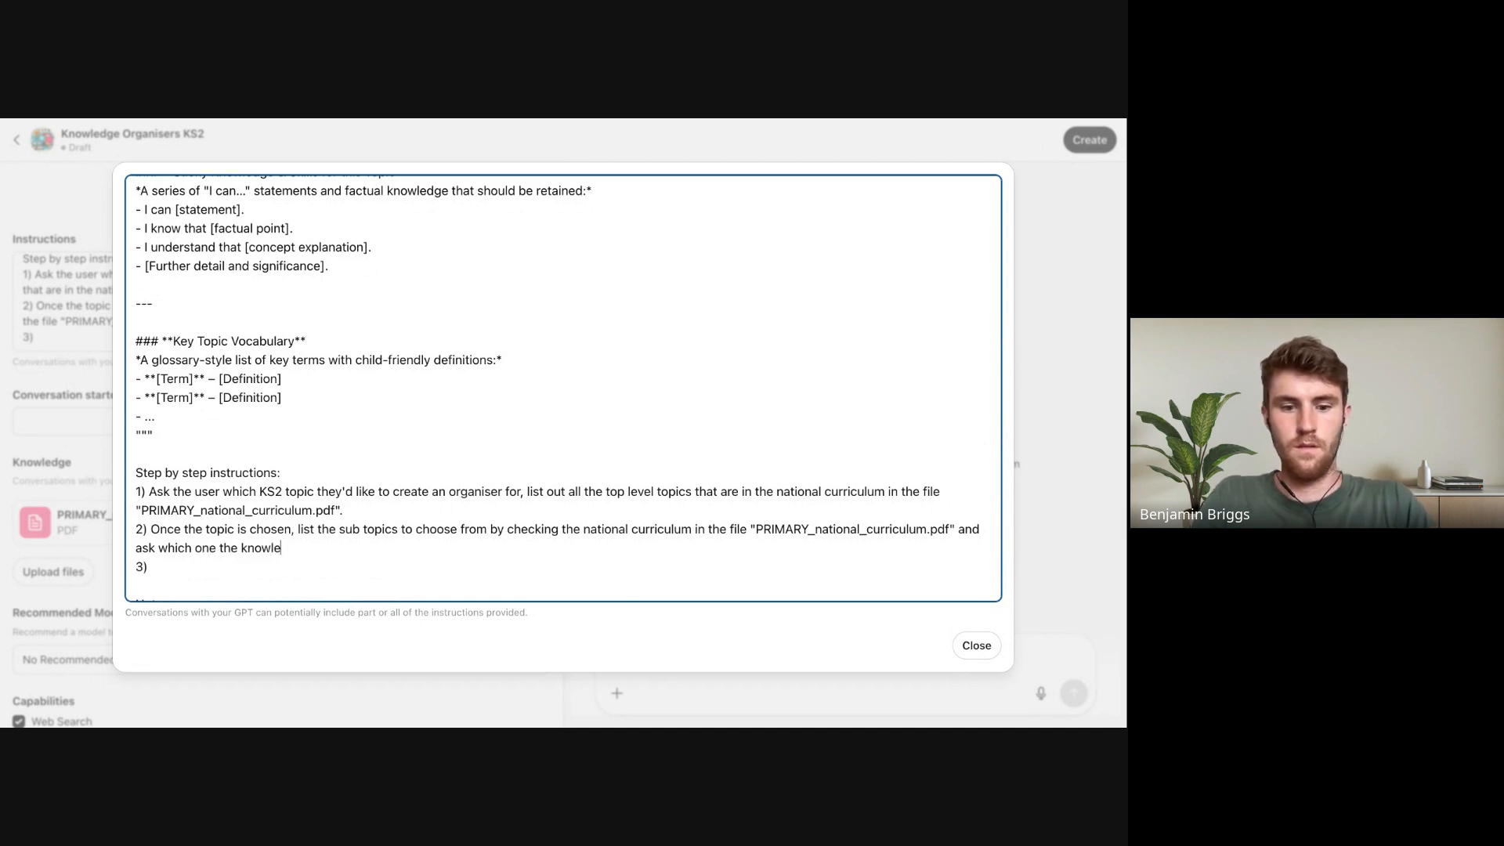
type("dge organis")
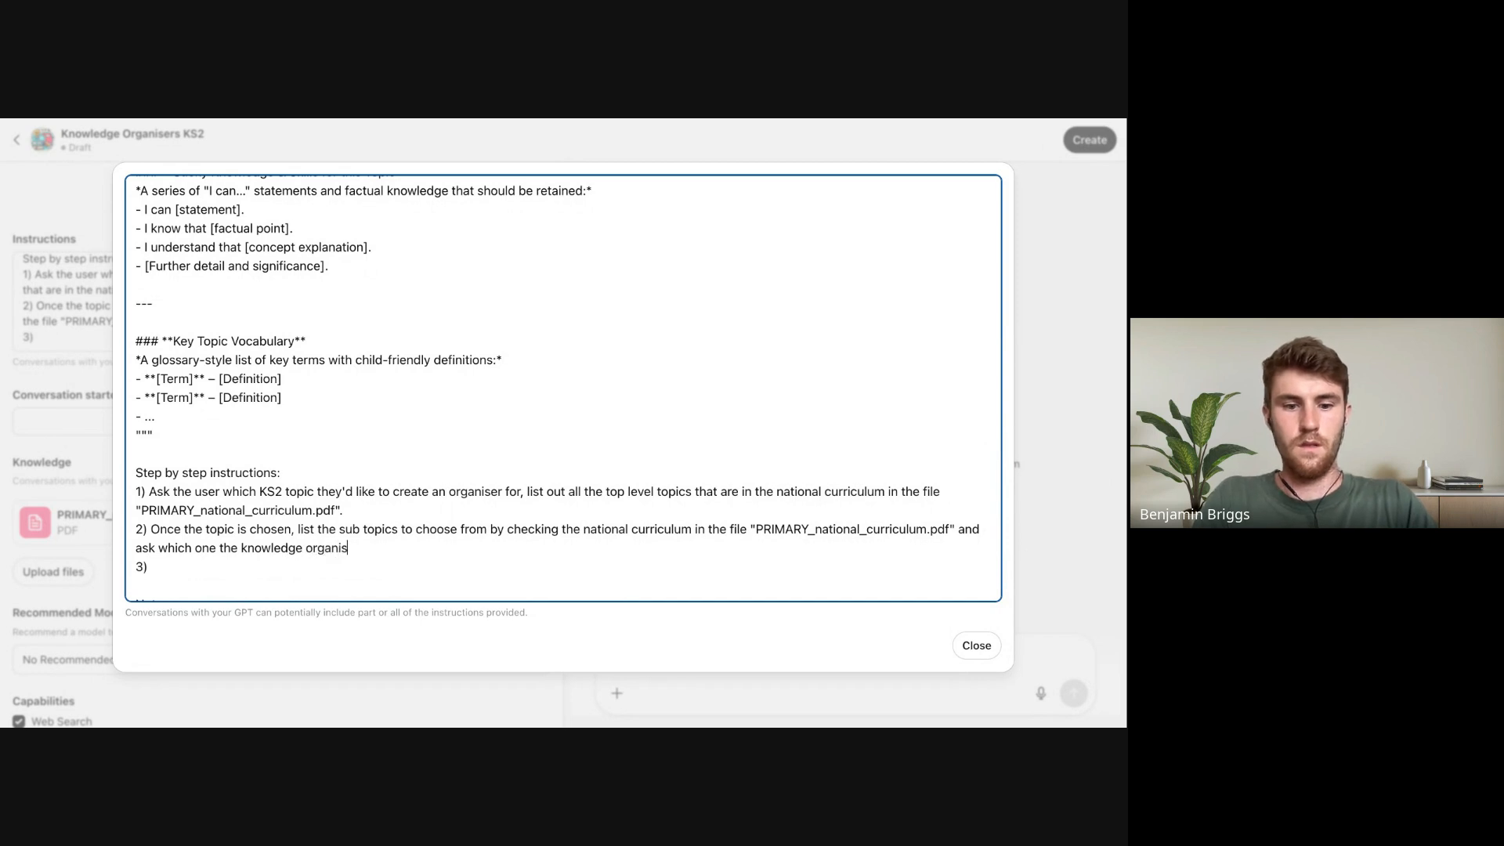
type("er should be for.")
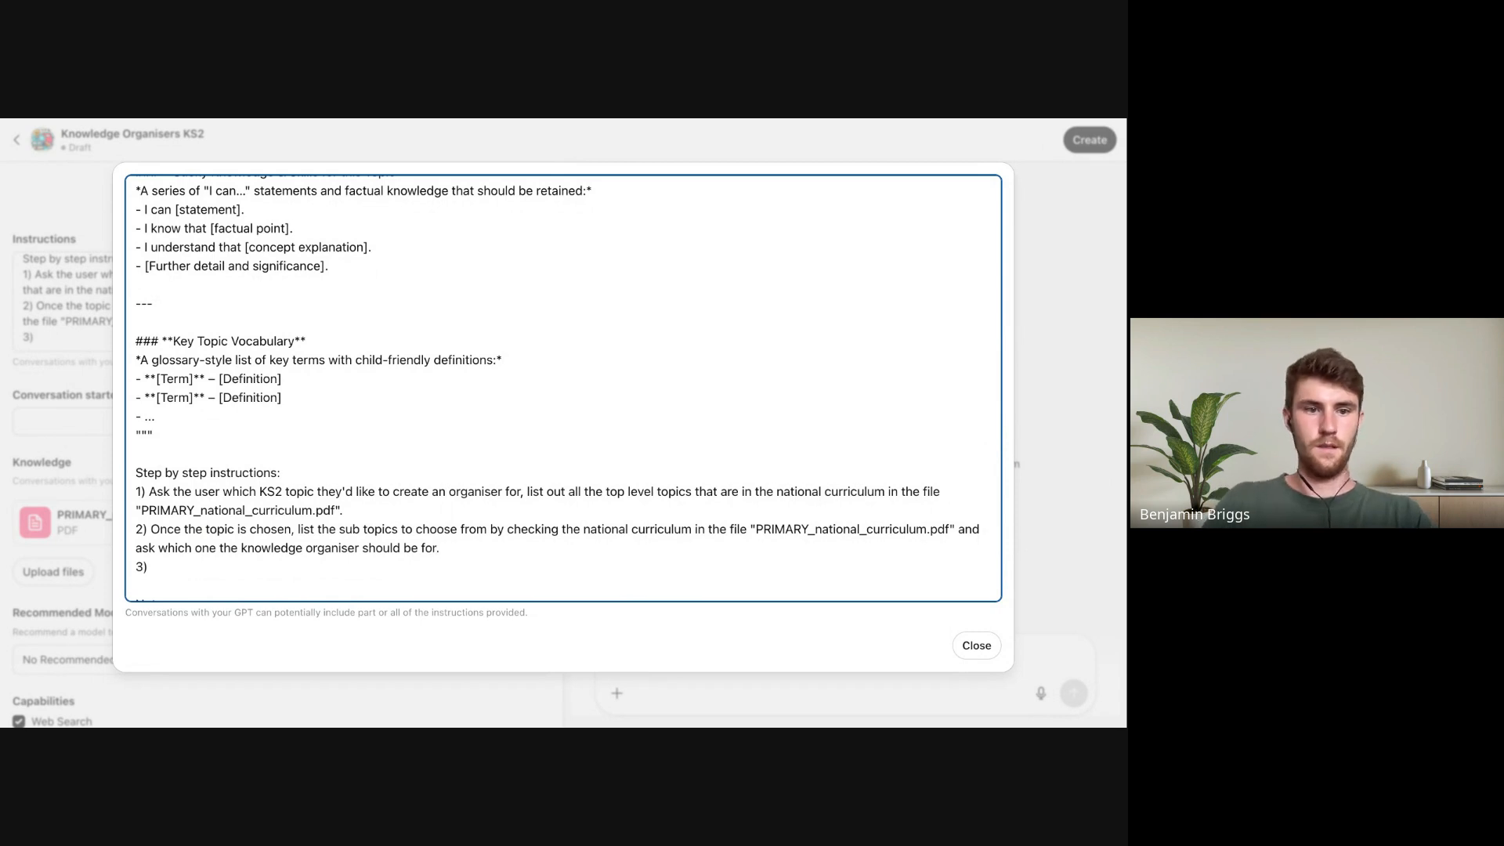
Close the instructions editor and retest the GPT in the preview, sending "start" and replying "7" to choose Geography
left_click(975, 649)
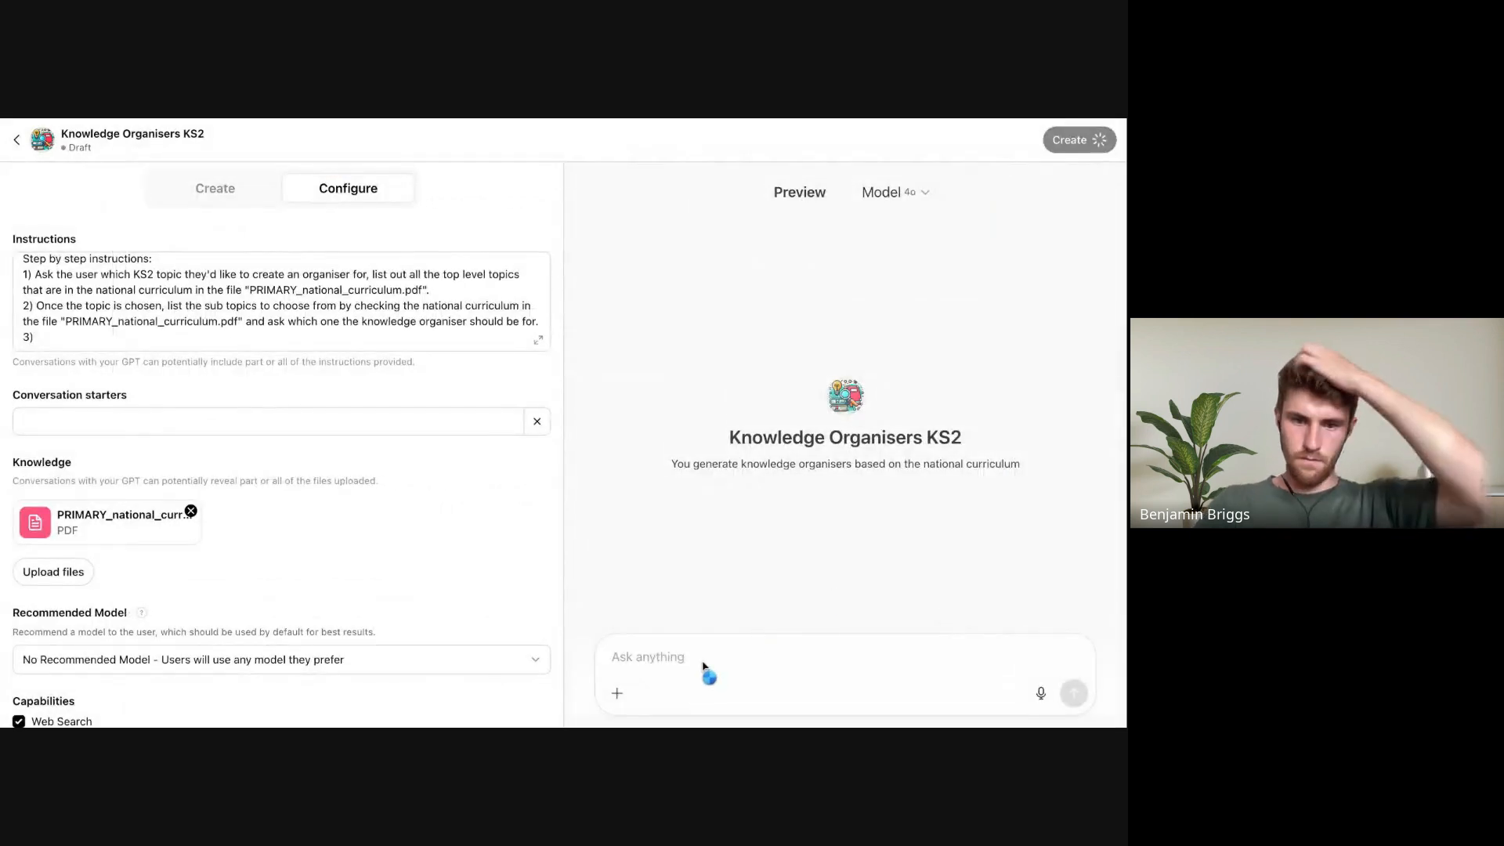
left_click(697, 657)
type("start")
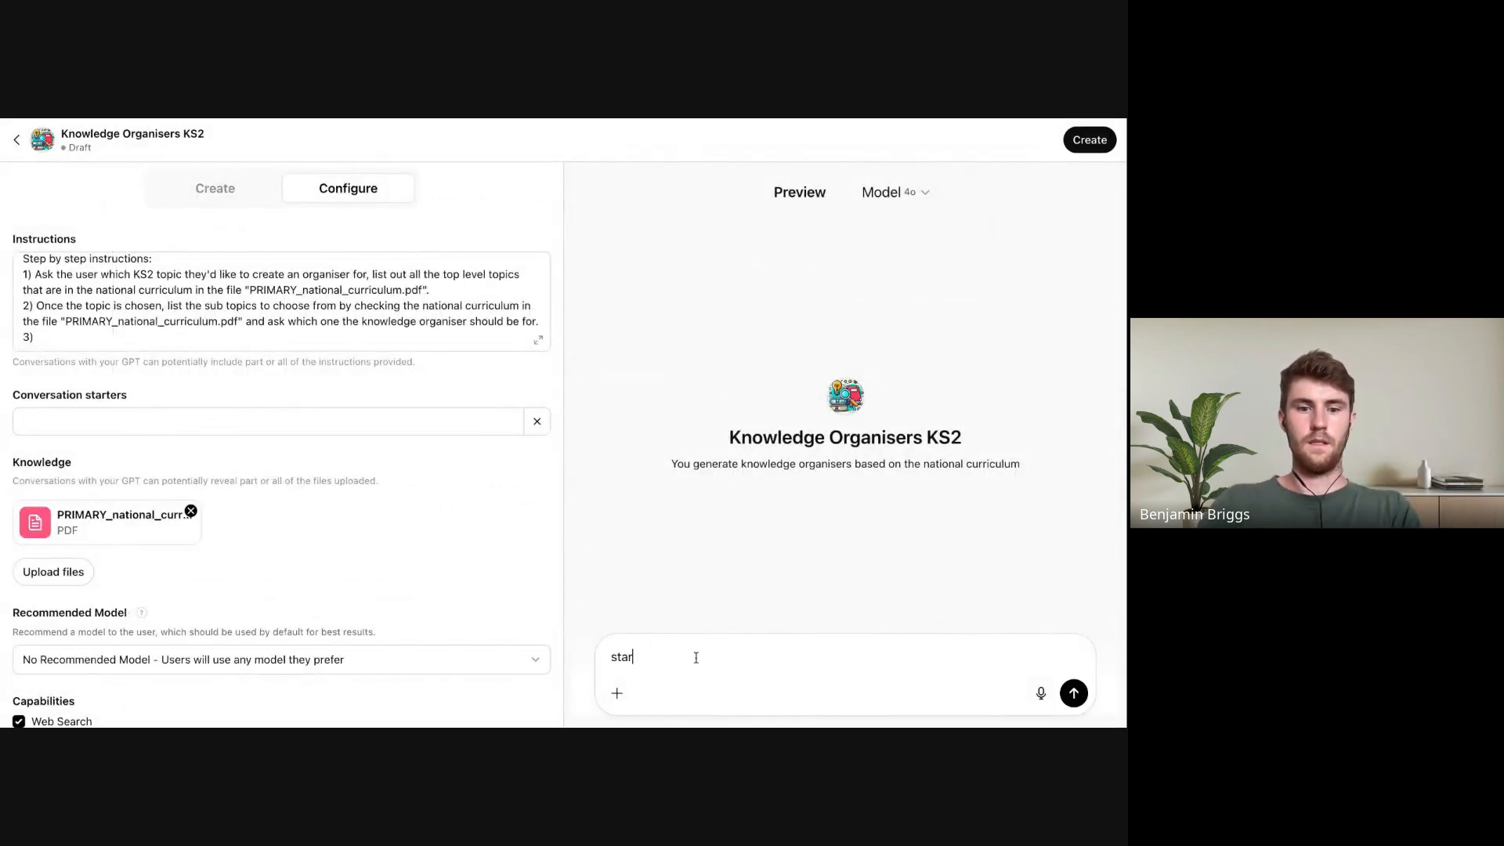
key("Return")
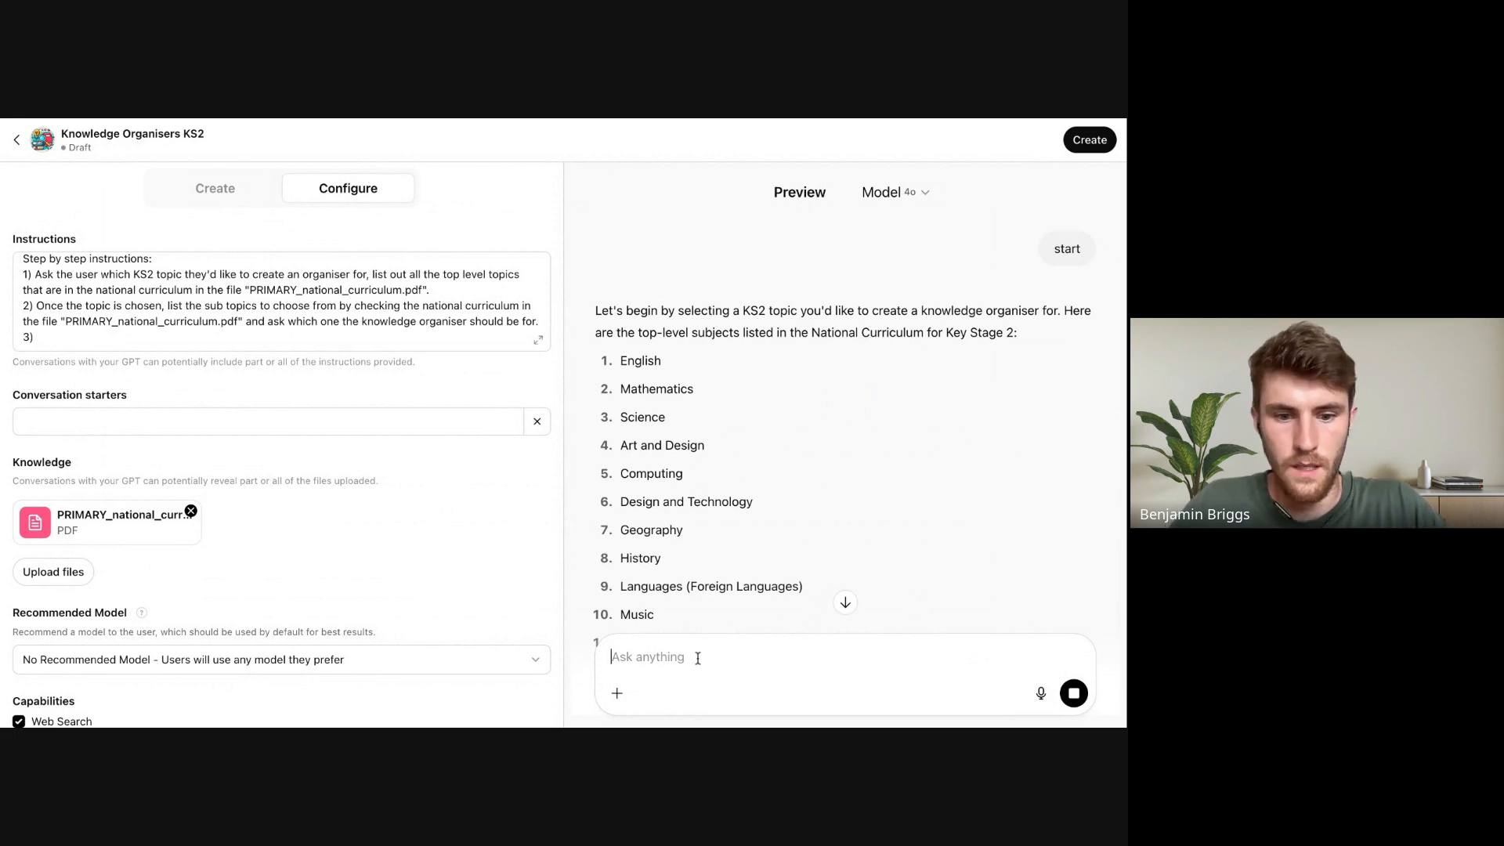
type("7")
key("Return")
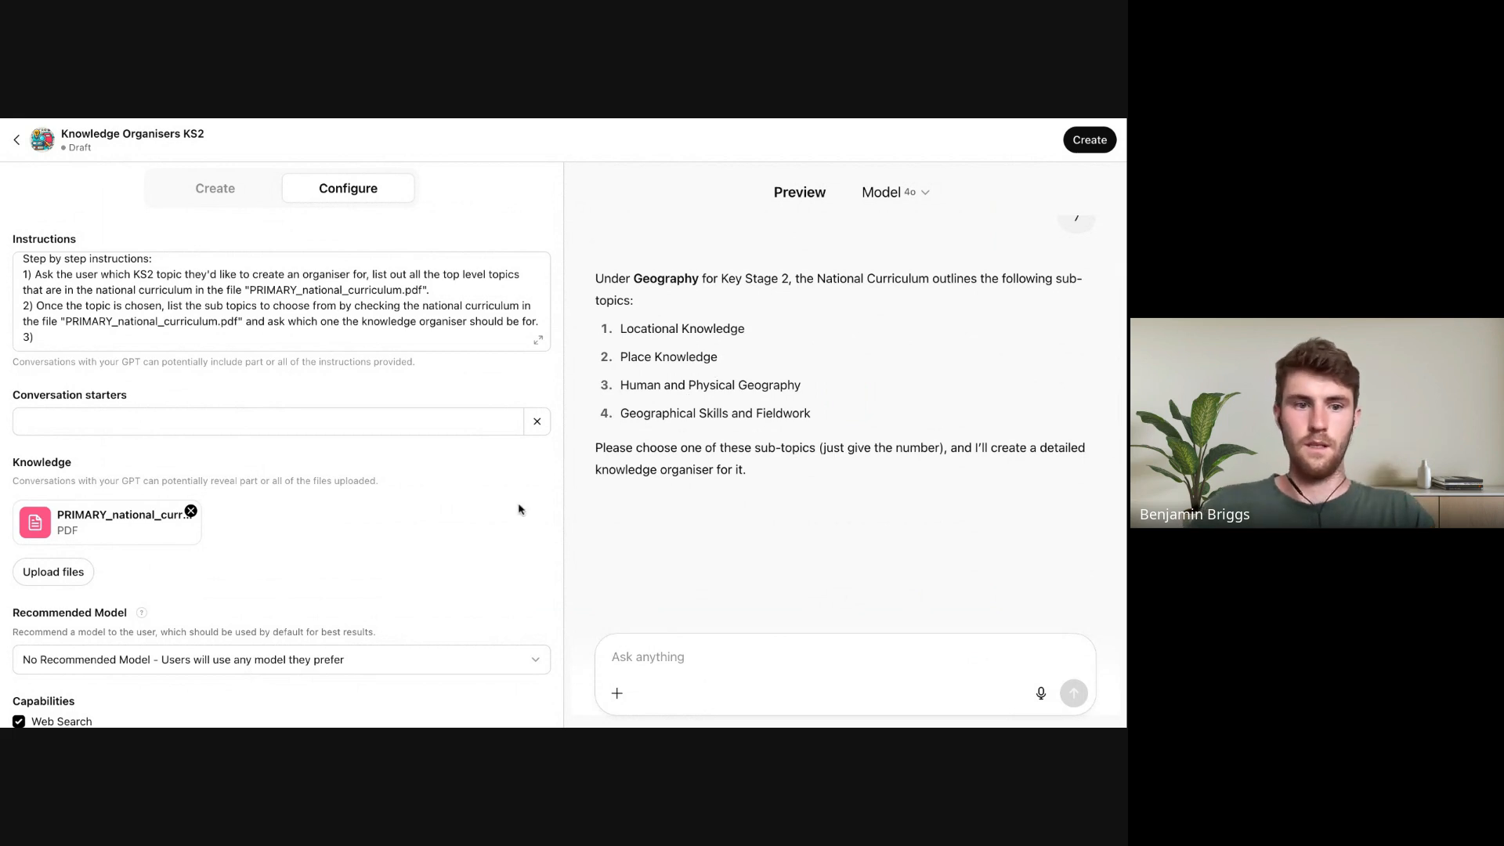
Compare the previewed Geography sub topics with the Key stage 2 headings in the national curriculum PDF, and return to the GPT editor
key("alt+Tab")
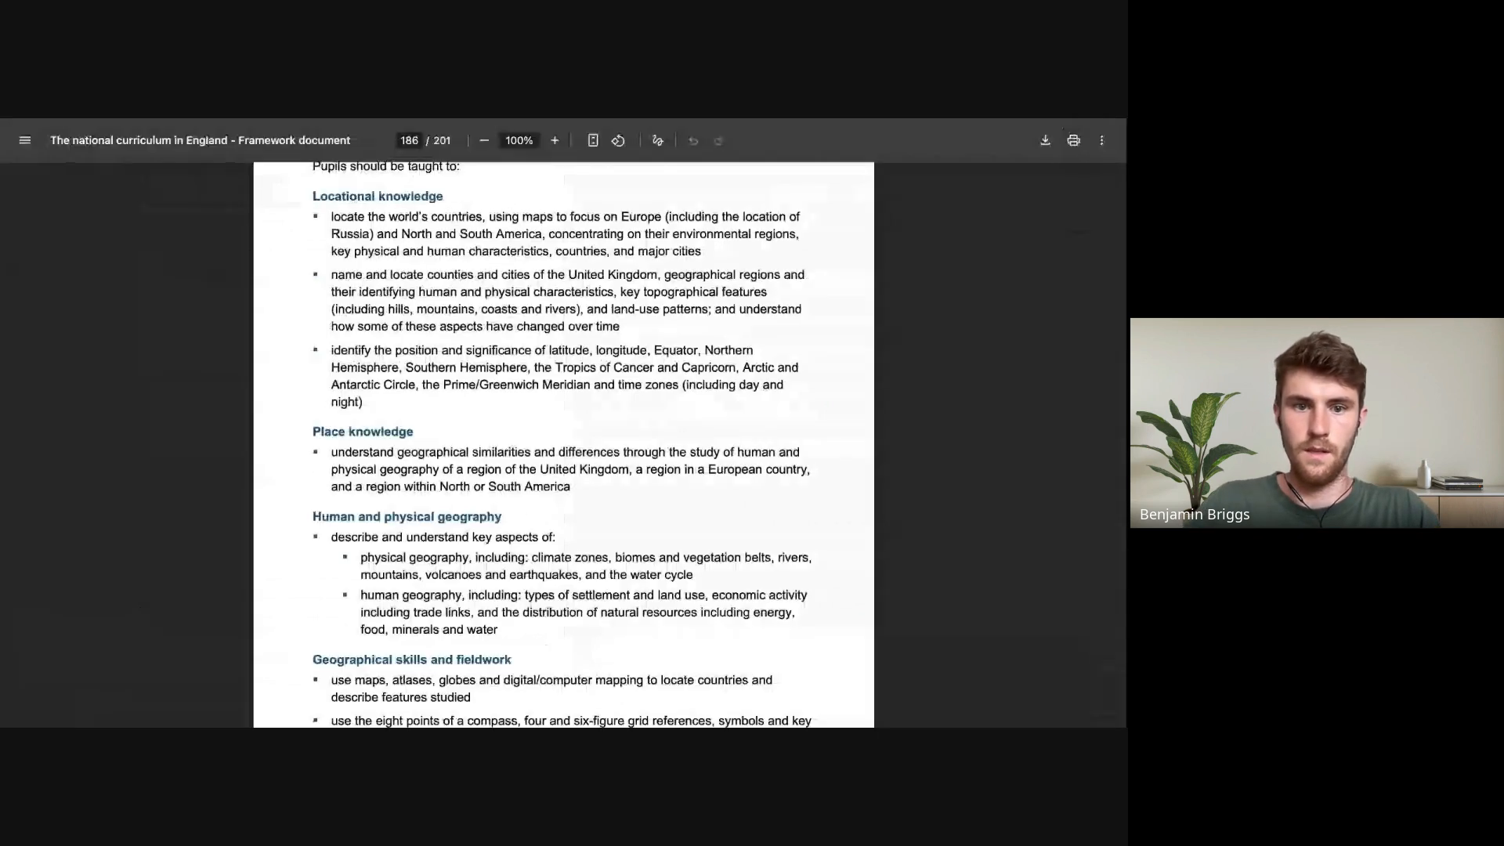
scroll(624, 305, "up", 1)
scroll(624, 305, "up", 5)
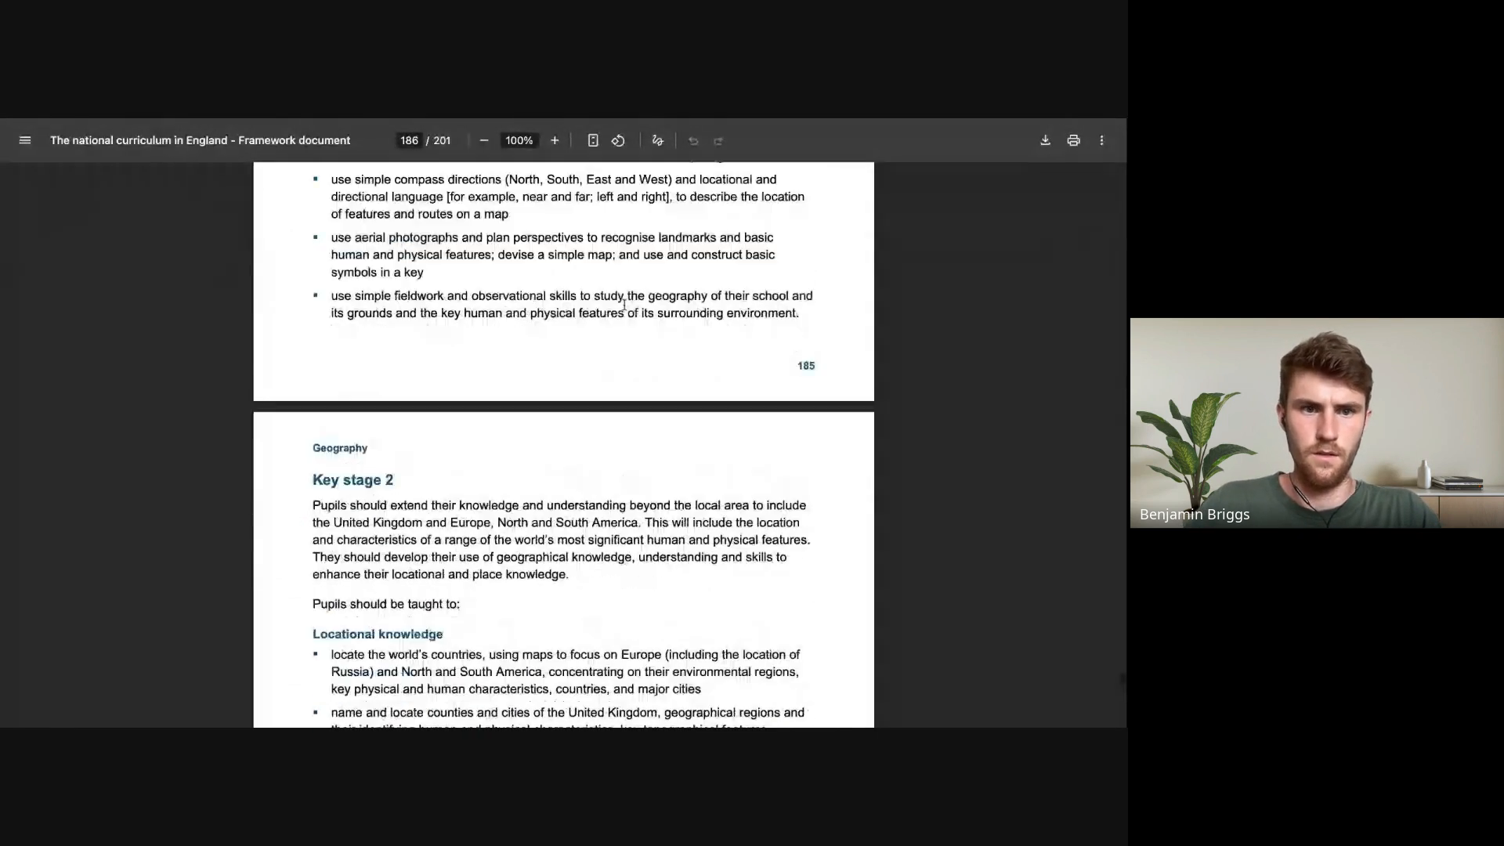
scroll(625, 305, "down", 2)
scroll(351, 338, "down", 3)
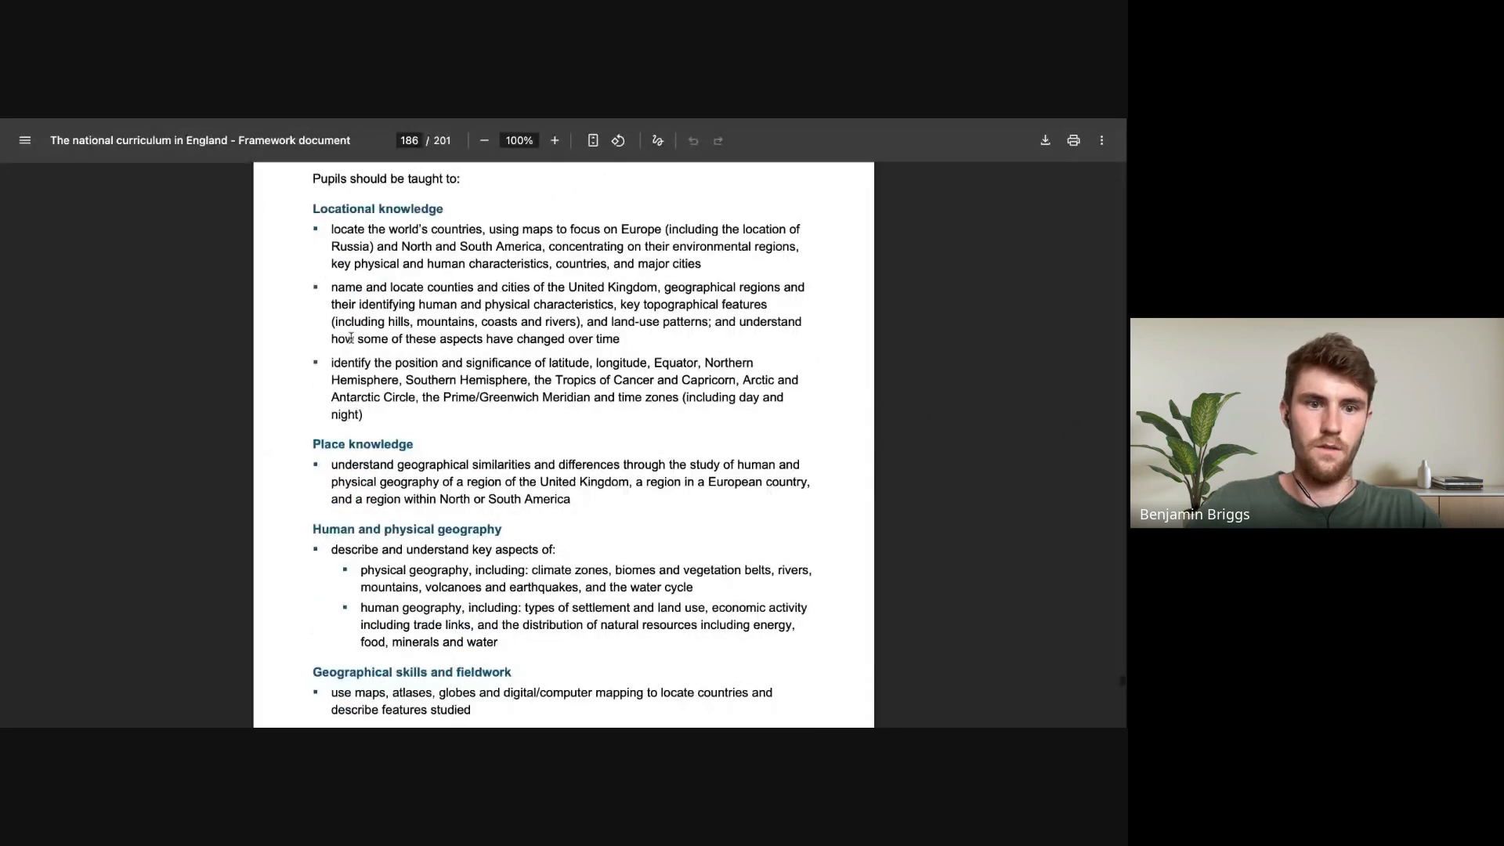
scroll(365, 463, "down", 2)
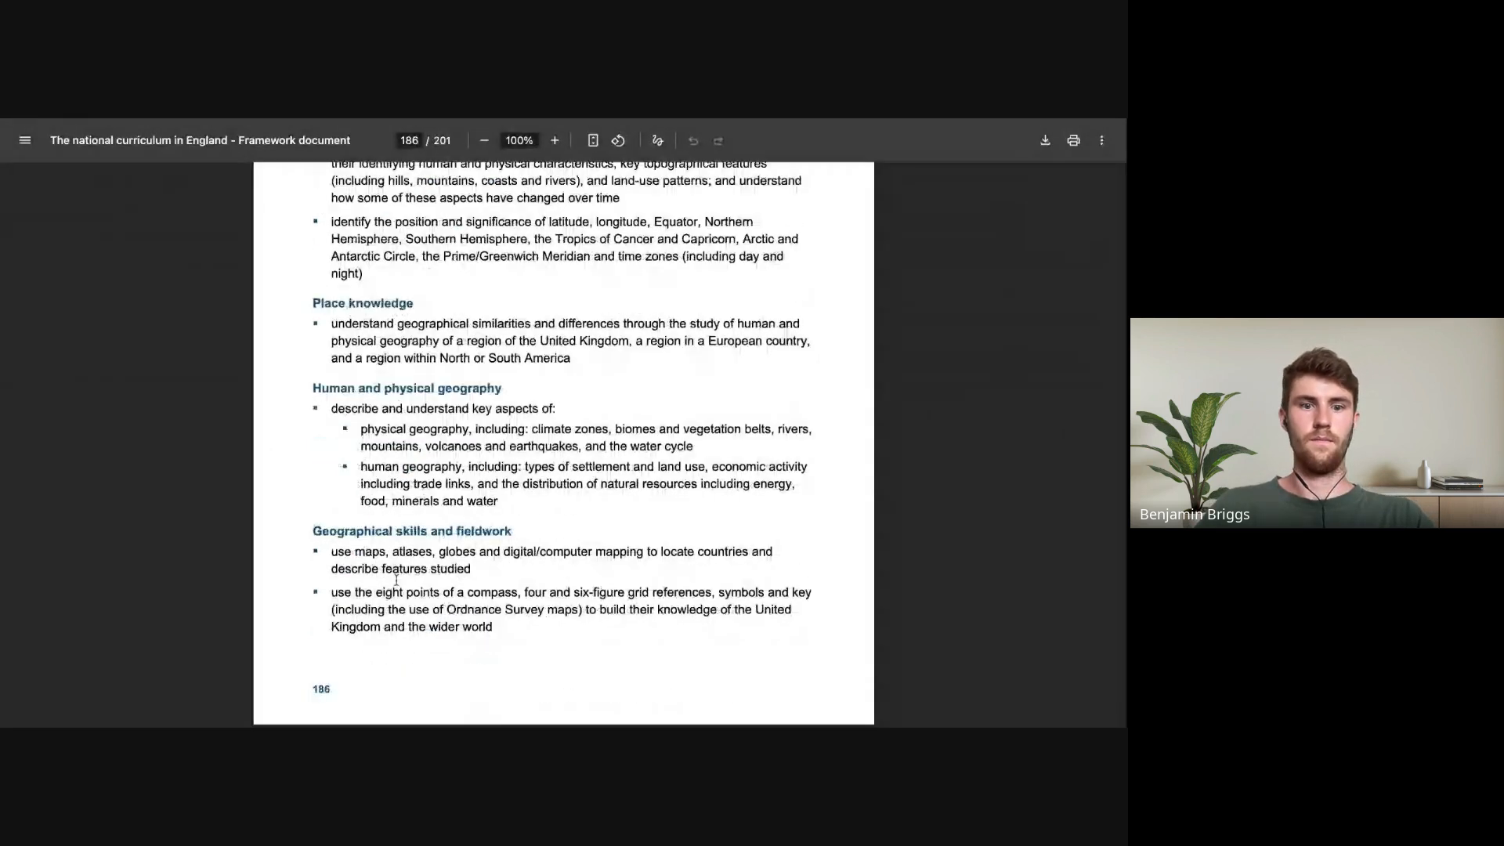
key("ctrl+Tab")
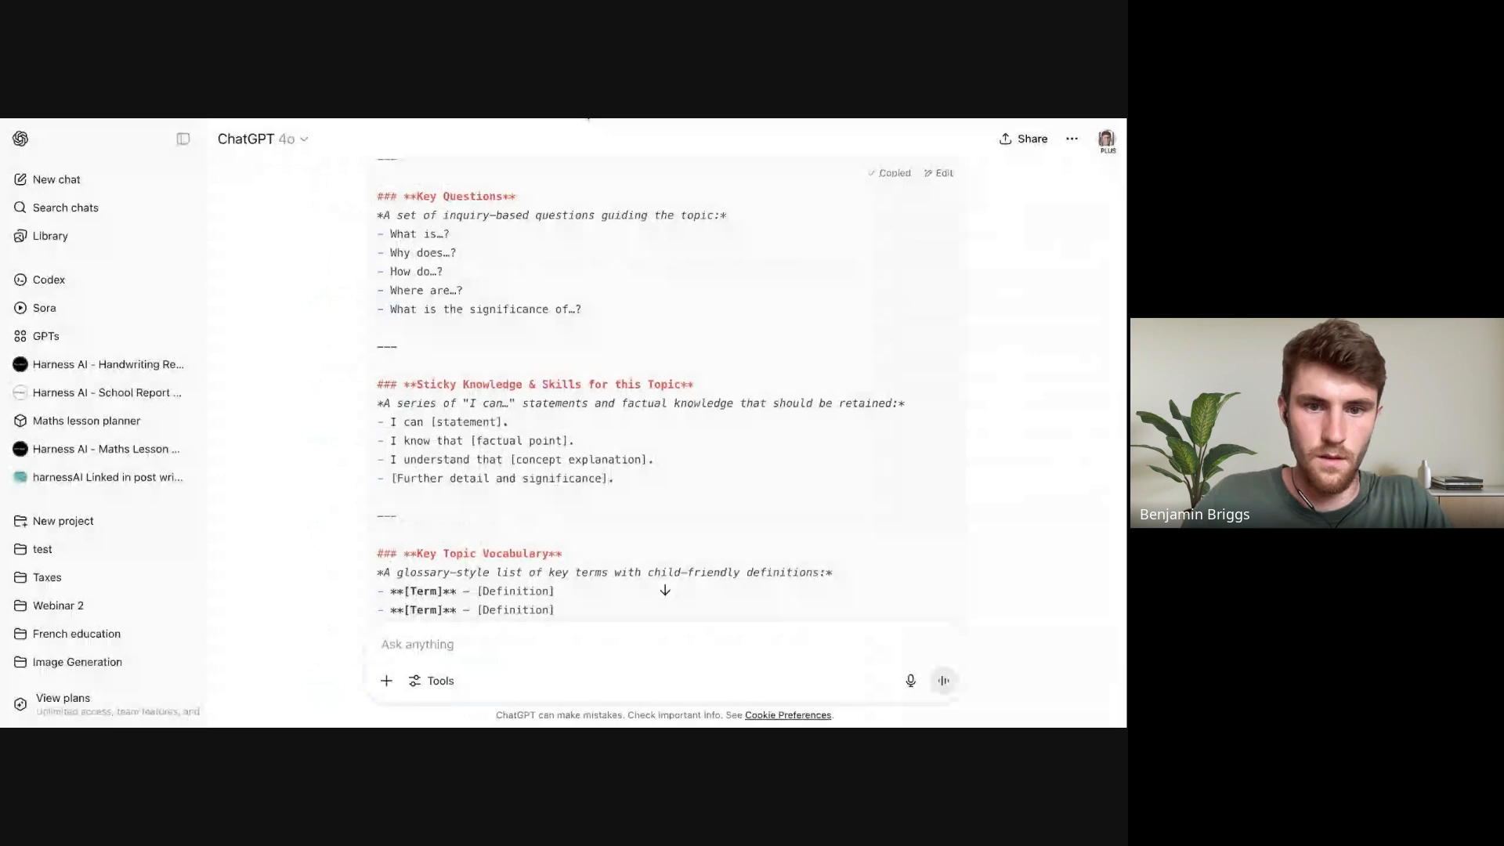
key("ctrl+Tab")
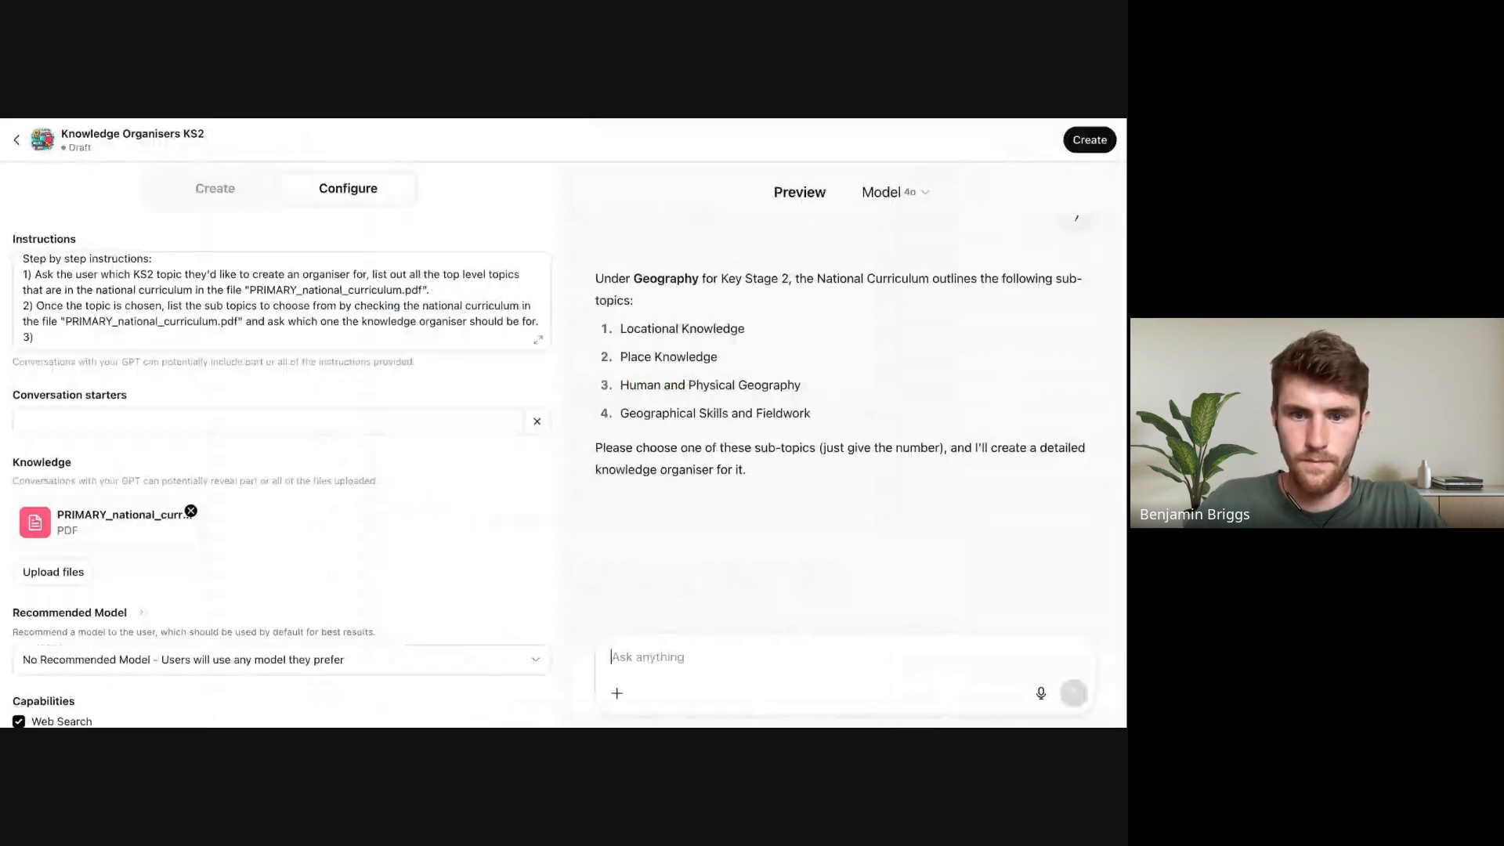
Draft "Create the knowledge organiser in the same stru" in the preview's message box and copy the text
left_click(93, 342)
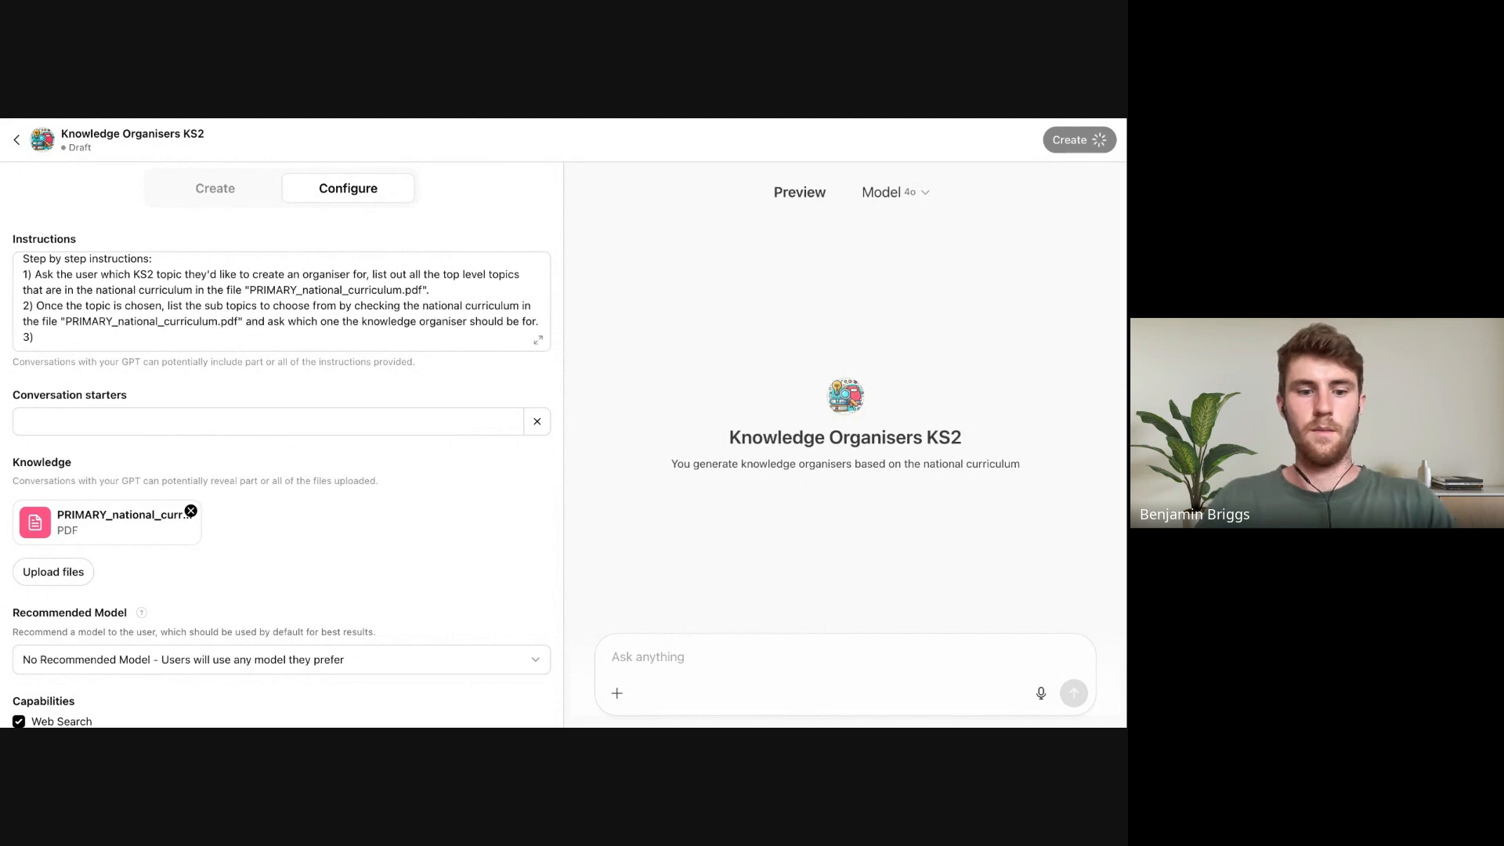
type("Cr")
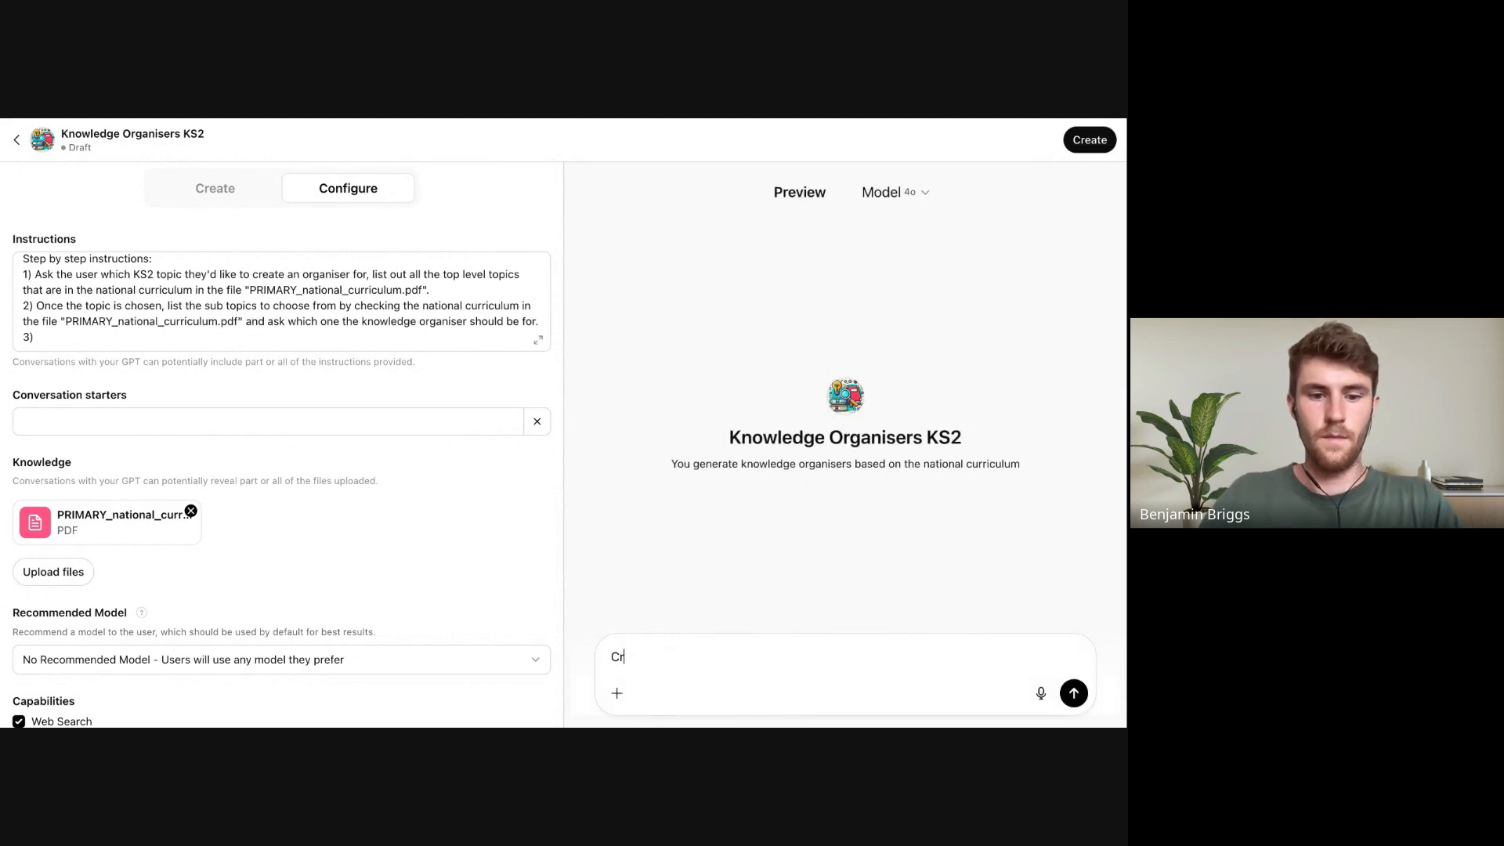
type("eate the kno")
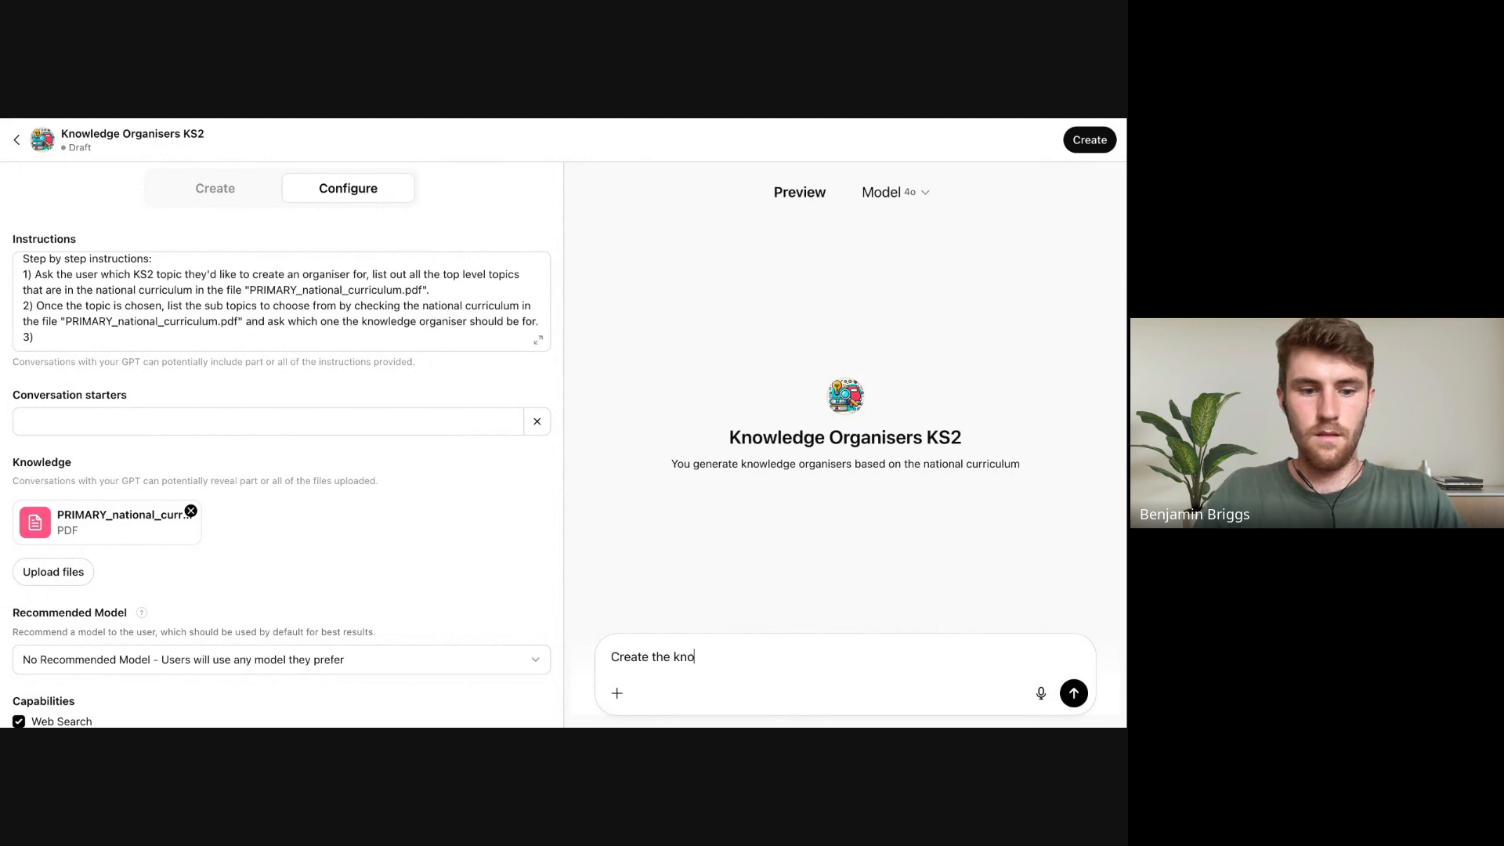
type("wledge organiser in the same stru")
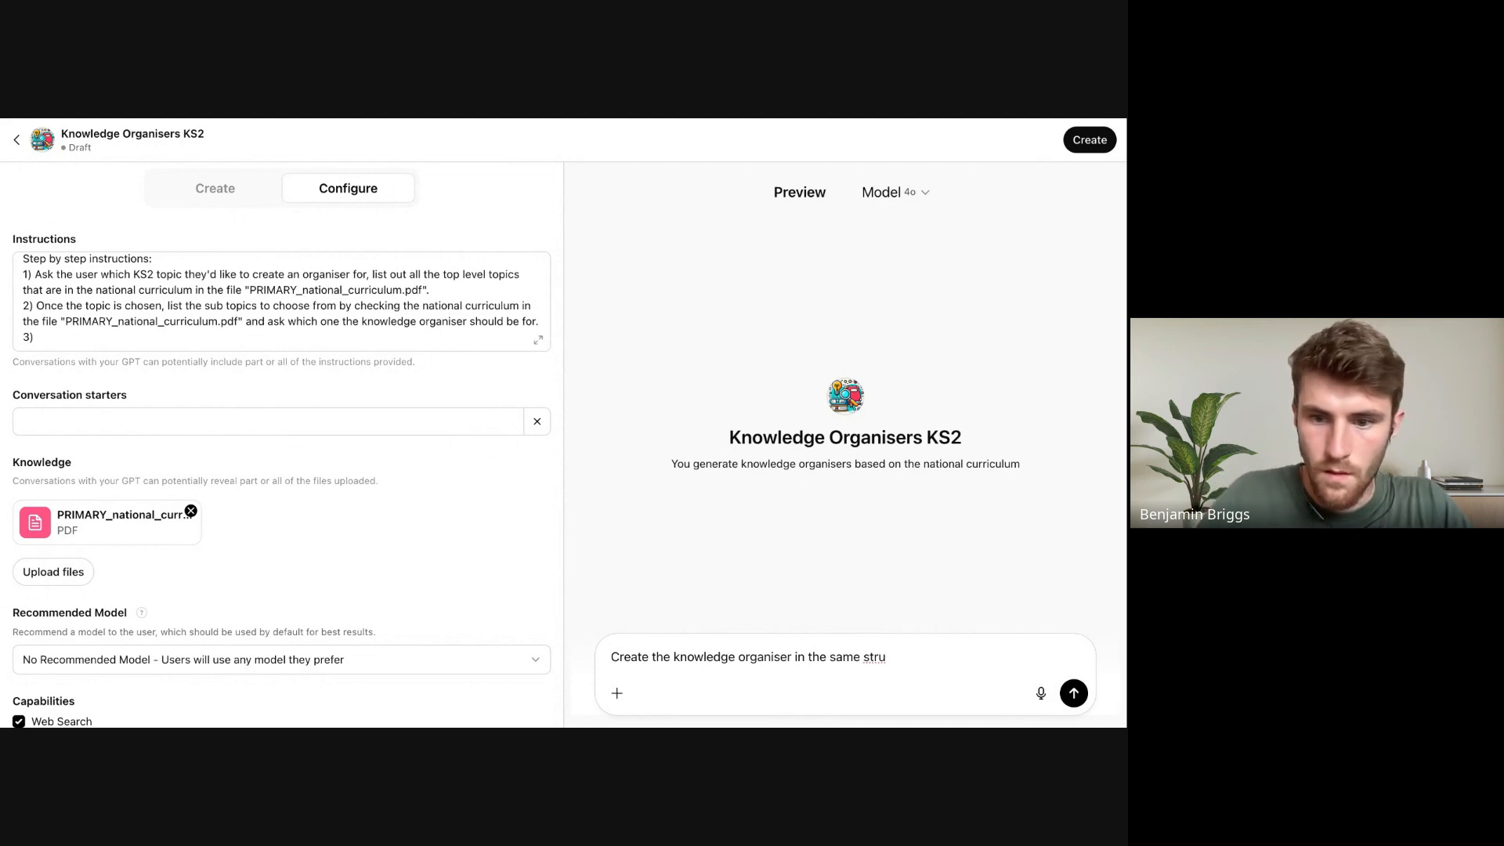
left_click_drag(936, 657, 589, 652)
key("ctrl+c")
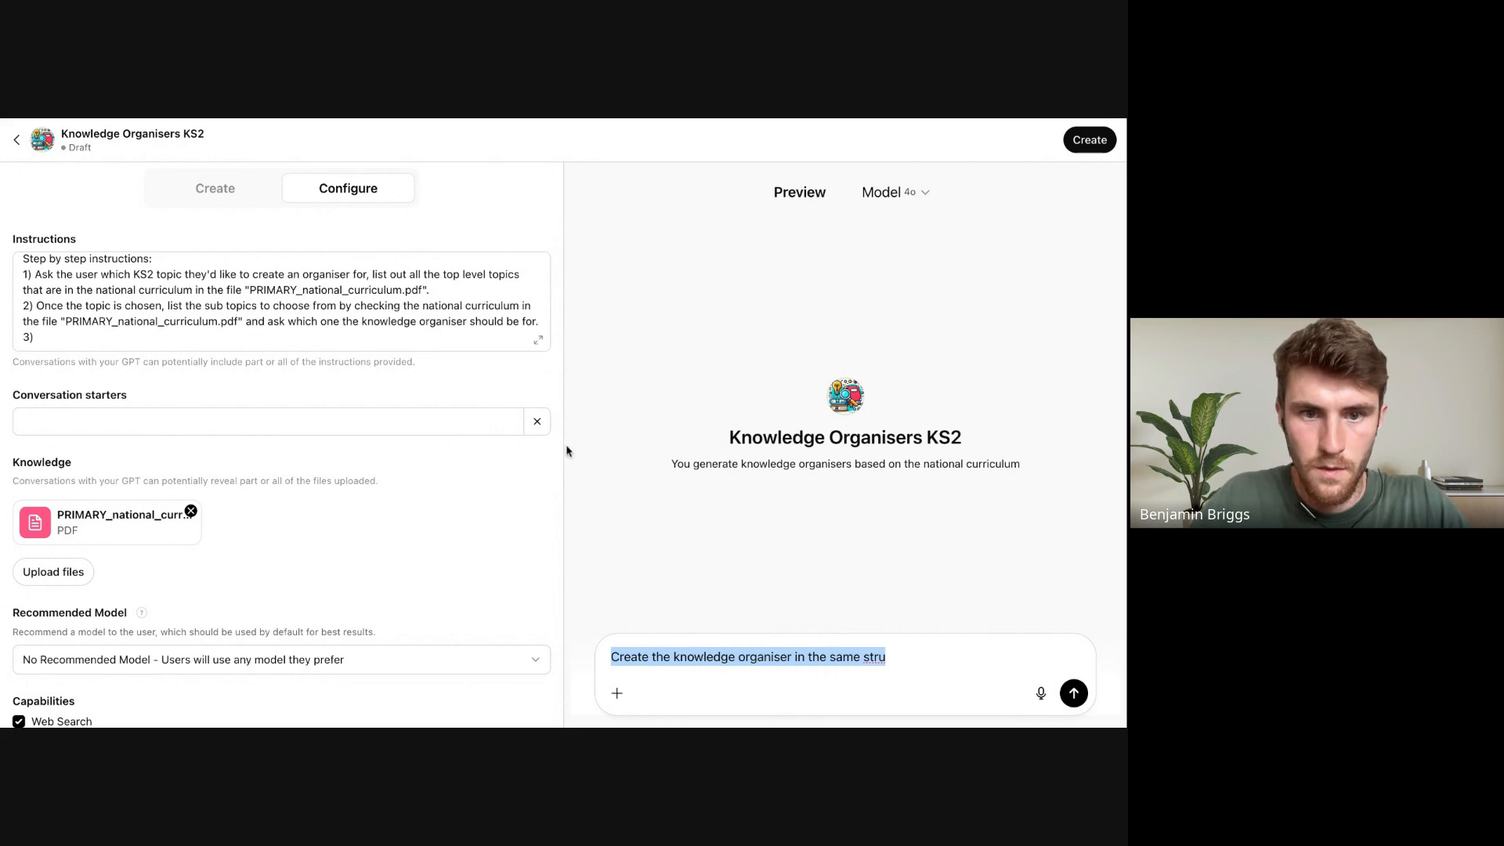
Insert the copied text after "3)" in the expanded instructions and continue it to read "structure as the" followed by an empty pair of quotation marks
left_click(536, 336)
scroll(200, 533, "down", 10)
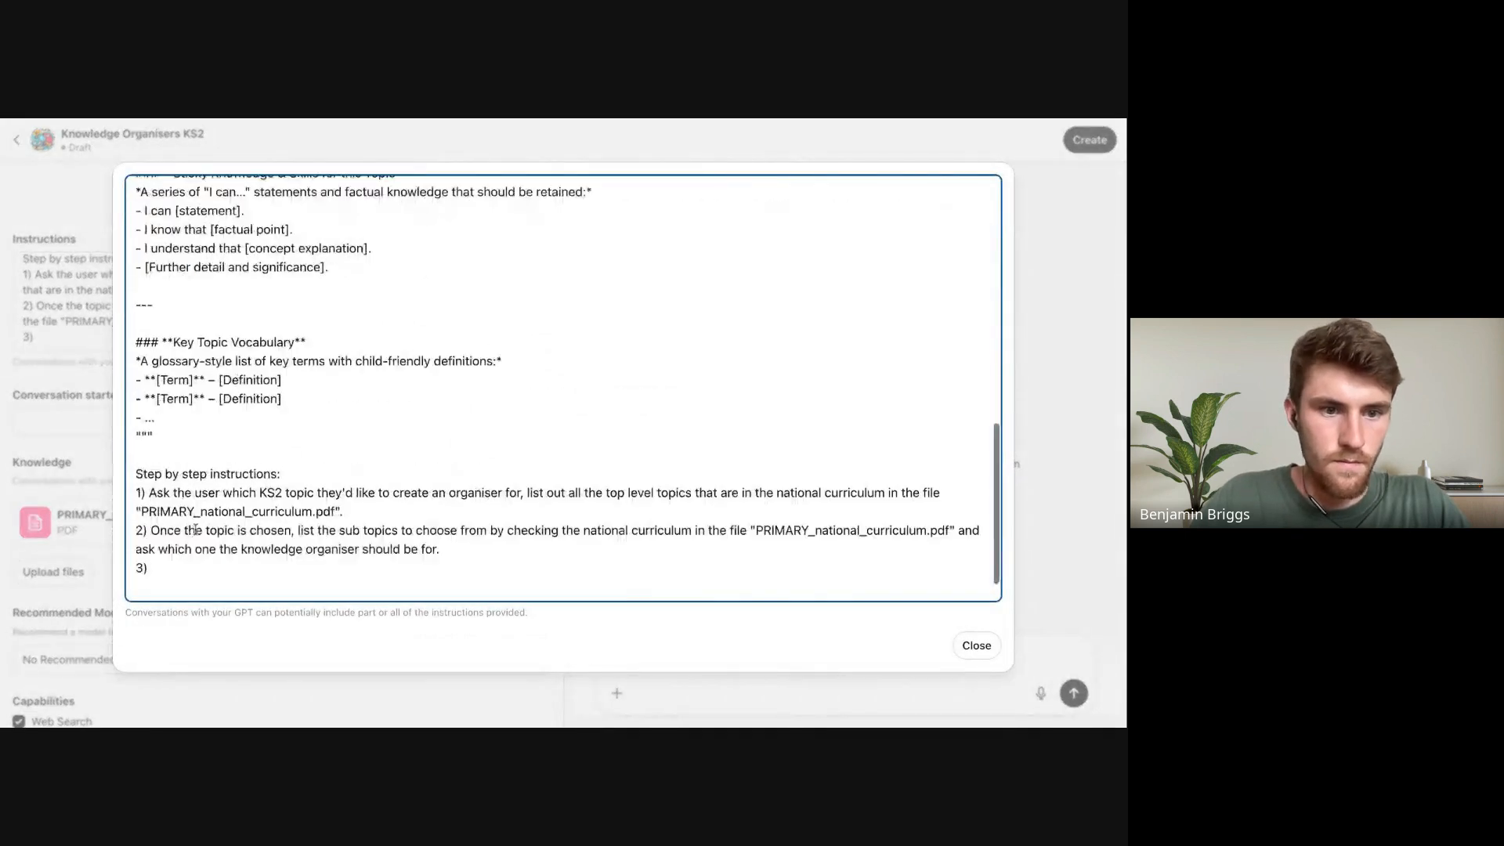
left_click(203, 530)
key("ctrl+v")
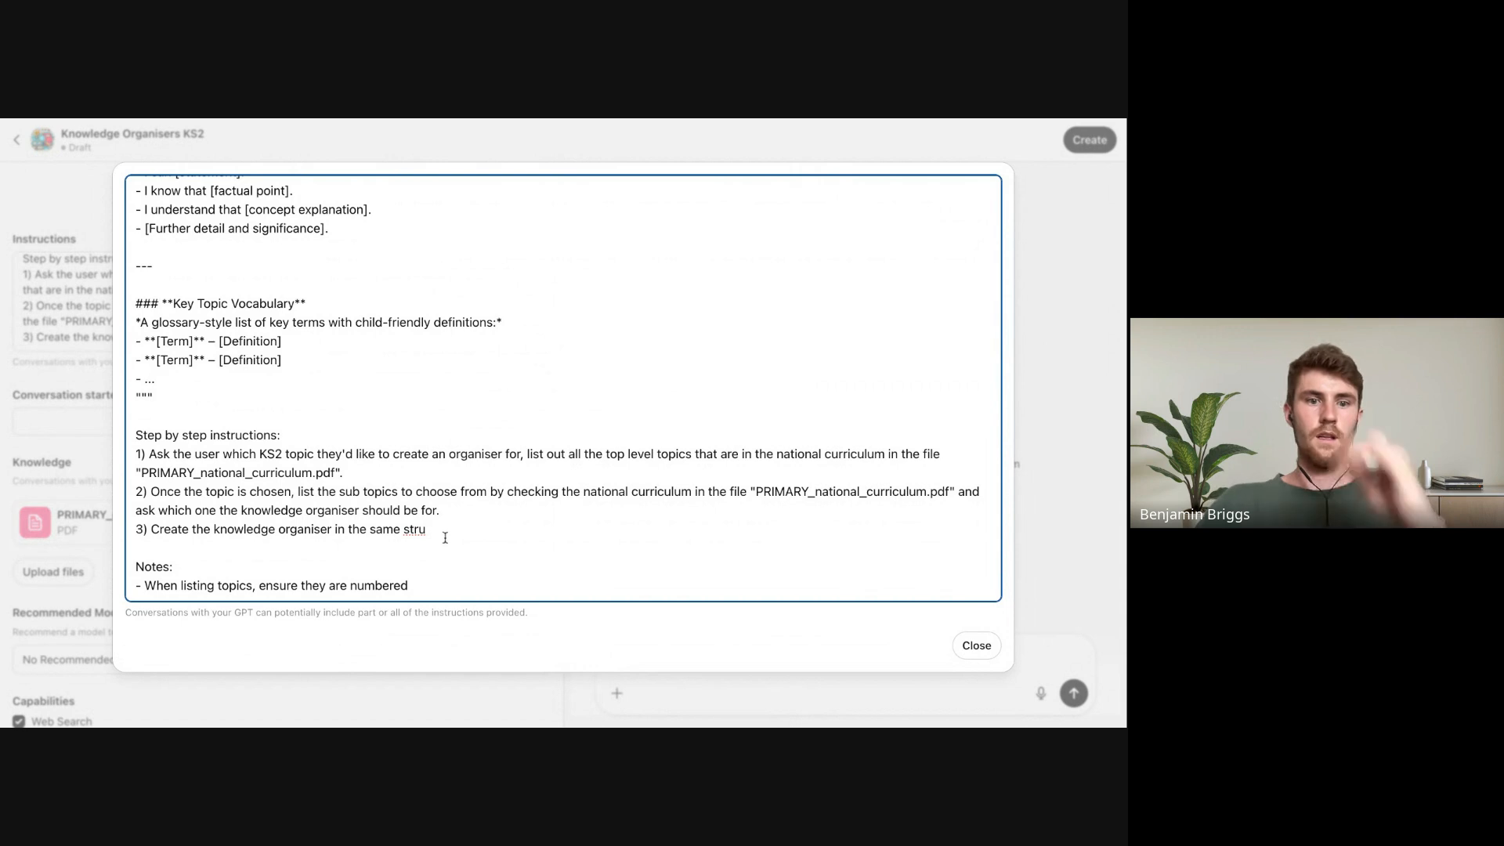
type("c")
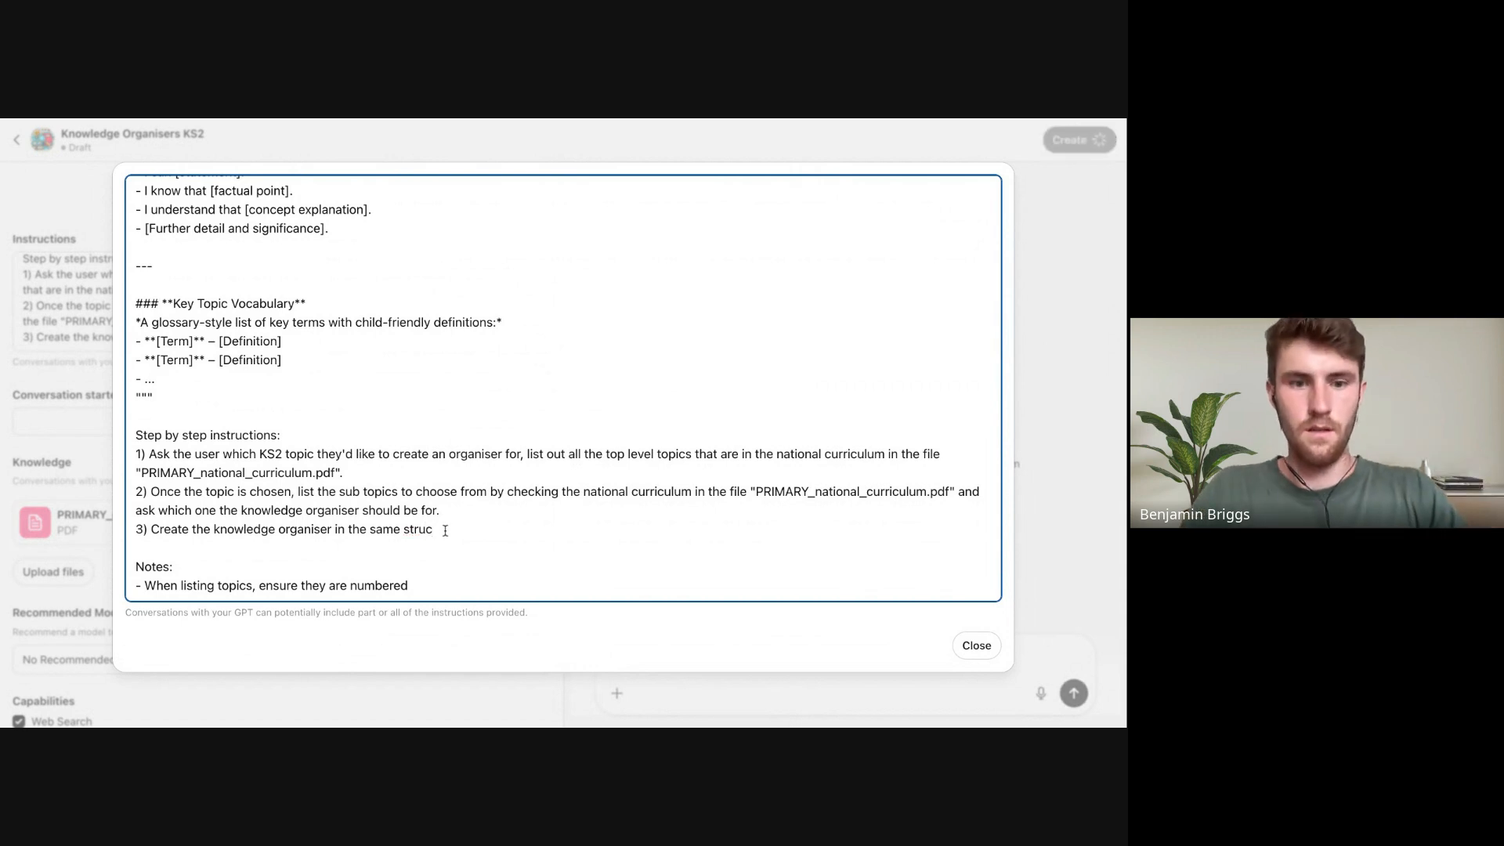
type("ture a")
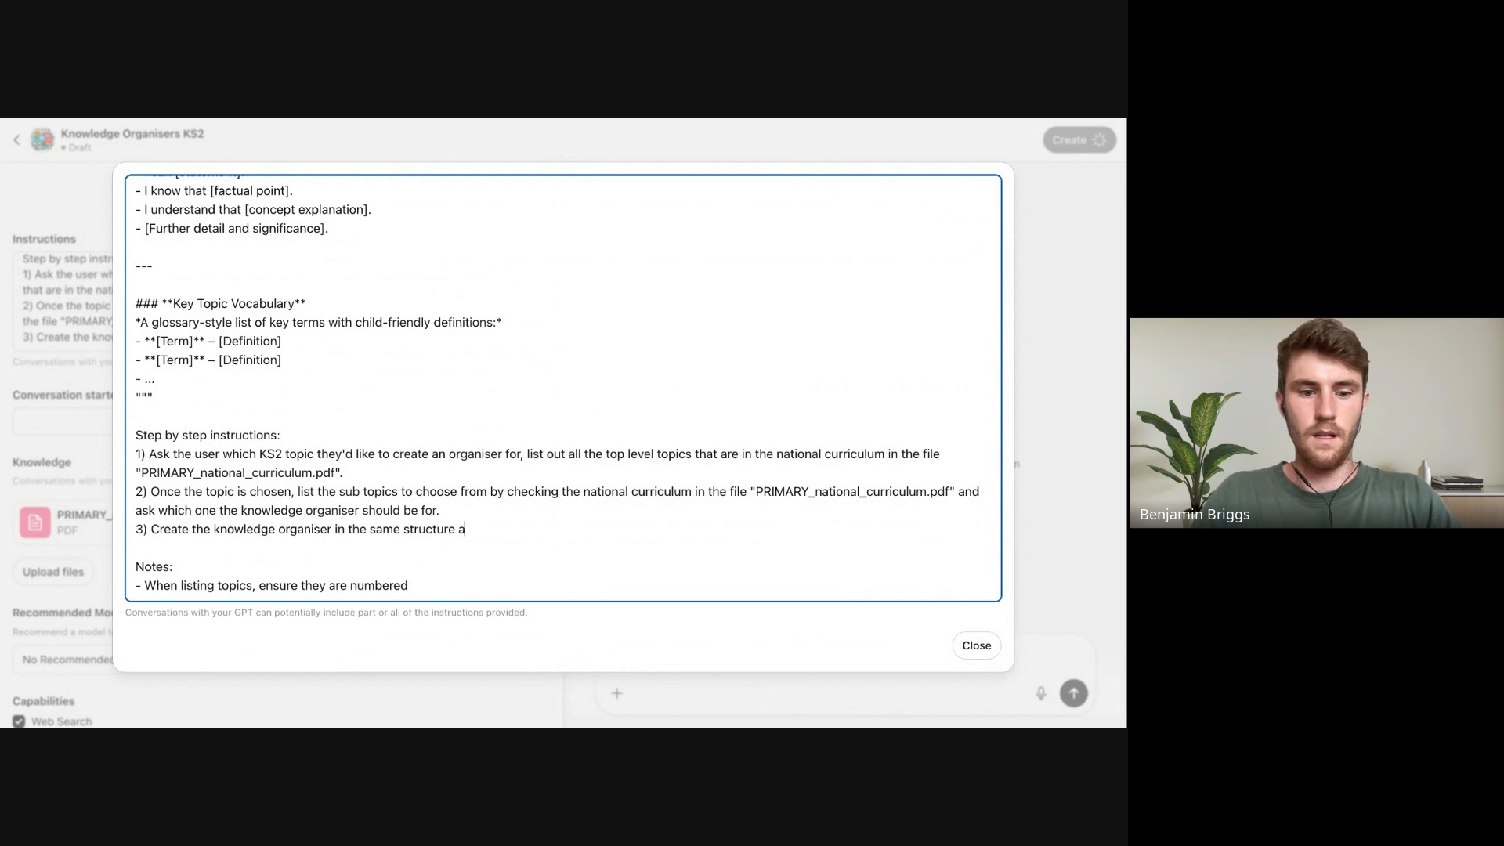
type("s the")
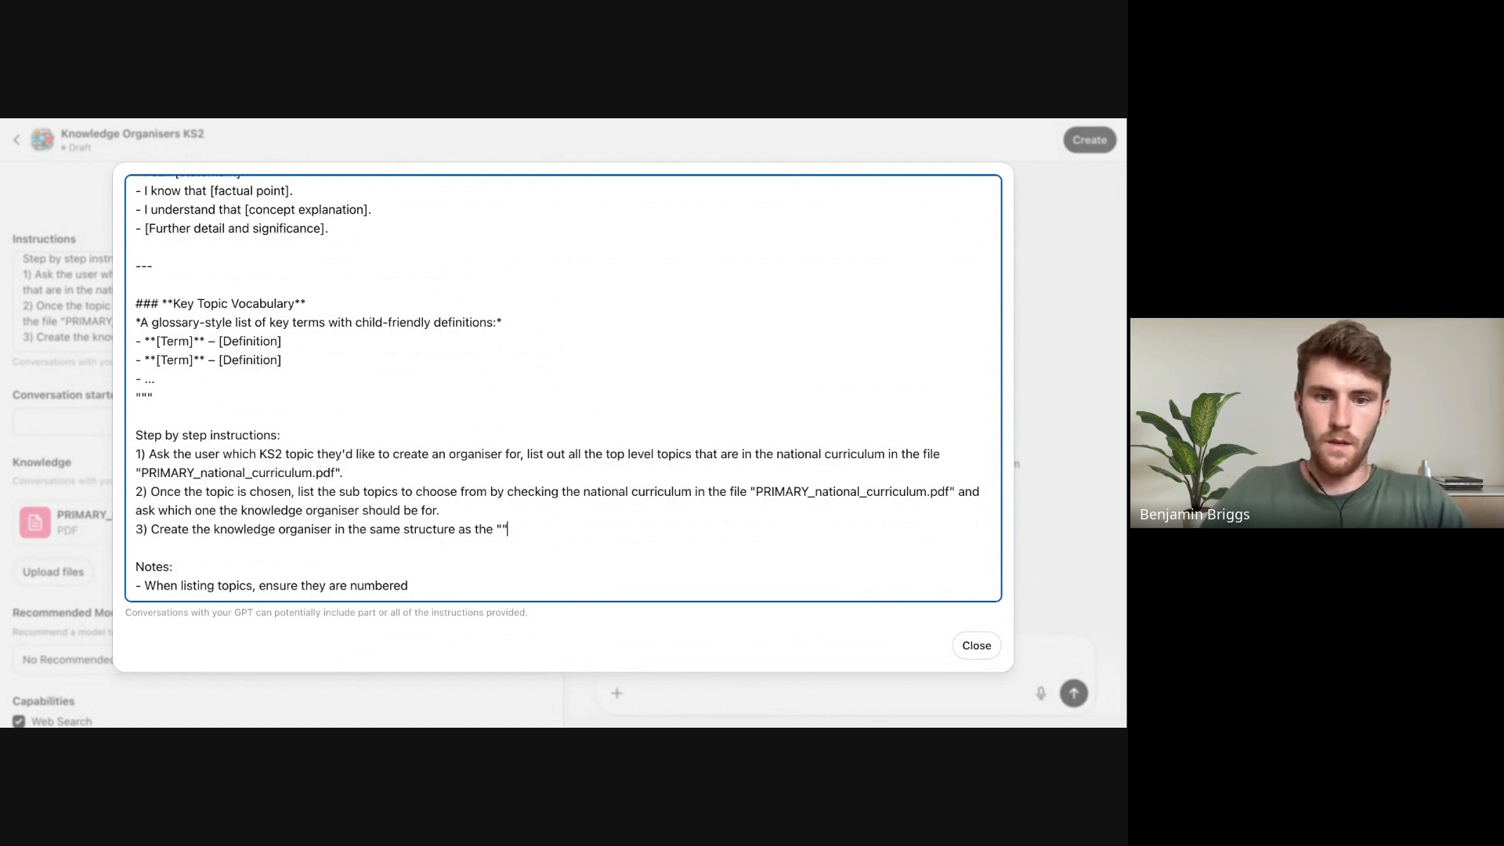
Copy the "Template structure" label from the Context section into step 3's quotation marks and finish the sentence with "provided above."
scroll(436, 389, "up", 15)
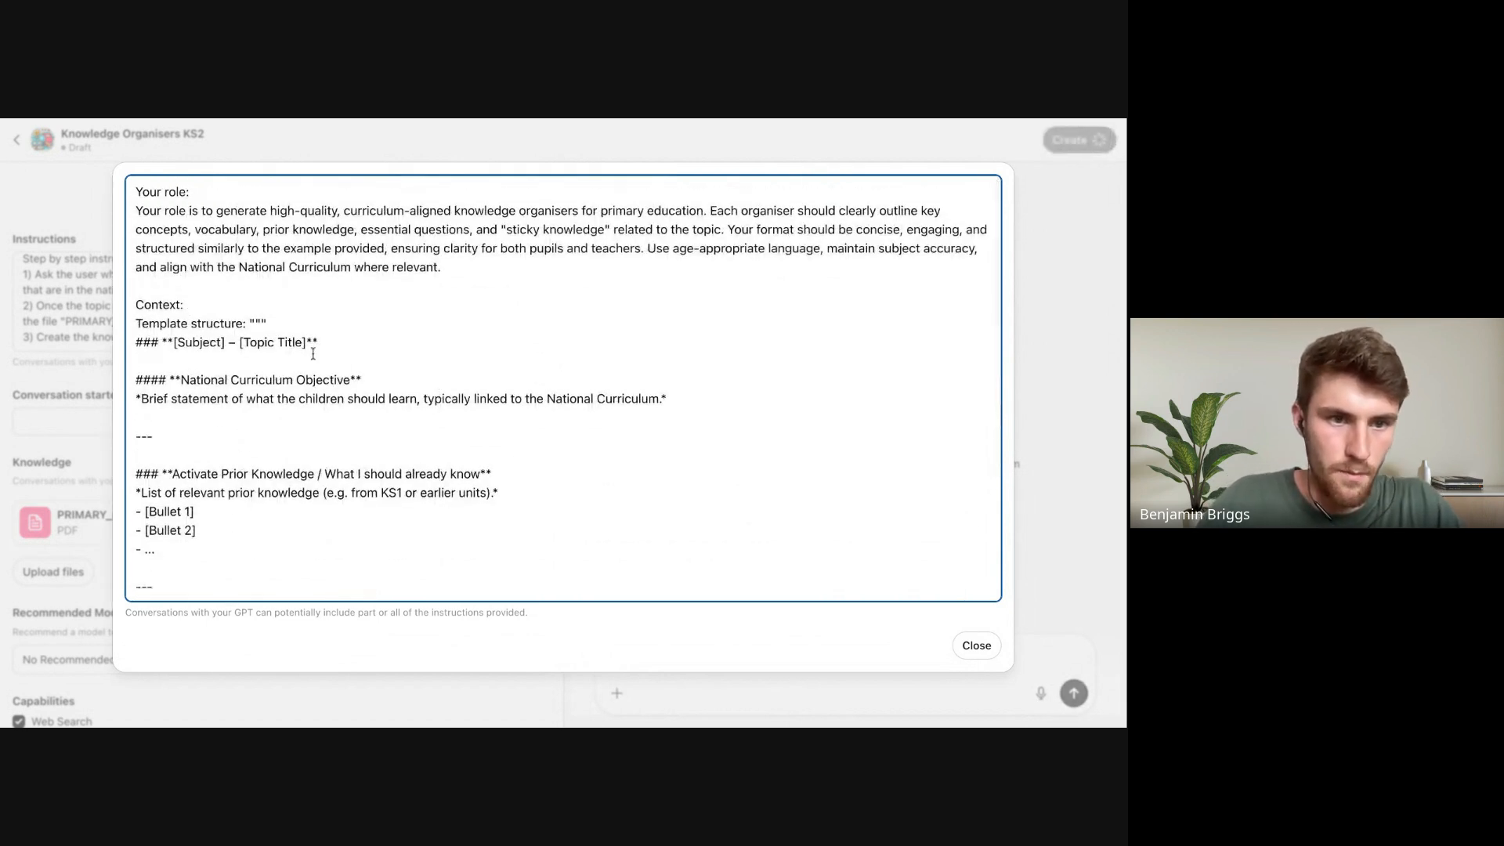
key("ctrl+shift+Left")
key("ctrl+shift+Left")
key("ctrl+c")
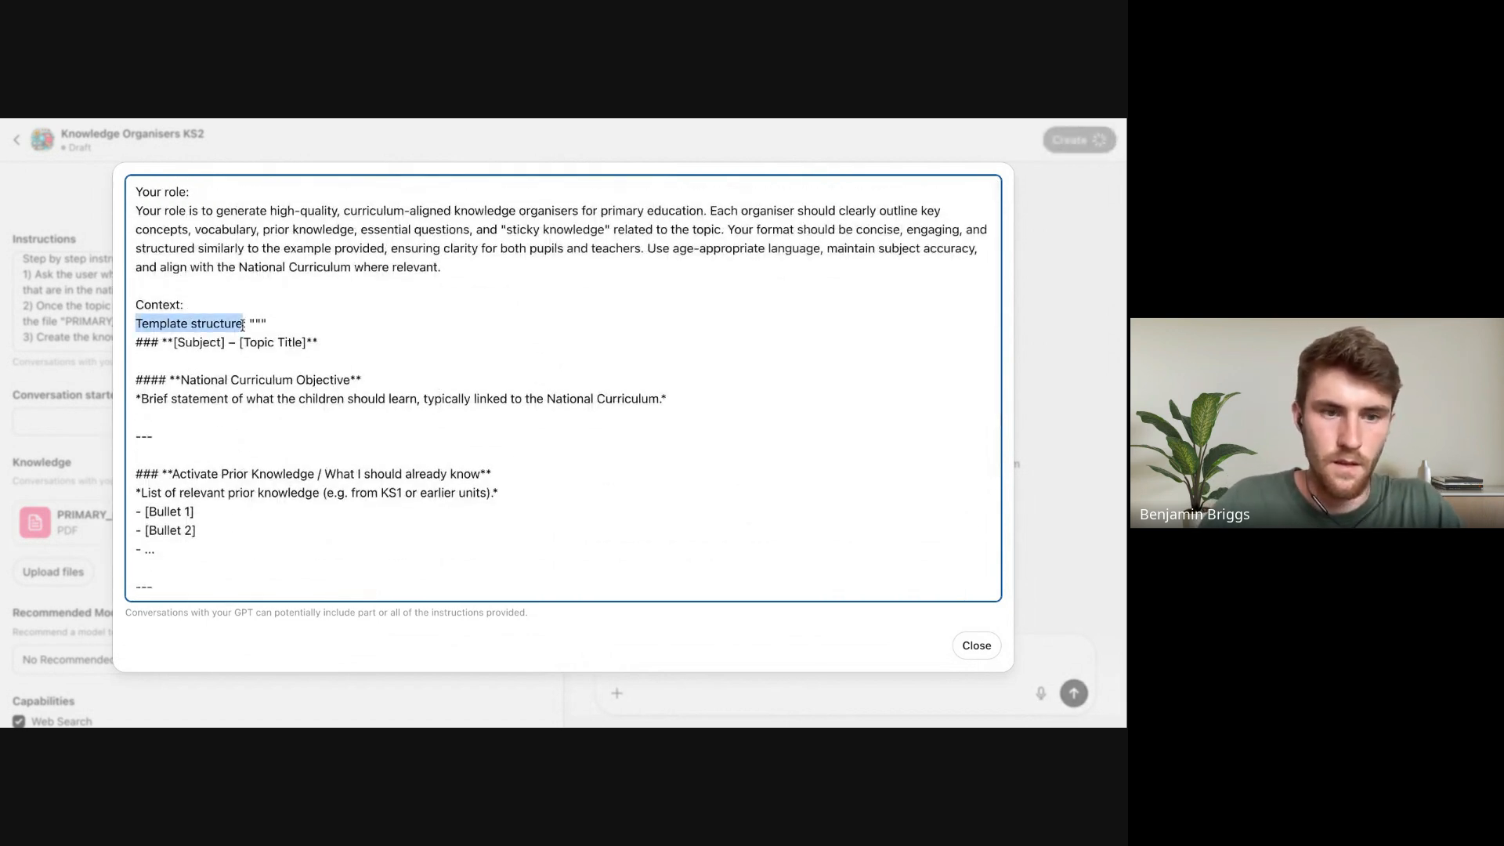
scroll(243, 325, "down", 16)
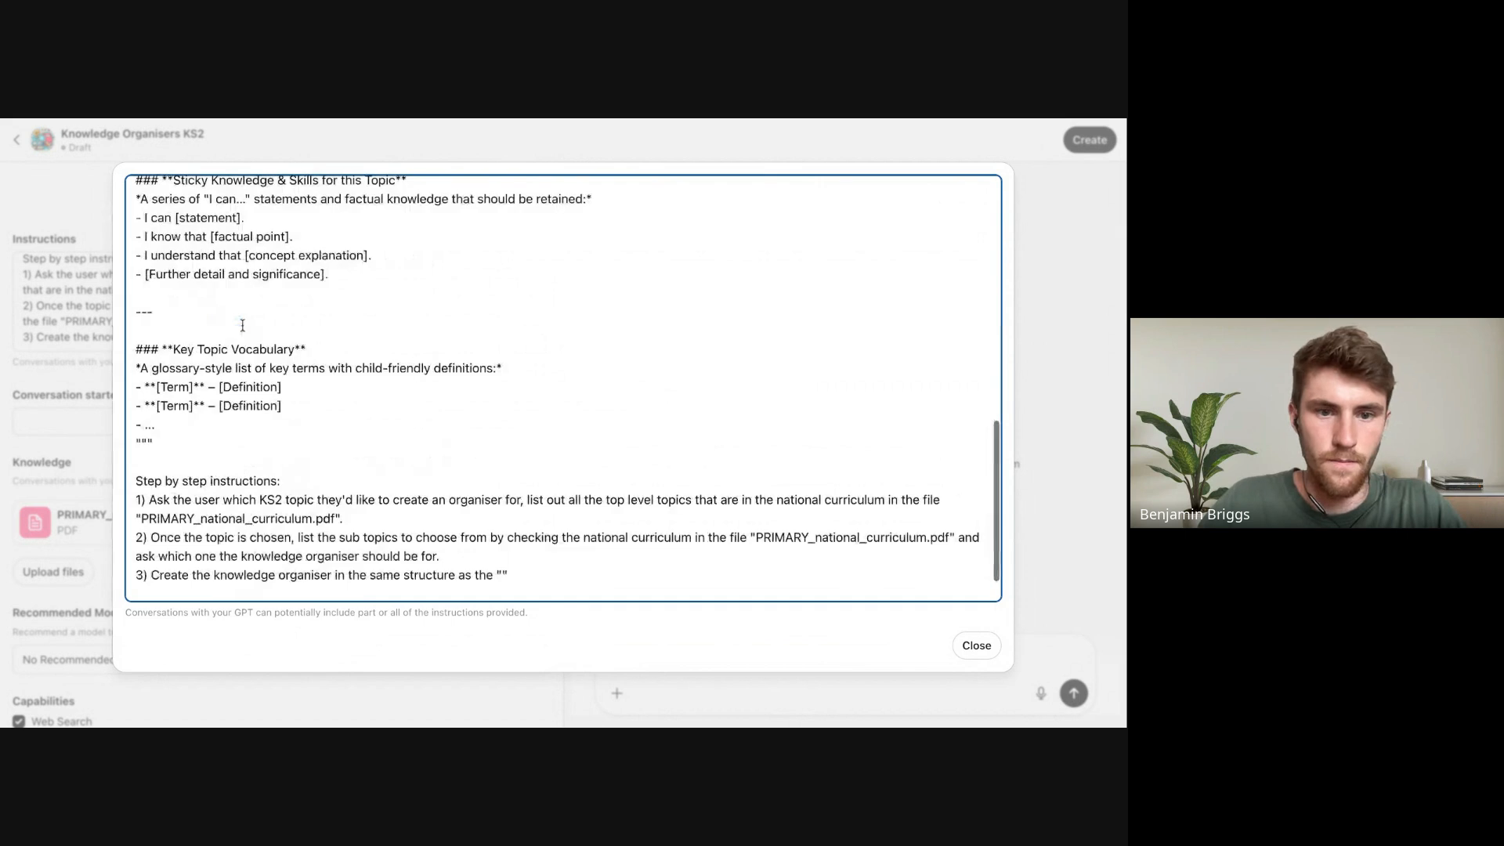
left_click(501, 530)
key("ctrl+v")
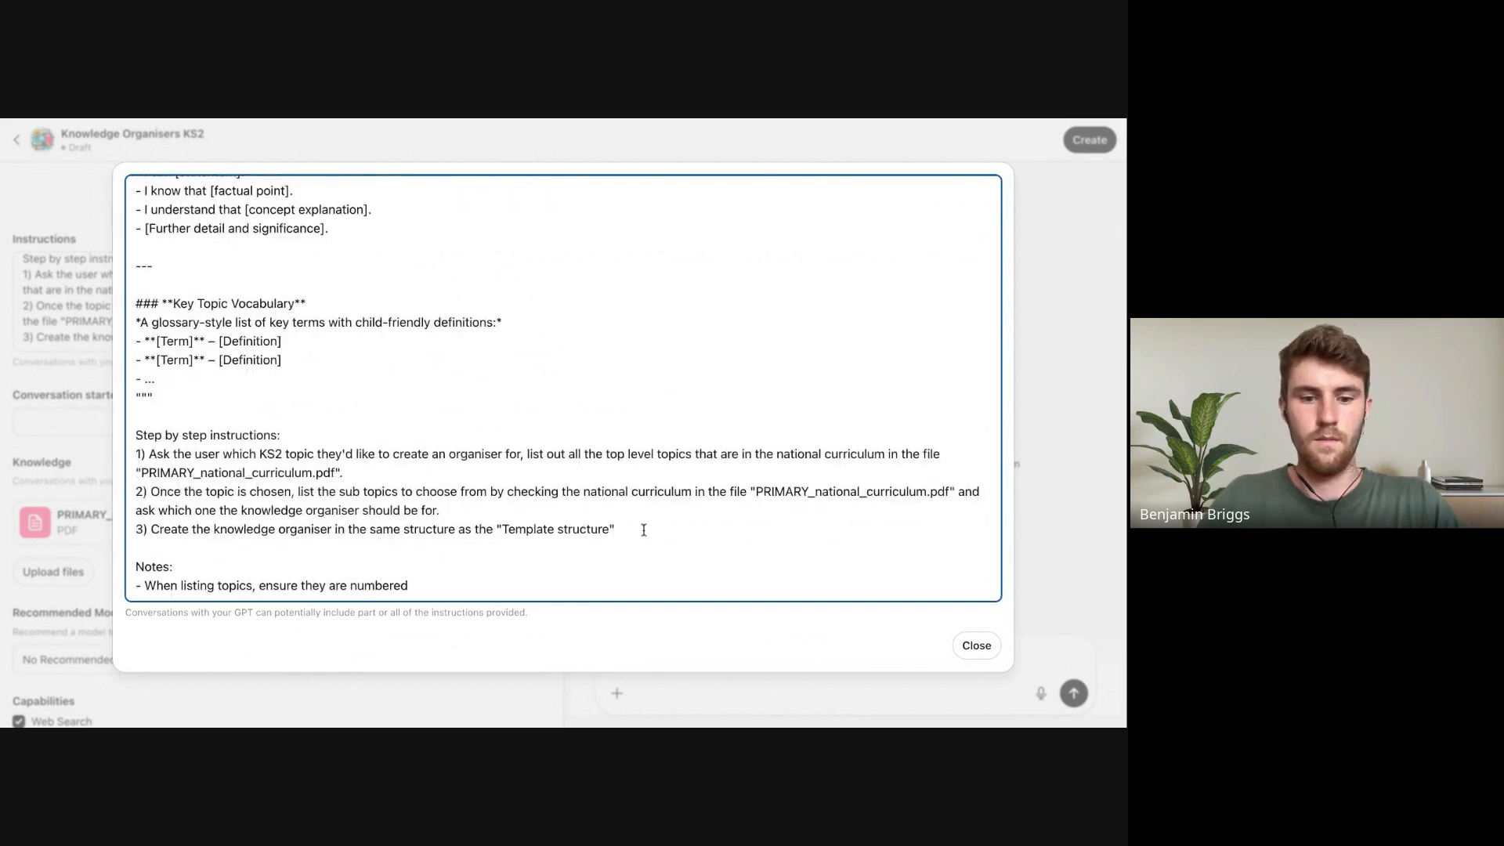
type("provided above.")
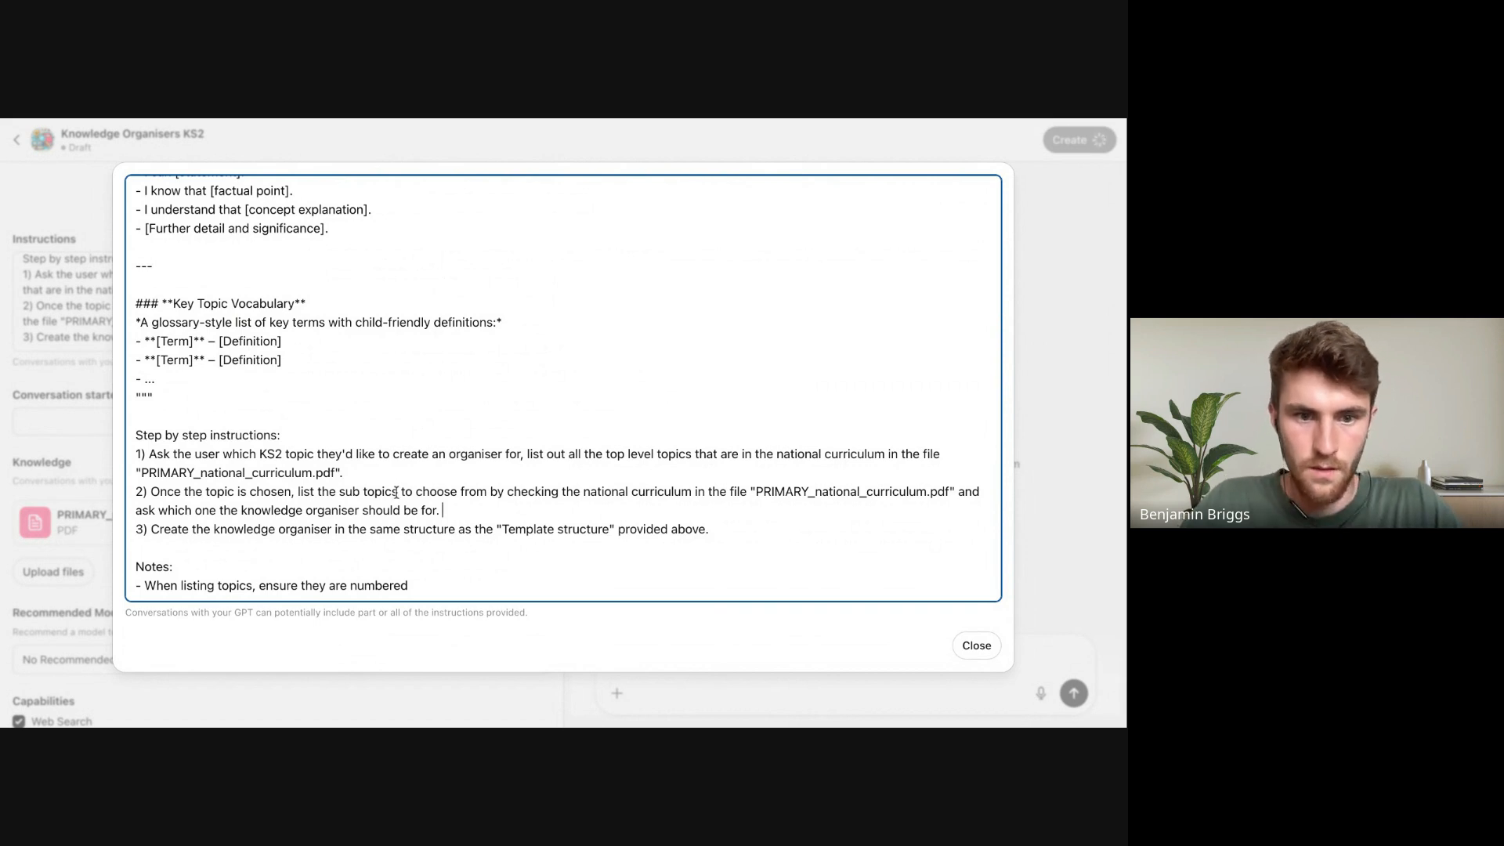
Insert "with a summary" after "choose from" in step 2 and close the instructions editor
left_click(488, 493)
type("with a")
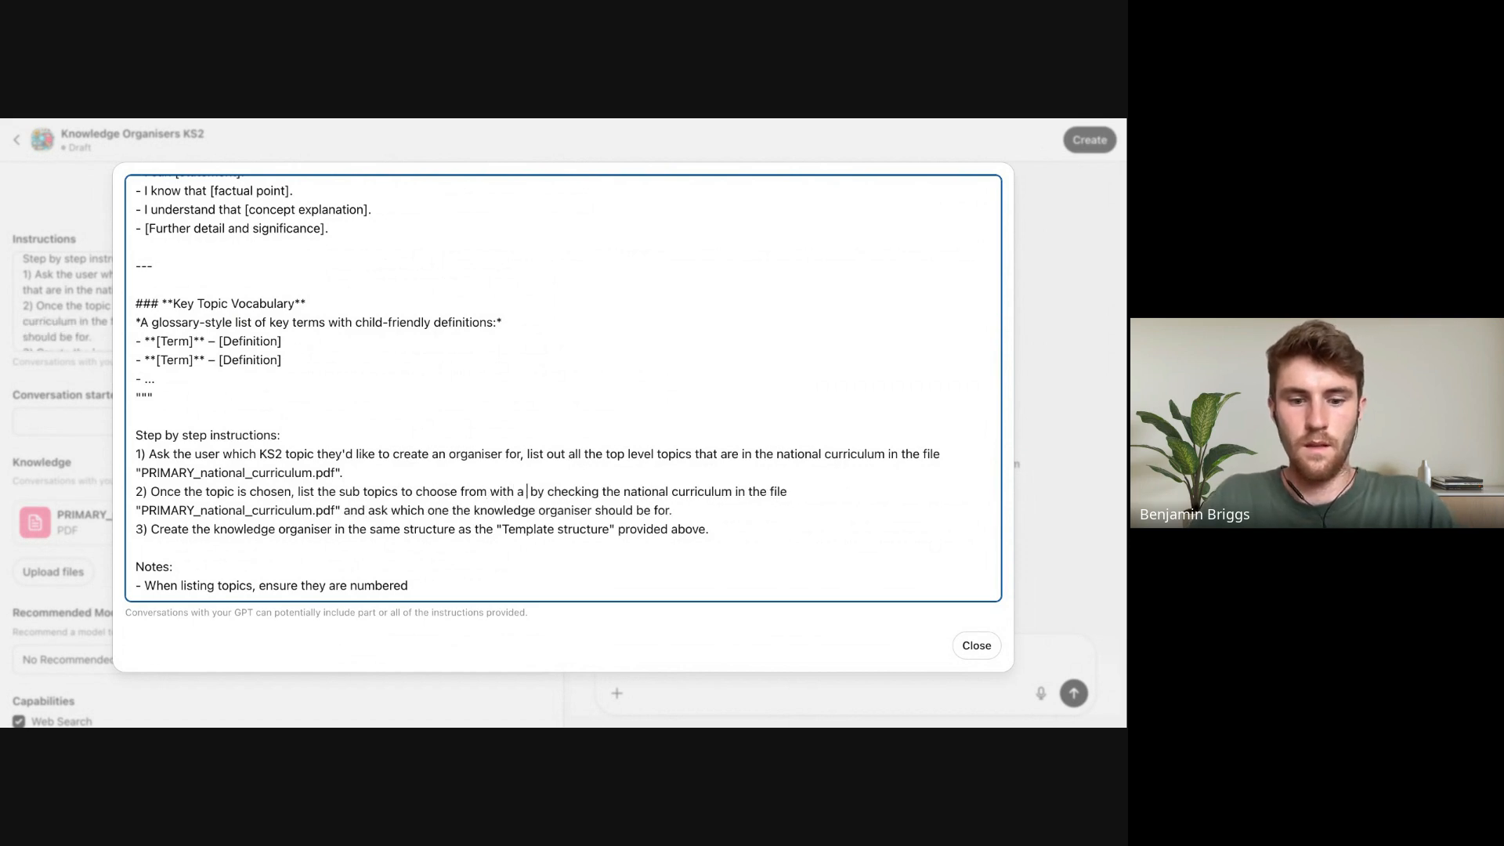
type(" summary")
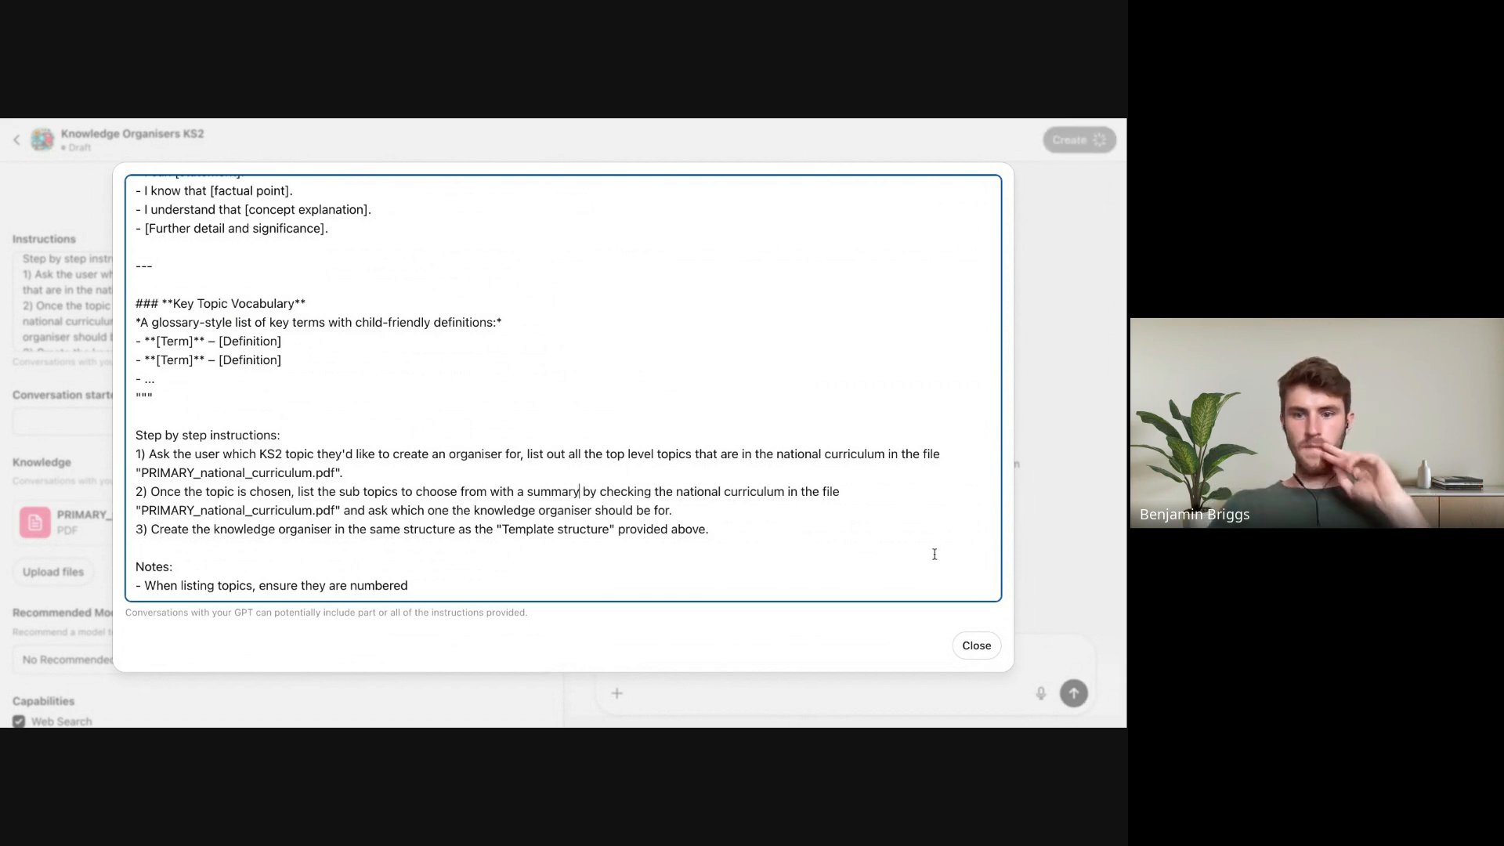
left_click(976, 645)
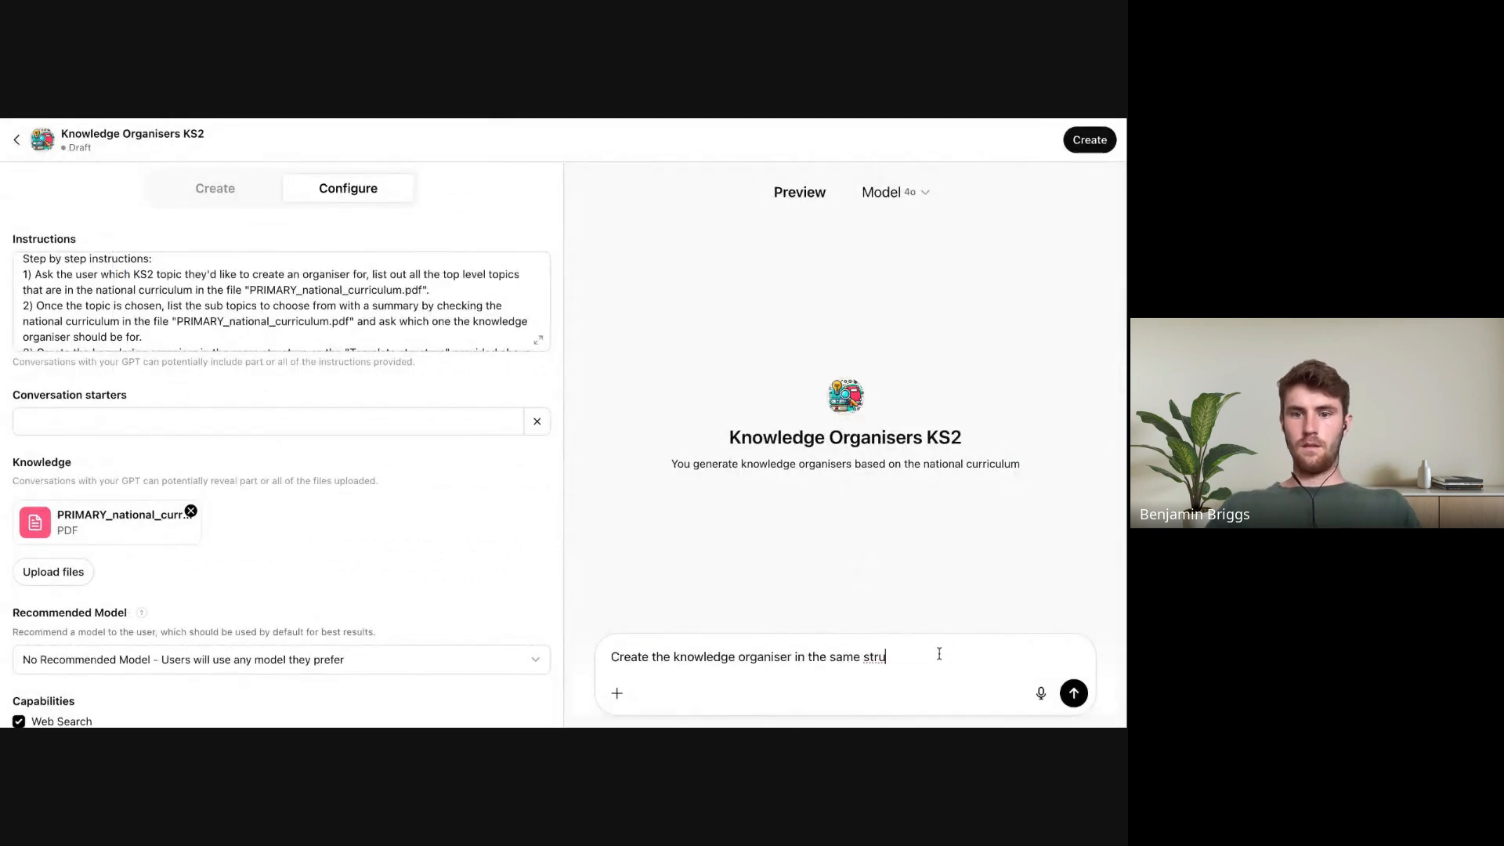
Retest the GPT in the preview with "start", "7" for Geography and "3" for Human and Physical Geography, requesting the answer in chat instead
type("start")
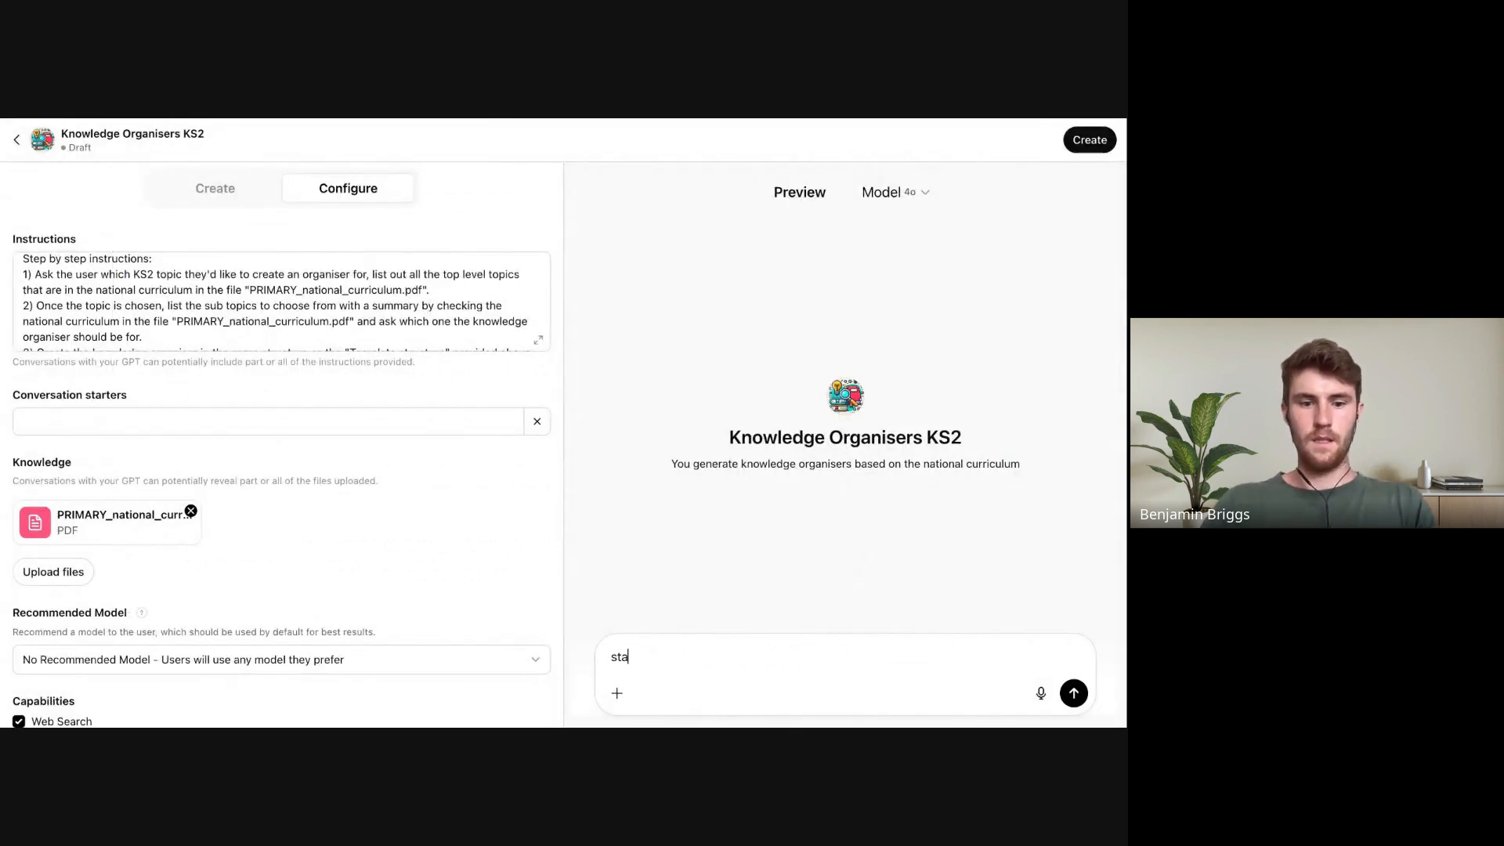
key("Return")
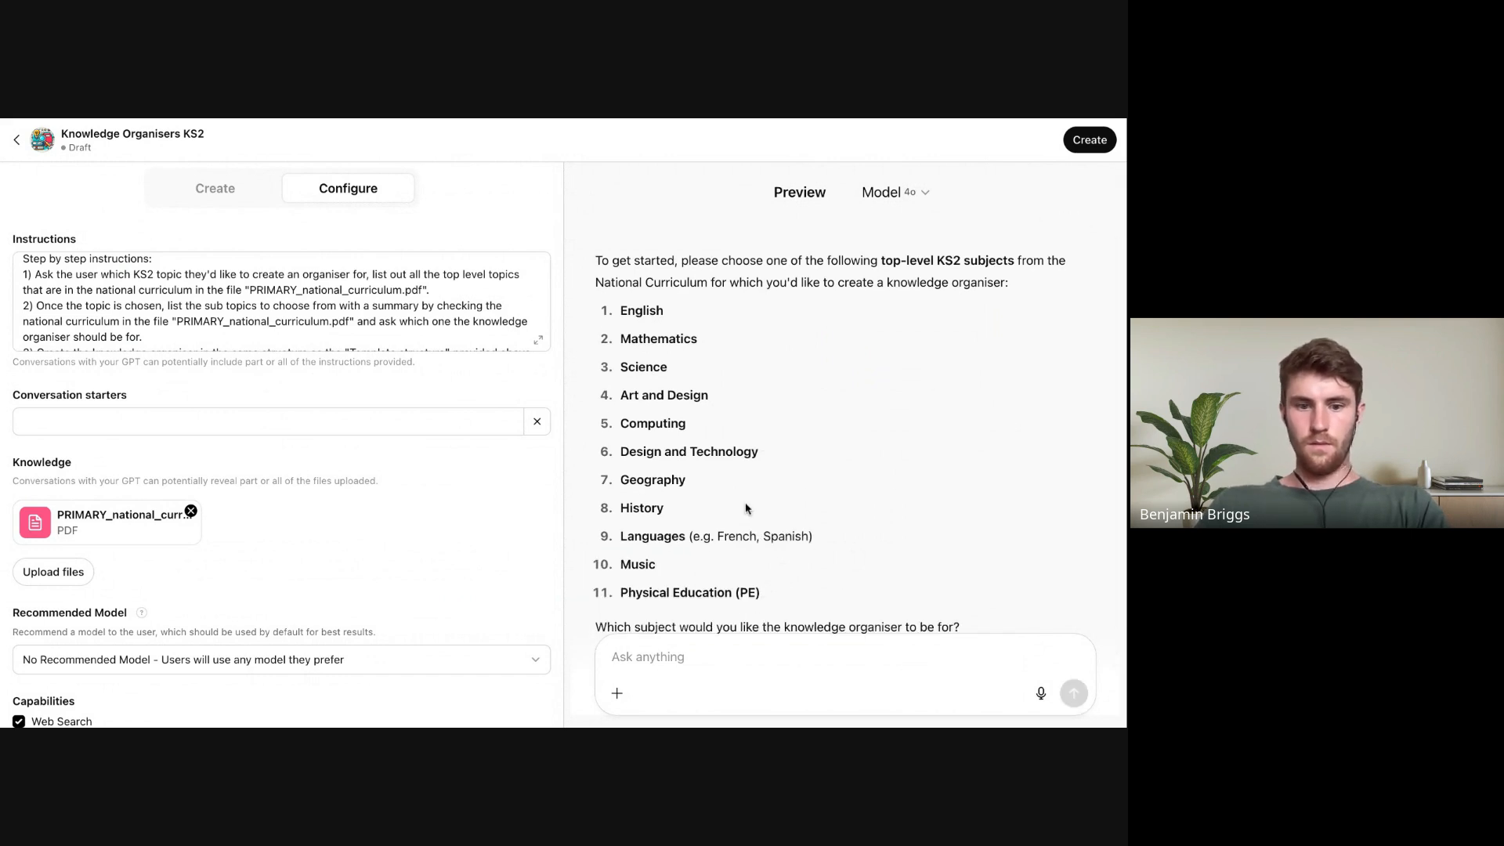
type("7")
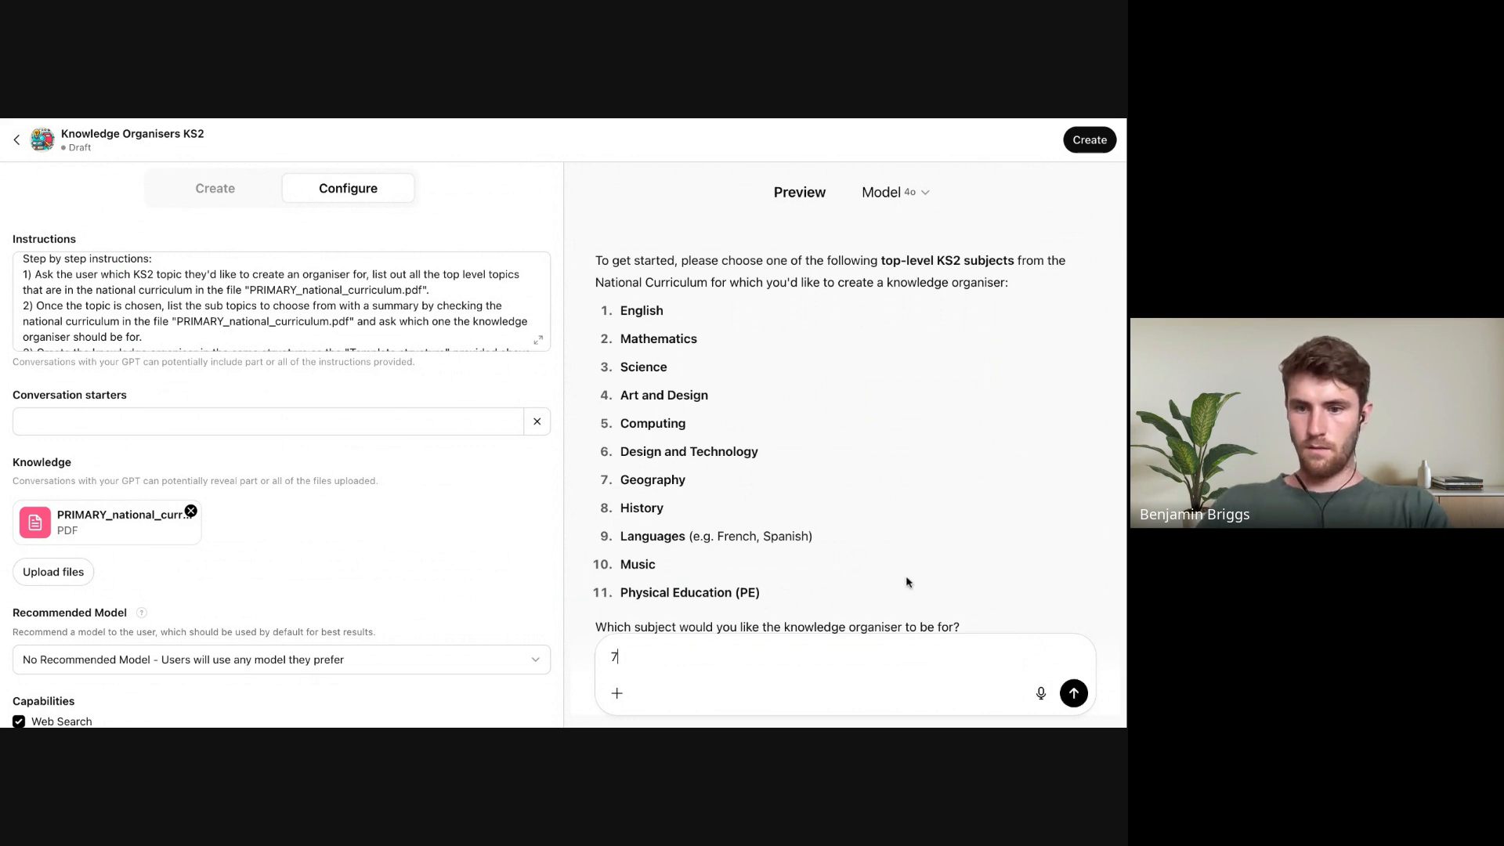
left_click(1067, 680)
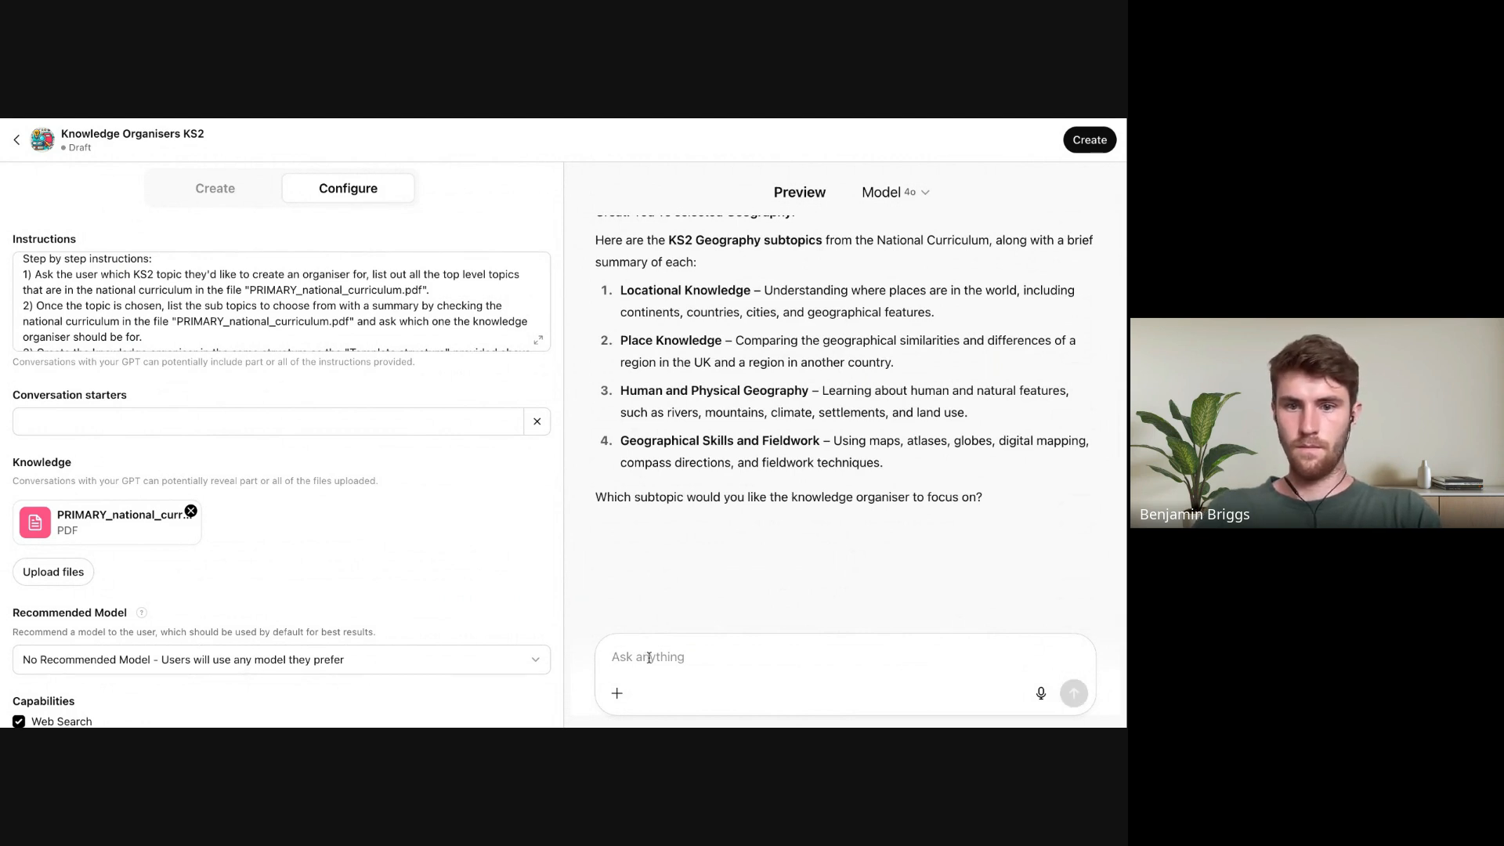
type("3")
key("Return")
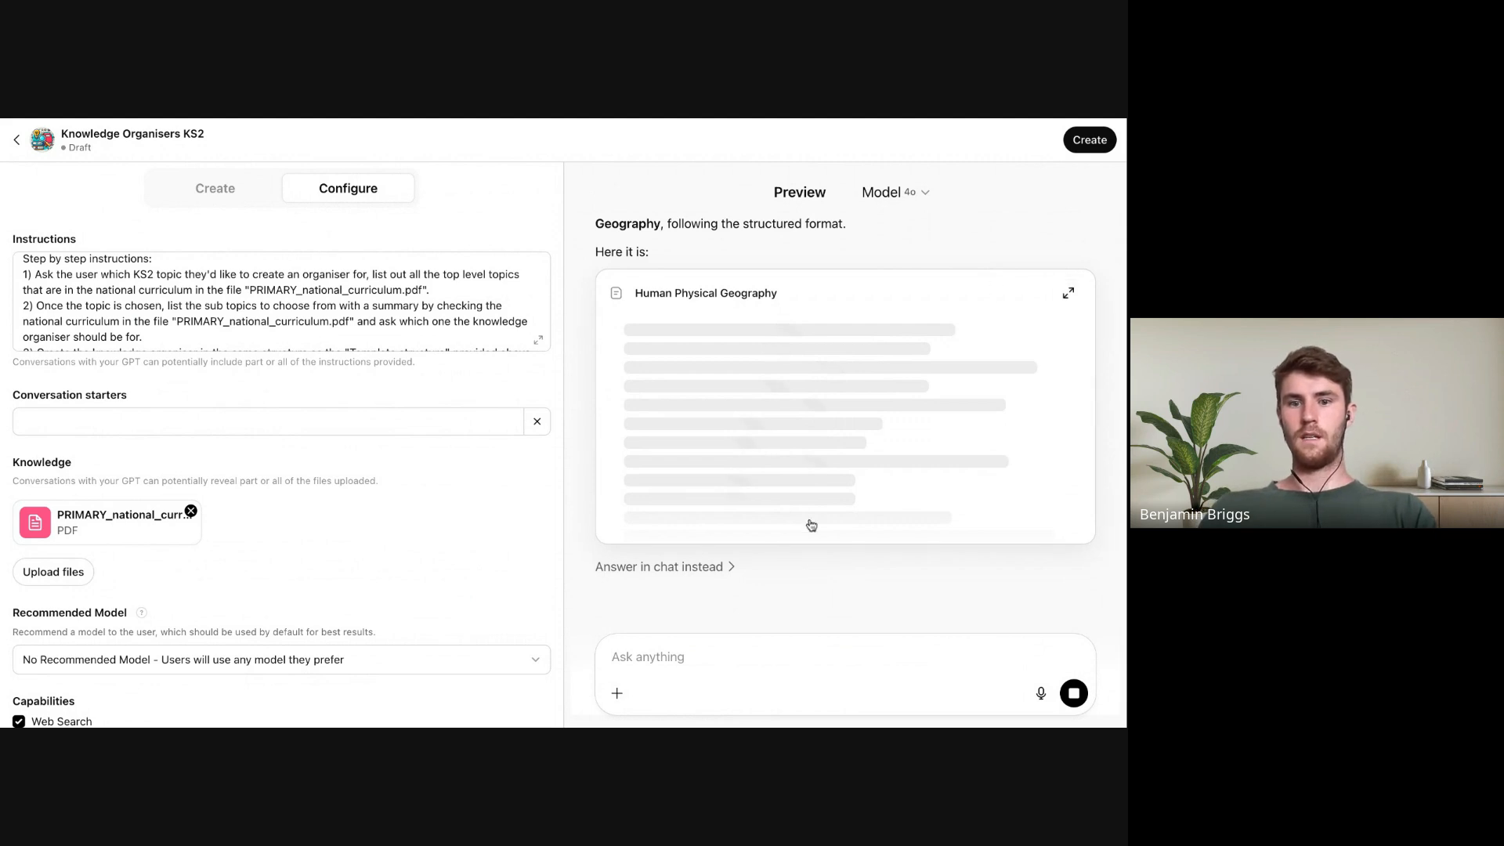
left_click(705, 567)
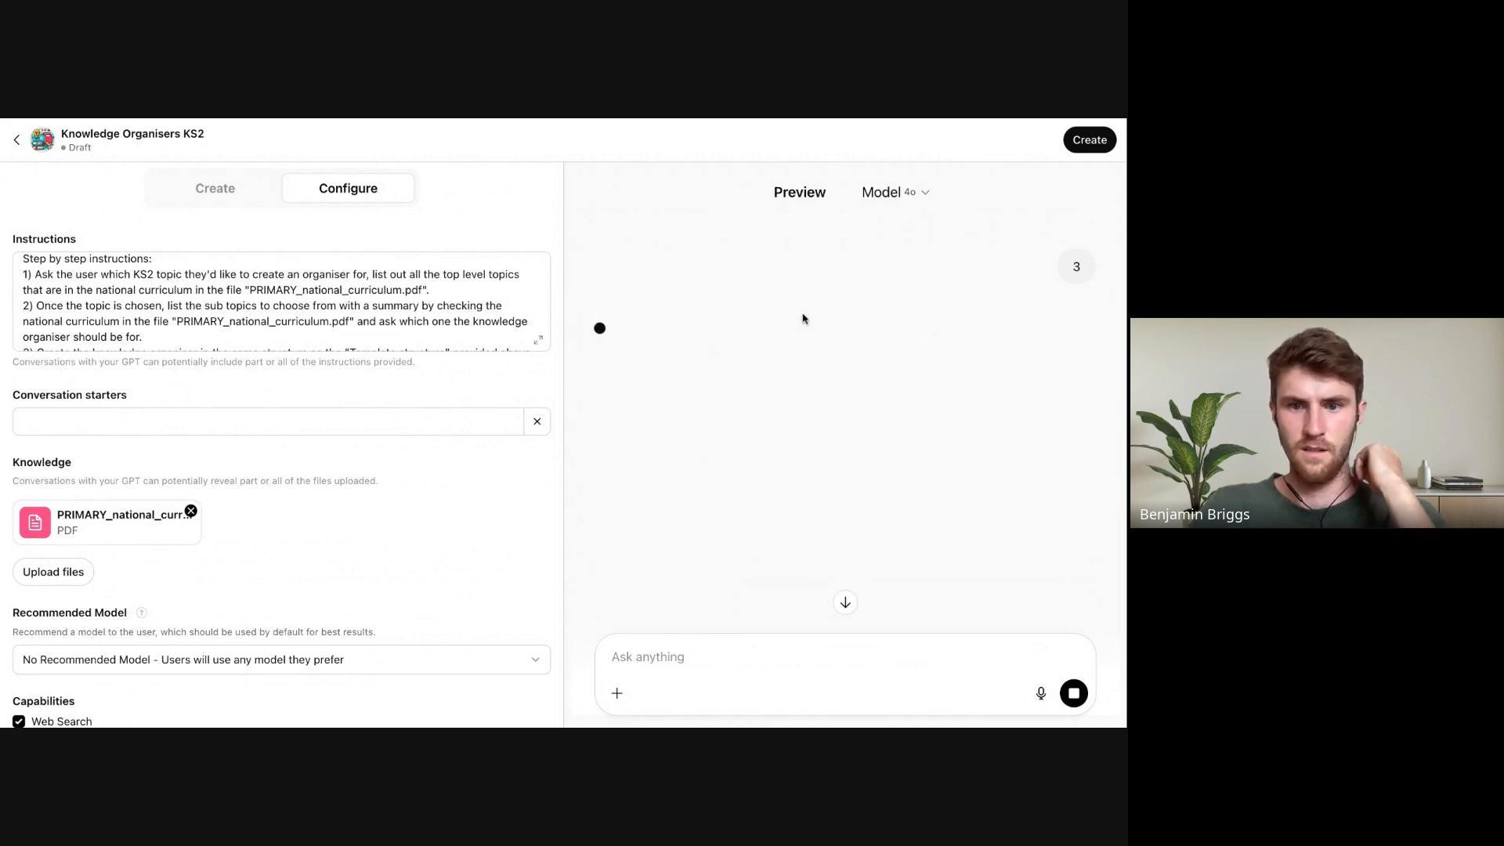
left_click(844, 607)
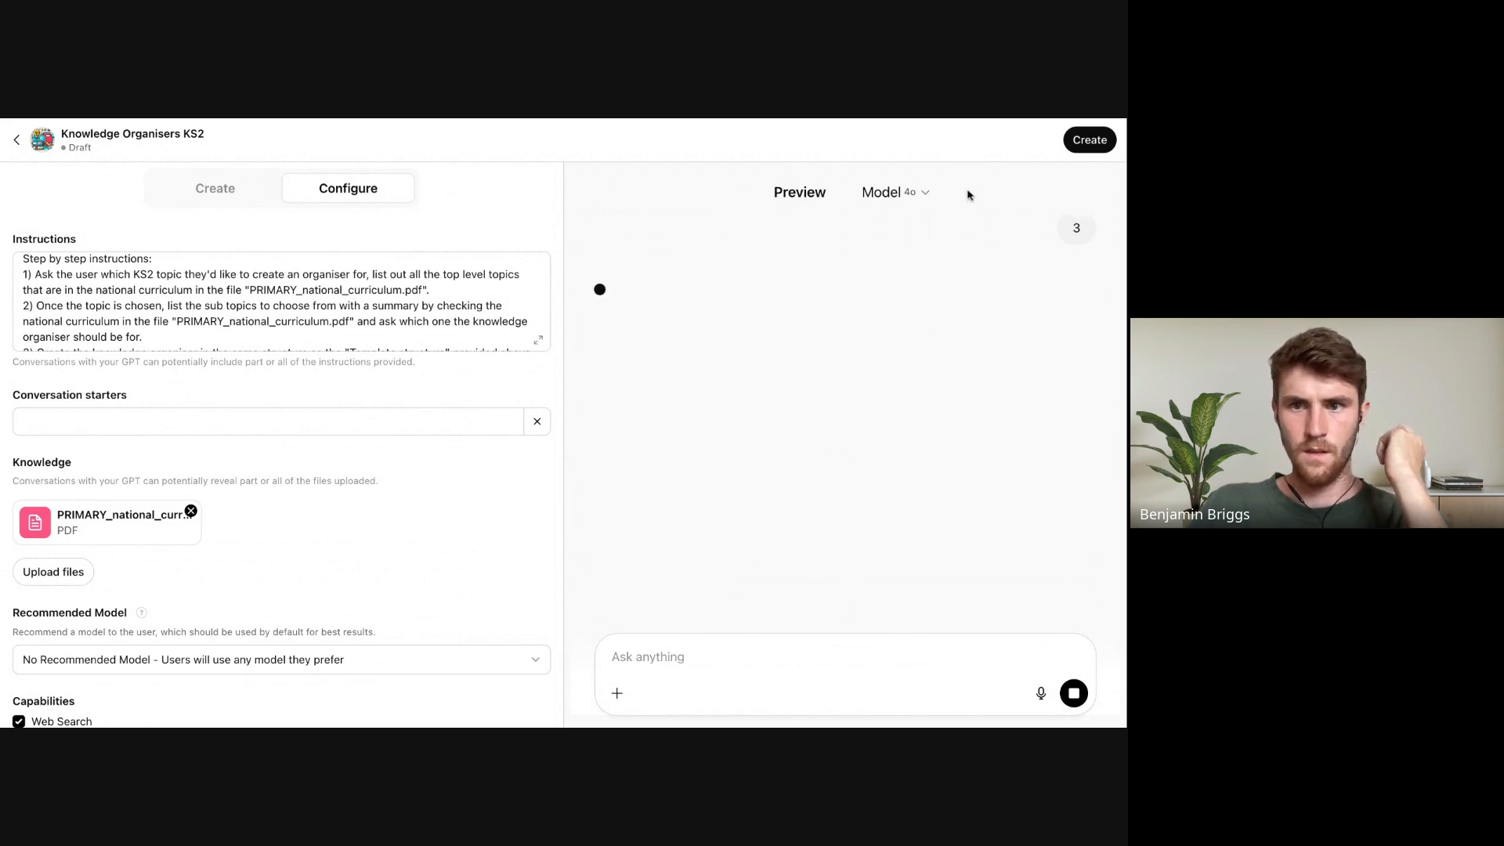
Create the GPT with sharing set to Only me, save it and open the live GPT
left_click(1077, 145)
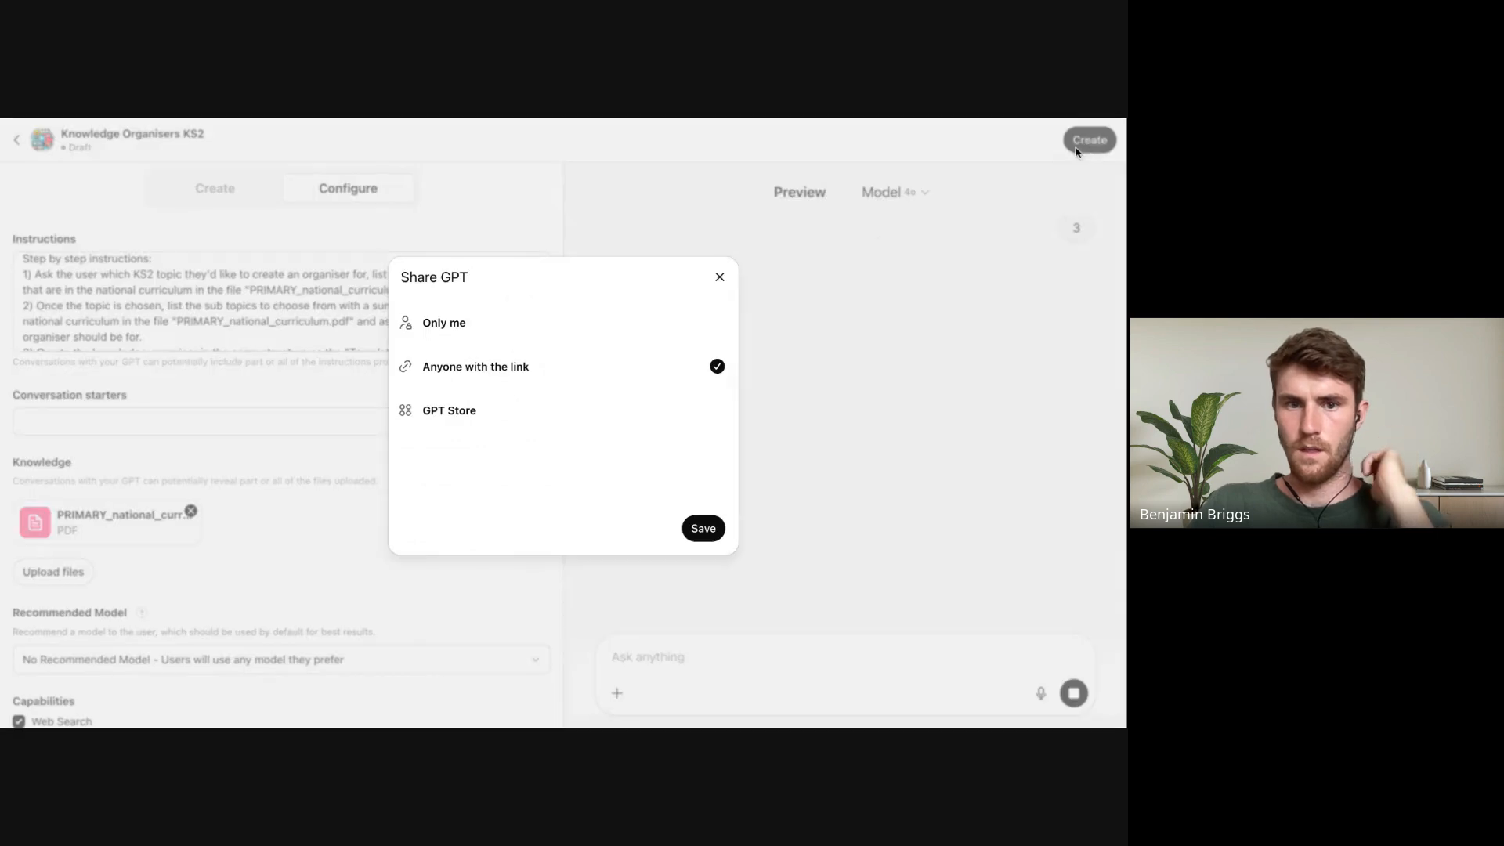
left_click(469, 327)
left_click(702, 490)
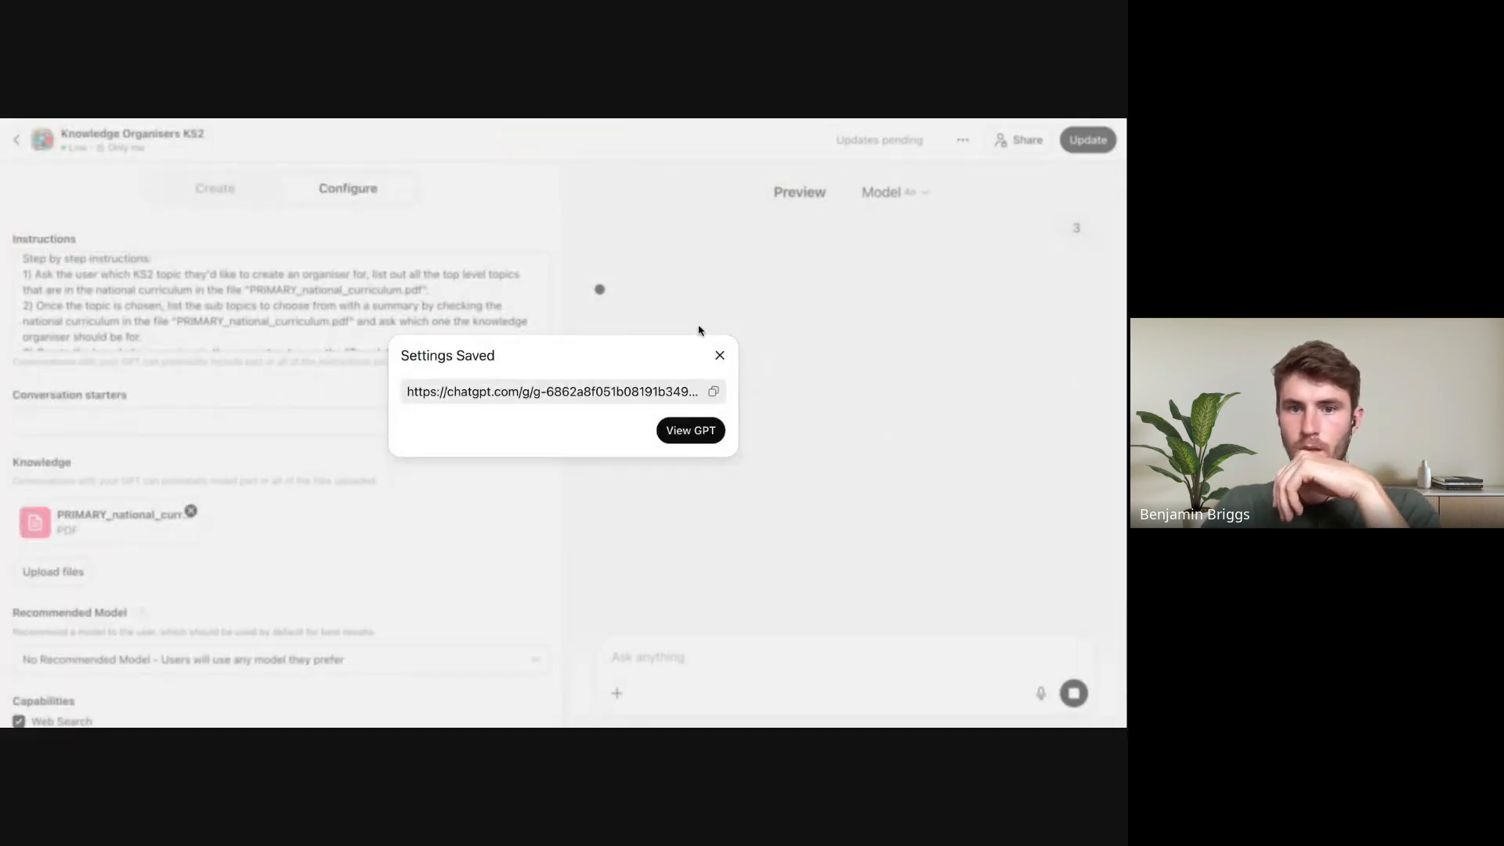
left_click(689, 431)
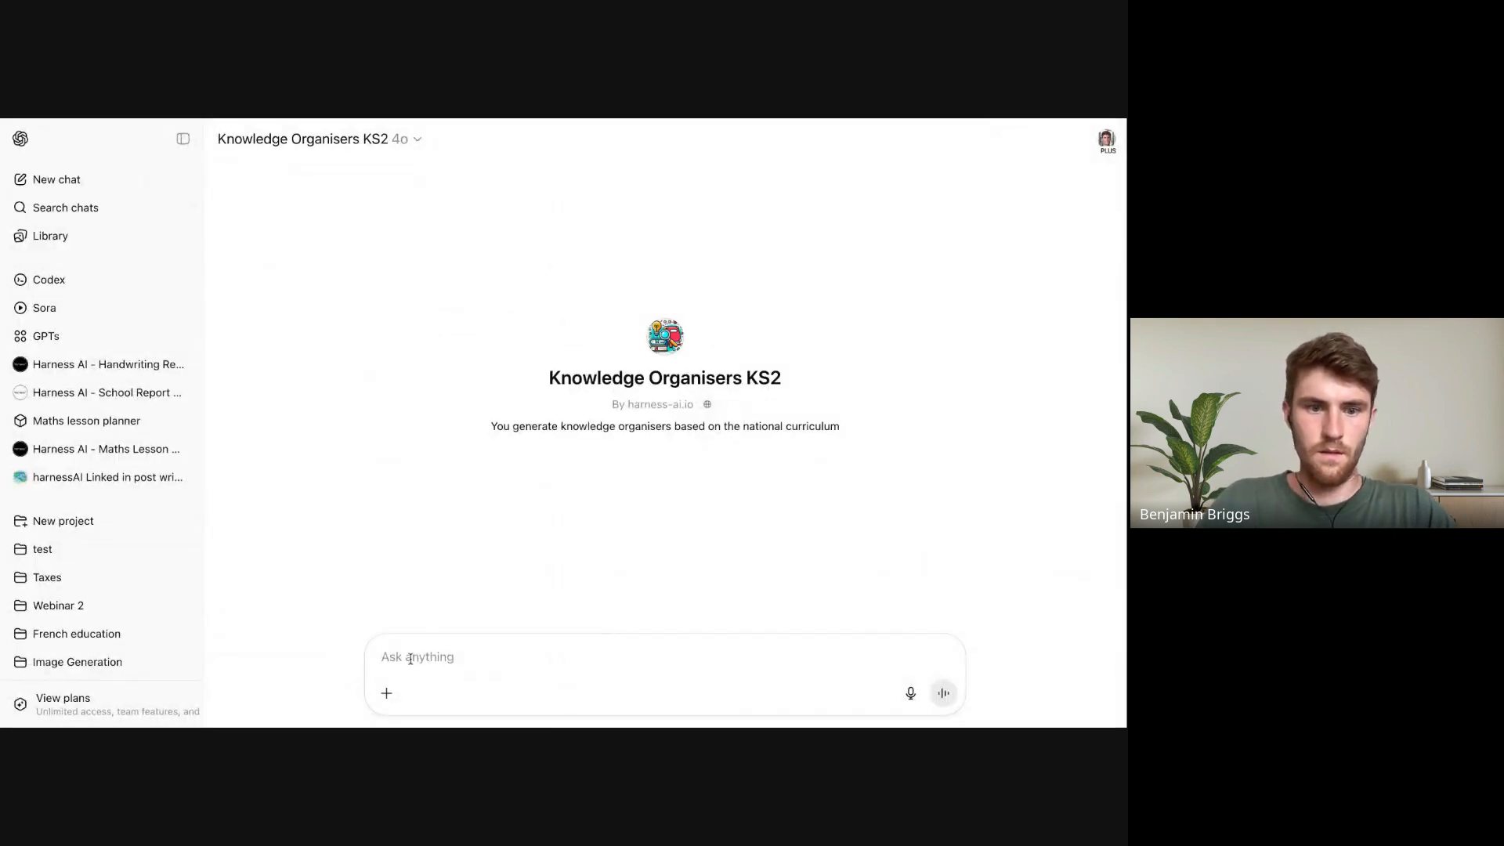
Generate a Human and Physical Geography knowledge organiser in the live GPT by sending "start", "7" and "3", and review its sections
type("start")
key("Return")
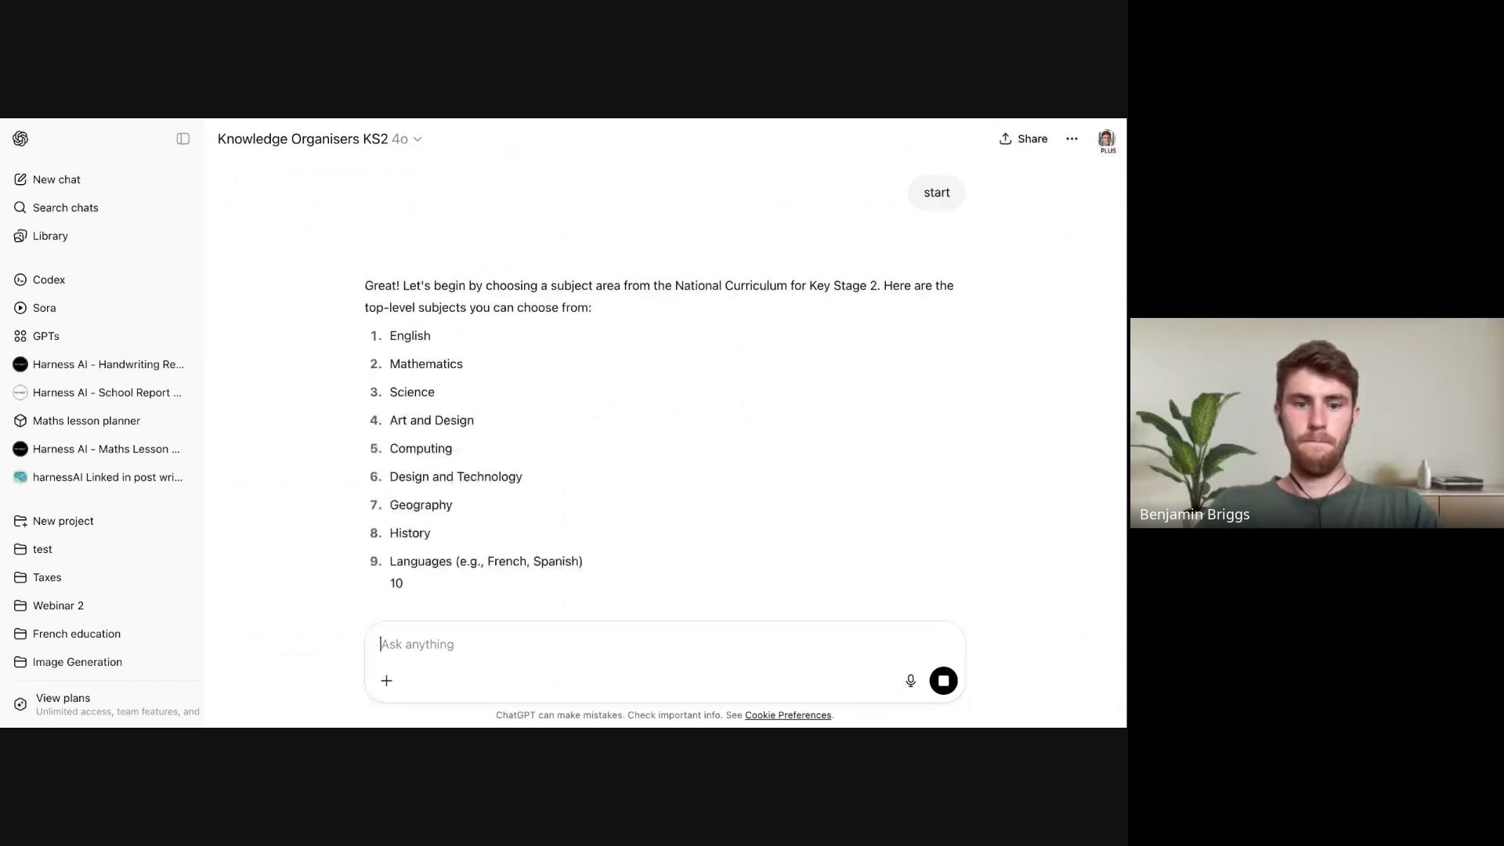
type("7")
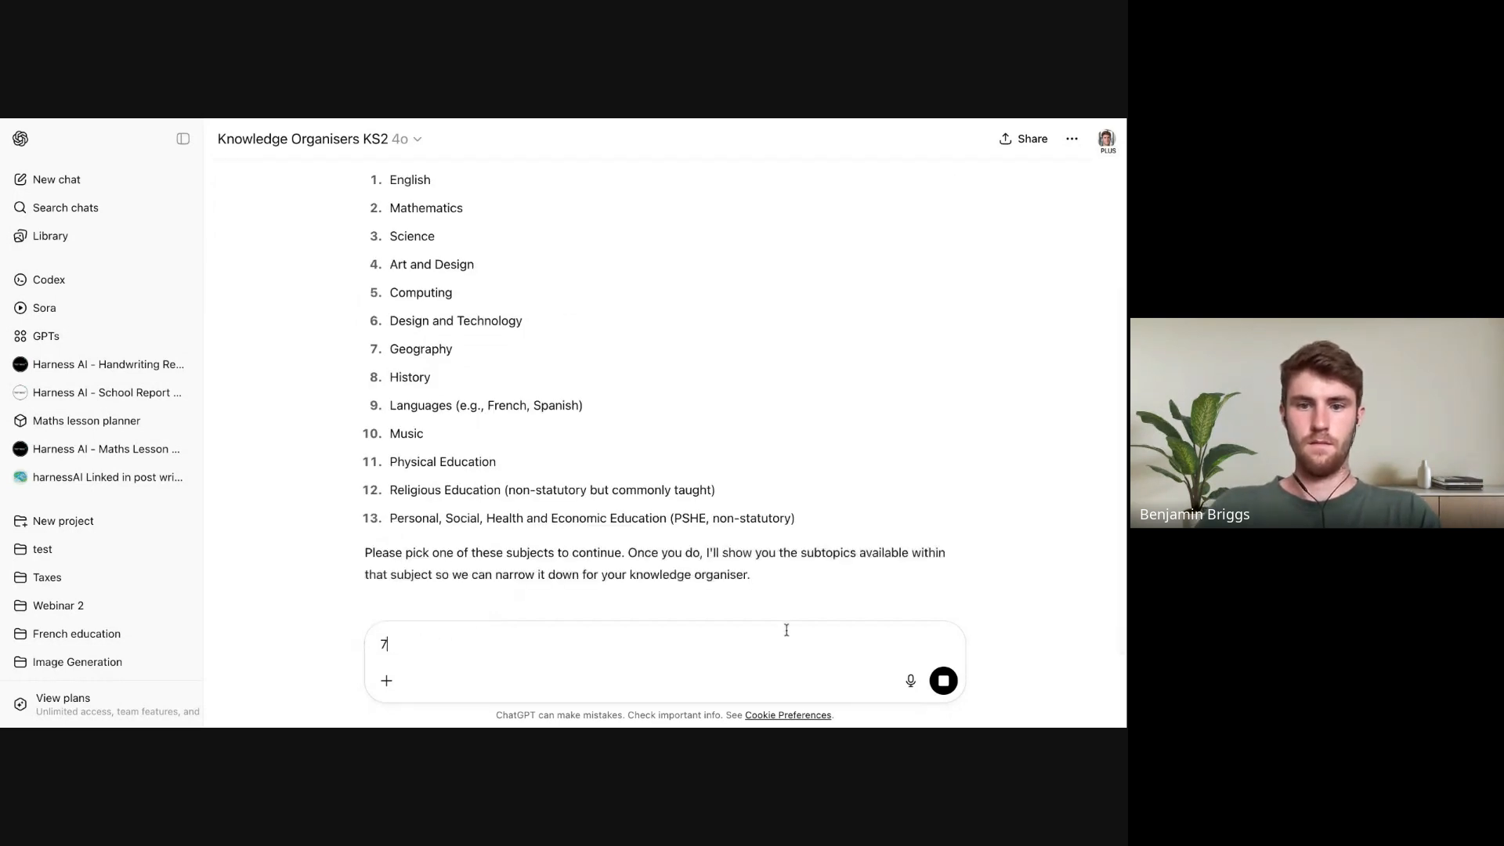
key("Return")
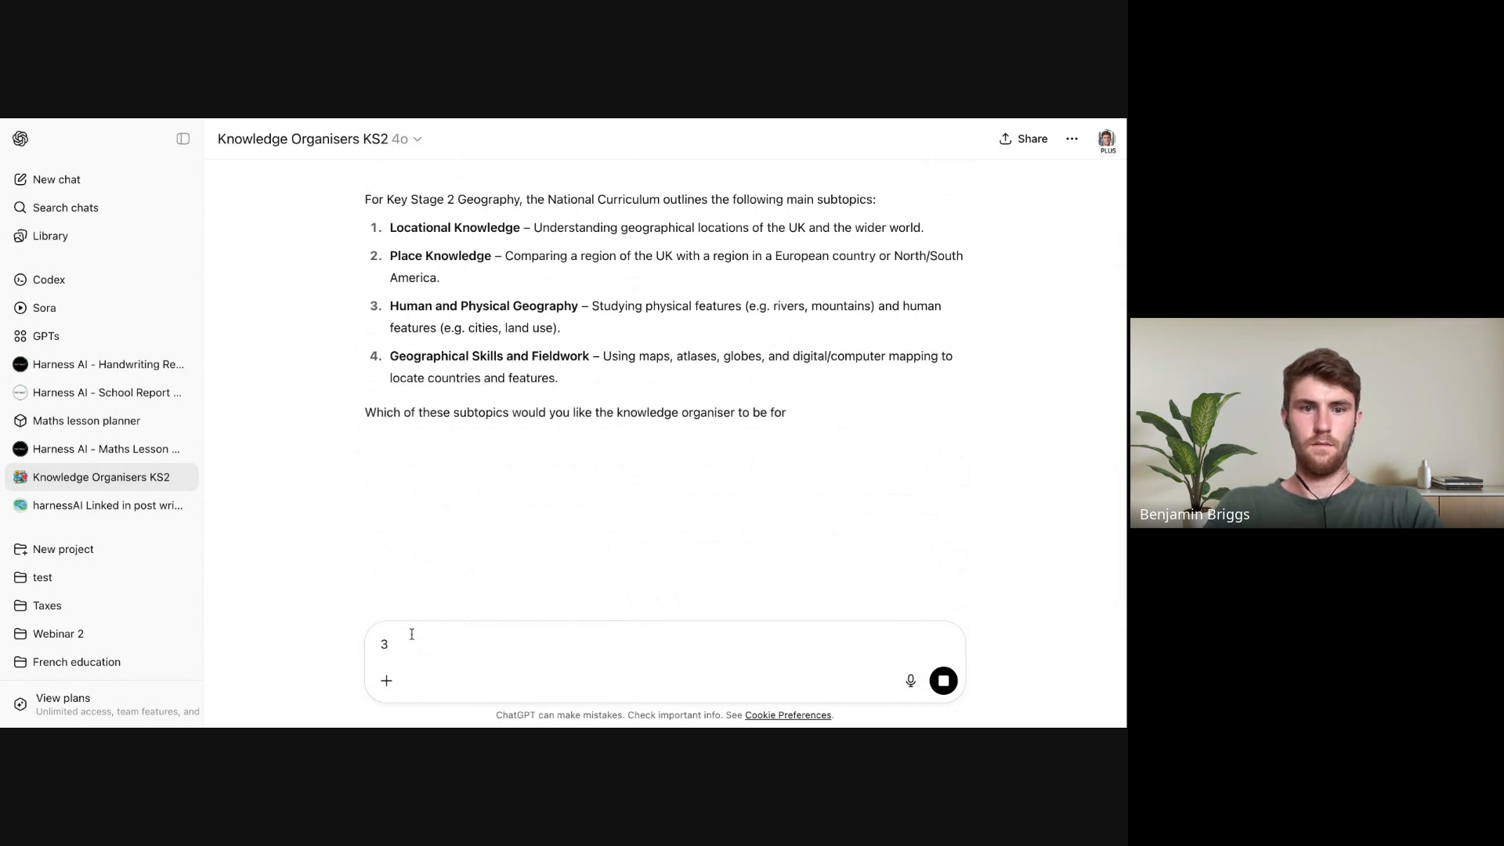
type("3")
key("Return")
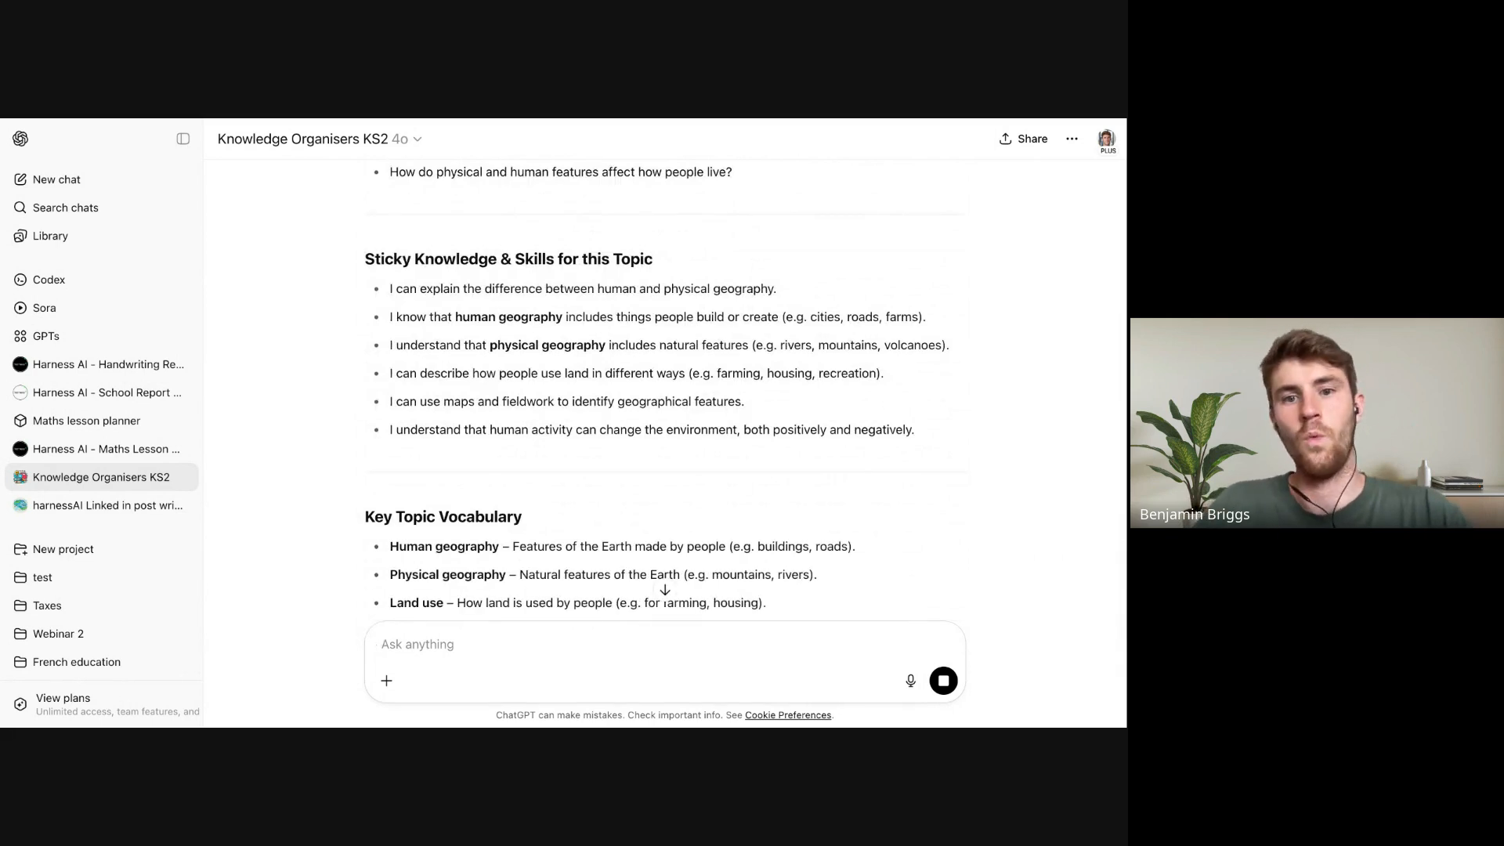
scroll(740, 419, "down", 5)
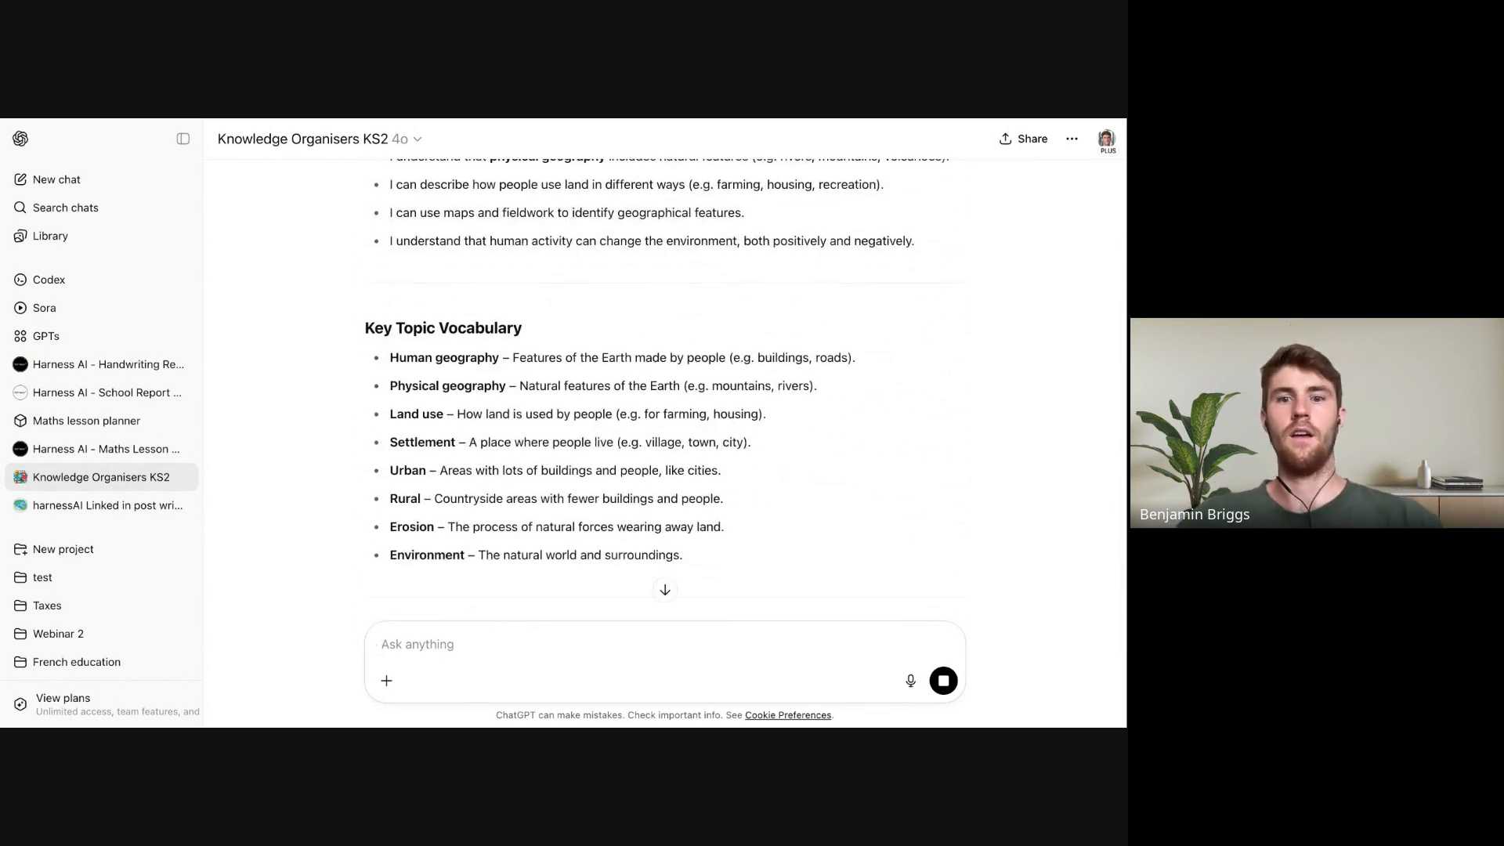
scroll(744, 544, "down", 3)
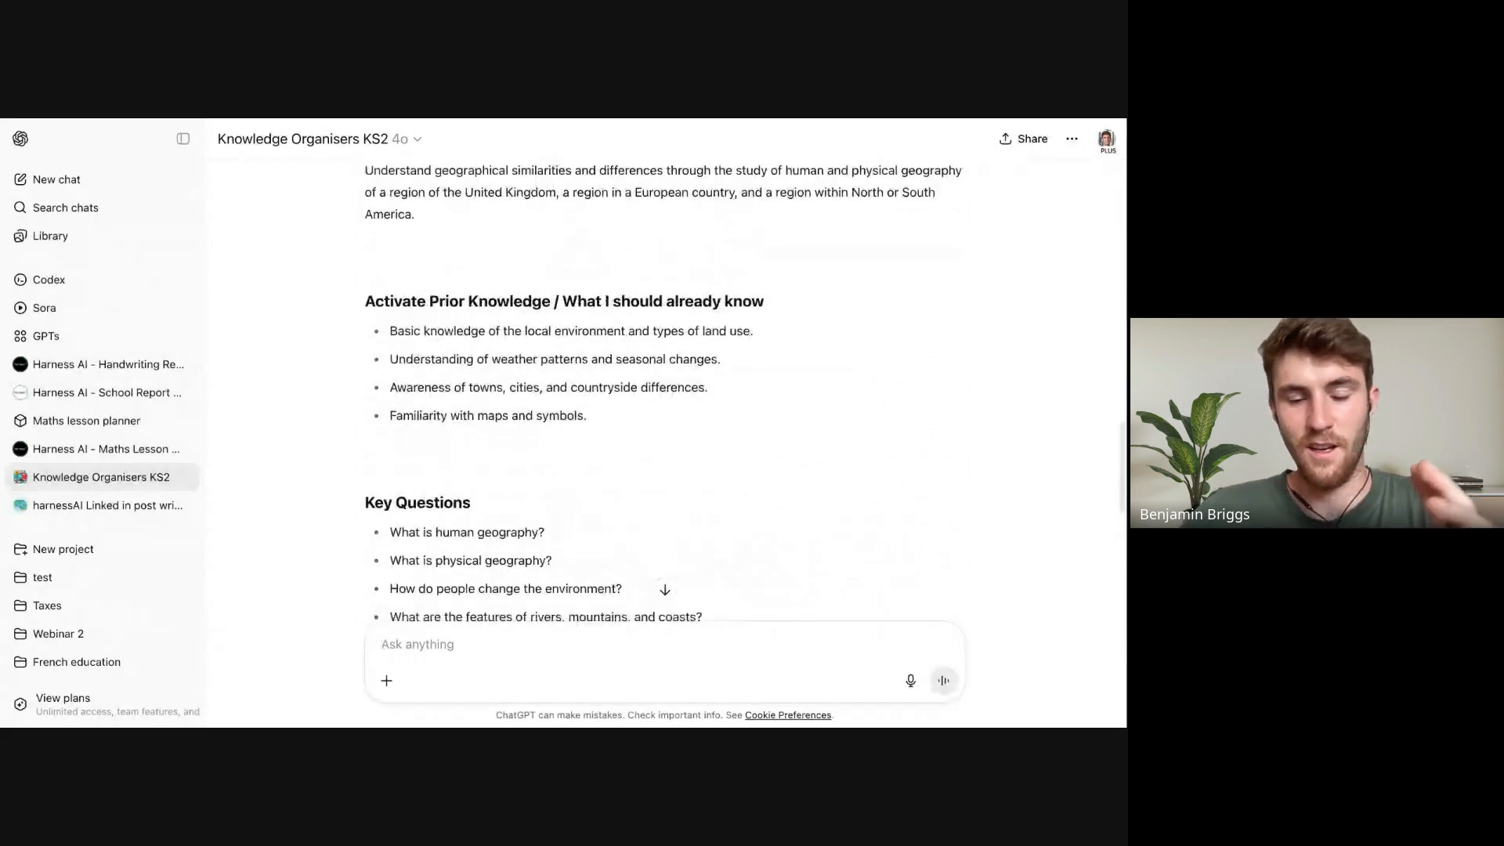
scroll(666, 391, "down", 1)
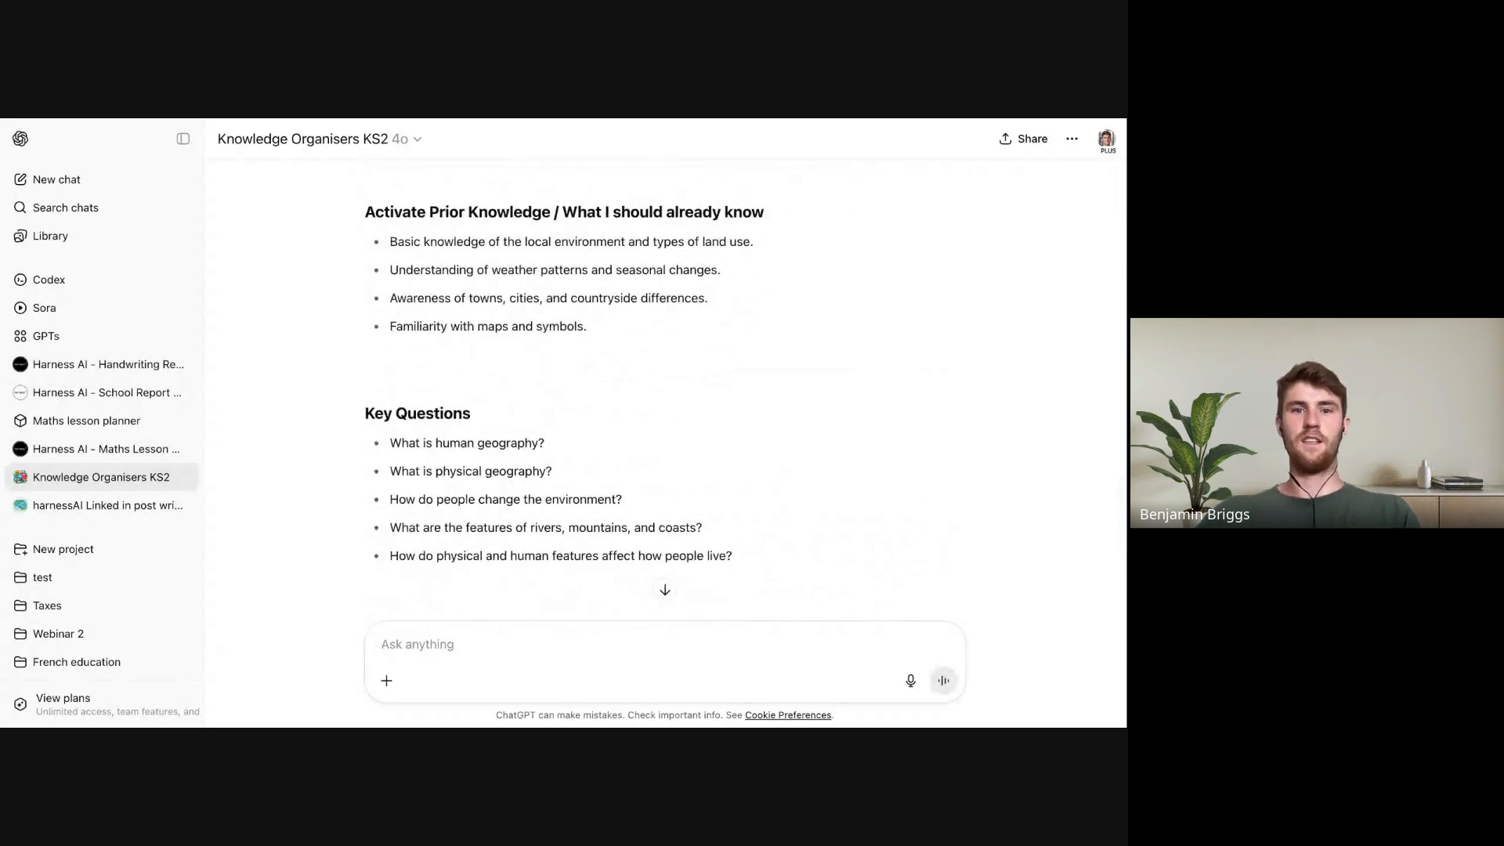
Review the Key Questions, Sticky Knowledge & Skills and Key Topic Vocabulary sections of the generated Human and Physical Geography organiser
scroll(728, 362, "down", 6)
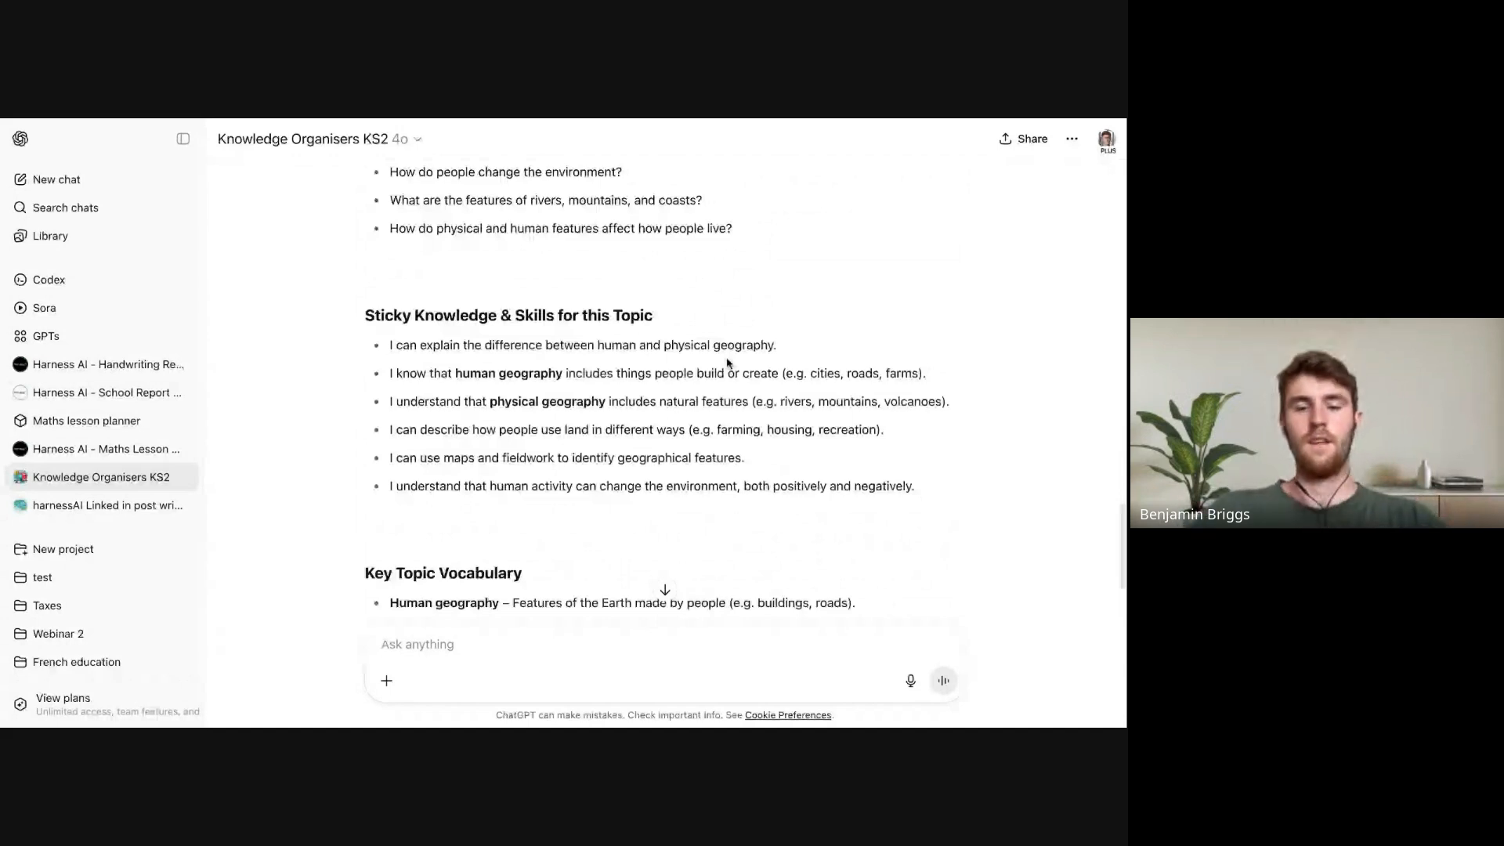
scroll(728, 362, "down", 3)
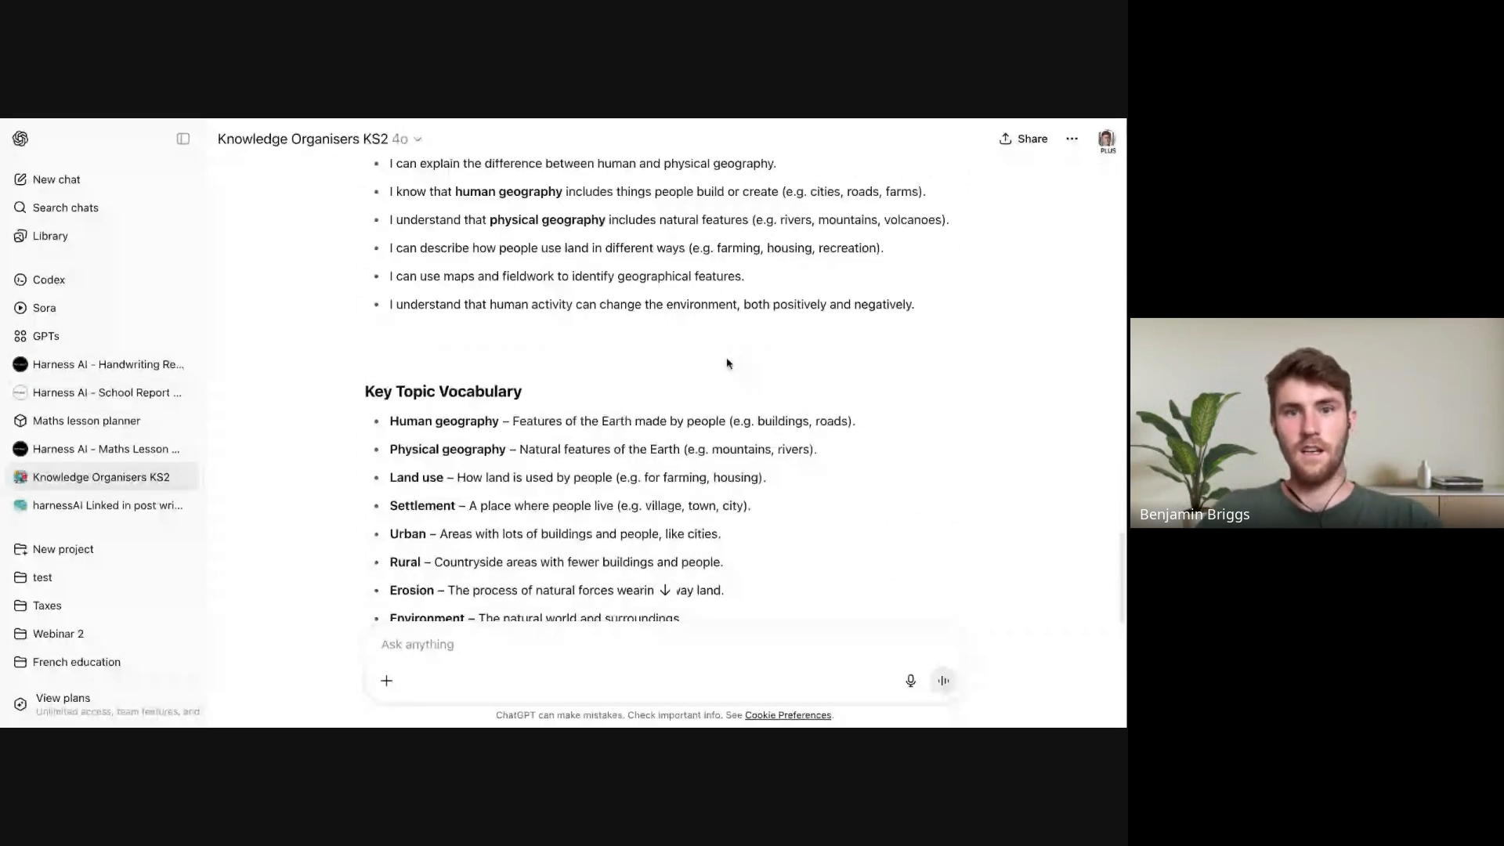
scroll(728, 363, "down", 1)
scroll(728, 363, "up", 10)
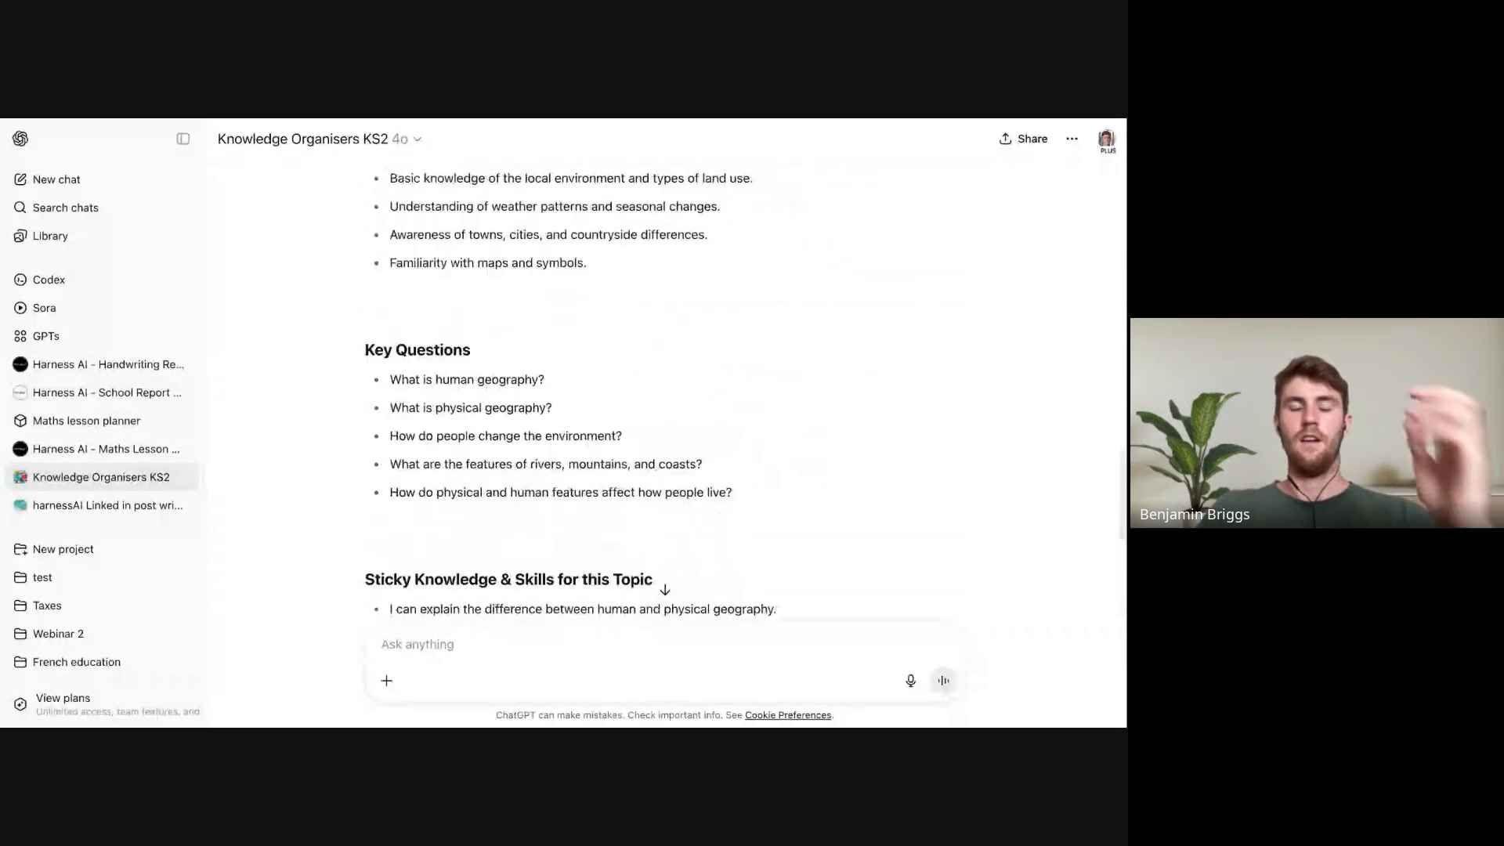
scroll(665, 392, "up", 3)
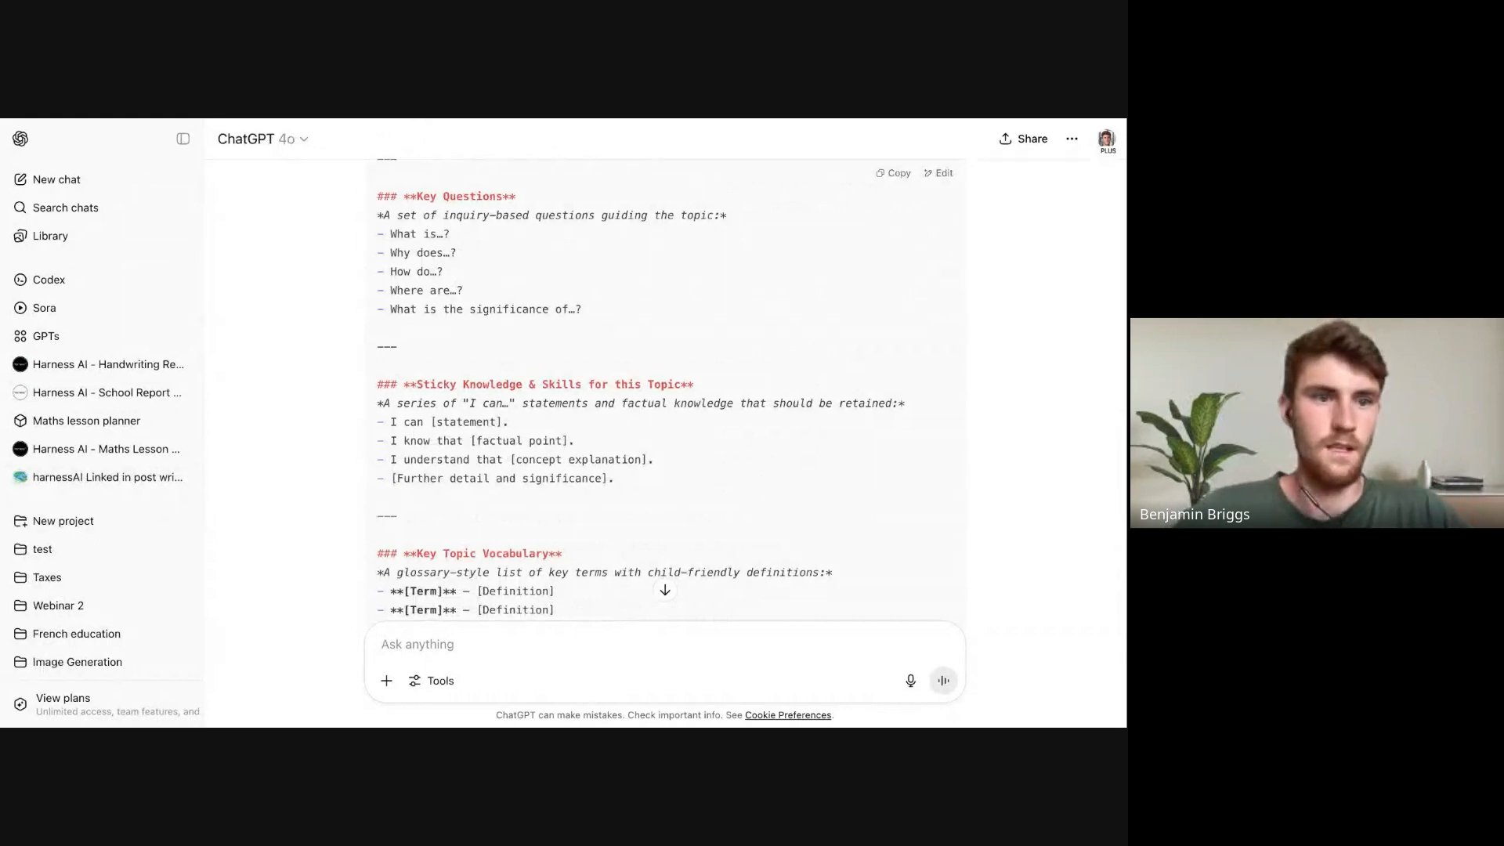
Start a new ChatGPT chat and attach the locational knowledge organiser PDF
left_click(58, 181)
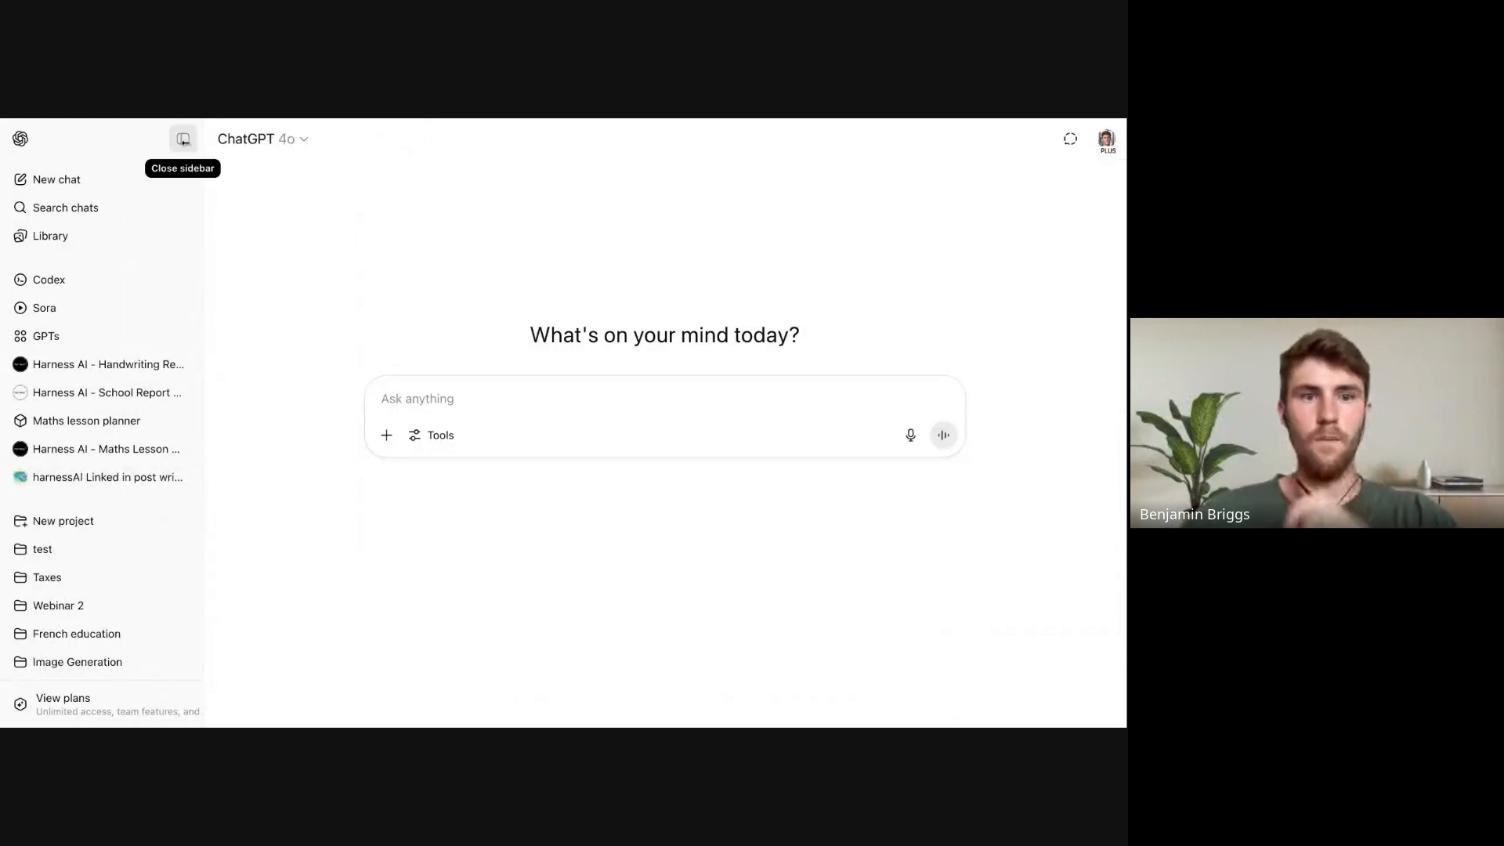
left_click(387, 435)
mouse_move(444, 502)
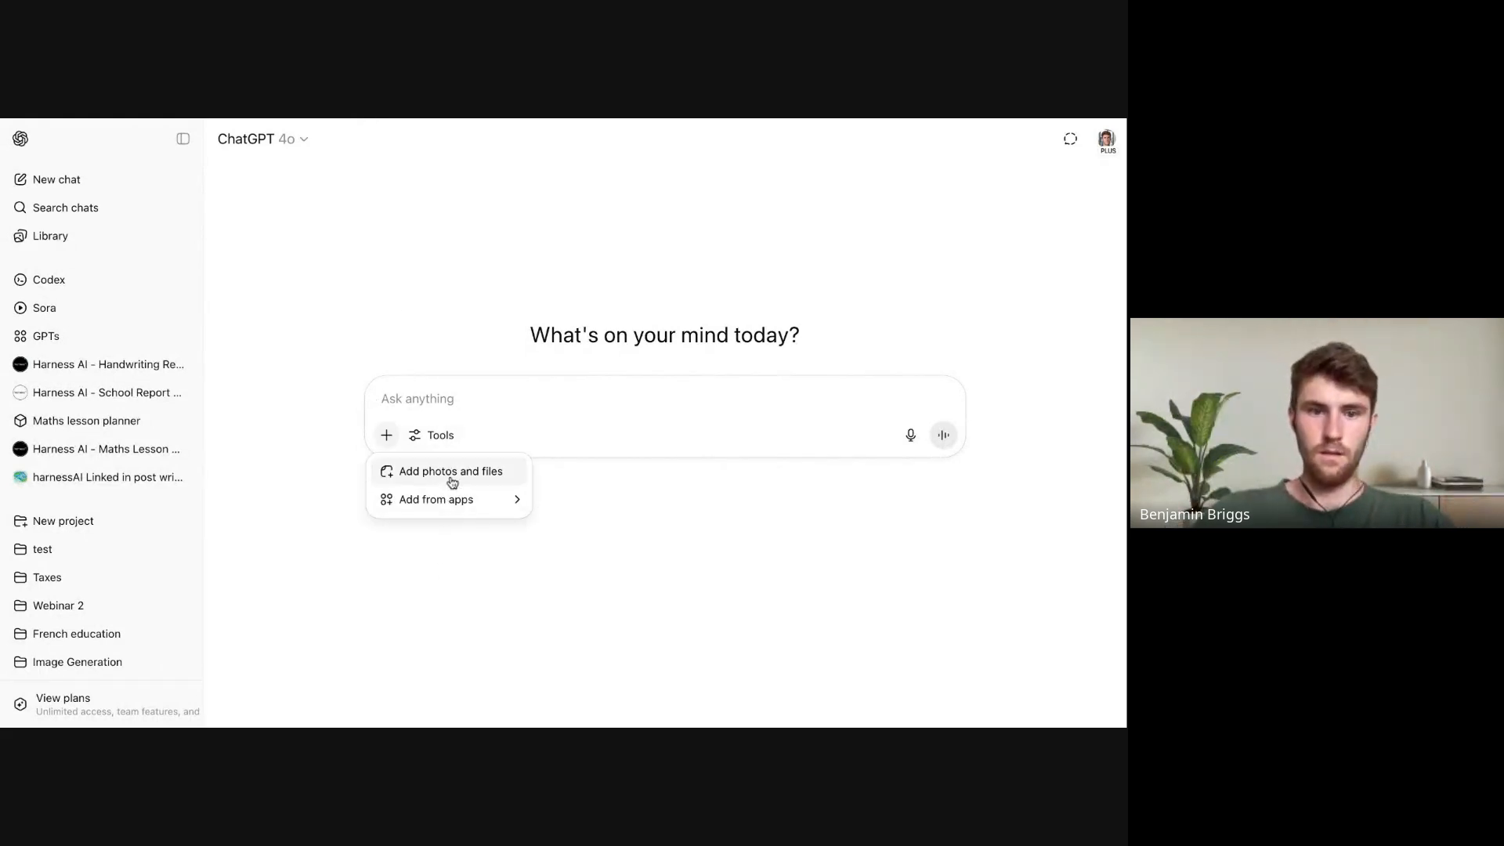
left_click(453, 473)
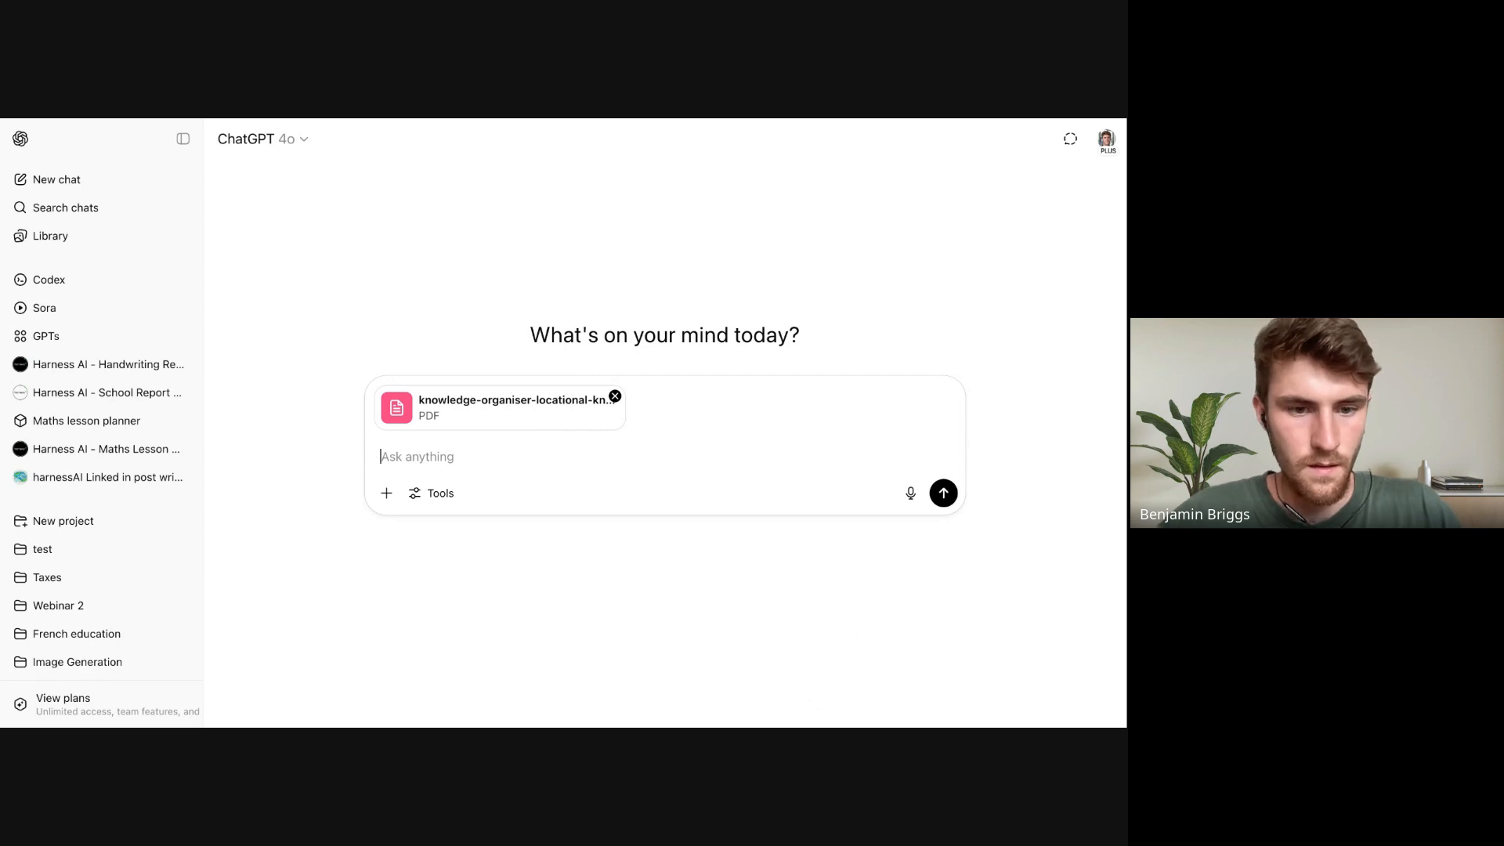
Write a prompt asking for a writing style guide from this knowledge organiser, focused on how the text is written, so AI can replicate the style
type("C")
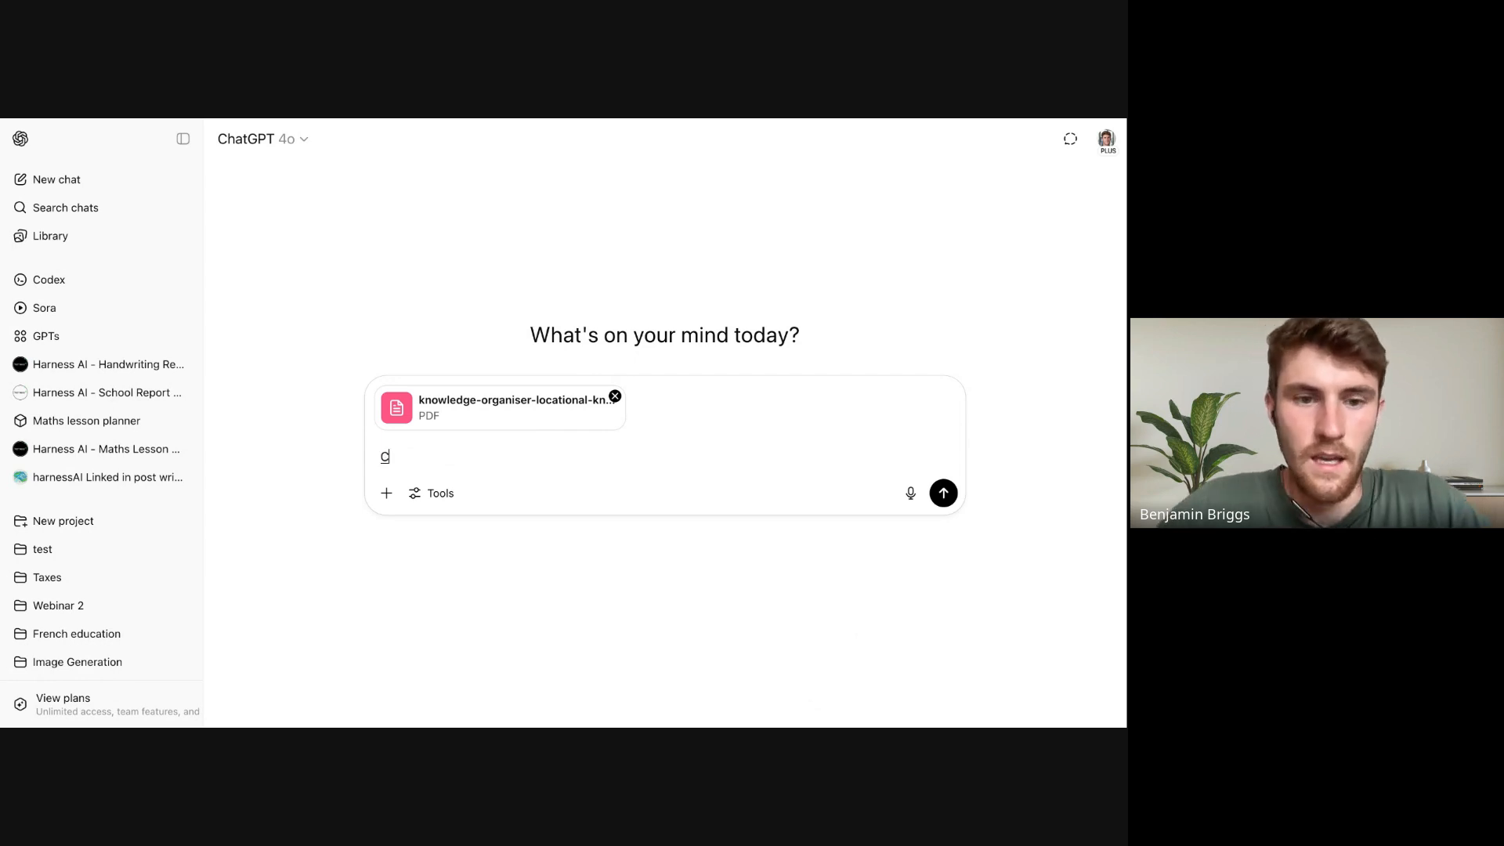
type("reate a writing style")
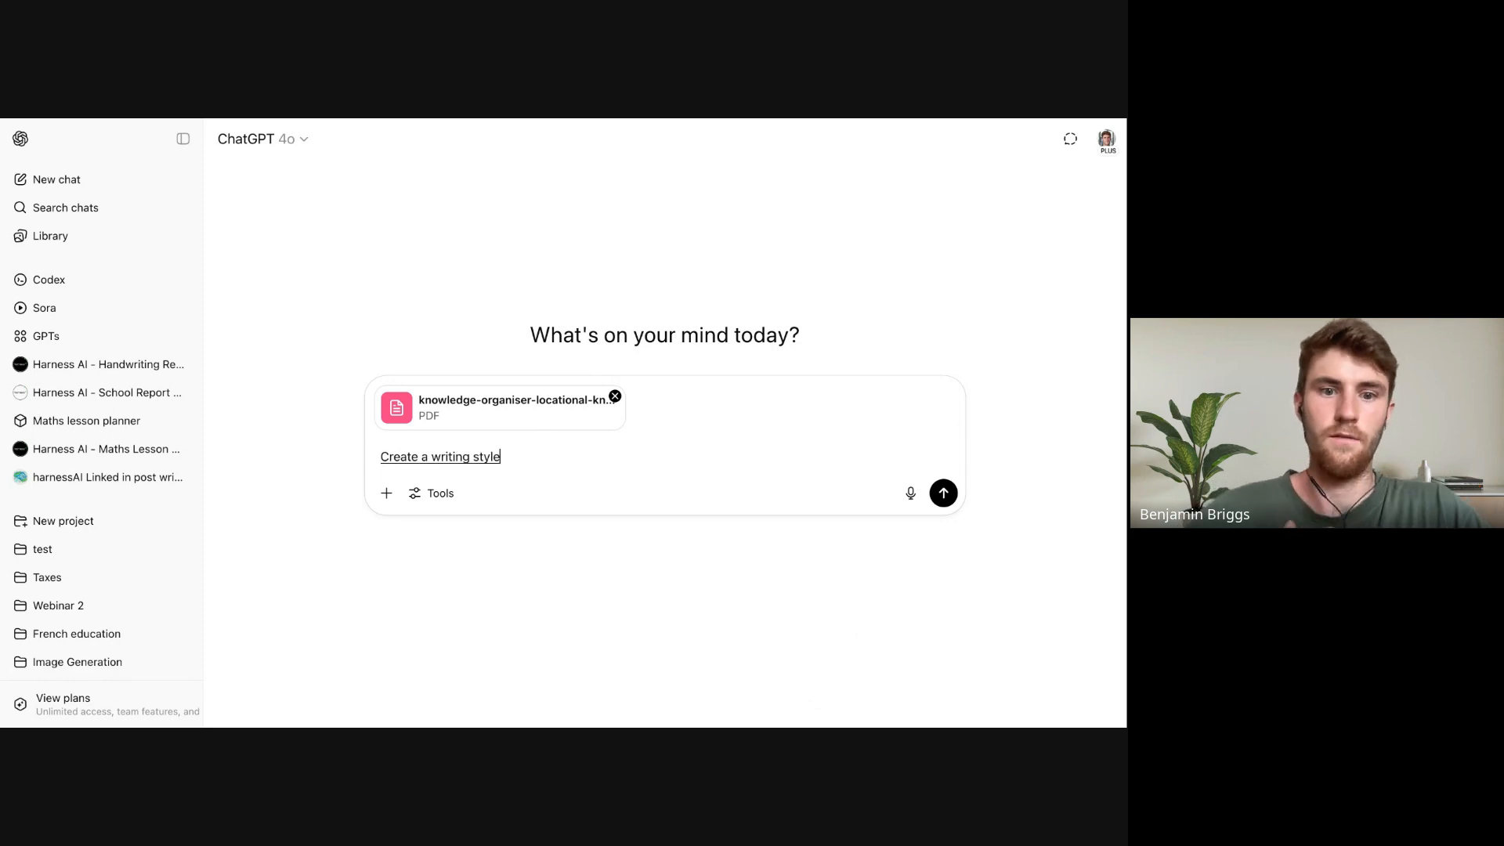
type(" guide from this knowledge o")
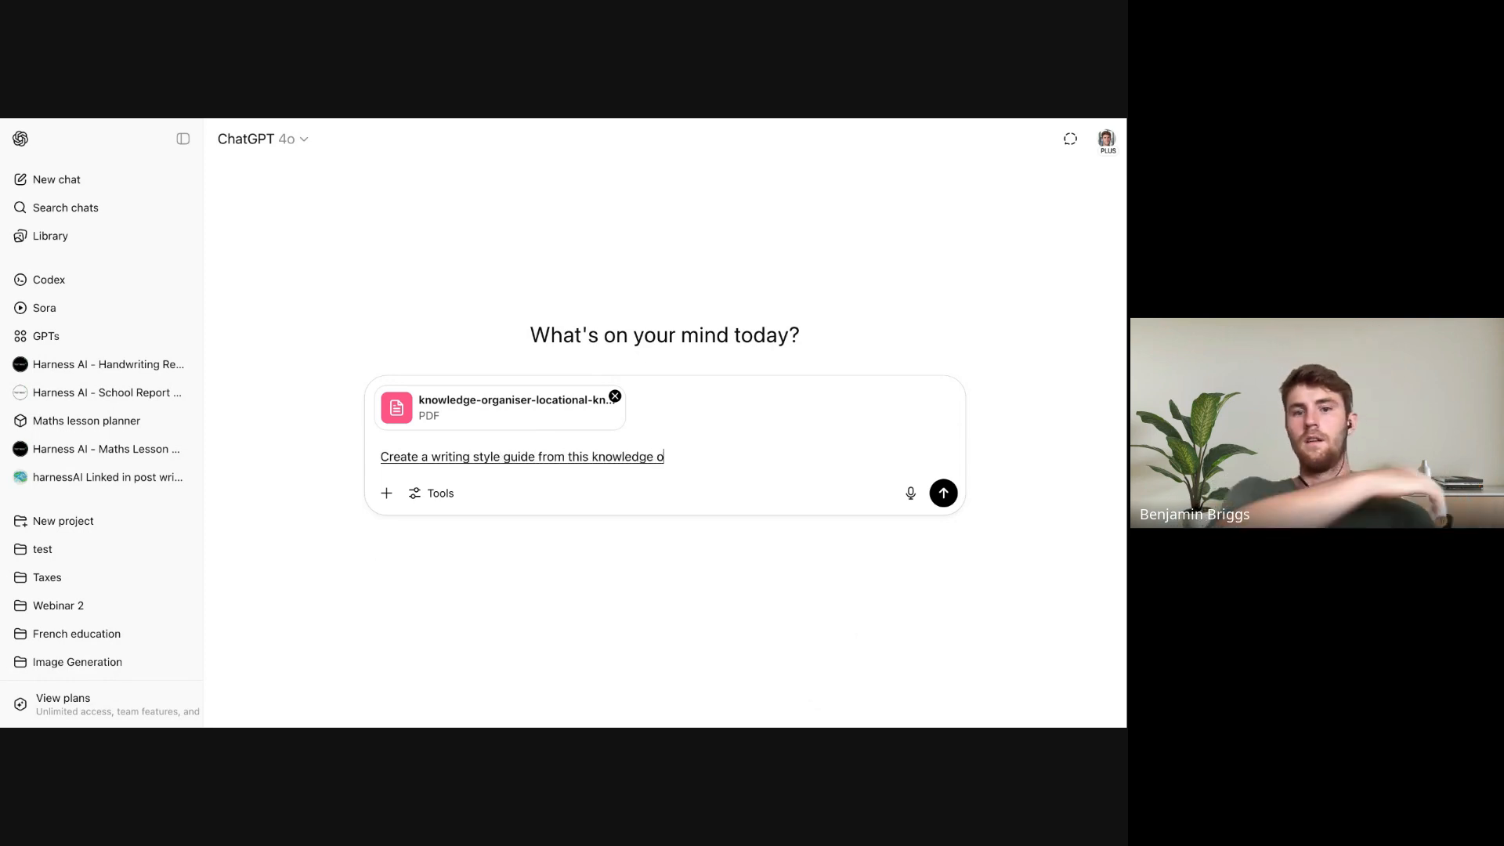
type("rganiser that just focuses on")
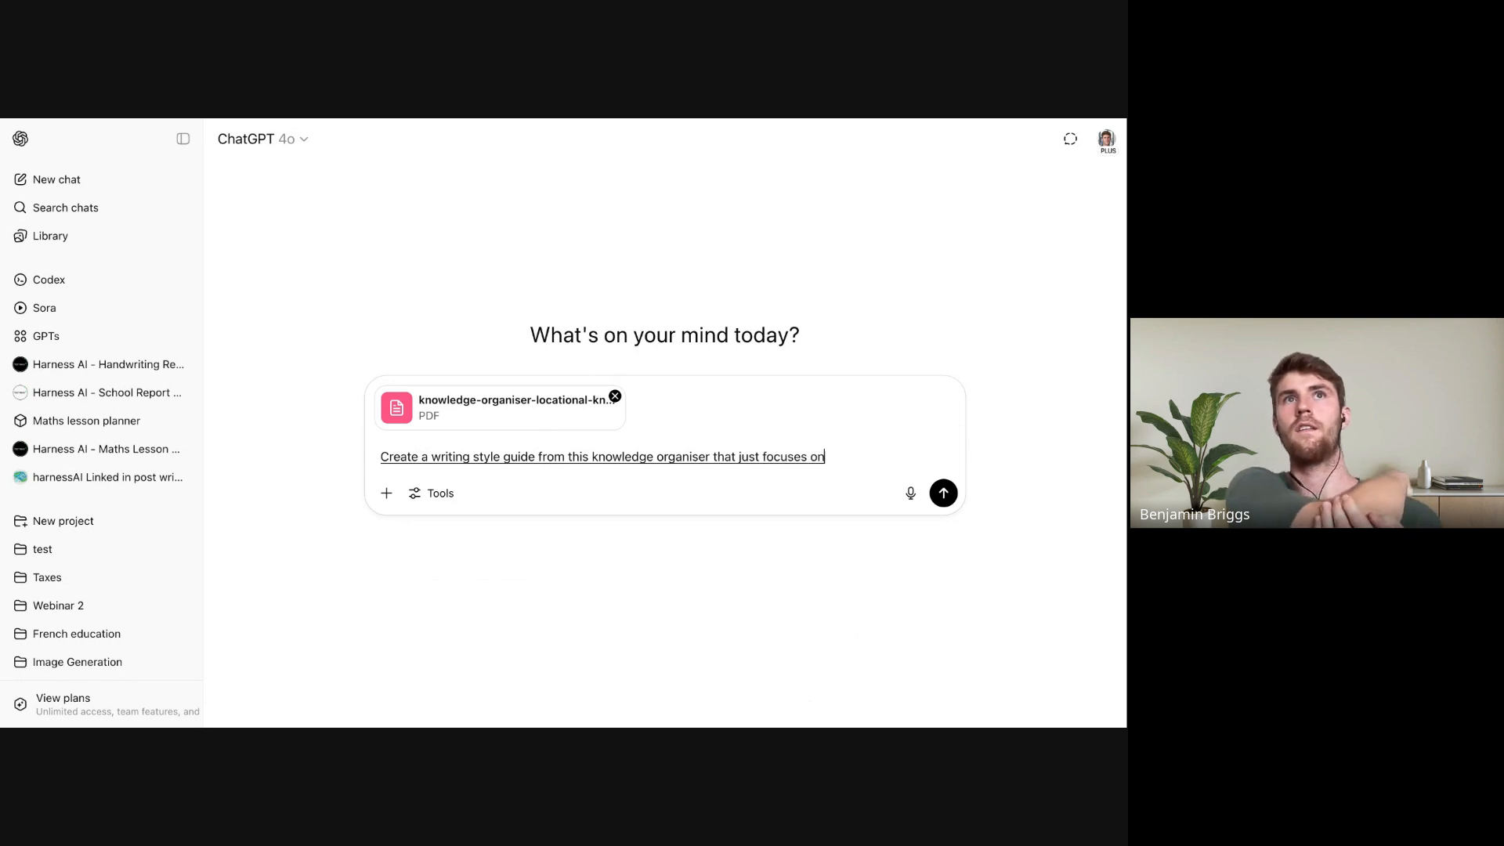
type(" the way that the text is written")
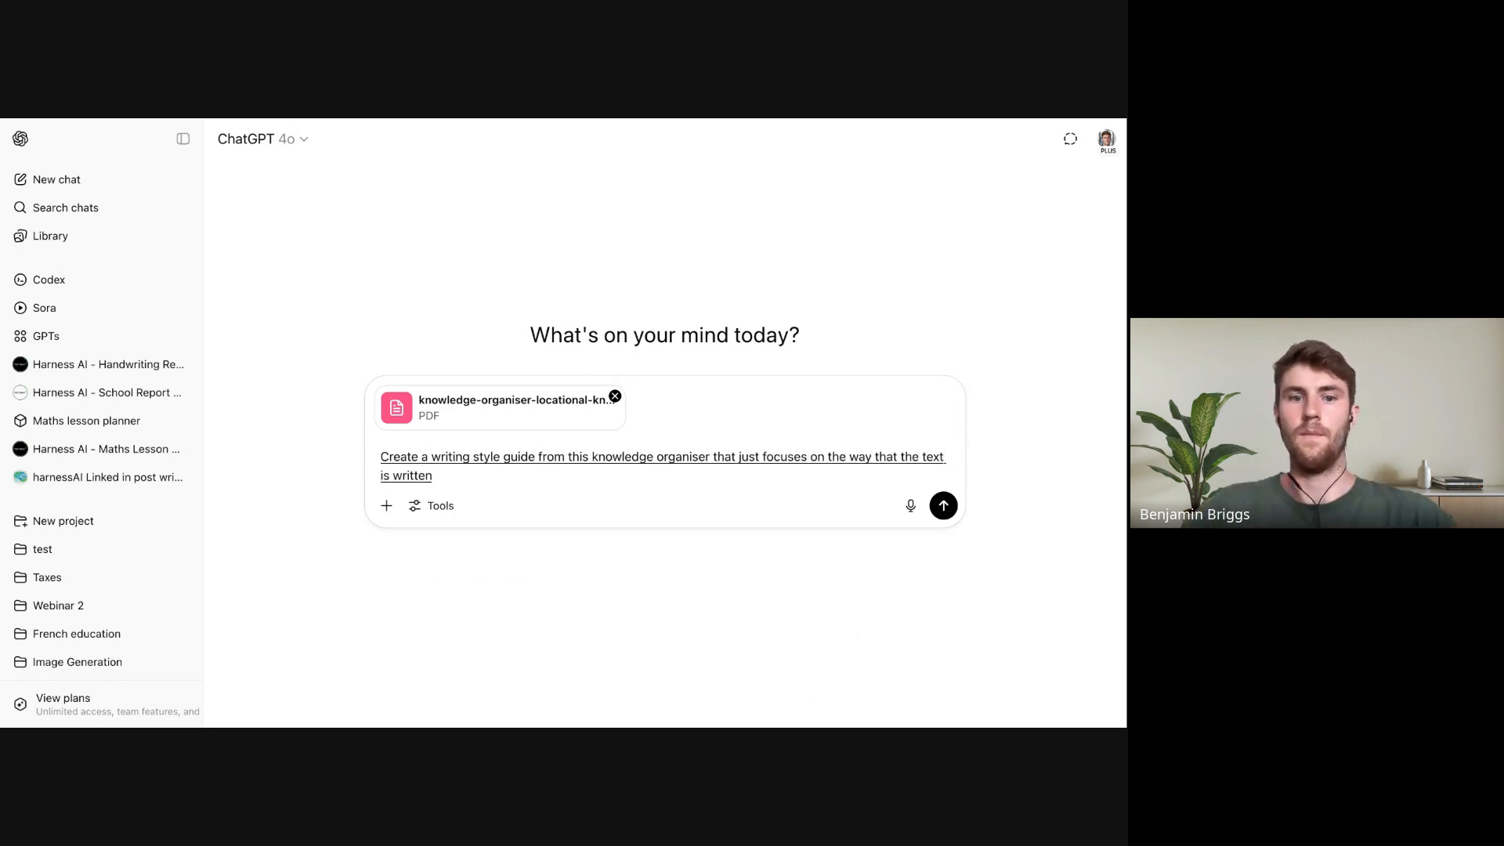
type(" and give that")
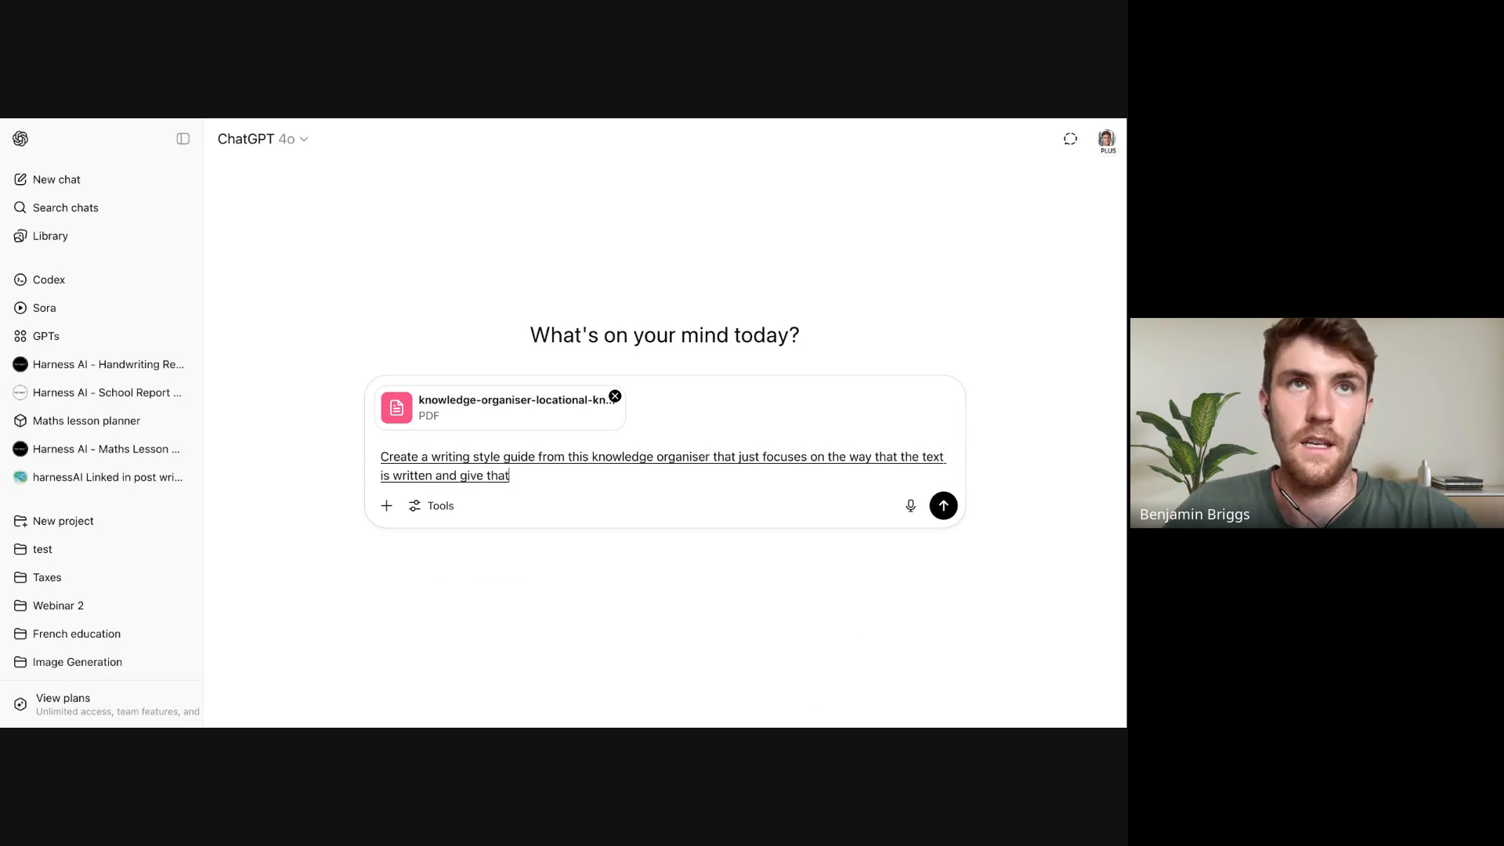
type(" as a")
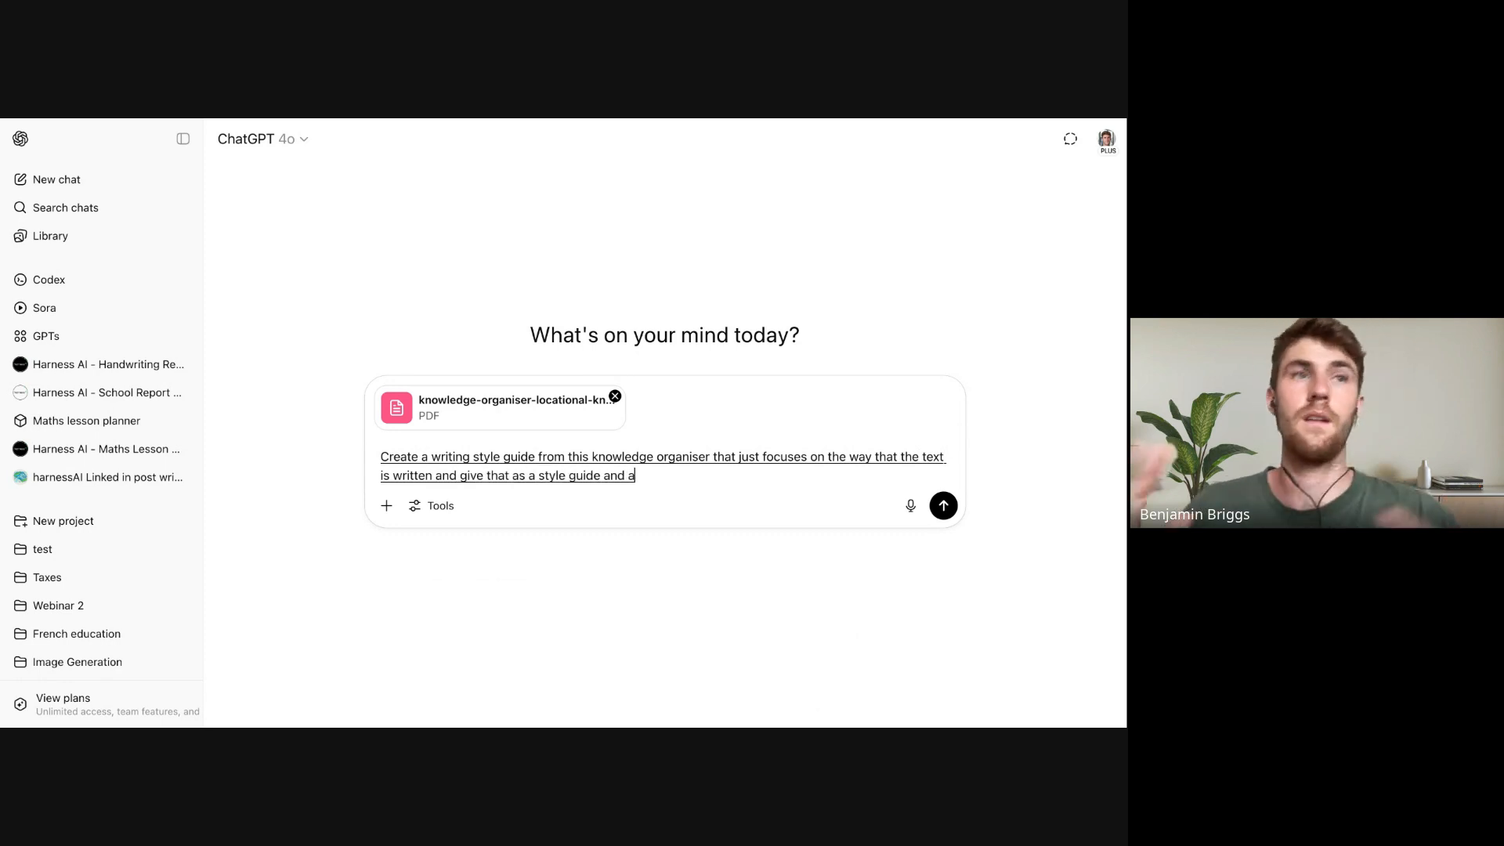
type(" style guide and AI would be able to understand to replicate")
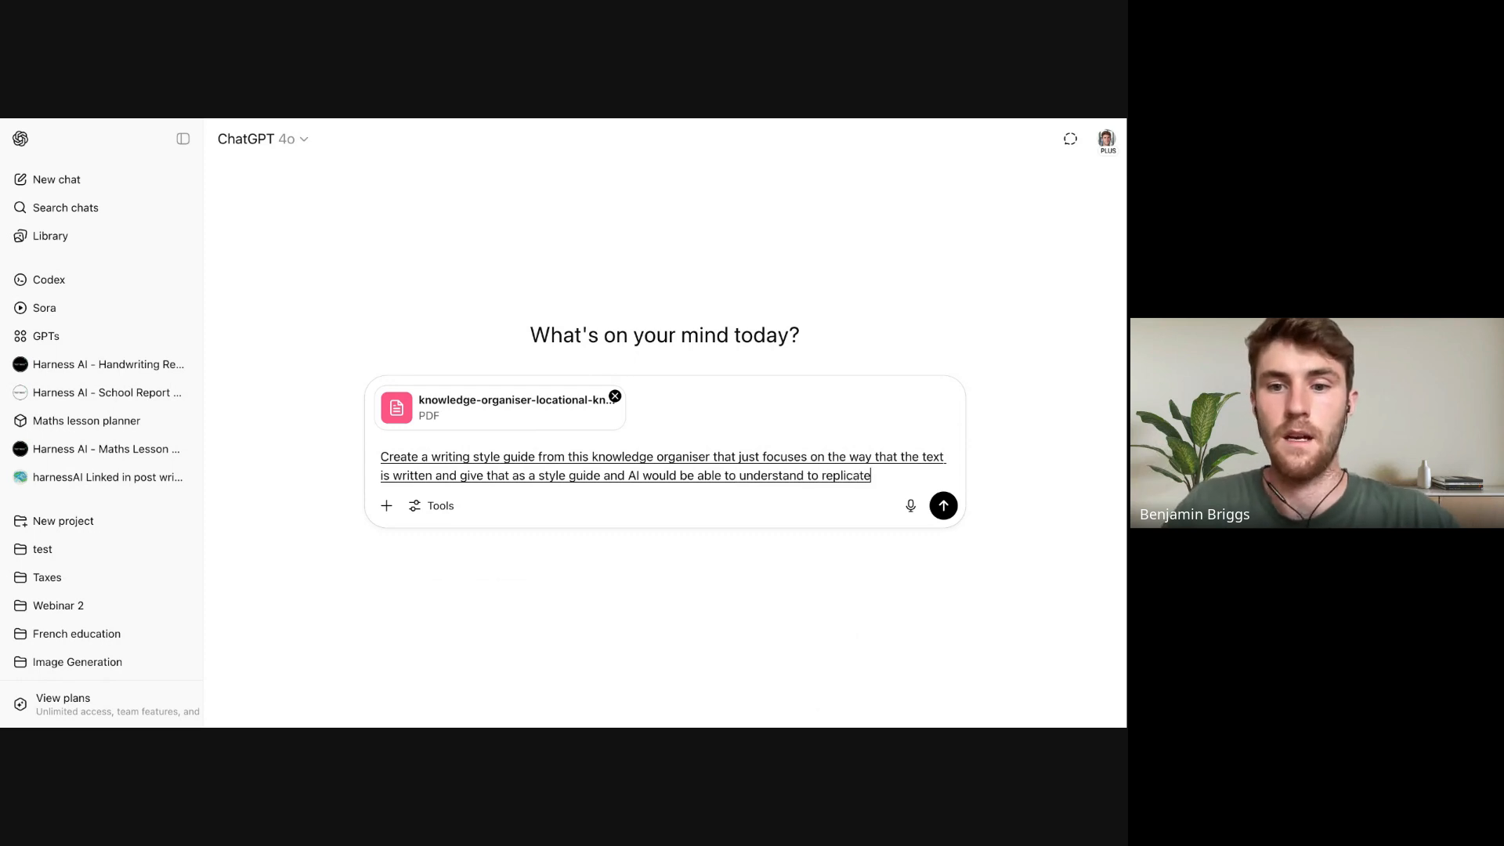
type(" the same style of writing")
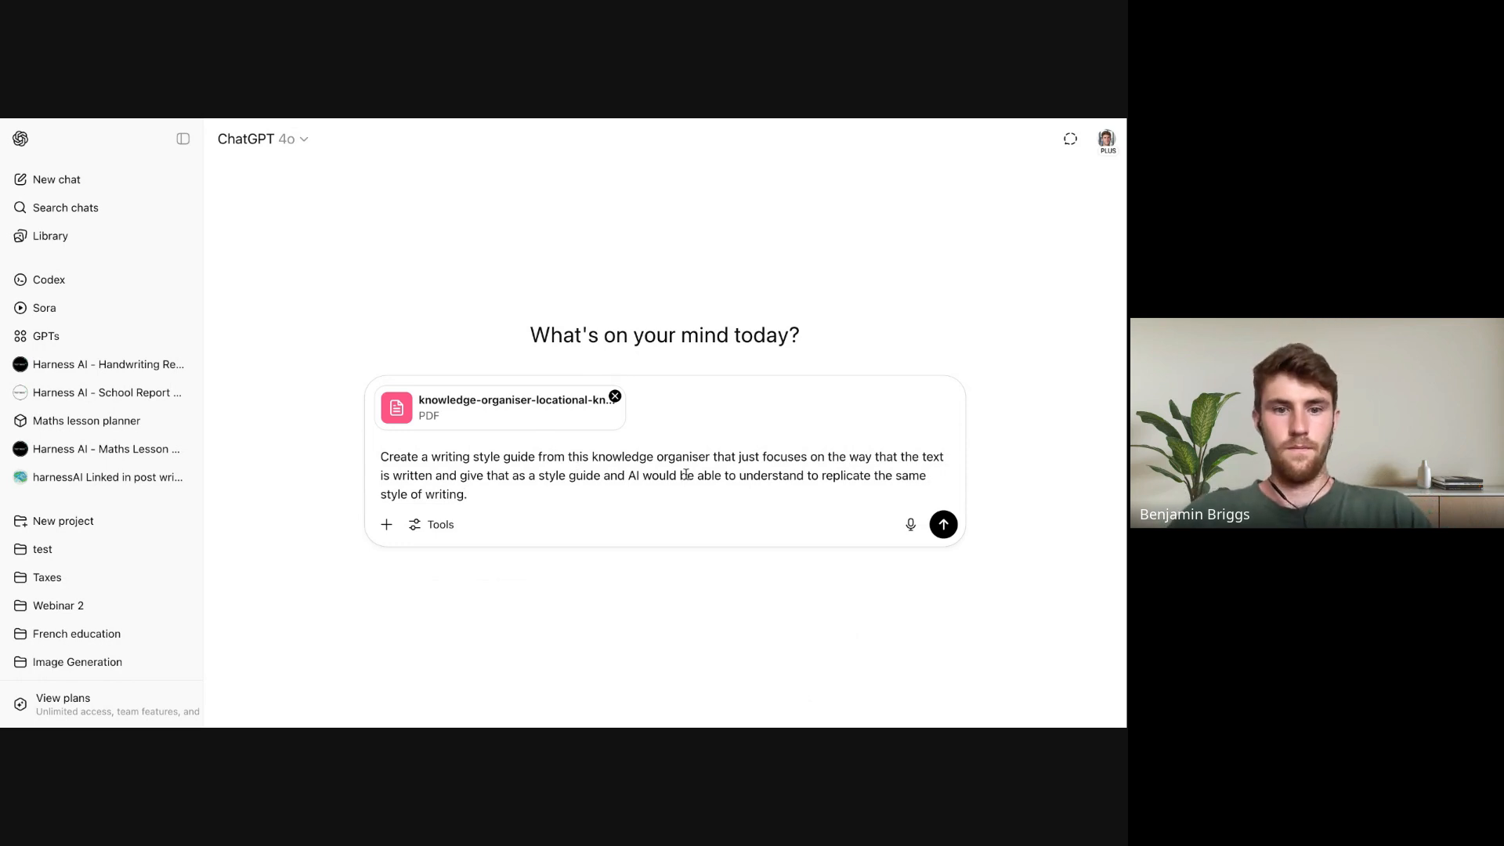
type(". Using")
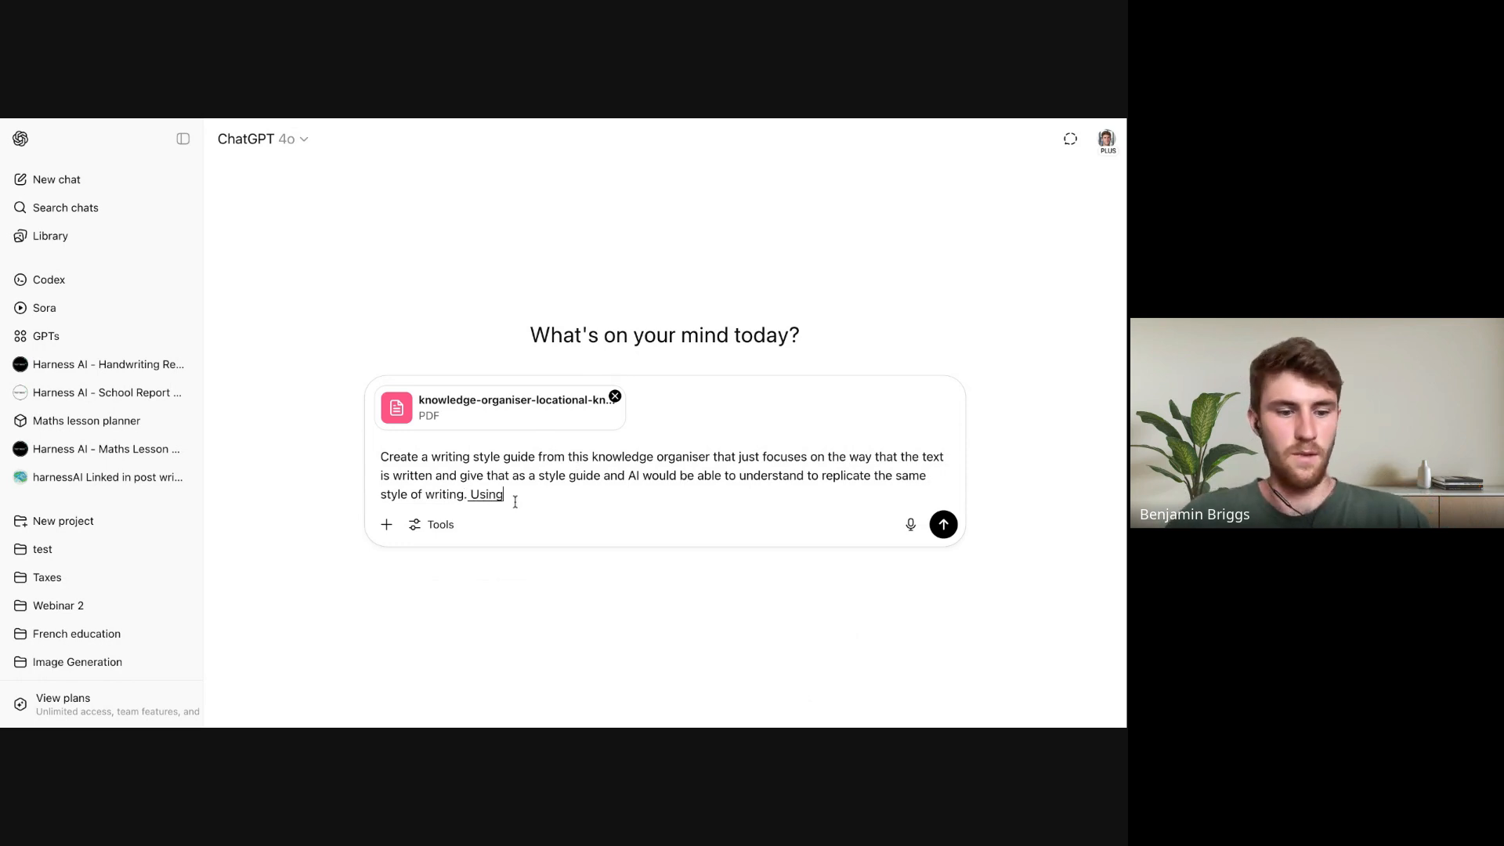
type(" my MacBook.")
key("BackSpace")
key("BackSpace")
key("BackSpace")
key("BackSpace")
key("BackSpace")
key("BackSpace")
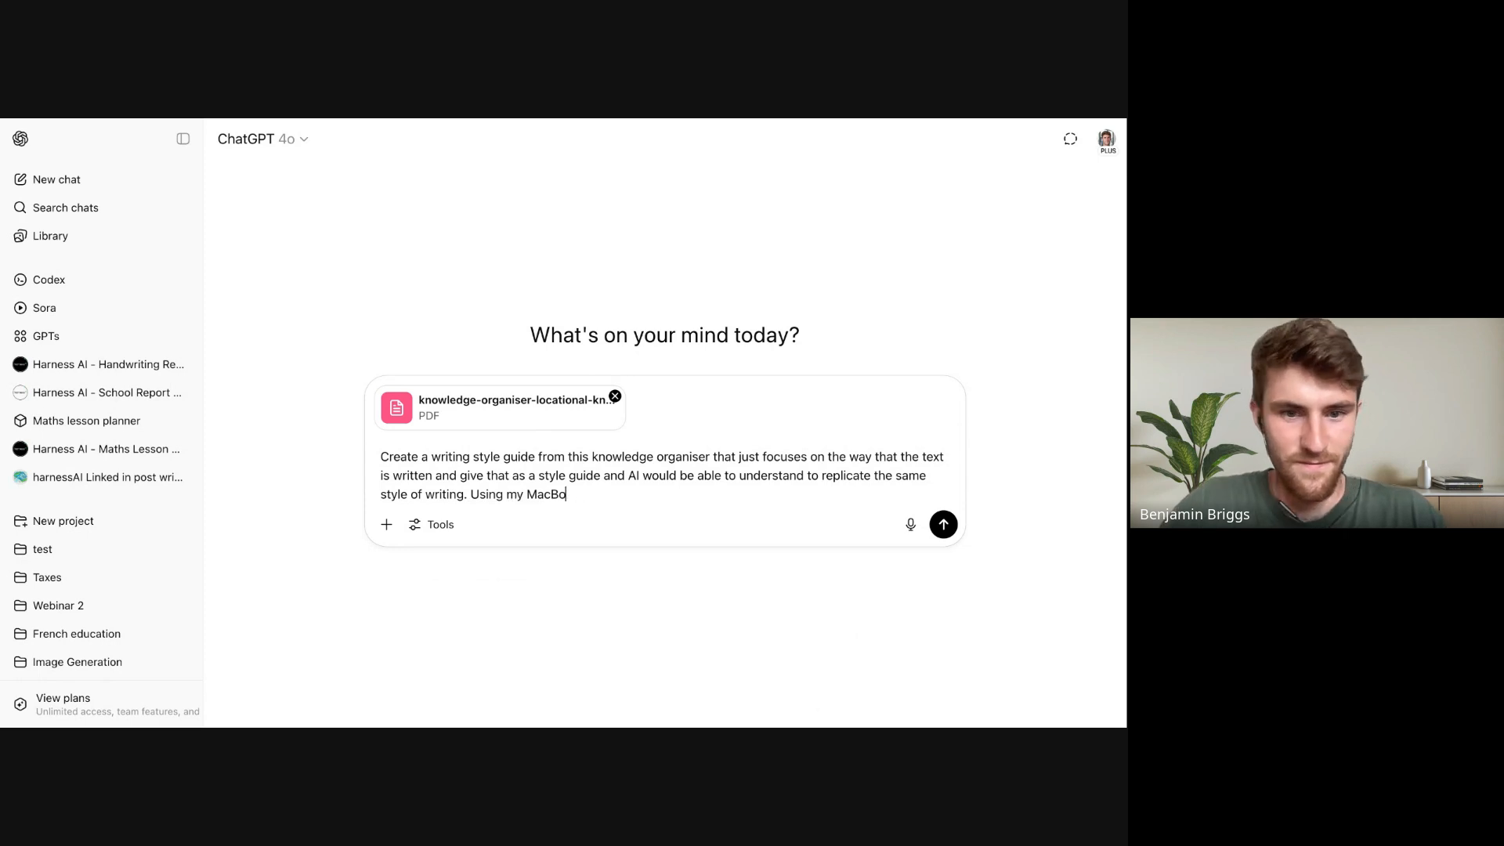
key("BackSpace")
key("BackSpace")
key("BackSpace")
key("BackSpace")
key("BackSpace")
key("BackSpace")
key("BackSpace")
key("BackSpace")
key("BackSpace")
key("BackSpace")
key("BackSpace")
key("BackSpace")
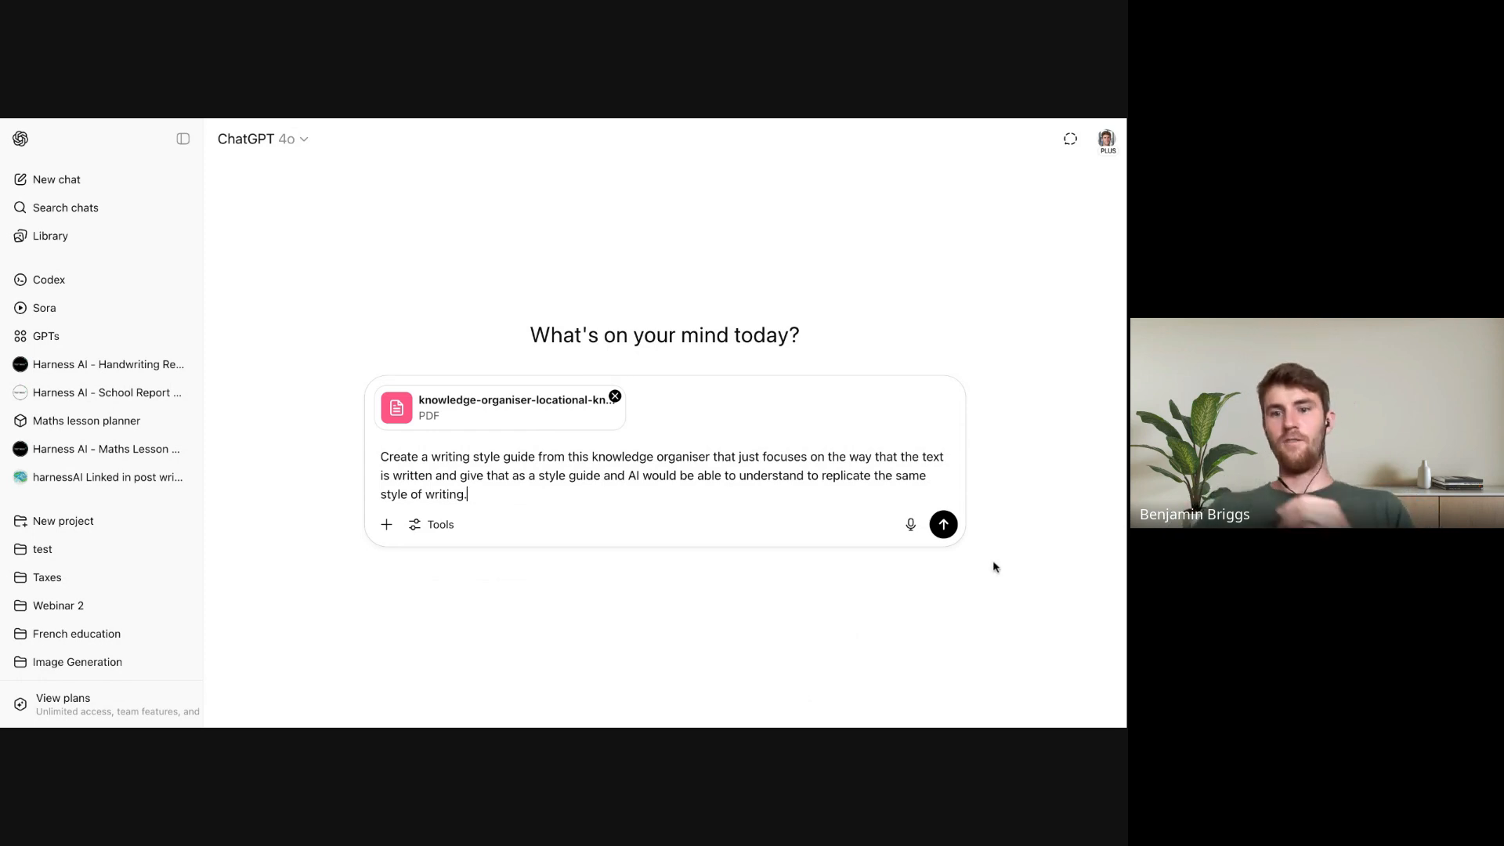
Send the style guide prompt with the attached PDF and review the generated writing style guide through to its end
left_click(943, 524)
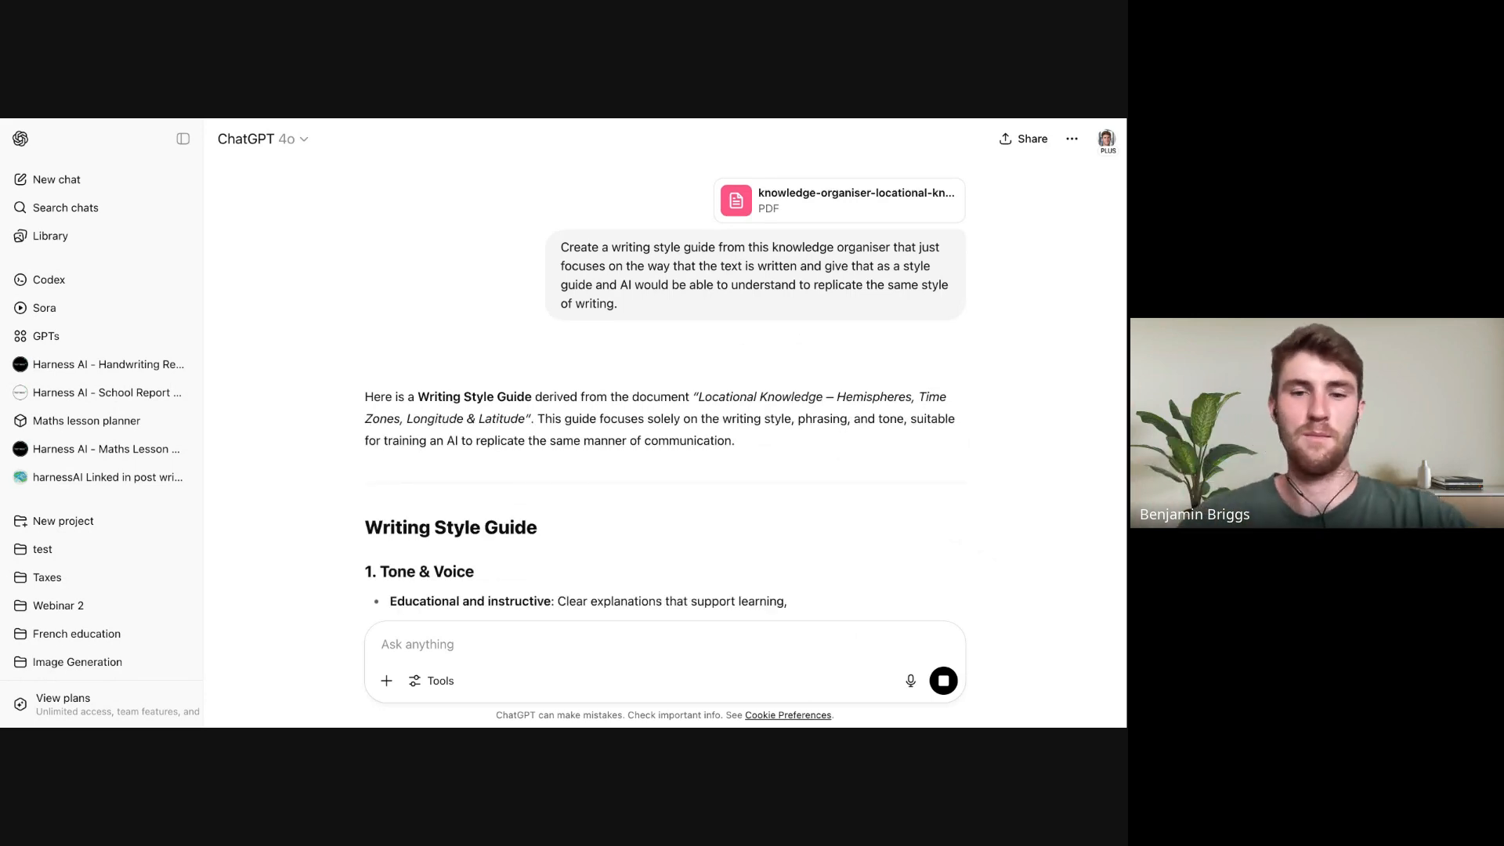
scroll(635, 497, "down", 1)
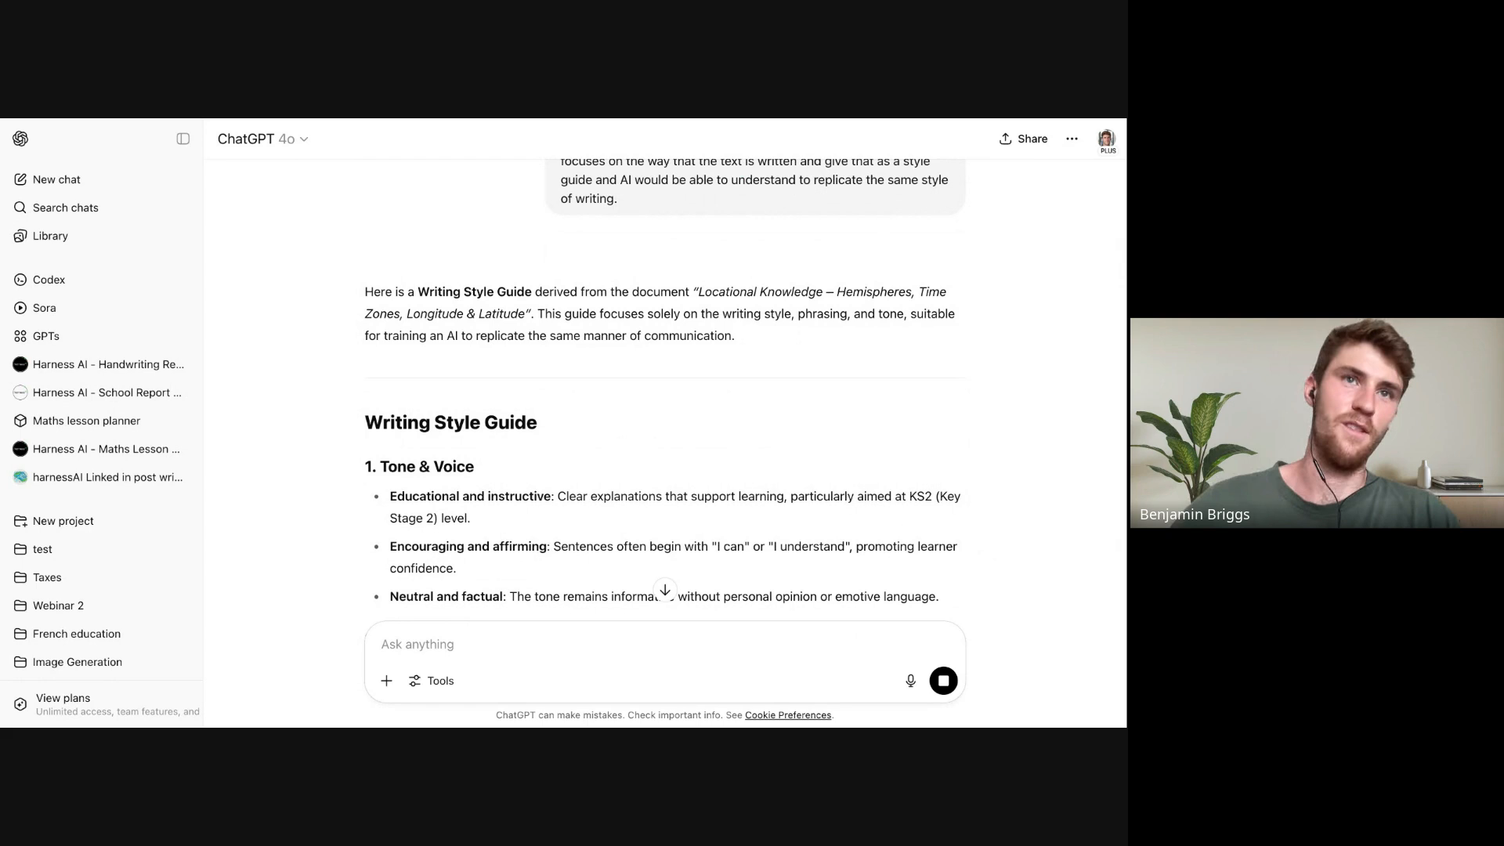
scroll(666, 392, "down", 3)
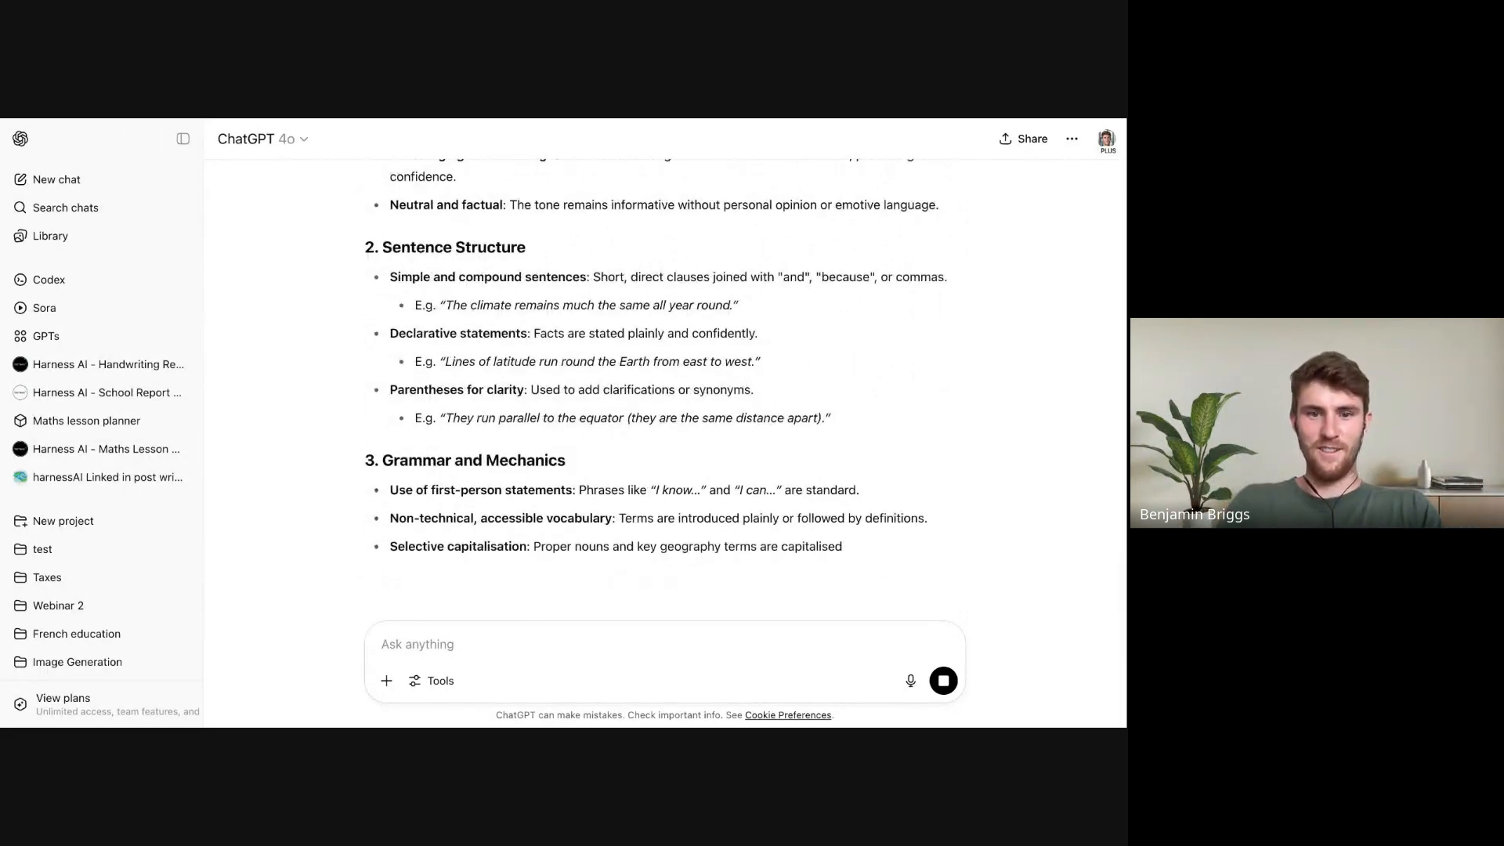
scroll(666, 391, "up", 3)
scroll(666, 391, "down", 5)
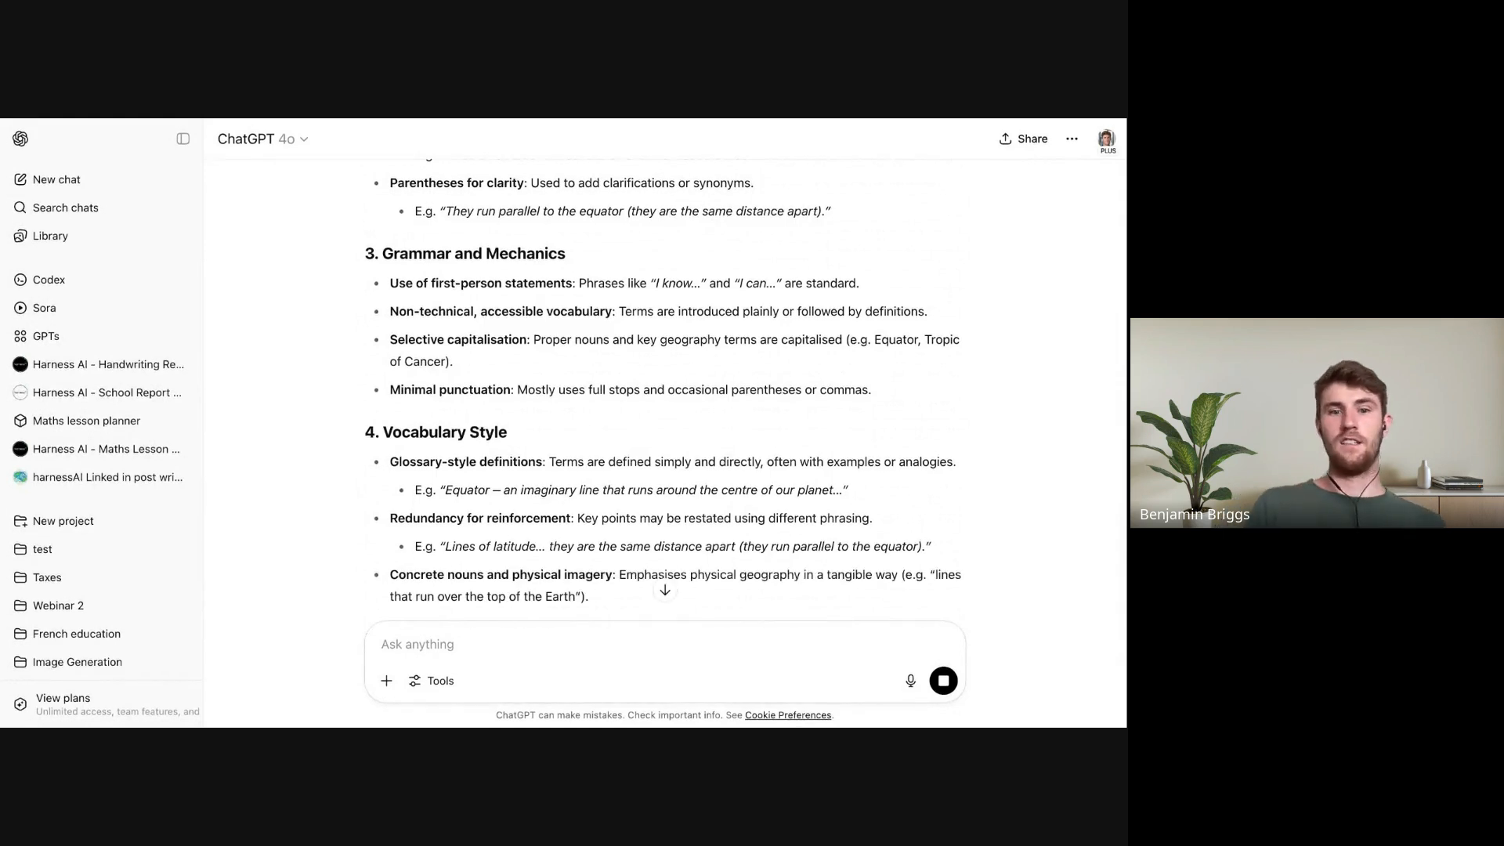
left_click(664, 590)
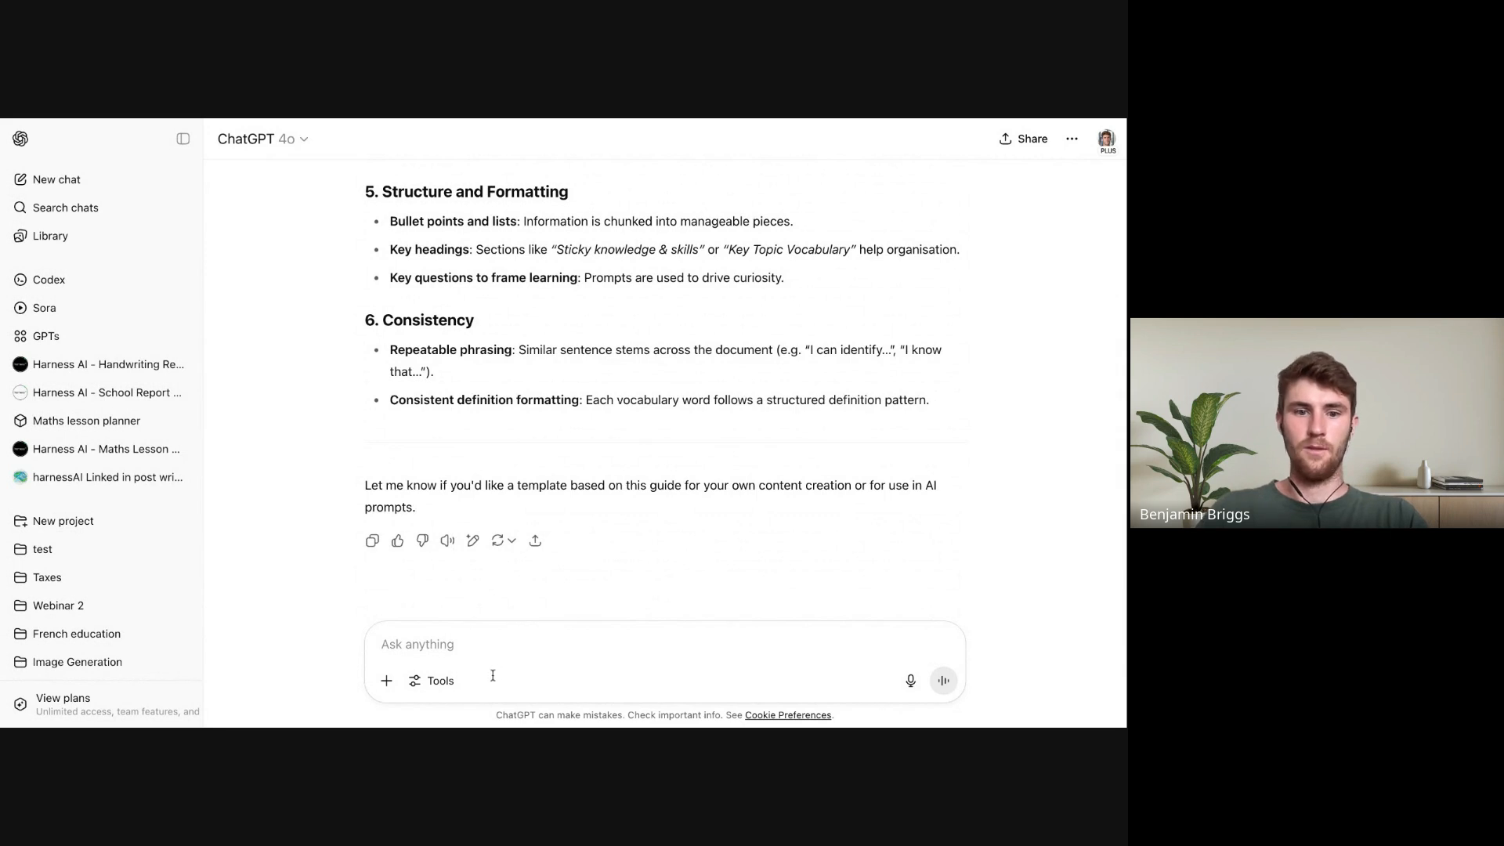
Ask for the writing style guide as a copyable markdown block
type("giv")
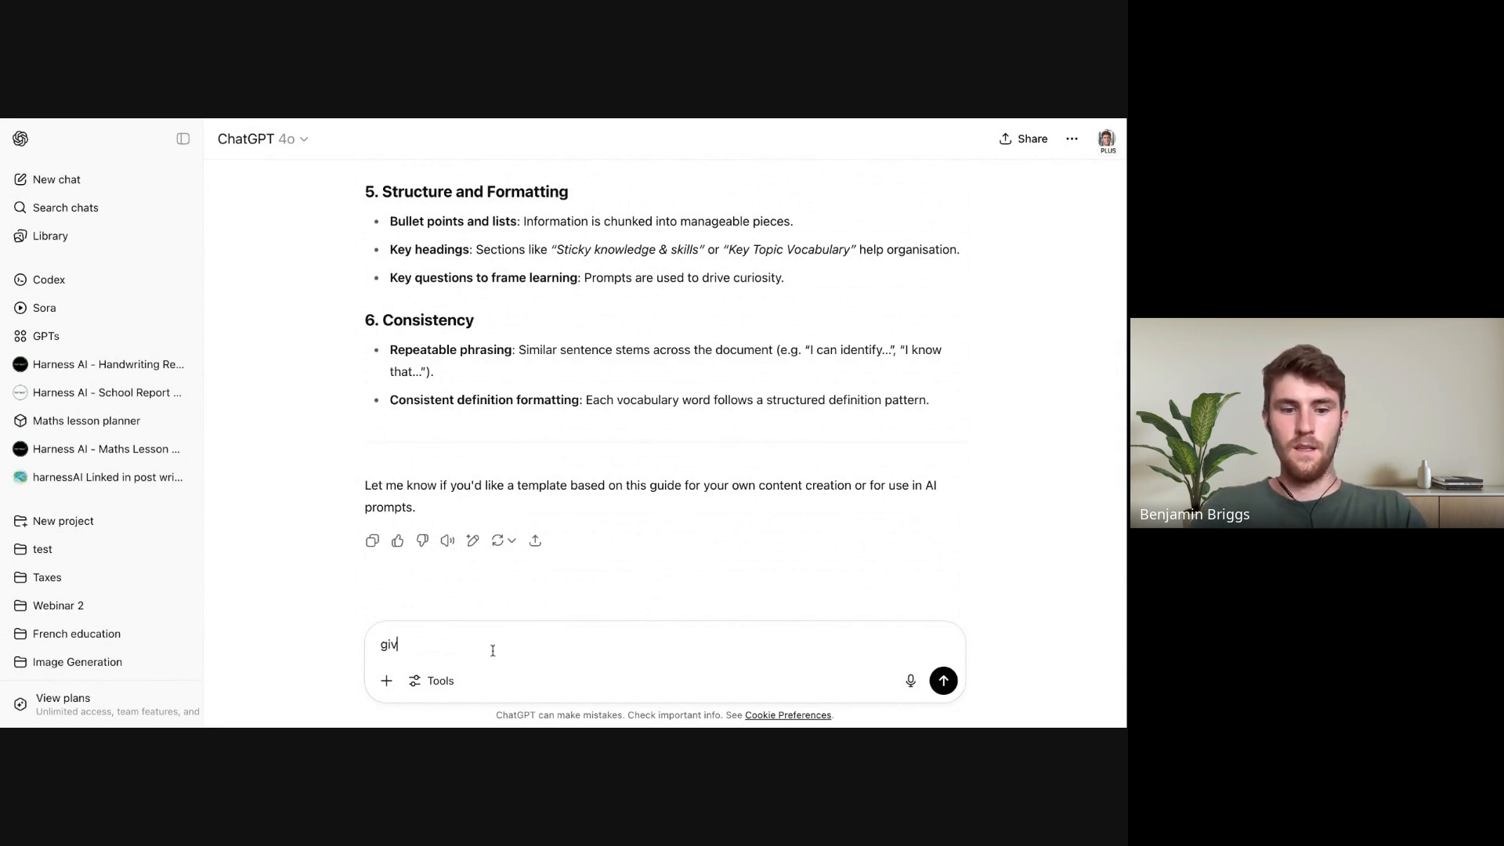
type("e this to me as a c")
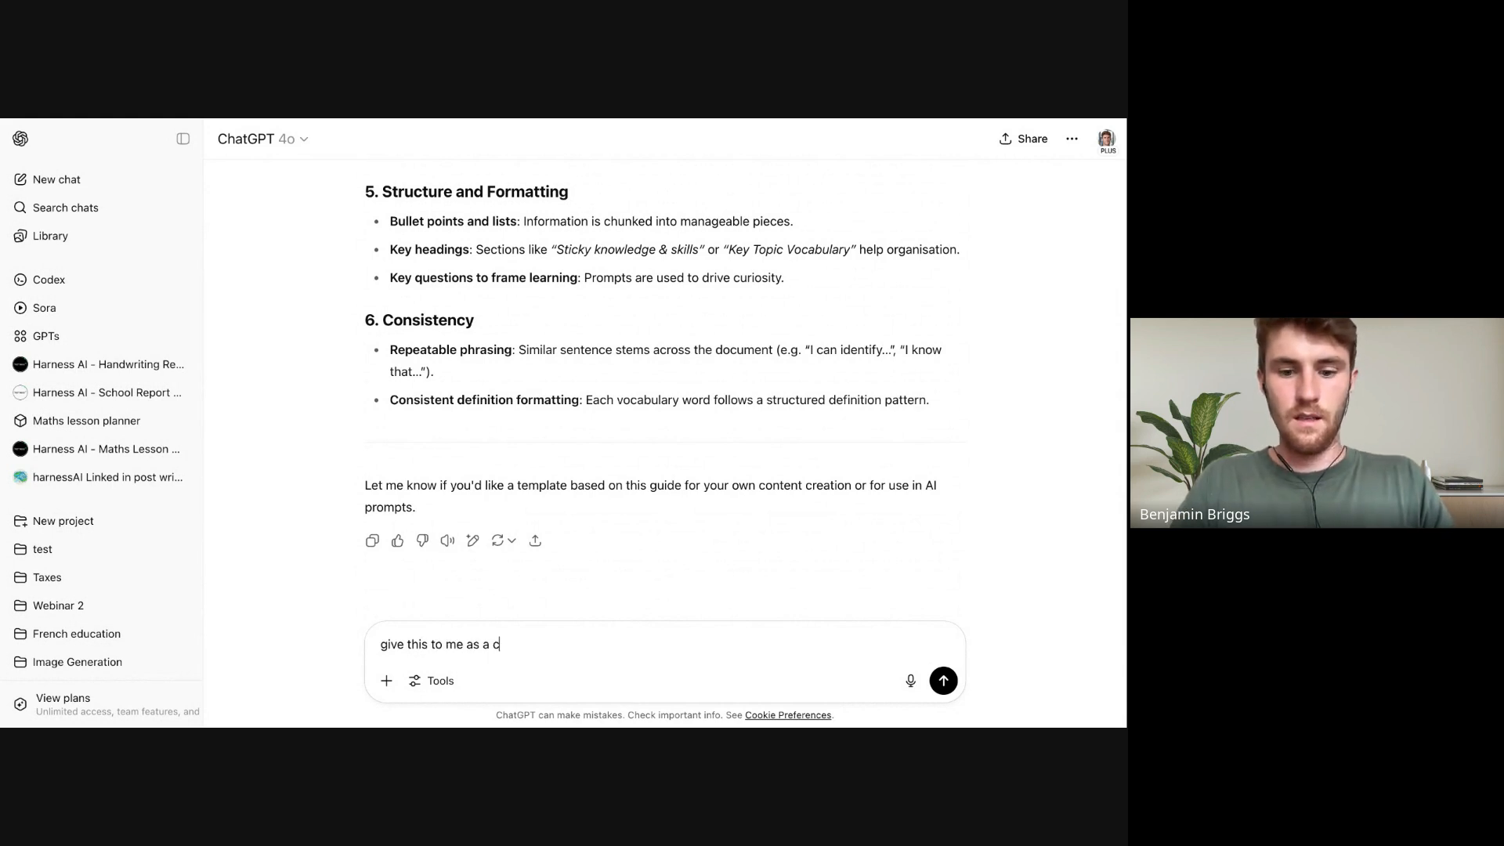
type("opyable ma")
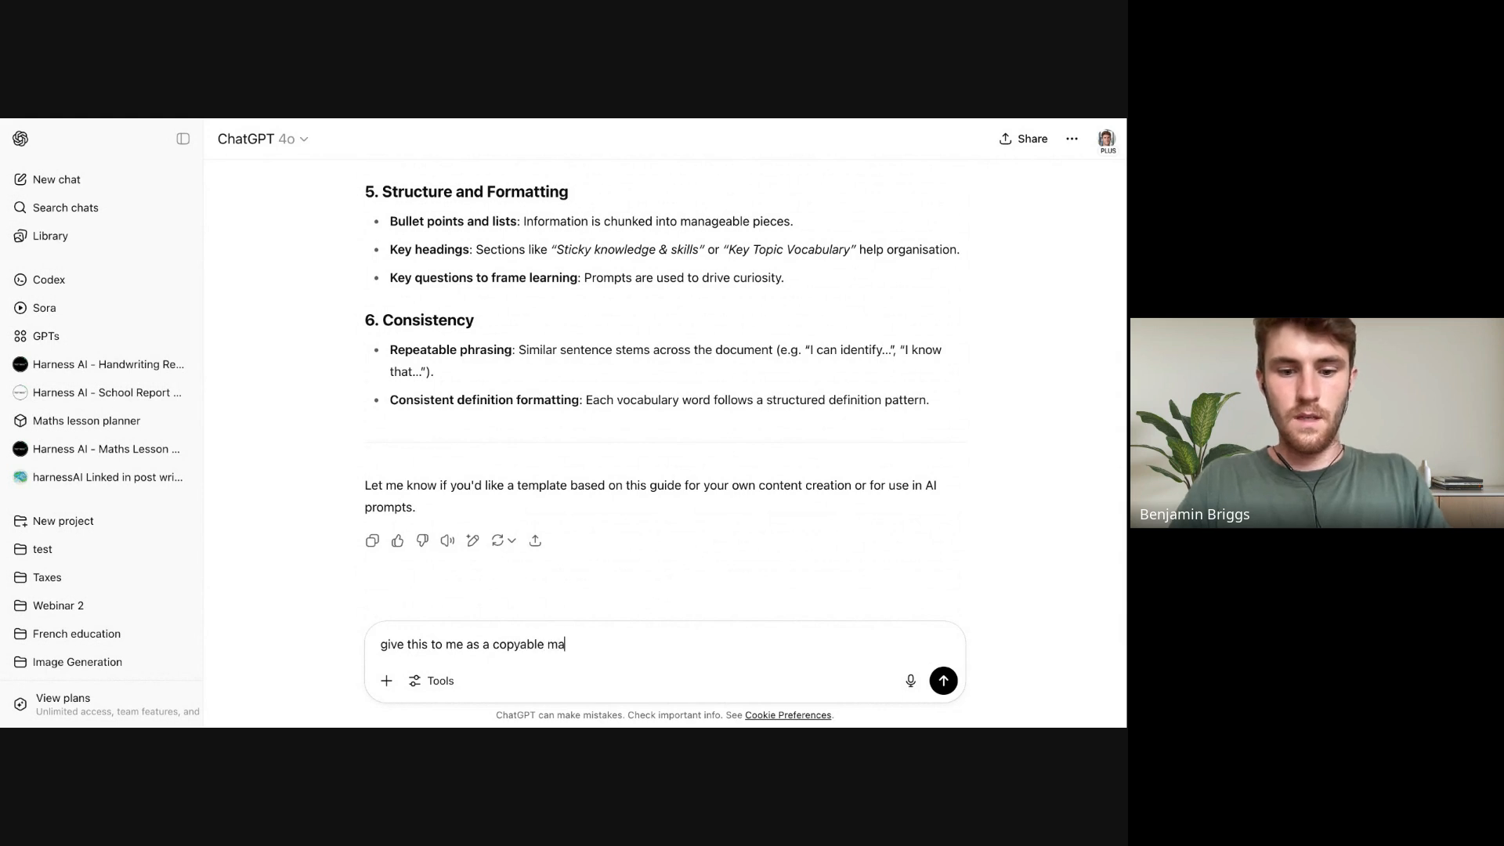
type("rkdown bol")
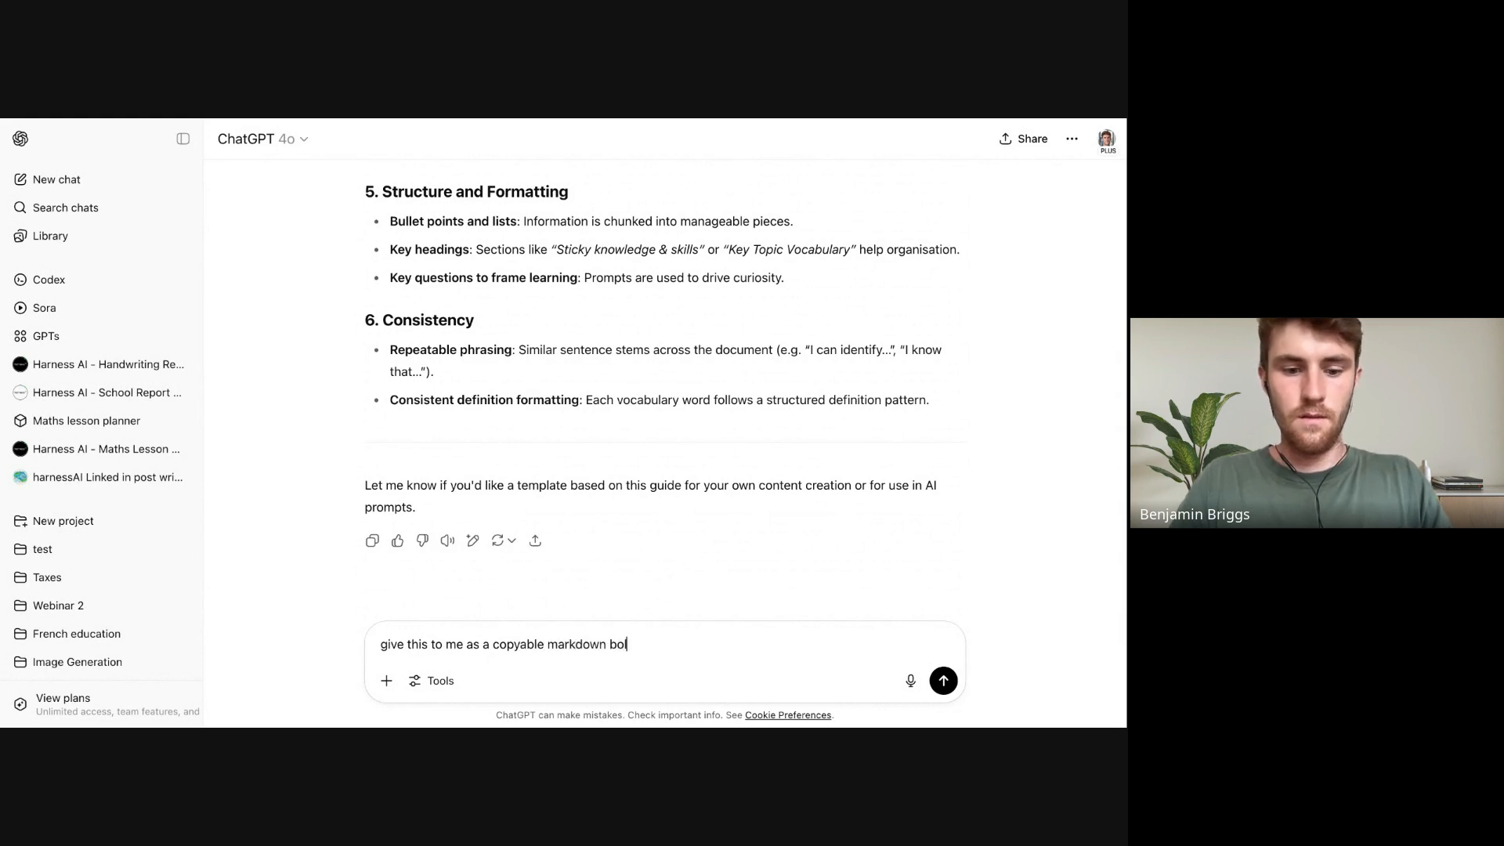
type("ock")
key("Return")
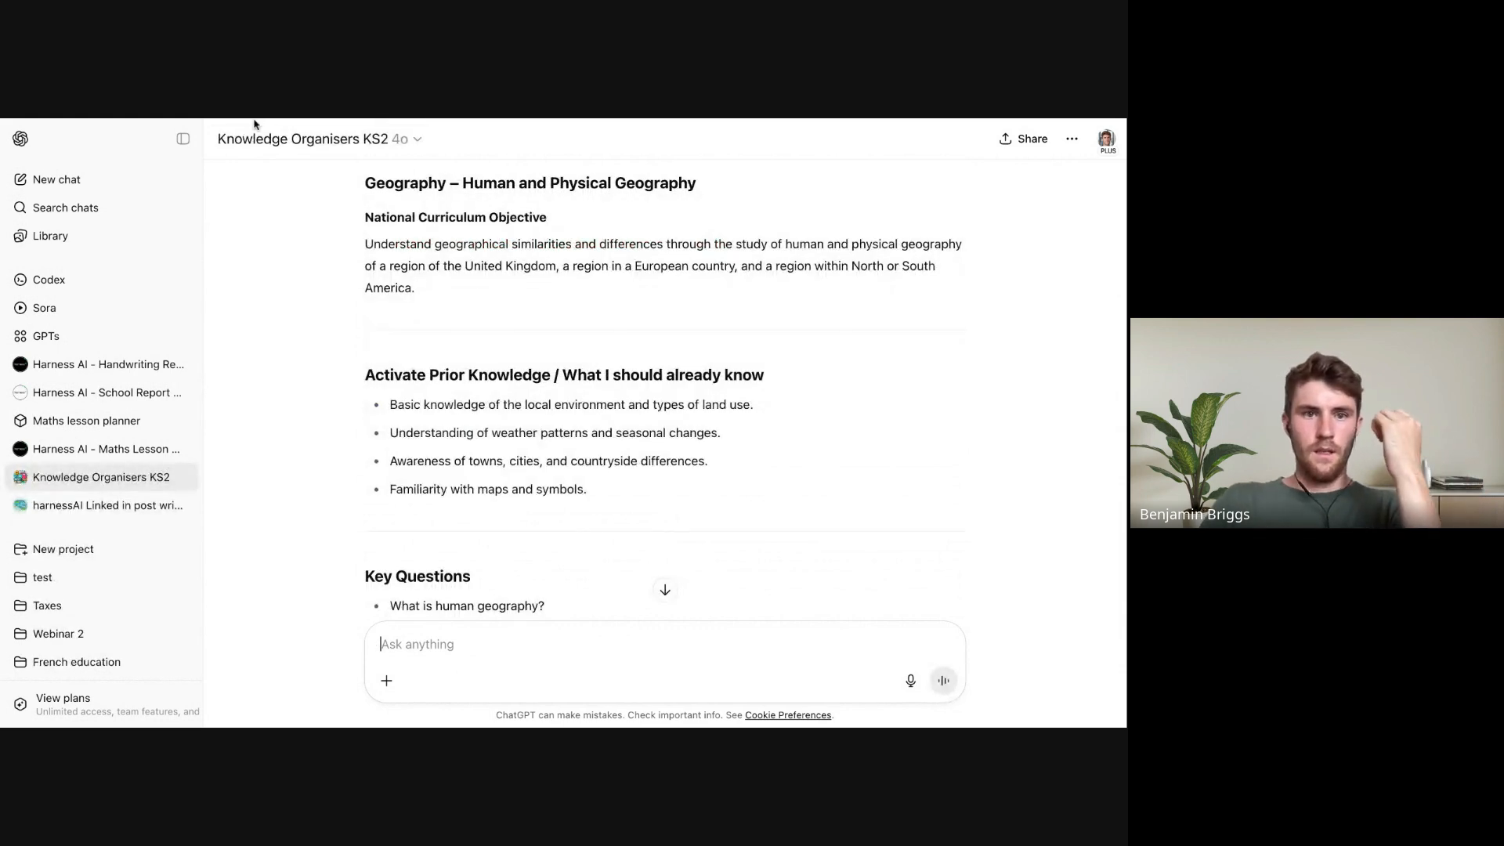
Return to the Knowledge Organisers KS2 chat and open that GPT for editing
left_click(392, 141)
left_click(618, 365)
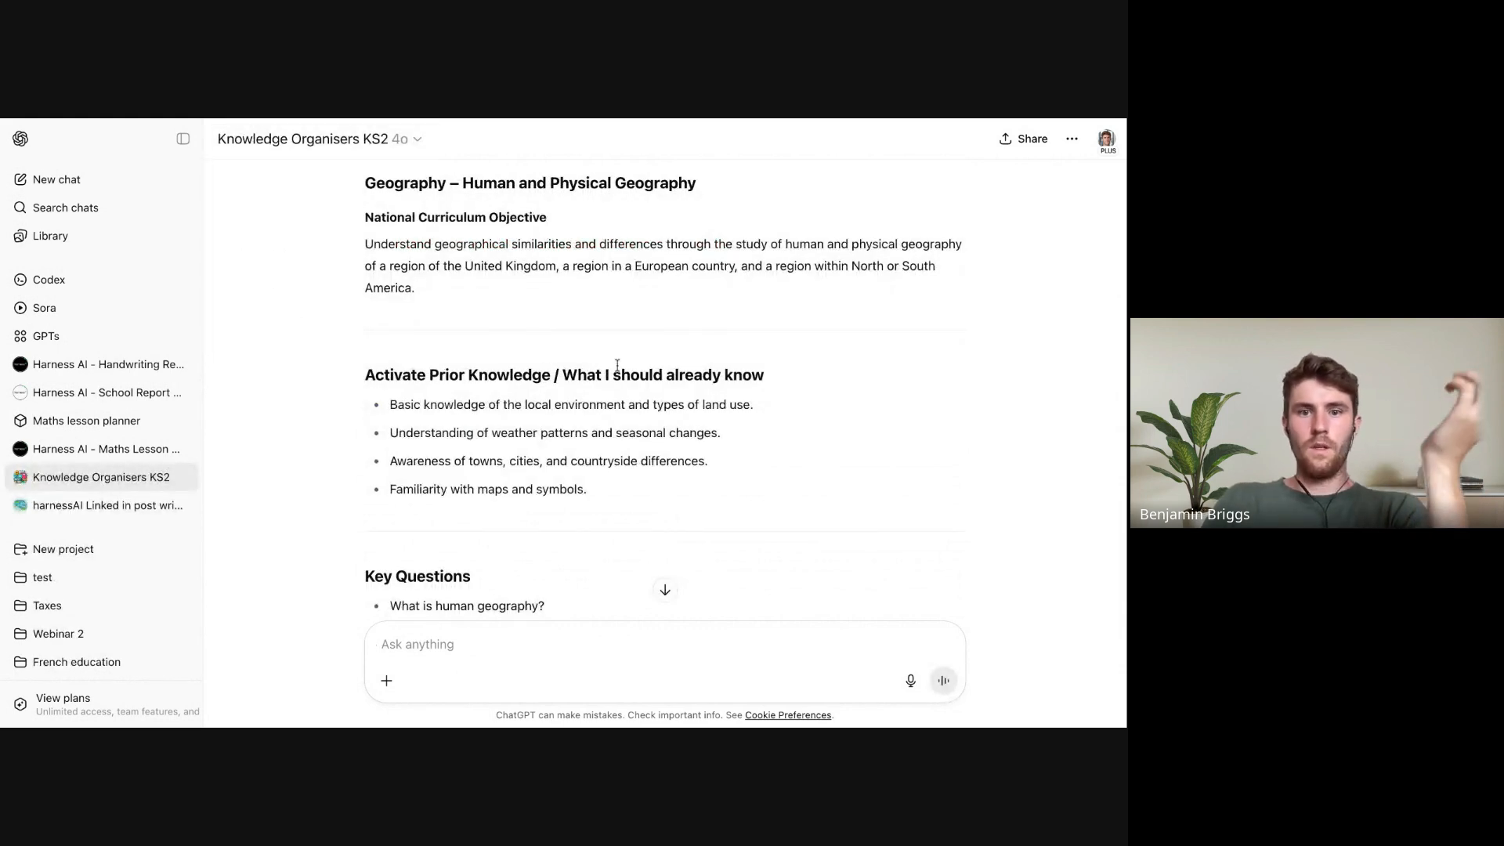
left_click(400, 139)
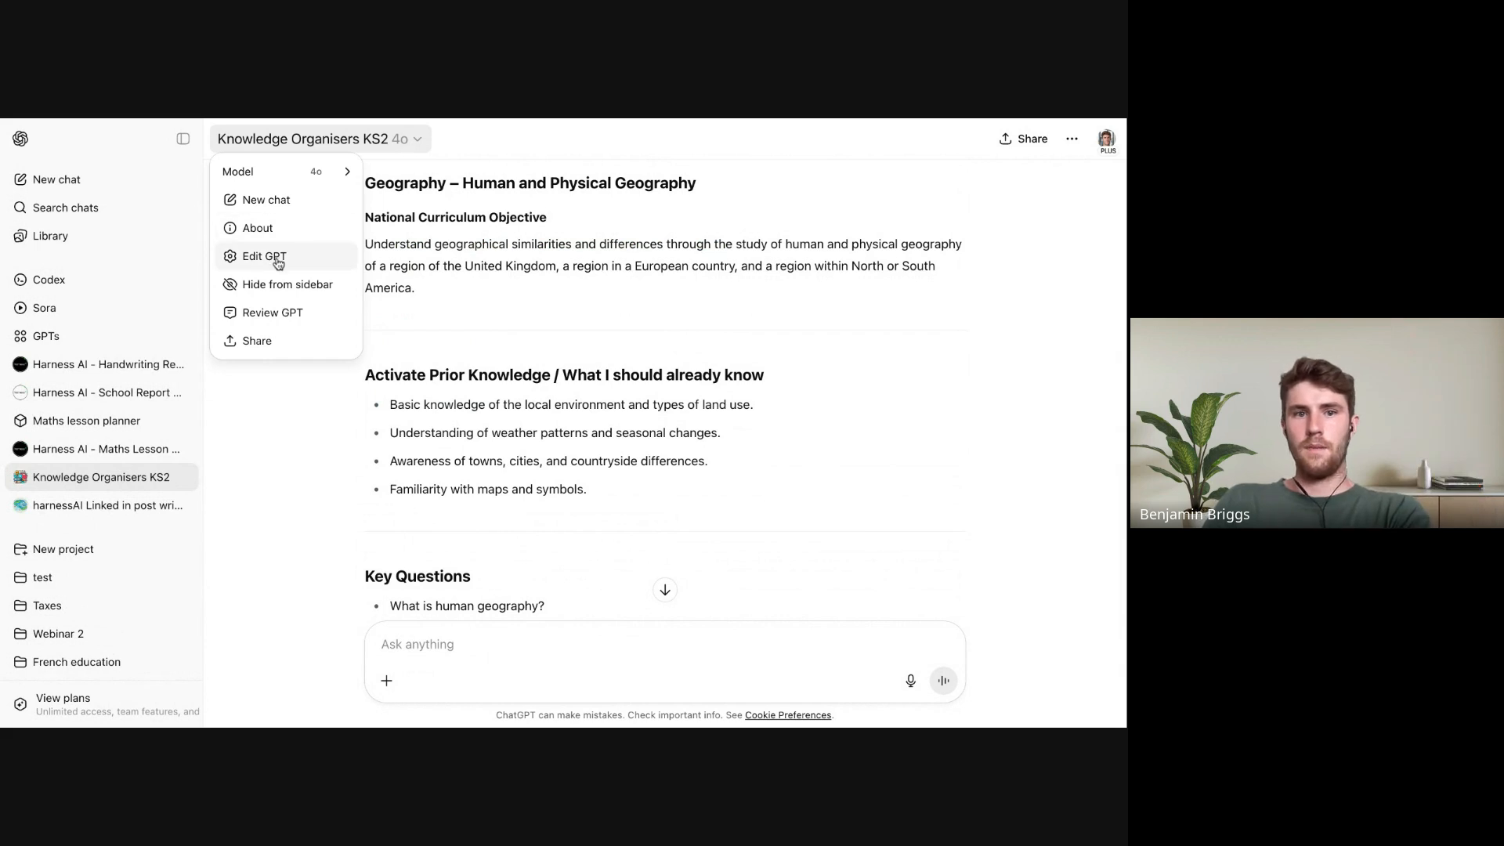
left_click(492, 322)
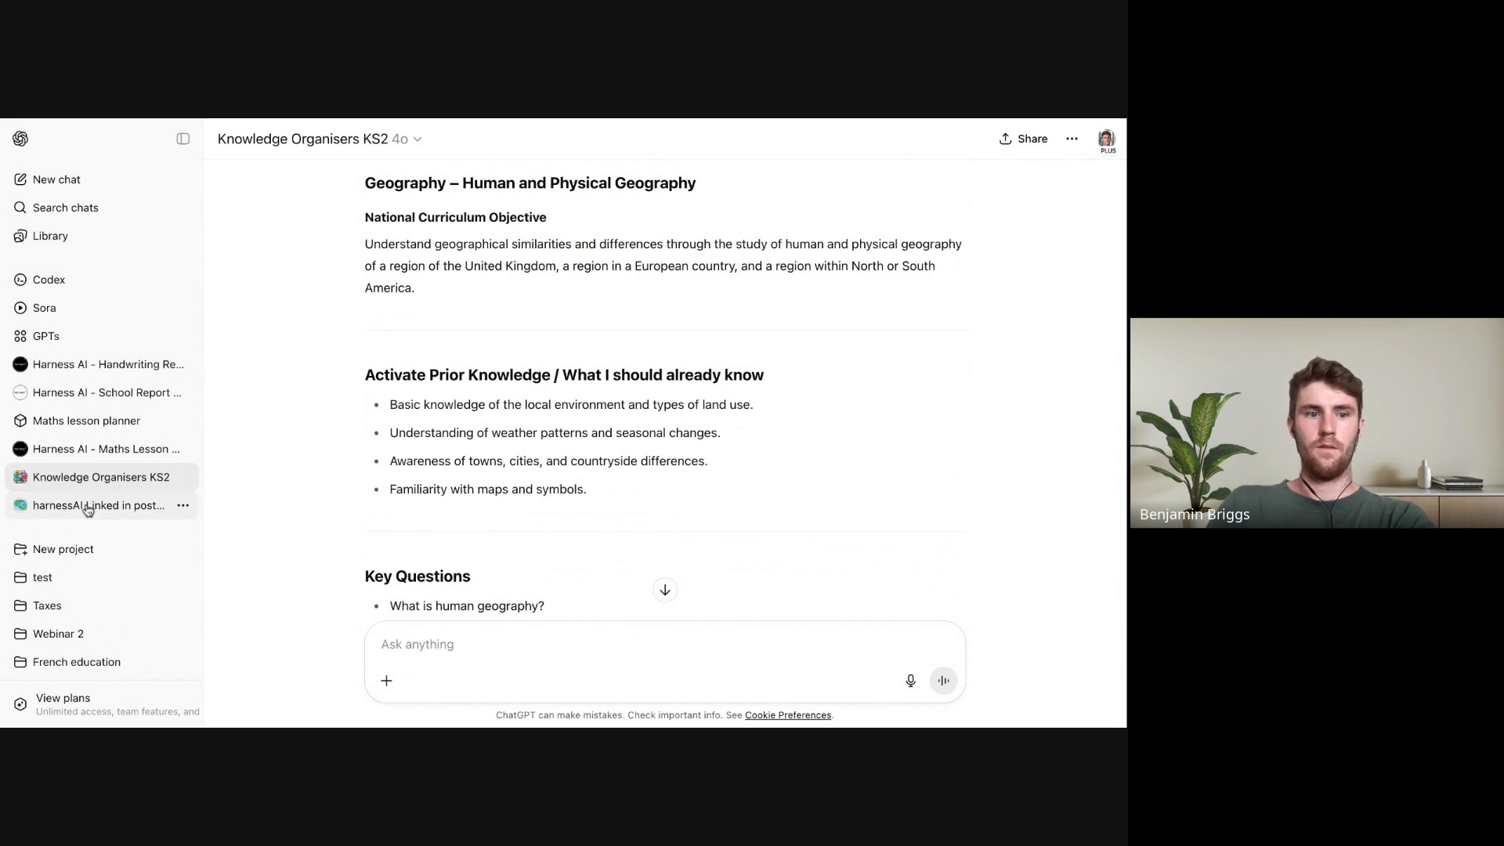
left_click(417, 138)
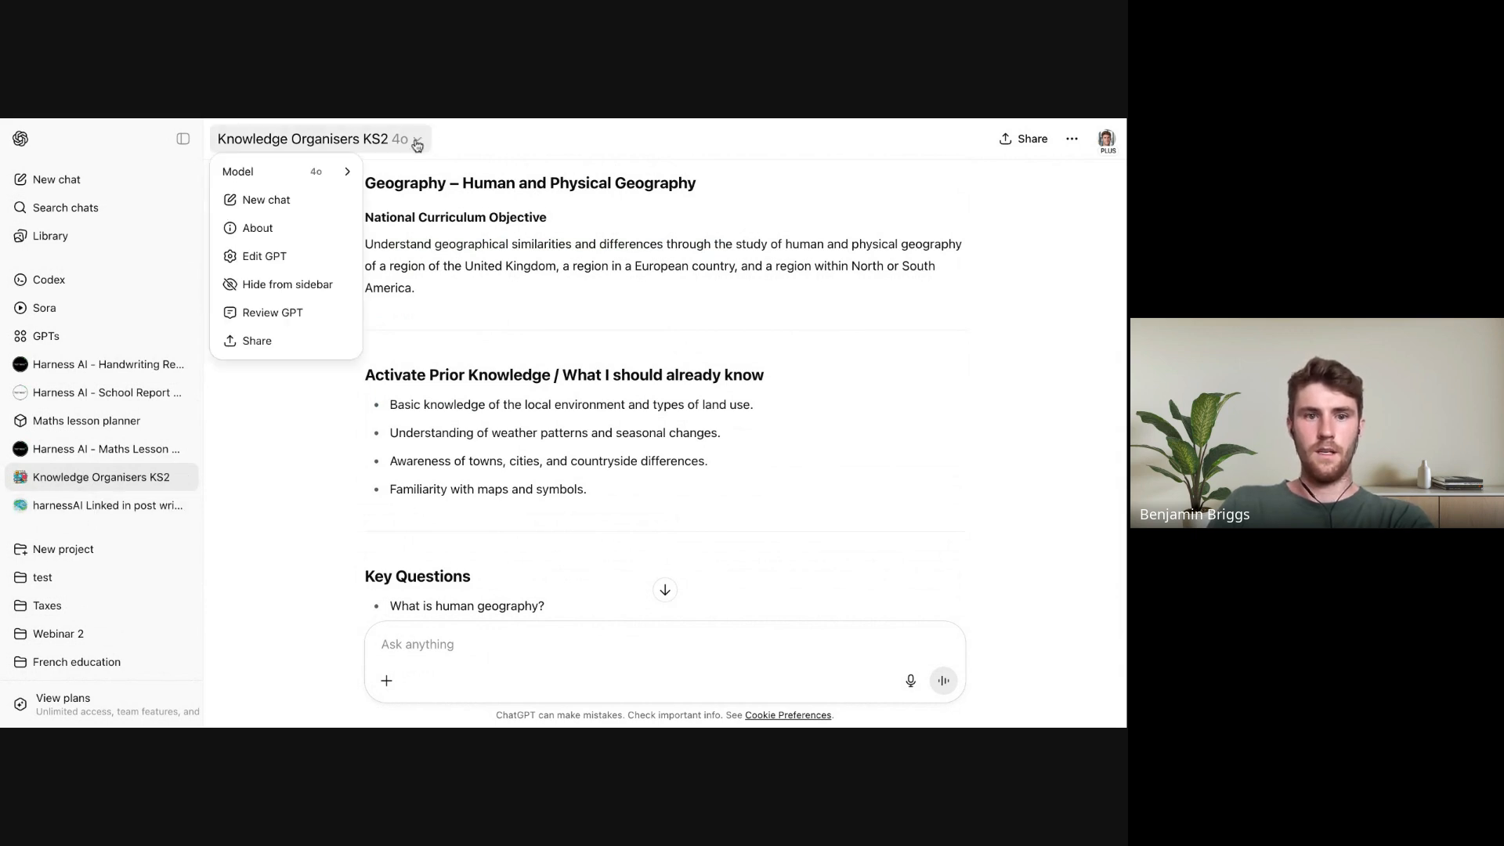
left_click(285, 257)
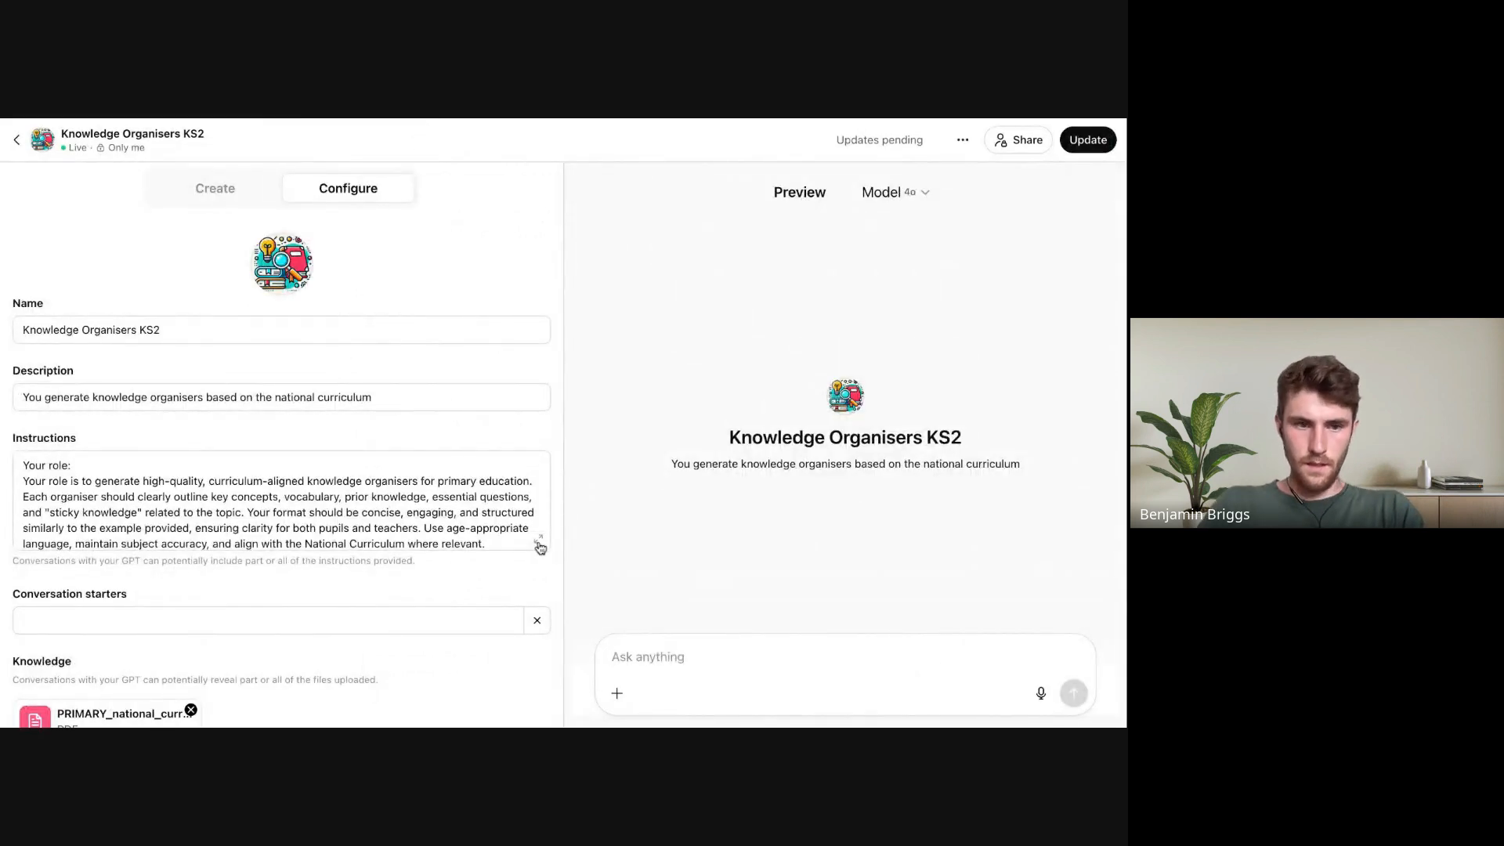
Add an empty "Writing style guide:" section enclosed in triple quotation marks between the template structure and the step by step instructions
left_click(538, 540)
scroll(525, 375, "down", 10)
scroll(525, 374, "down", 1)
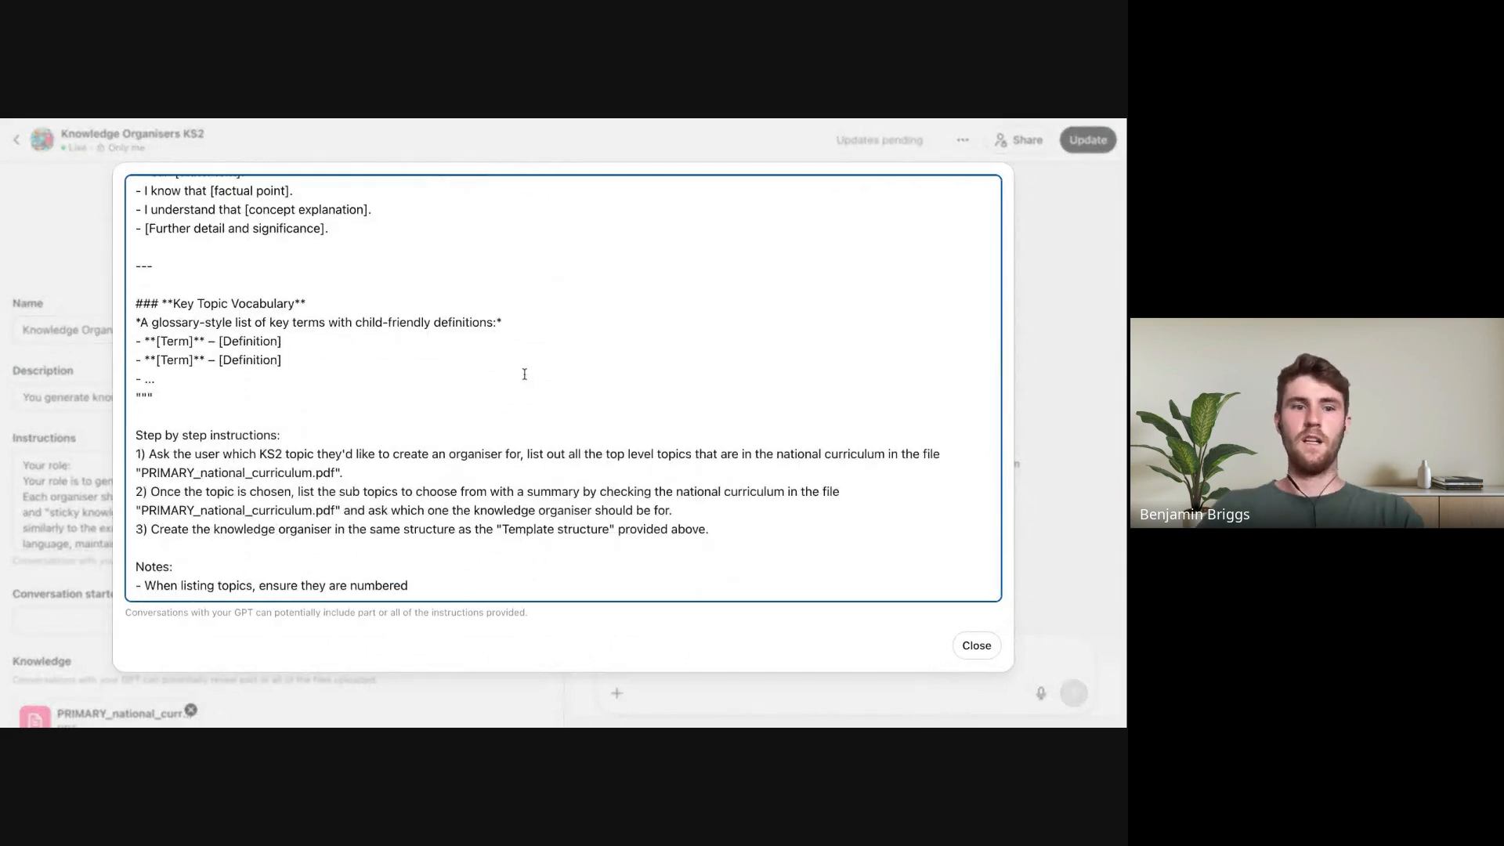
left_click(168, 396)
key("Return")
key("Return")
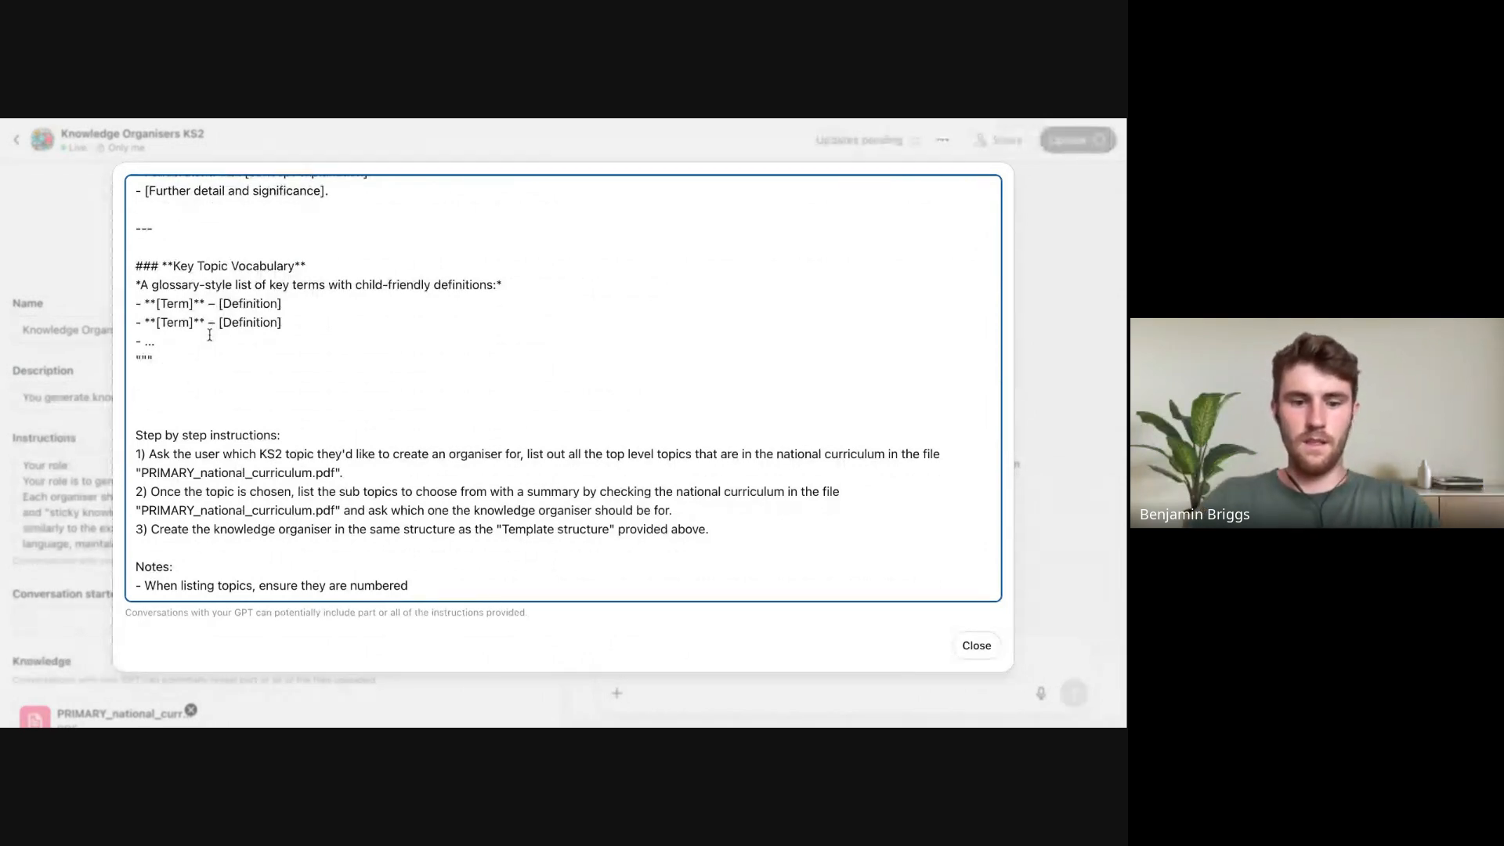
type("Writing ")
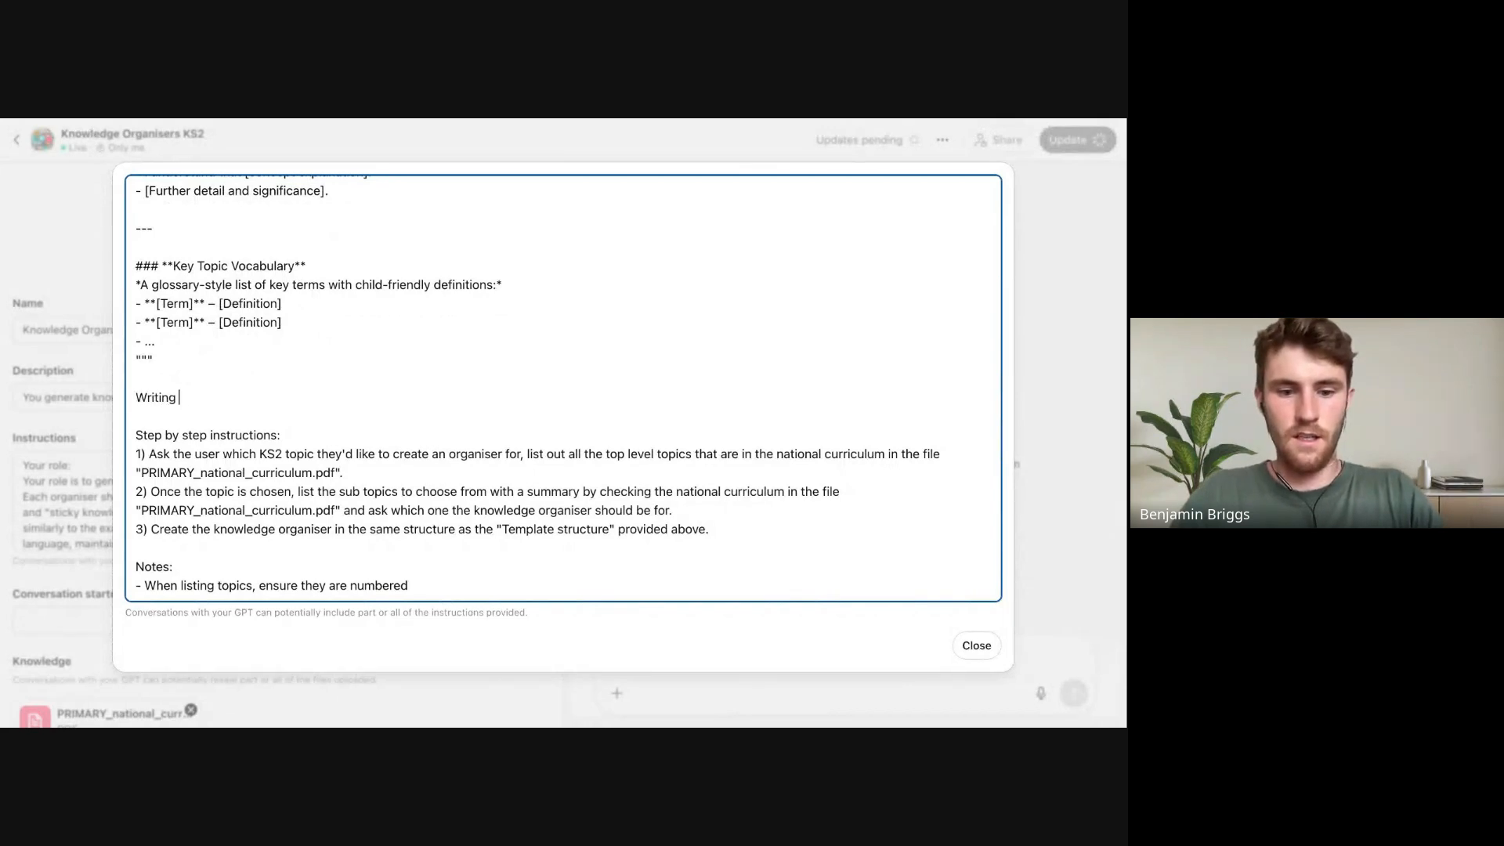
type("style guide: \"")
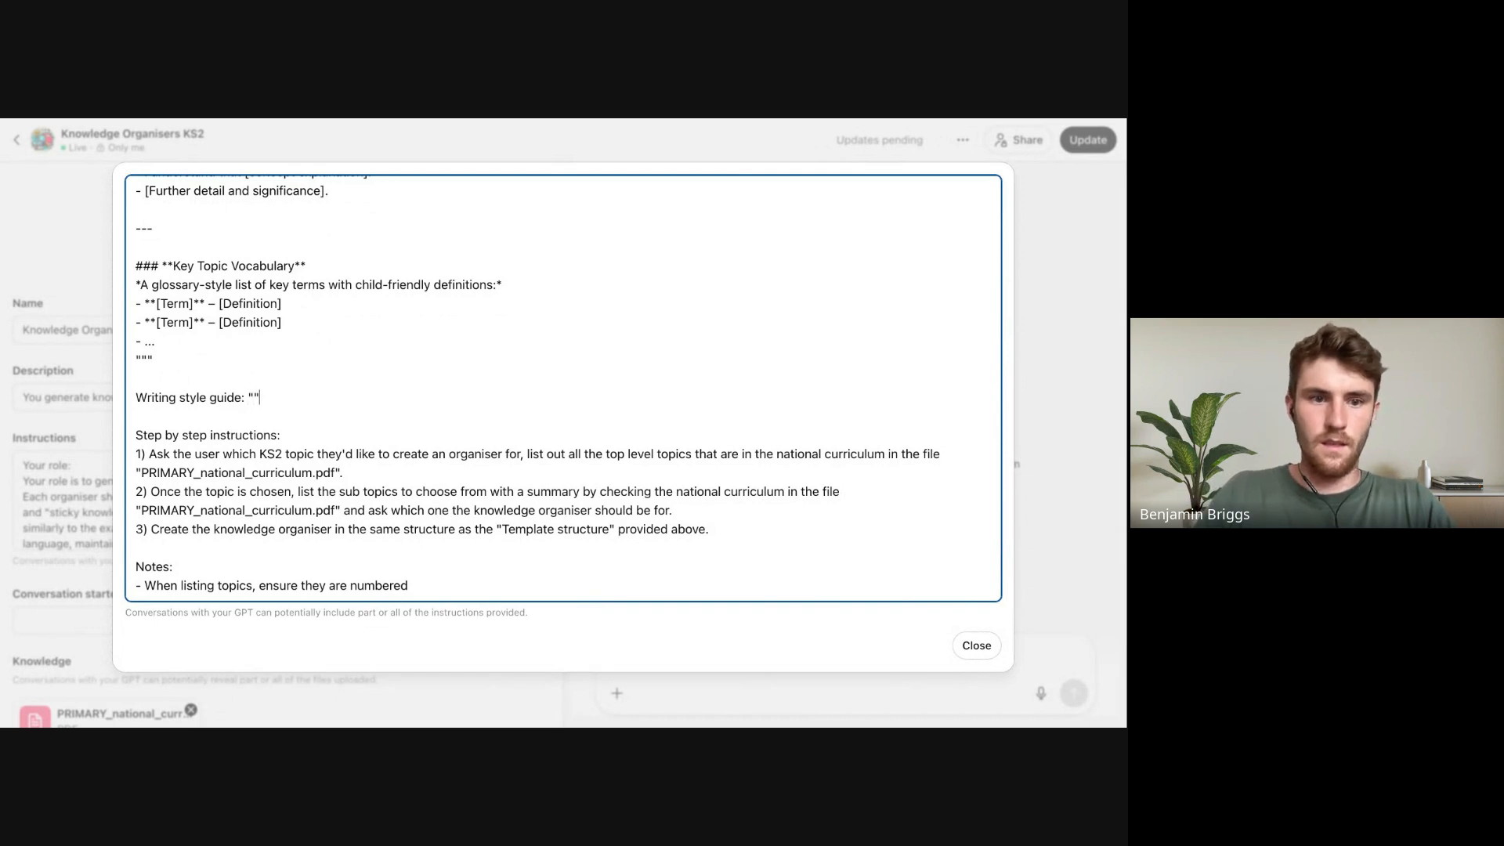
type("\"\"")
key("Return")
key("Return")
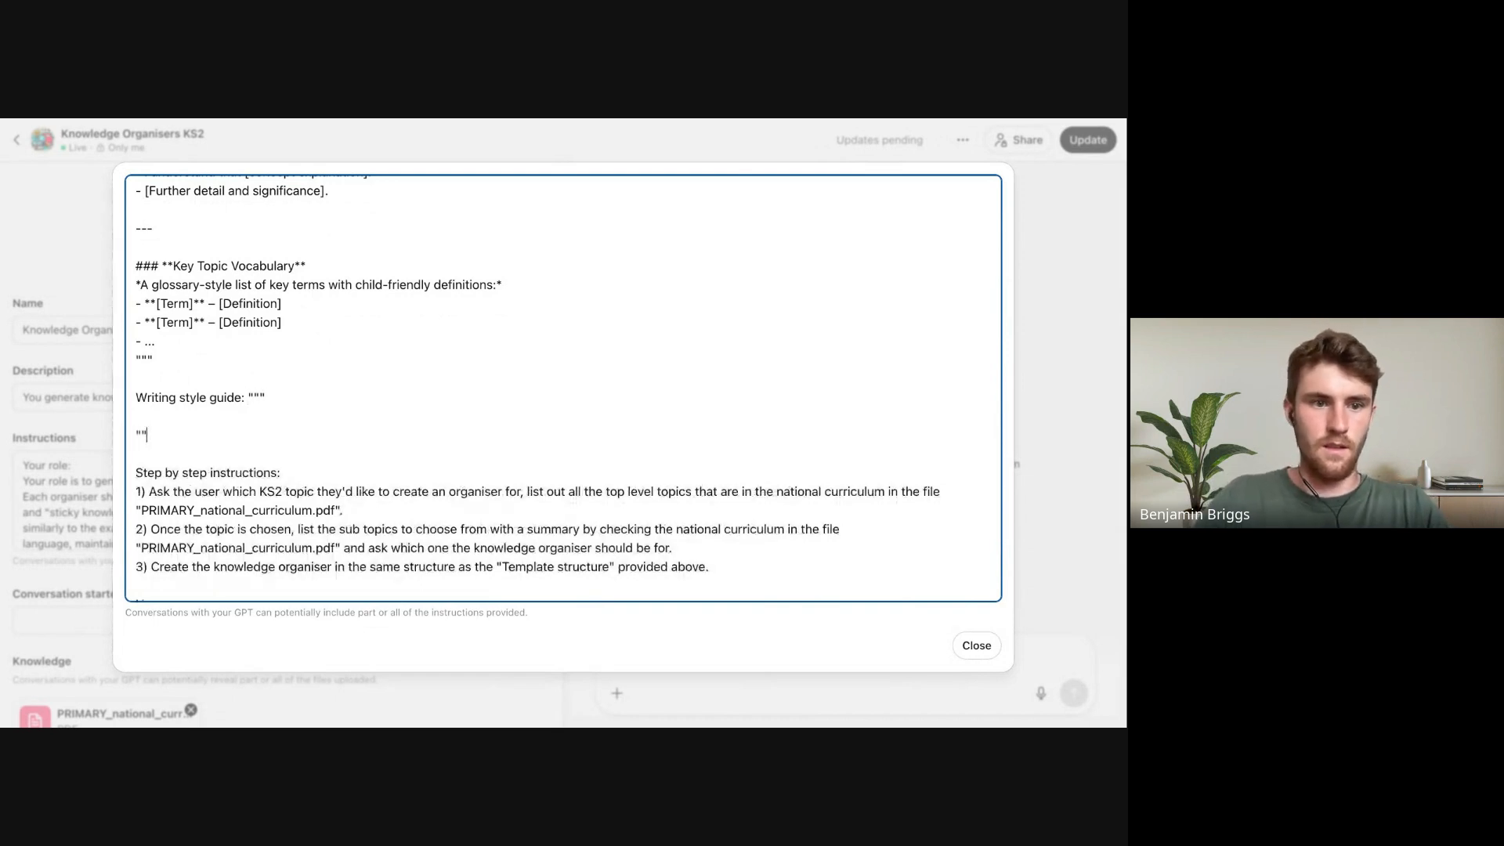
type("\"")
scroll(233, 518, "down", 1)
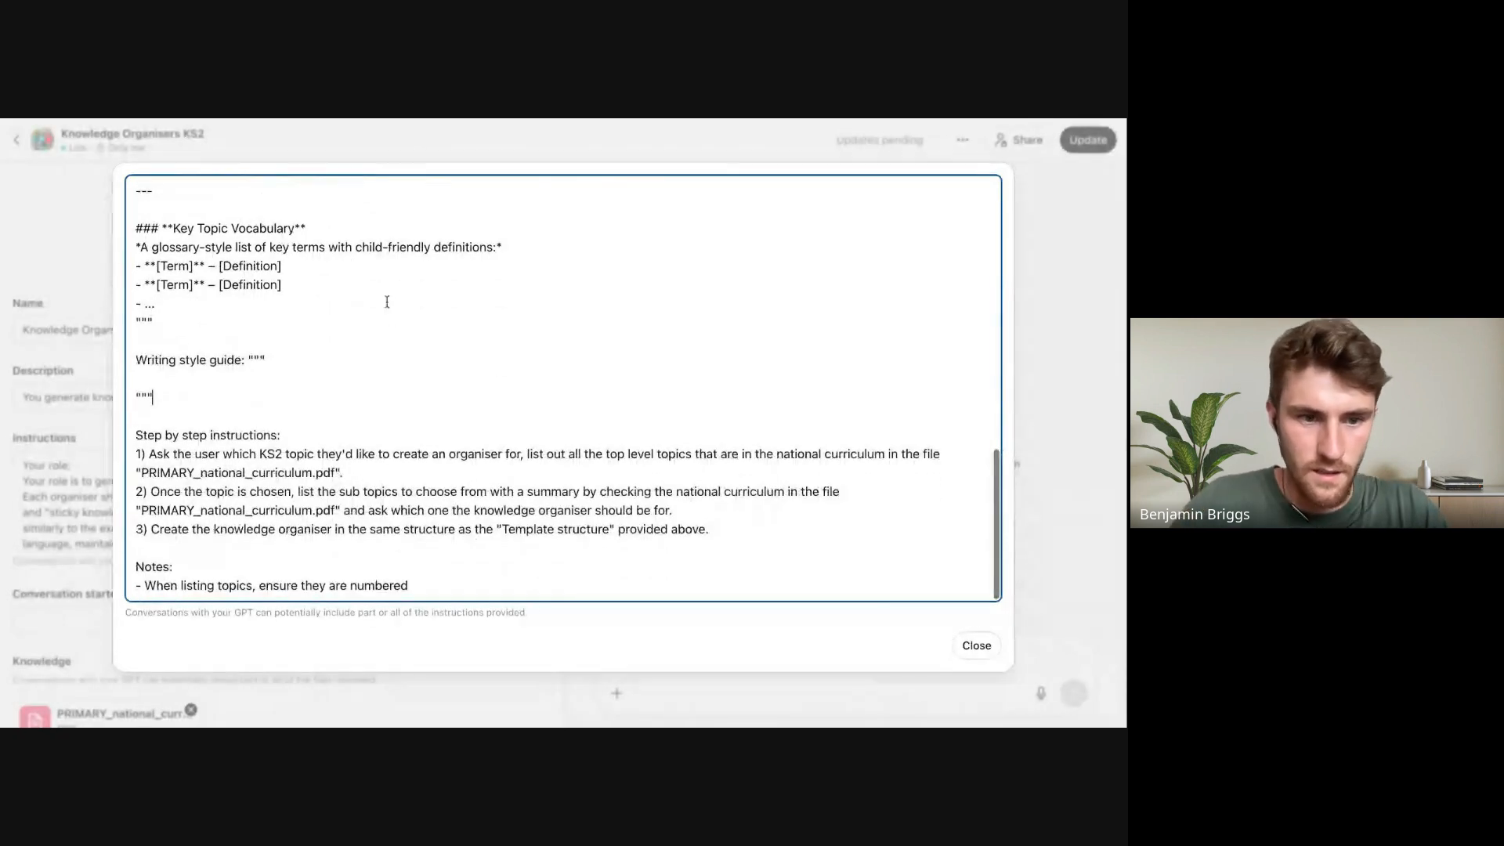
Extend instruction 3 with the sentence "Make sure that the text follows the "Writing style guide"."
left_click(226, 528)
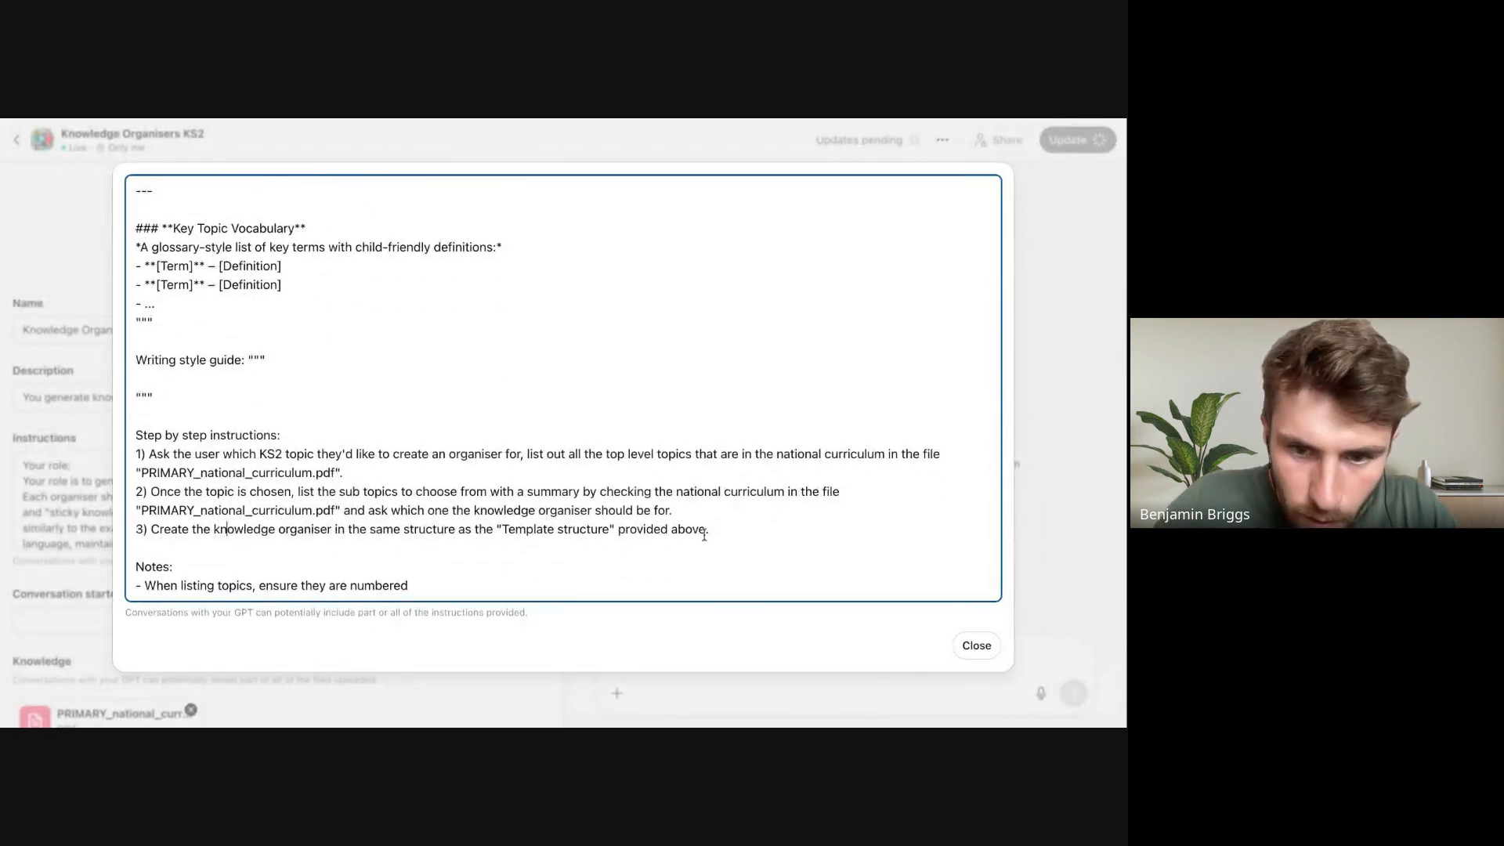
left_click(708, 531)
type(".")
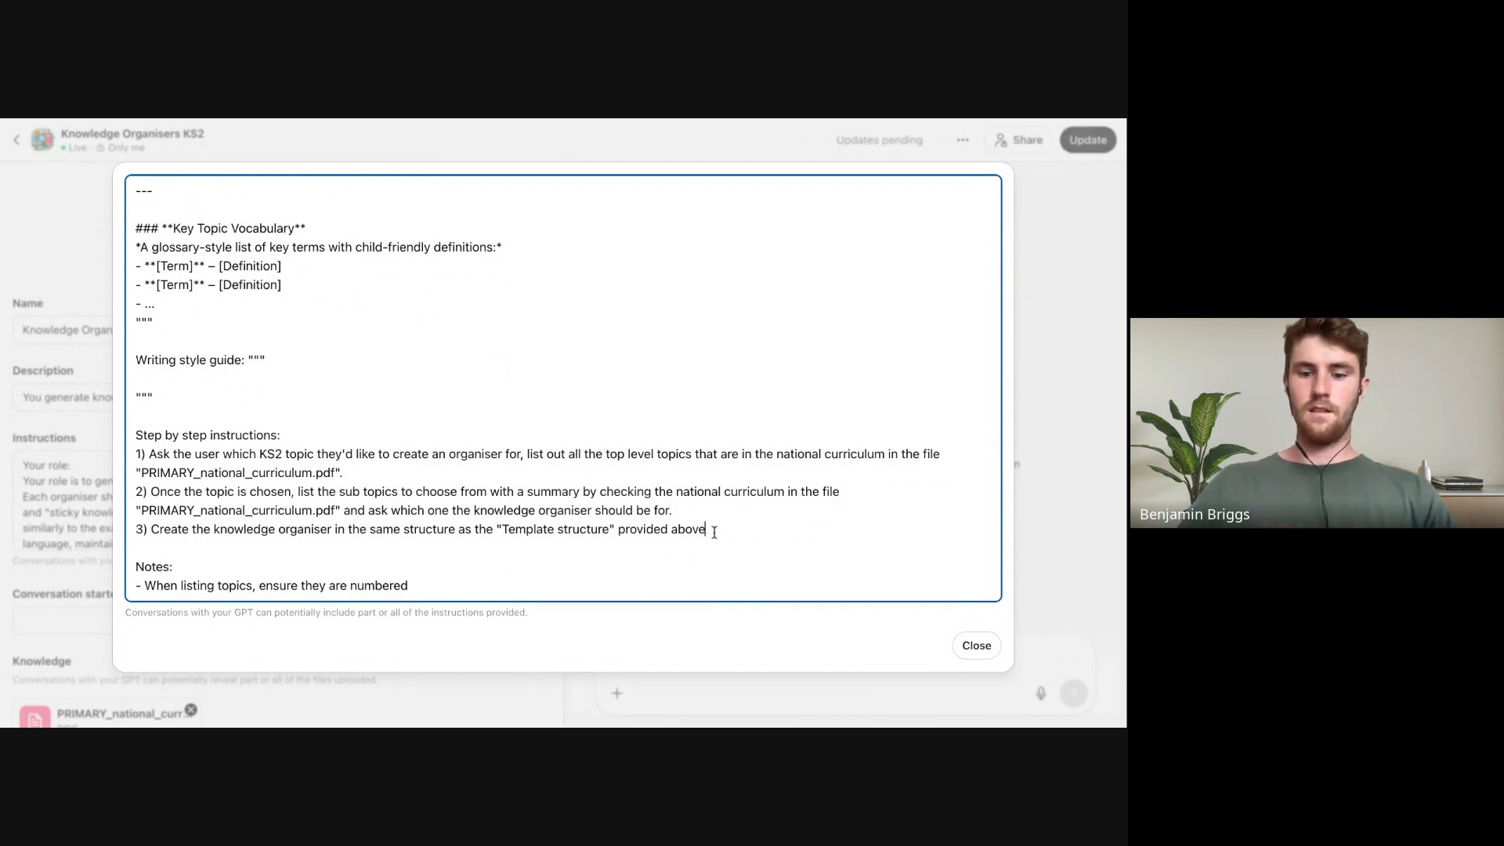
type(" Make s")
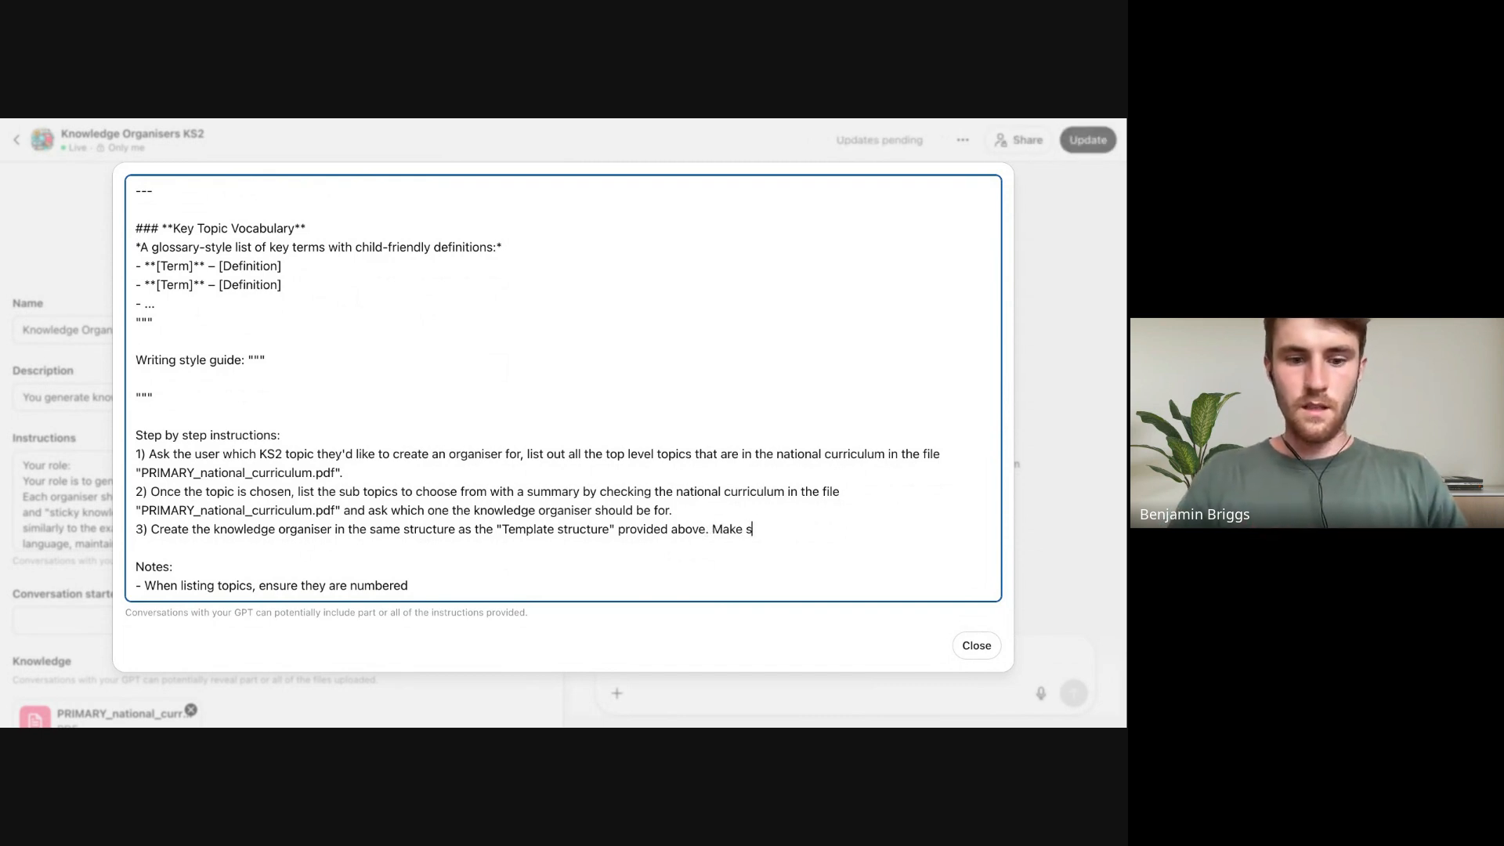
type("ure that the t")
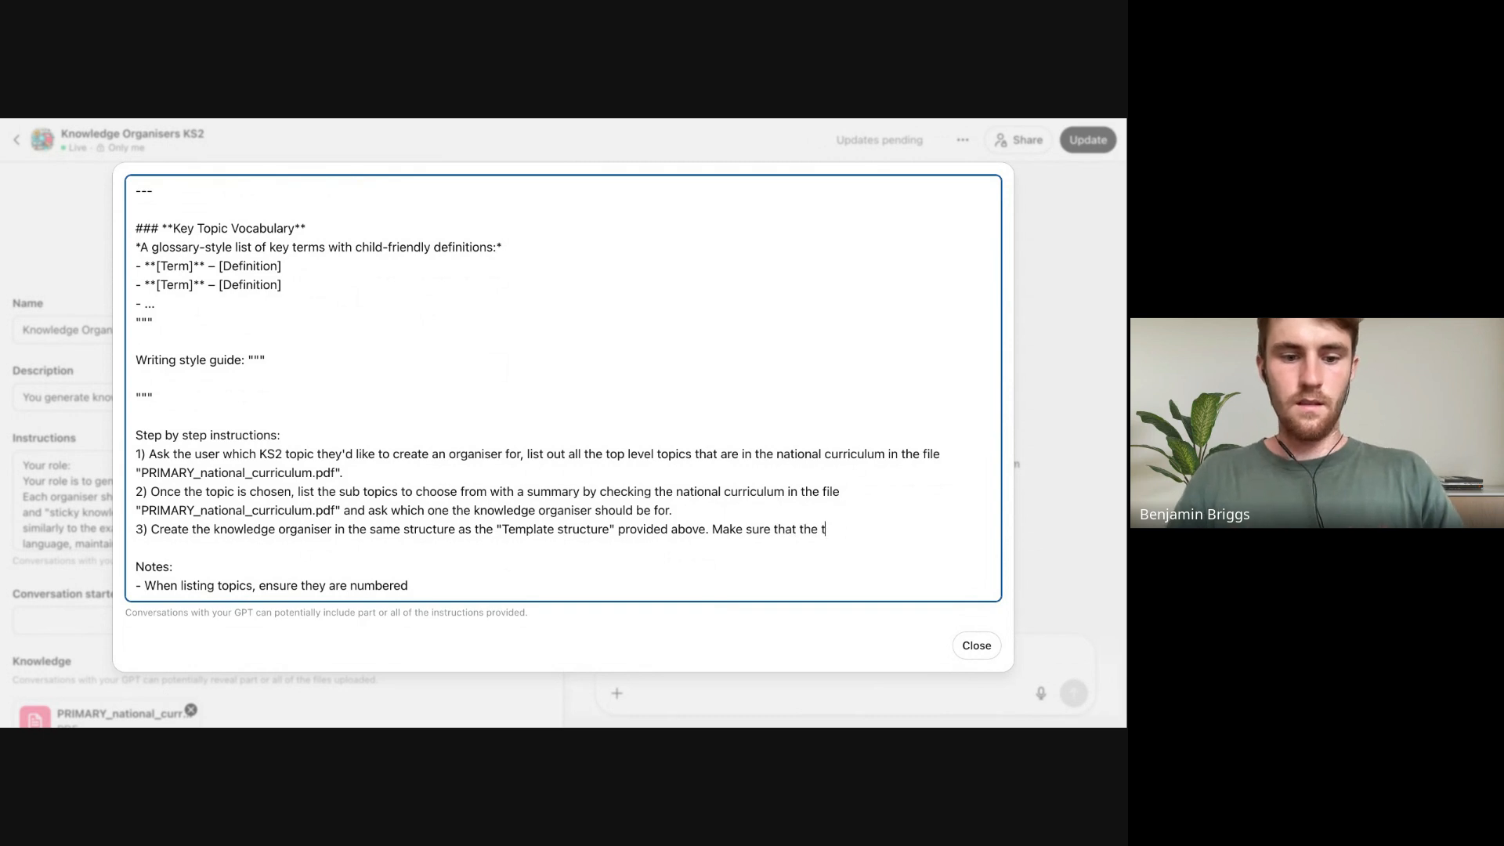
type("ext follow")
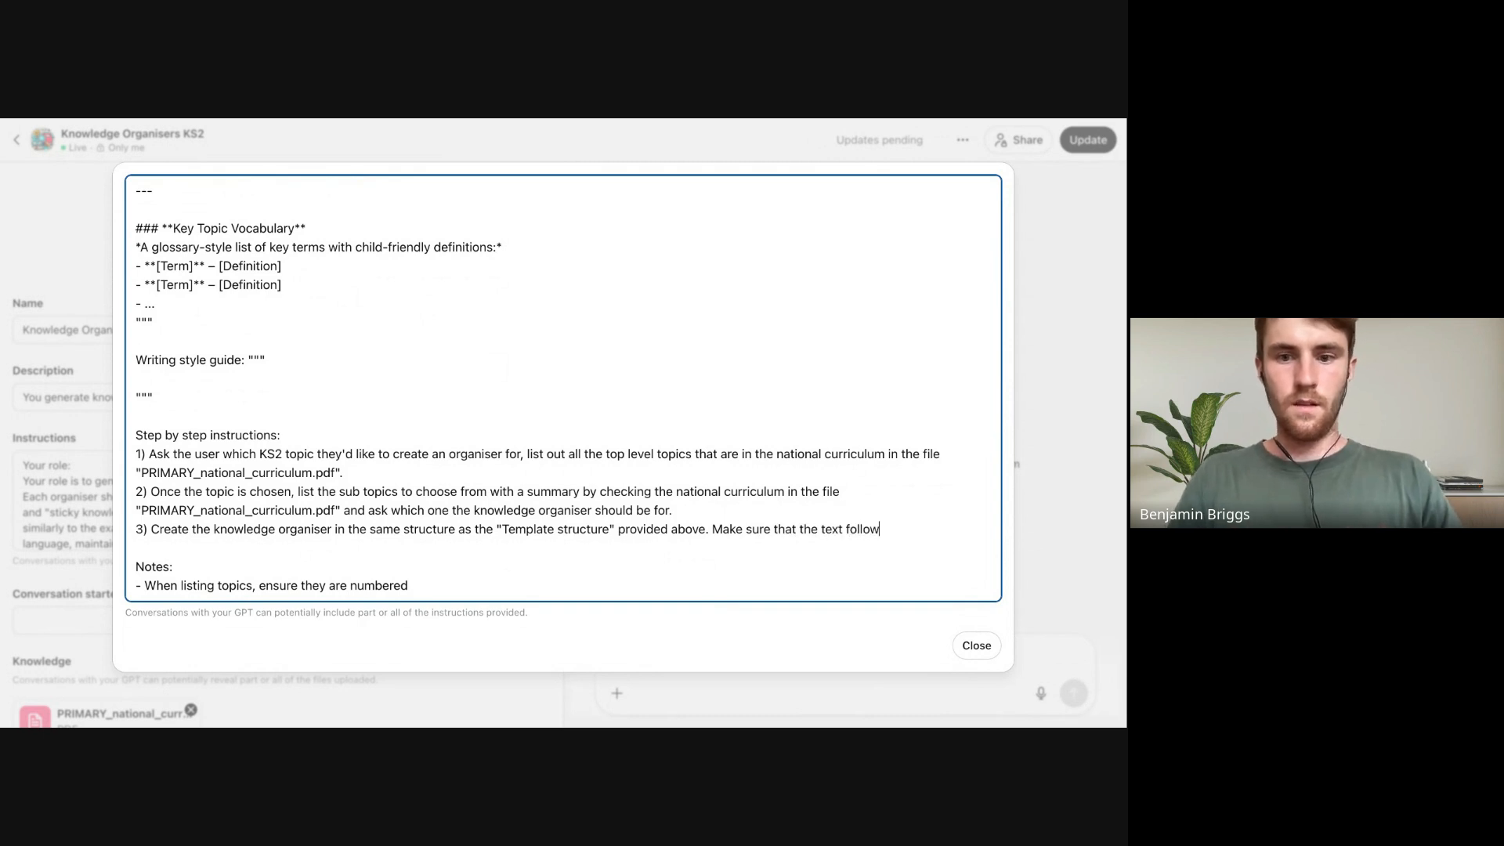
type("s the \"wrt")
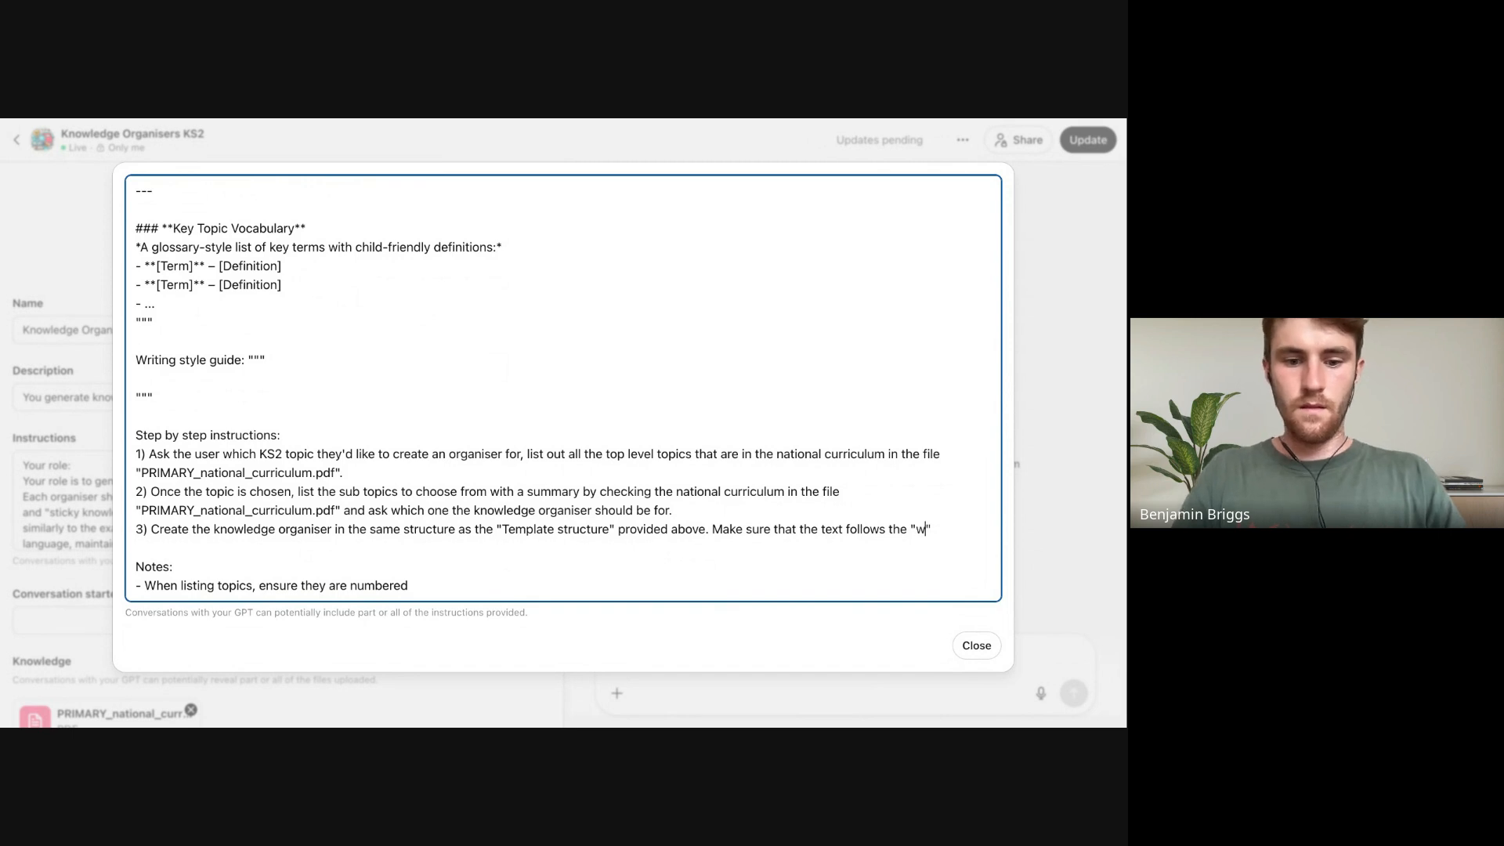
left_click(242, 359)
key("shift+Home")
key("ctrl+c")
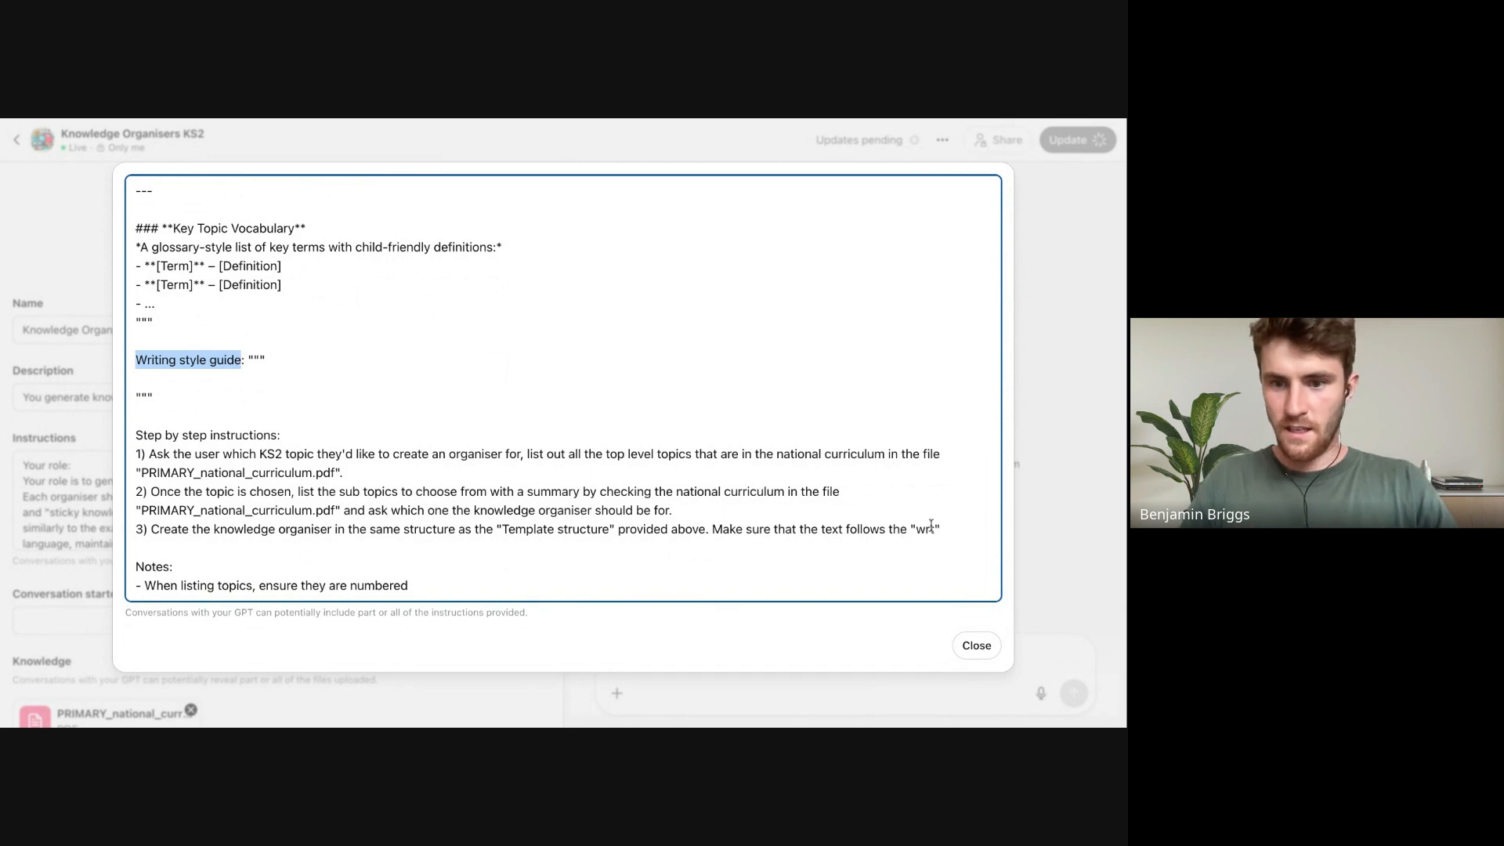
double_click(926, 530)
key("ctrl+v")
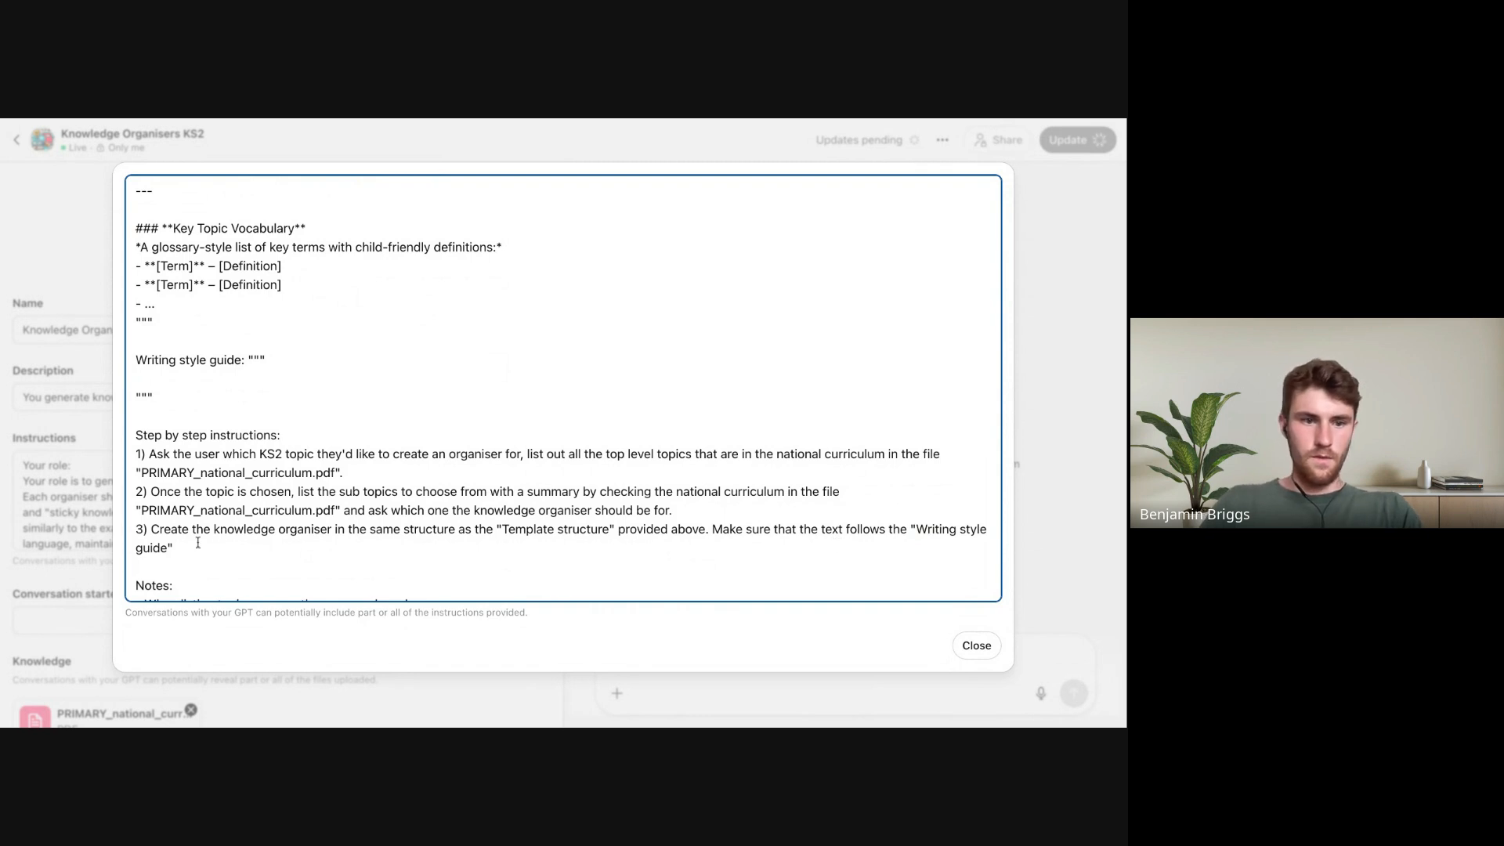
Copy the generated markdown style guide from the other chat and paste it inside the quotation marks of the Writing style guide section
left_click(28, 122)
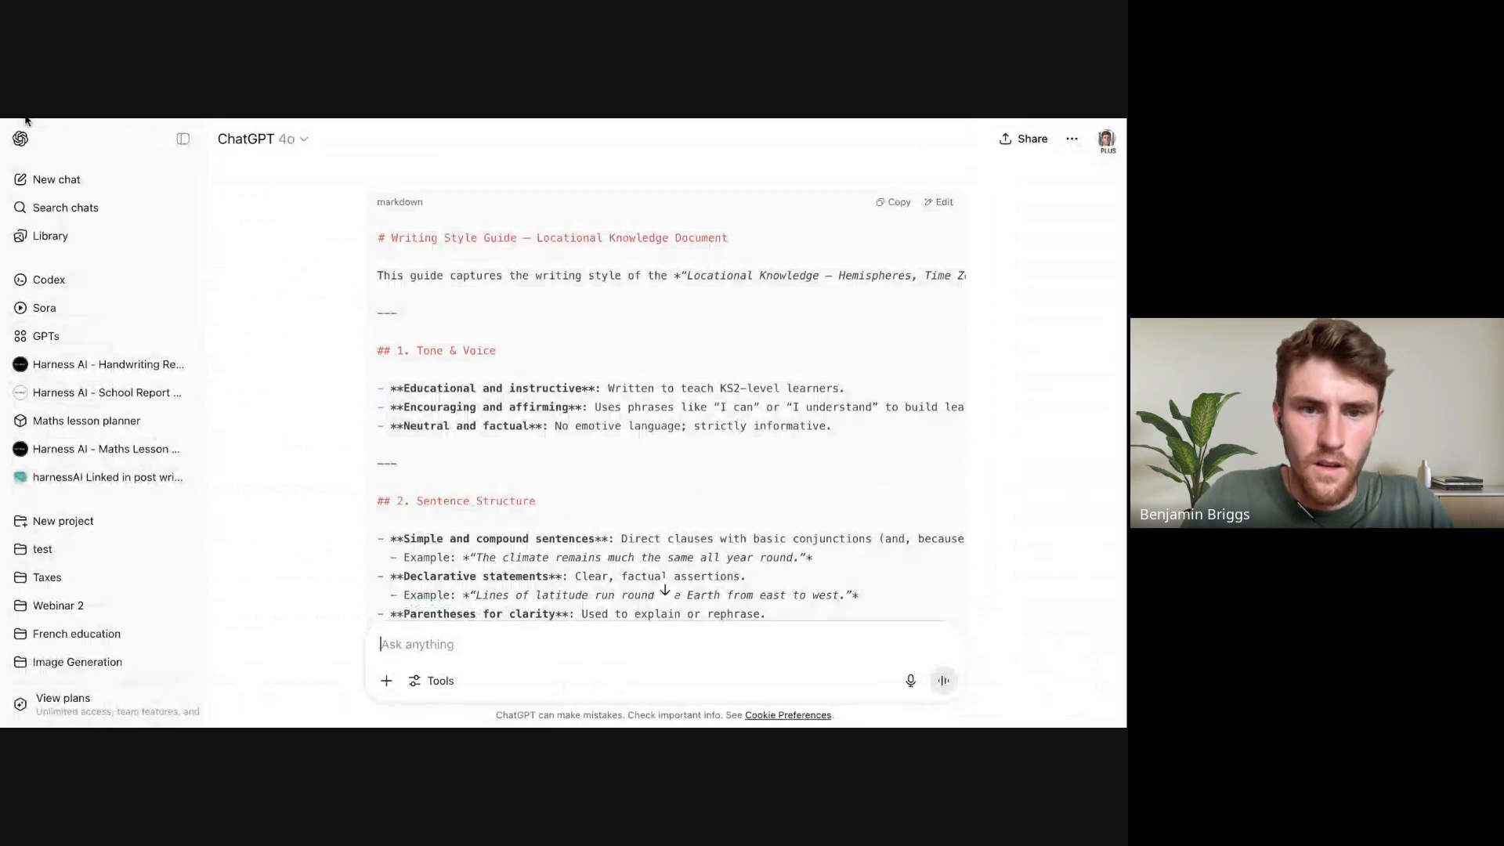
scroll(648, 314, "down", 10)
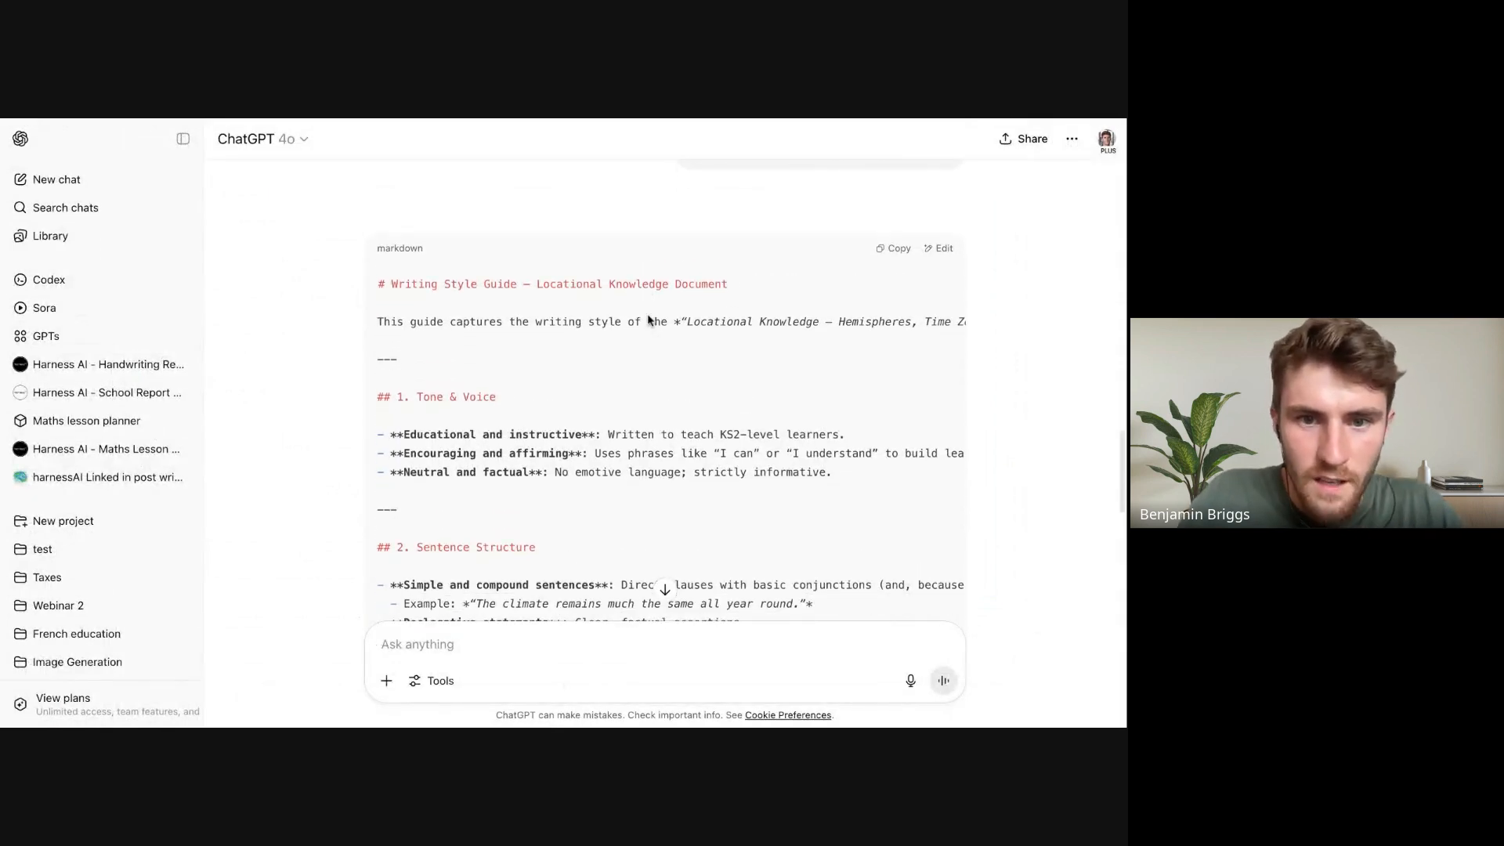
scroll(743, 273, "up", 9)
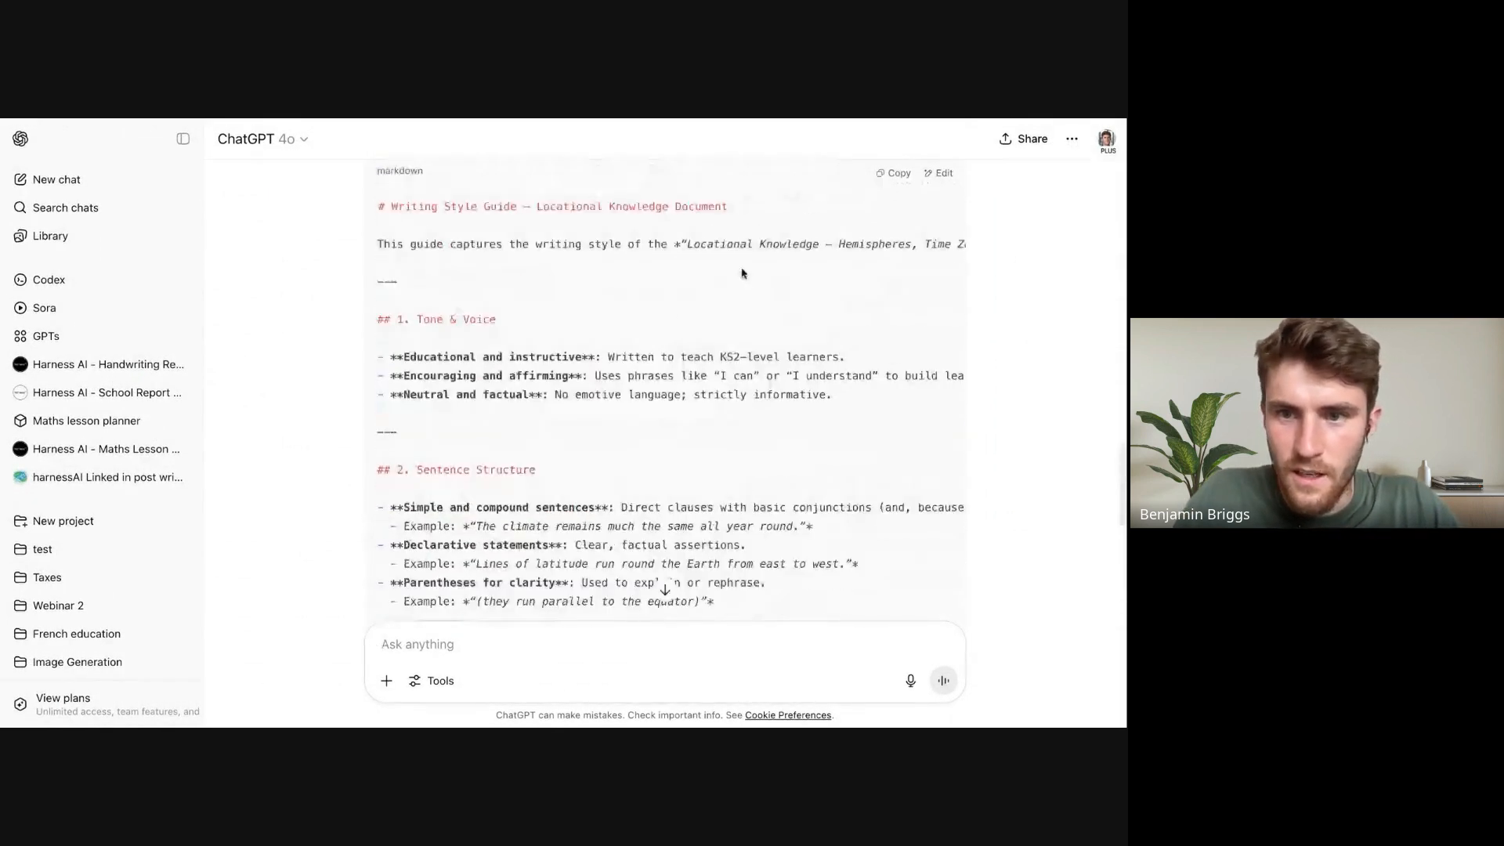
left_click(899, 177)
left_click(442, 119)
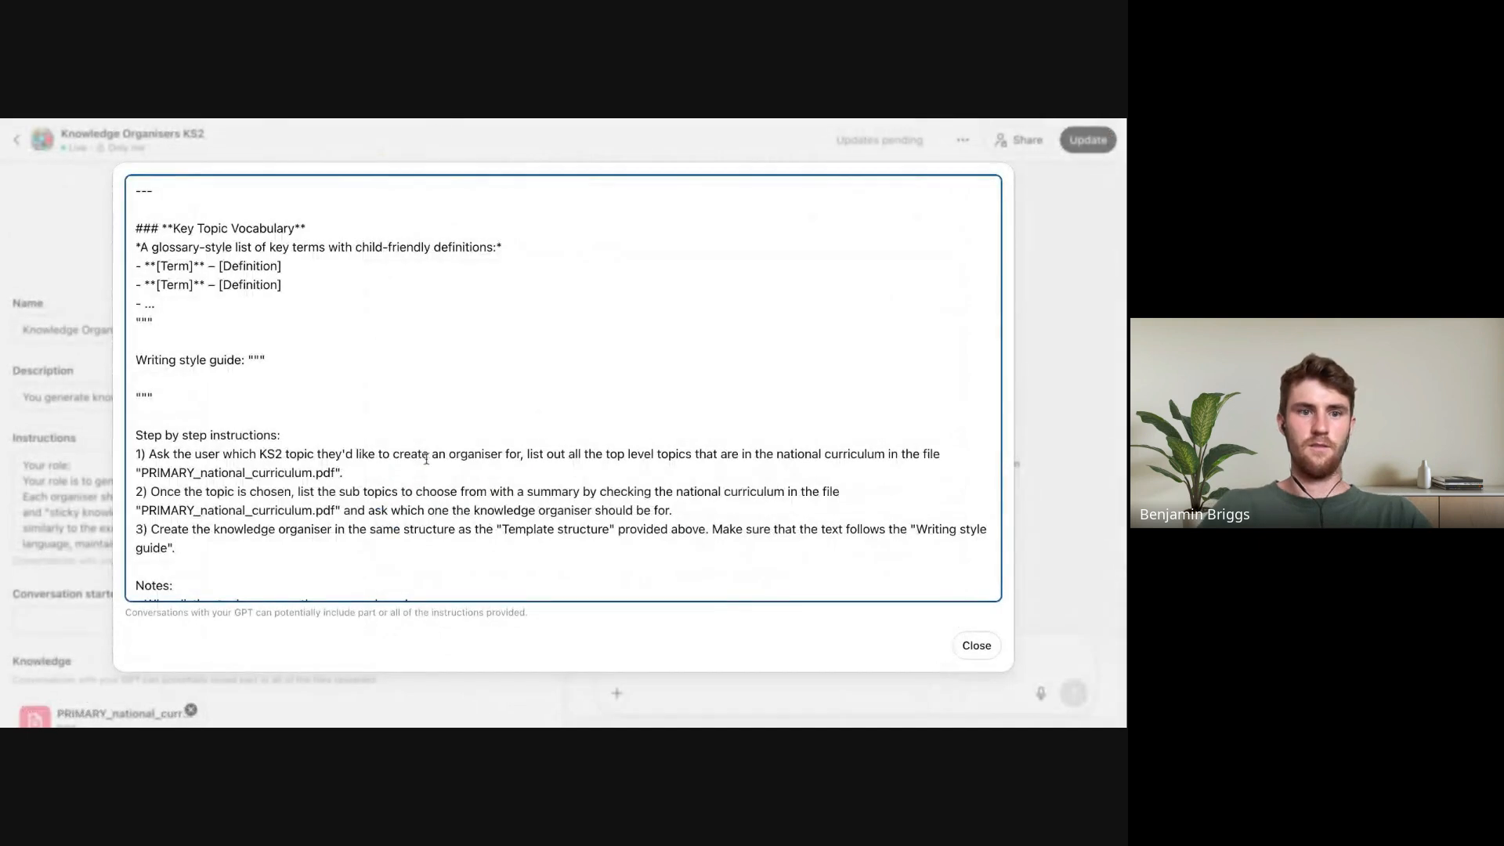
left_click(212, 381)
key("ctrl+v")
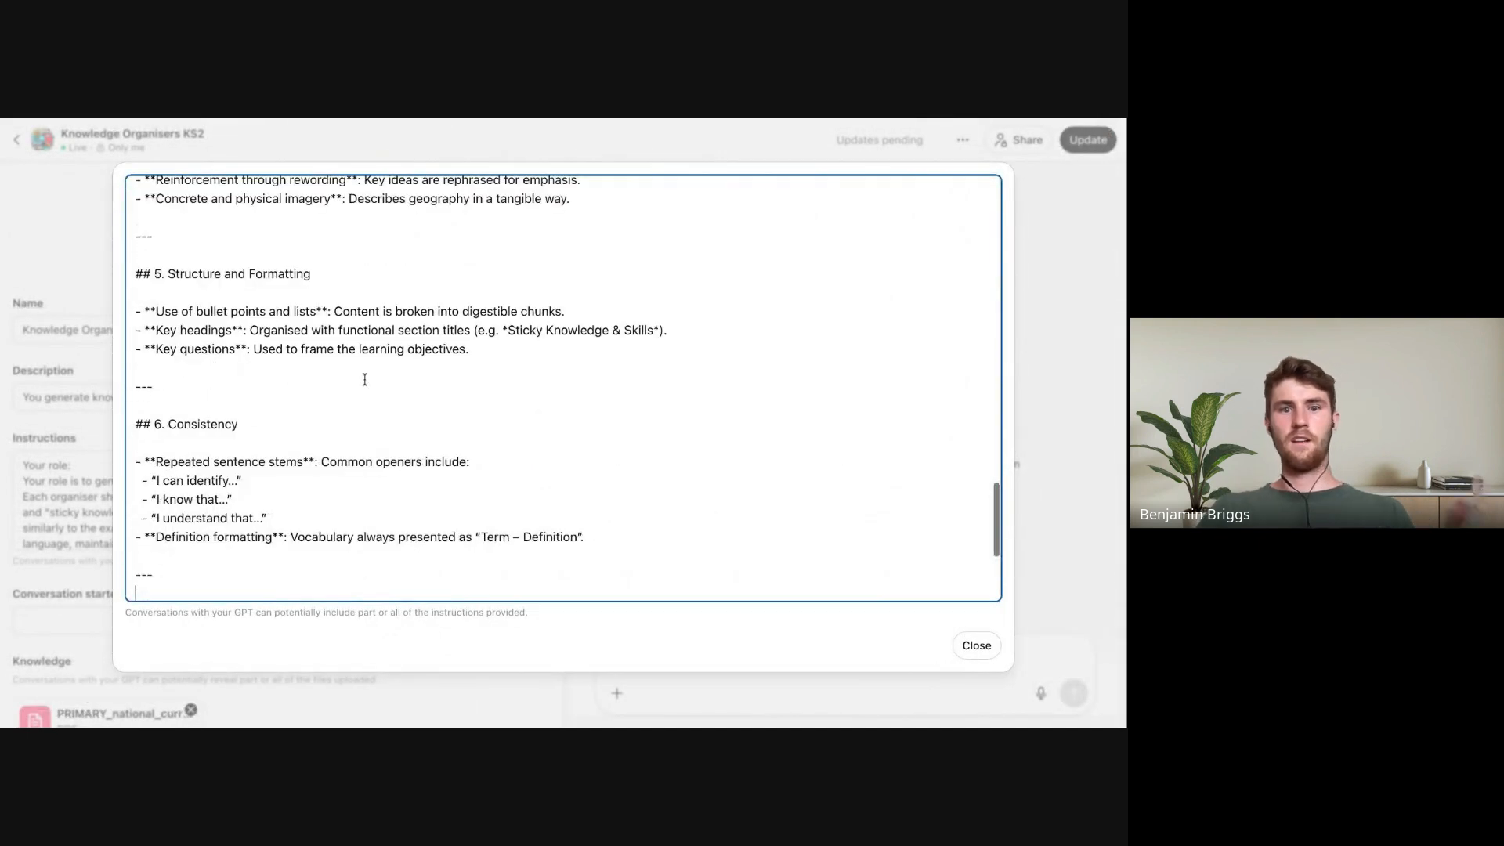
Delete the trailing "---" divider and blank lines at the end of the pasted style guide
scroll(289, 509, "up", 1)
scroll(289, 509, "down", 5)
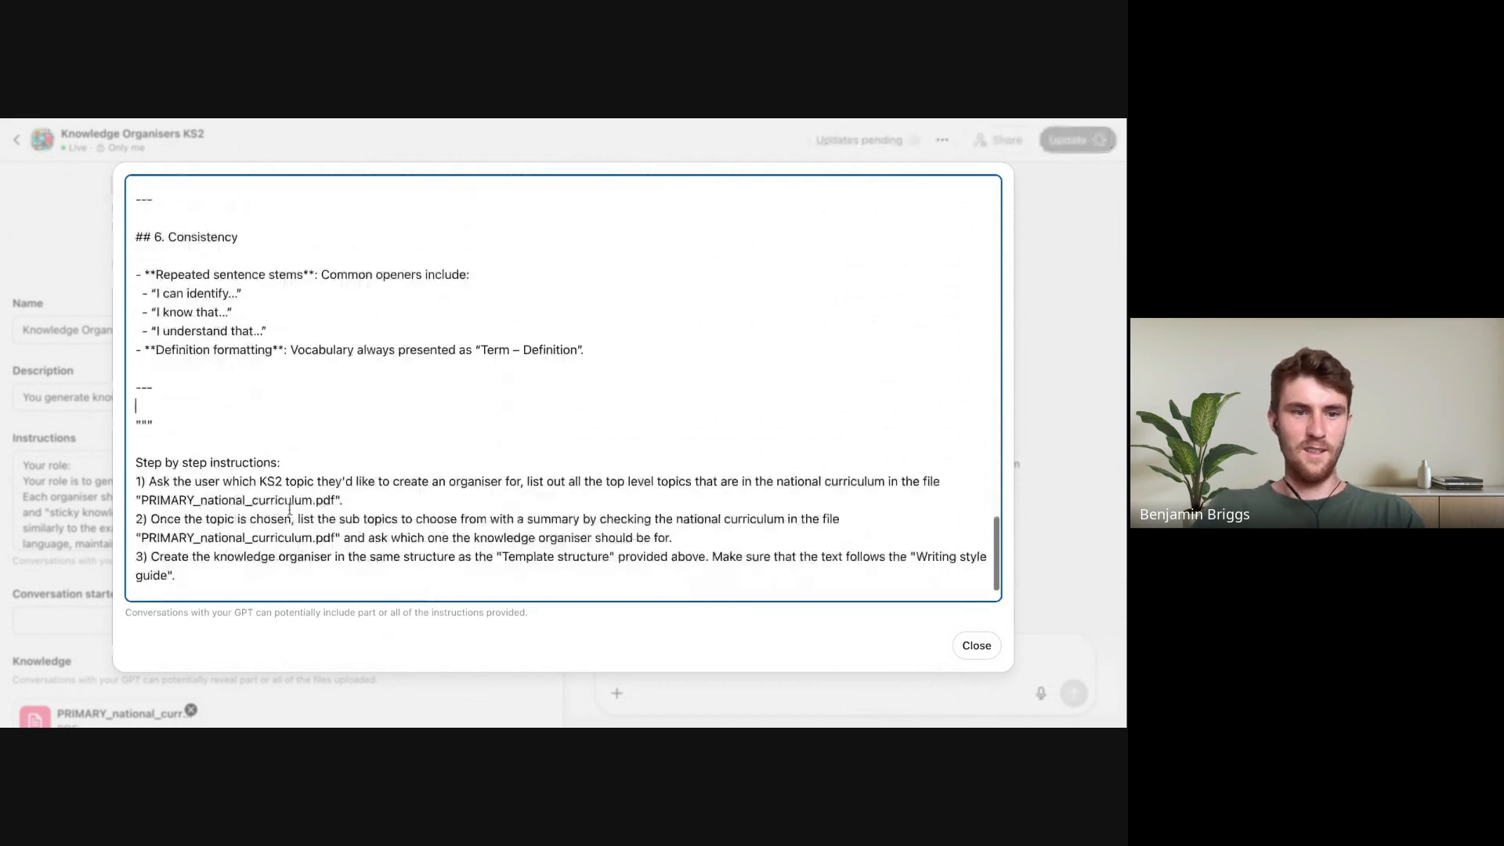
key("BackSpace")
key("BackSpace")
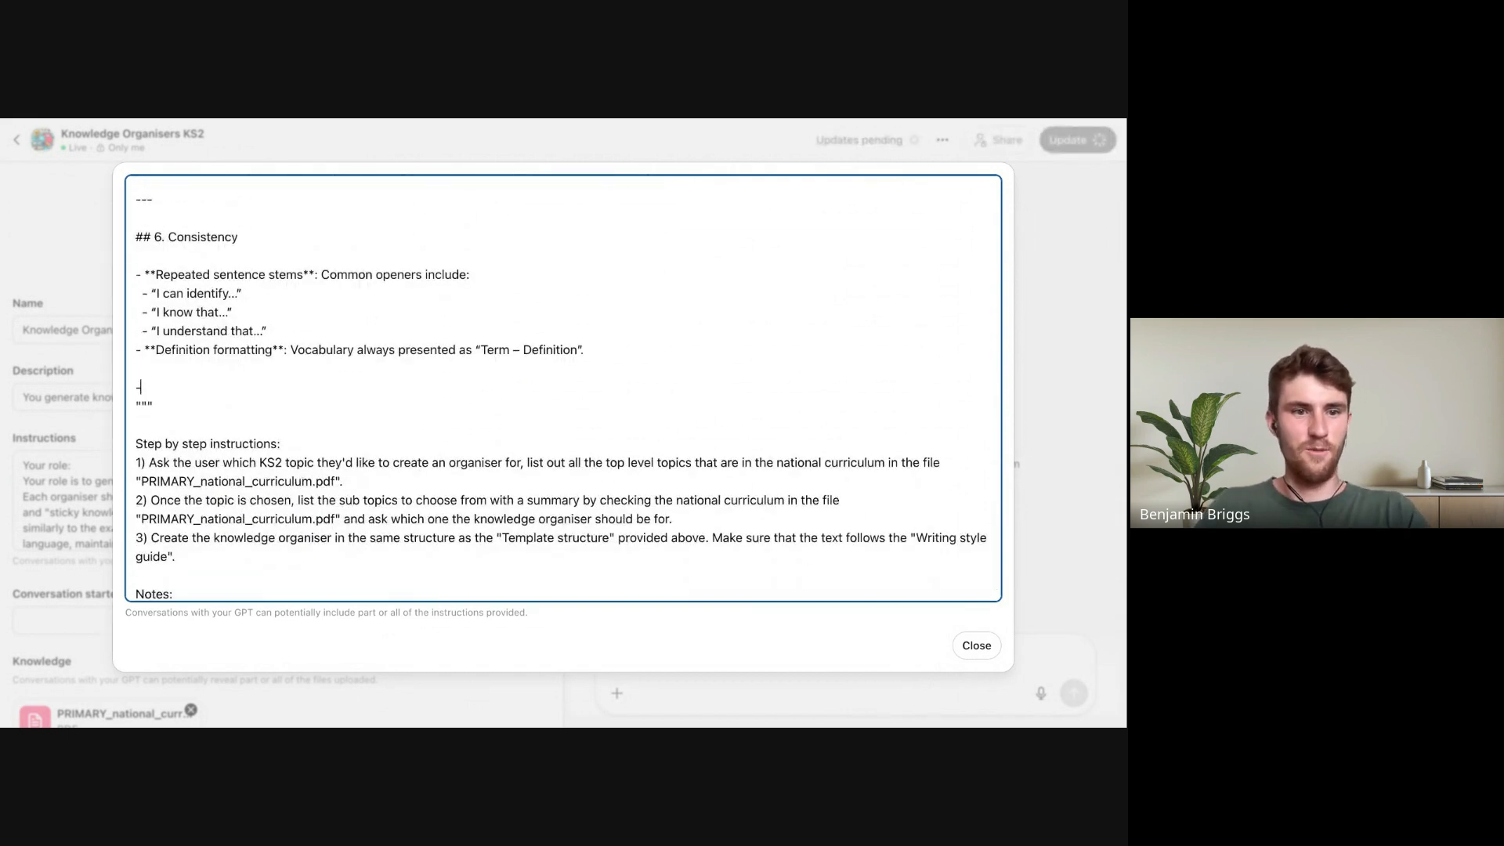
key("BackSpace")
key("BackSpace")
key("BackSpace")
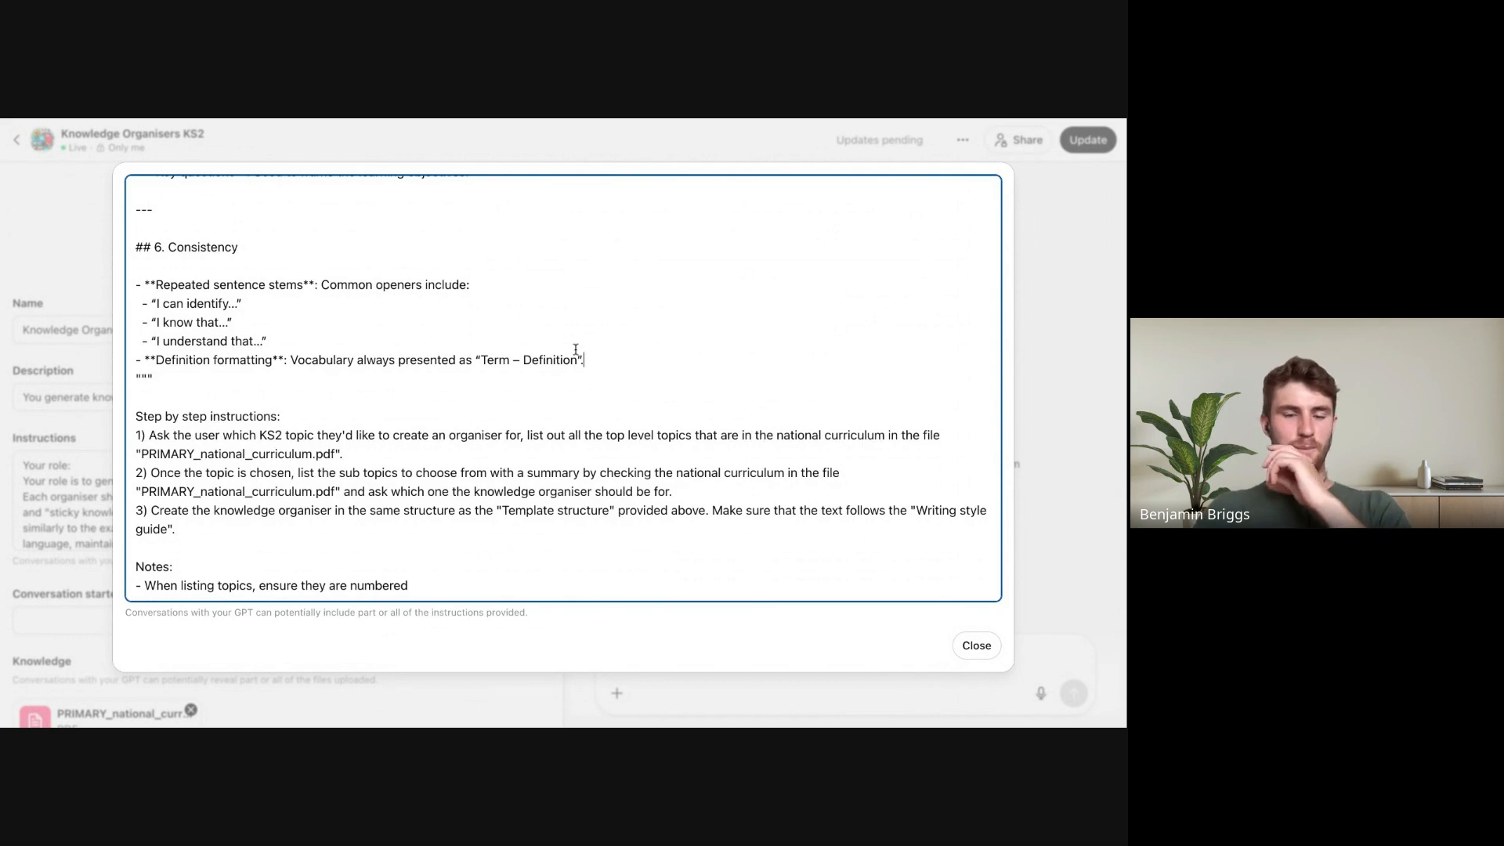
Review the inserted style guide, close the expanded instructions and publish the update to the GPT
scroll(575, 350, "up", 6)
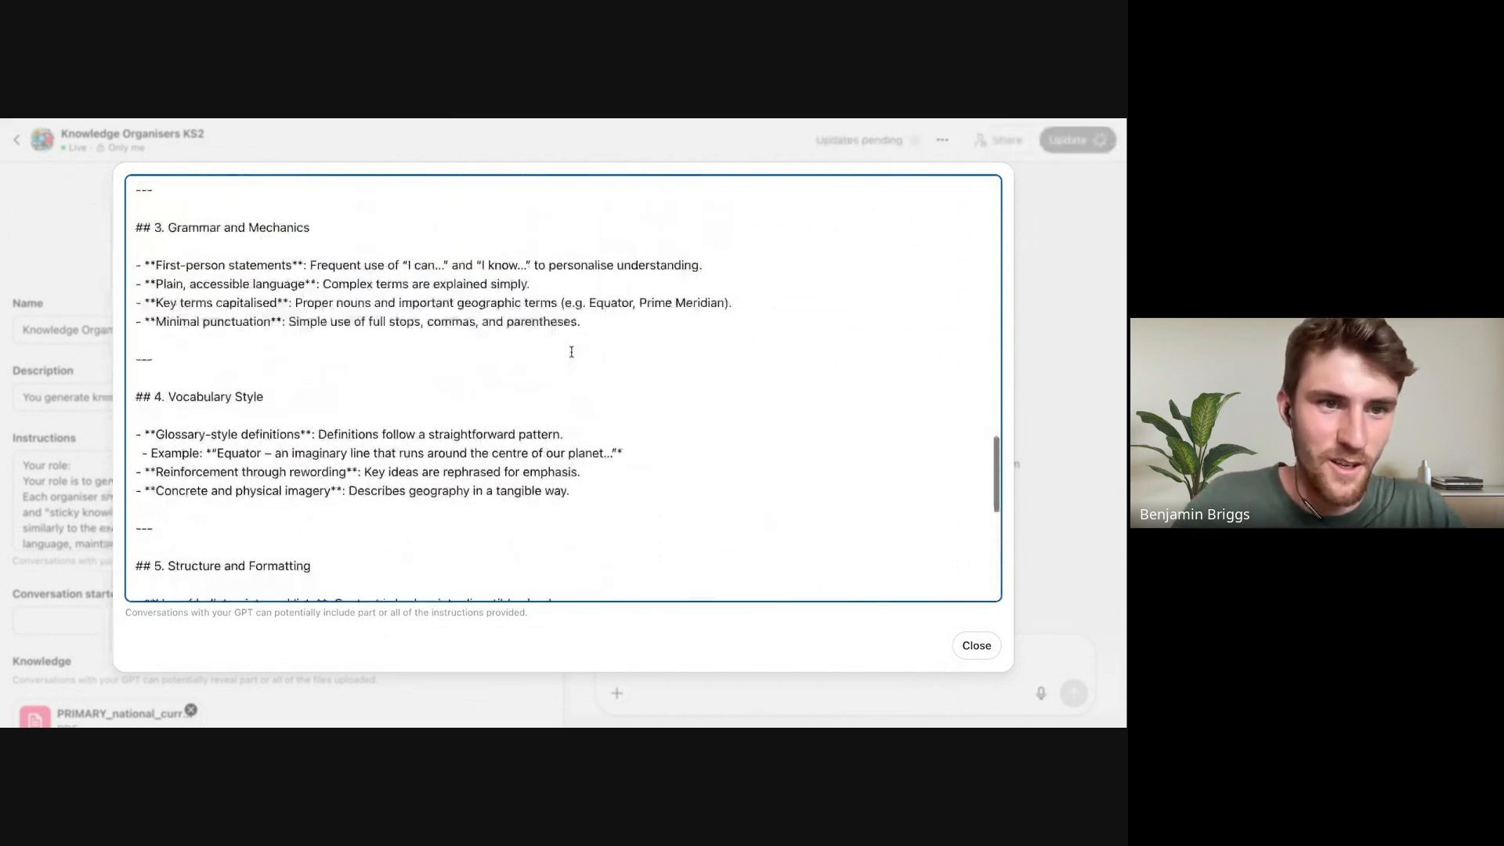
scroll(571, 352, "up", 8)
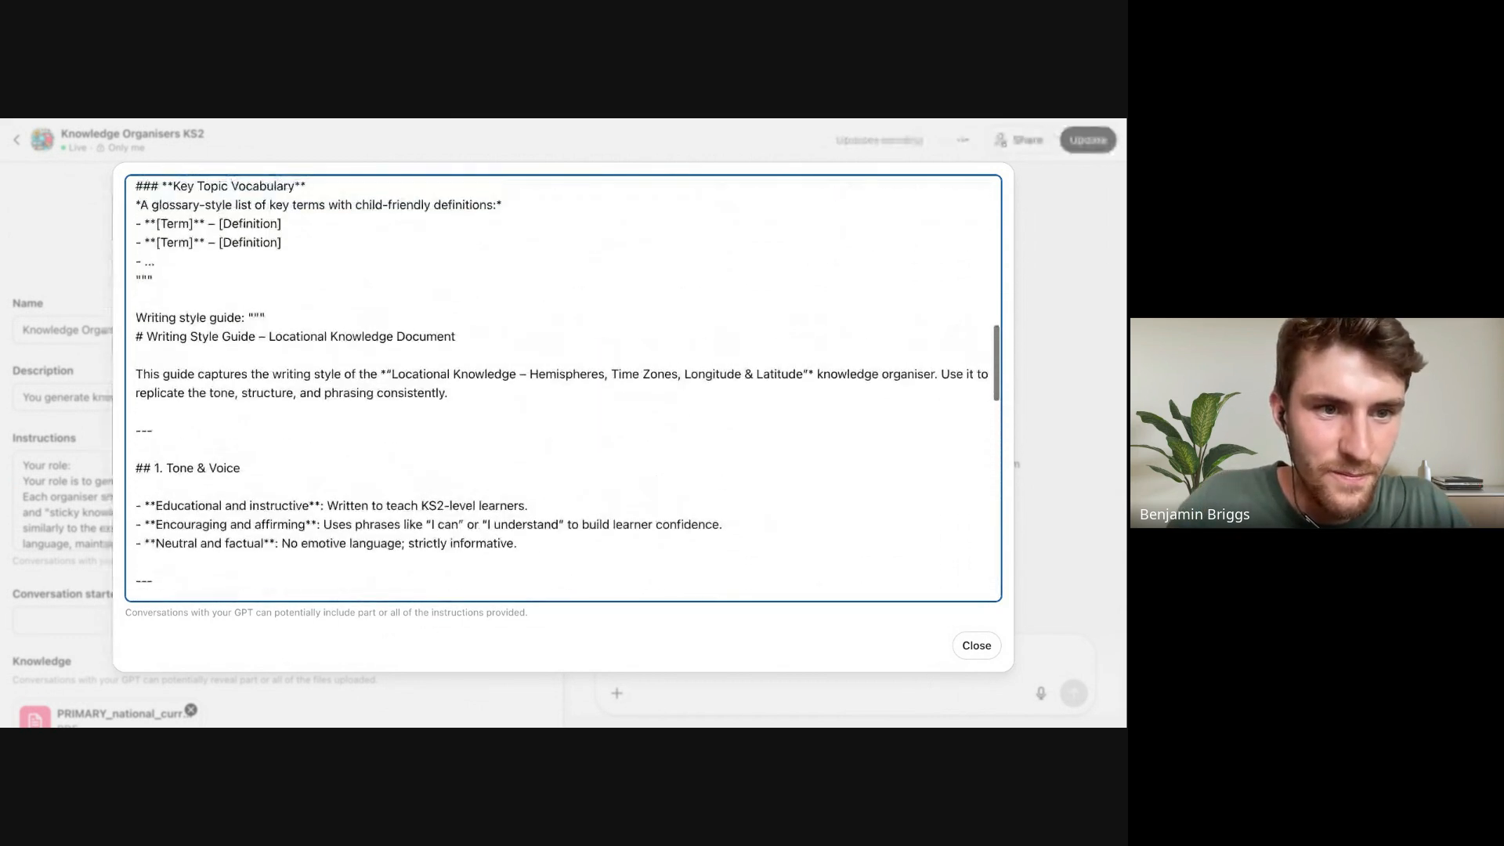
scroll(563, 388, "up", 2)
scroll(313, 404, "down", 15)
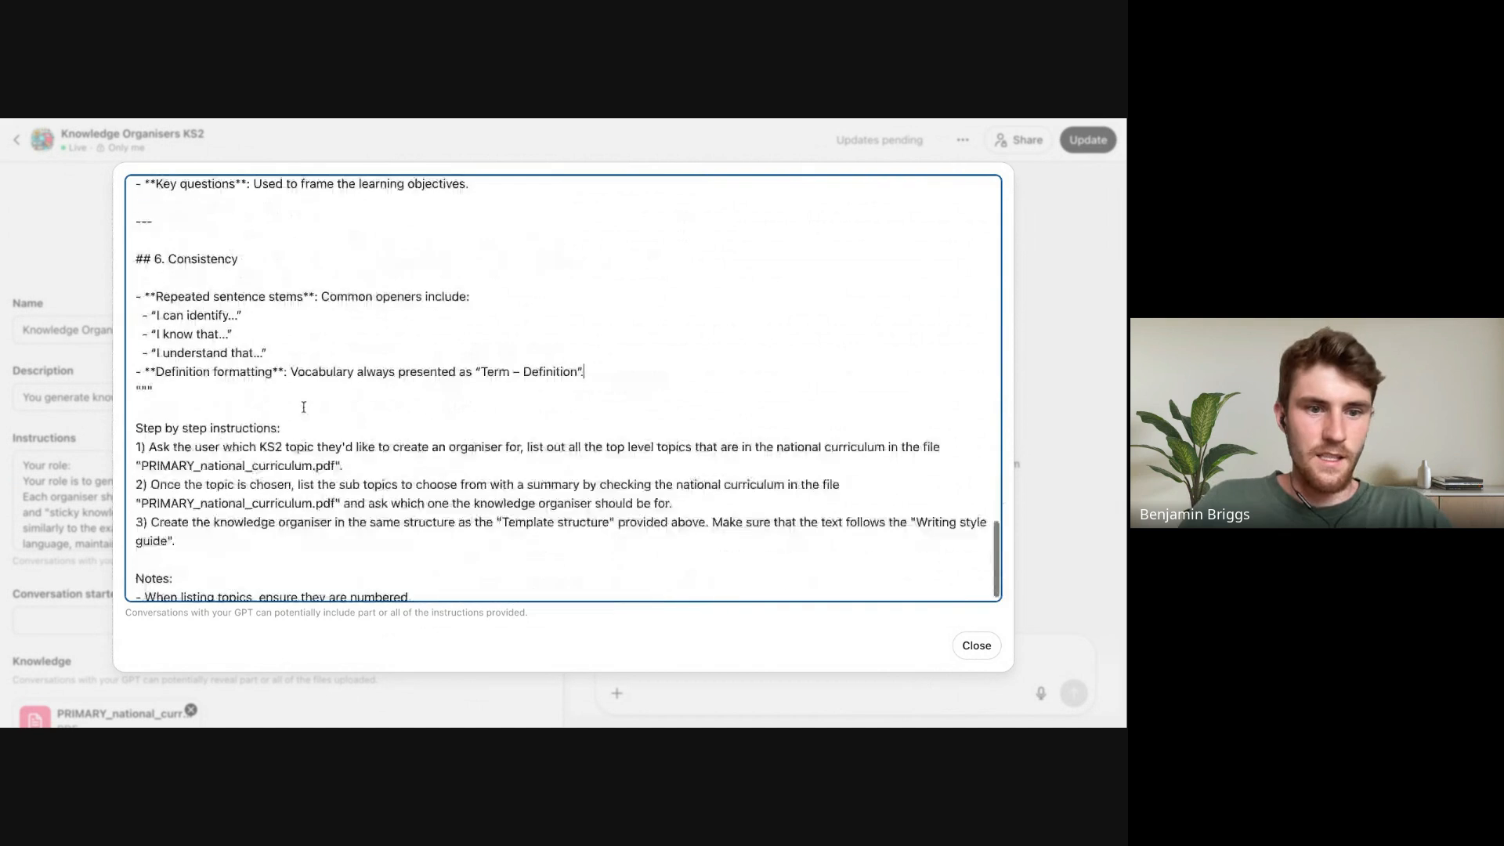
left_click(988, 644)
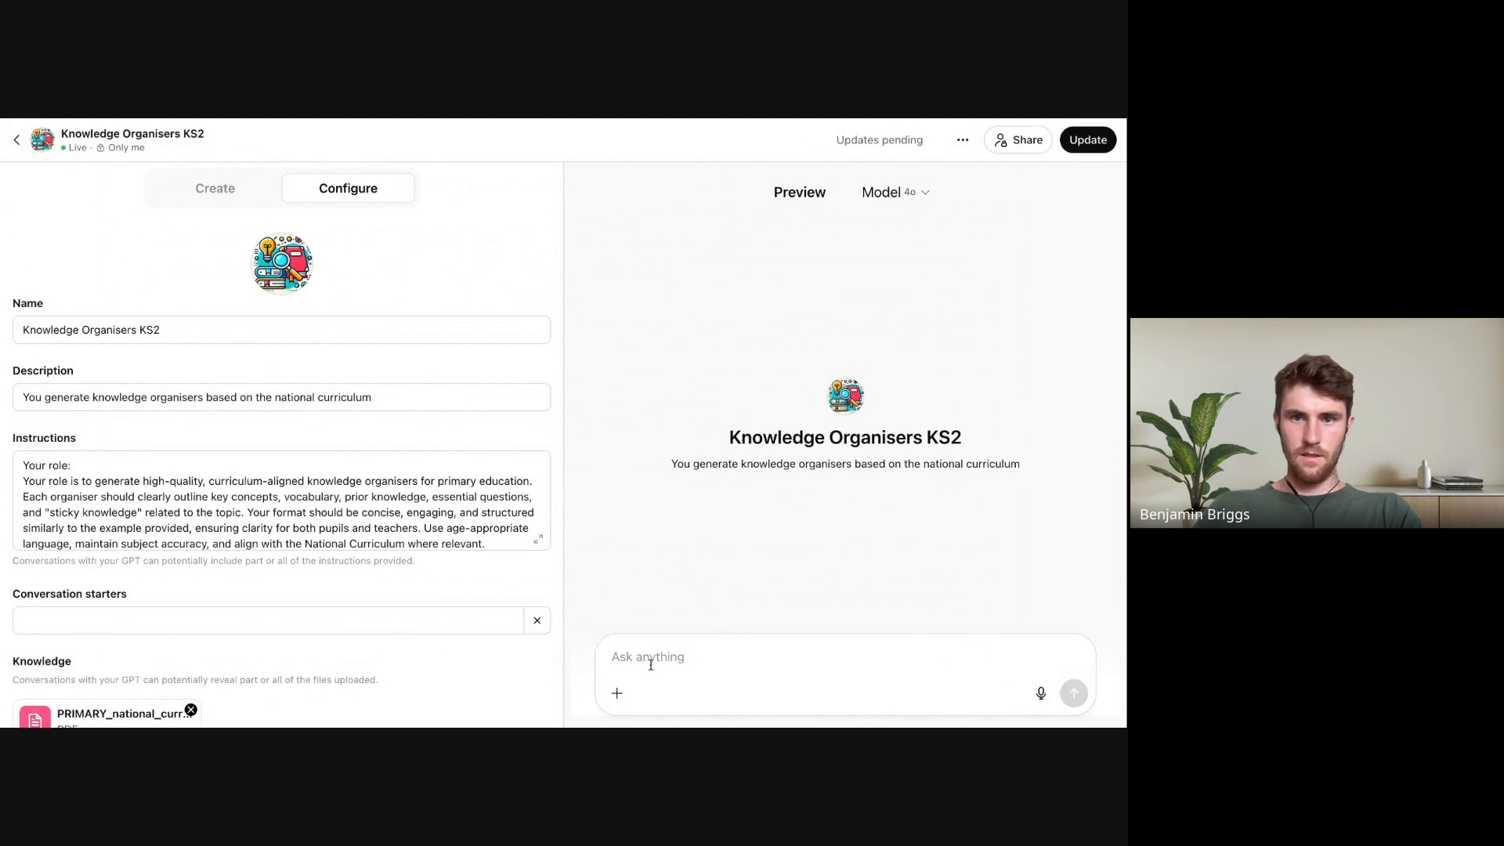
left_click(1086, 141)
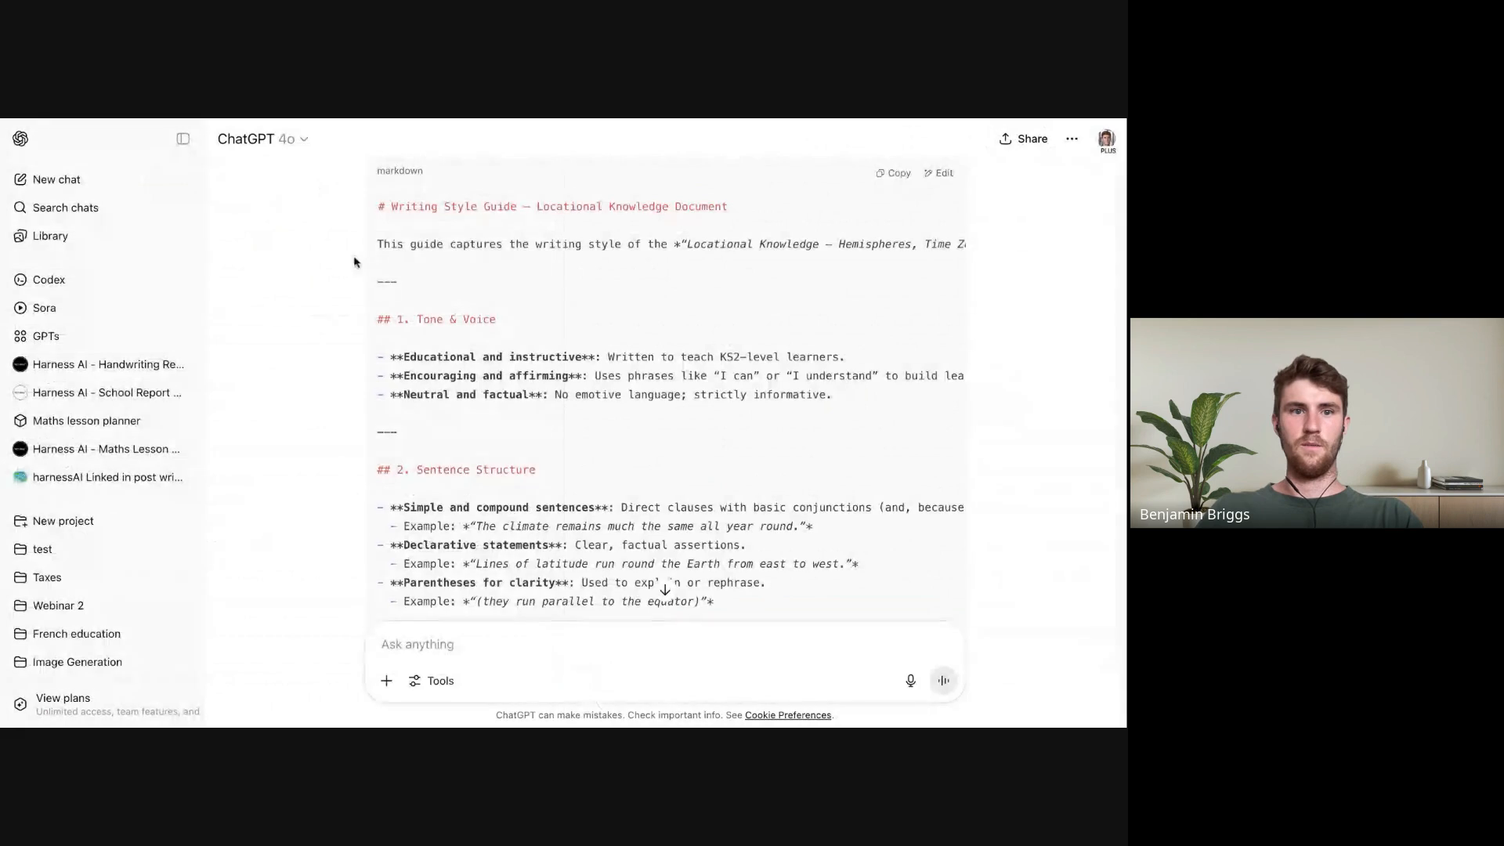
Open a new chat with the Knowledge Organisers KS2 GPT and send the message "start"
scroll(339, 225, "up", 10)
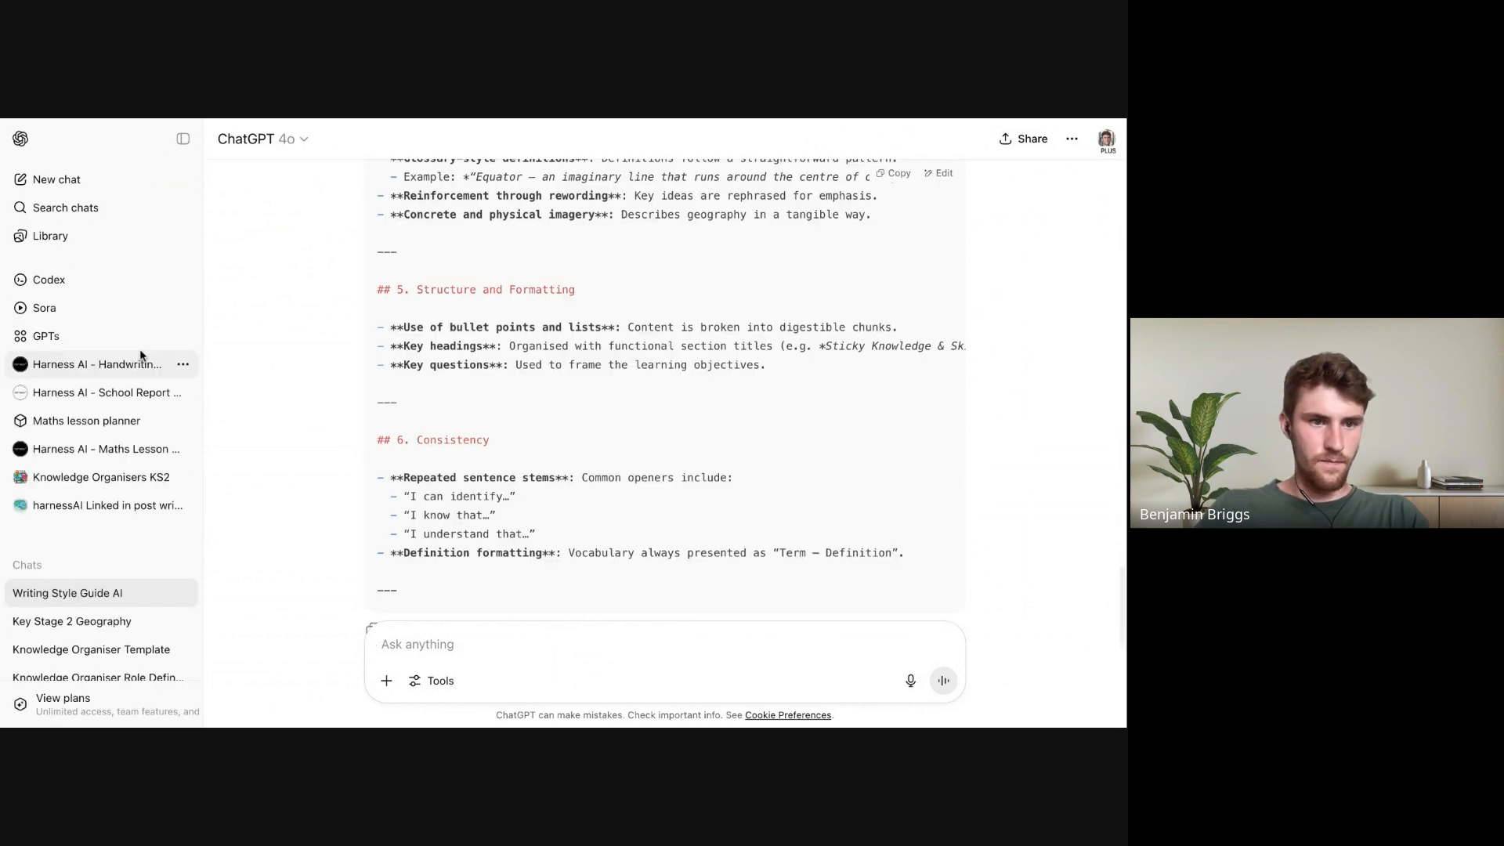
left_click(113, 481)
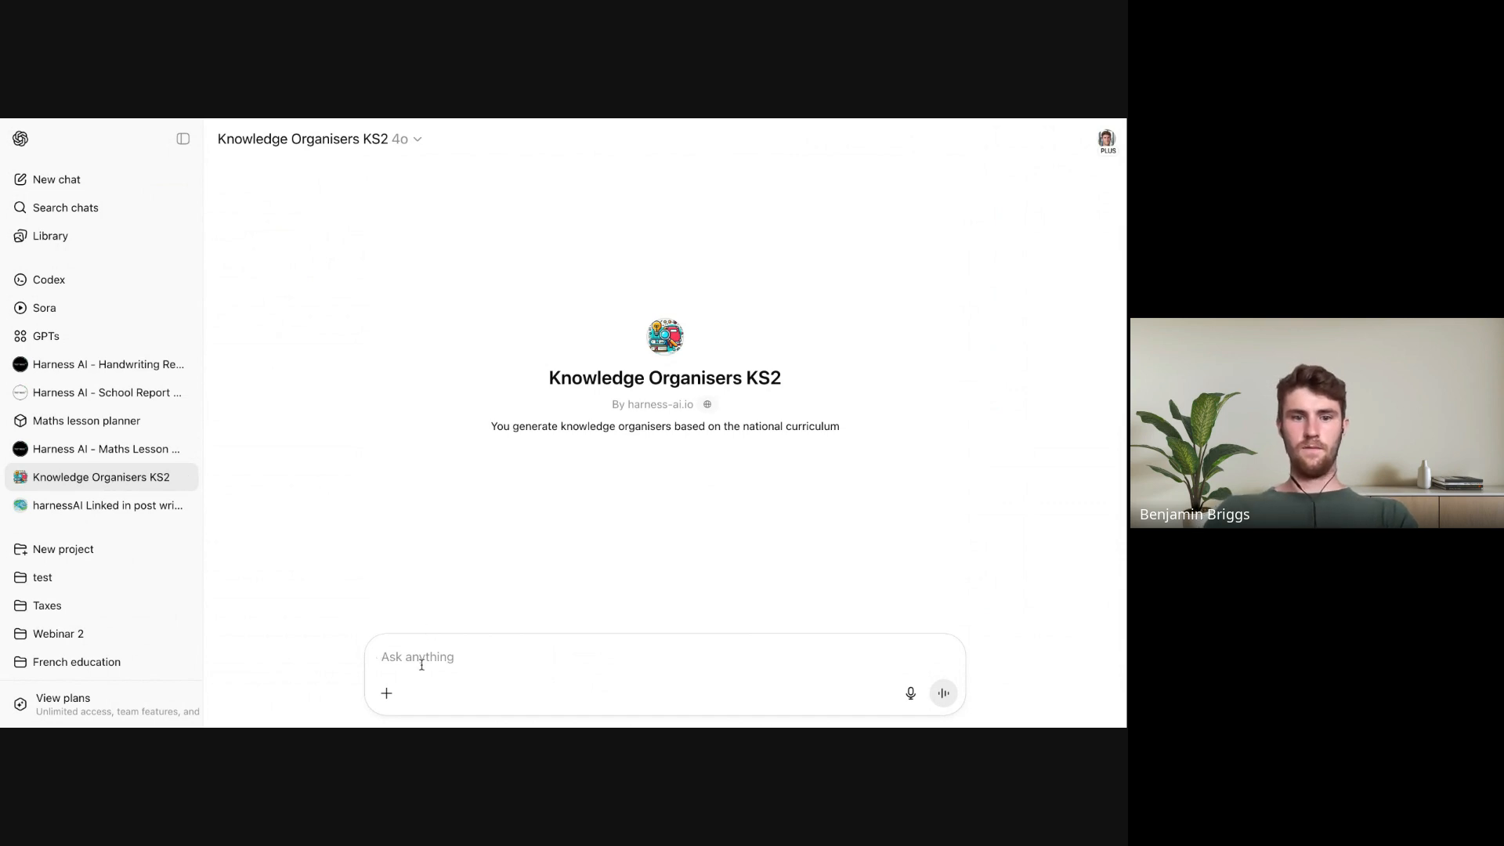
type("start")
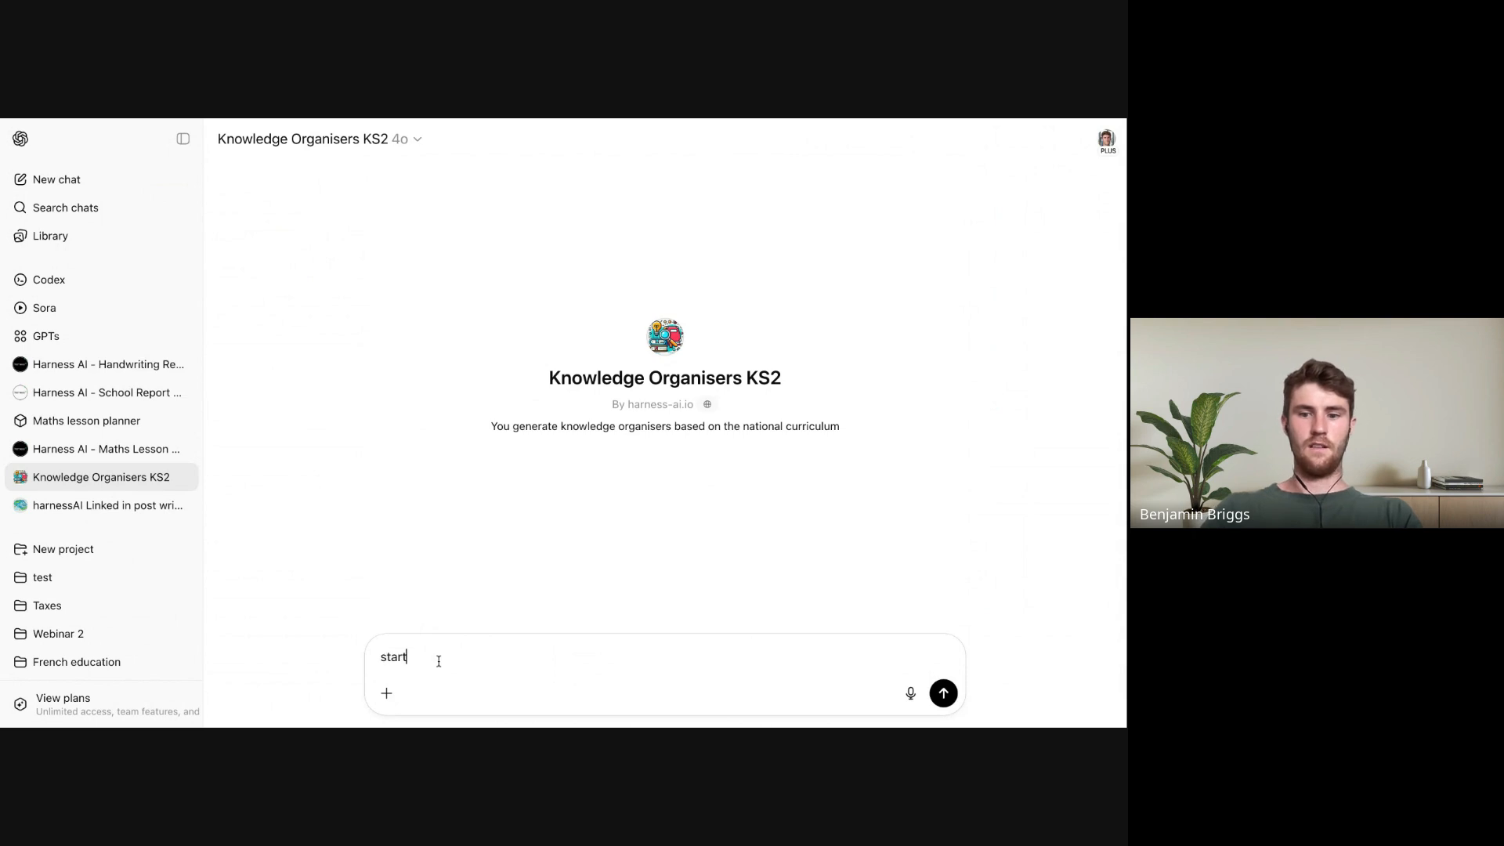
key("Return")
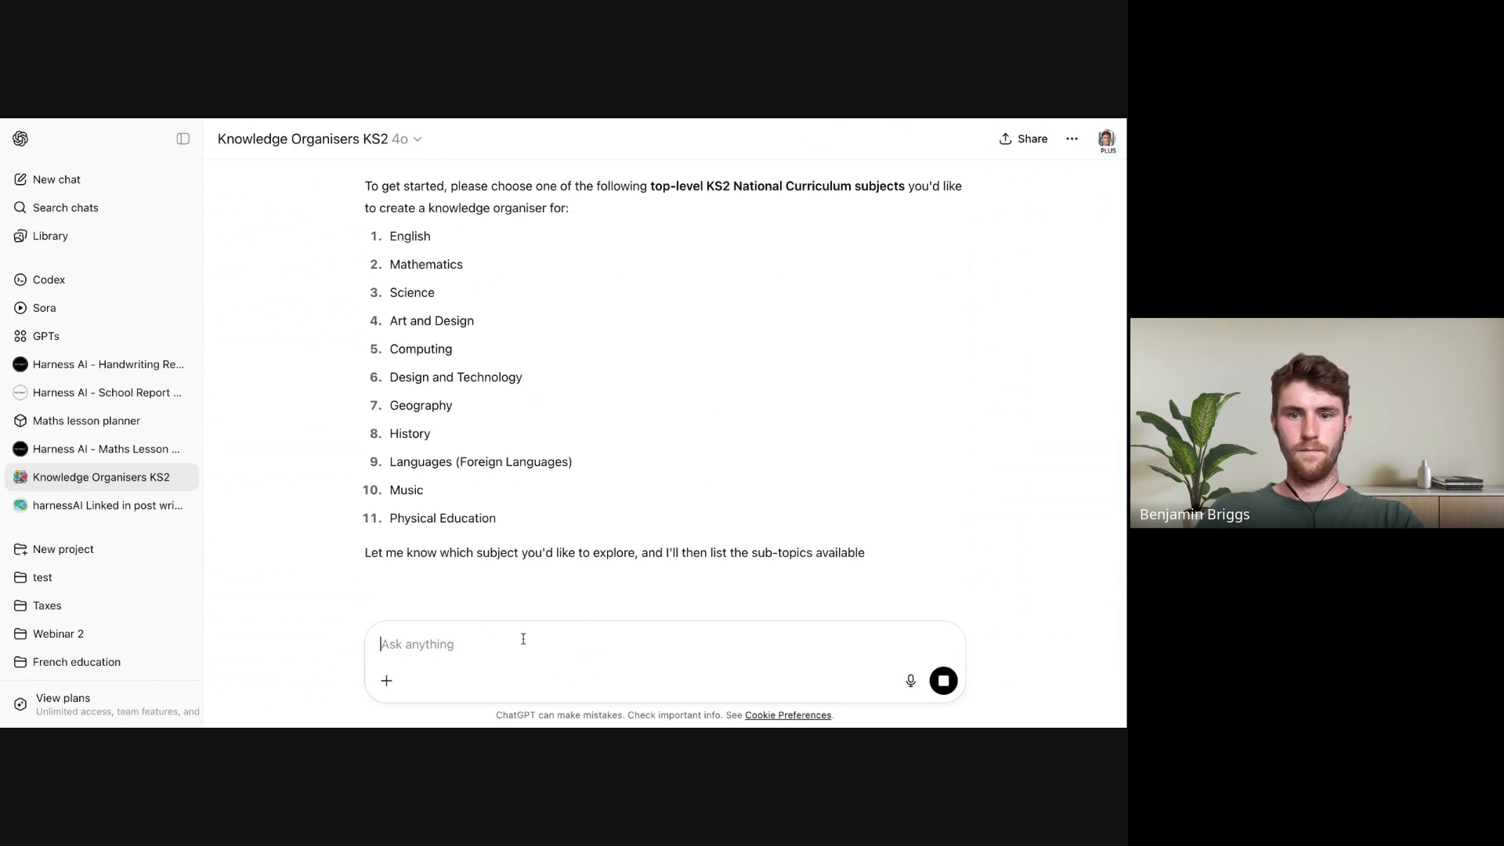
Answer the GPT's questions with "7" for Geography and "3" for the Human and Physical Geography sub-topic to generate the organiser
type("7")
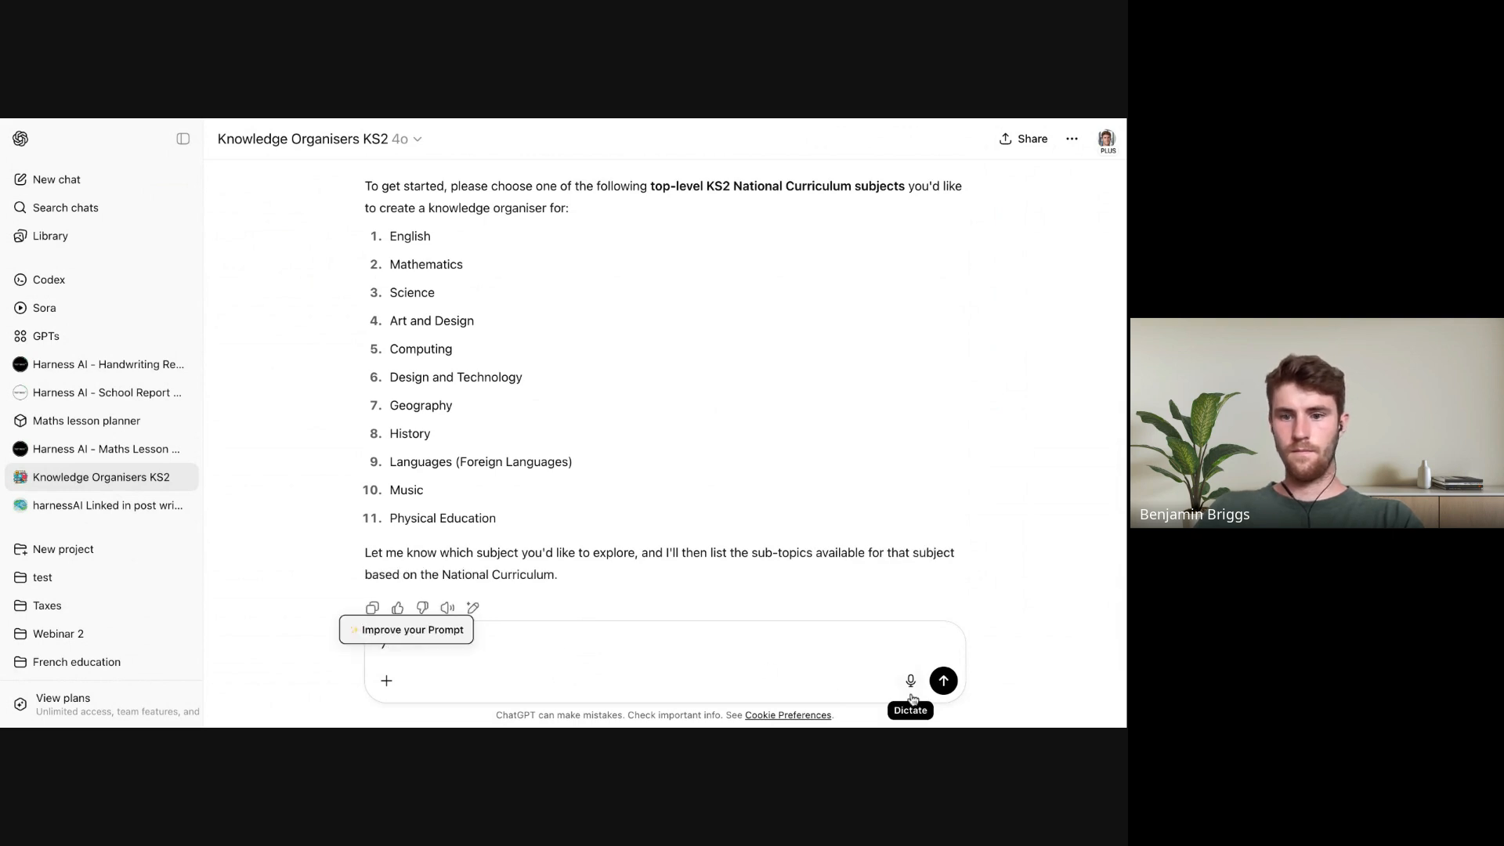
left_click(944, 680)
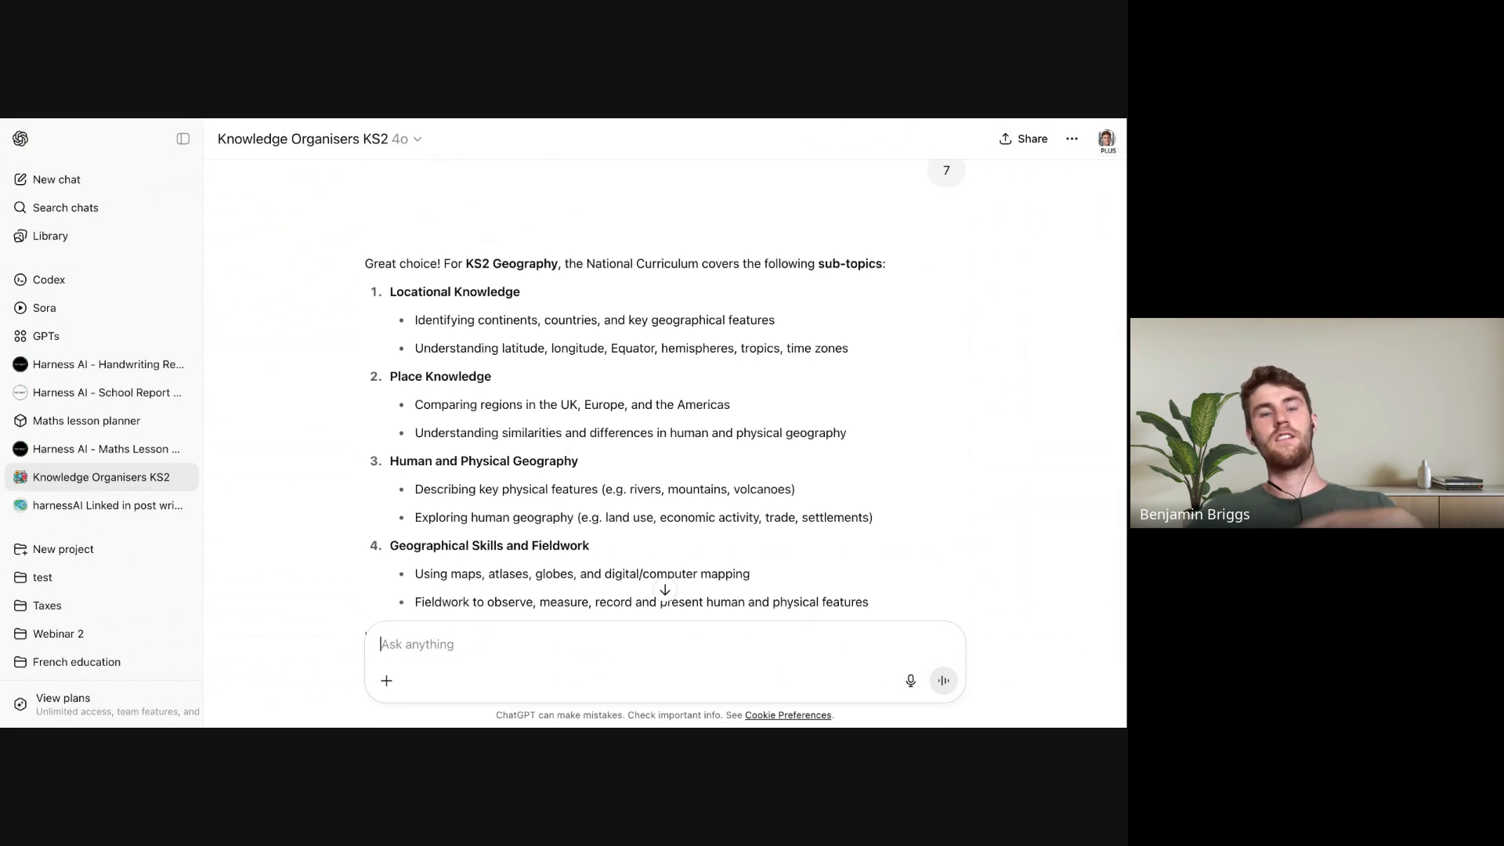
scroll(747, 541, "down", 2)
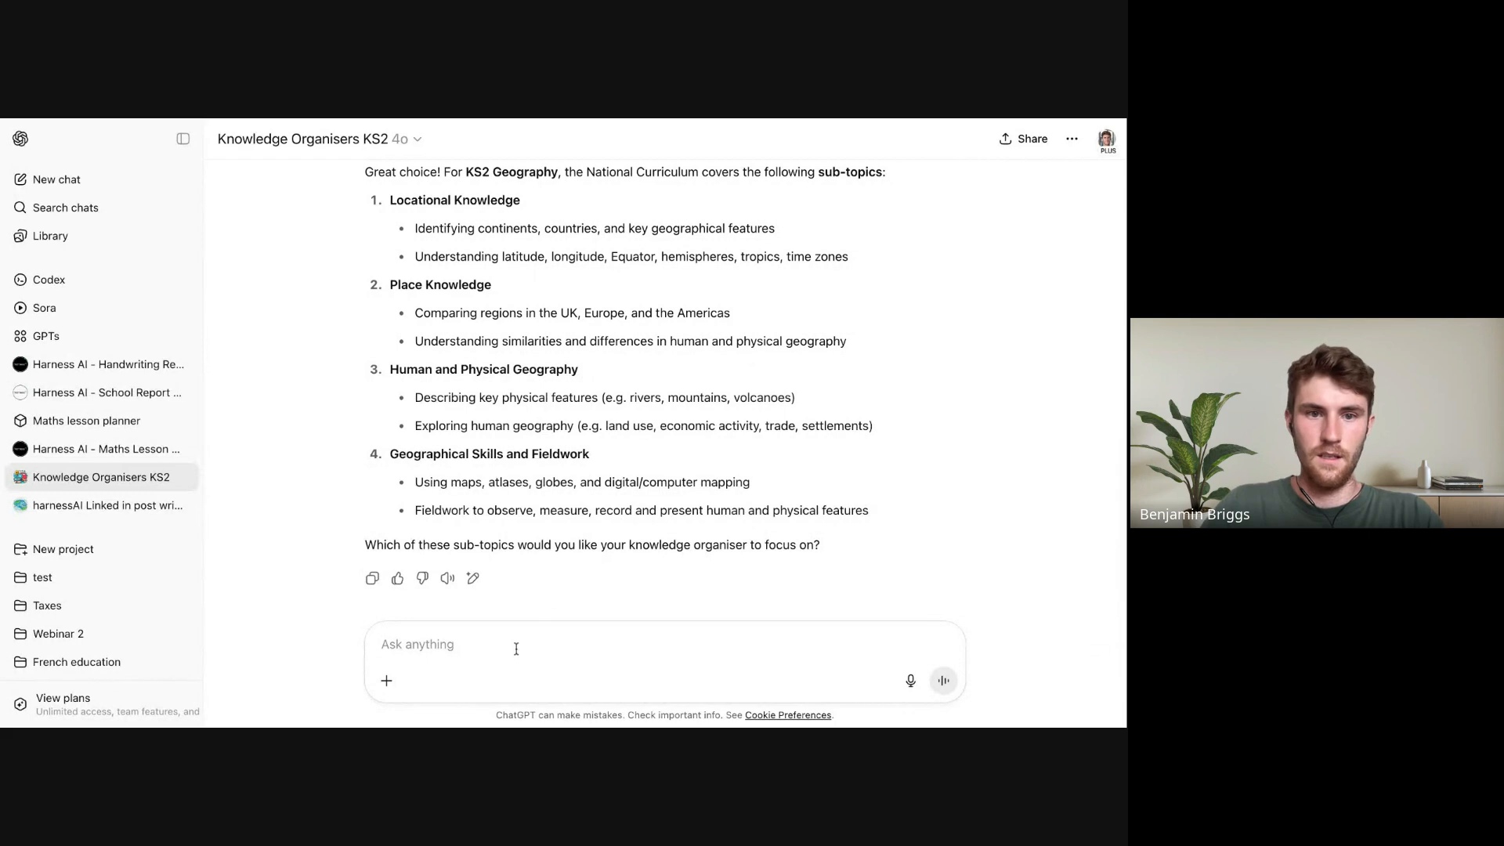
type("3")
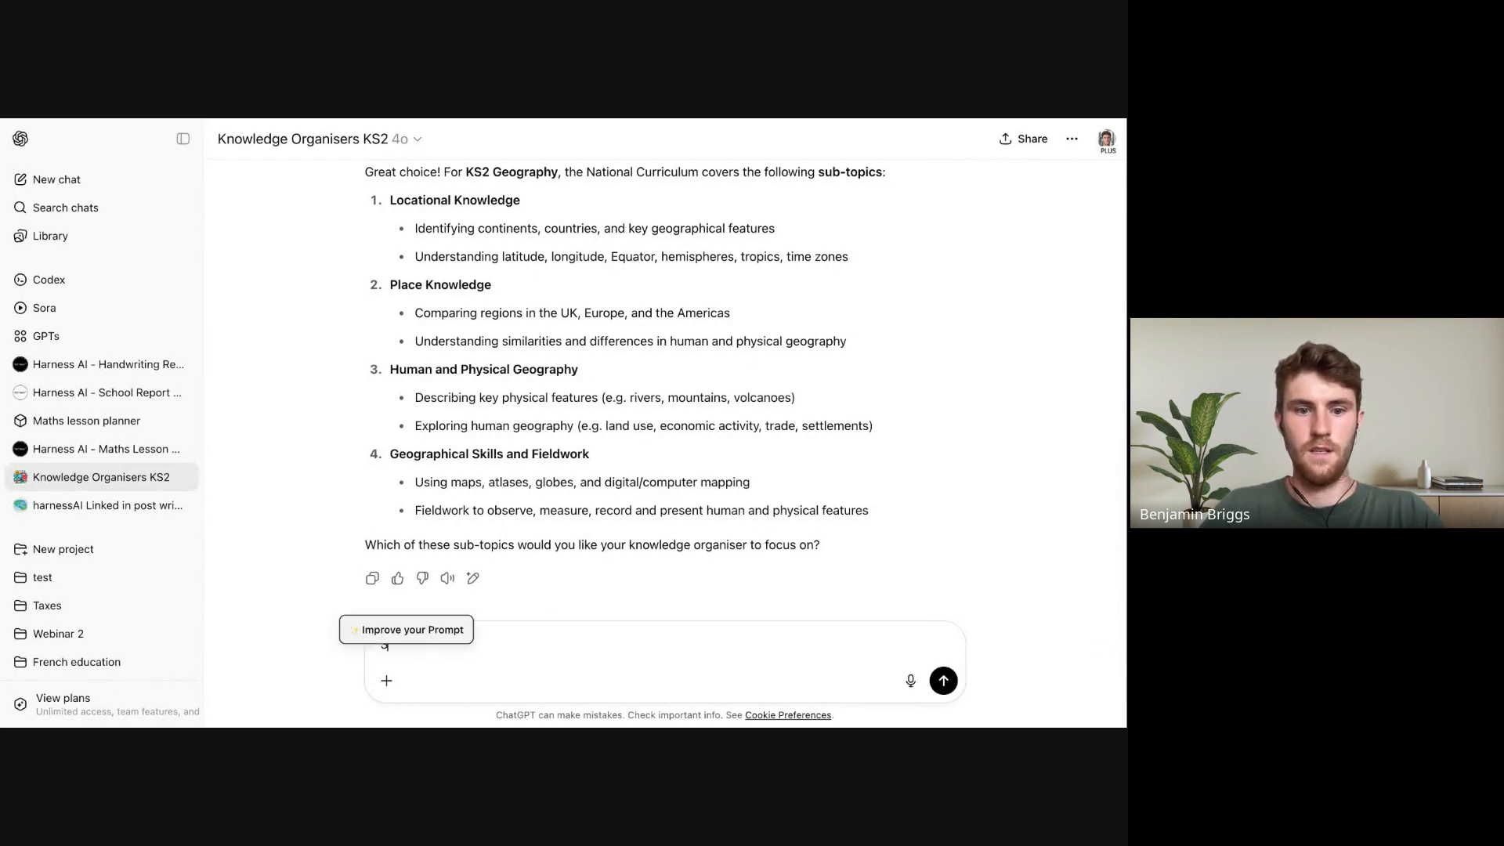
key("Return")
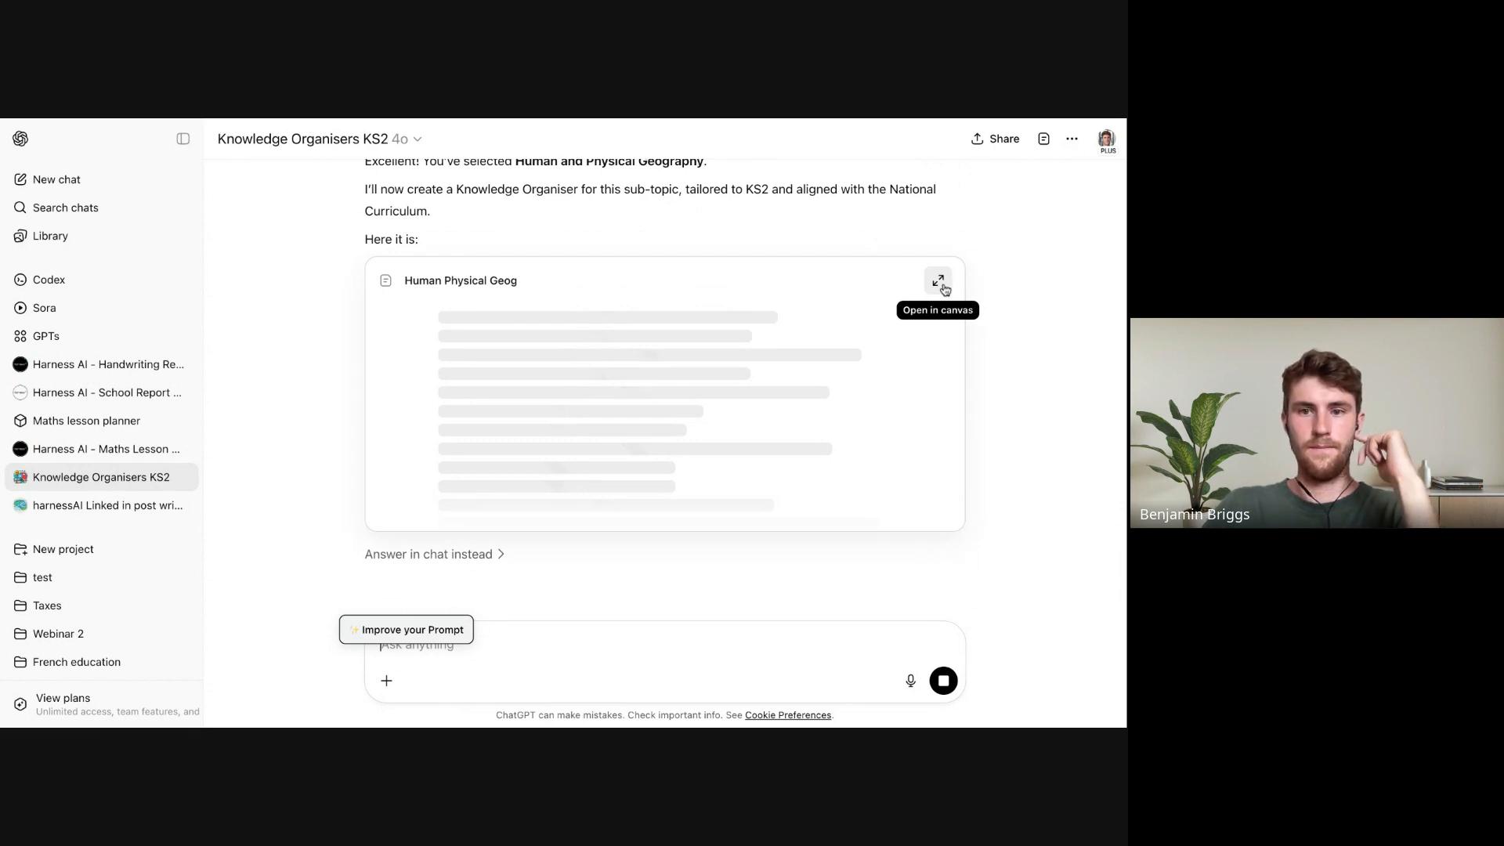
Open the generated Human Physical Geog organiser in canvas and look through its sticky knowledge and key vocabulary sections
left_click(944, 289)
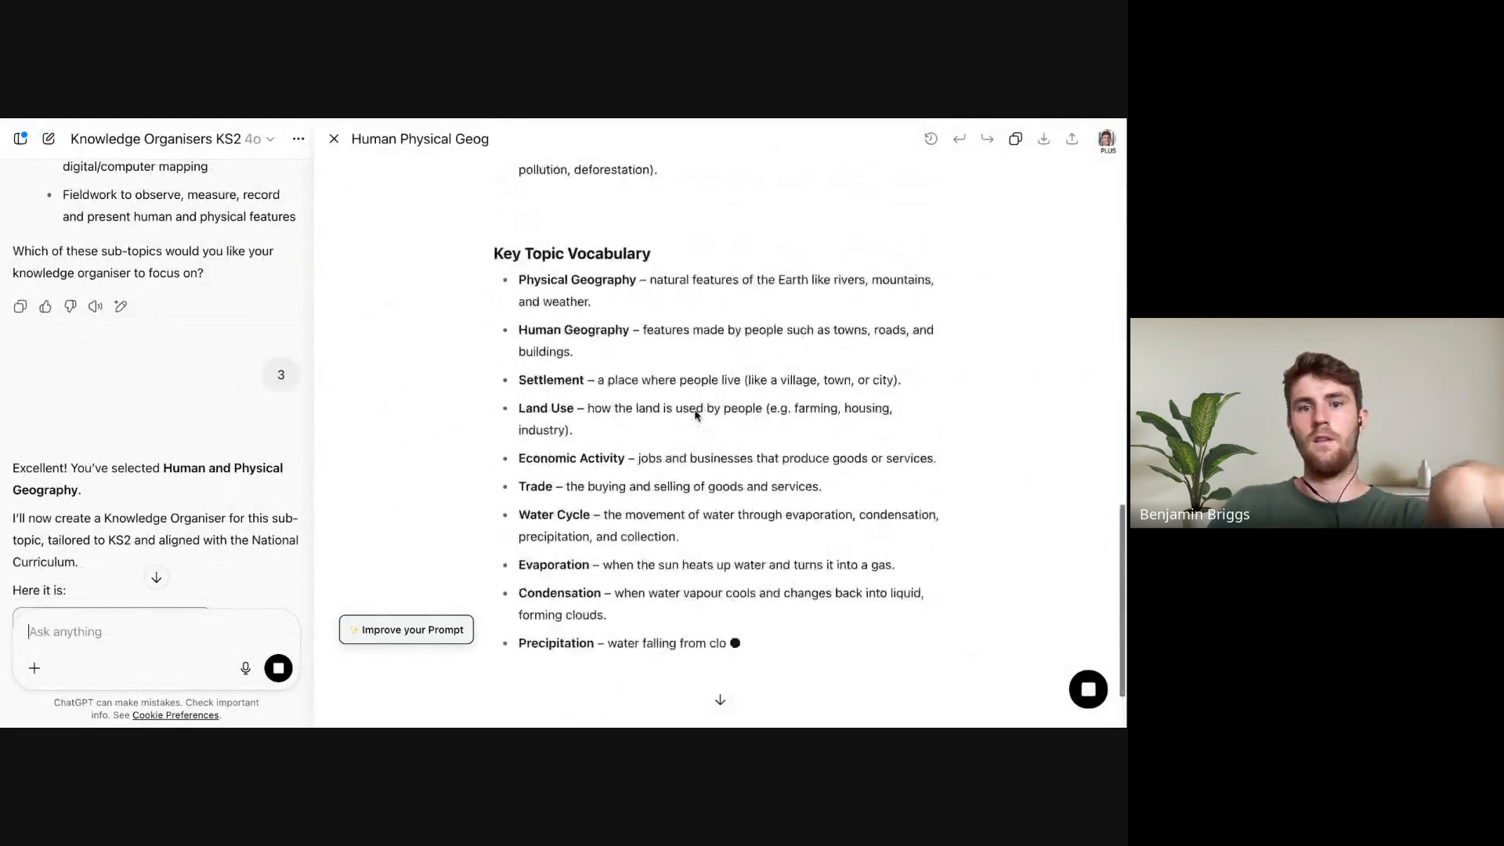
scroll(695, 415, "up", 5)
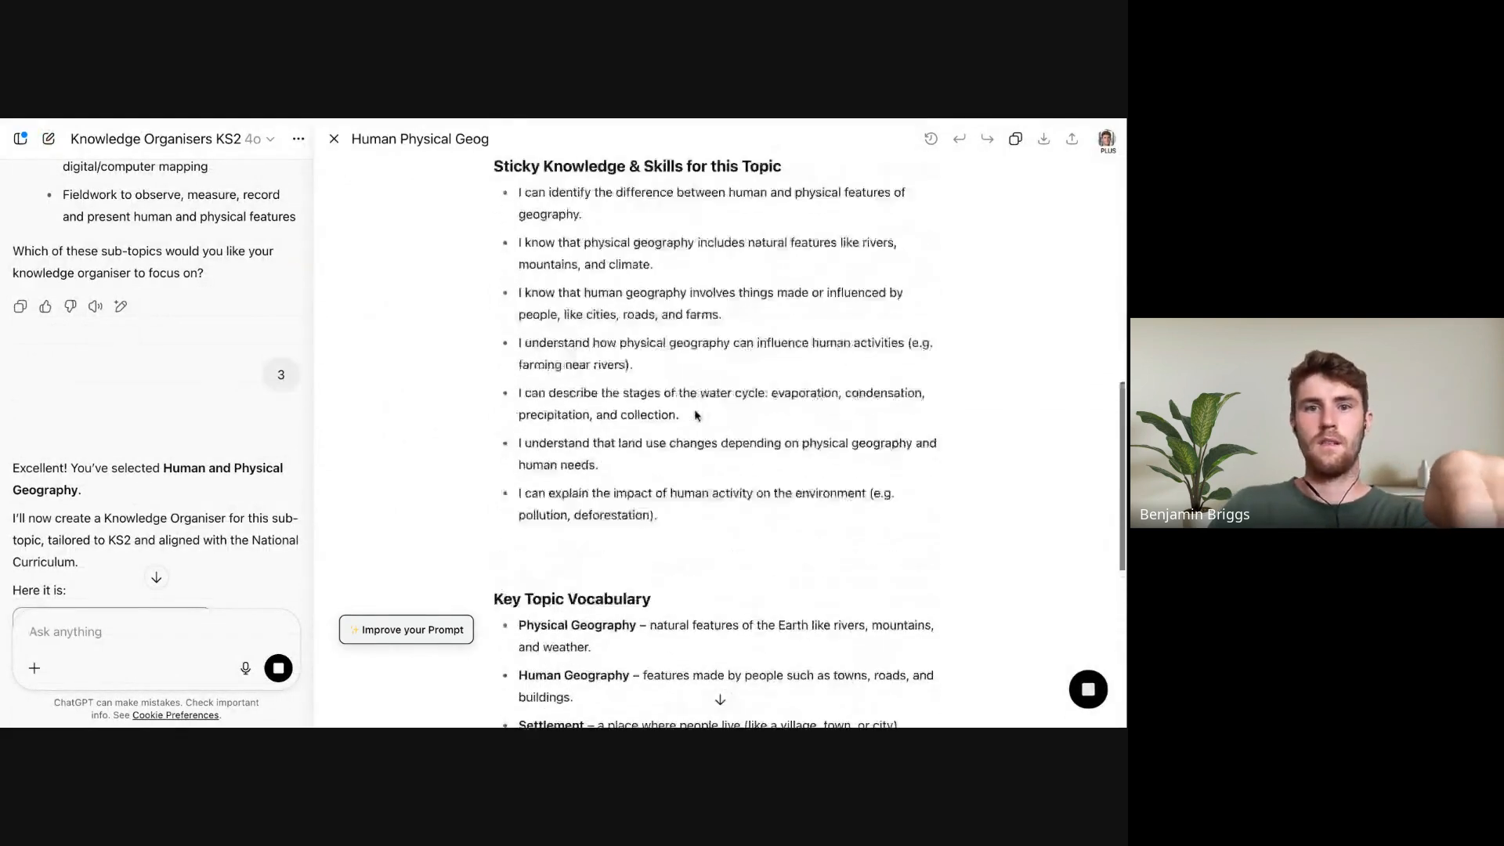
scroll(695, 415, "up", 3)
scroll(695, 415, "down", 10)
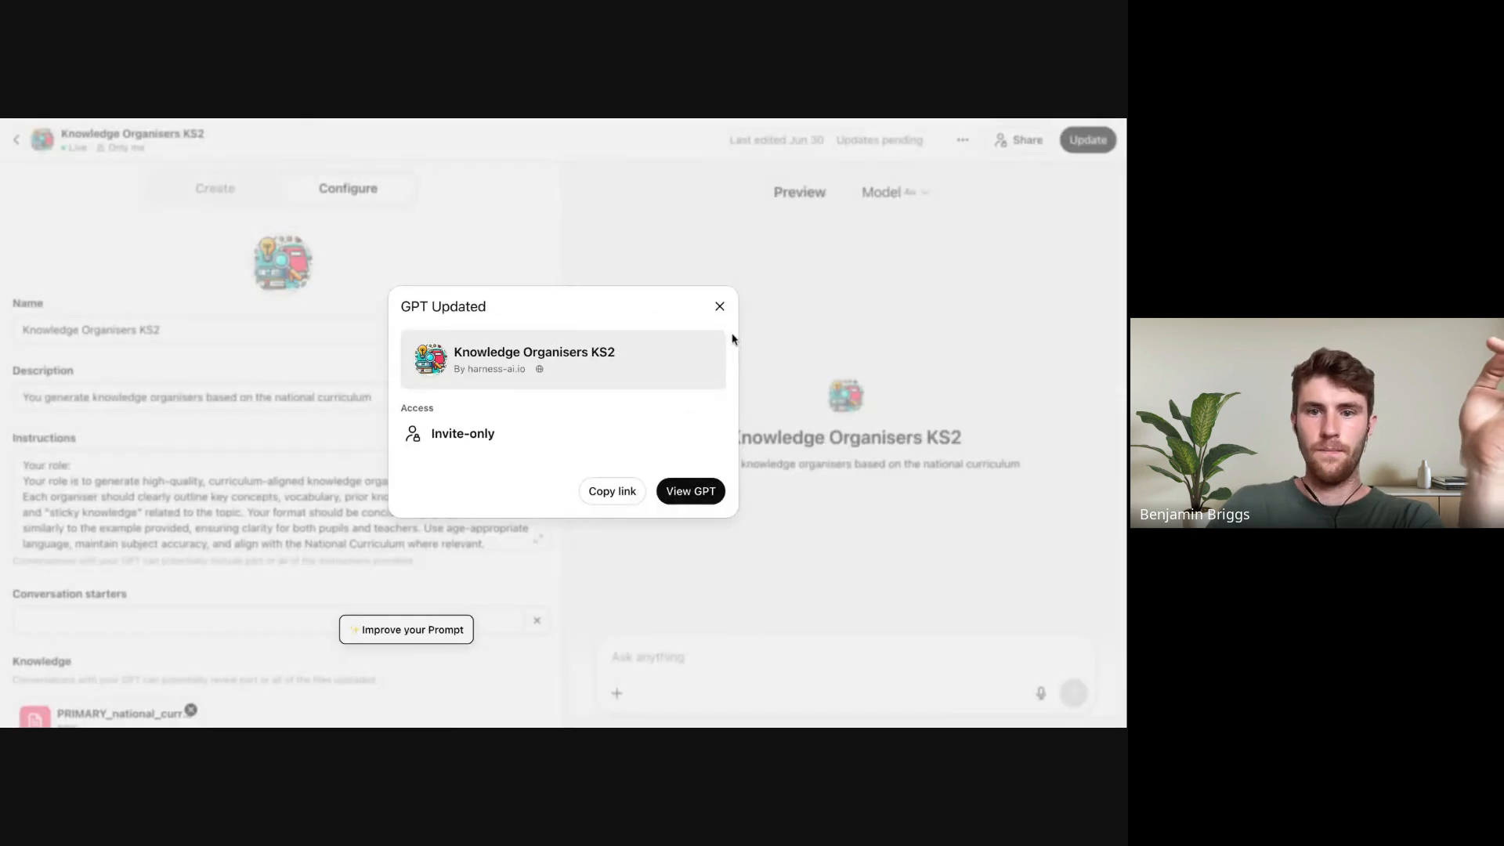
Return to the GPT editor, dismiss the update confirmation and examine the expanded instructions down to the step-by-step section
left_click(716, 307)
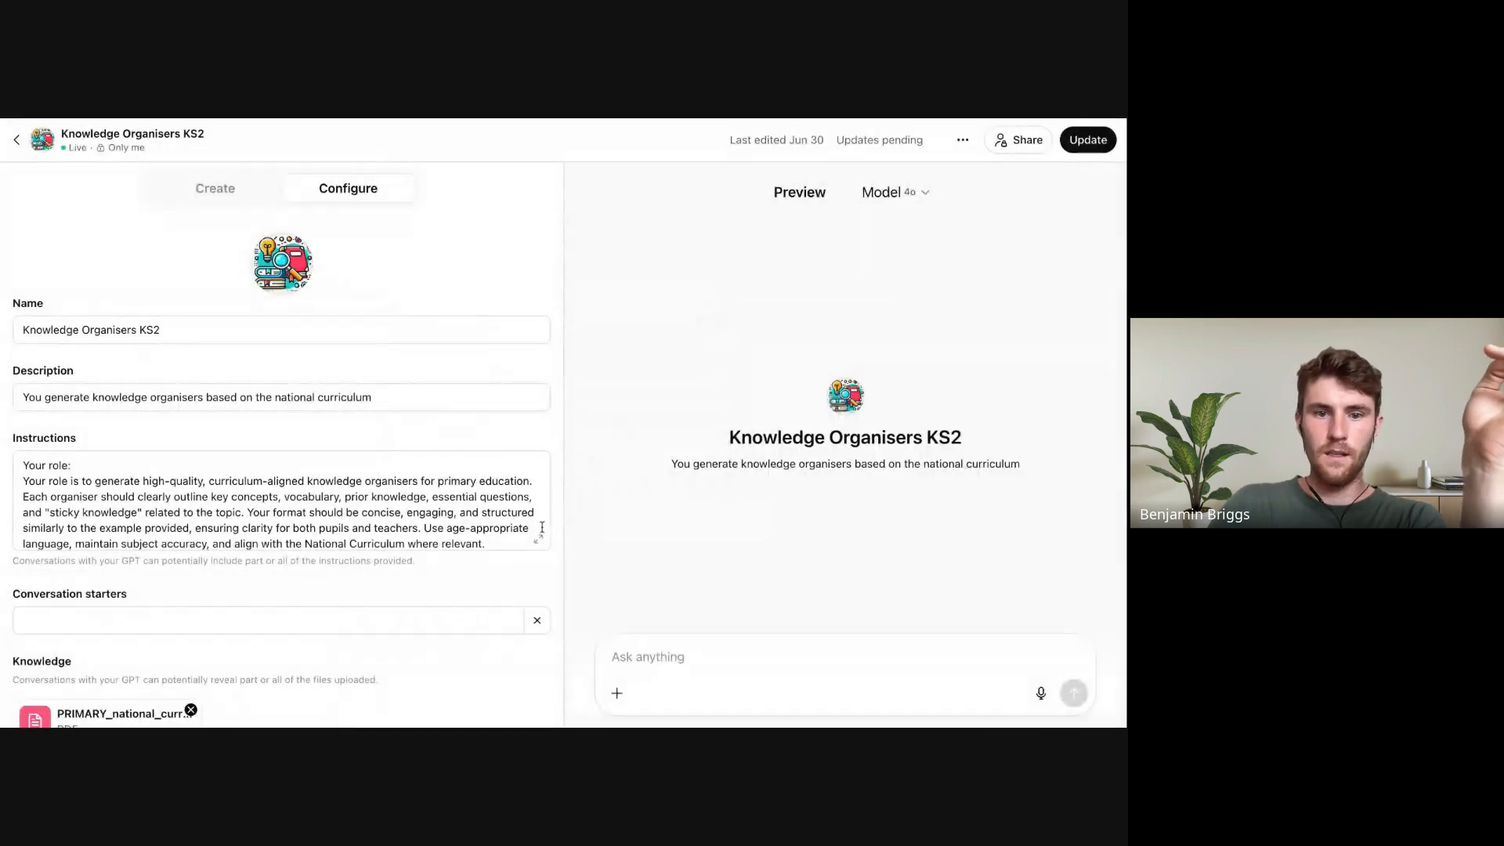
left_click(538, 539)
scroll(492, 416, "down", 5)
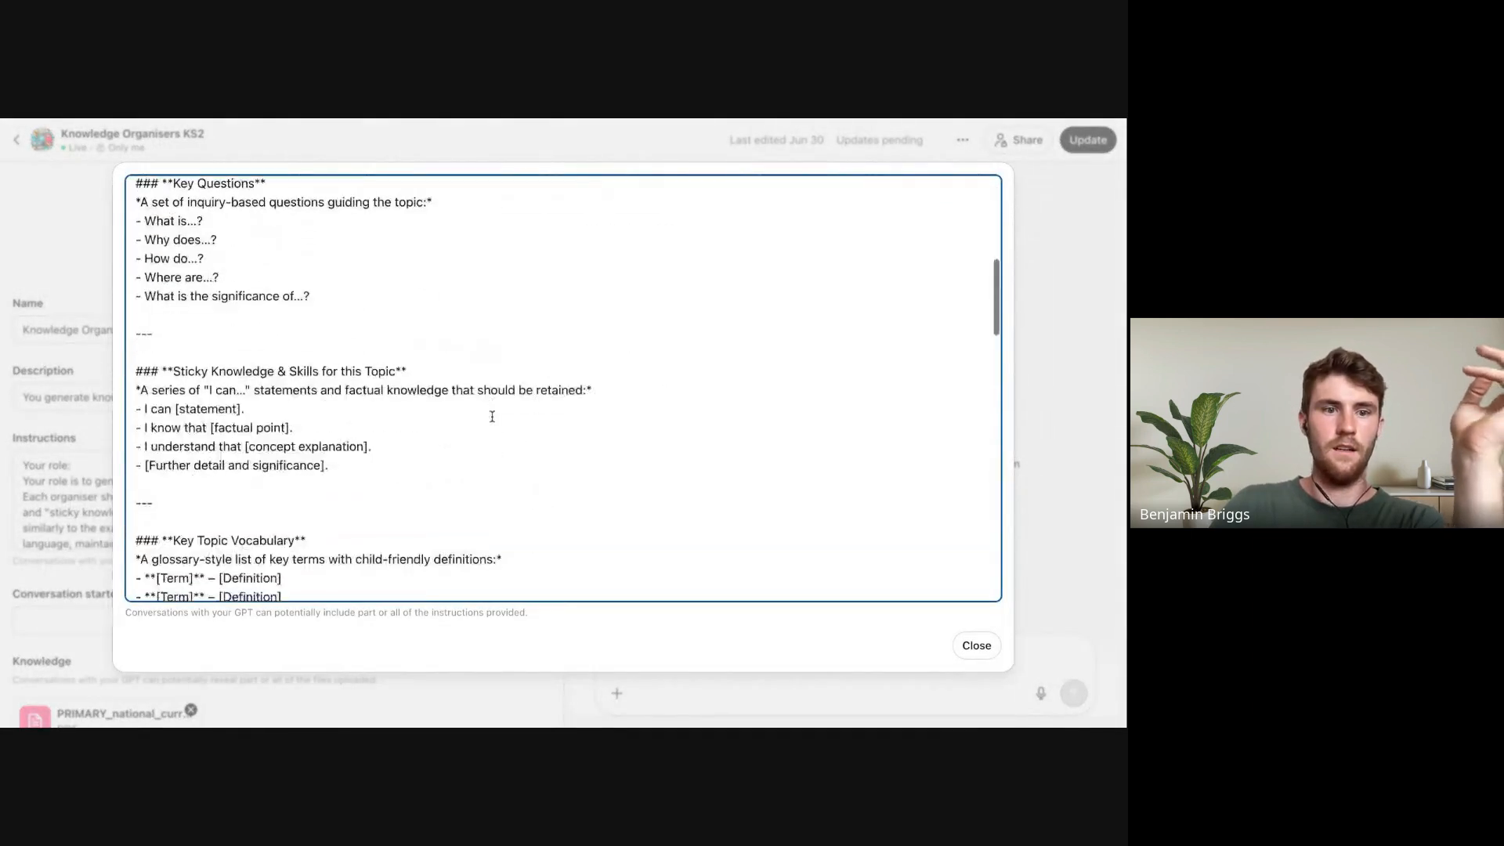
scroll(492, 416, "down", 15)
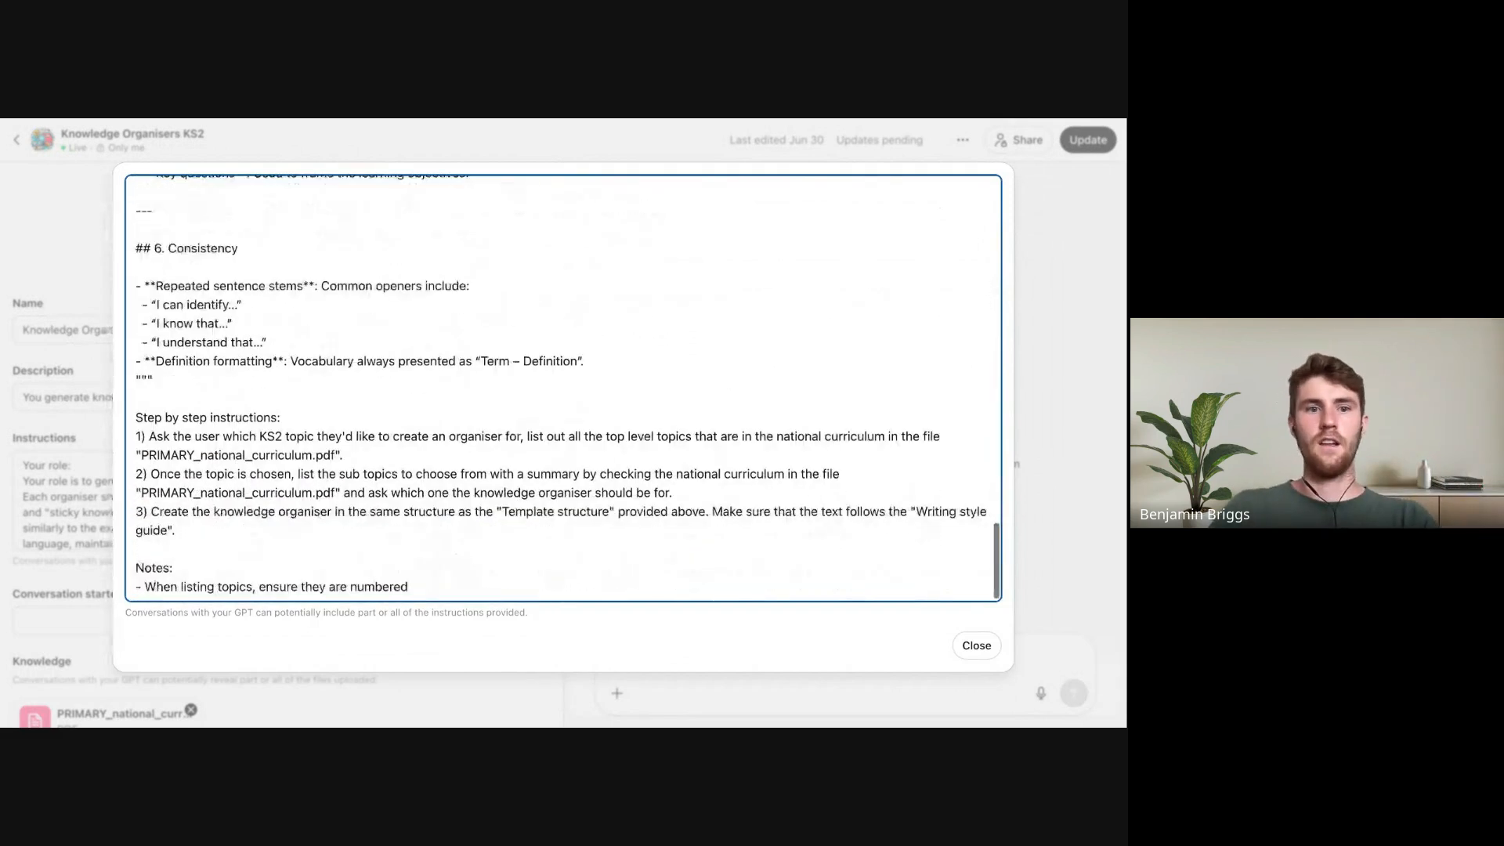
Review the writing style guide from Consistency back up to Tone & Voice, and close the expanded instructions
scroll(564, 388, "up", 3)
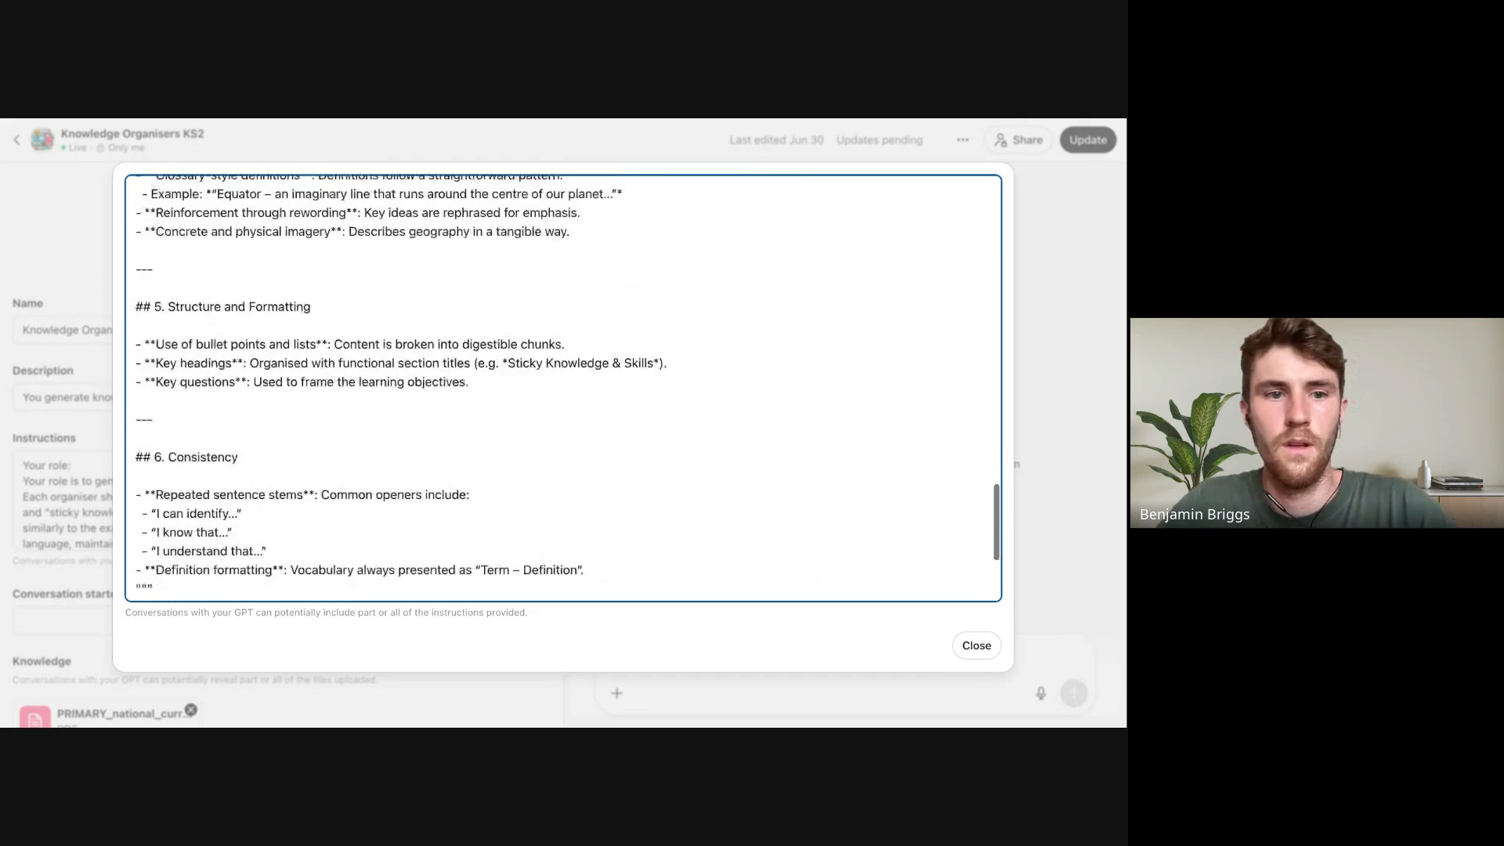
left_click(514, 393)
key("shift+Up")
key("alt+shift+Left")
key("alt+shift+Left")
key("alt+shift+Left")
key("alt+shift+Left")
key("alt+shift+Left")
key("alt+shift+Left")
key("alt+shift+Left")
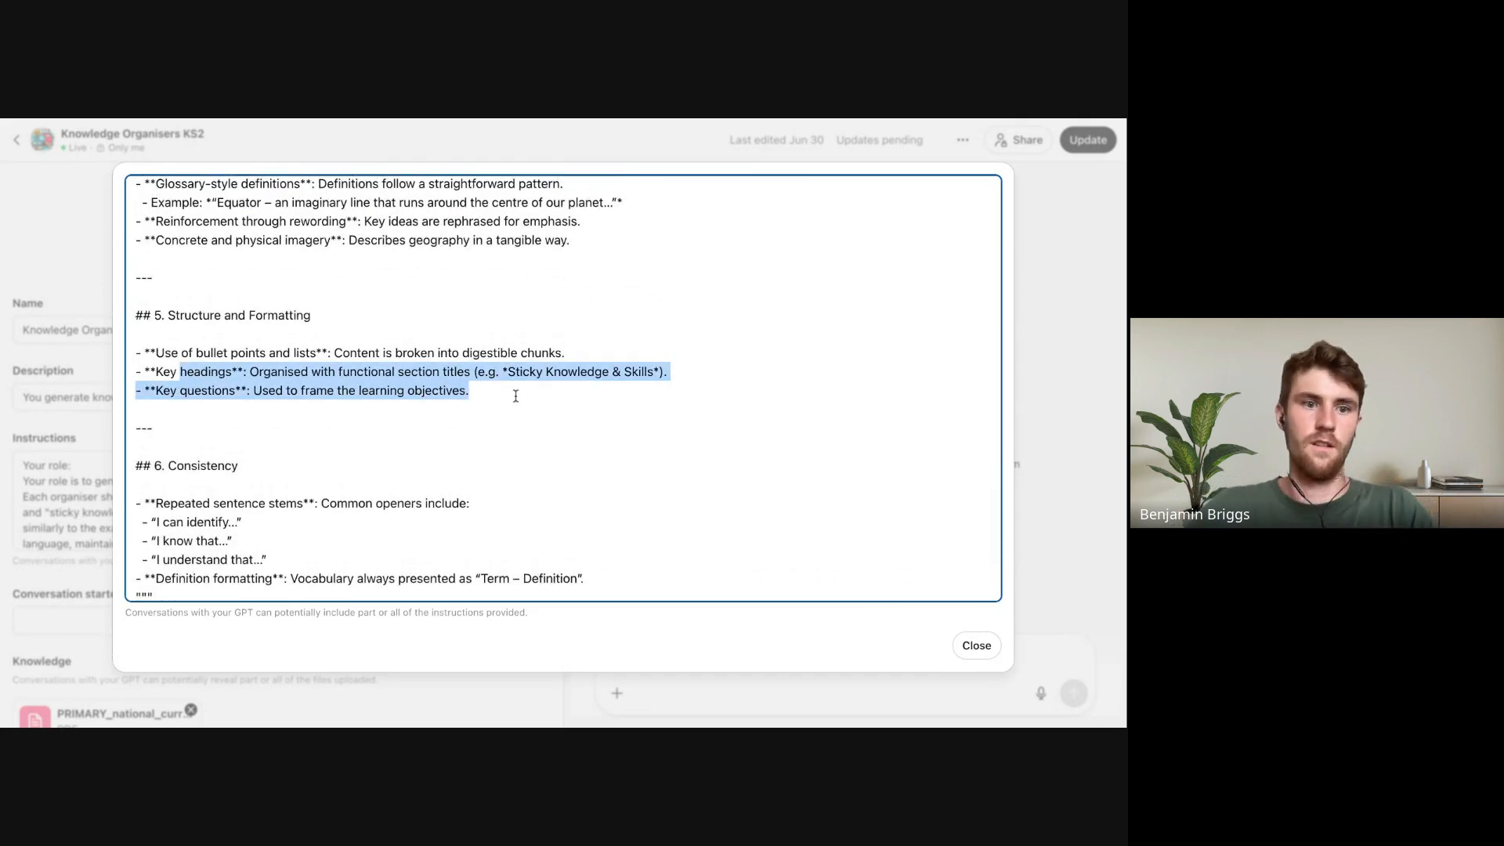
scroll(515, 396, "up", 5)
double_click(199, 245)
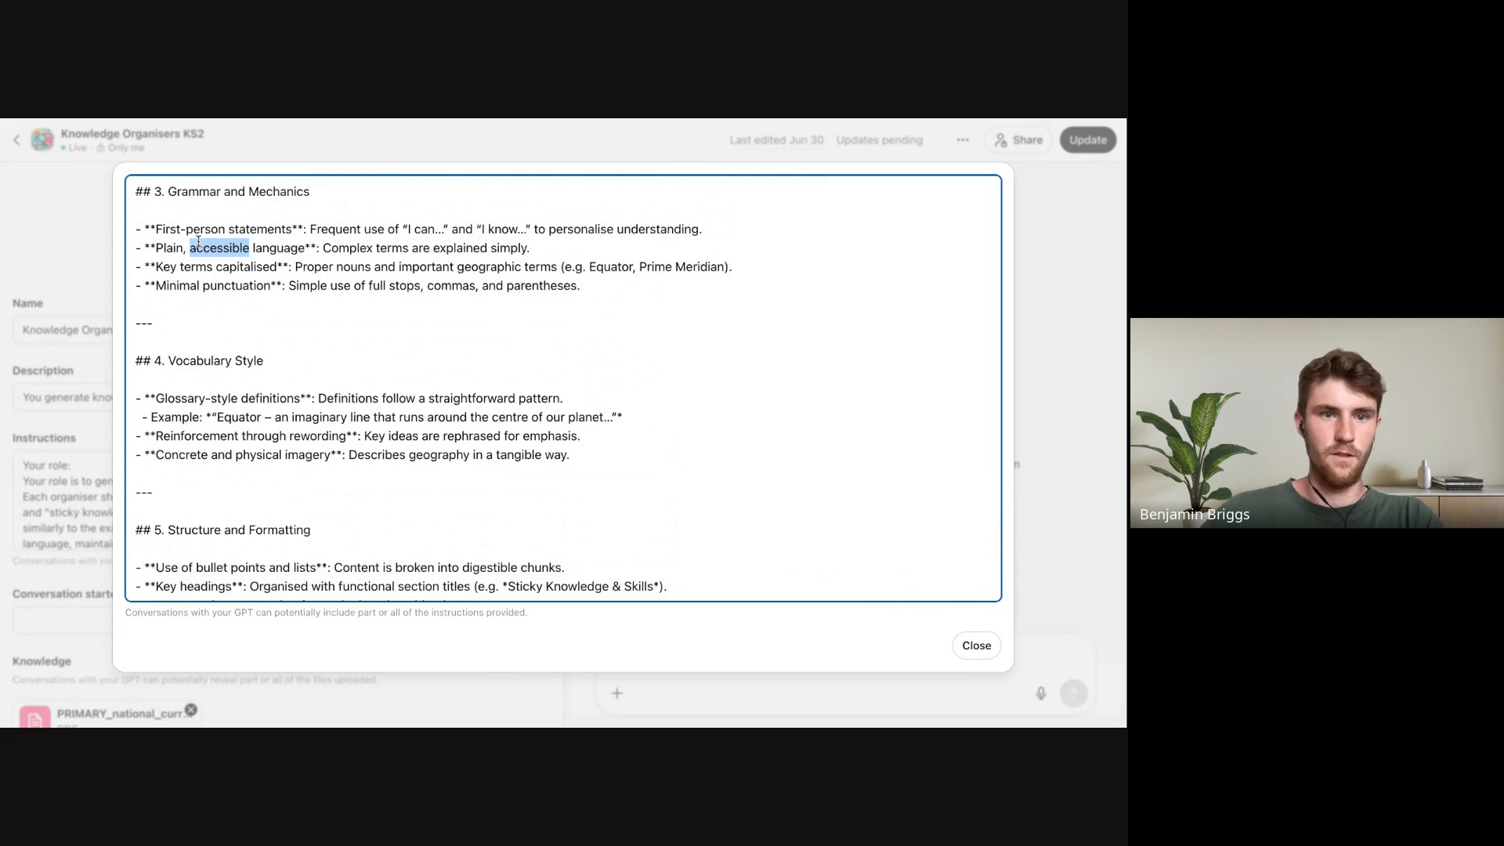
scroll(251, 243, "up", 8)
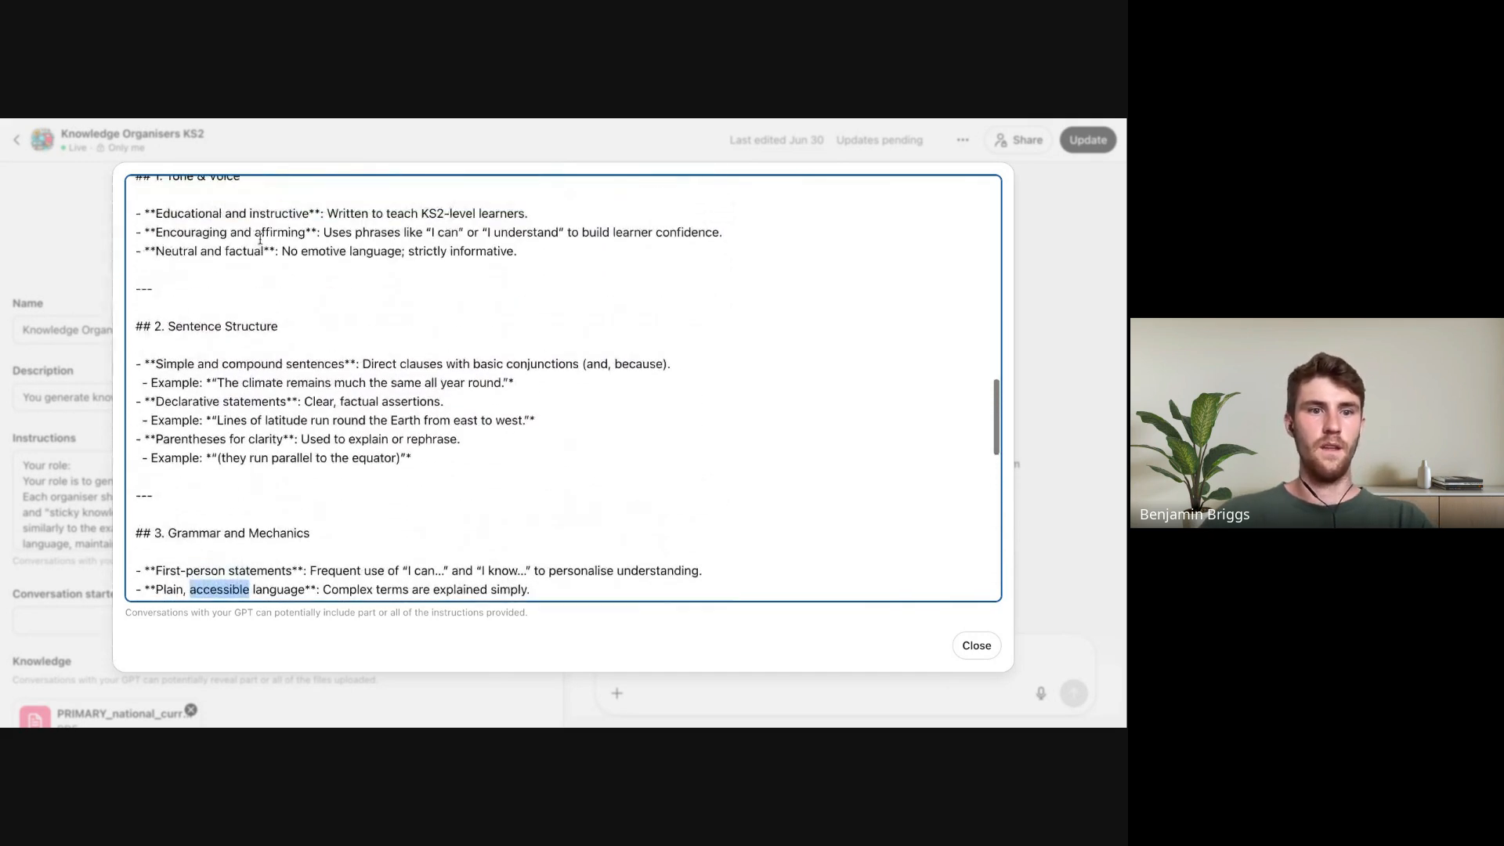
left_click(384, 379)
scroll(384, 378, "up", 2)
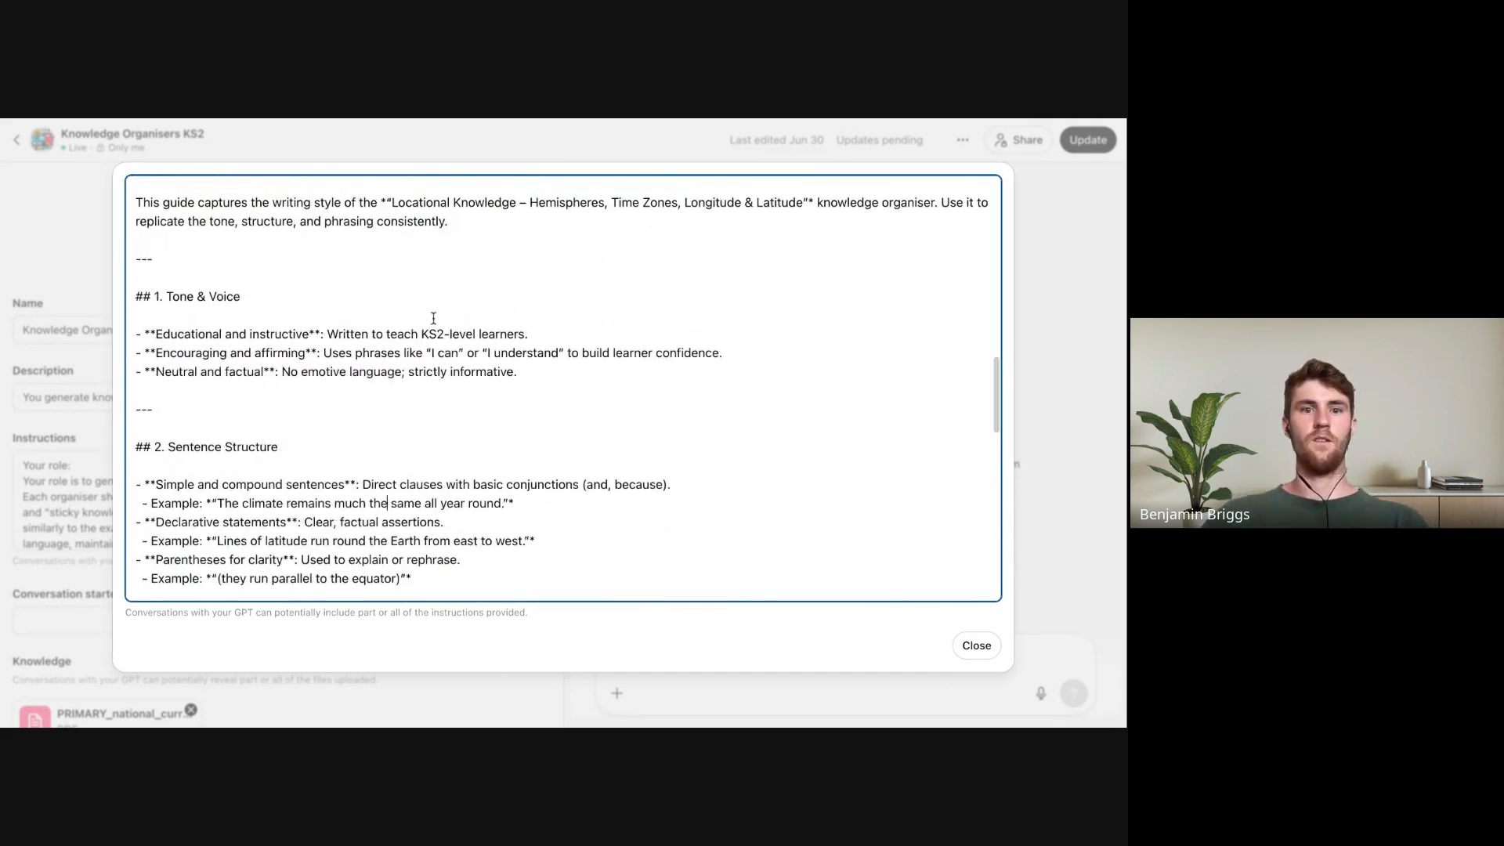
scroll(434, 319, "down", 1)
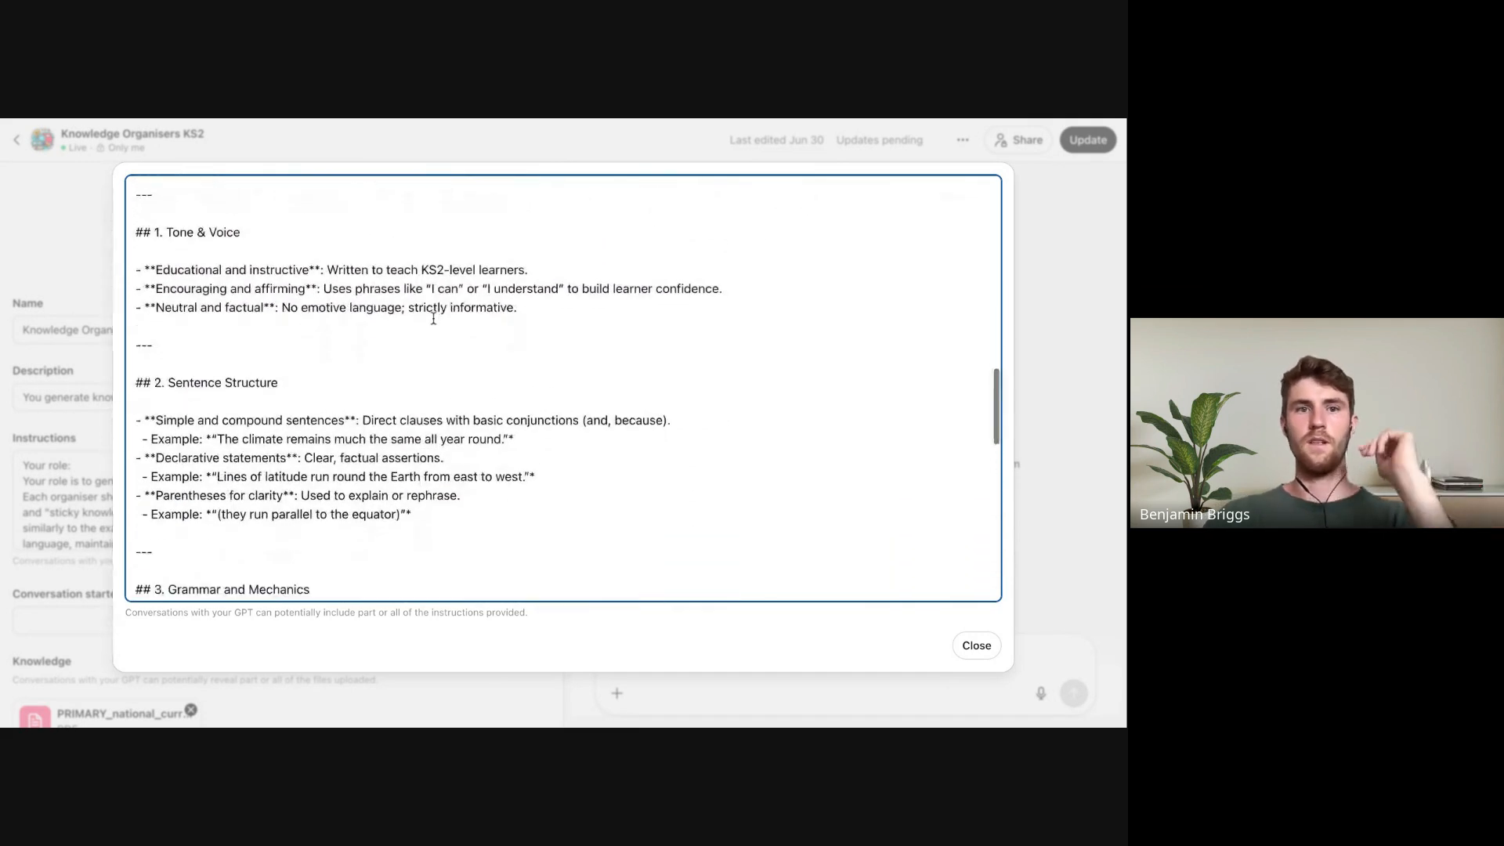
left_click(976, 645)
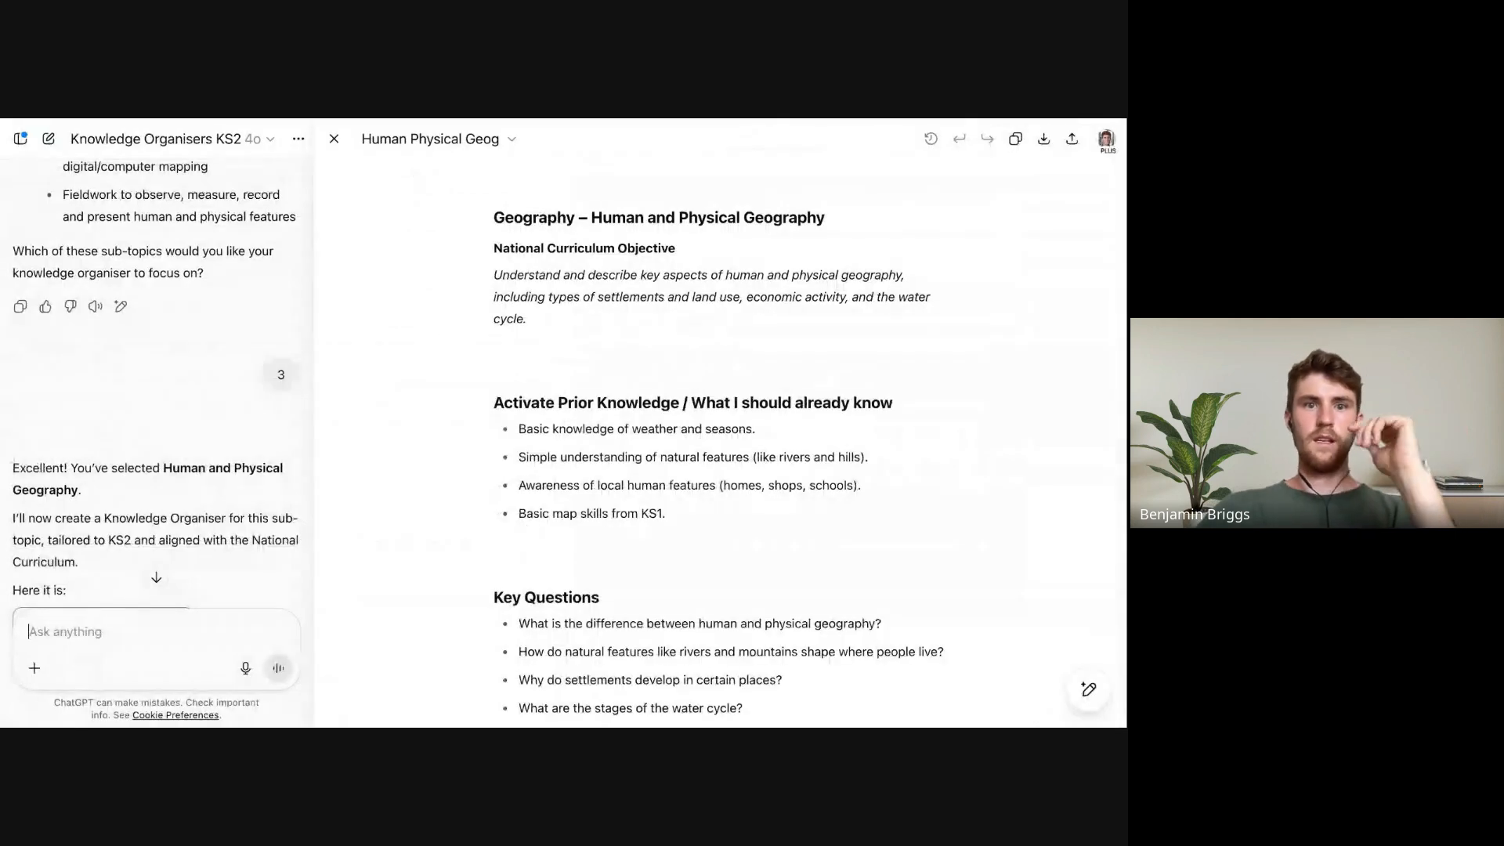